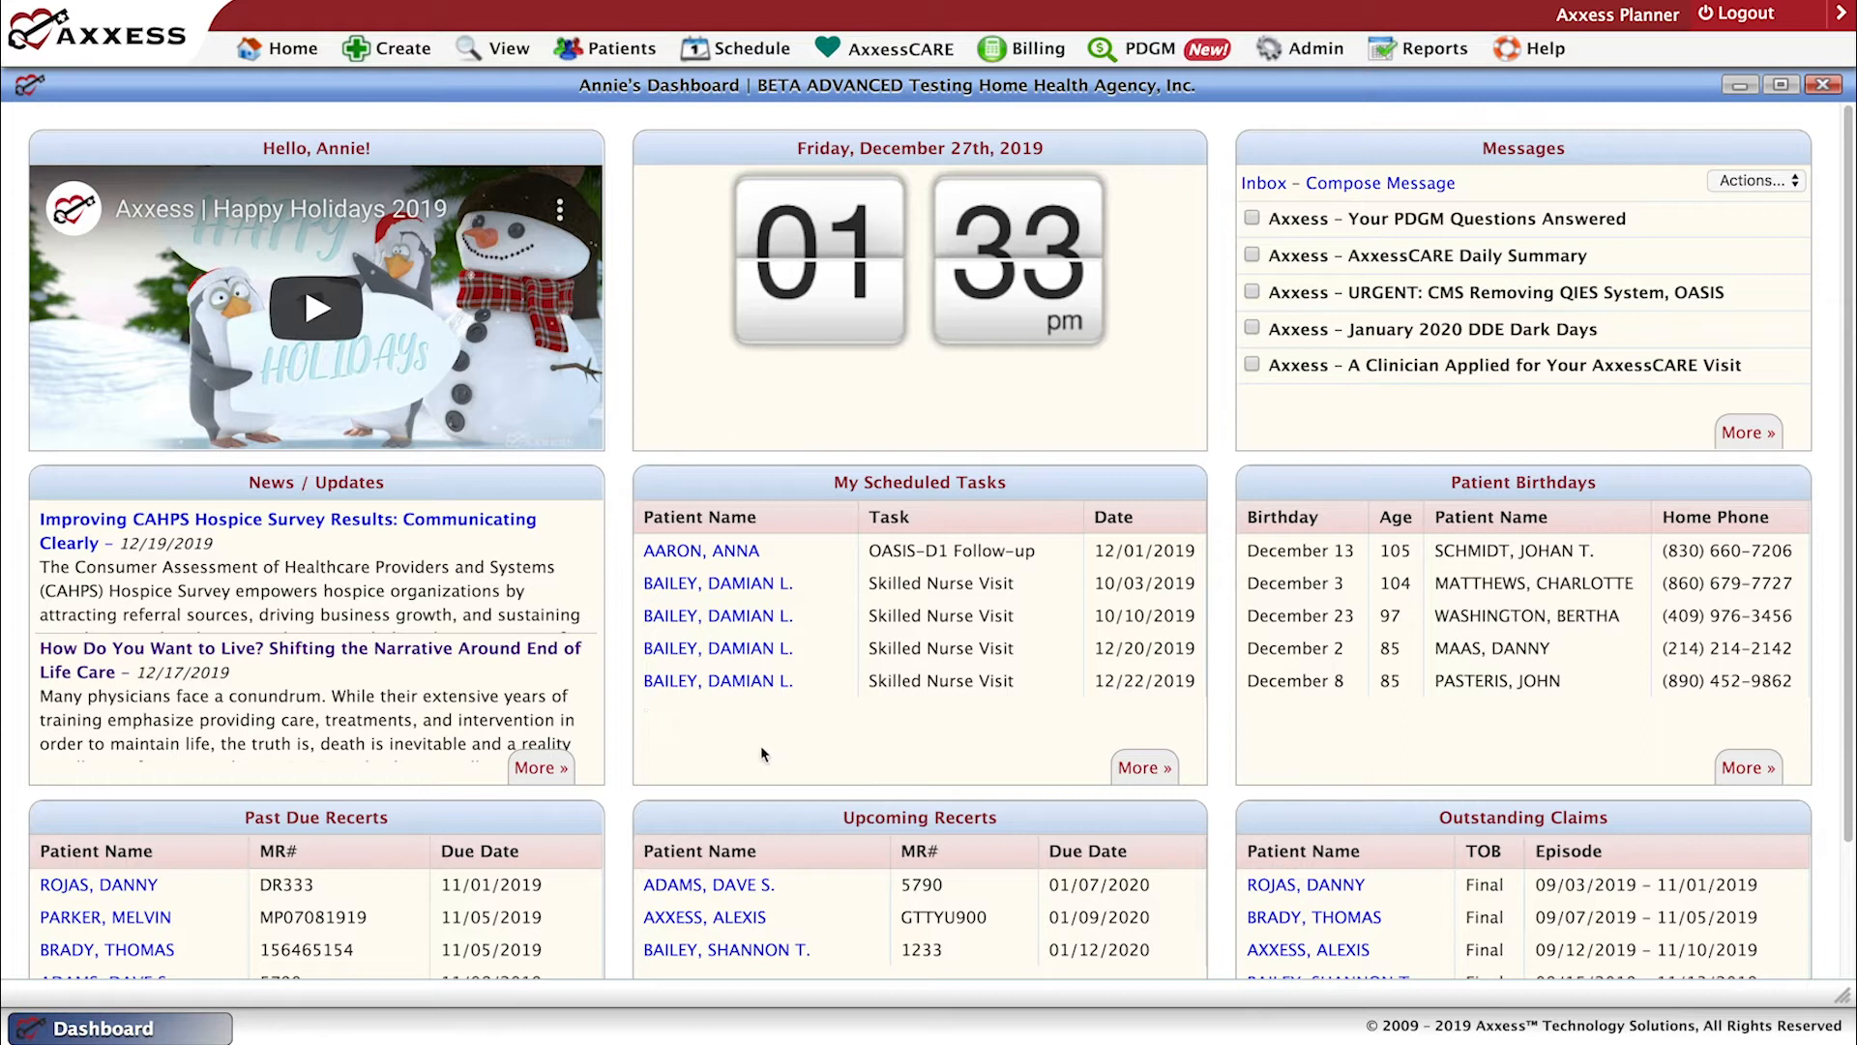
Look over all the dashboard panels and view the full list of scheduled tasks, closing that list when done.
scroll(1849, 939, "down", 2)
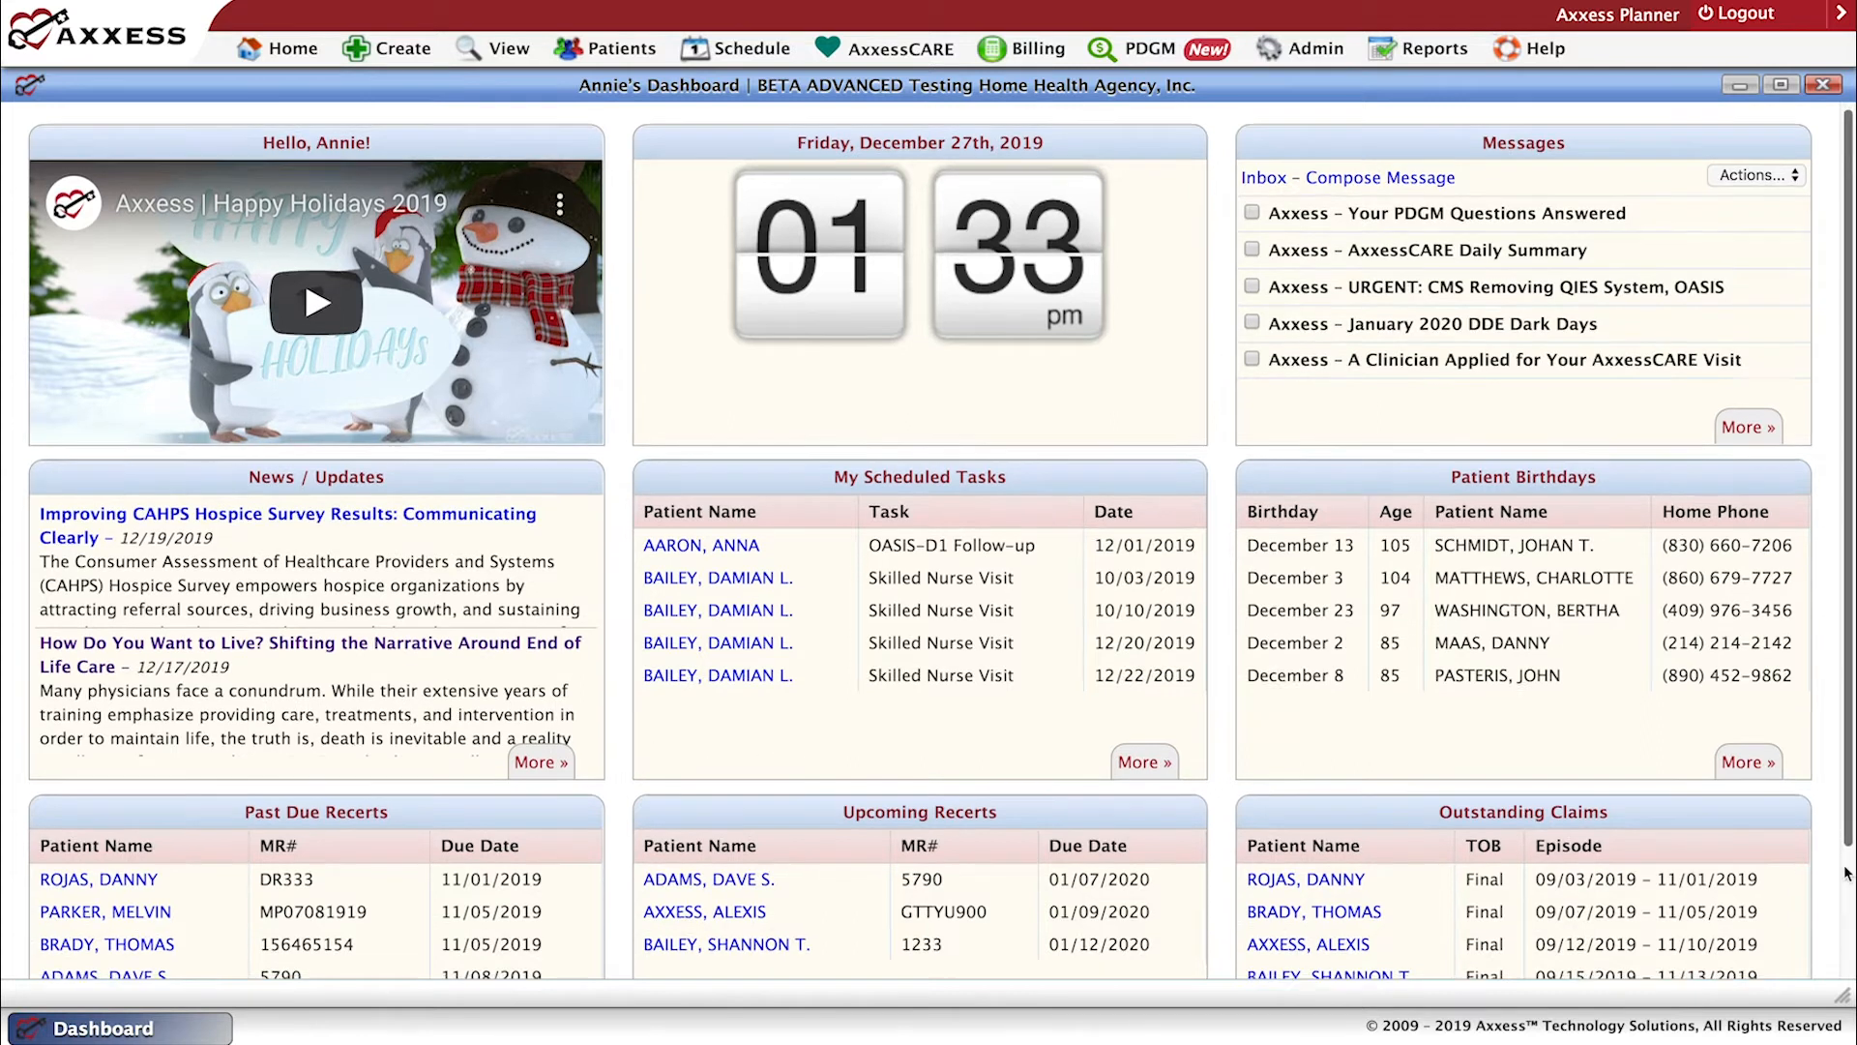
scroll(1848, 938, "down", 2)
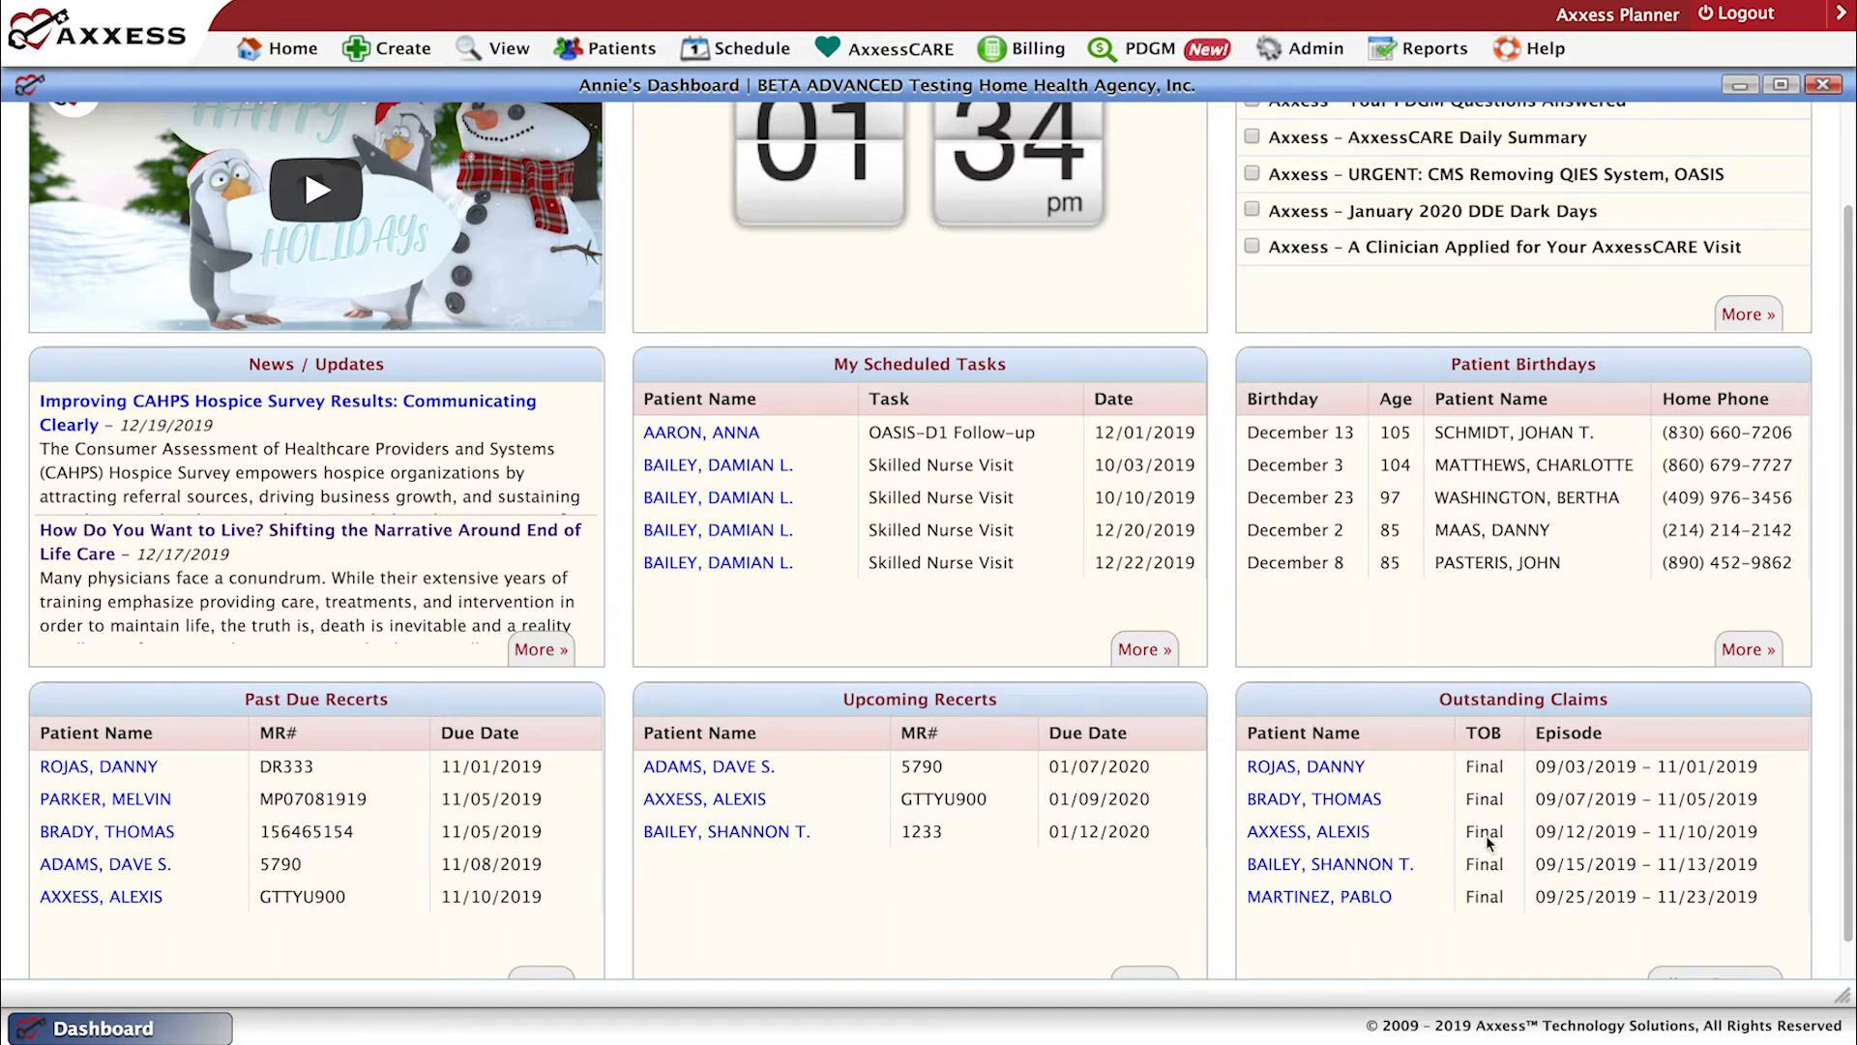
scroll(1490, 843, "up", 1)
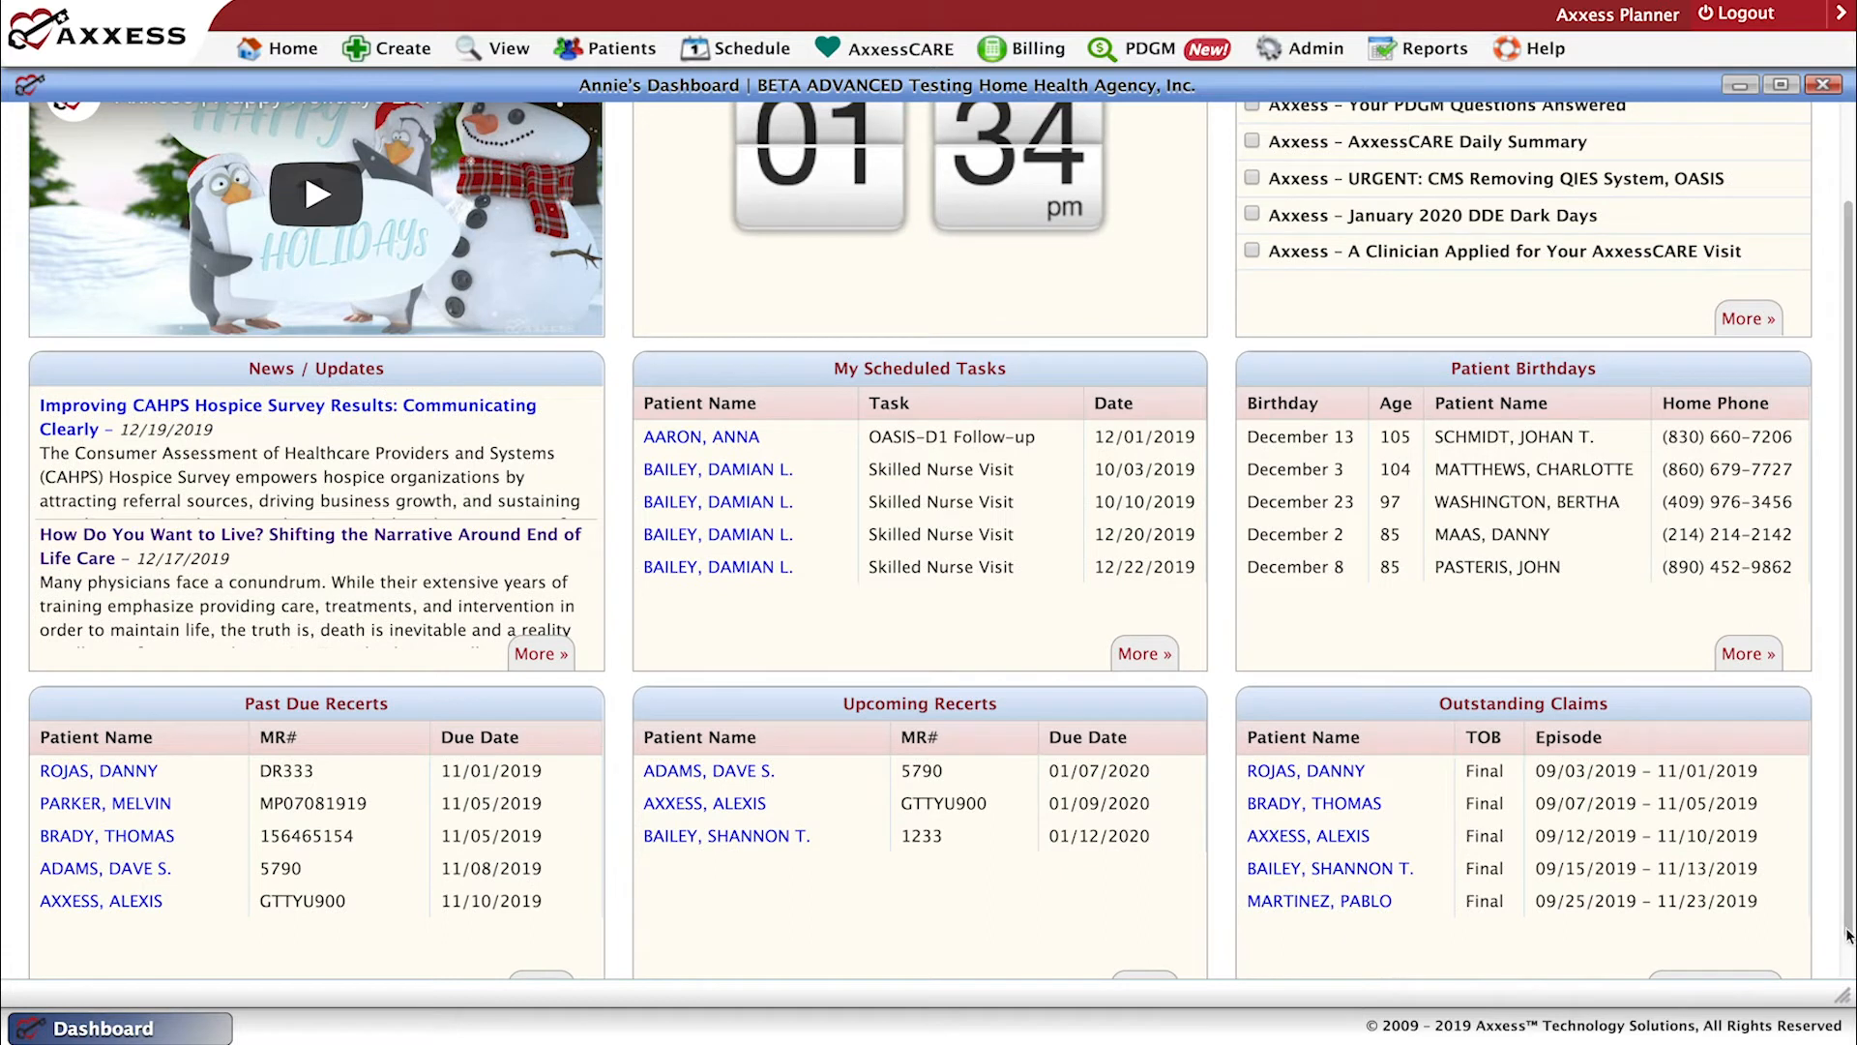
scroll(1840, 927, "down", 2)
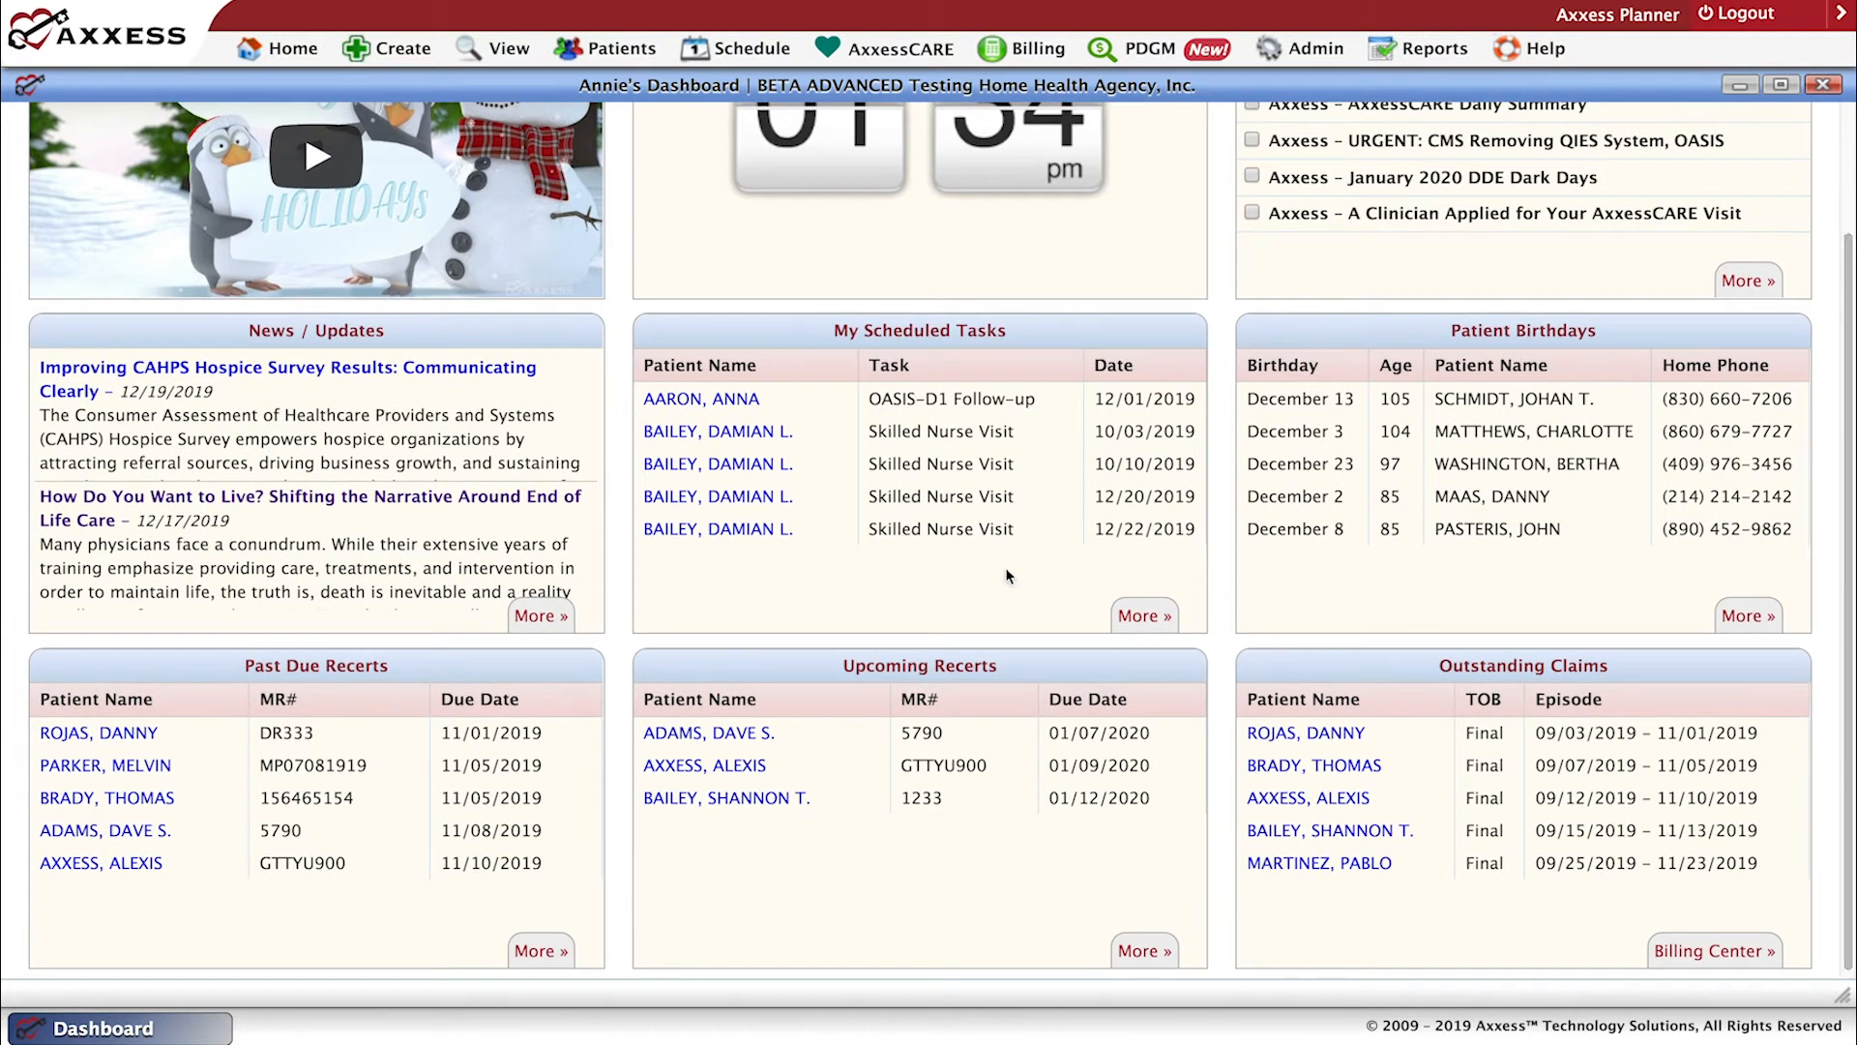
left_click(1137, 613)
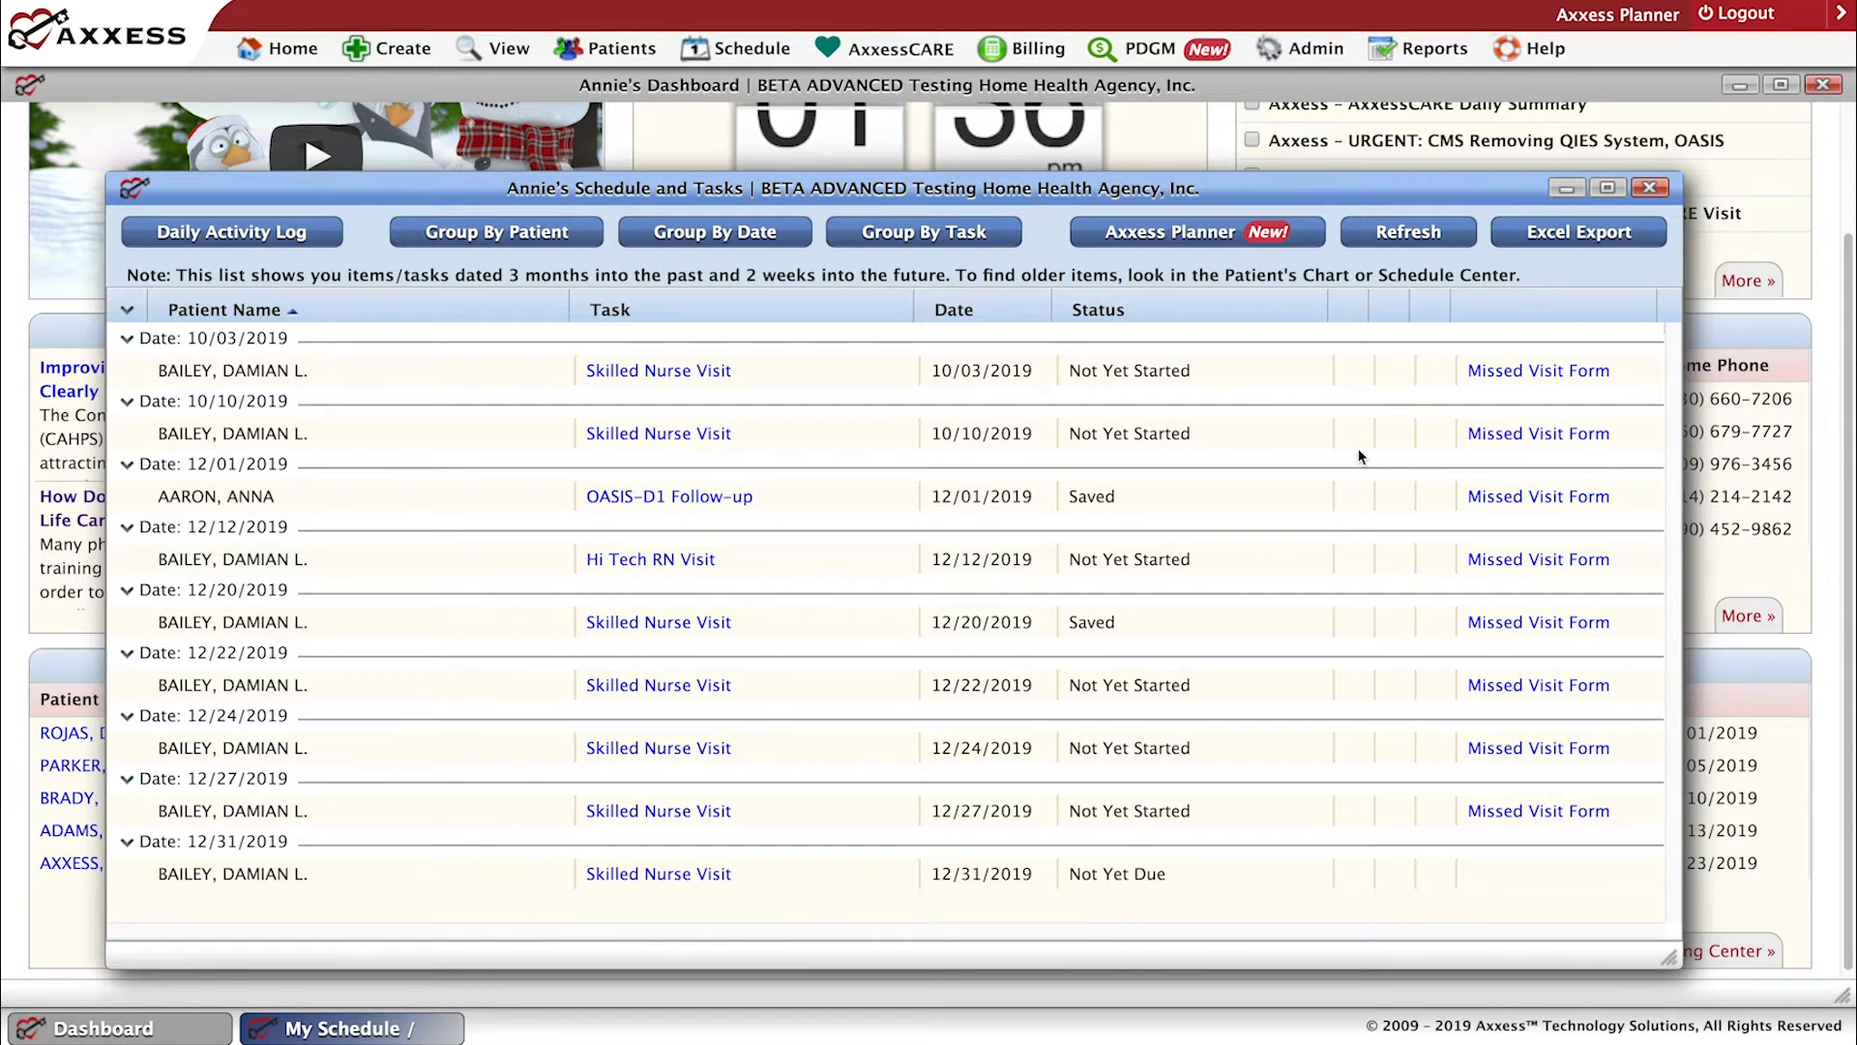
left_click(1650, 189)
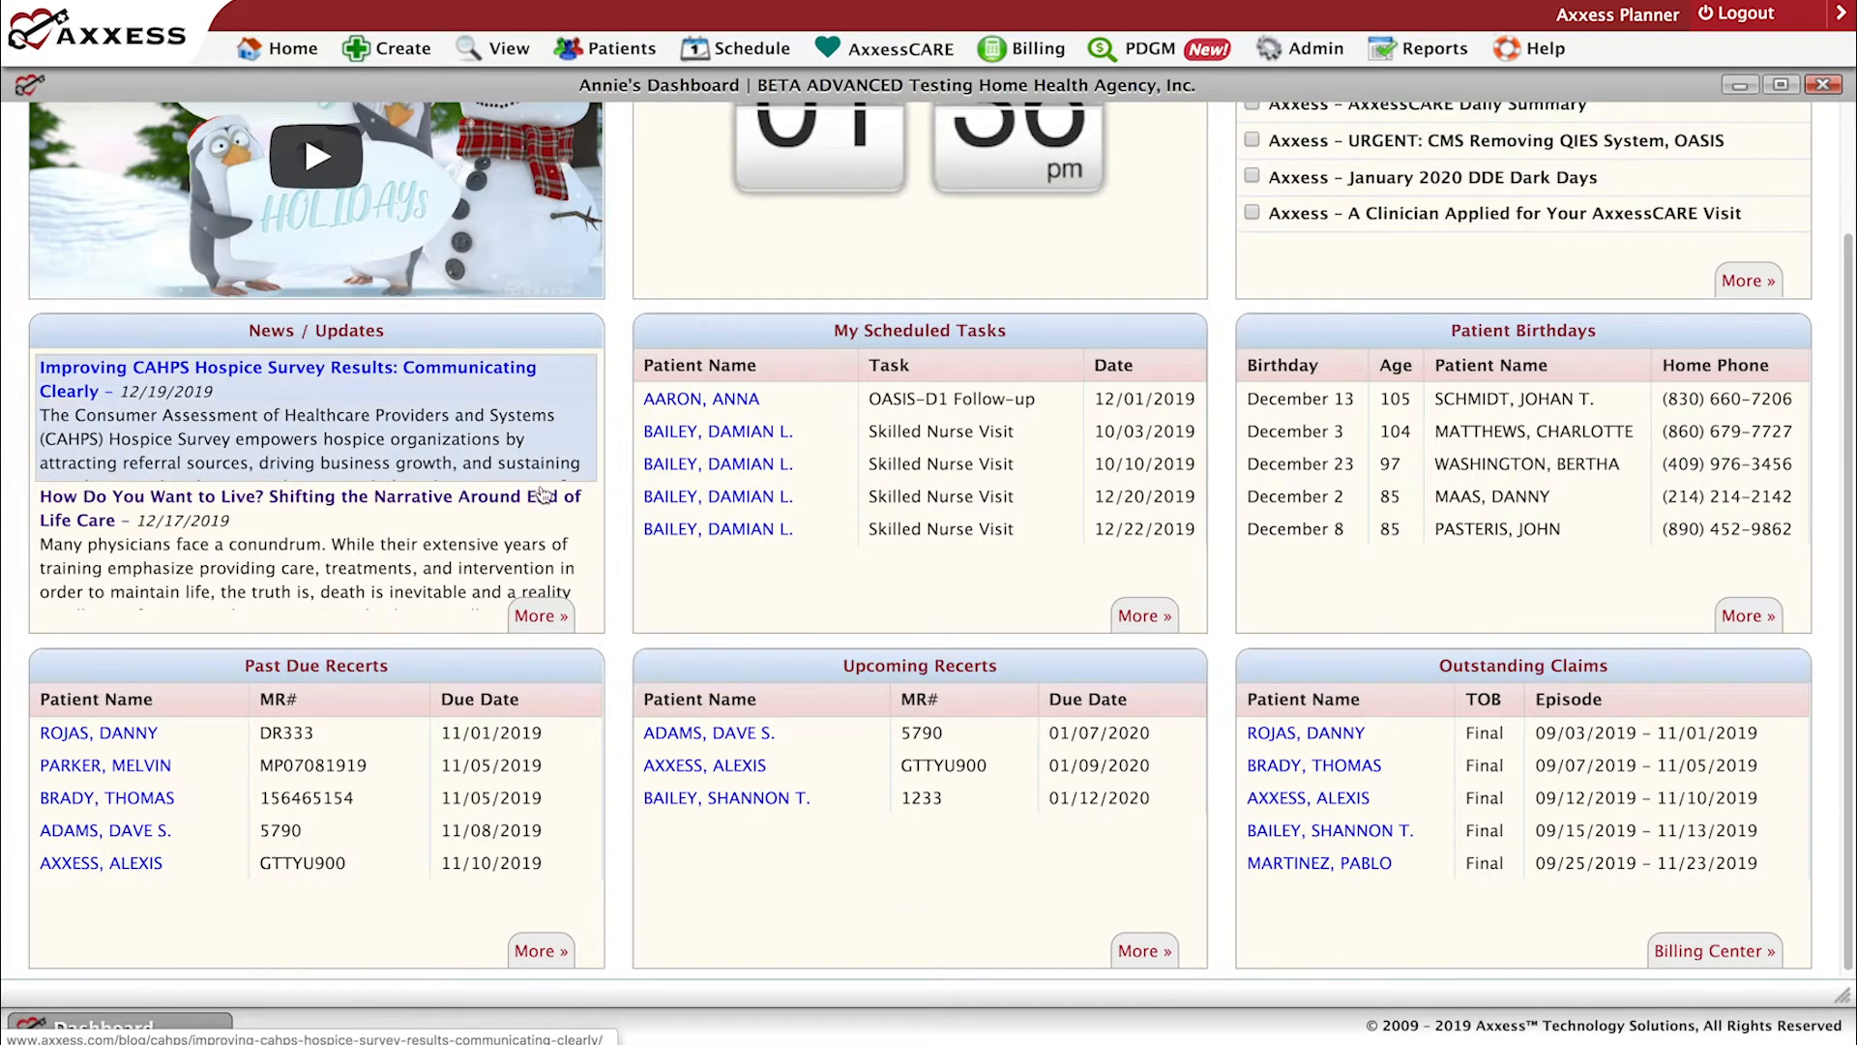
scroll(545, 496, "down", 1)
scroll(803, 508, "up", 3)
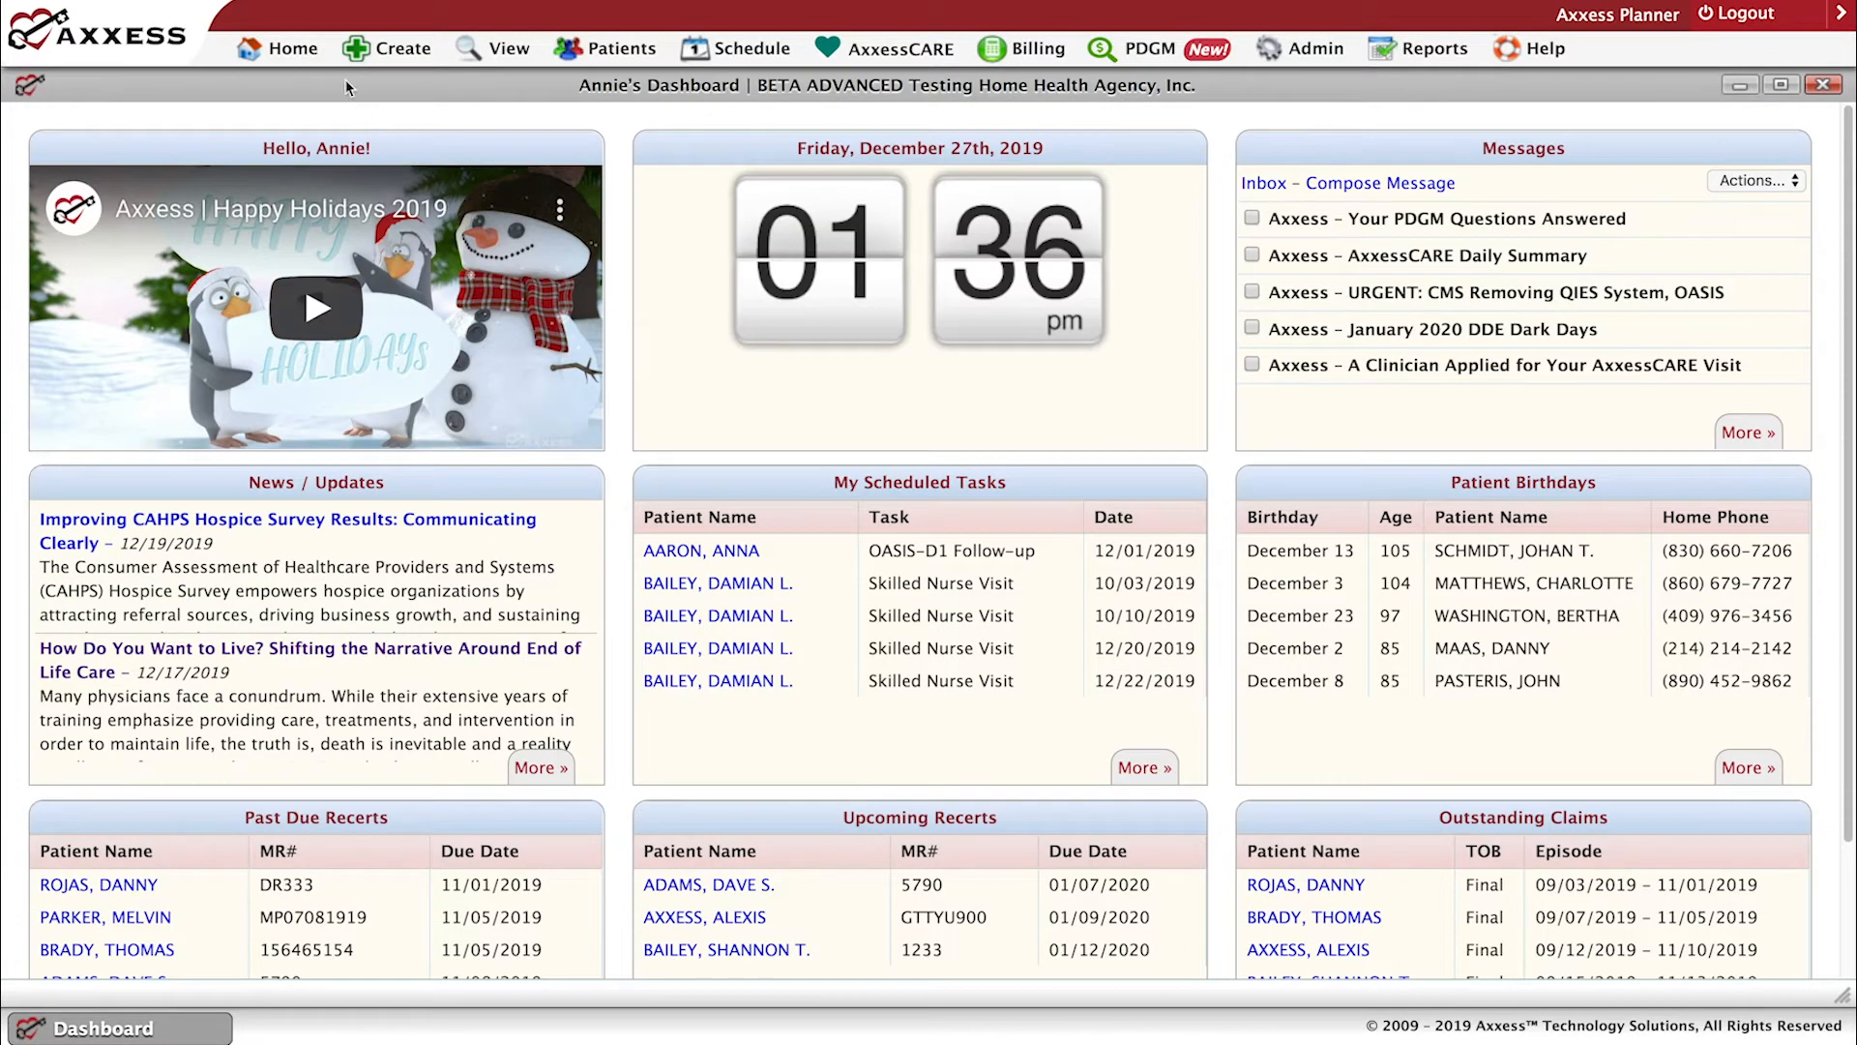
Examine the personal options offered under Home, including those for My Account.
mouse_move(308, 65)
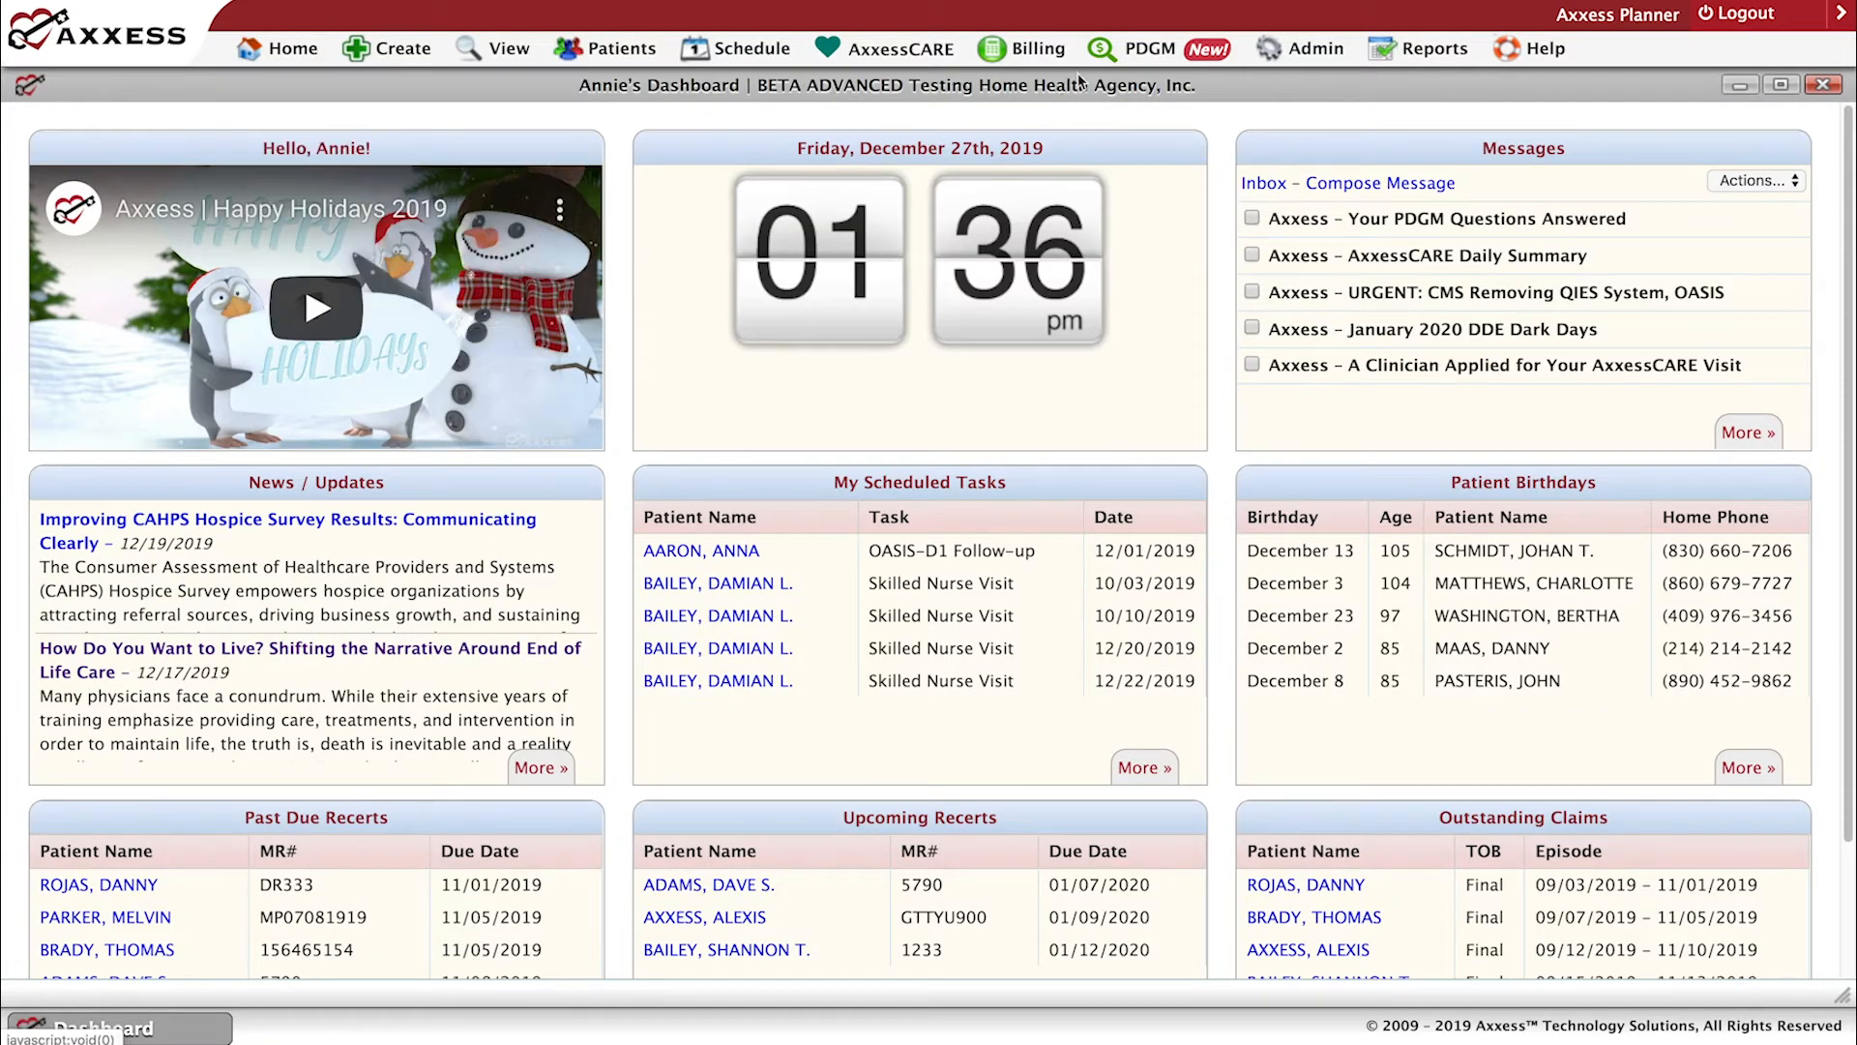
mouse_move(498, 48)
mouse_move(385, 66)
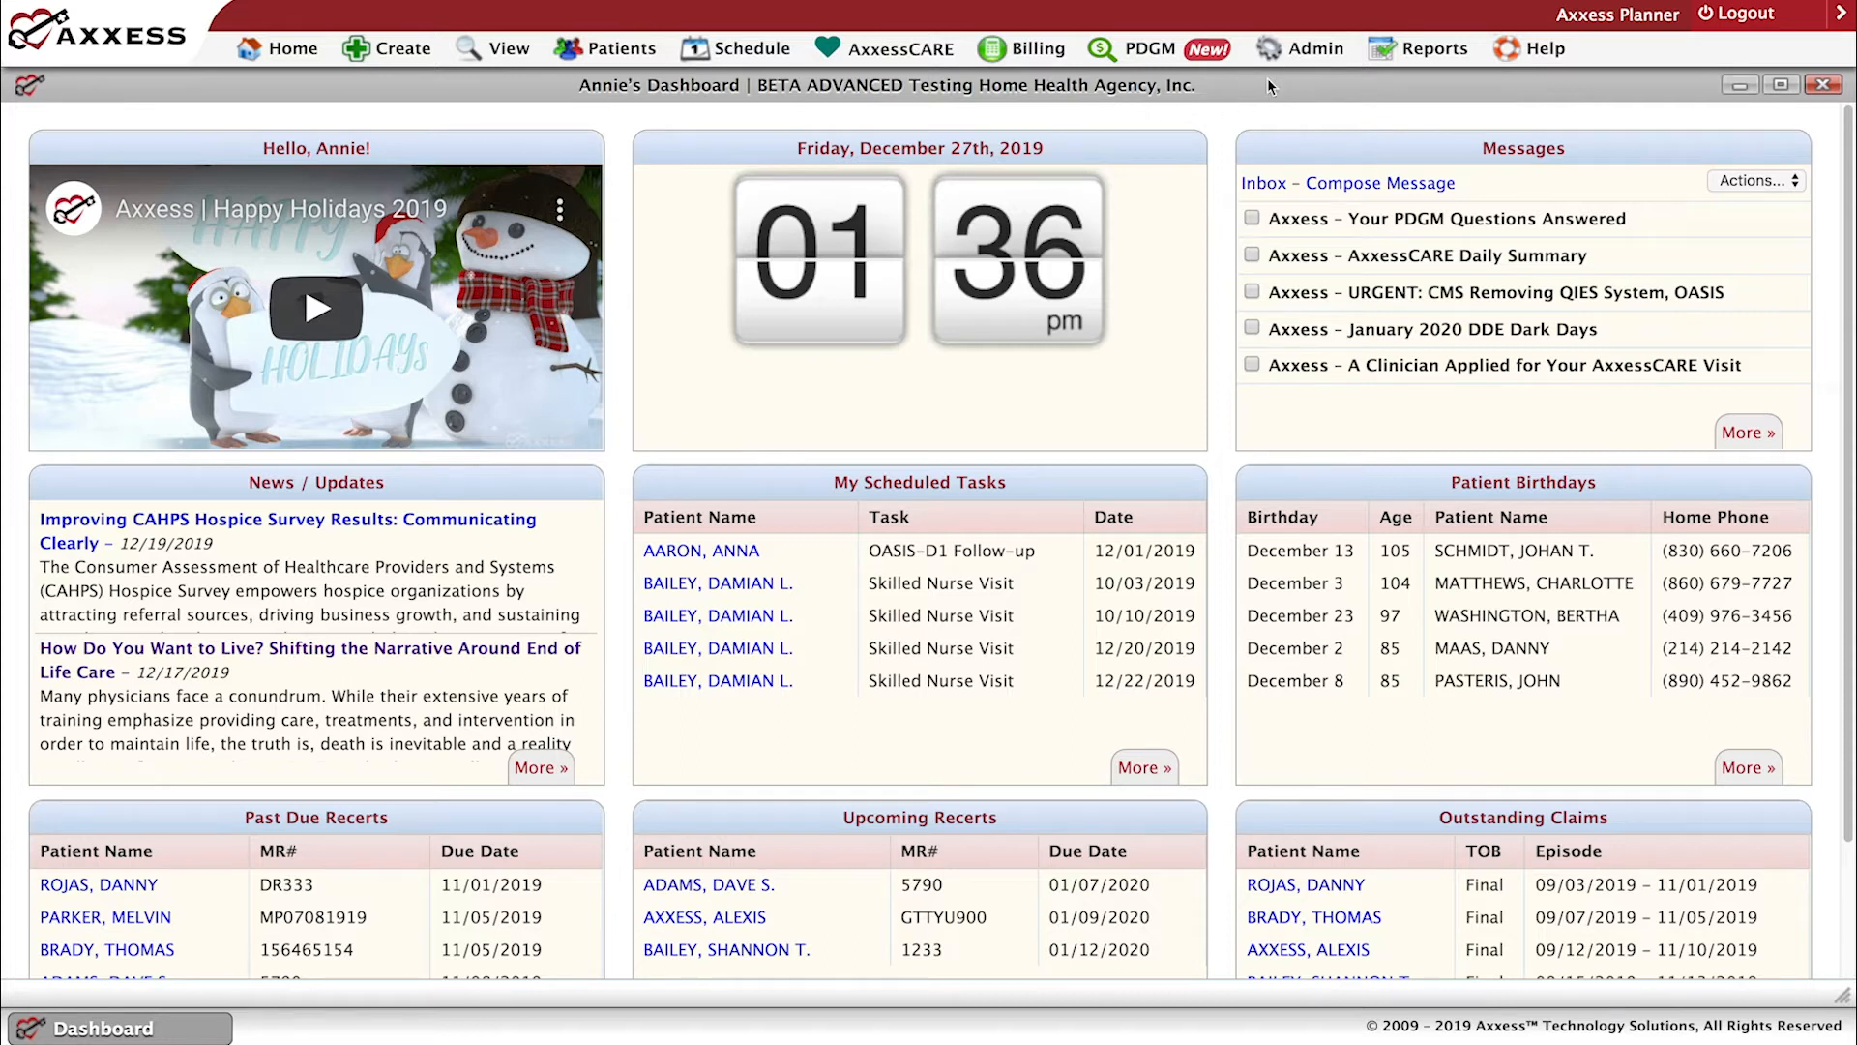
mouse_move(1034, 65)
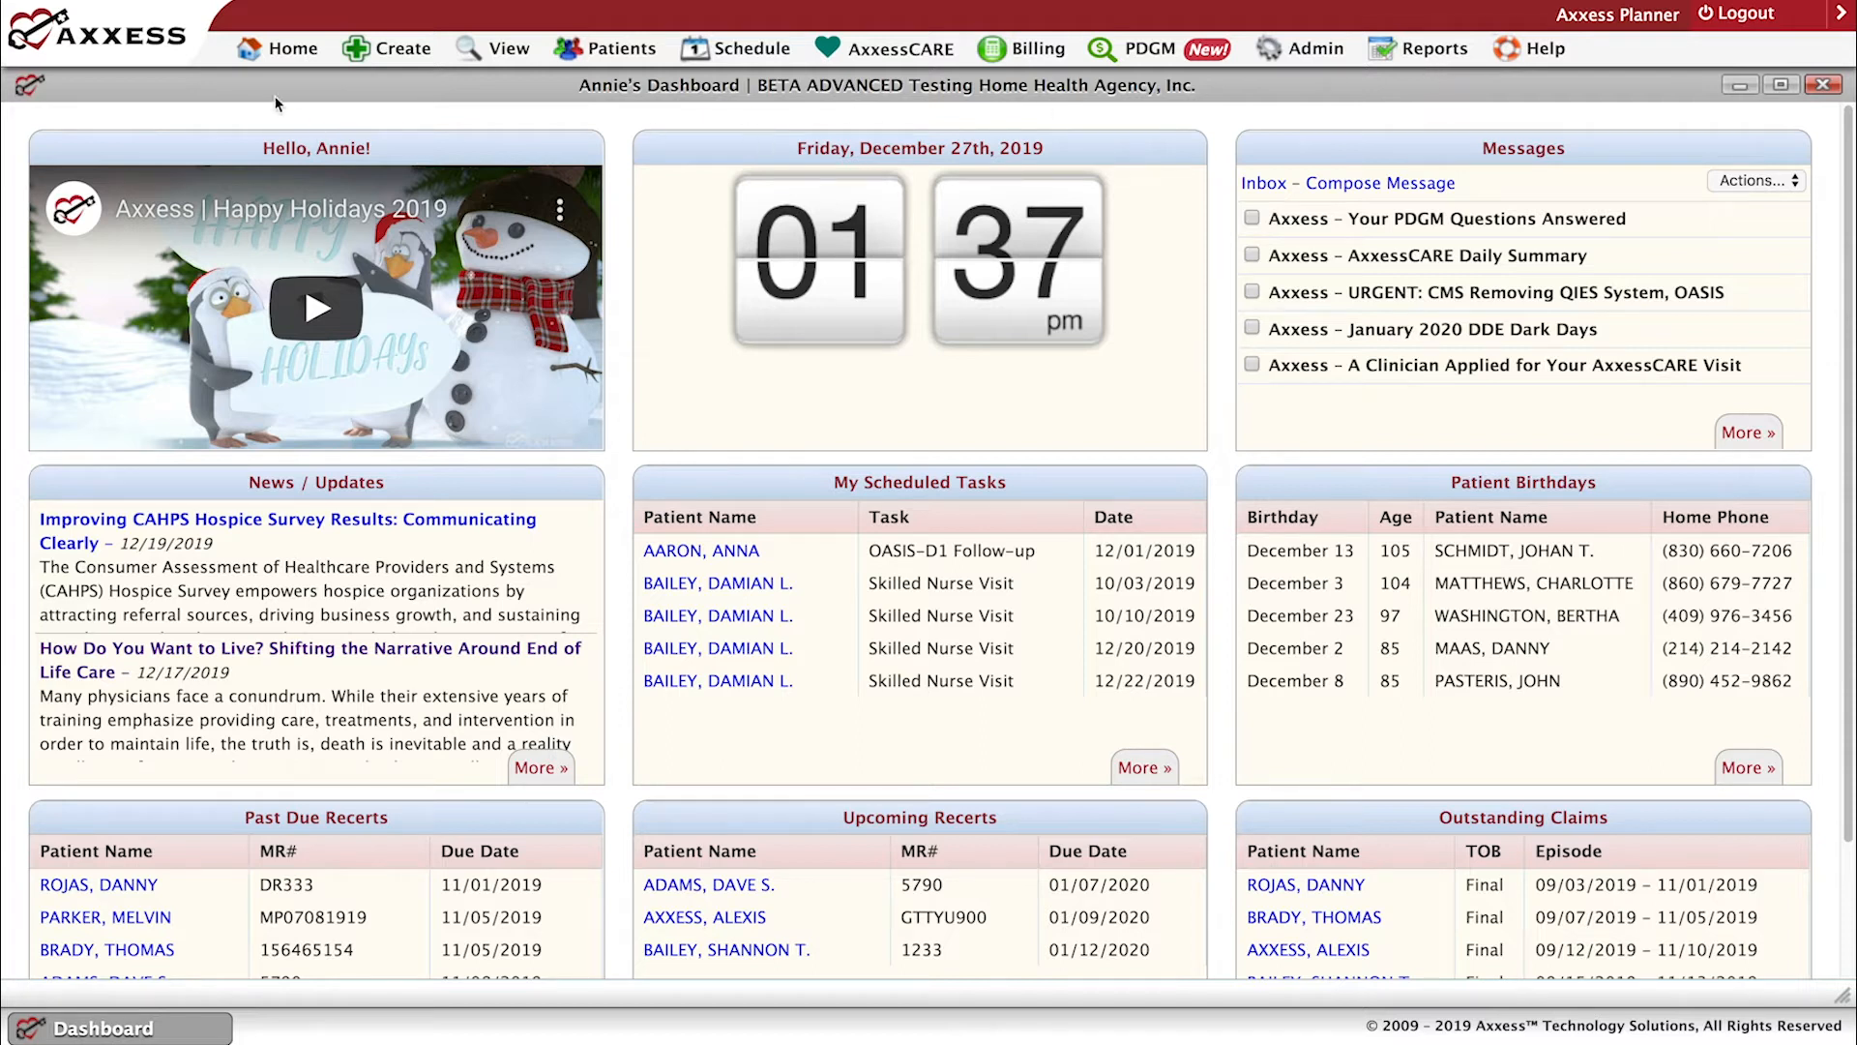
left_click(292, 58)
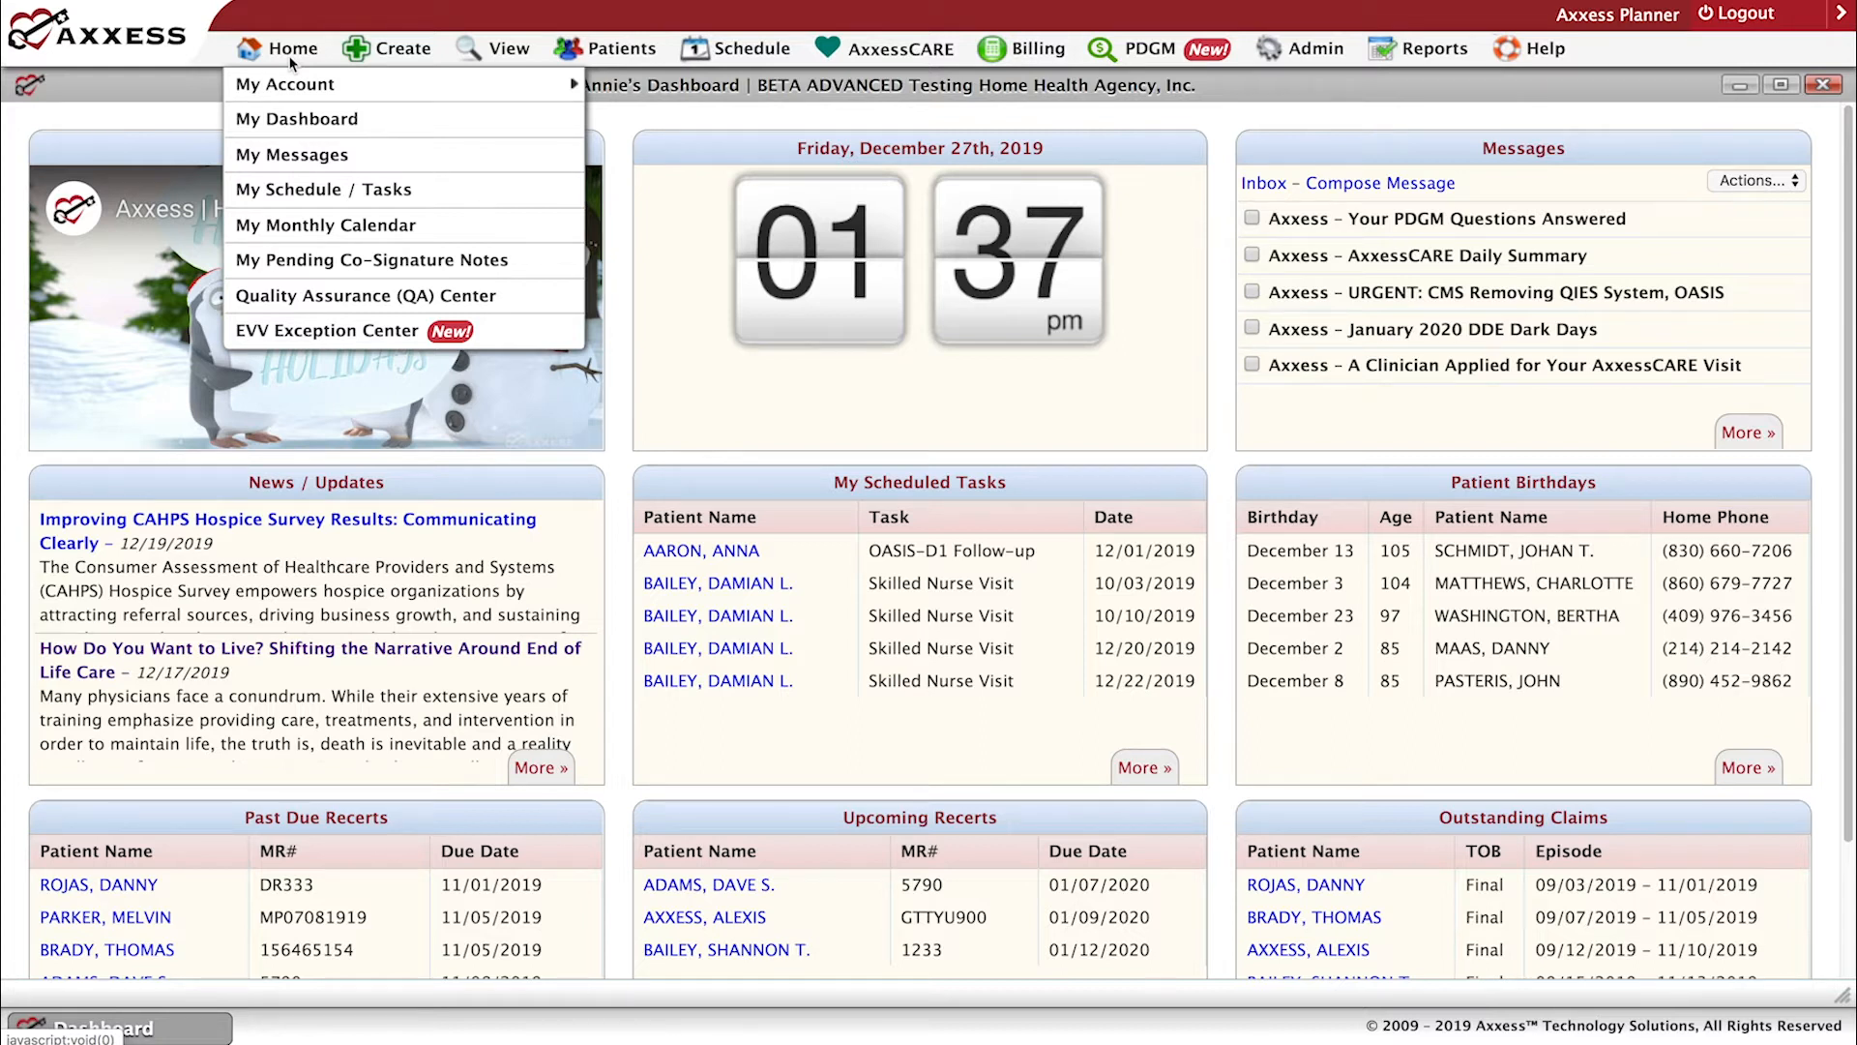
mouse_move(479, 88)
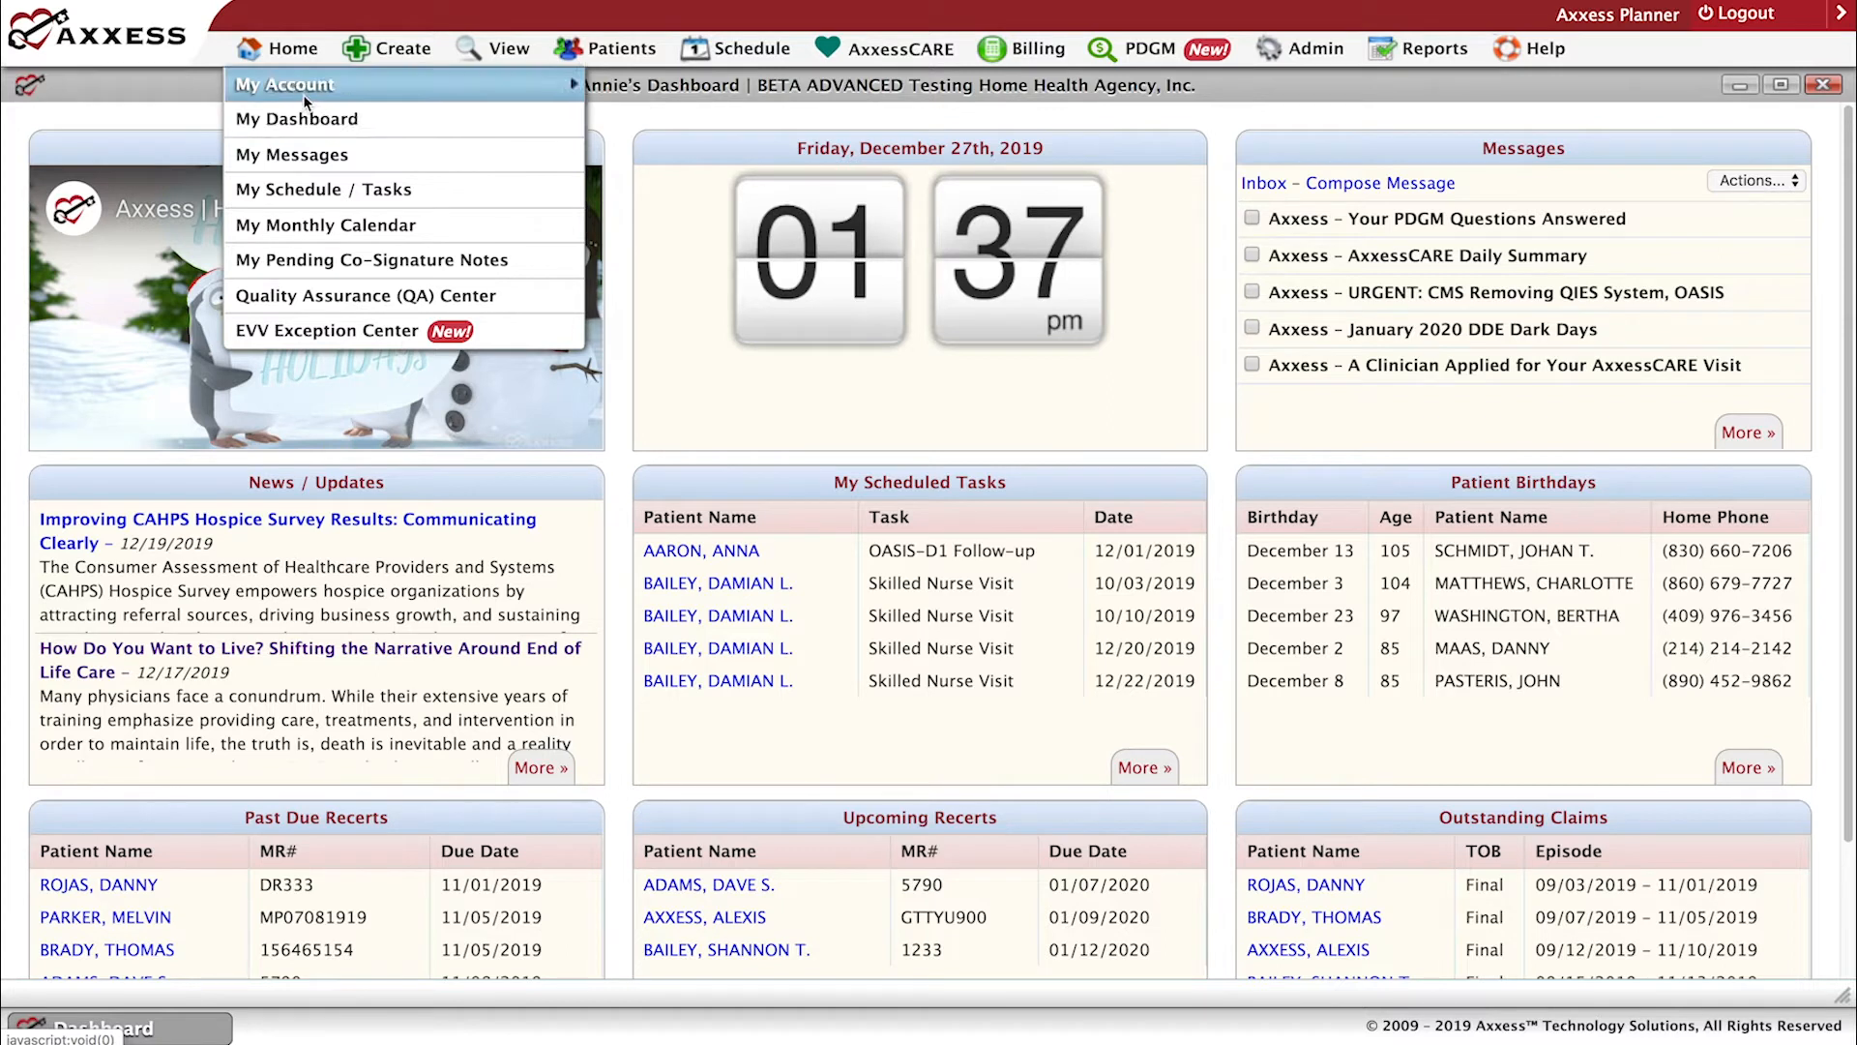
mouse_move(305, 95)
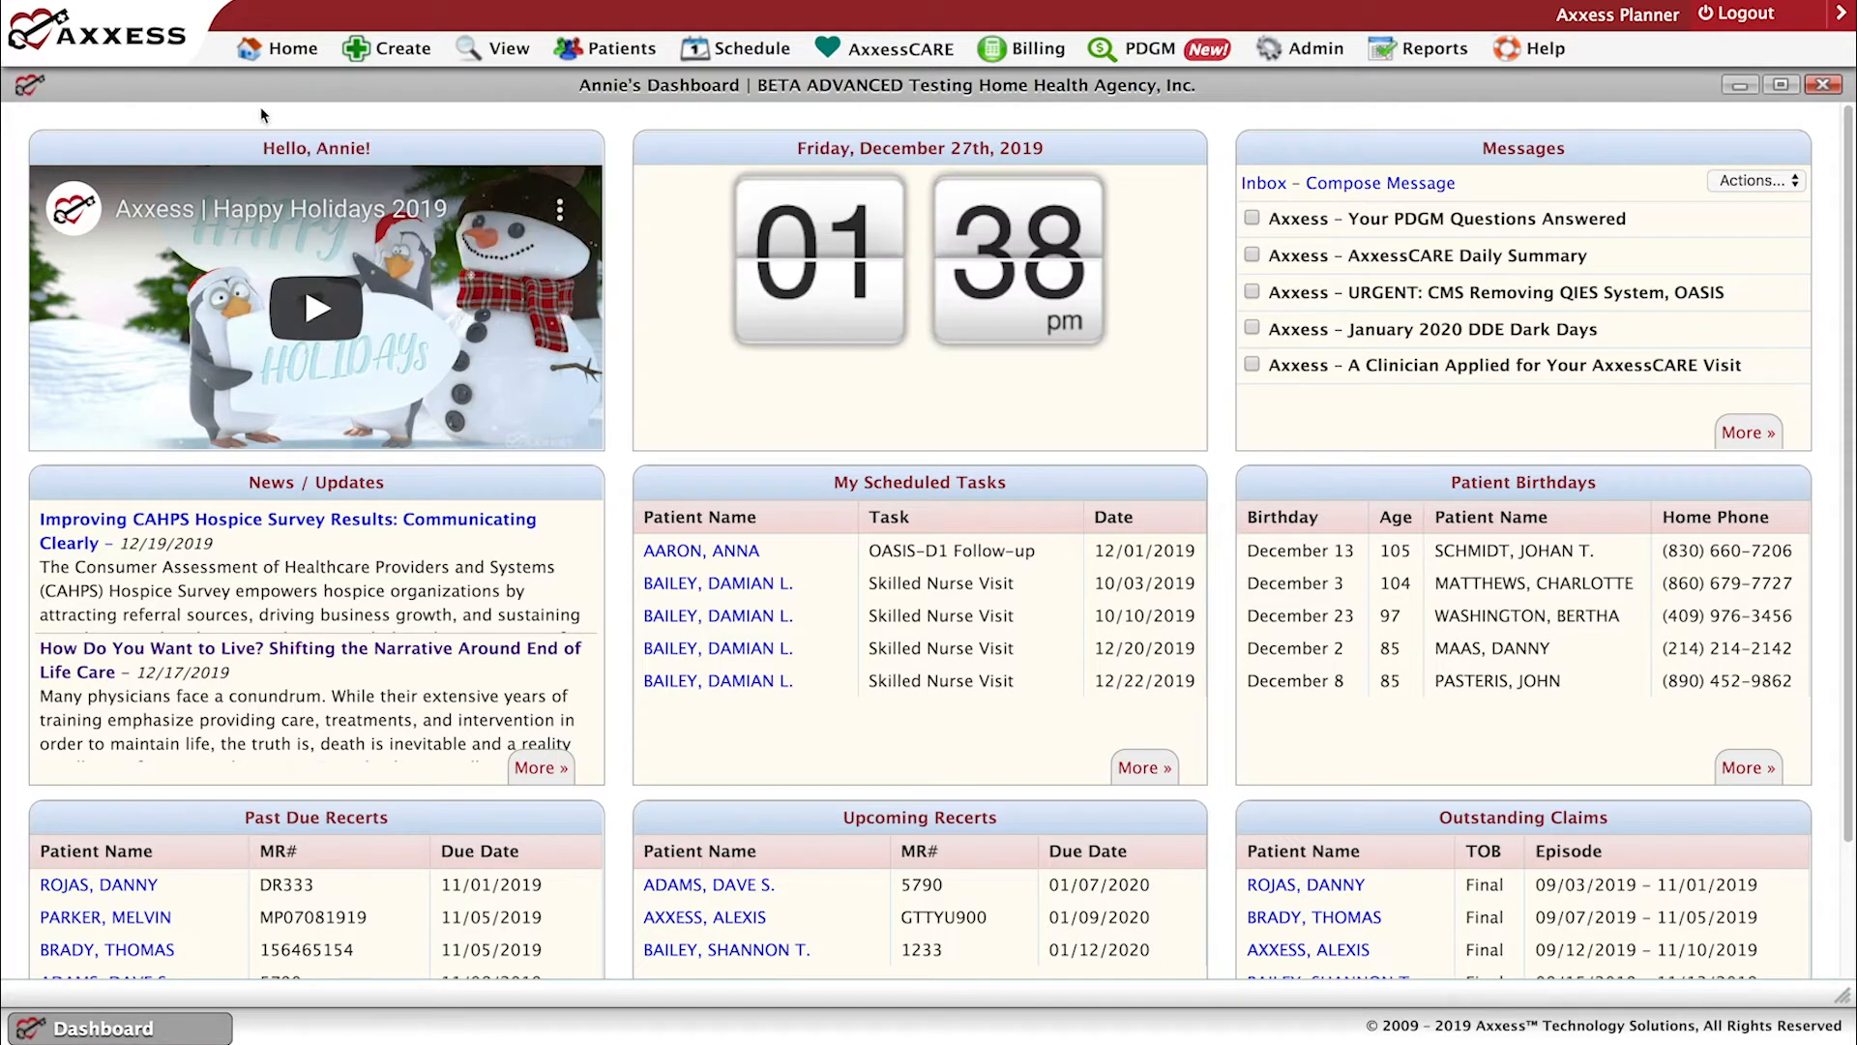
Examine the options offered under Create, View, Patients and Schedule, including the lists and orders management entries.
mouse_move(362, 55)
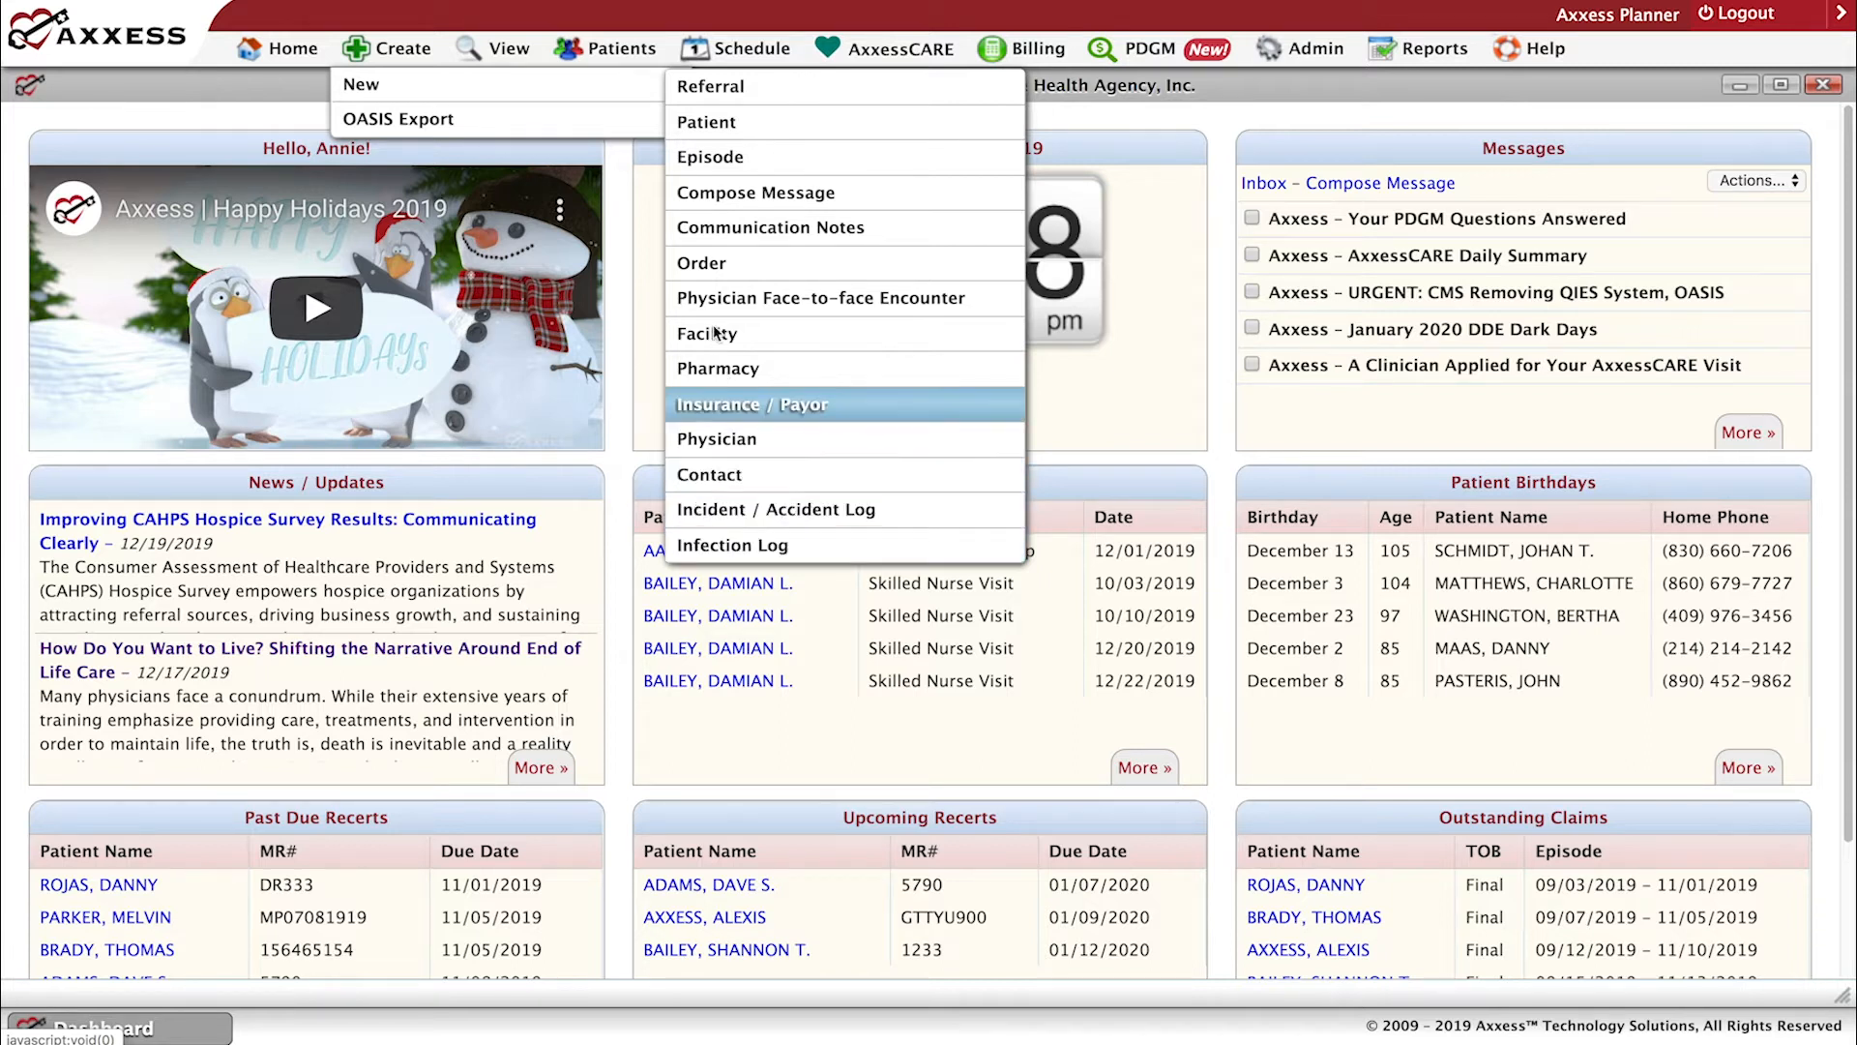
mouse_move(489, 45)
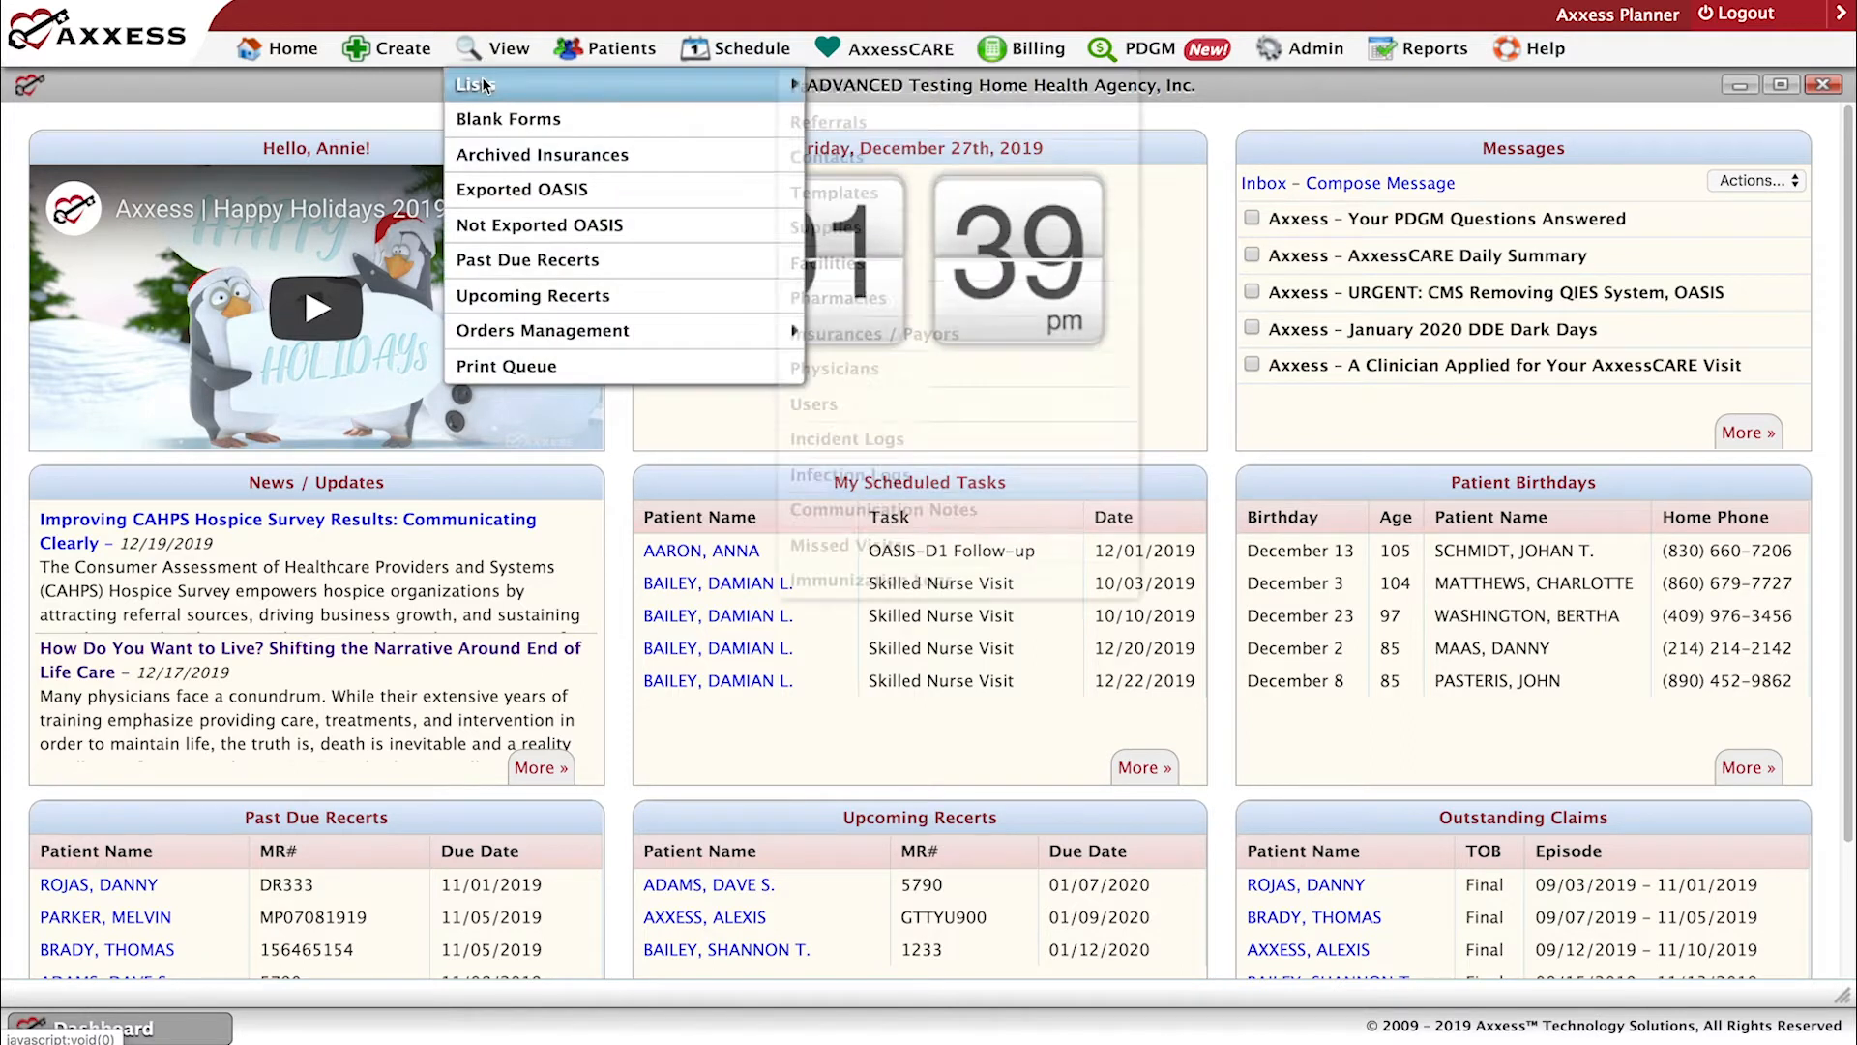
mouse_move(484, 79)
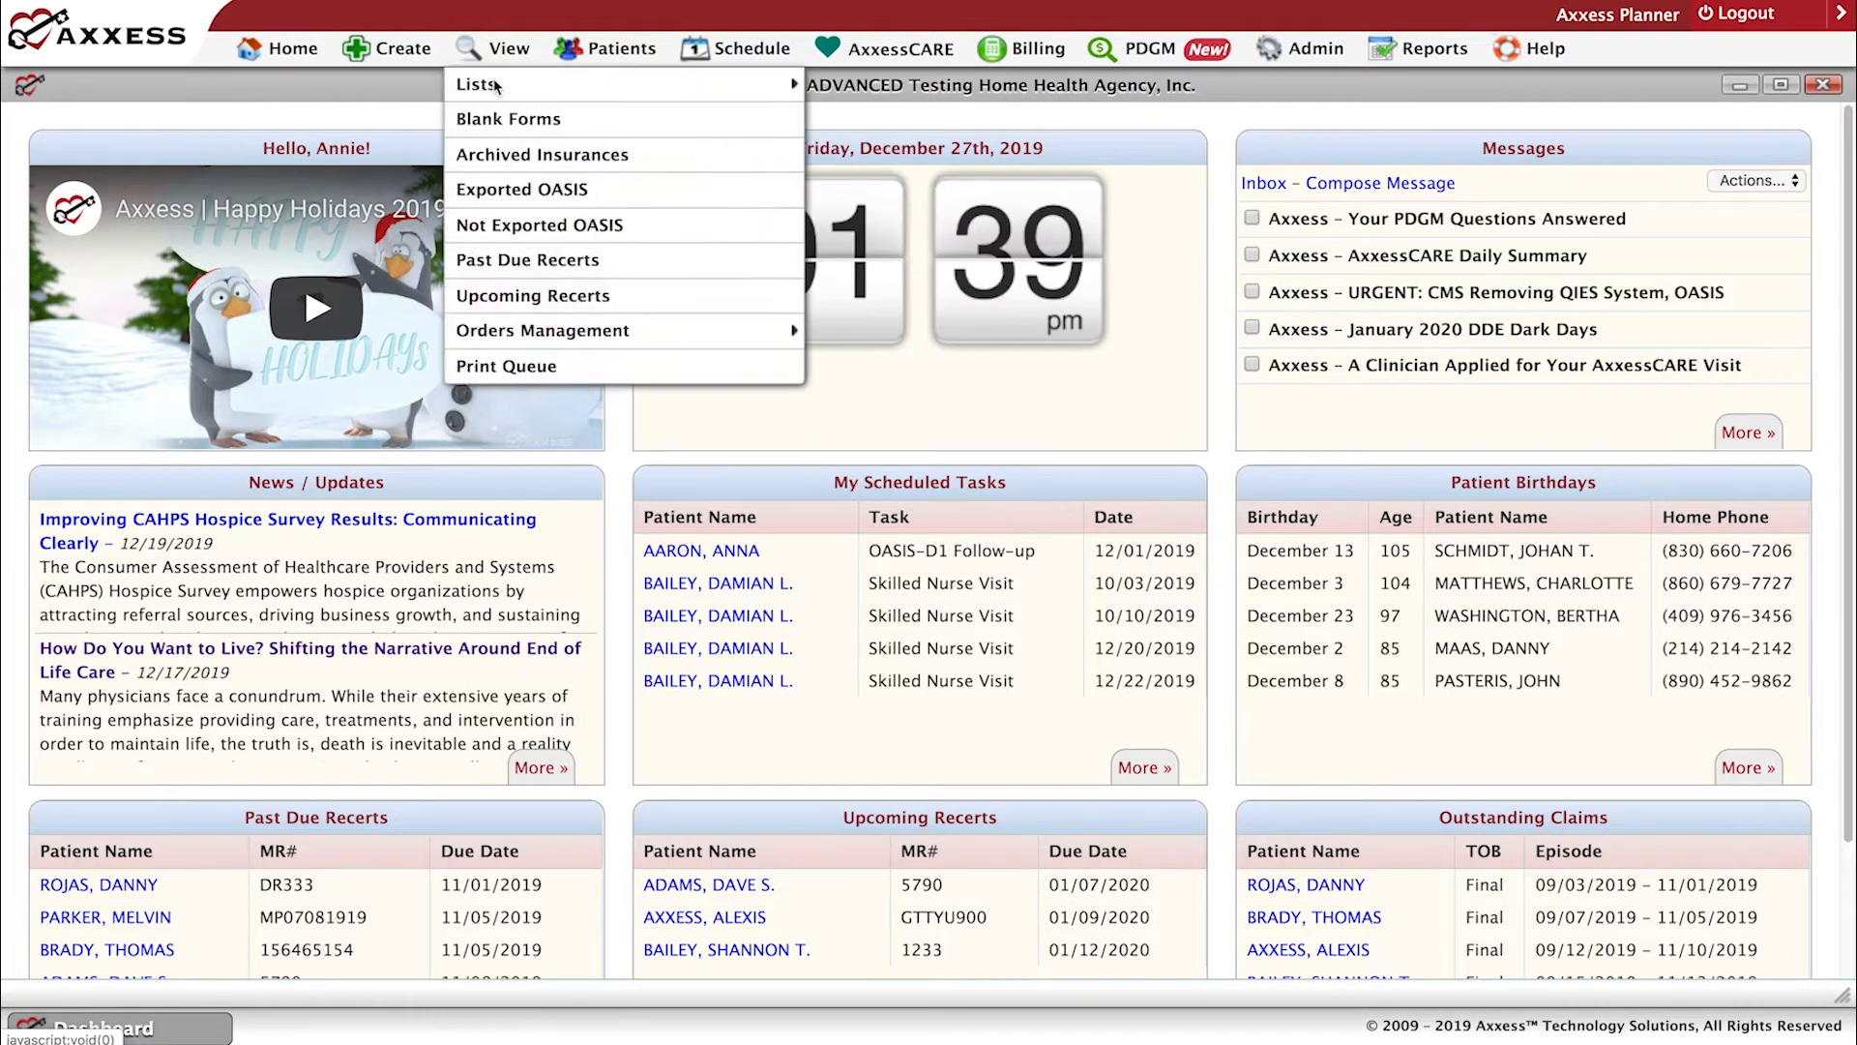
mouse_move(596, 86)
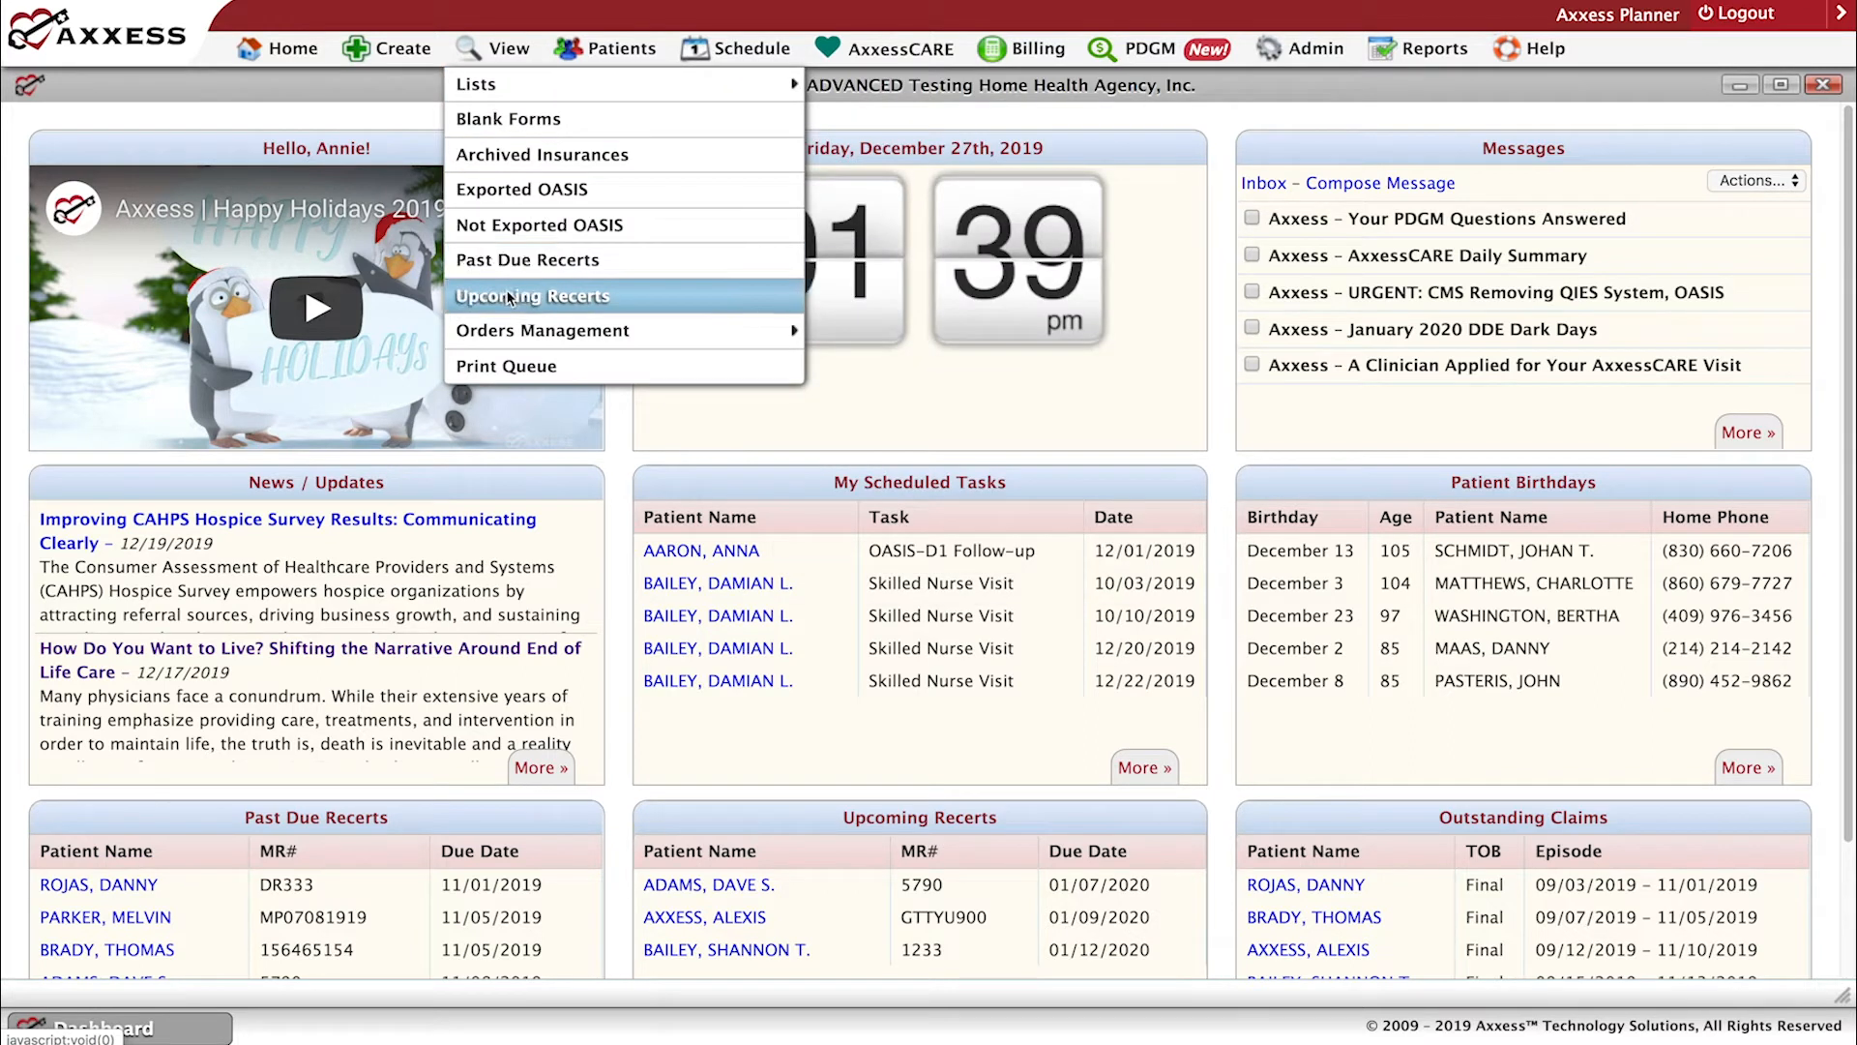
mouse_move(519, 329)
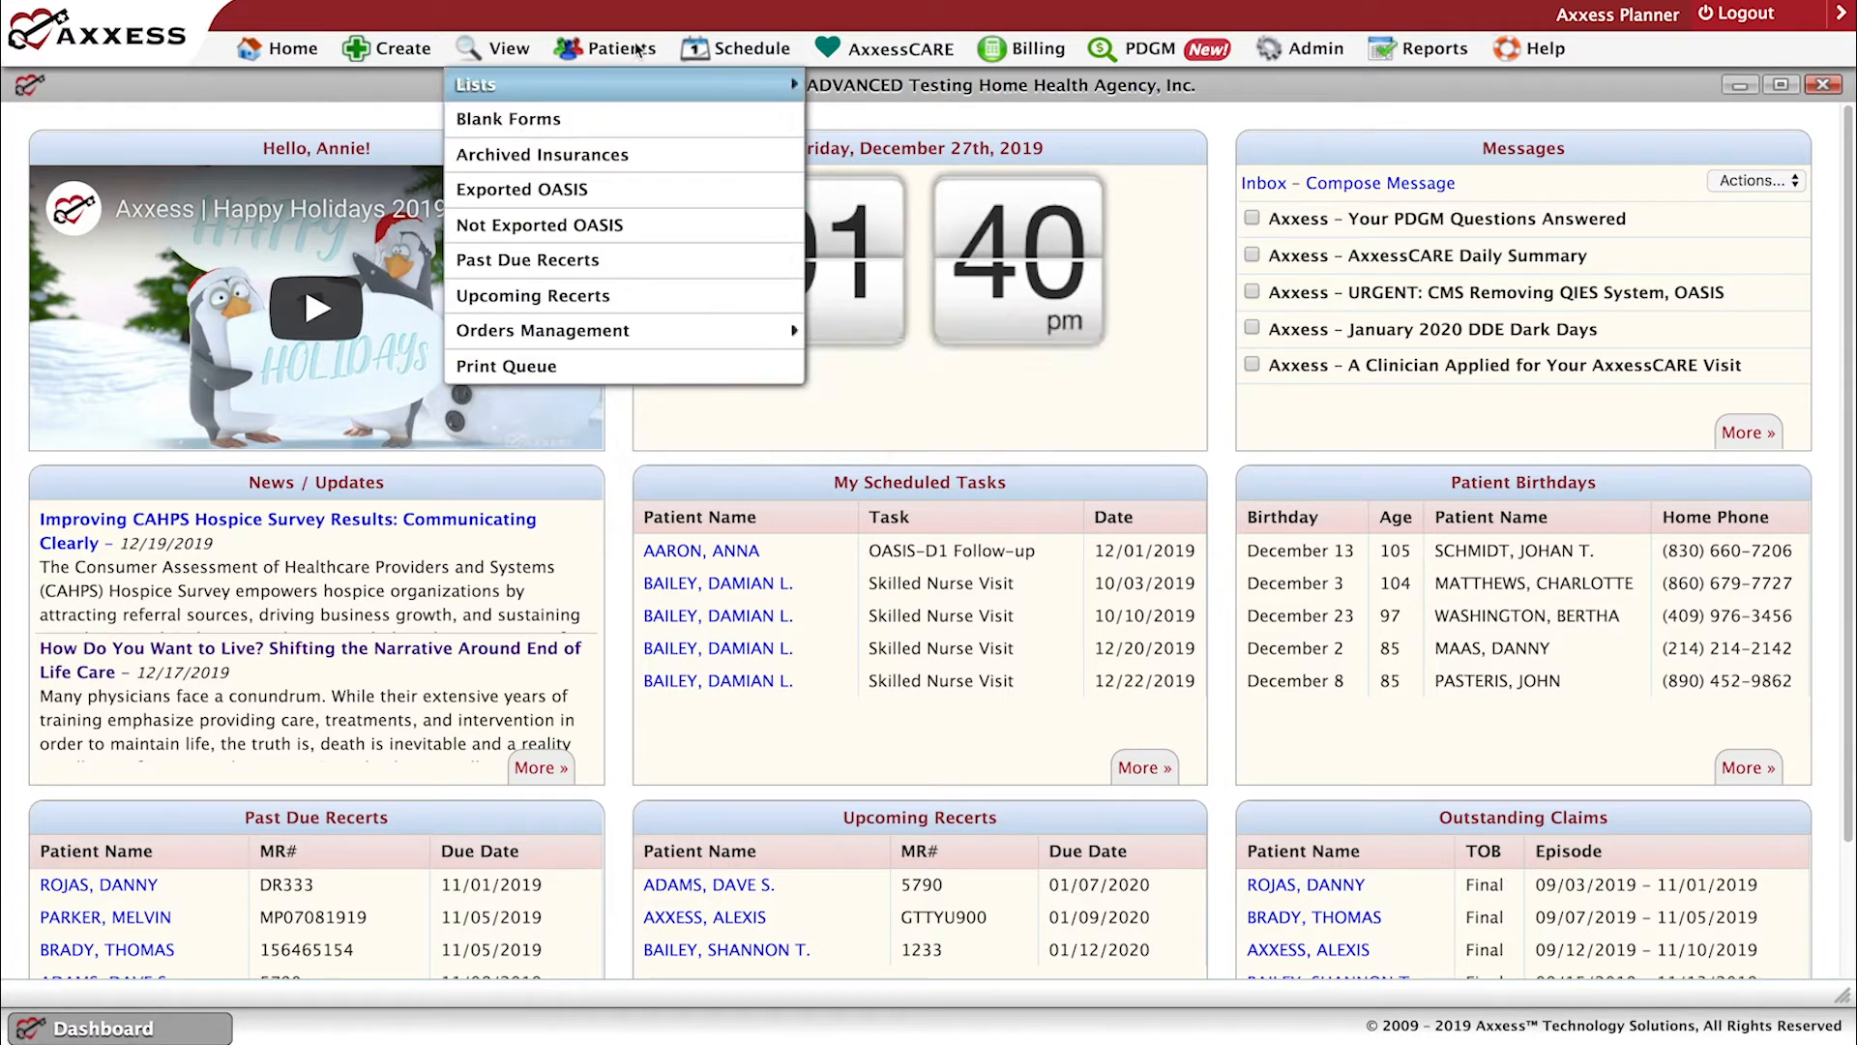
mouse_move(634, 48)
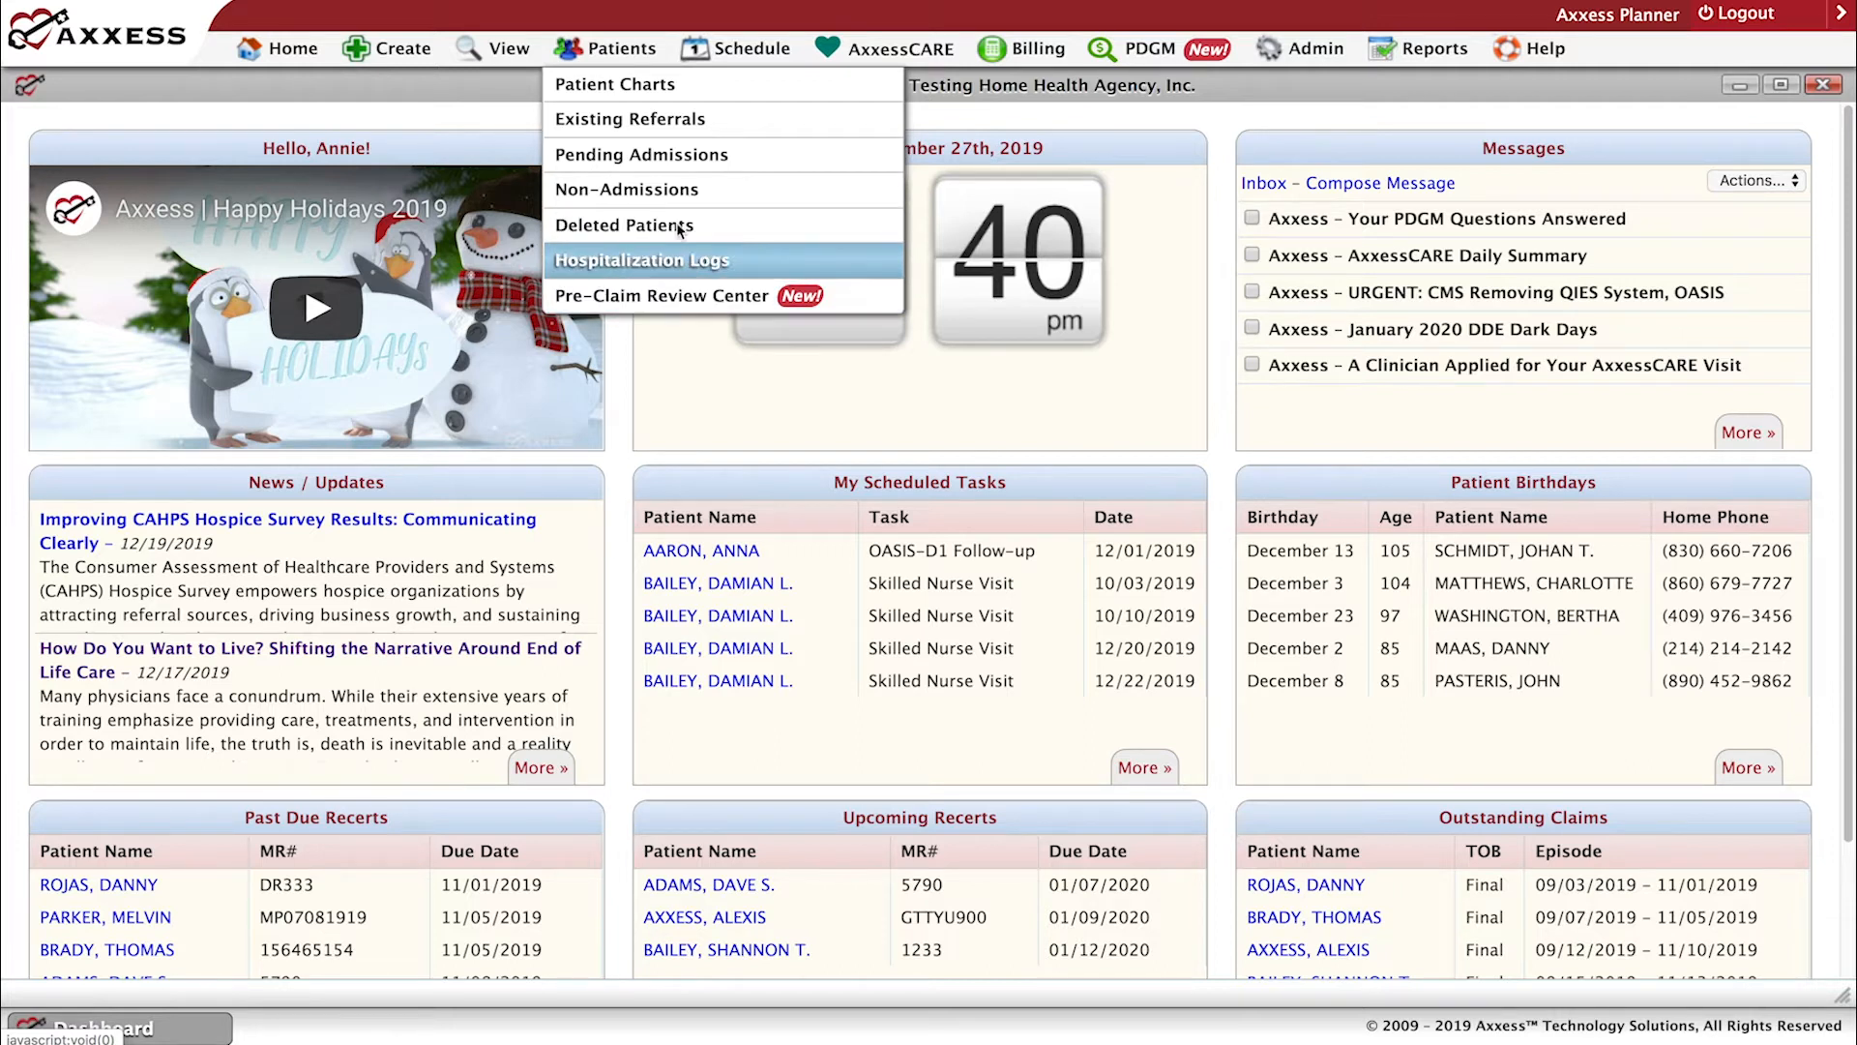
mouse_move(743, 62)
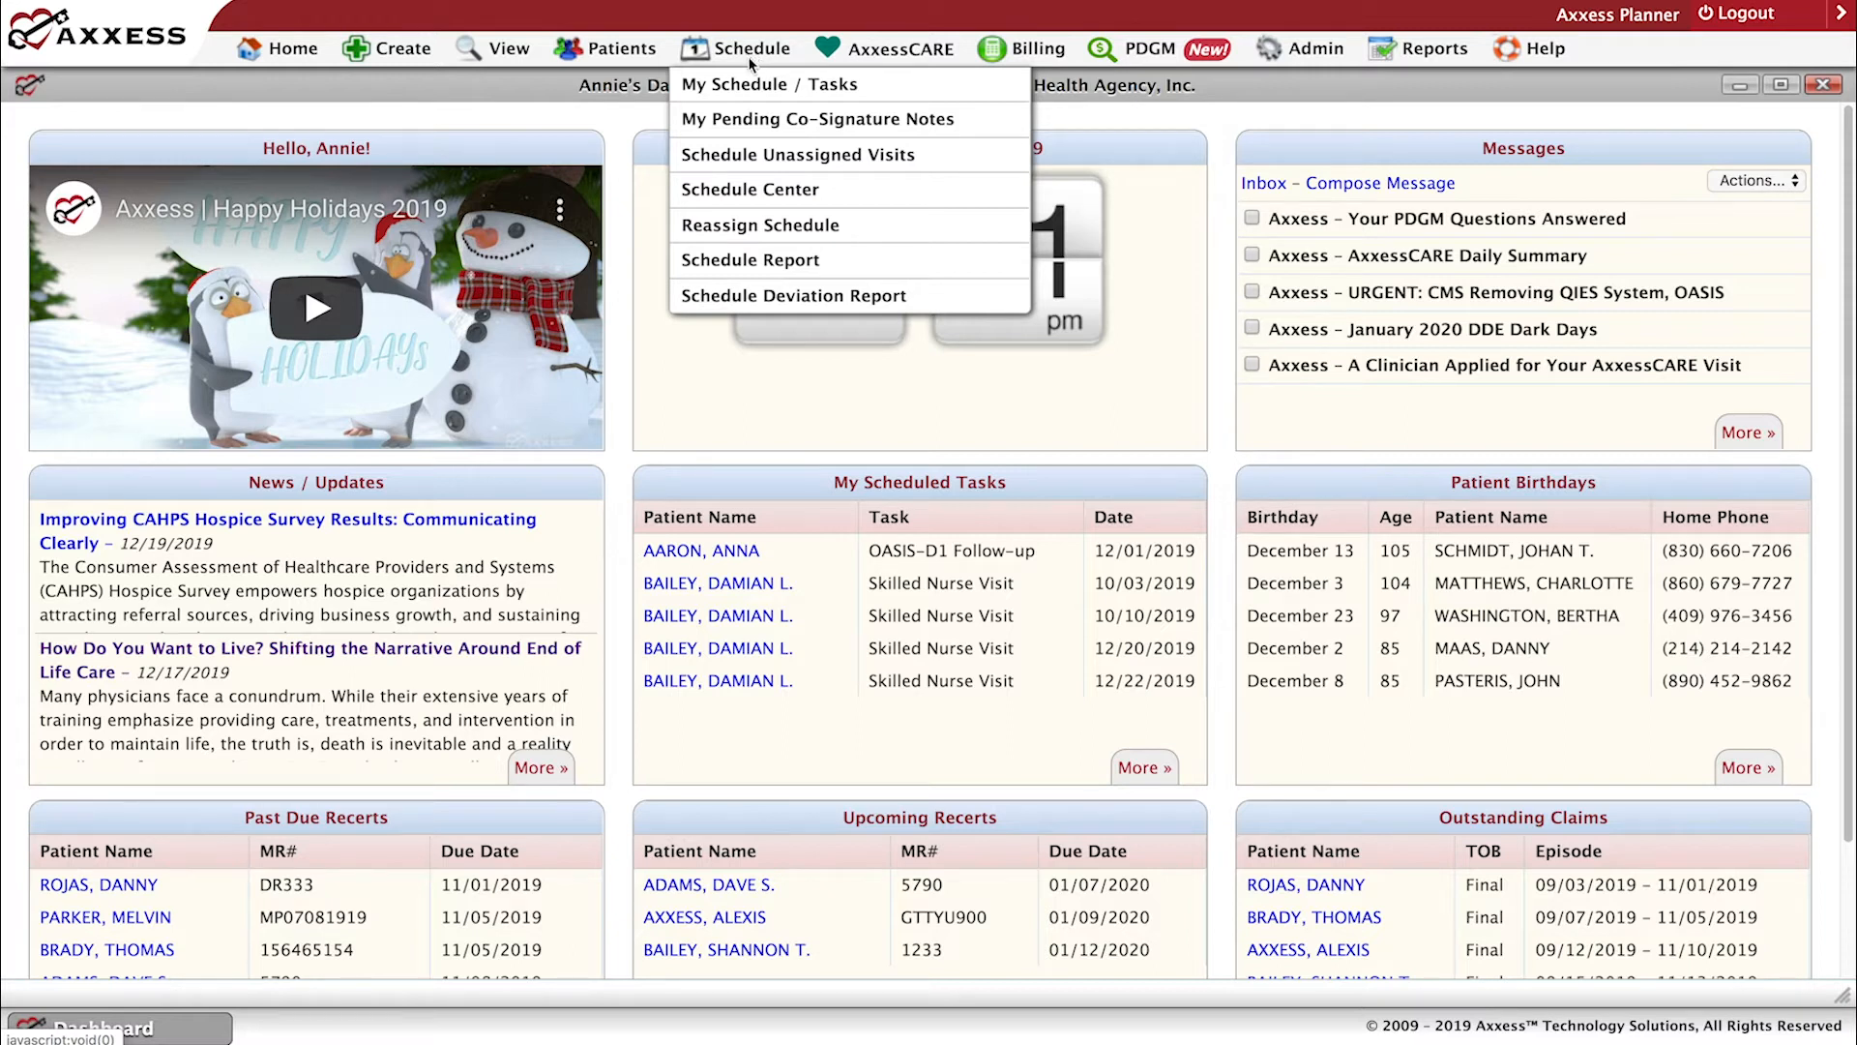
mouse_move(932, 61)
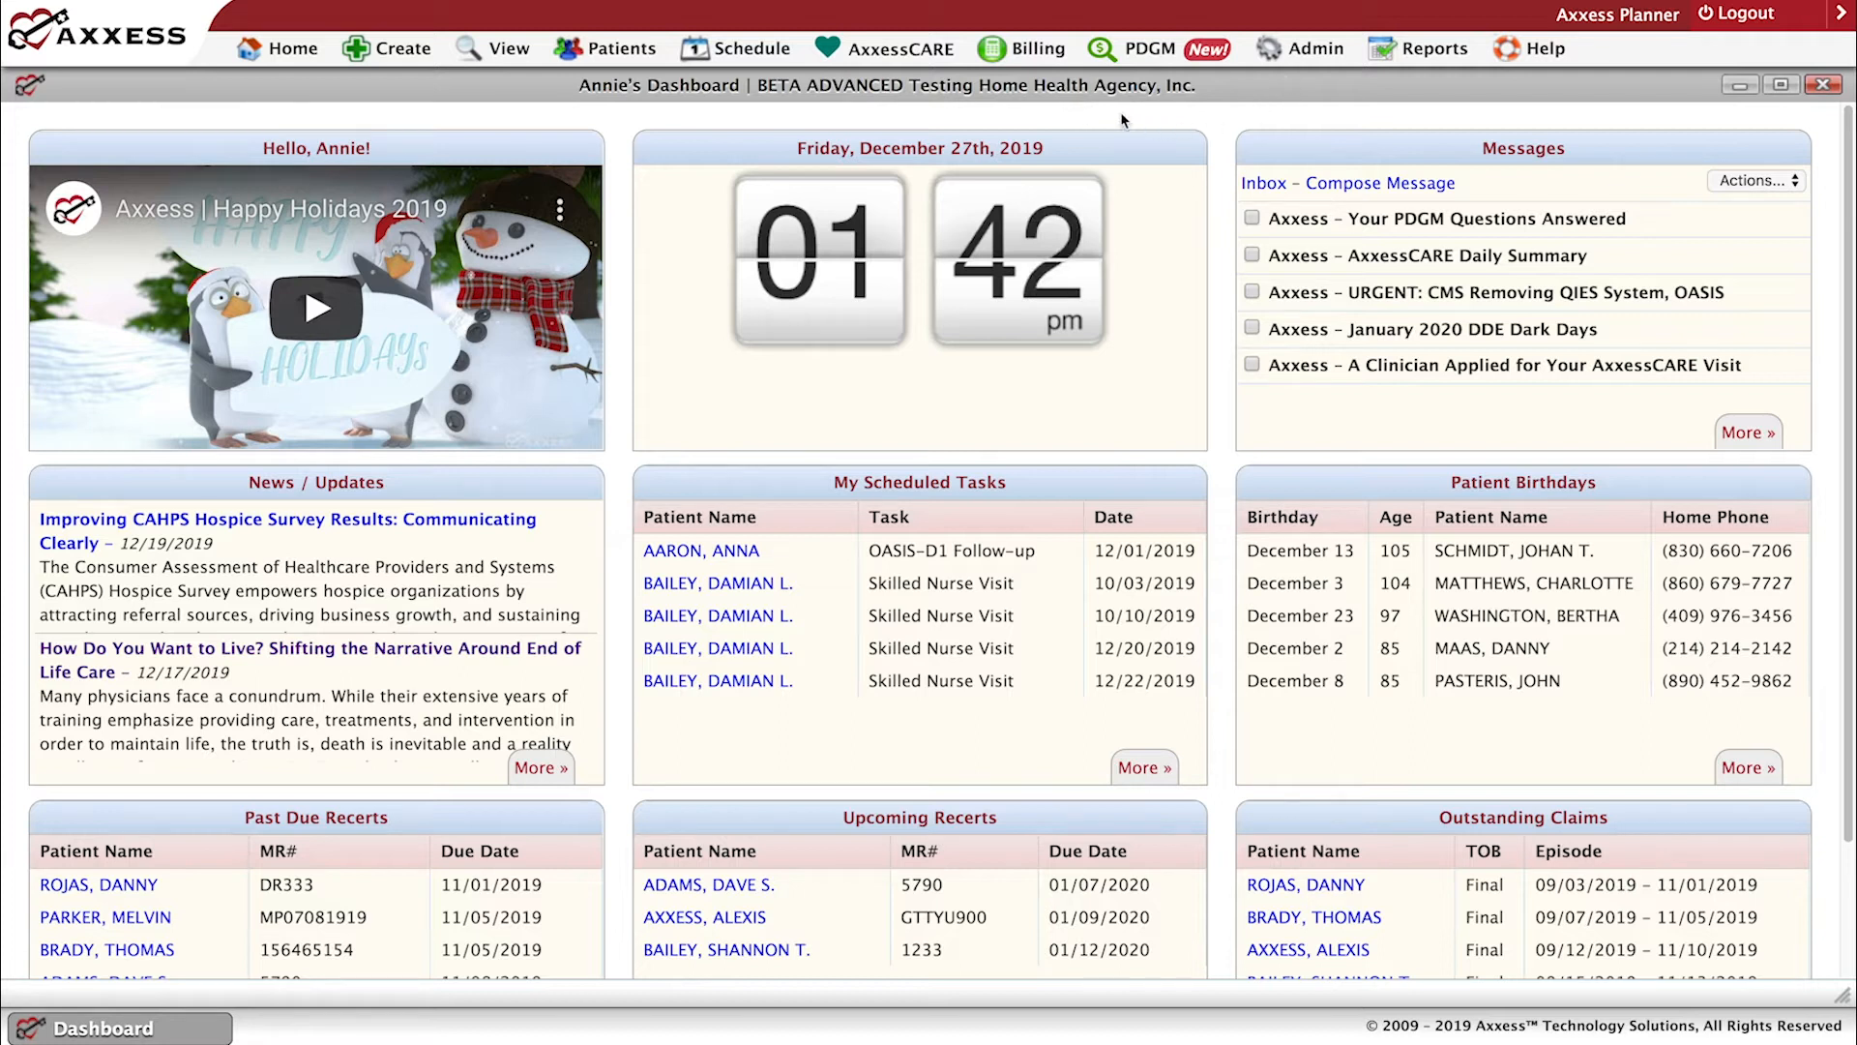
Open the PDGM Center and launch the PDGM Modeling Tool from it.
mouse_move(1150, 54)
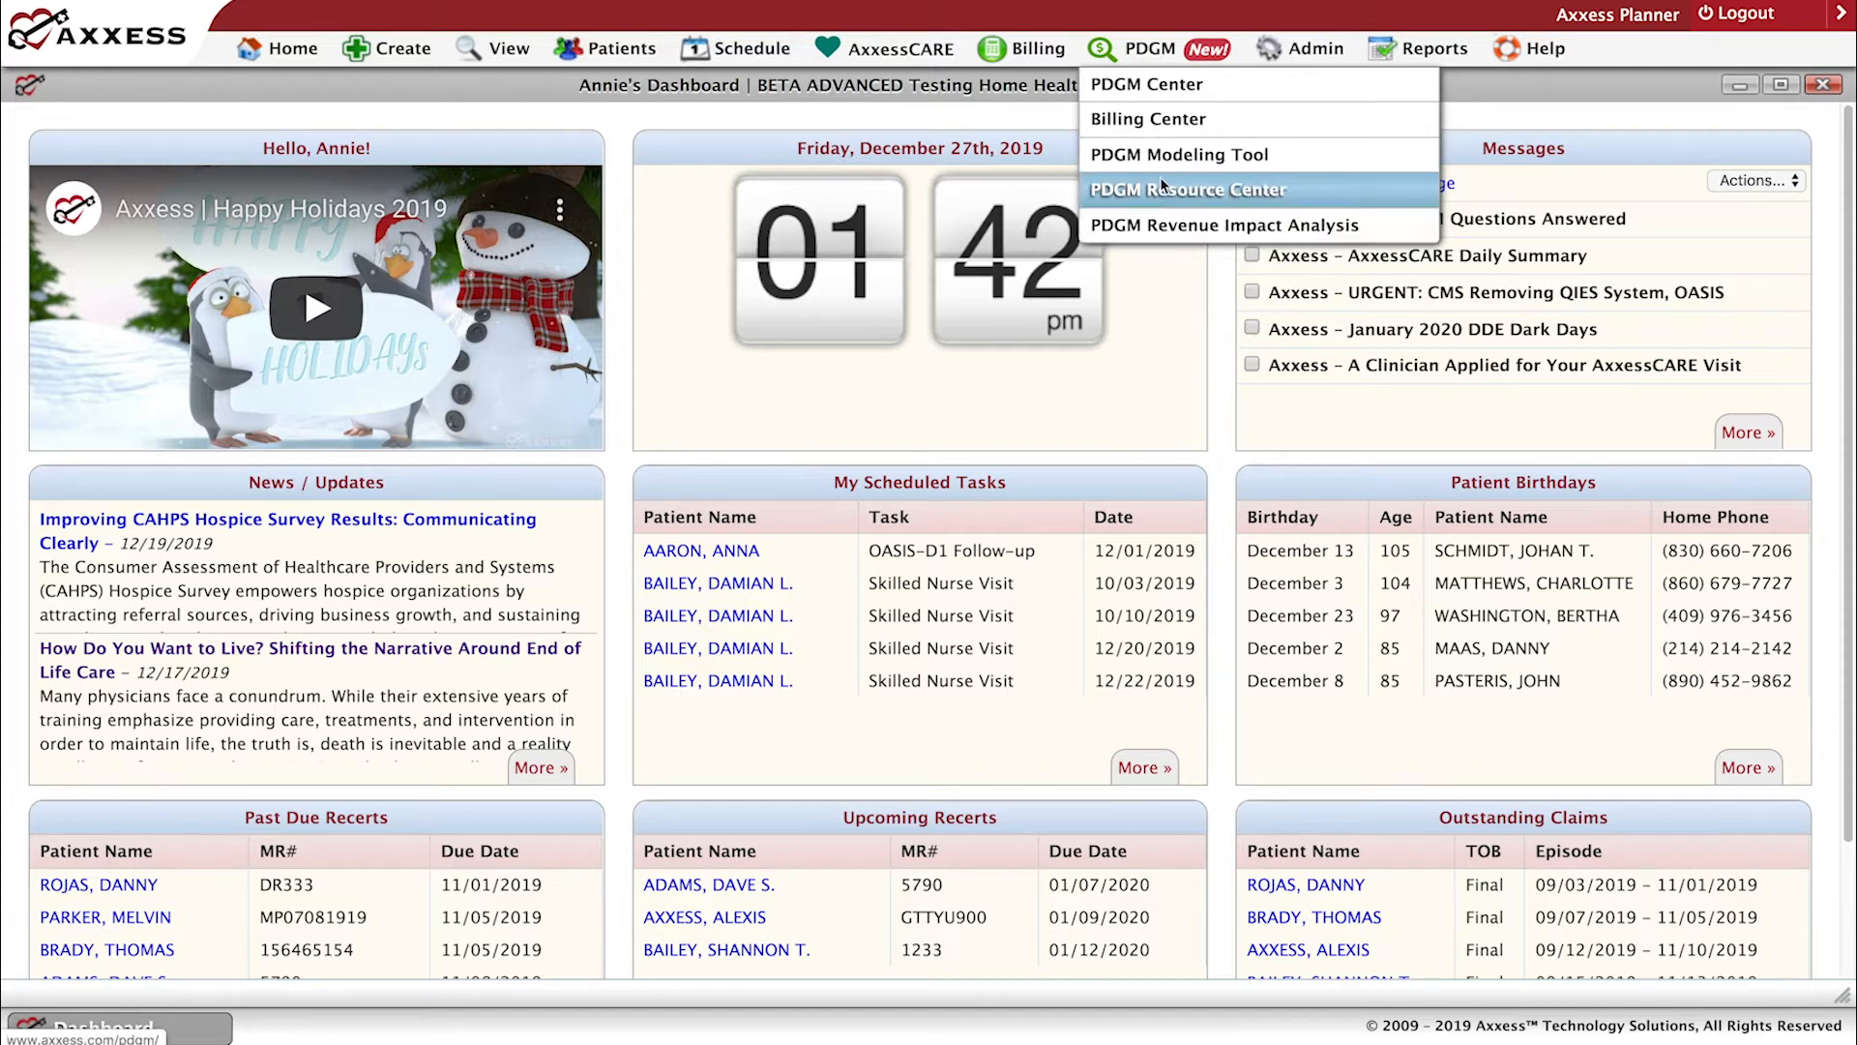
left_click(1158, 98)
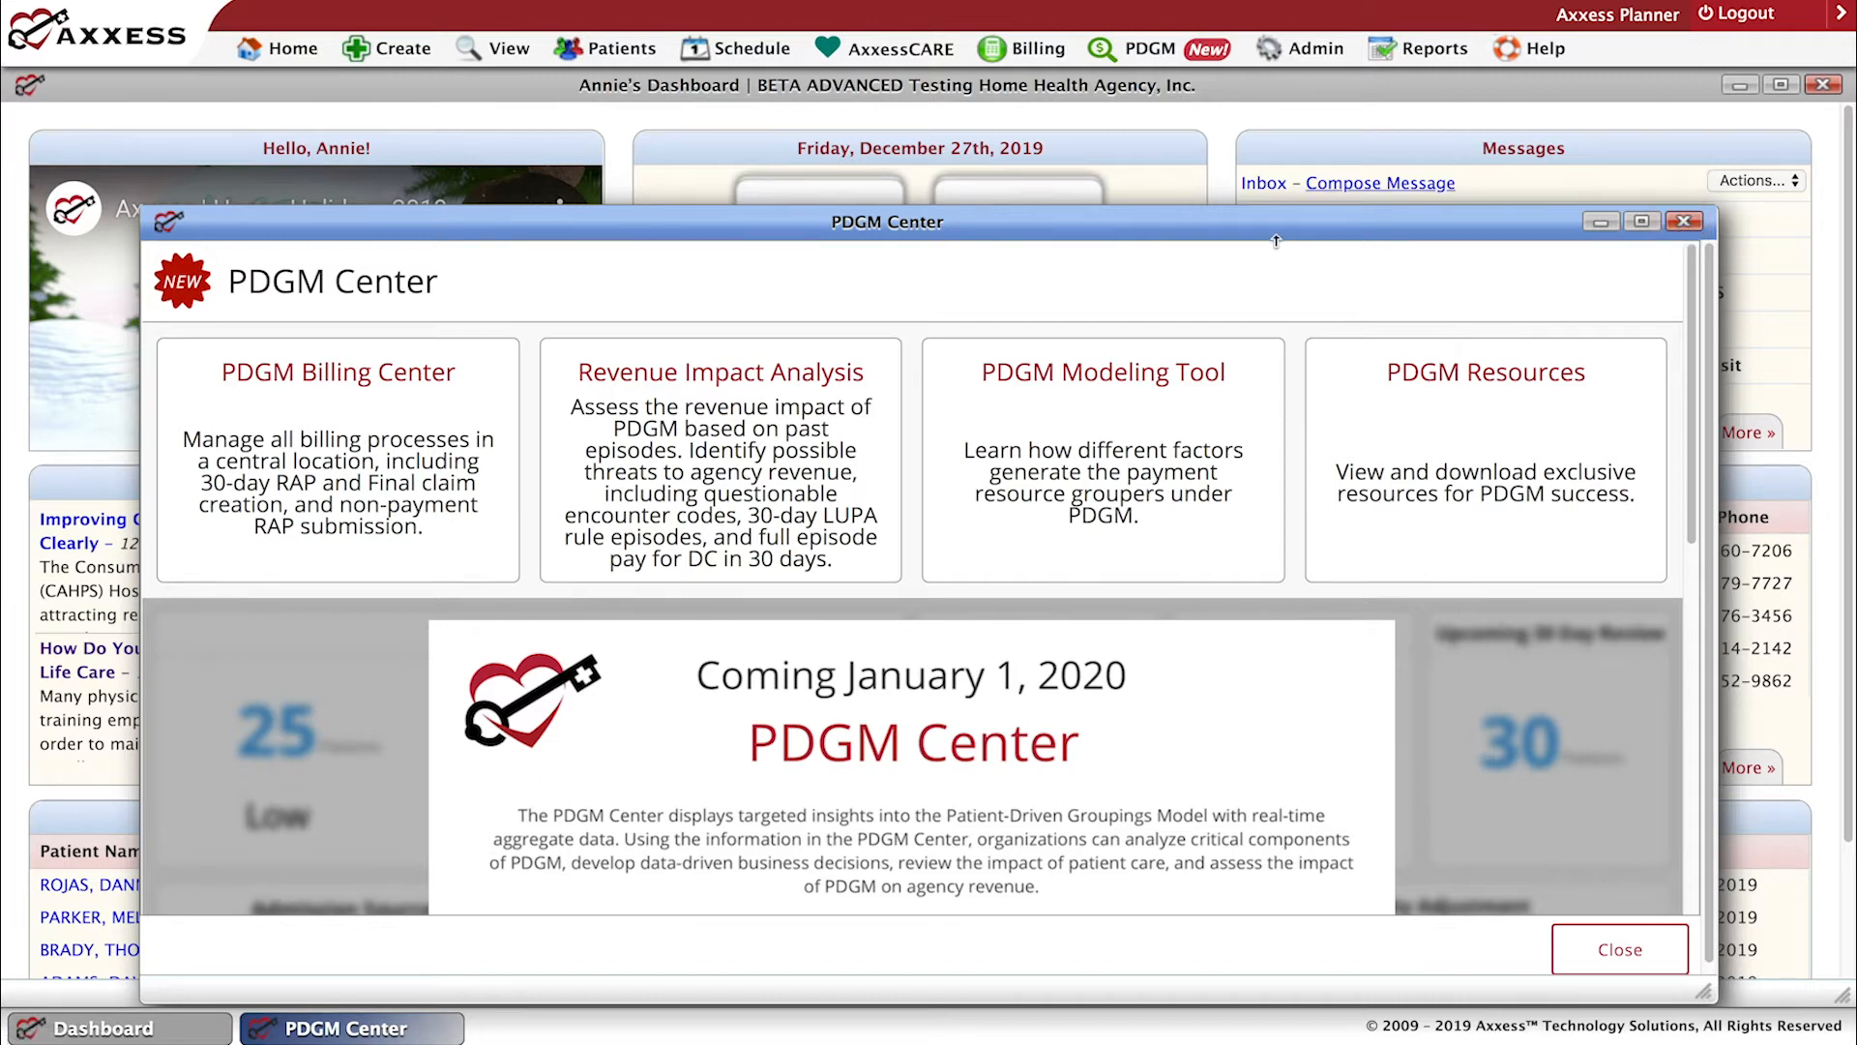
left_click(1129, 386)
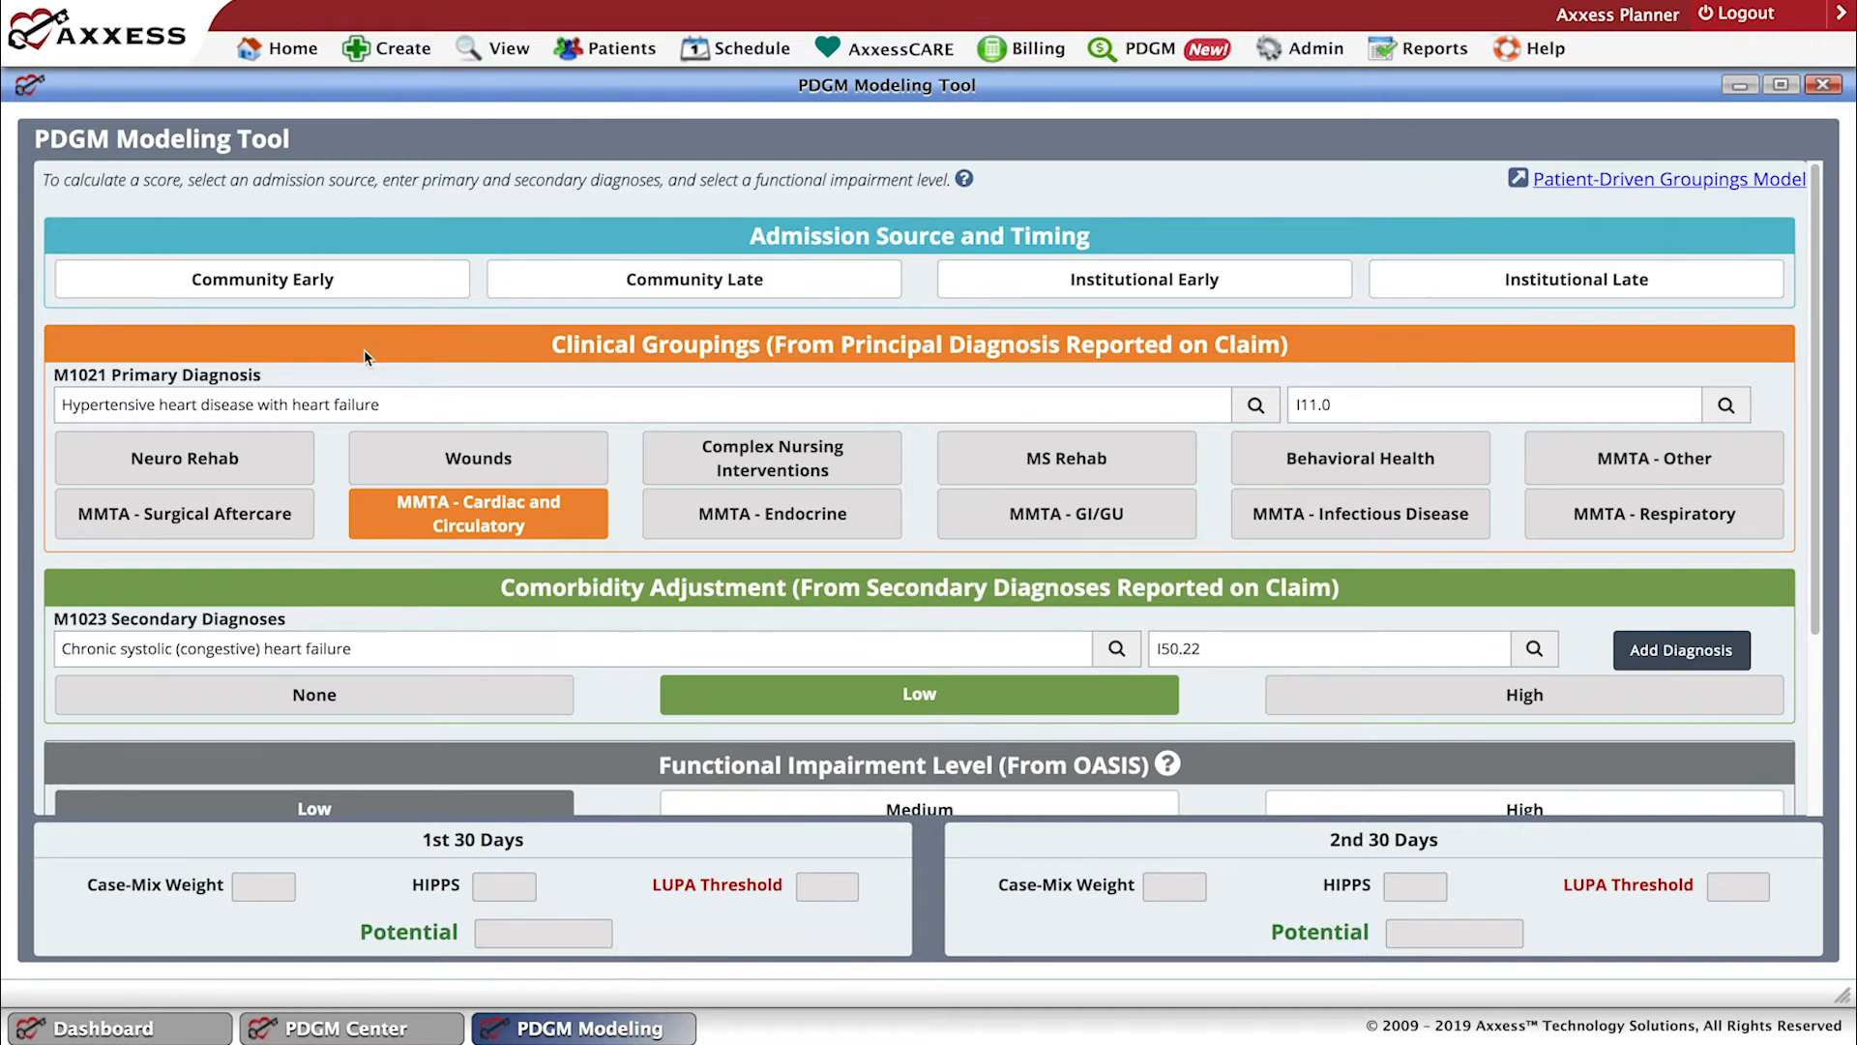
Try out the admission source and timing options in the modeling tool, settling on Community Late.
left_click(459, 281)
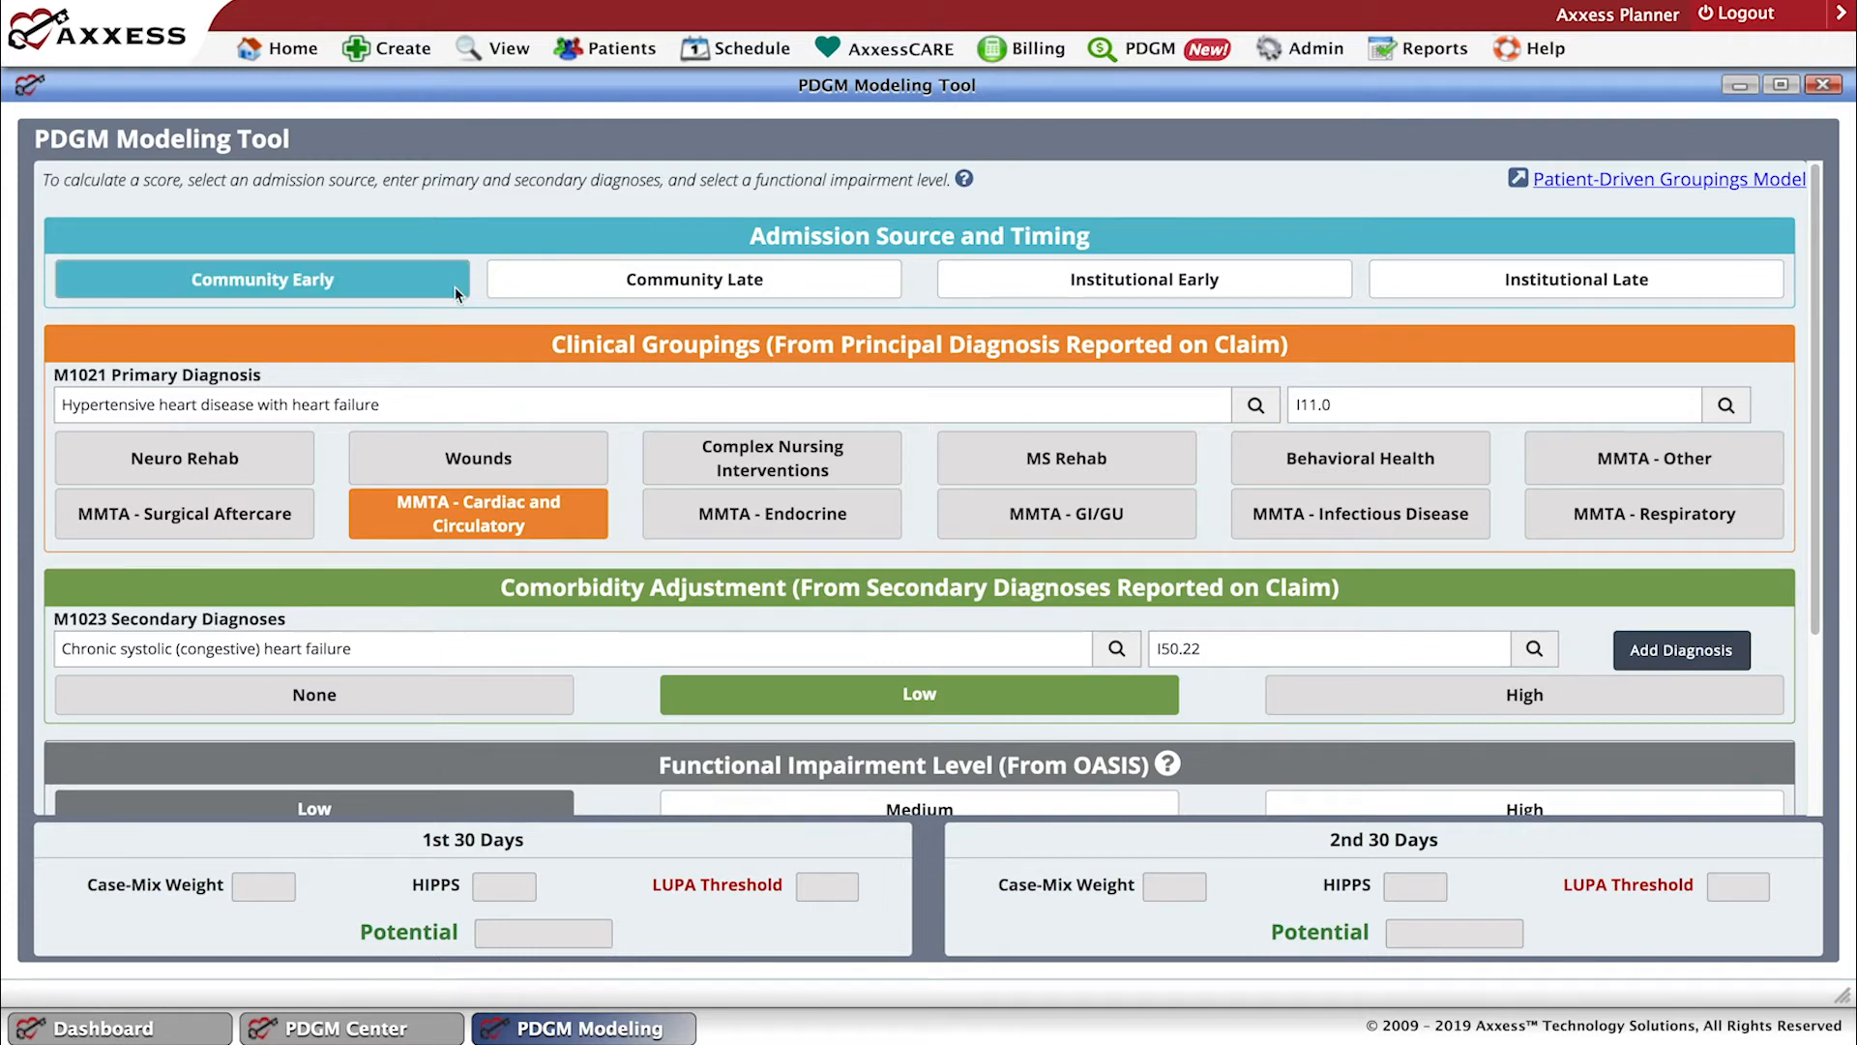
left_click(822, 281)
left_click(955, 281)
left_click(822, 292)
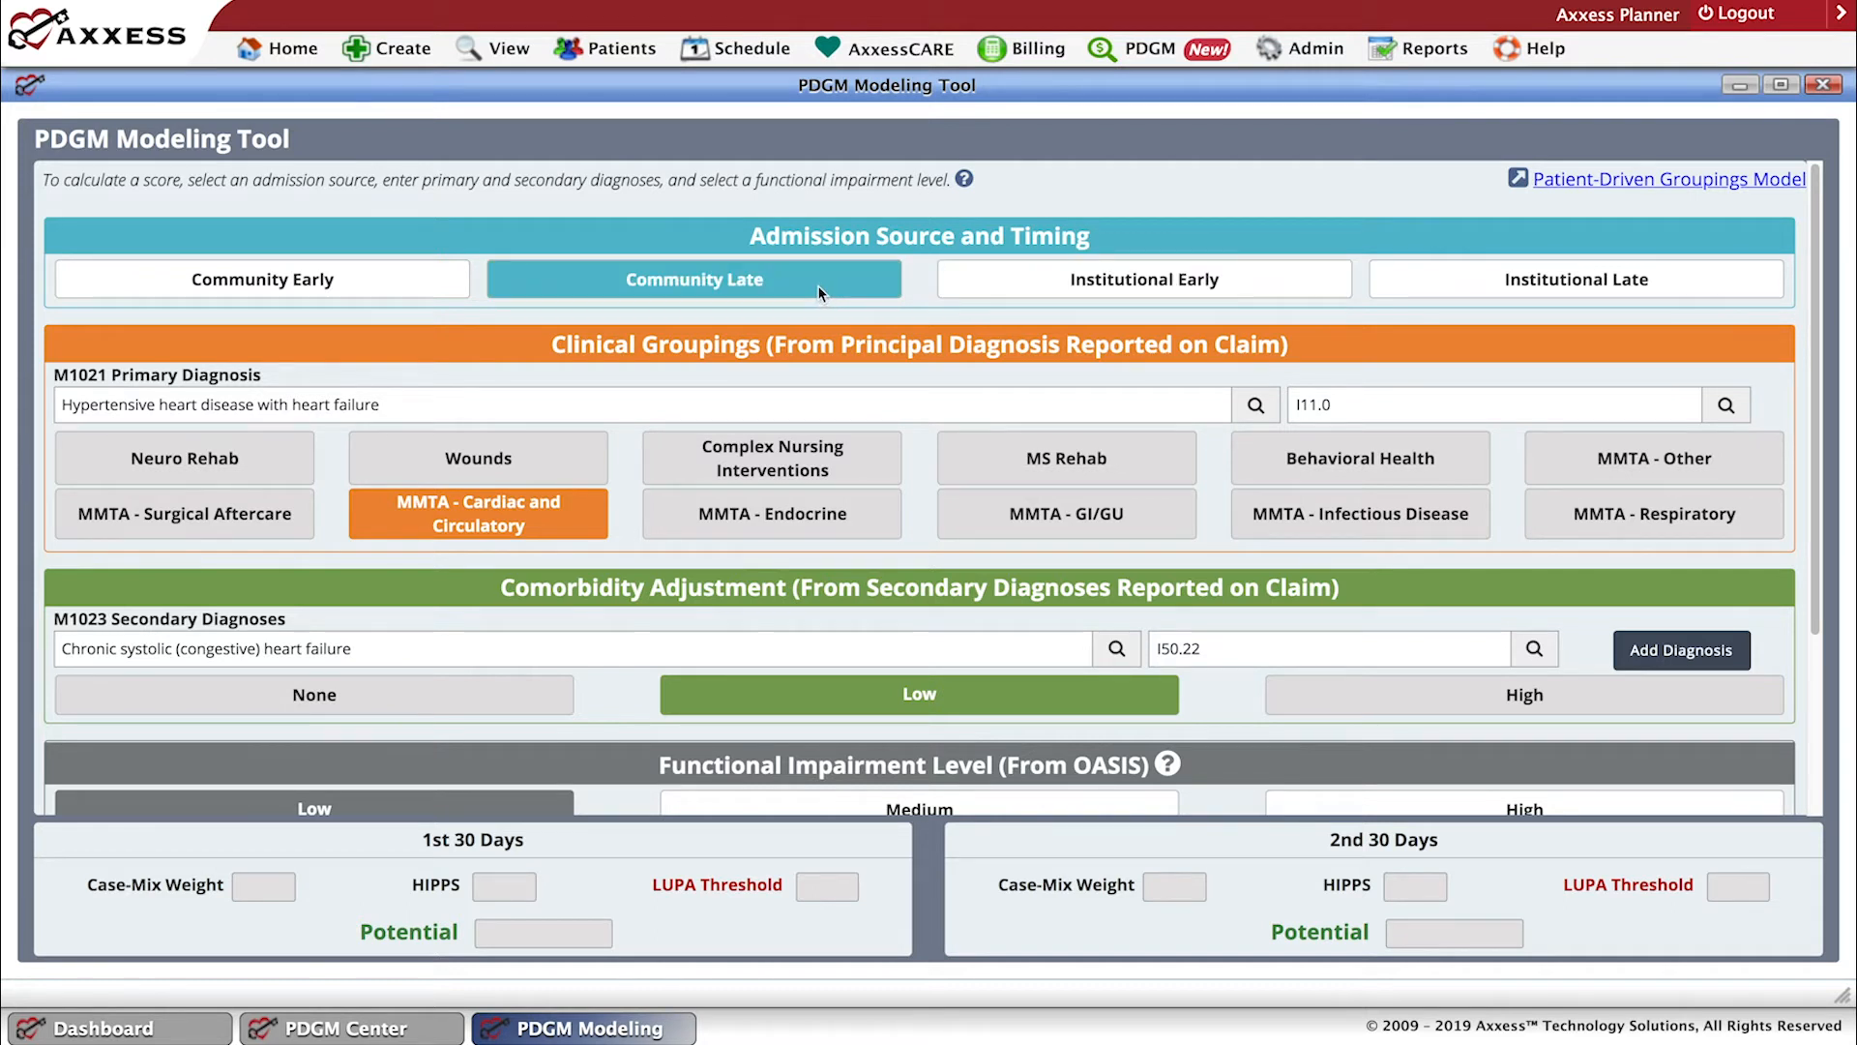
left_click(818, 292)
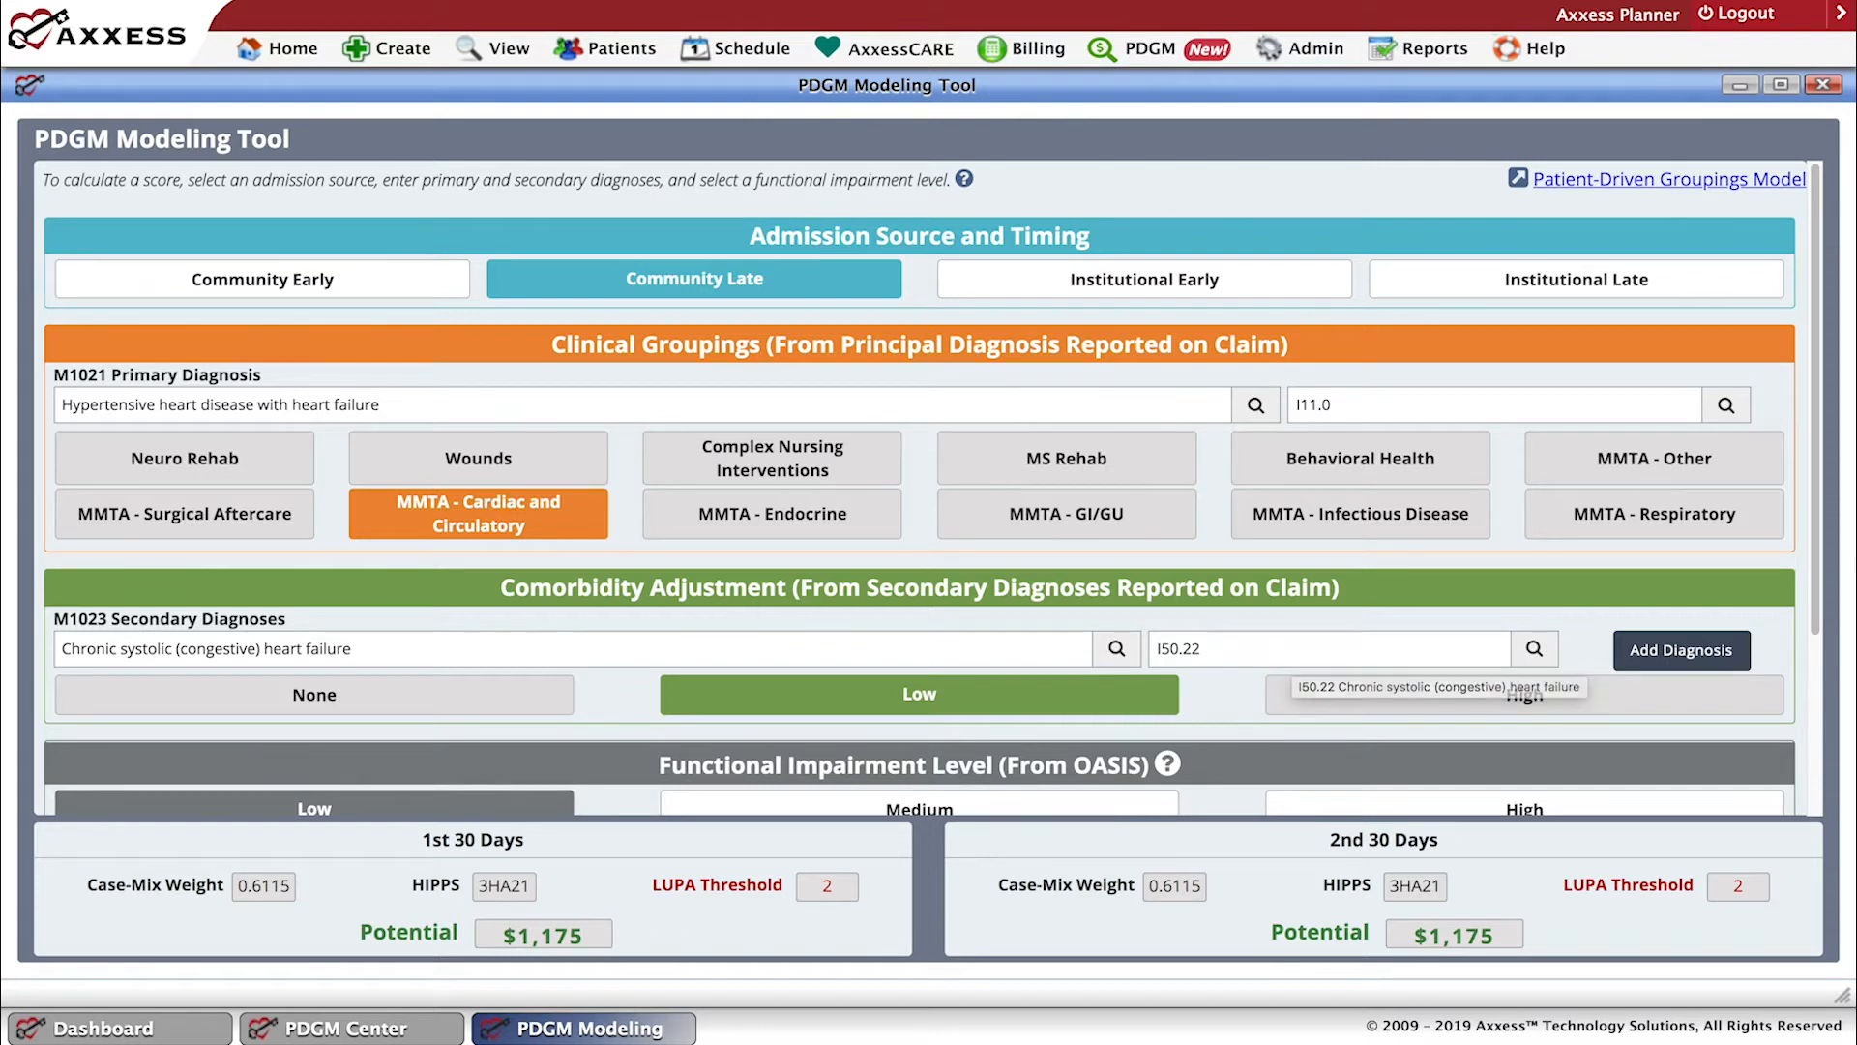
Set the functional impairment level to Medium, and close the modeling tool and the PDGM Center.
left_click_drag(1814, 607, 1816, 651)
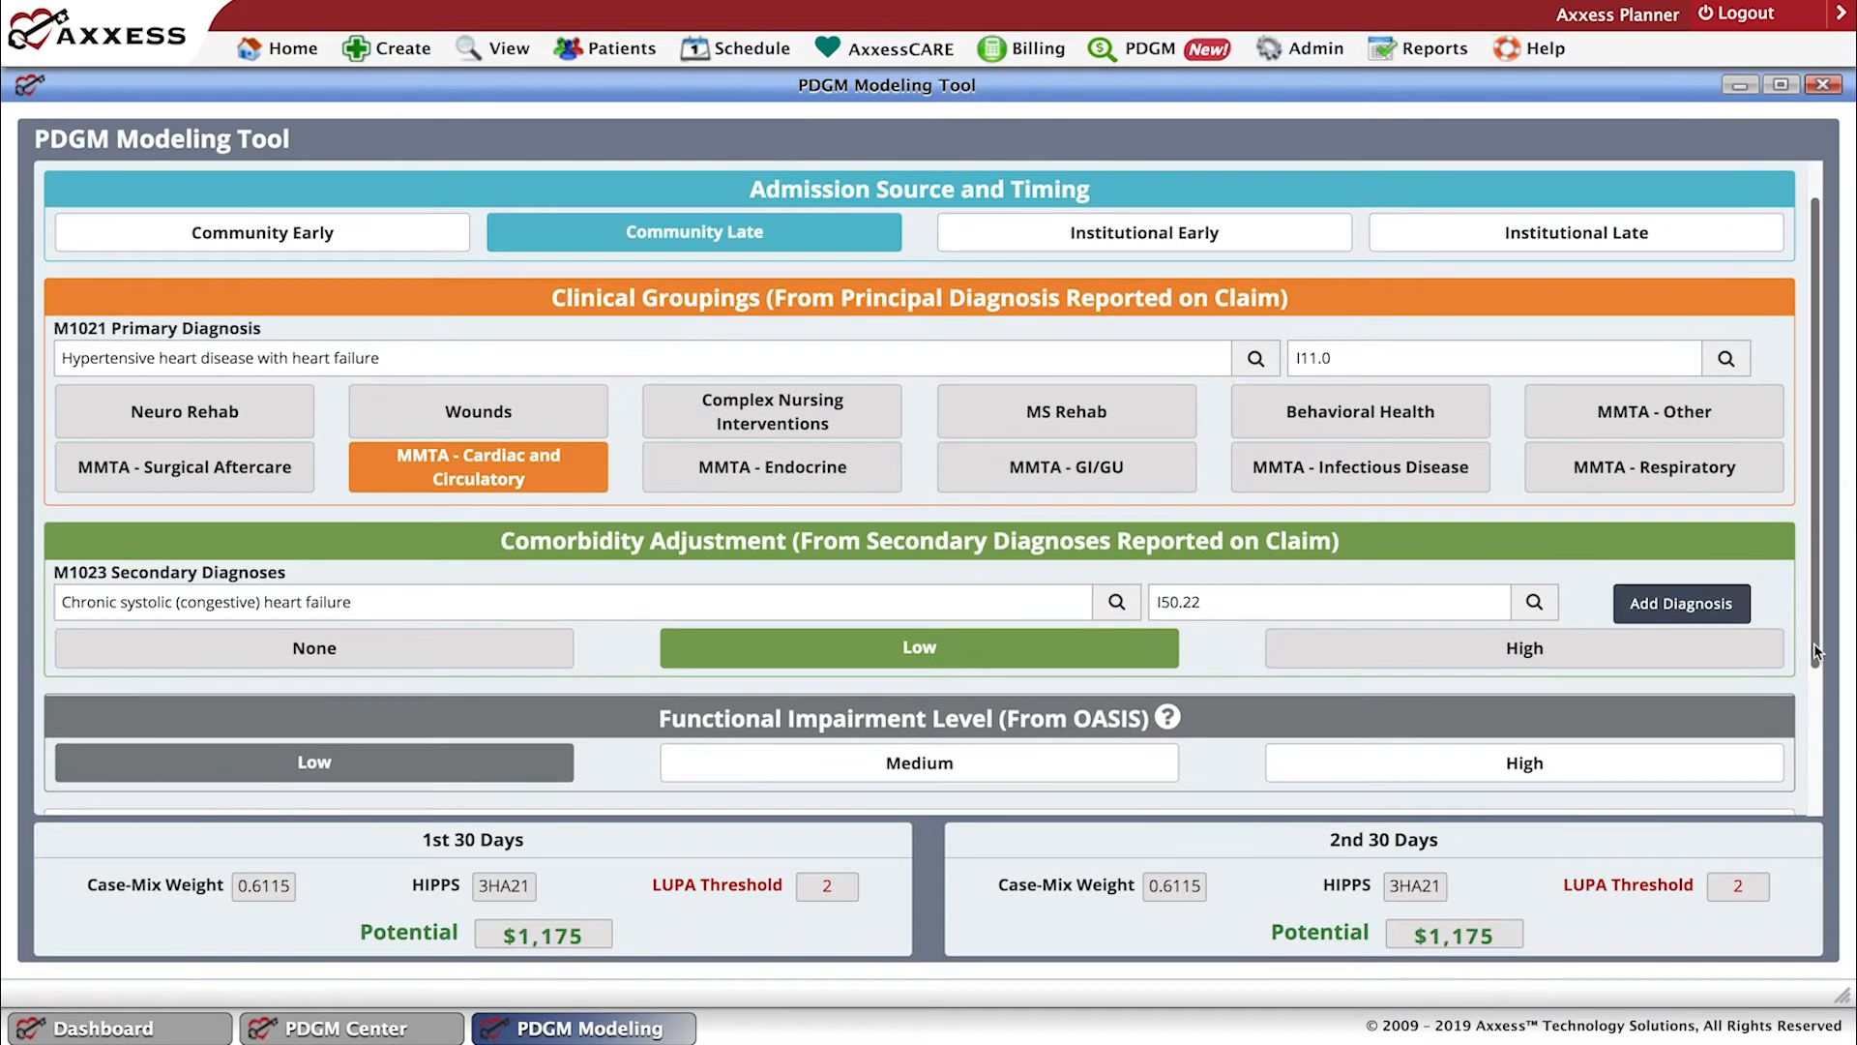
left_click(853, 772)
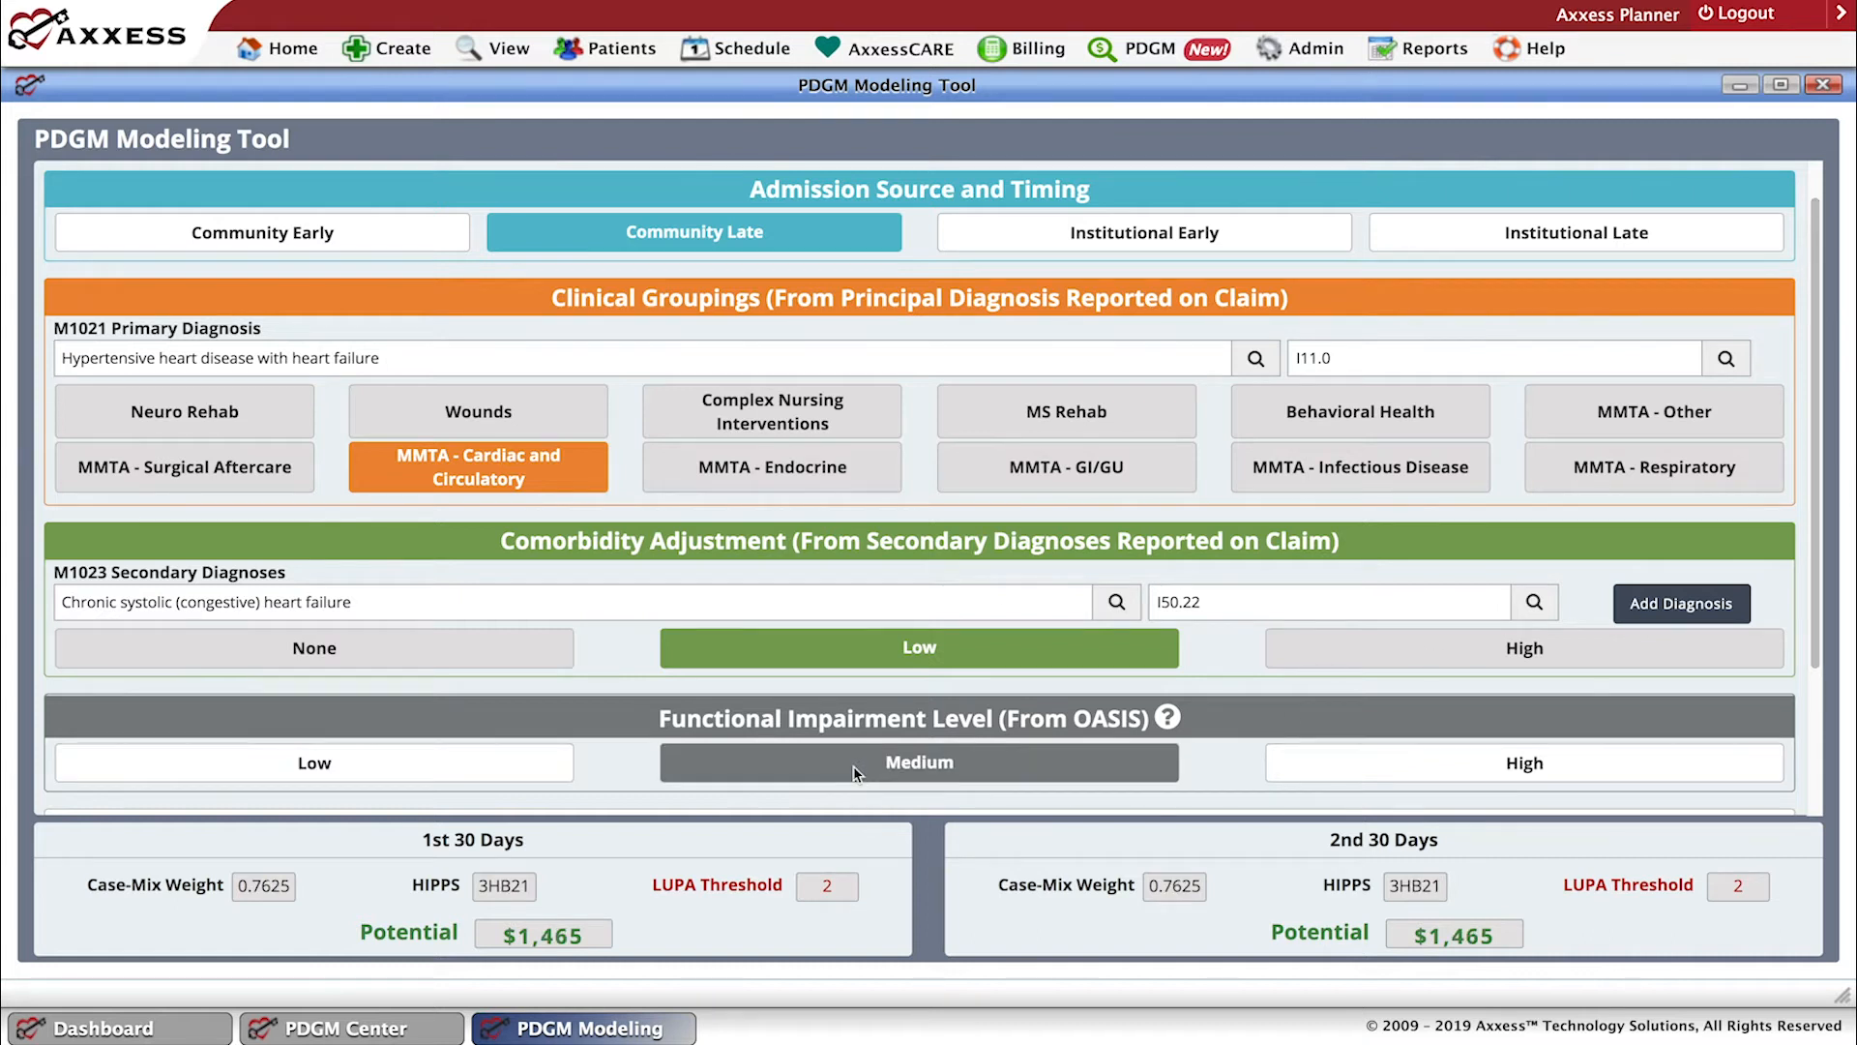
scroll(977, 723, "up", 1)
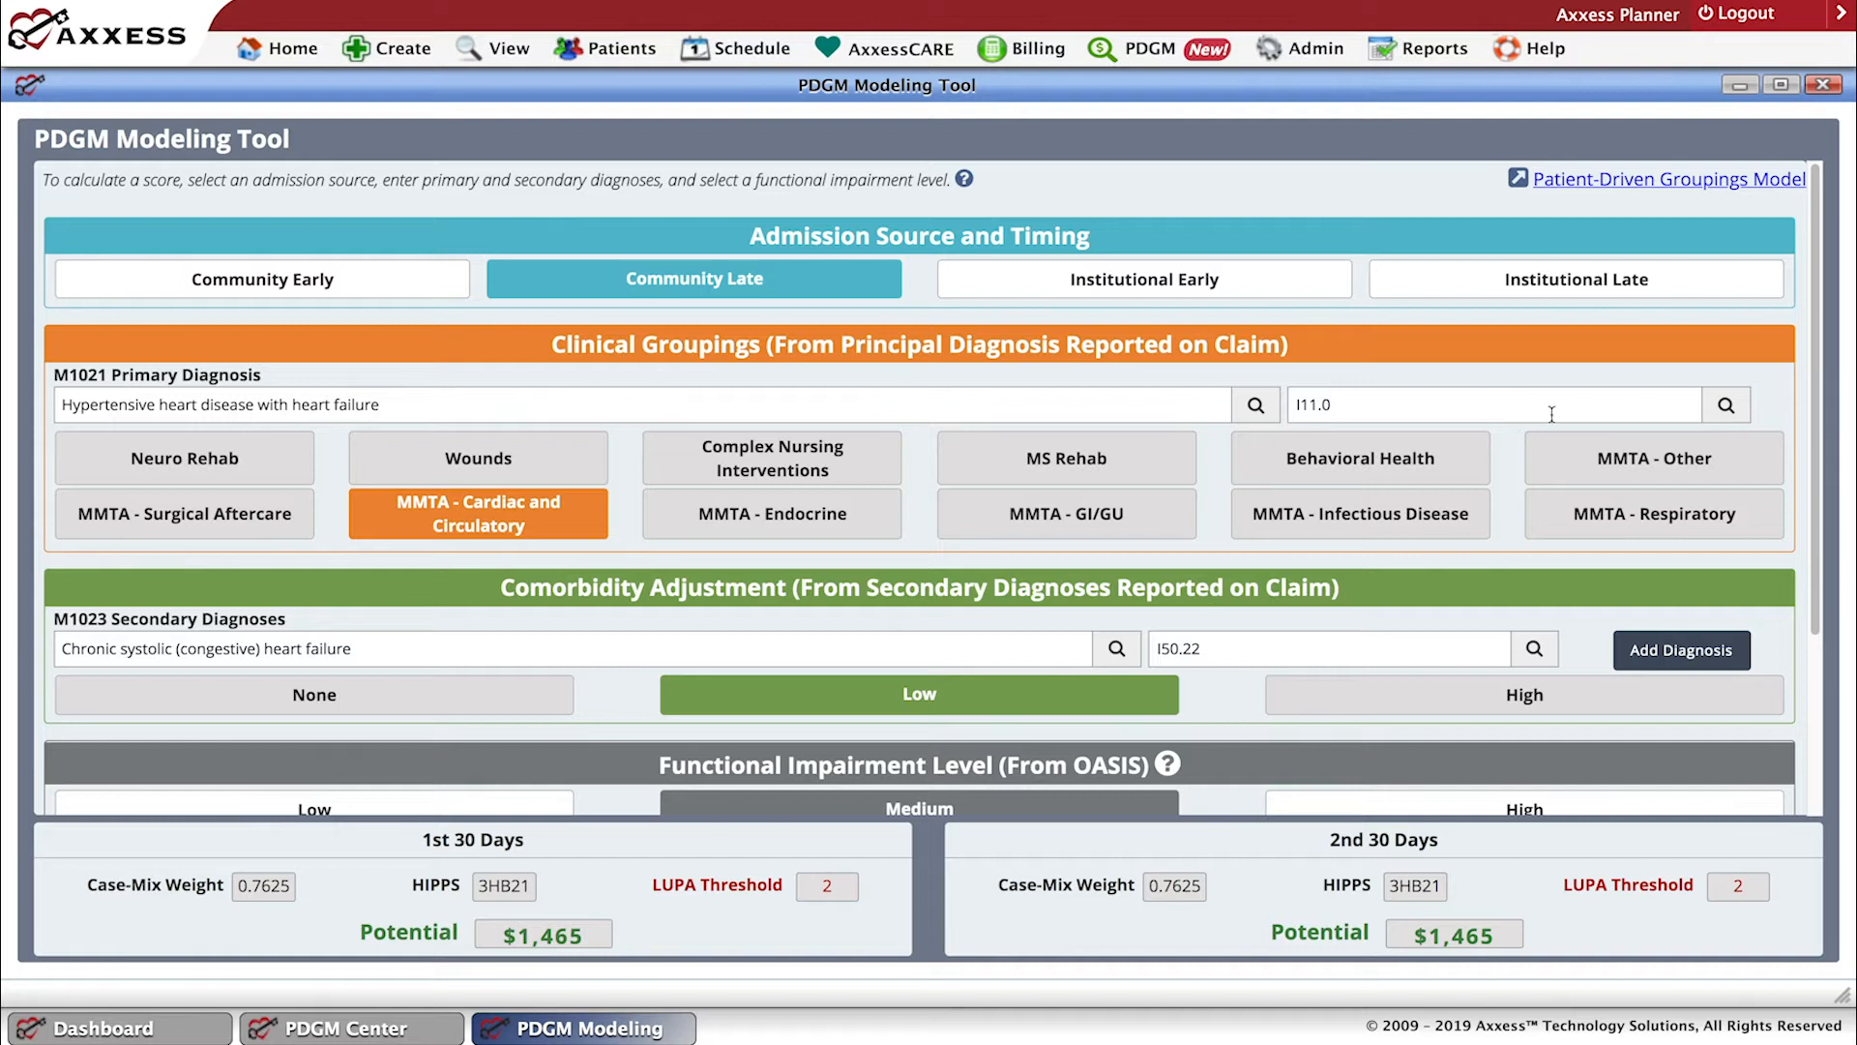
left_click(1824, 91)
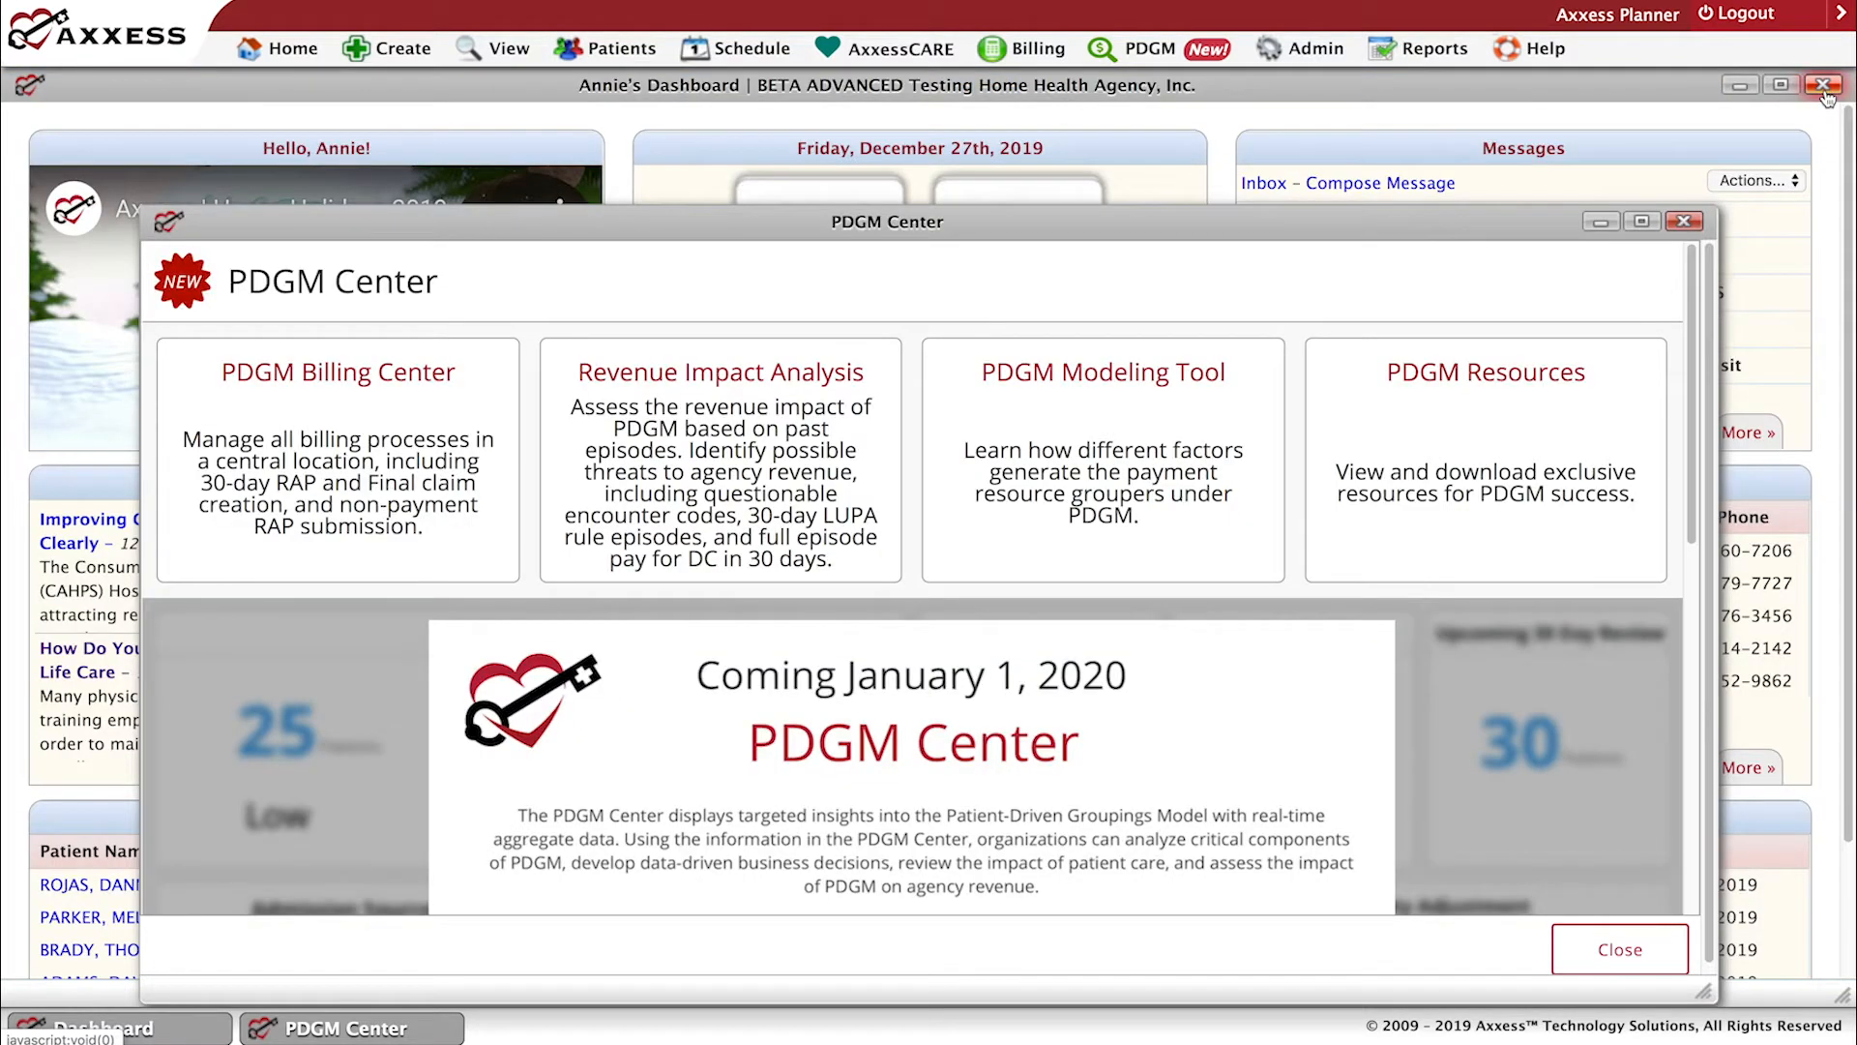
left_click(1689, 230)
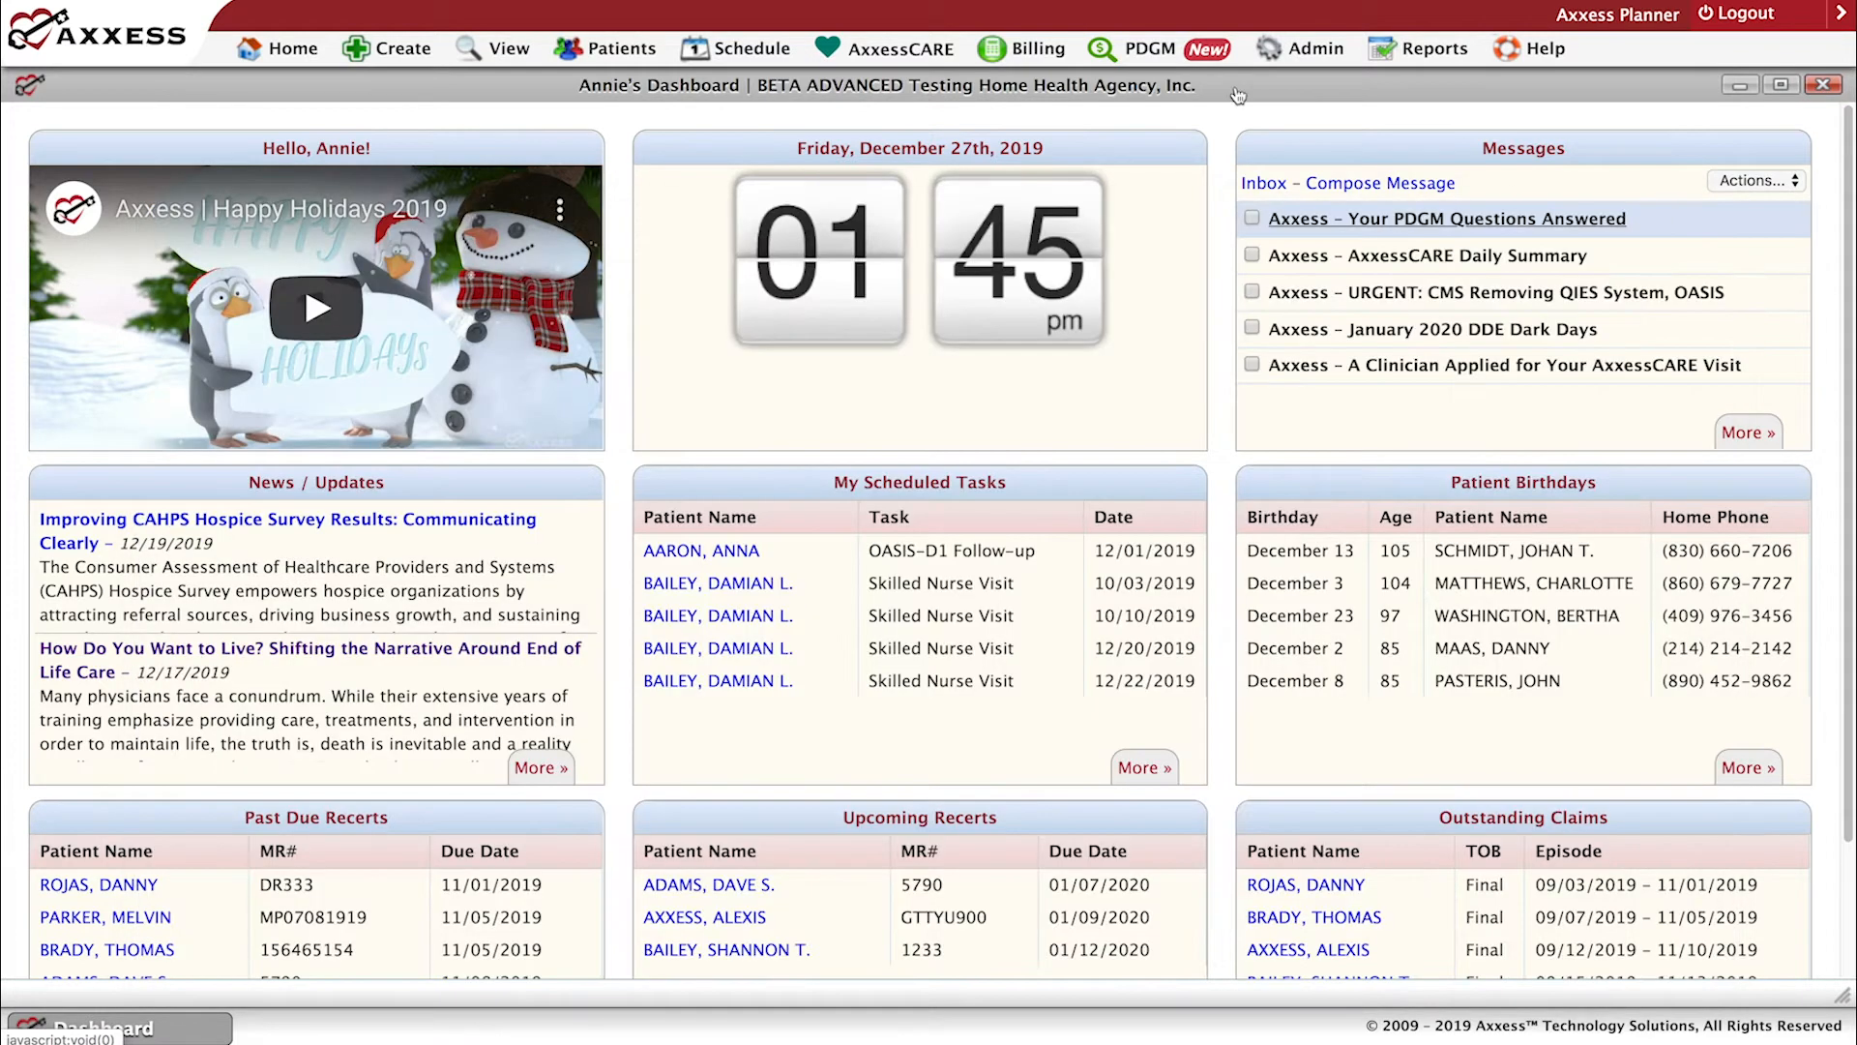
Open the PDGM Resource Center web page and look through its PDGM Tools for Success downloads.
mouse_move(1176, 56)
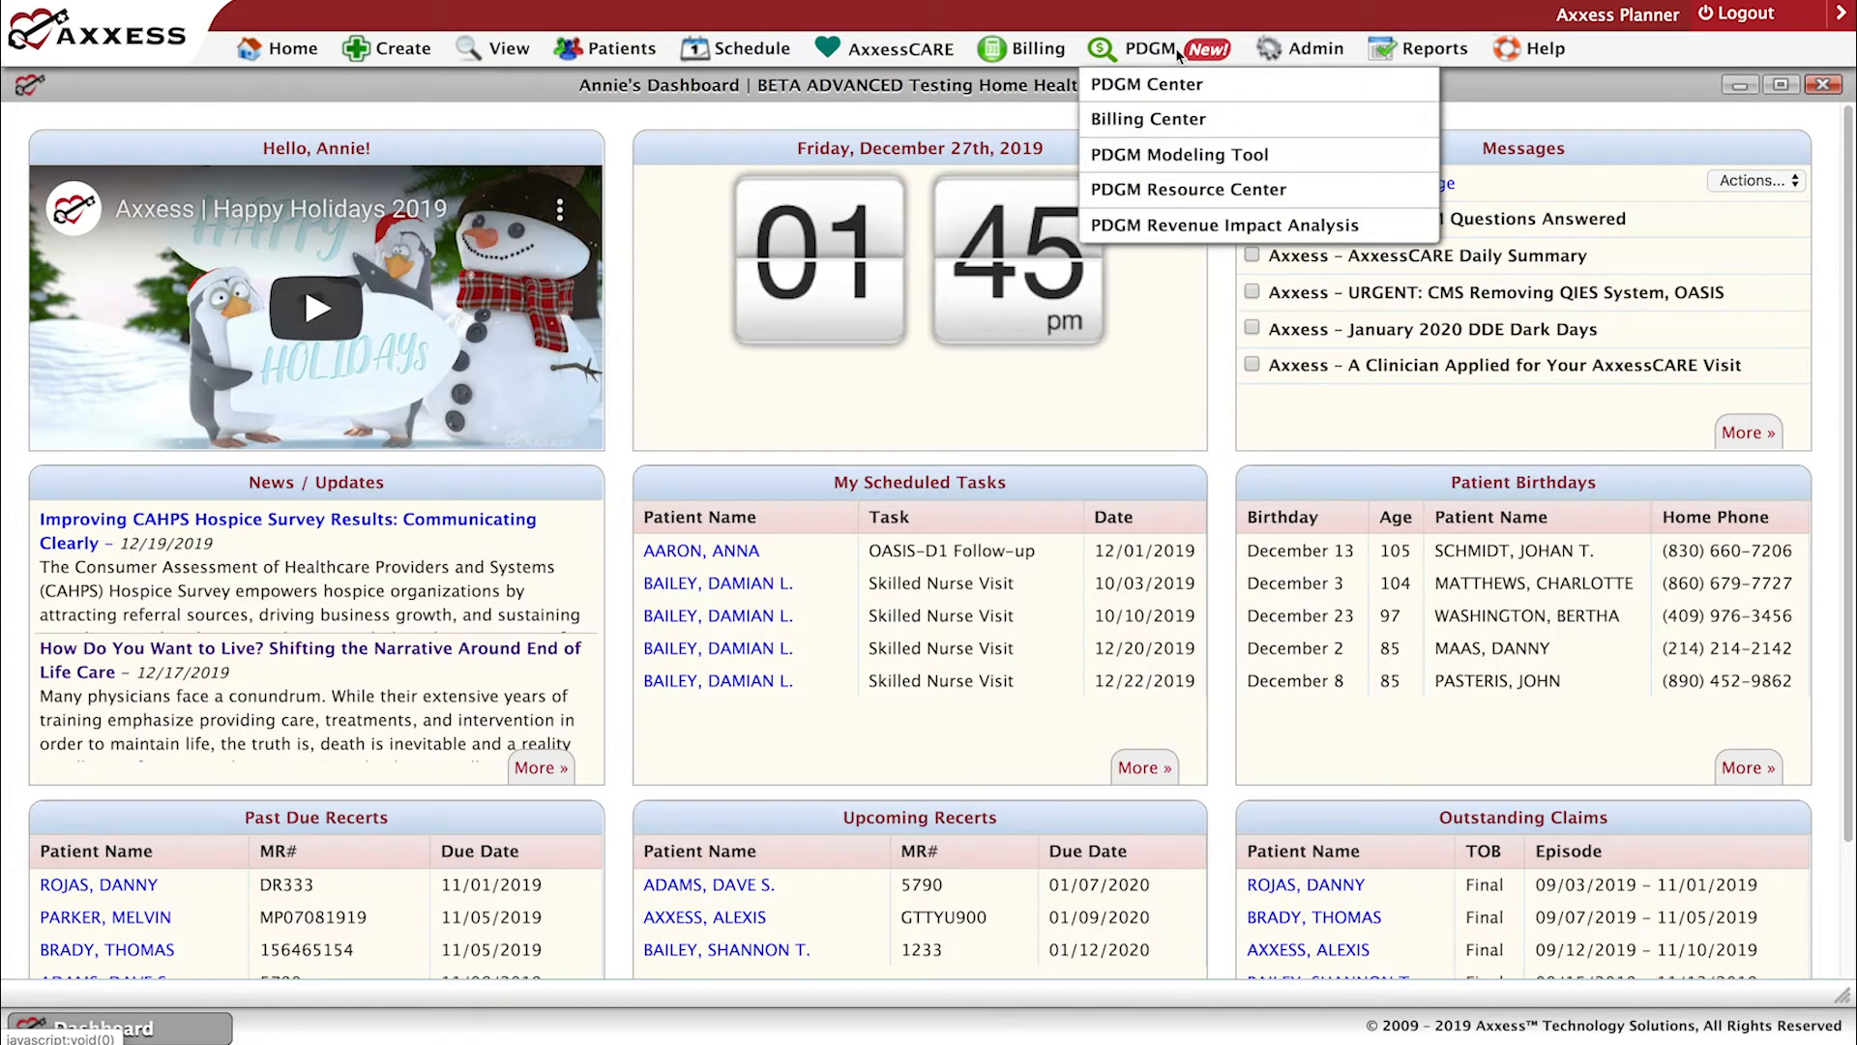
left_click(1184, 192)
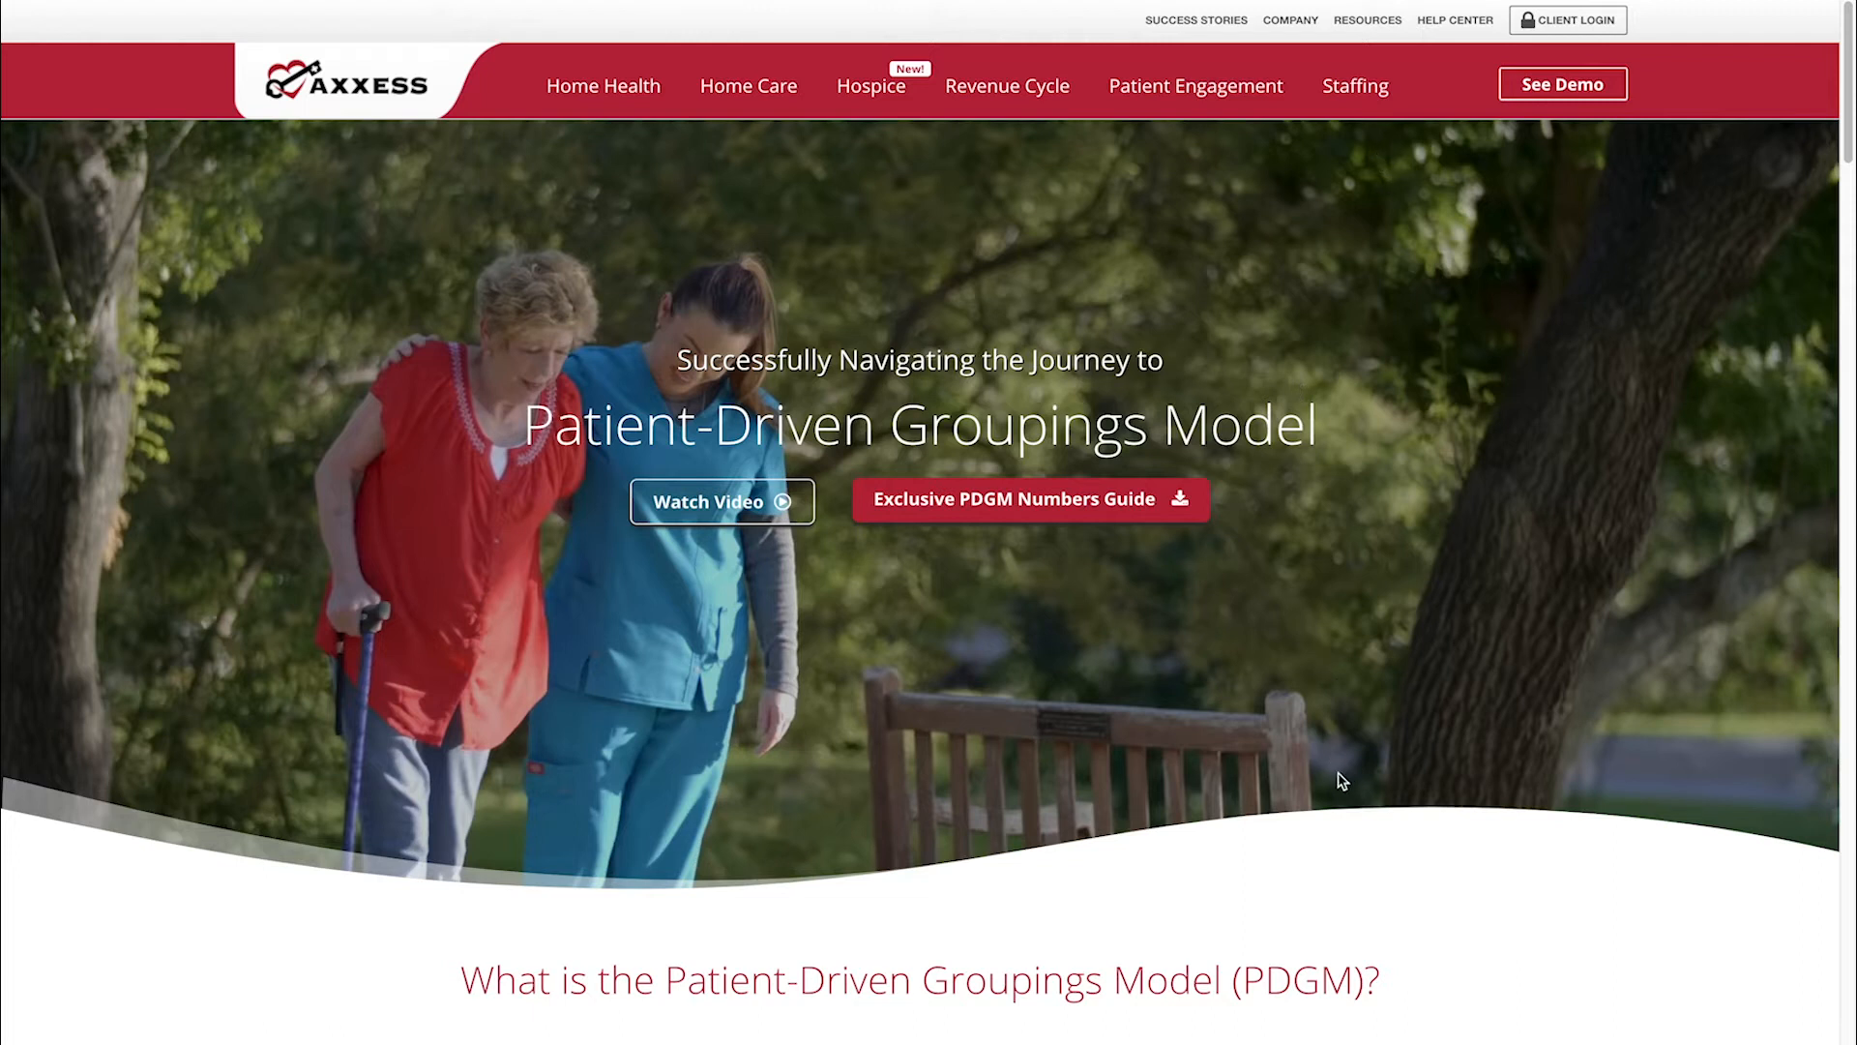
left_click_drag(1849, 174, 1854, 432)
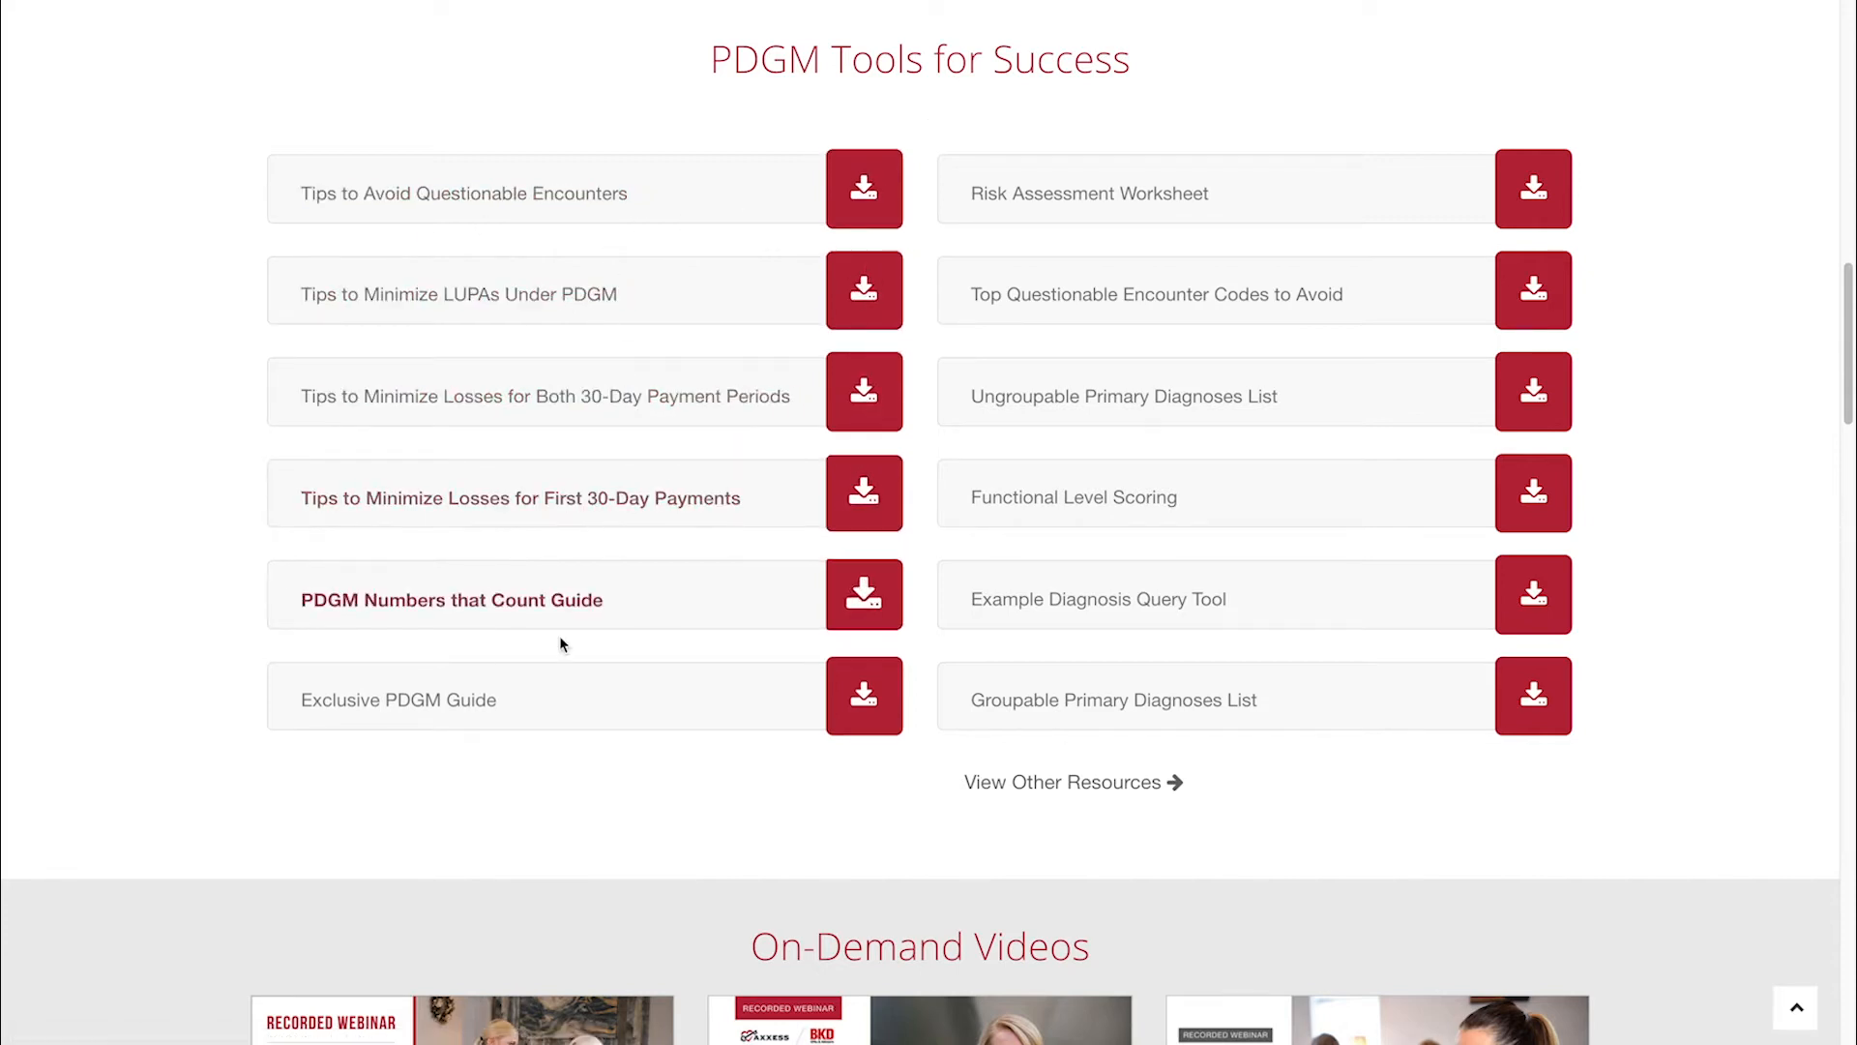
Look through the resource center's On-Demand Videos, CMS Agency-Level Impact Analysis, Blogs and Frequently Asked Questions sections.
scroll(580, 745, "up", 3)
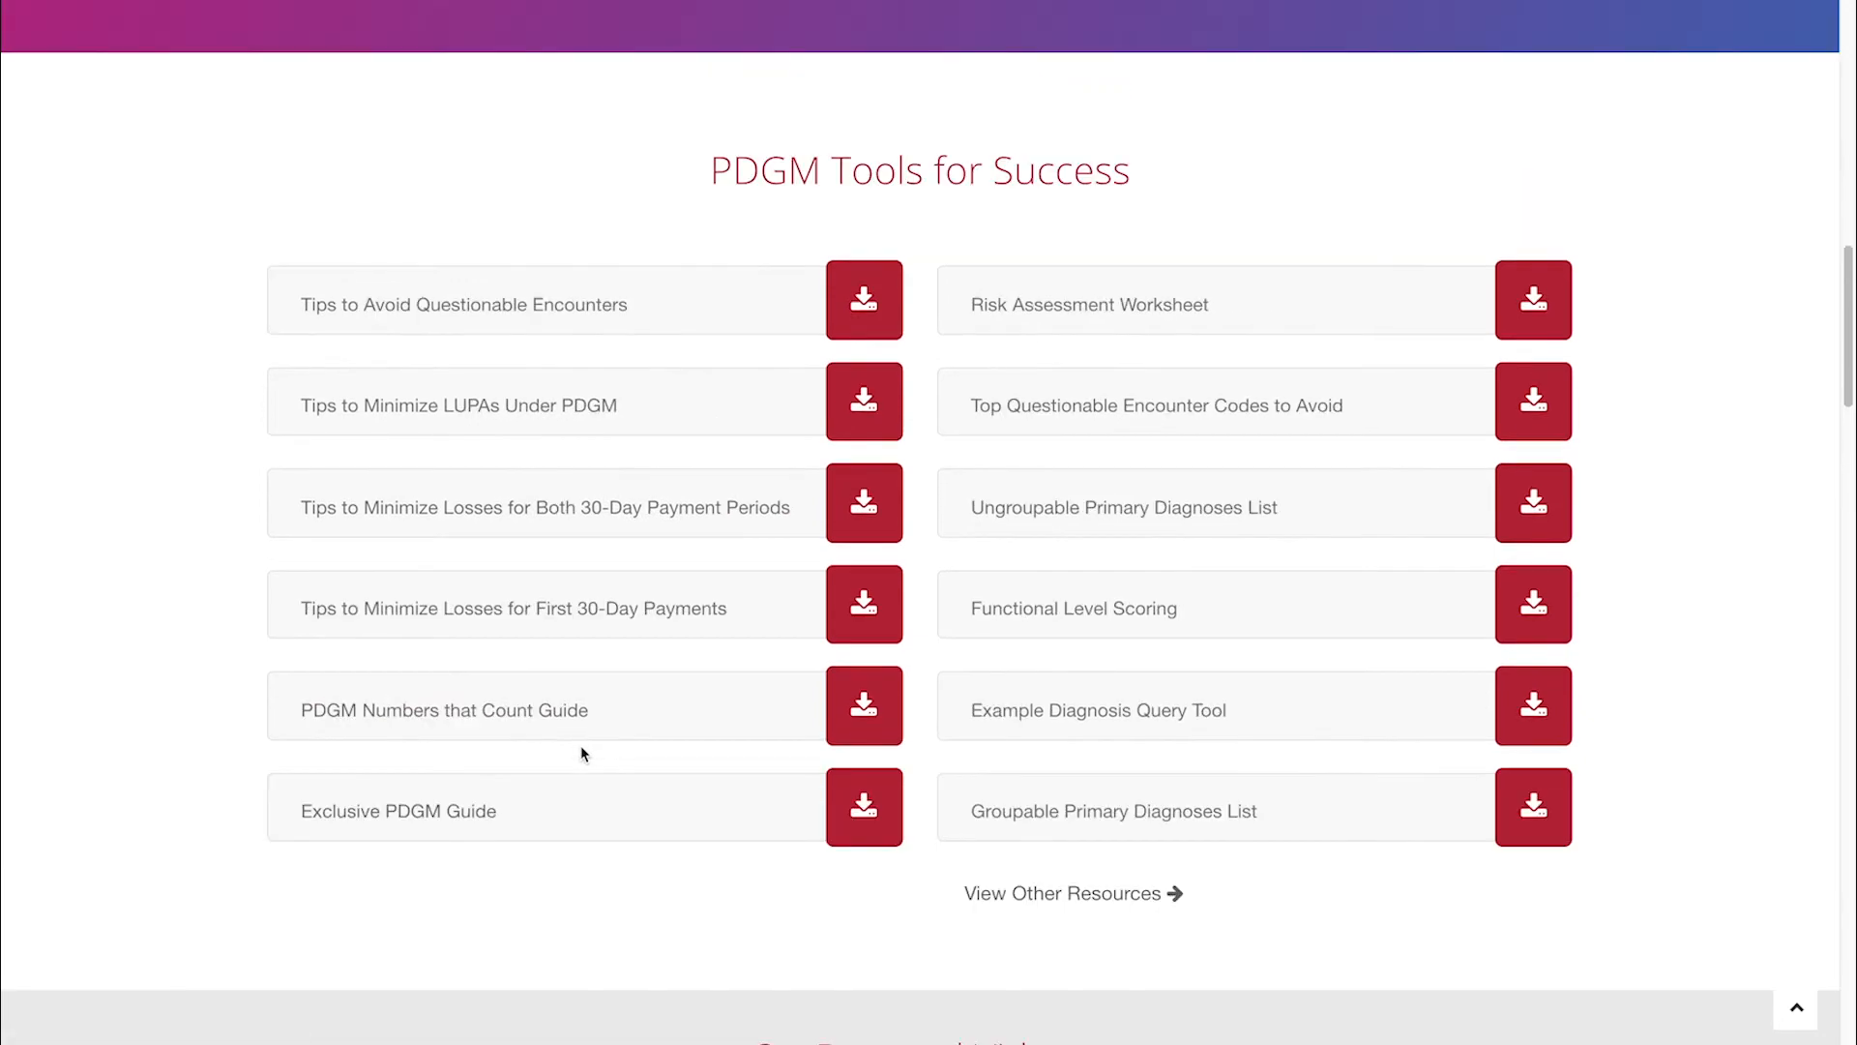
scroll(584, 753, "down", 10)
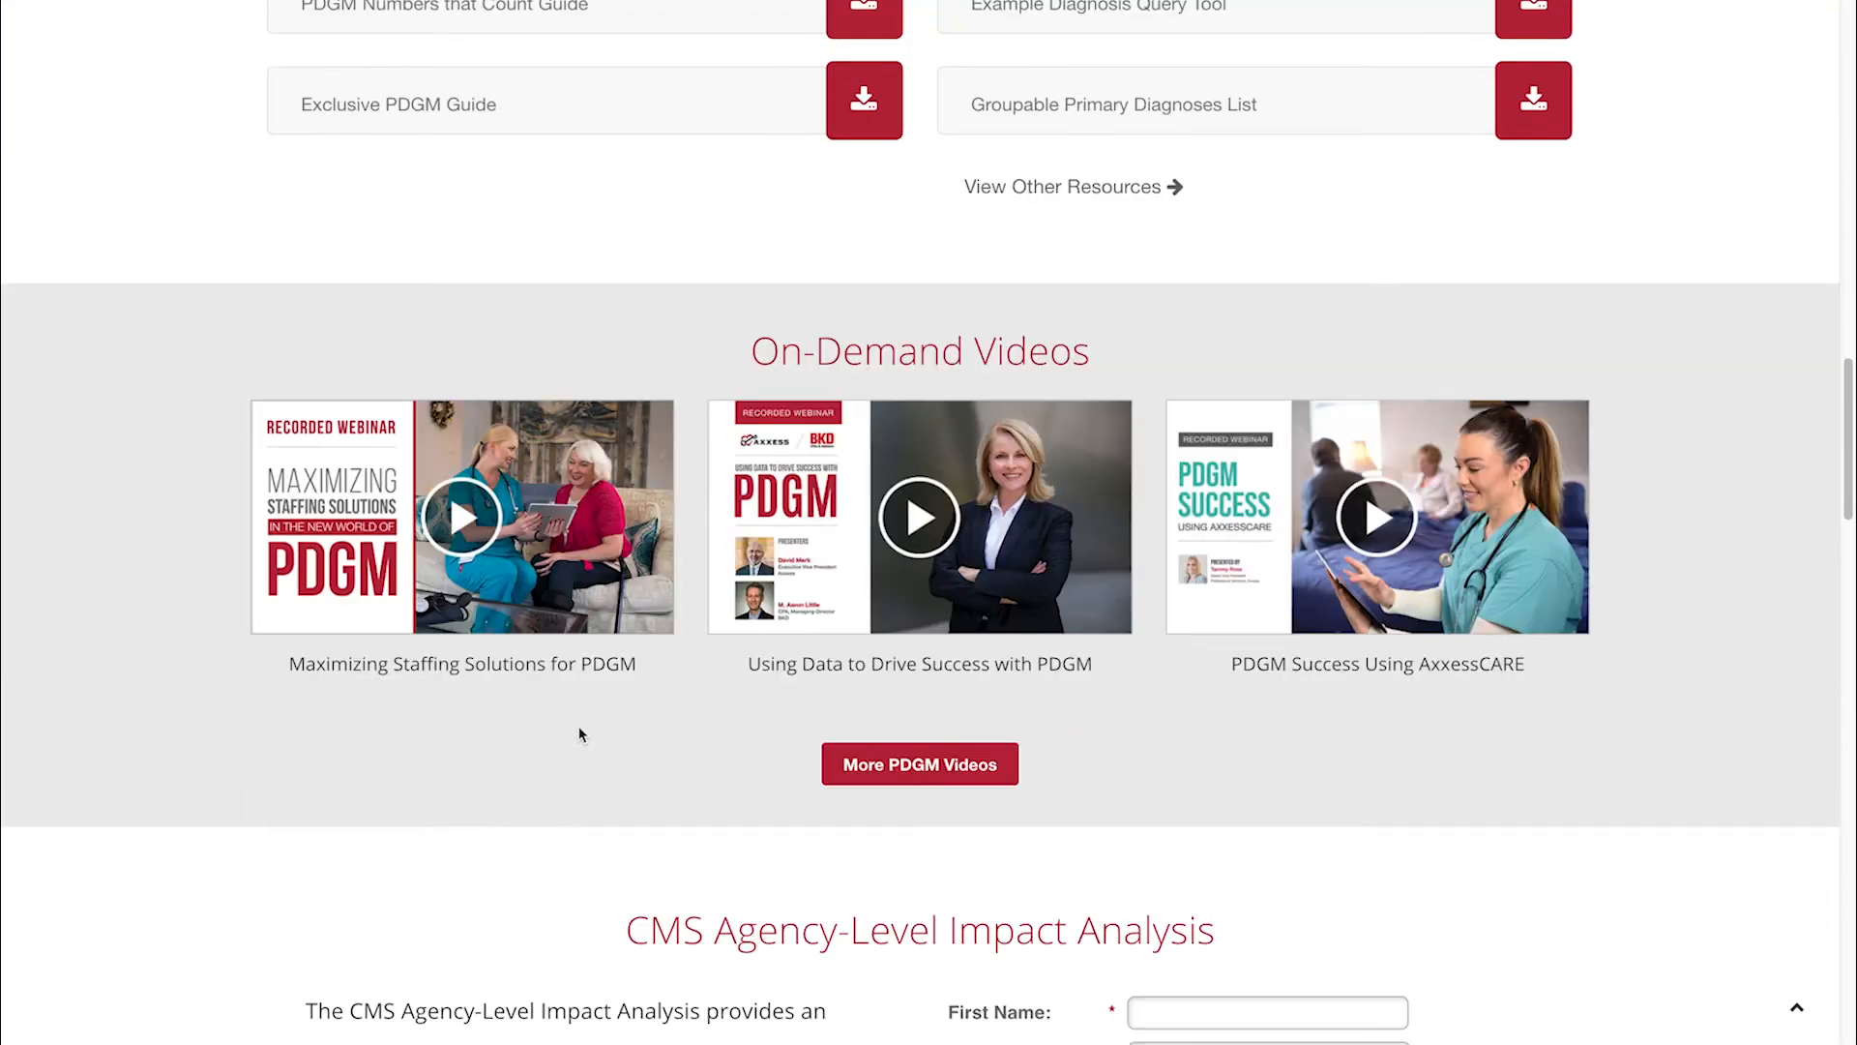
scroll(1297, 775, "up", 5)
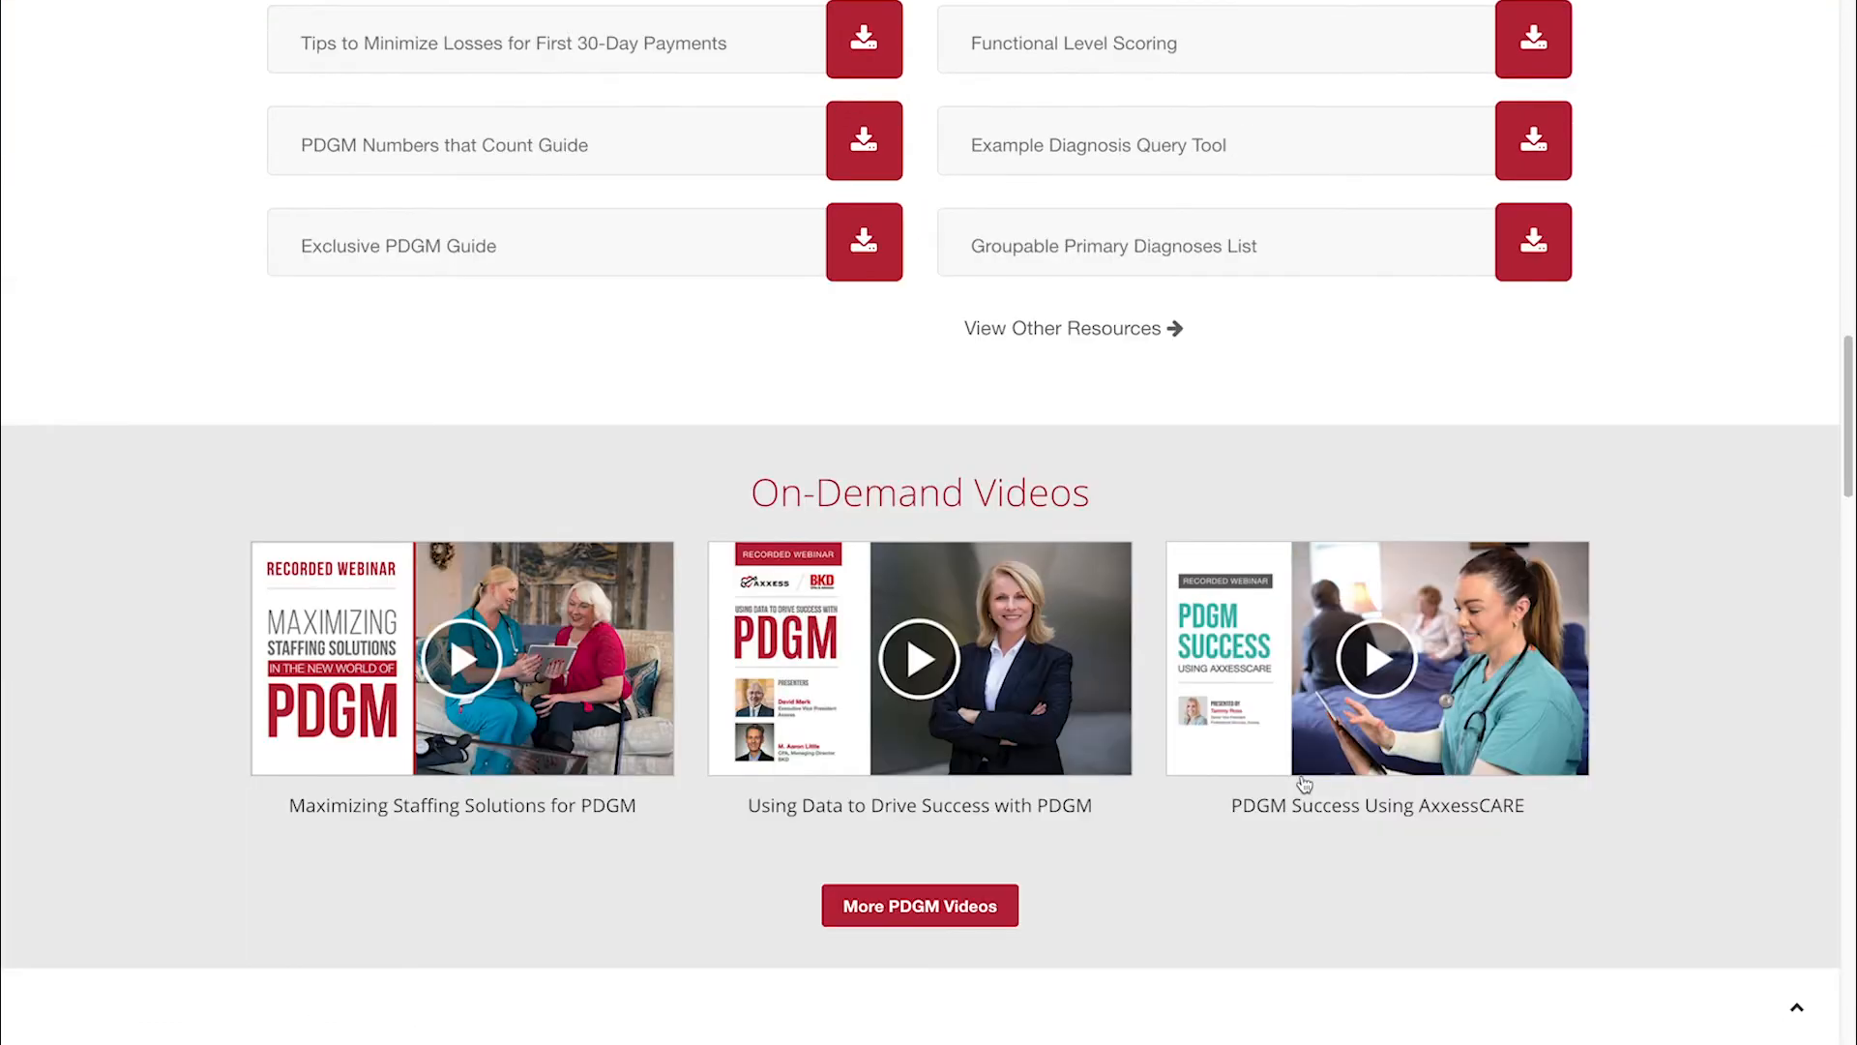
scroll(1303, 784, "down", 13)
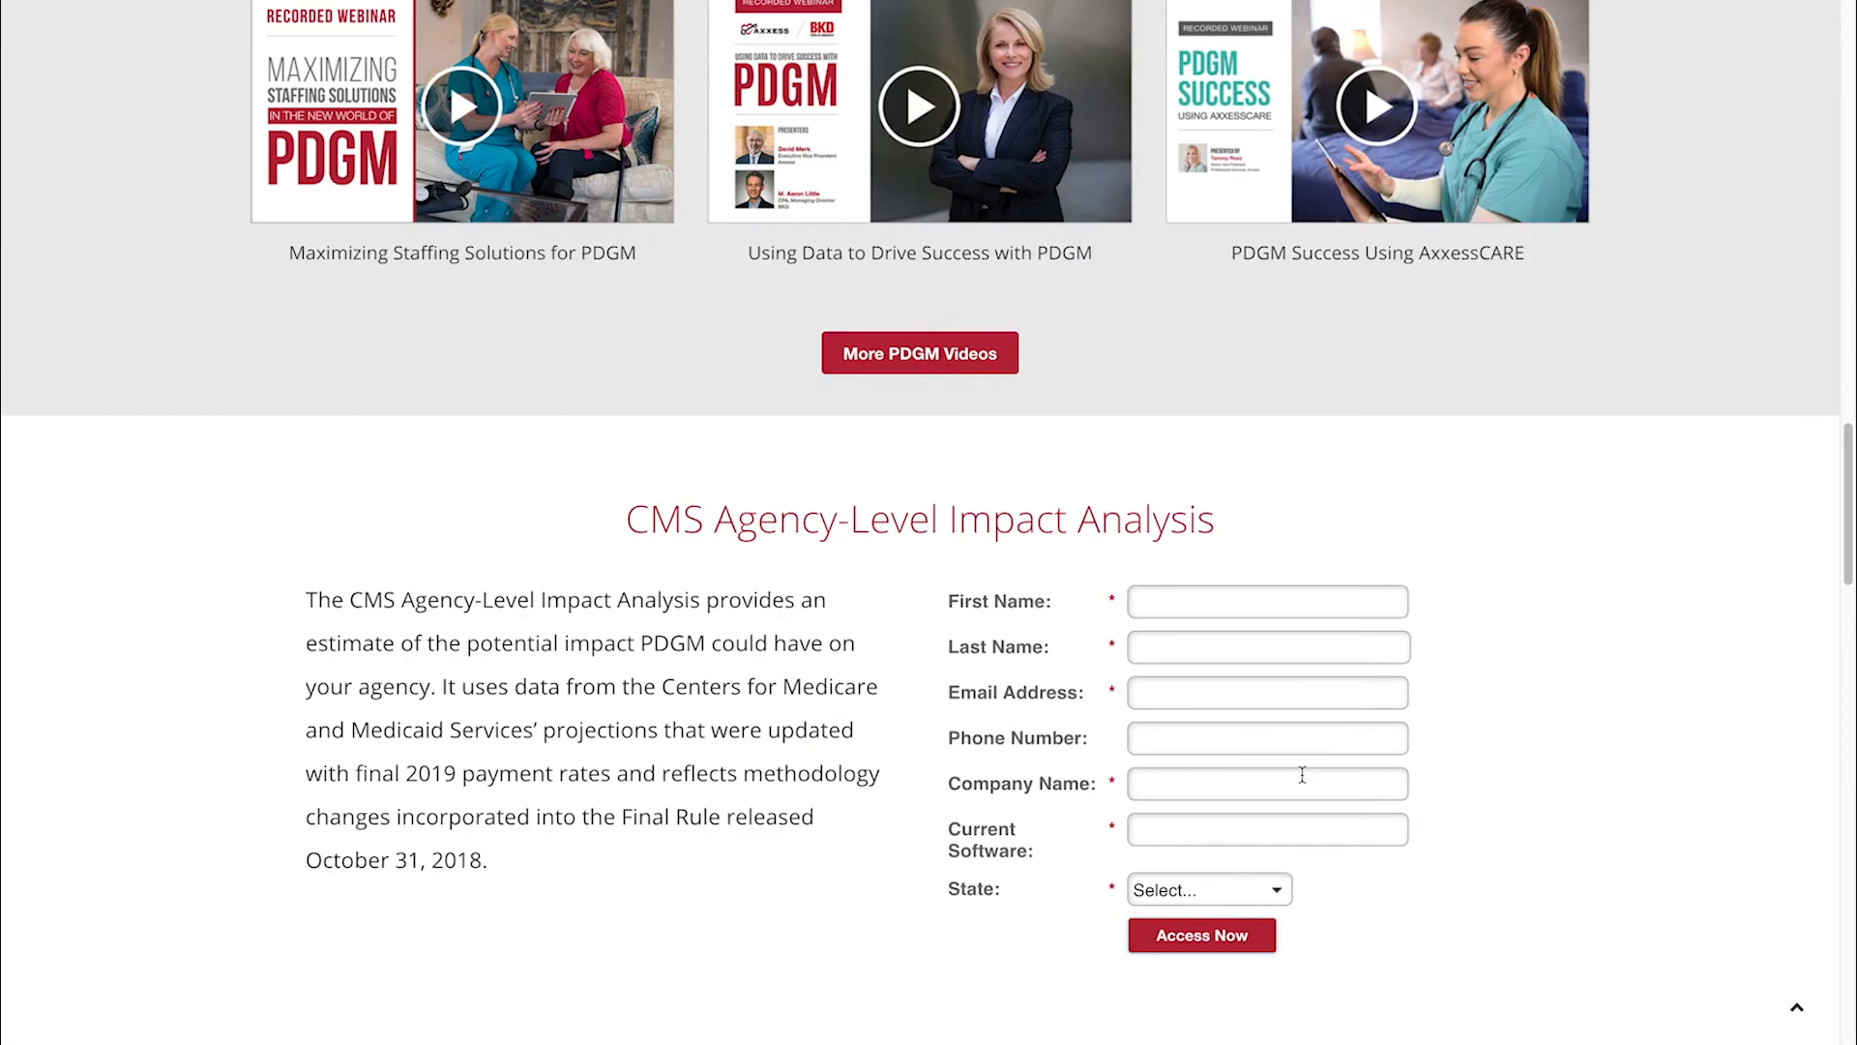
scroll(1302, 774, "down", 7)
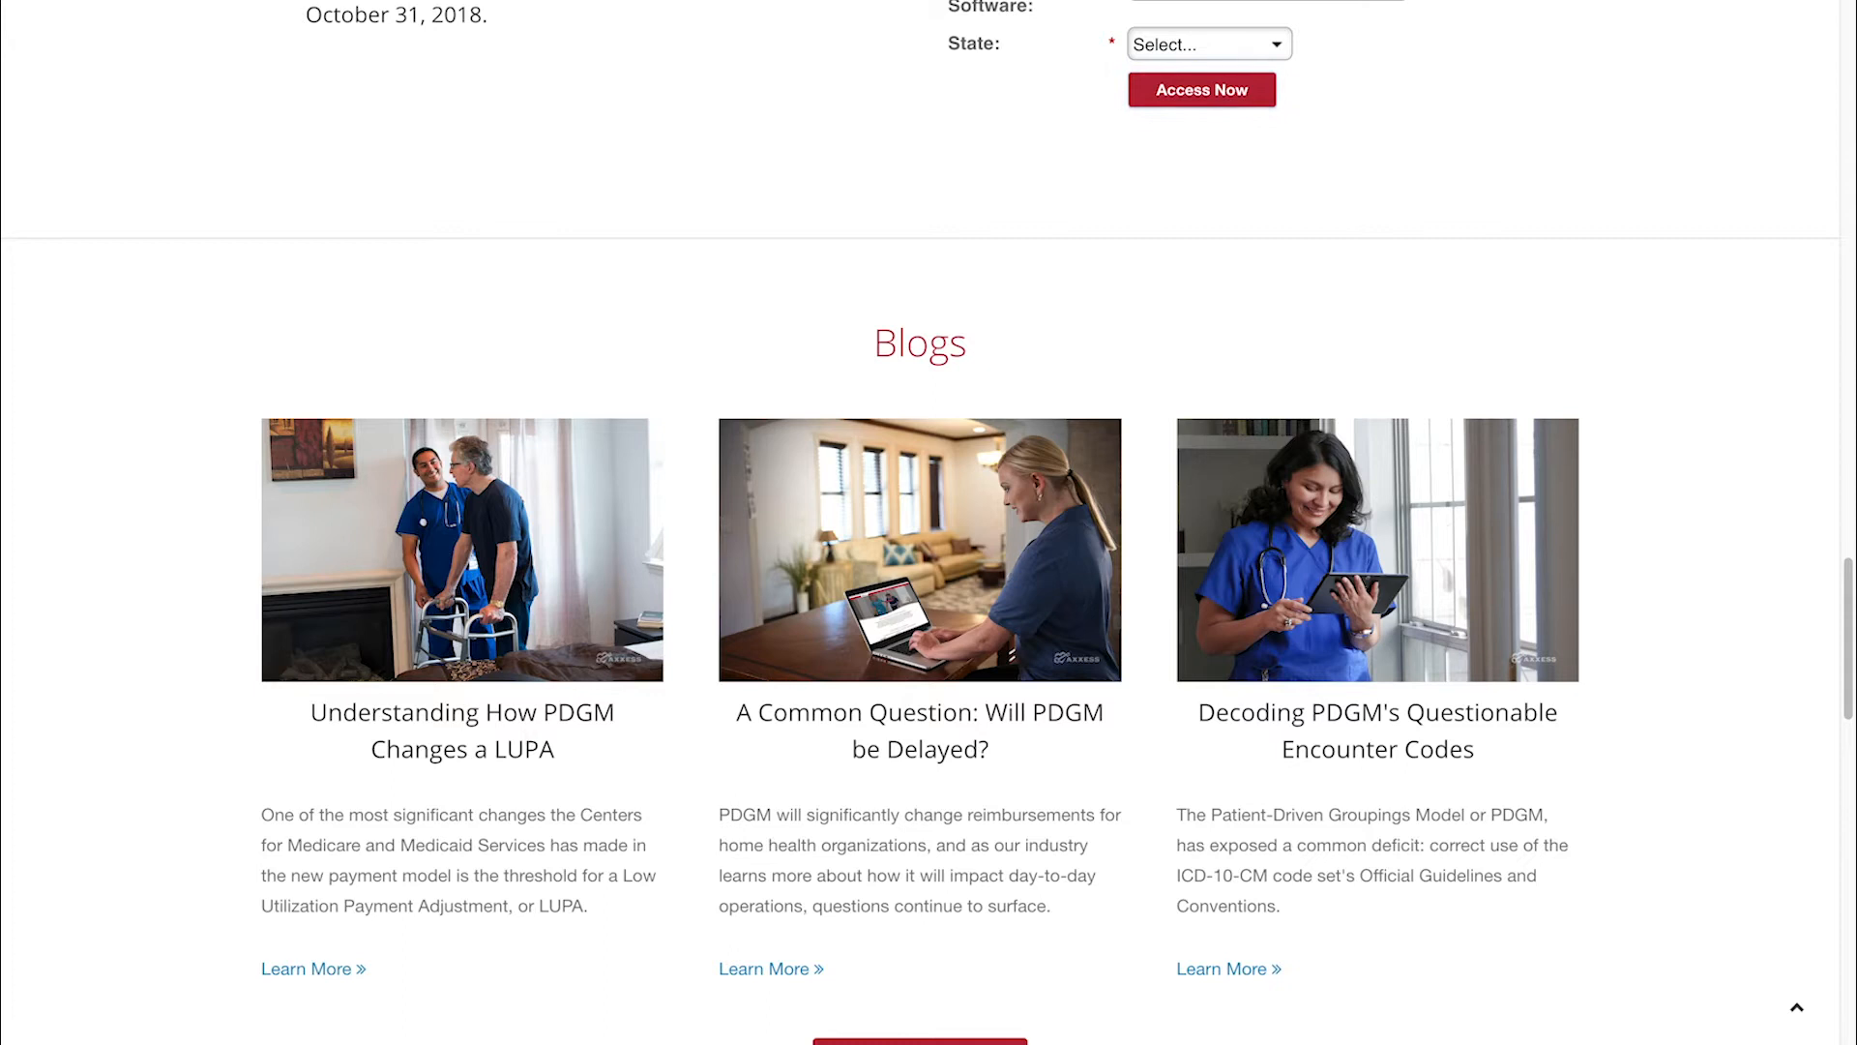
scroll(535, 592, "down", 1)
scroll(534, 592, "down", 3)
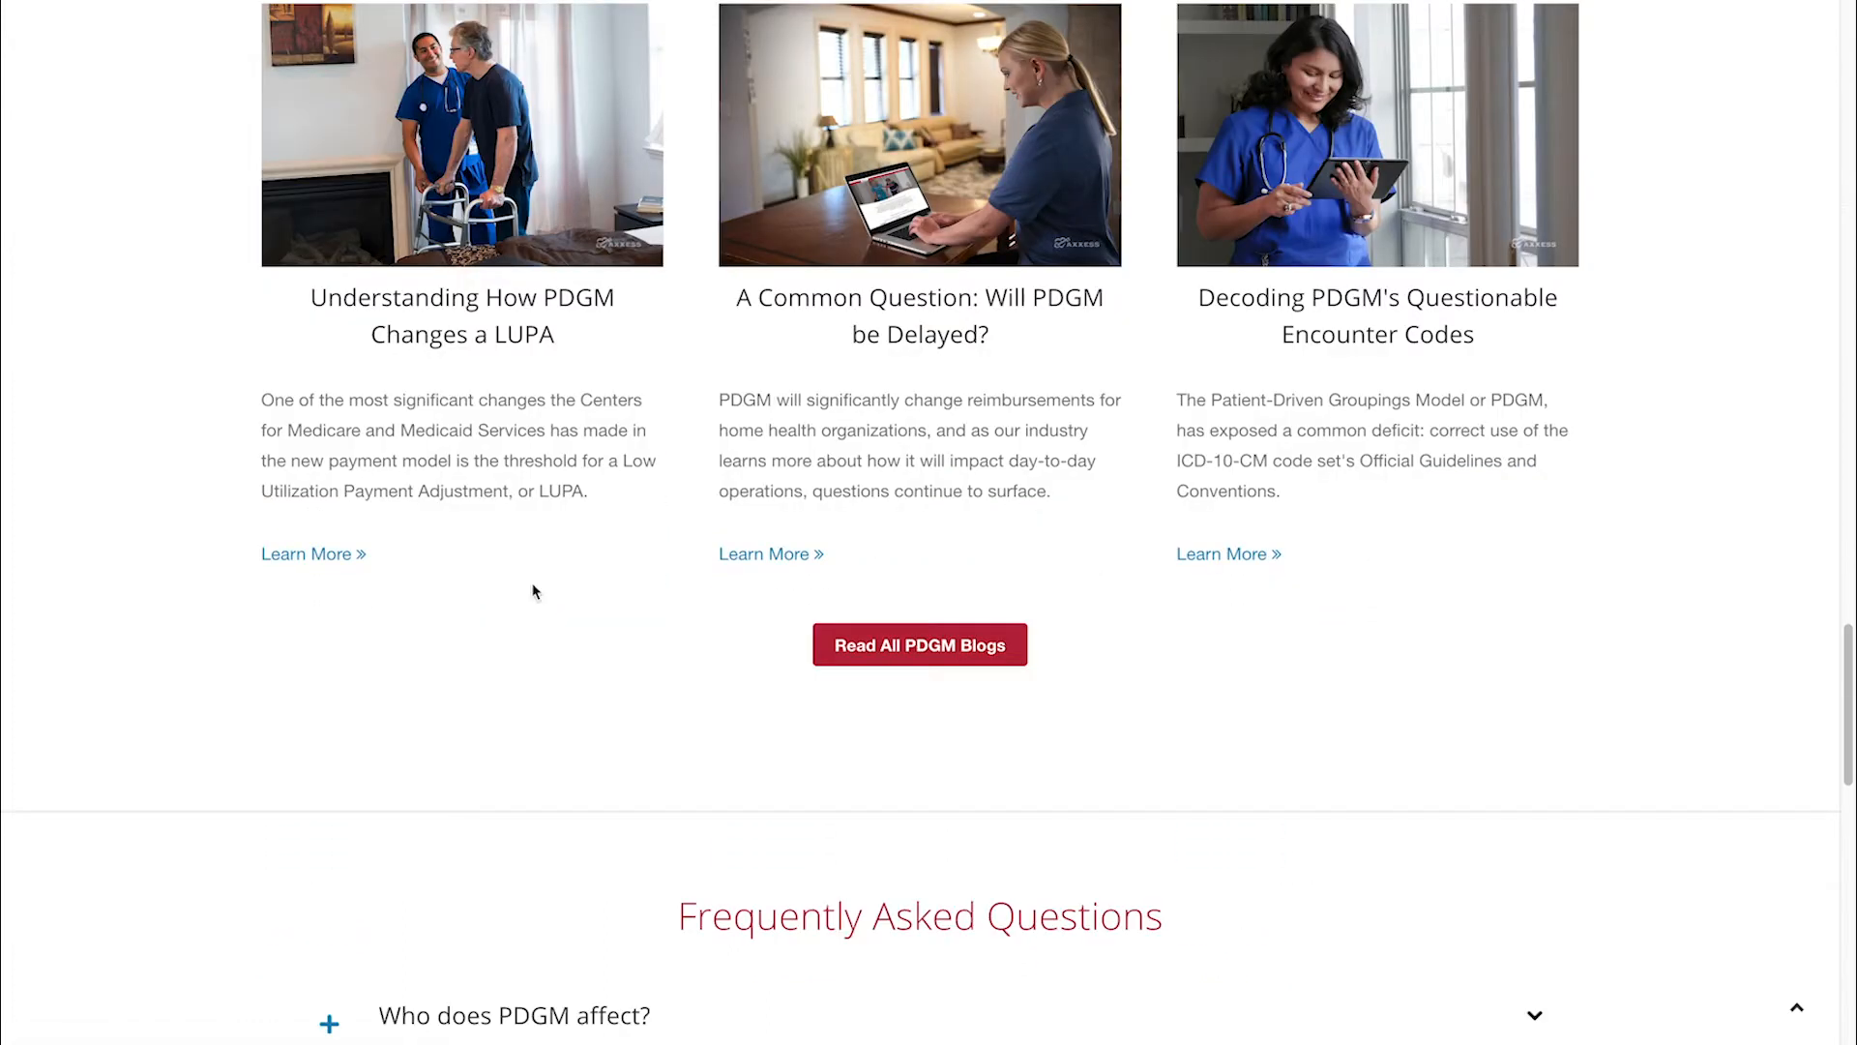
scroll(534, 592, "down", 1)
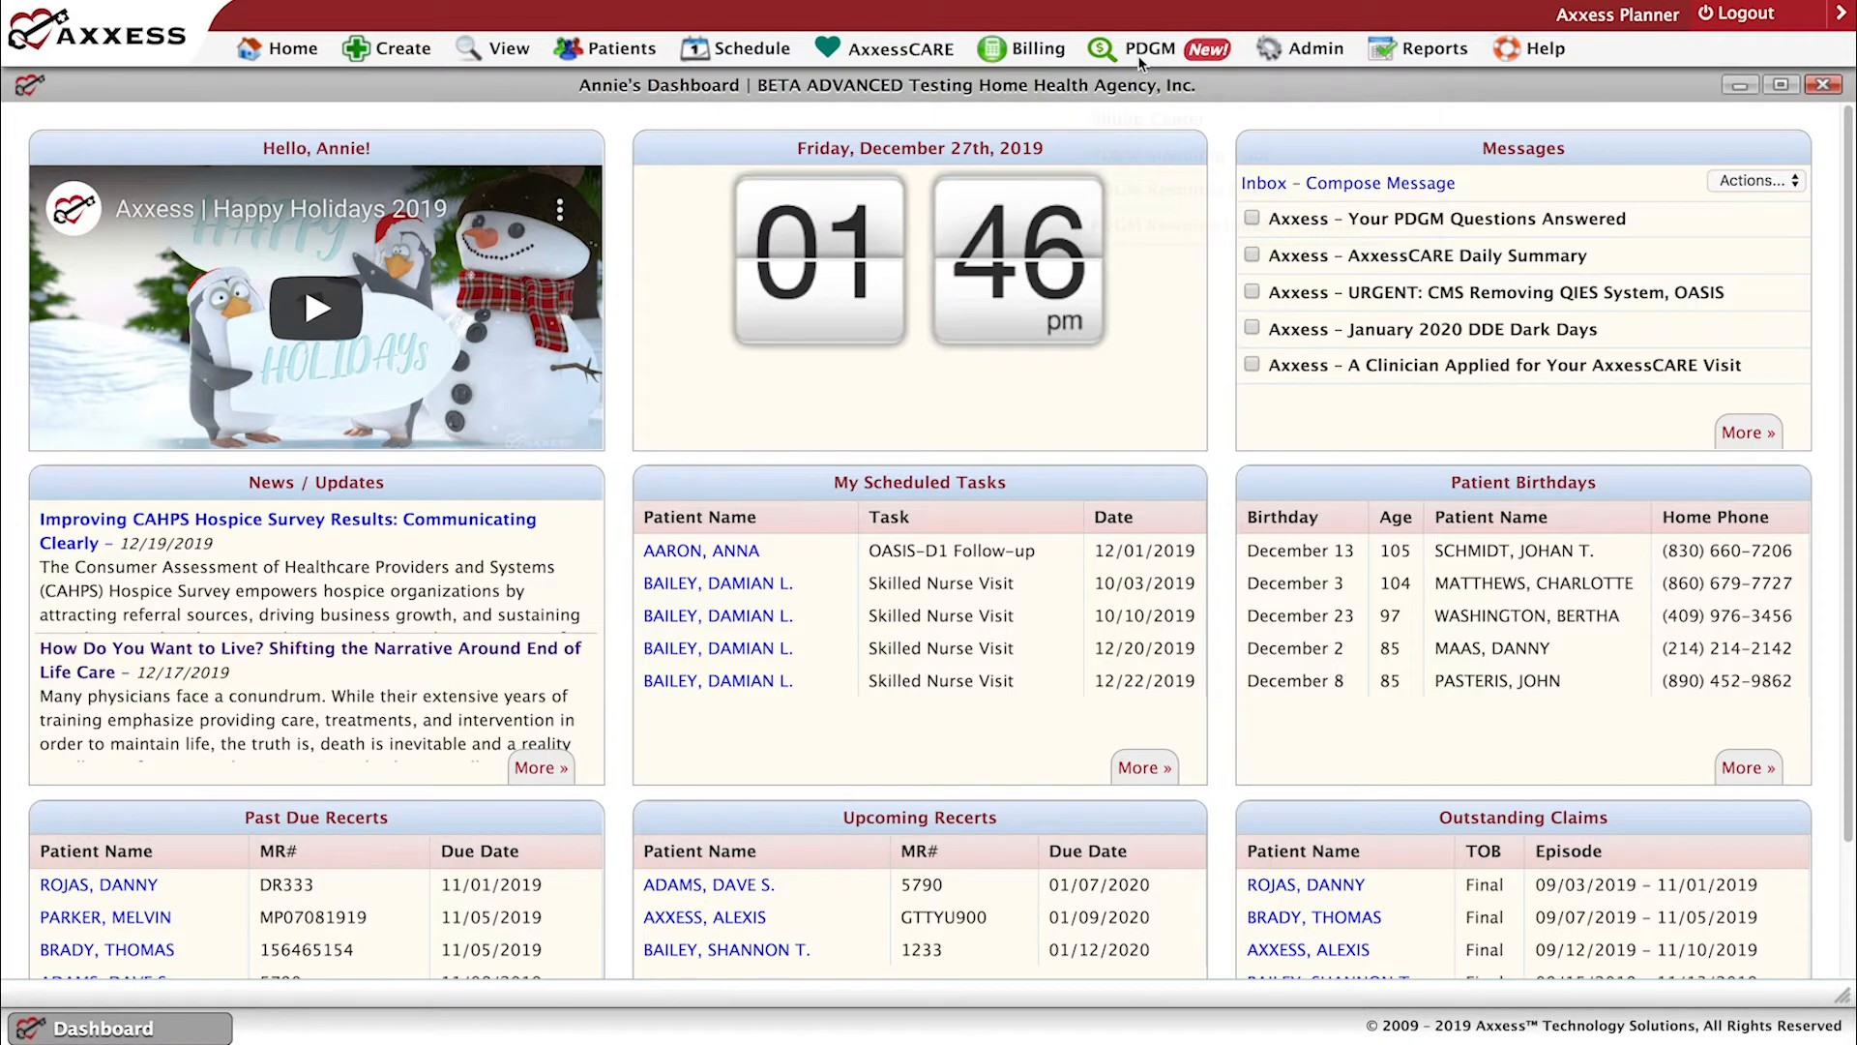
Check the available PDGM options on the dashboard, and open the Report Center in a maximized window.
mouse_move(1141, 62)
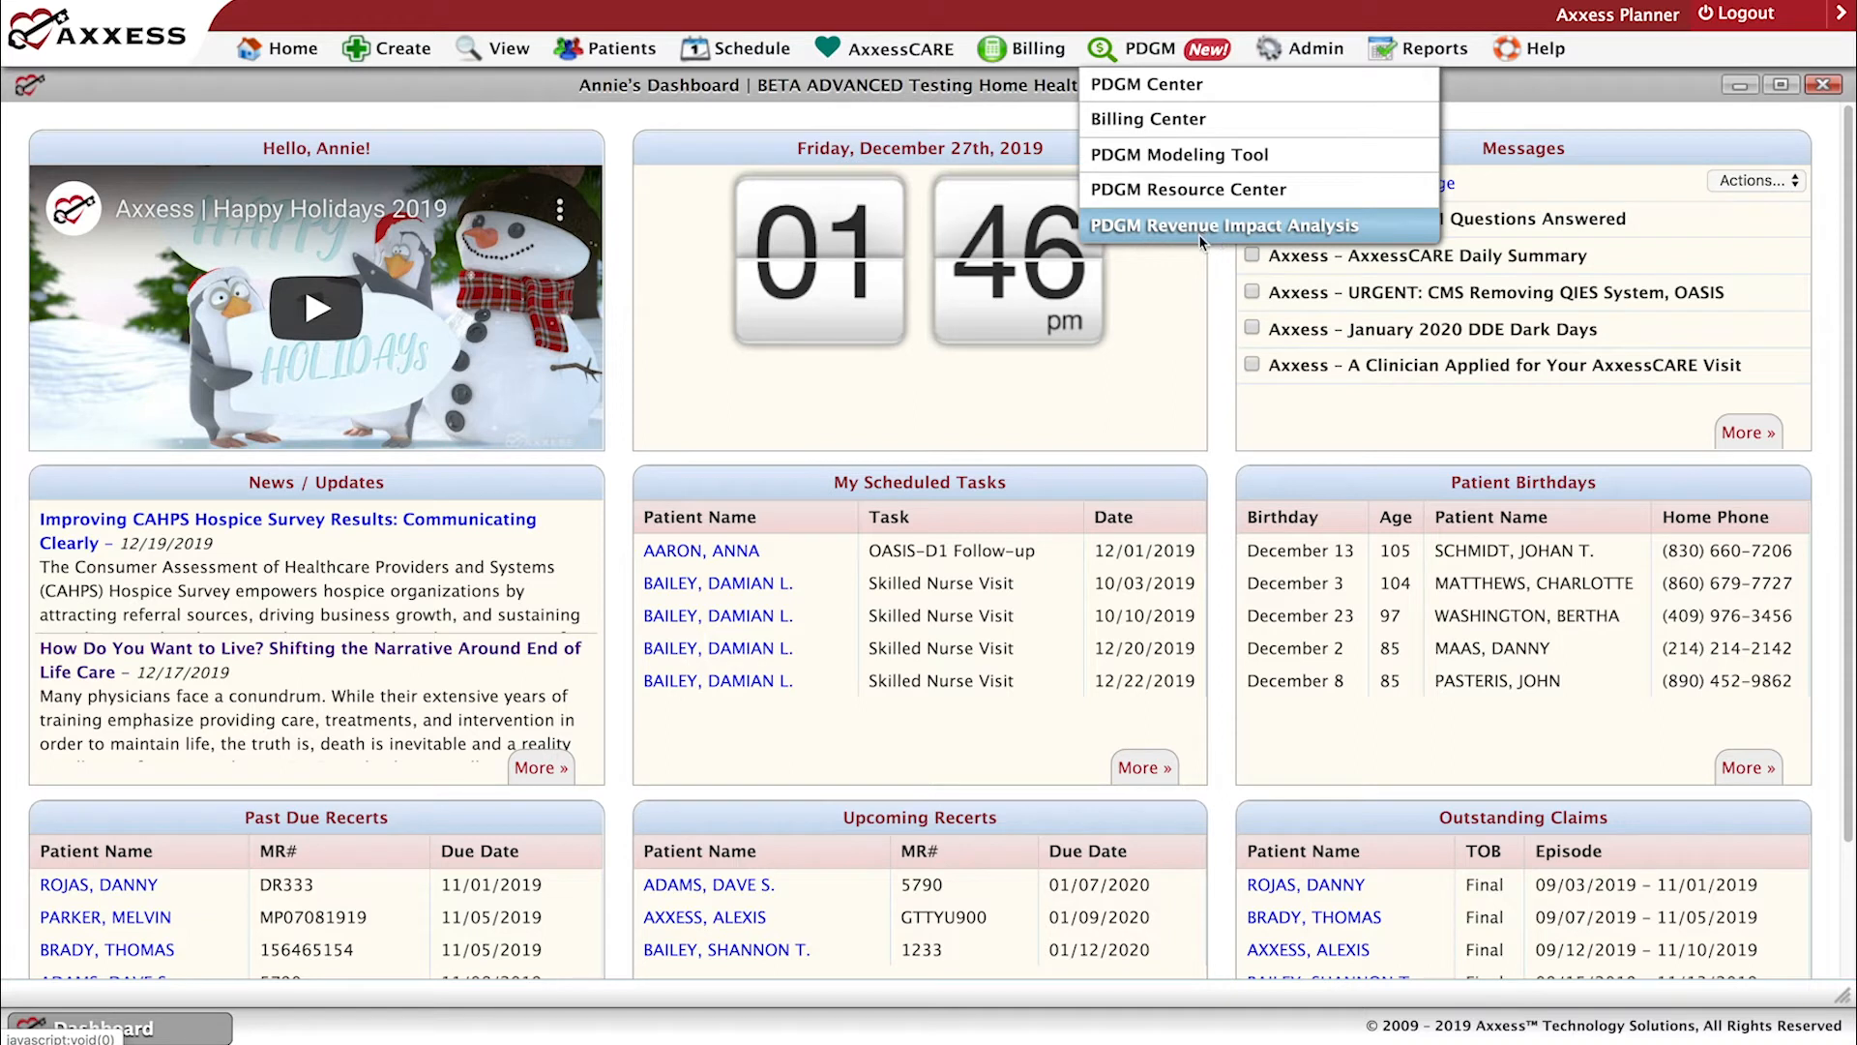
mouse_move(1407, 52)
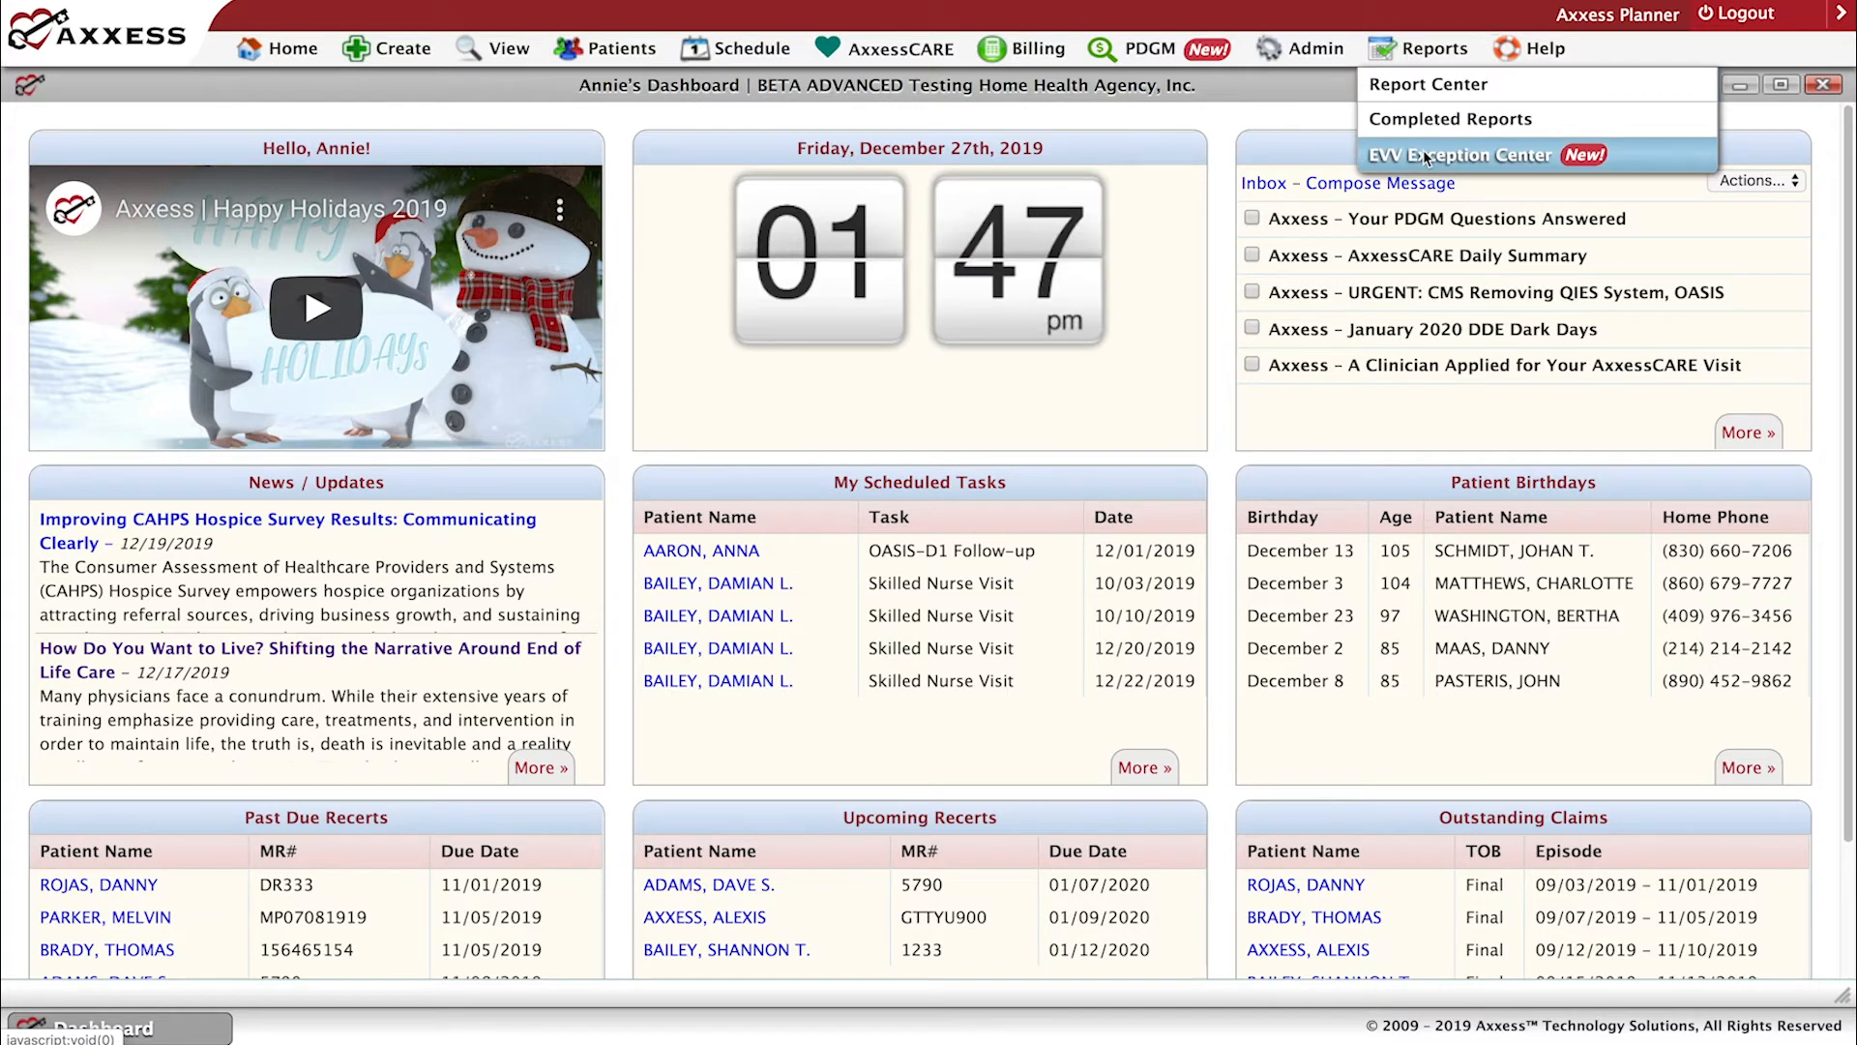
left_click(1416, 85)
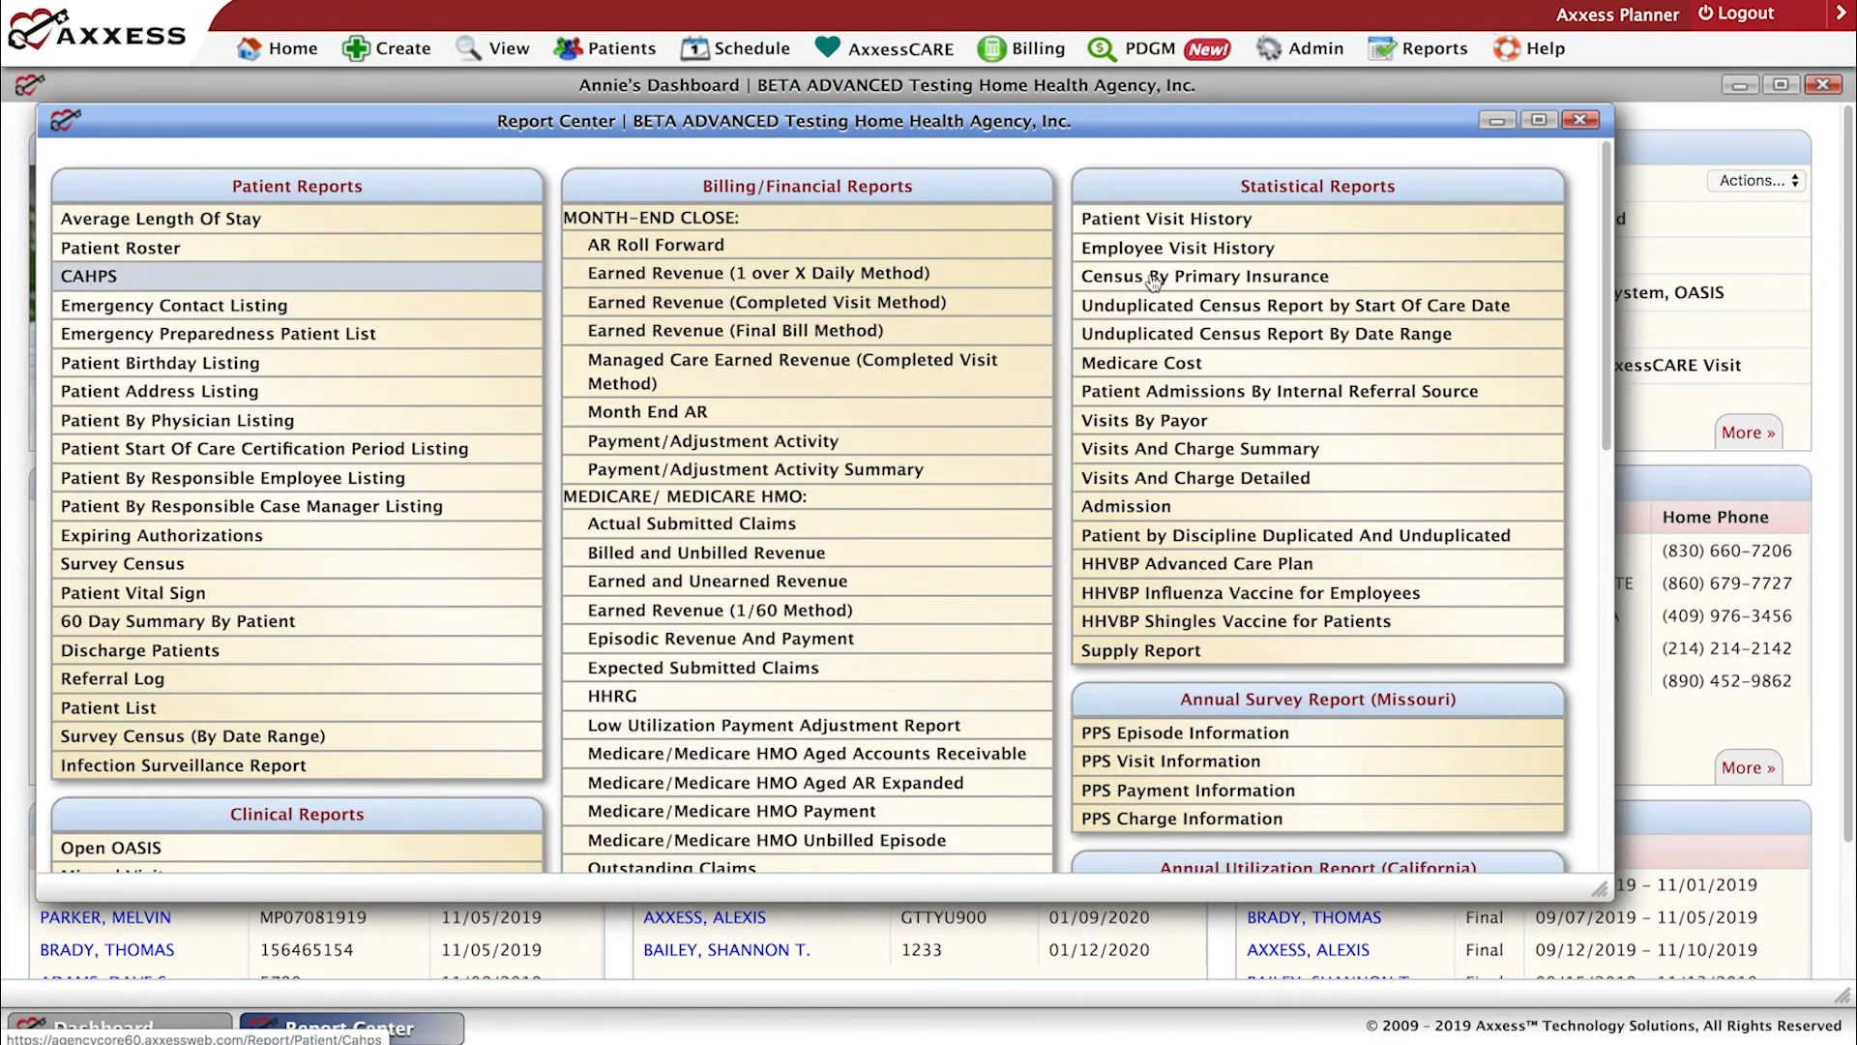
left_click(1539, 123)
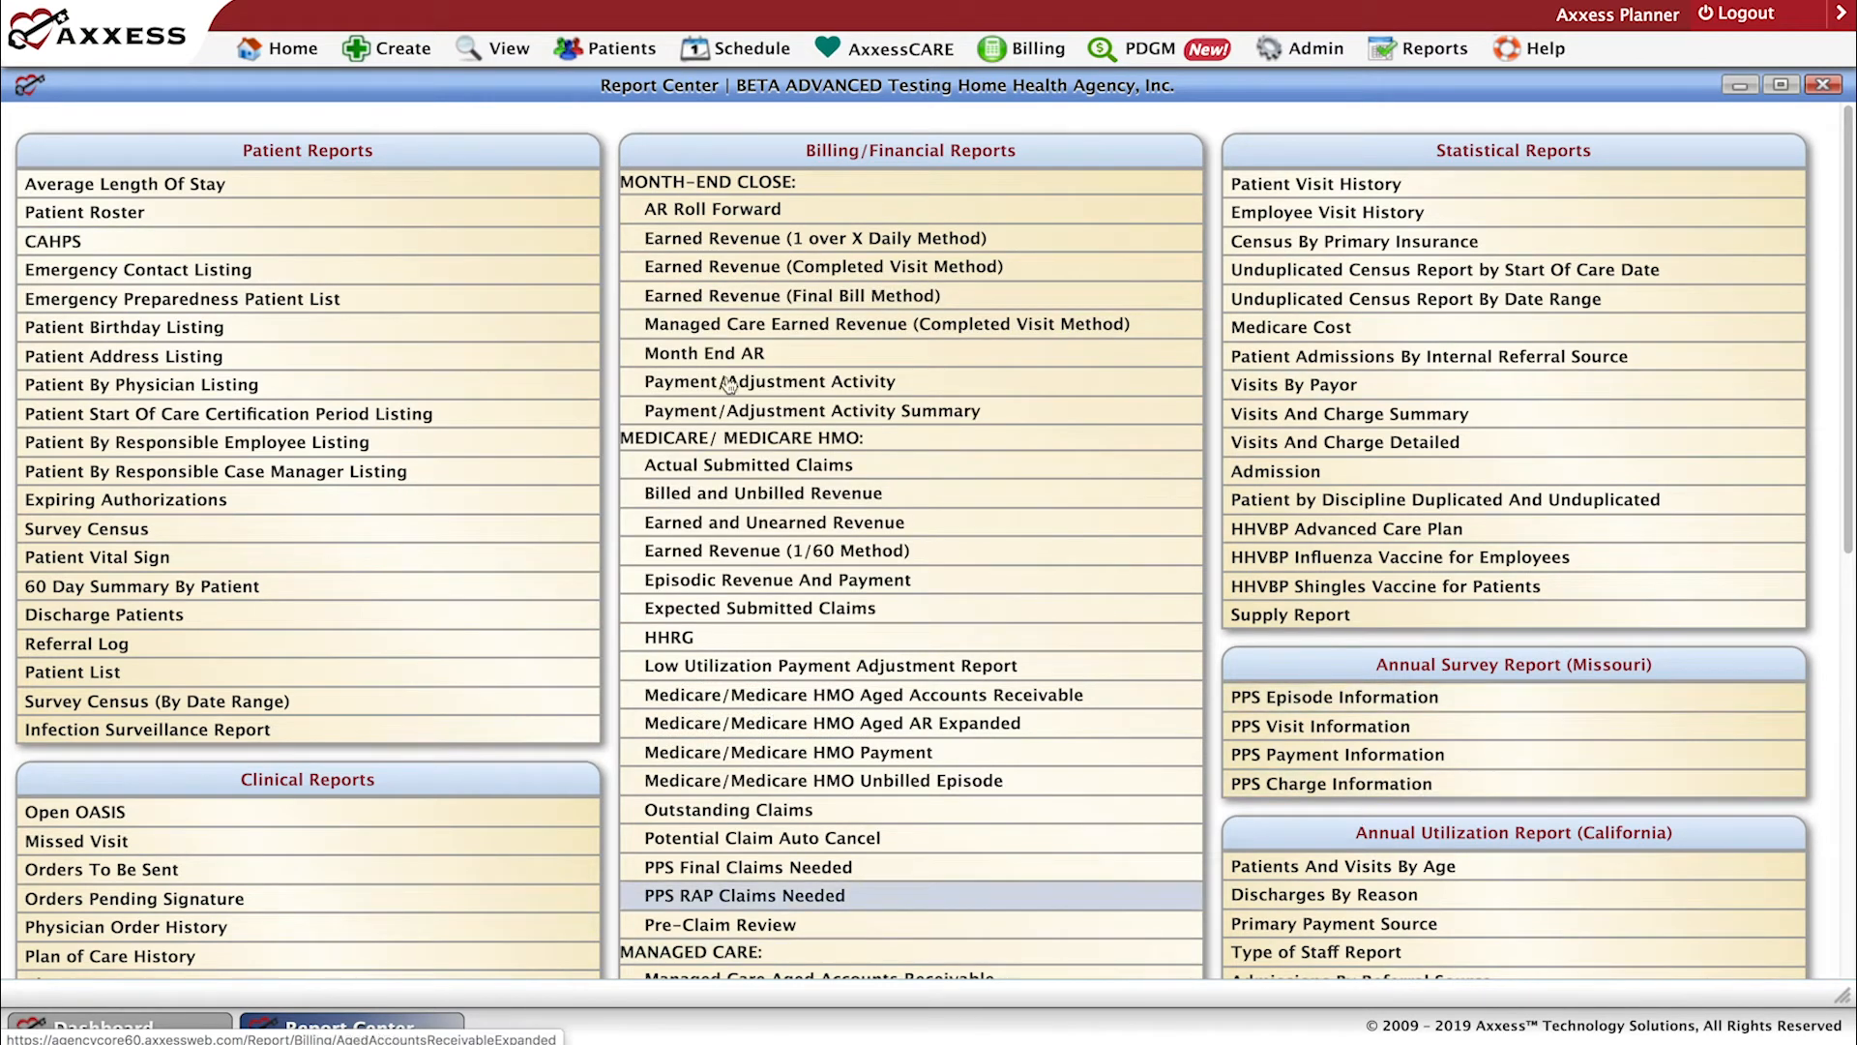
Read the description of the Emergency Contact Listing report, and close the Report Center.
mouse_move(198, 282)
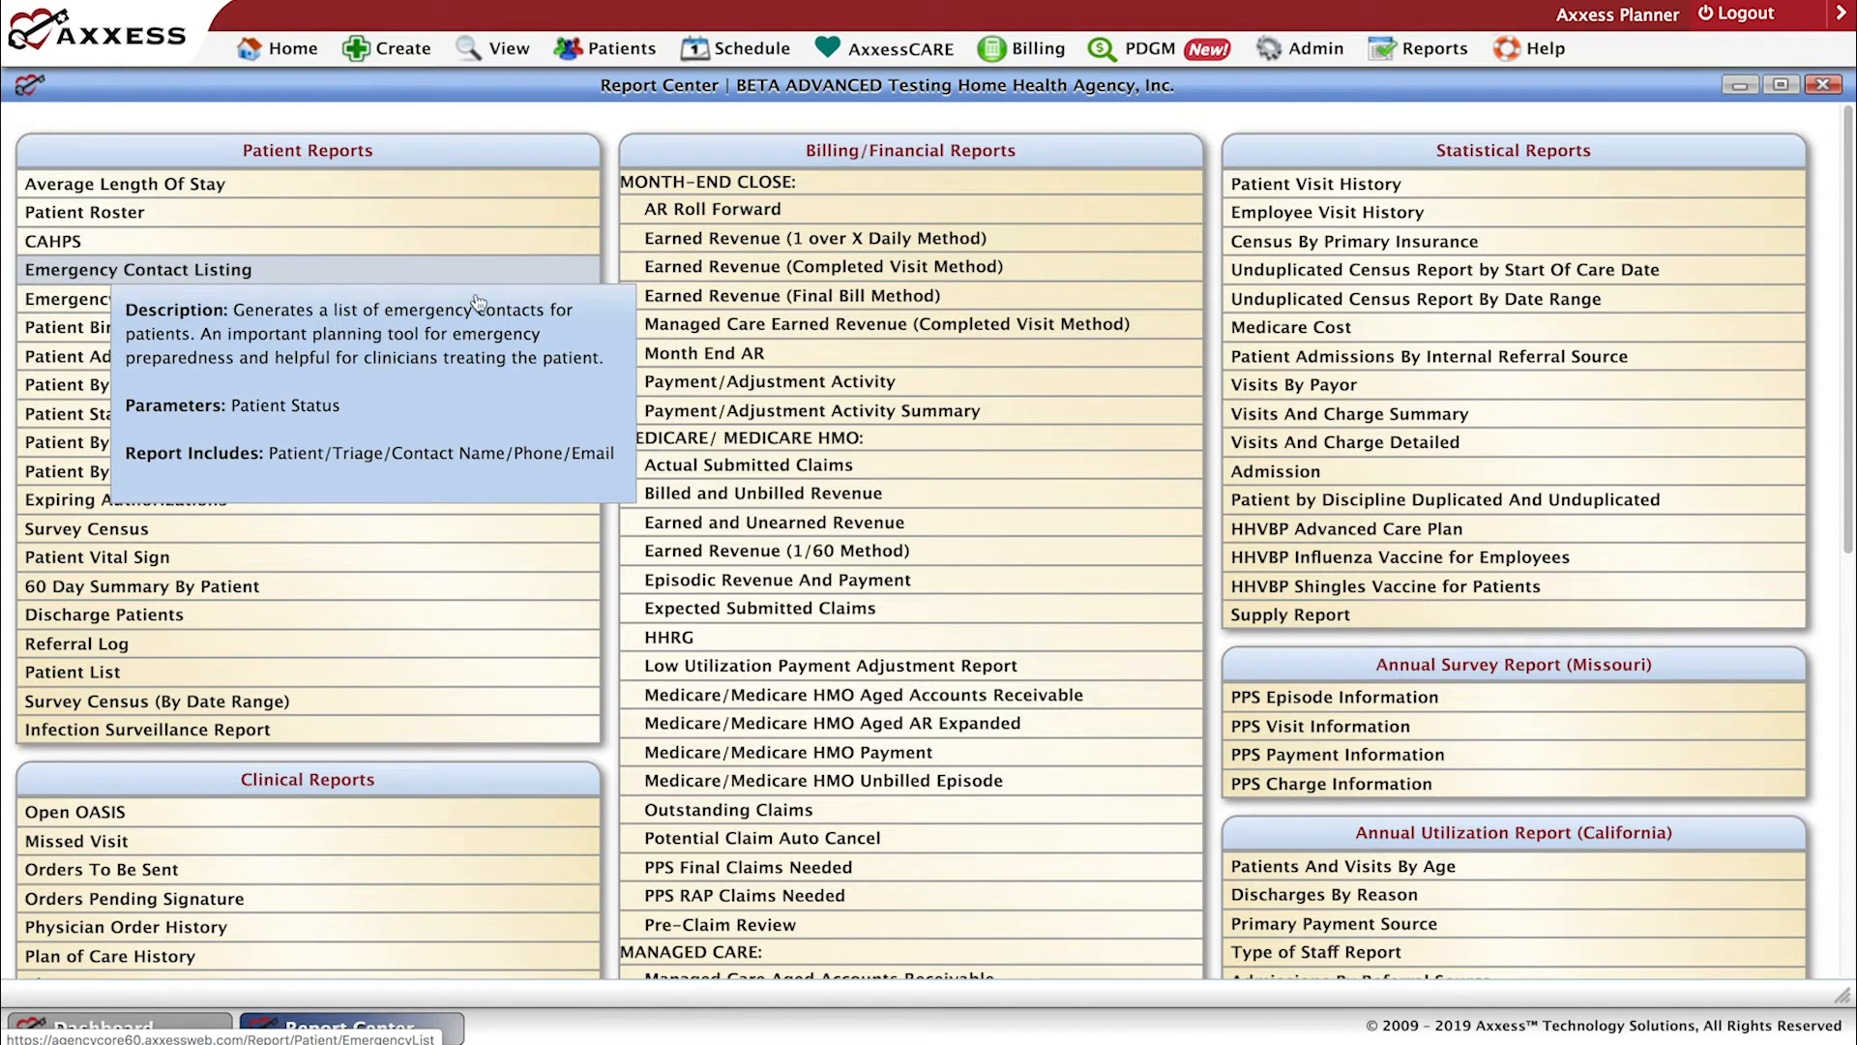
mouse_move(661, 276)
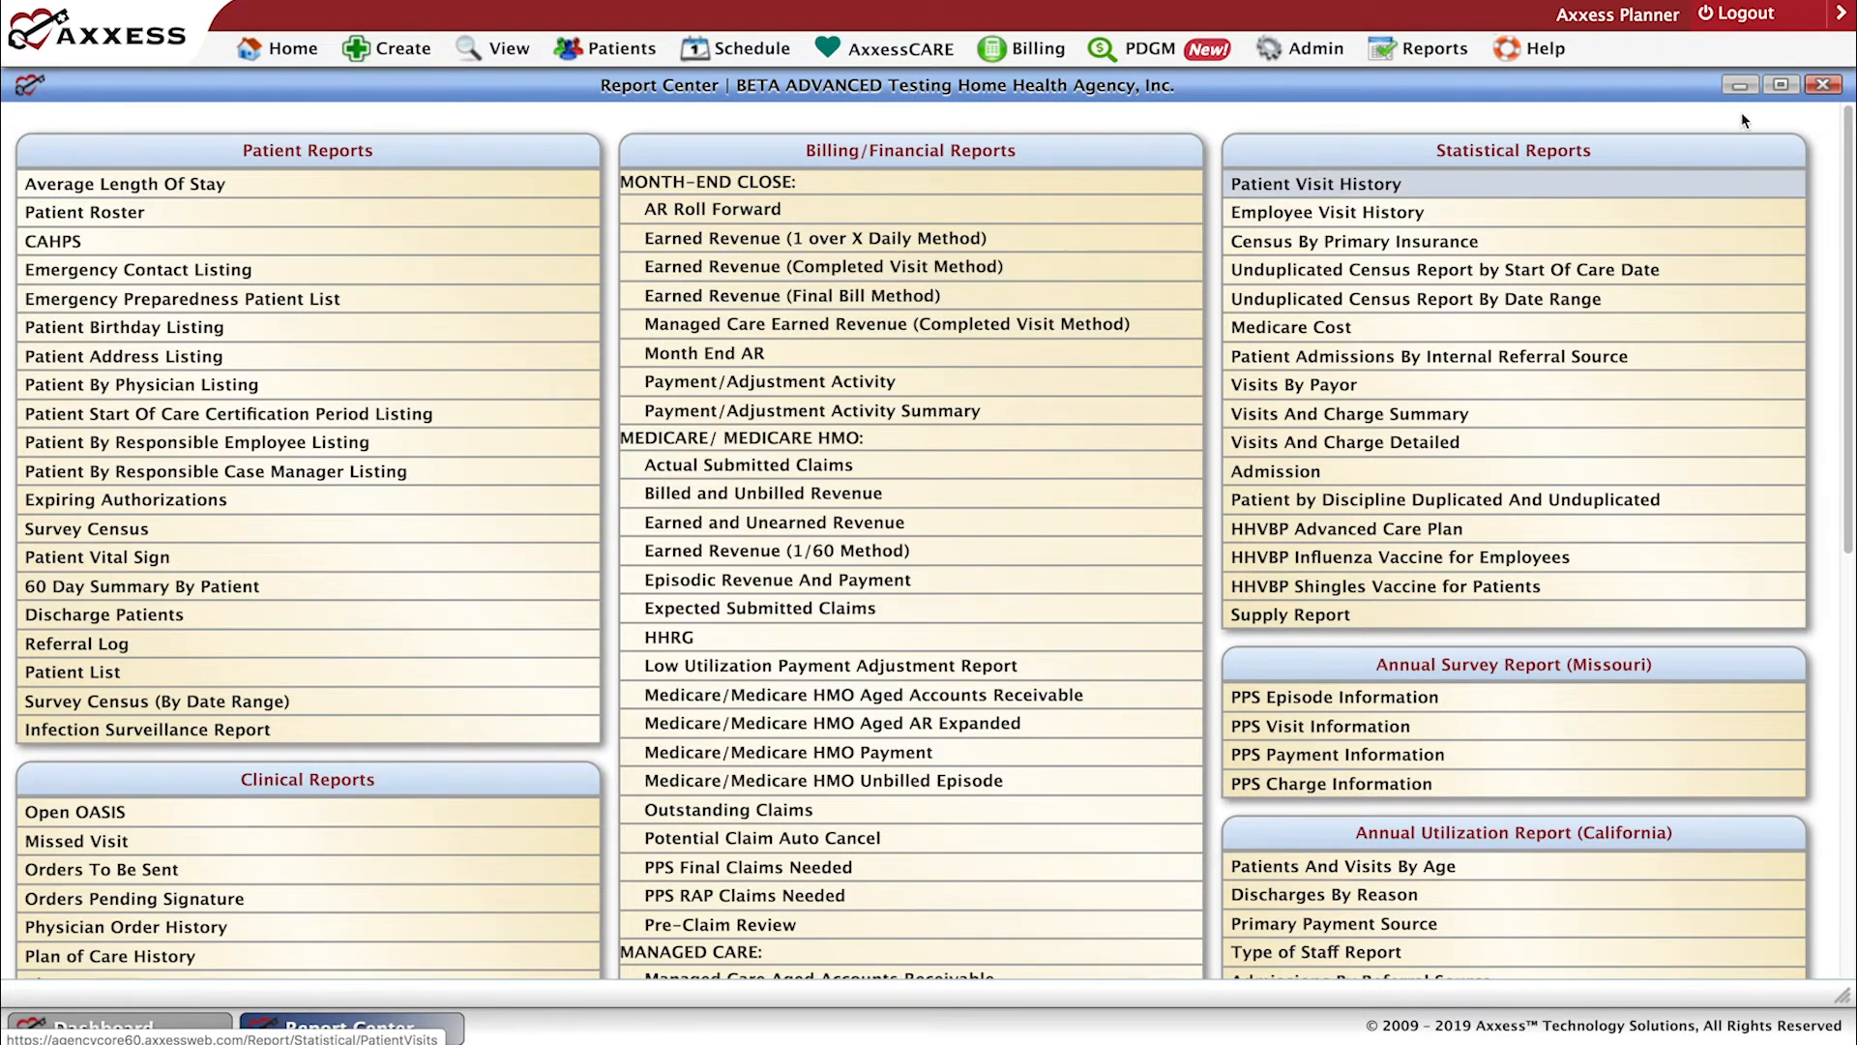
left_click(1822, 84)
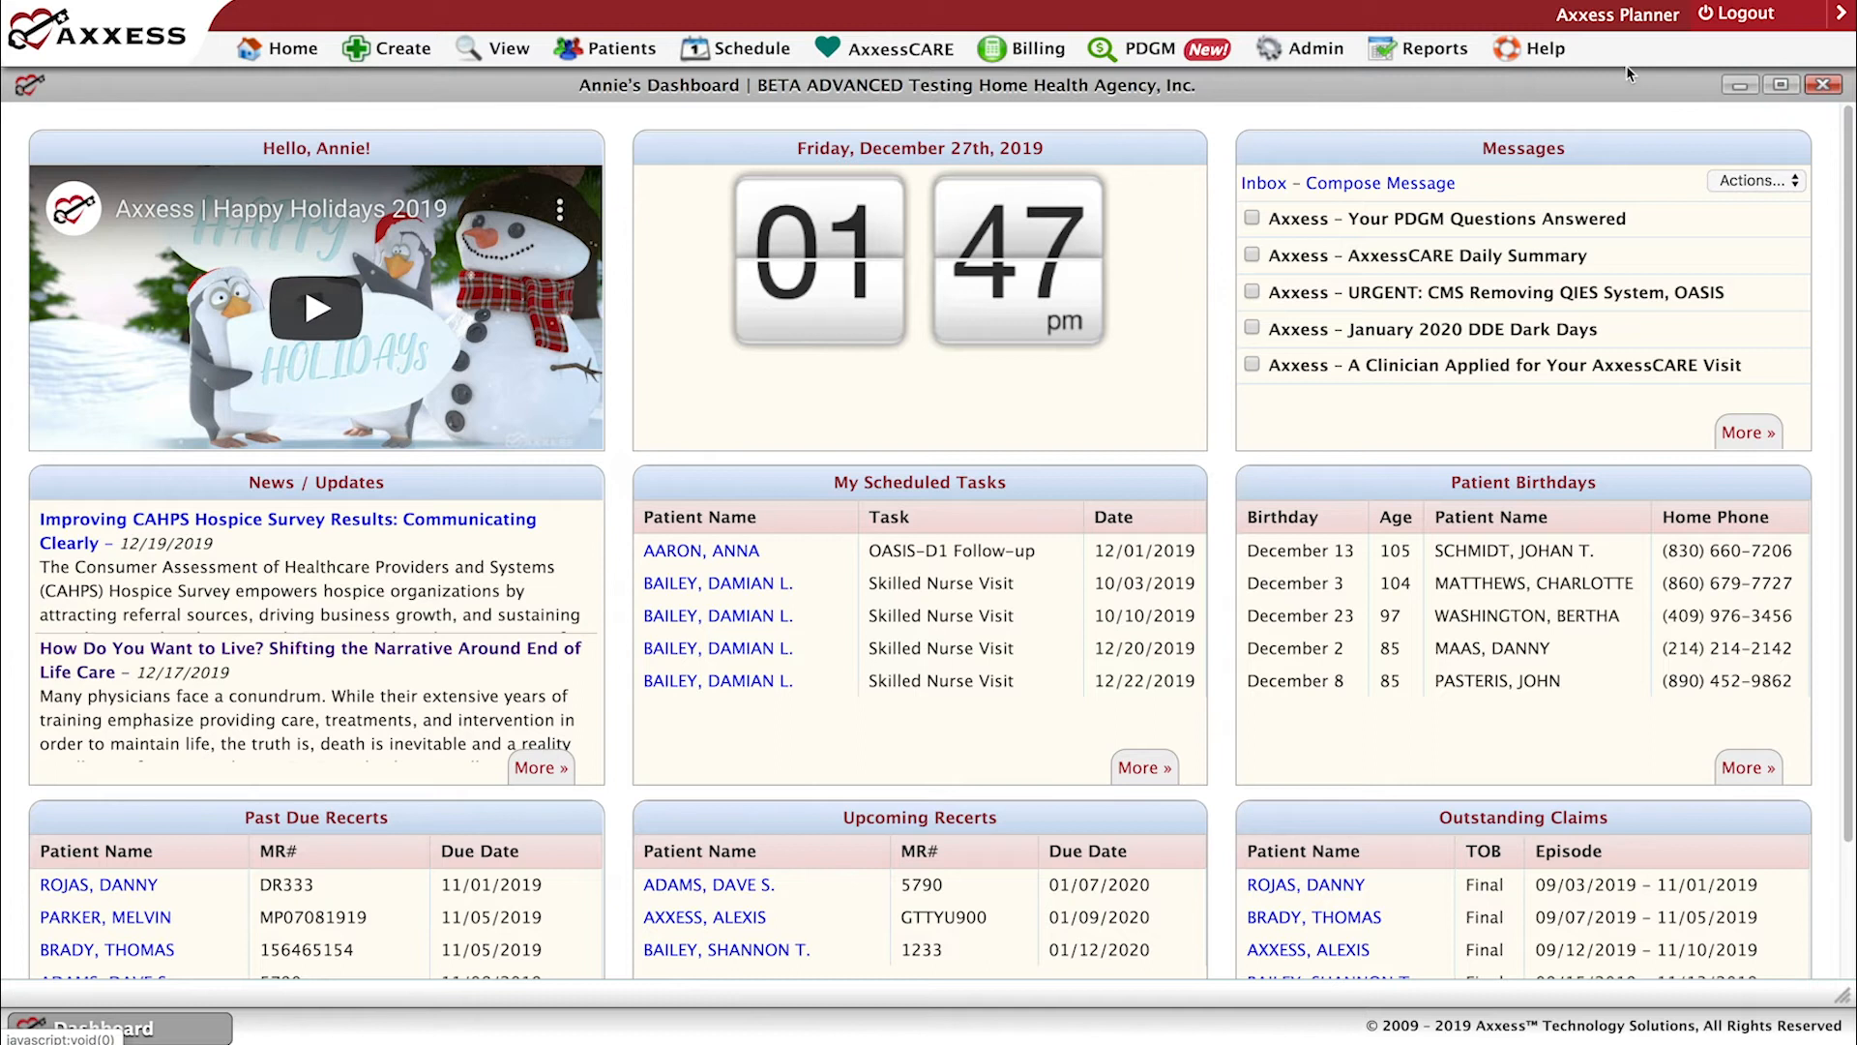
Look over the available help resources, including Social, ICD-10, Live Training Webinars and Support & Training.
left_click(1525, 56)
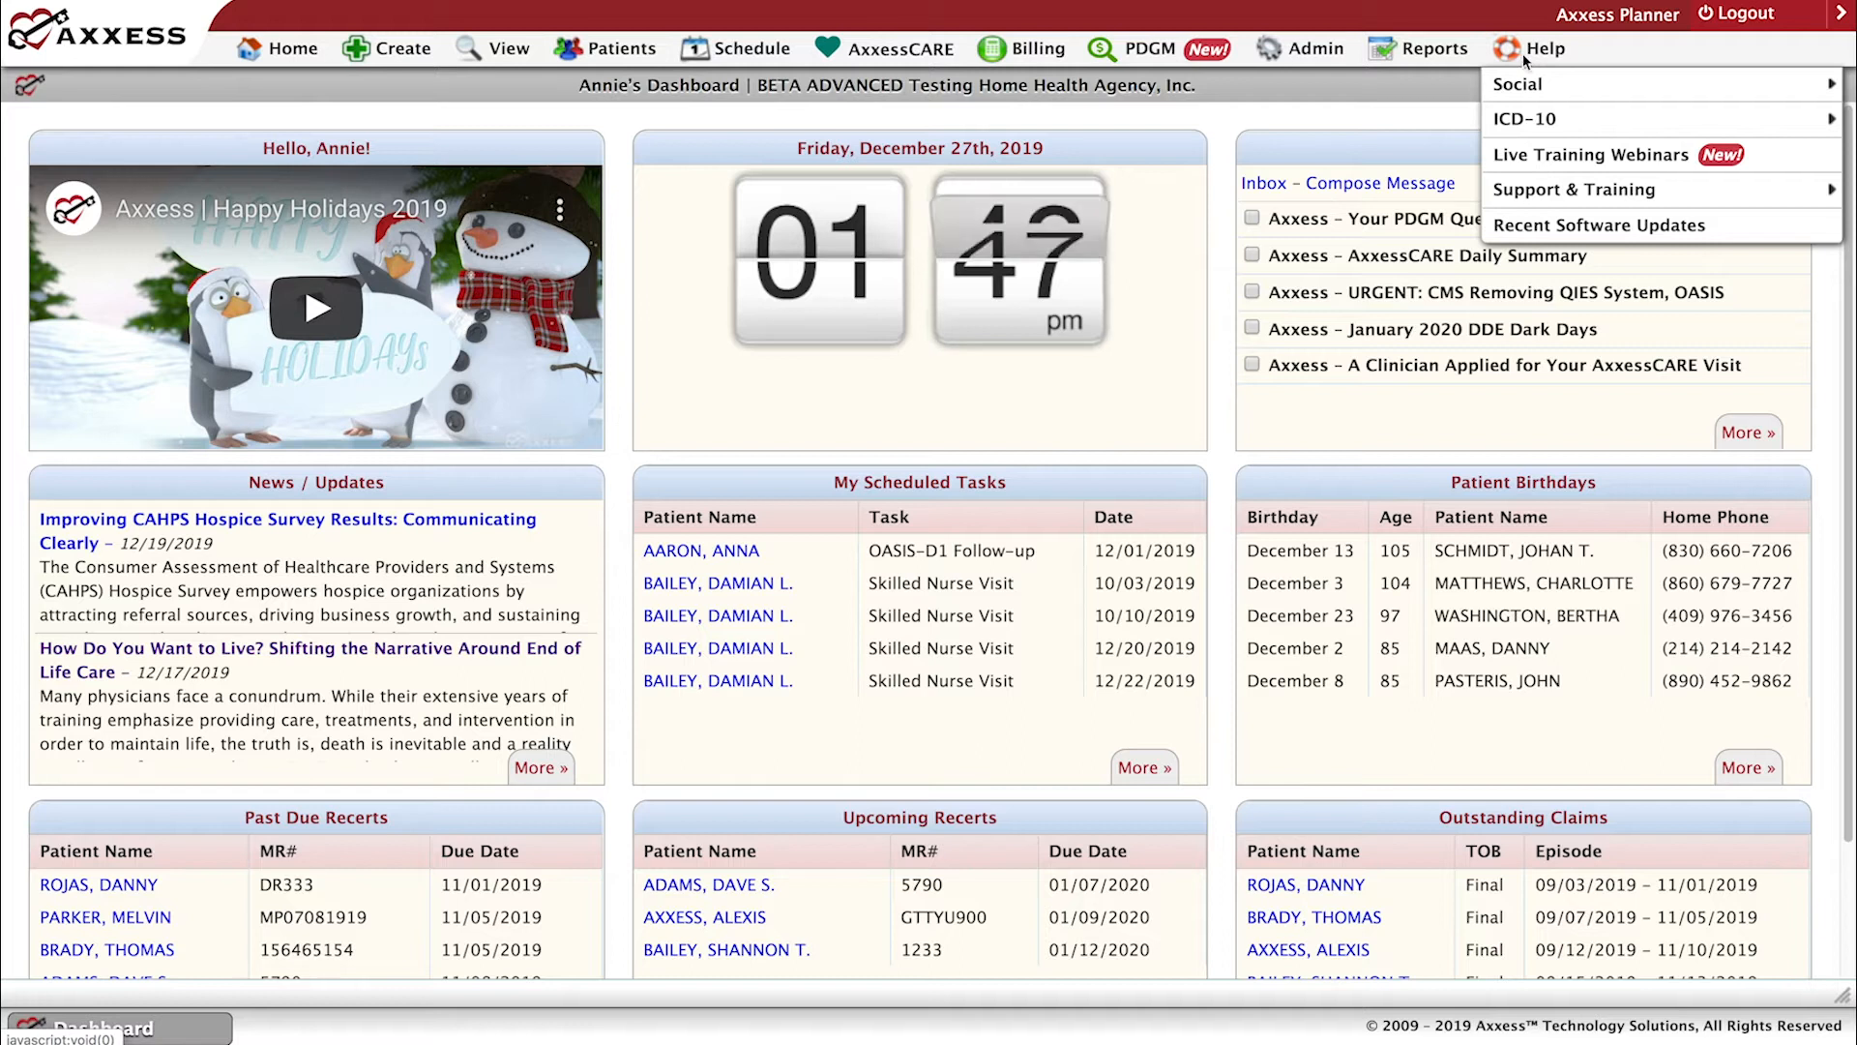
mouse_move(1530, 85)
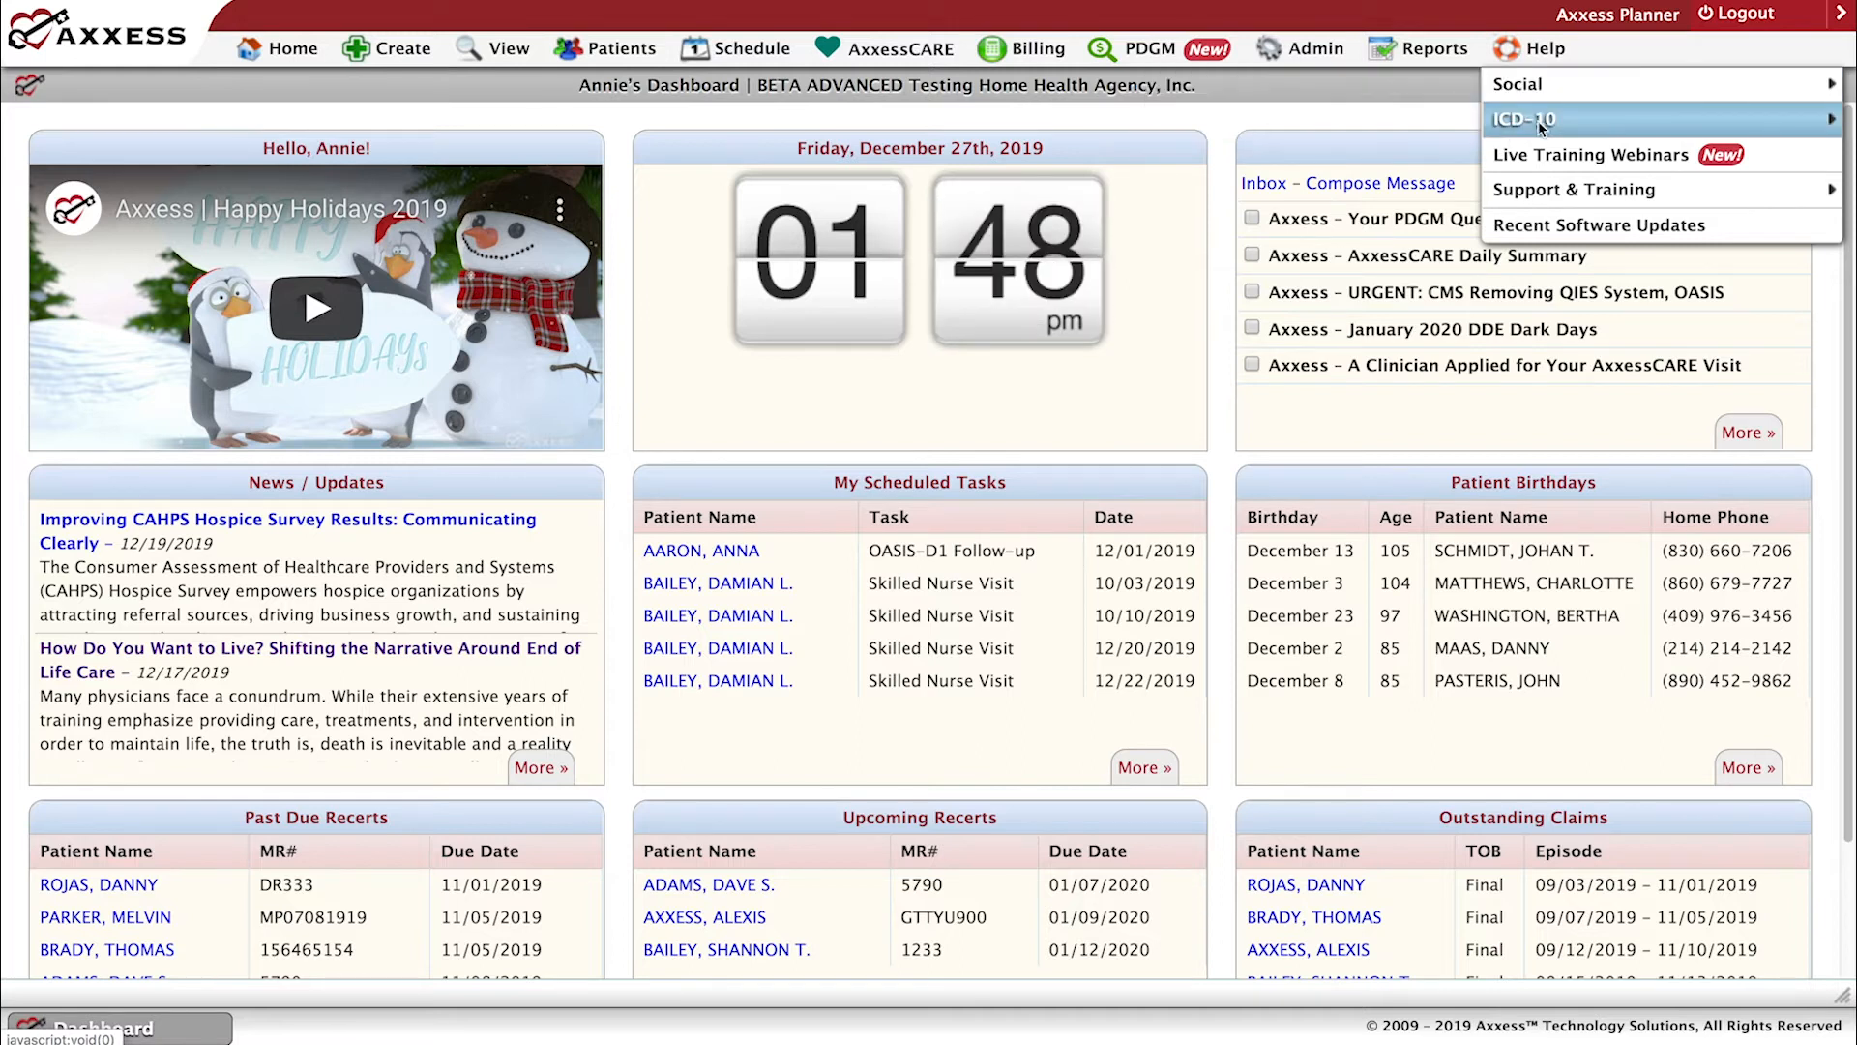
mouse_move(1537, 124)
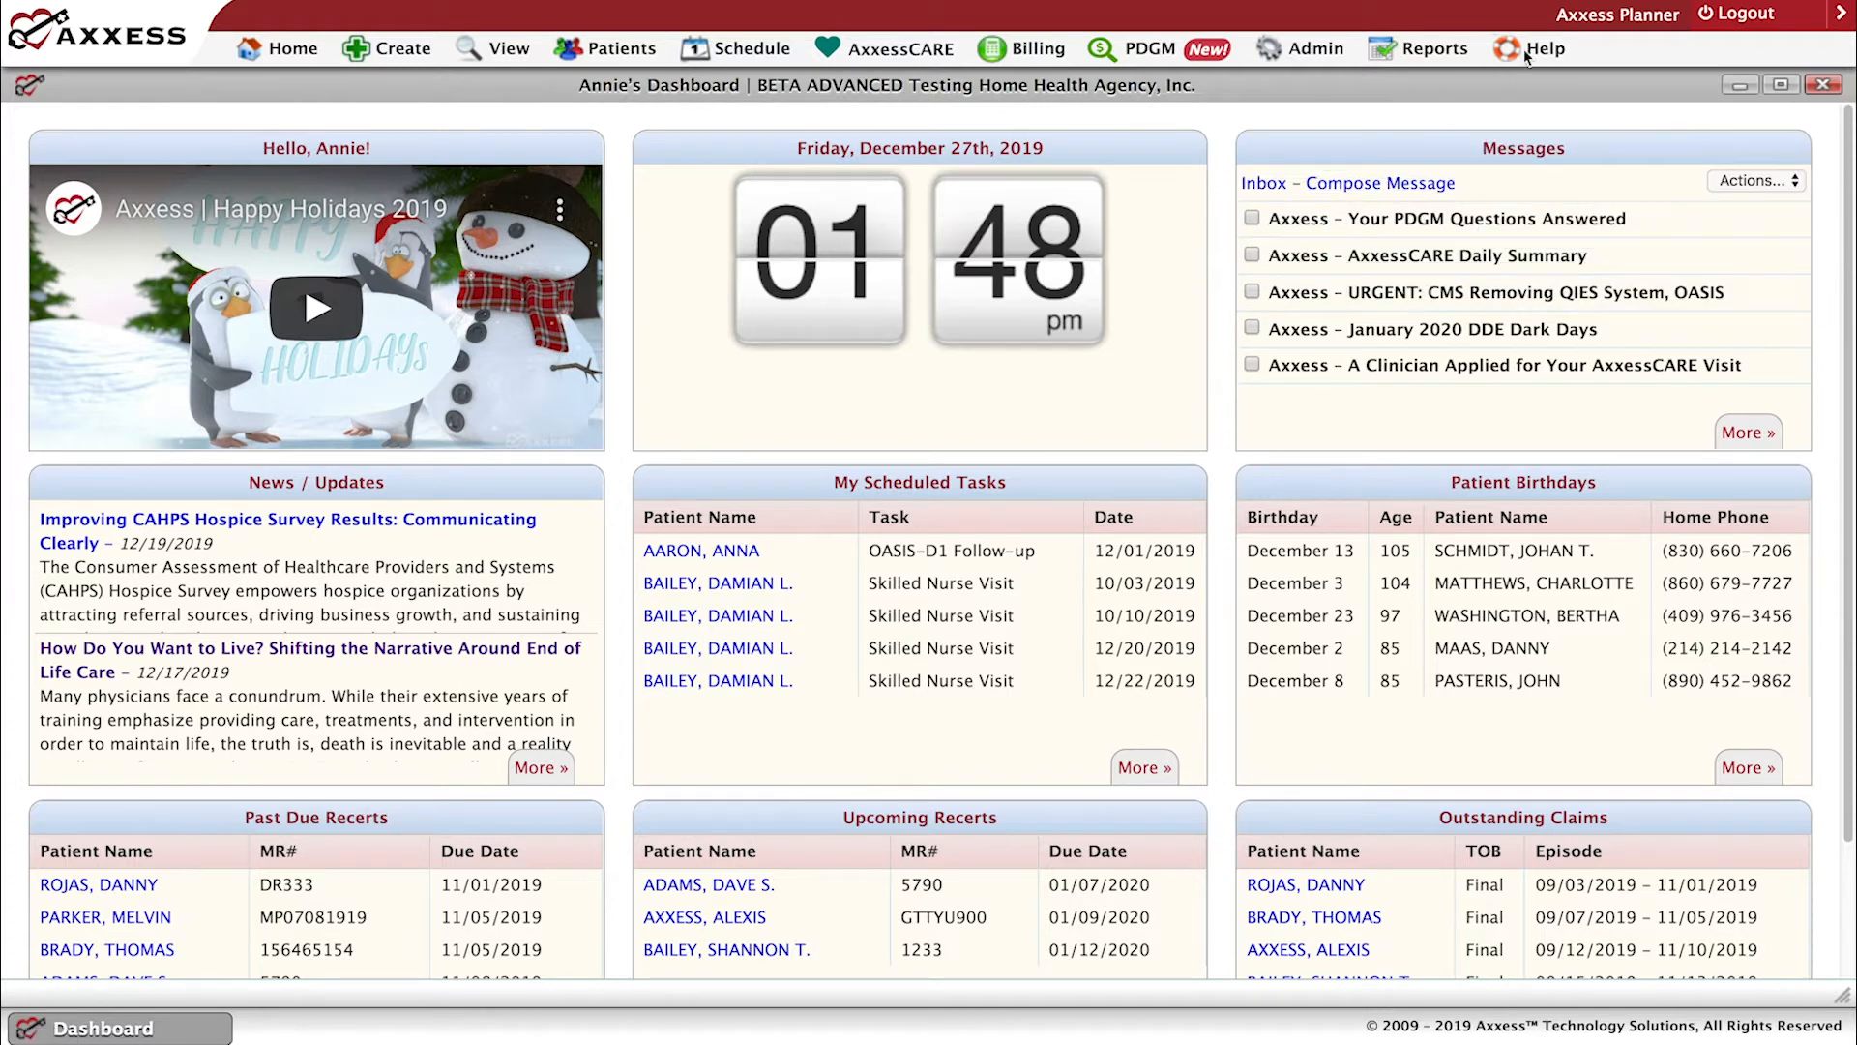
mouse_move(1525, 51)
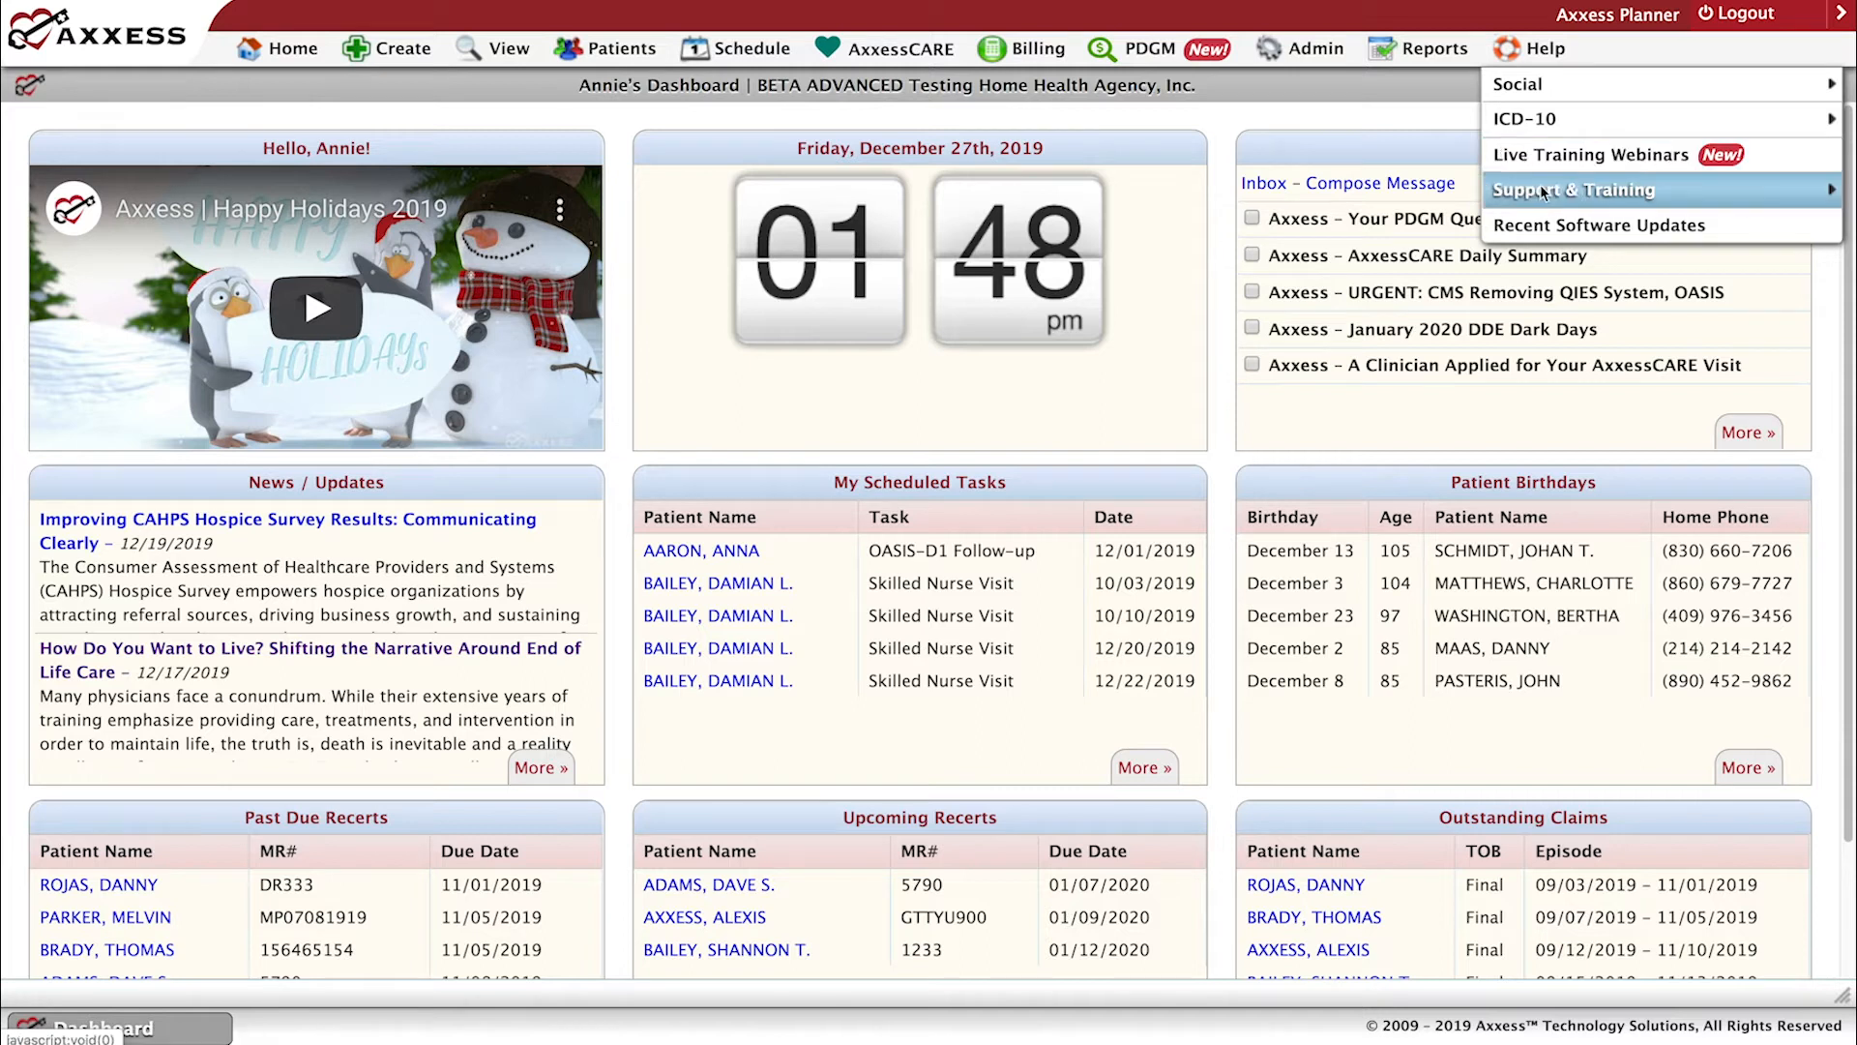
mouse_move(1543, 198)
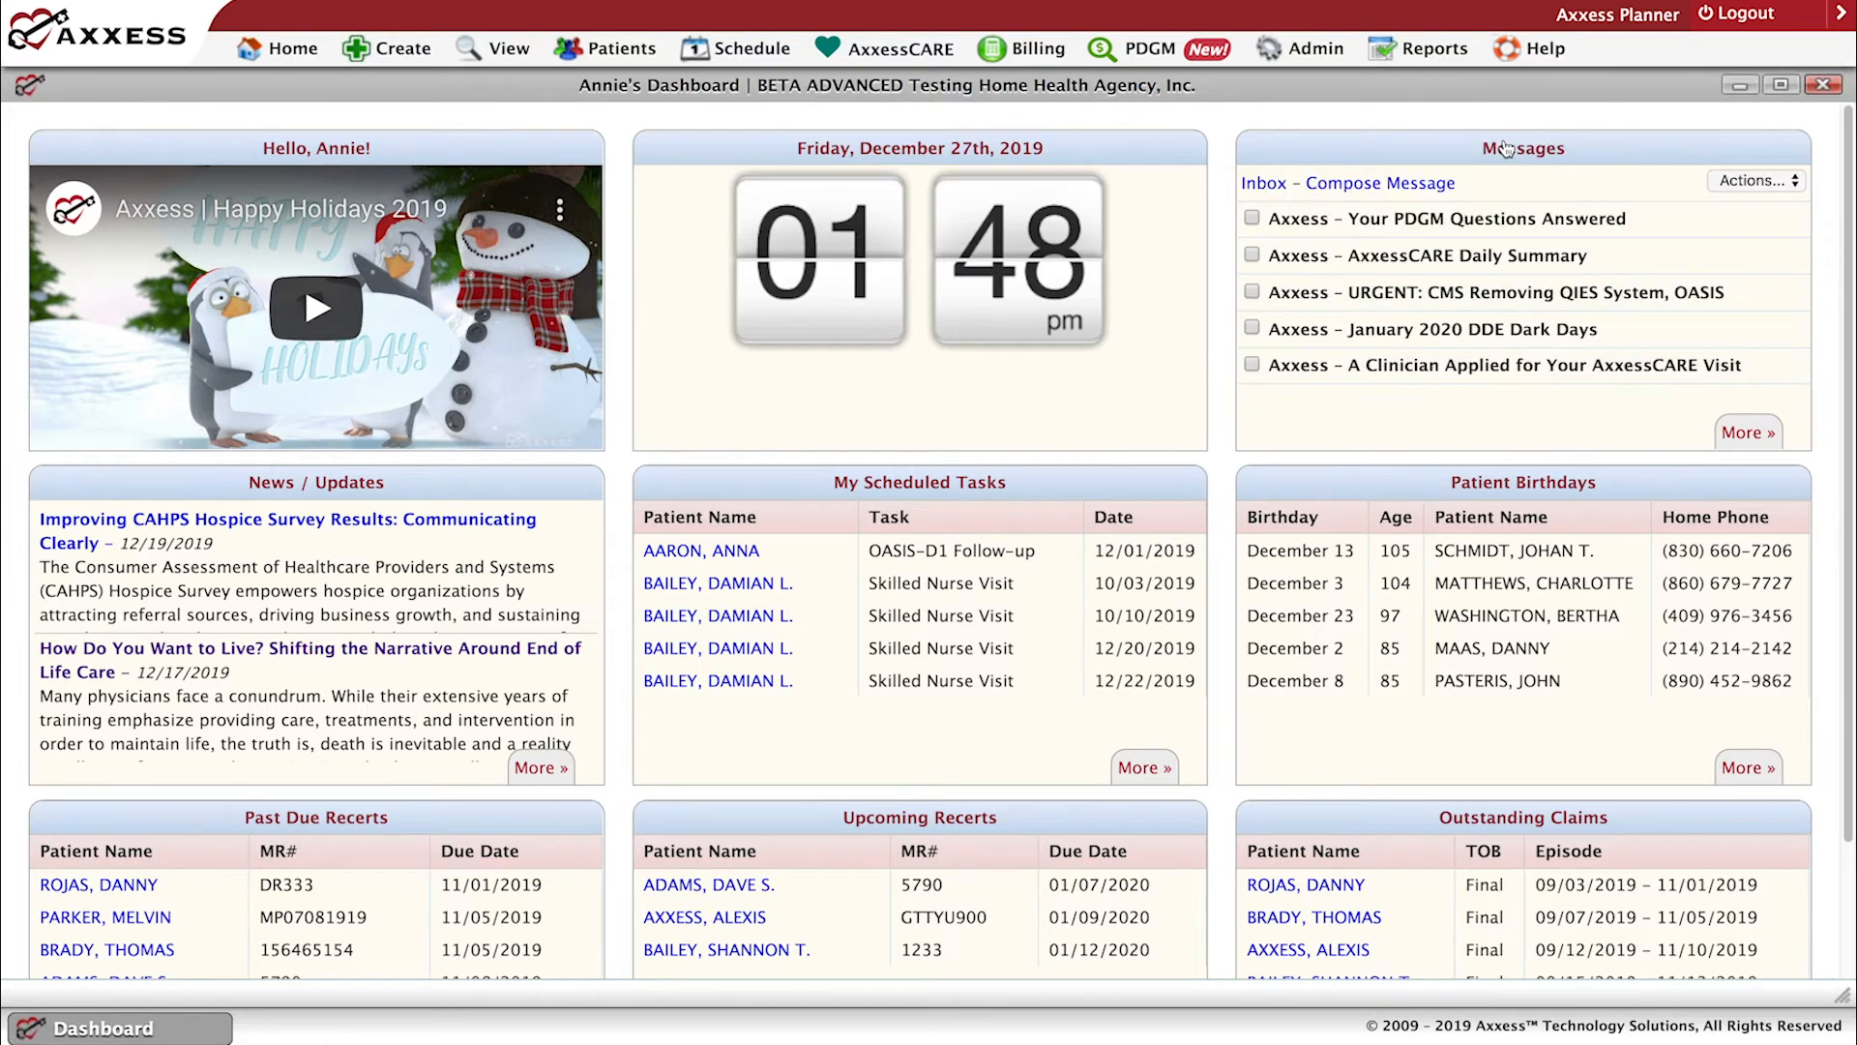
Open Recent Software Updates and read the 12/17/2019 article on the Visit/Task Type filter in Employee Visit History.
mouse_move(1548, 59)
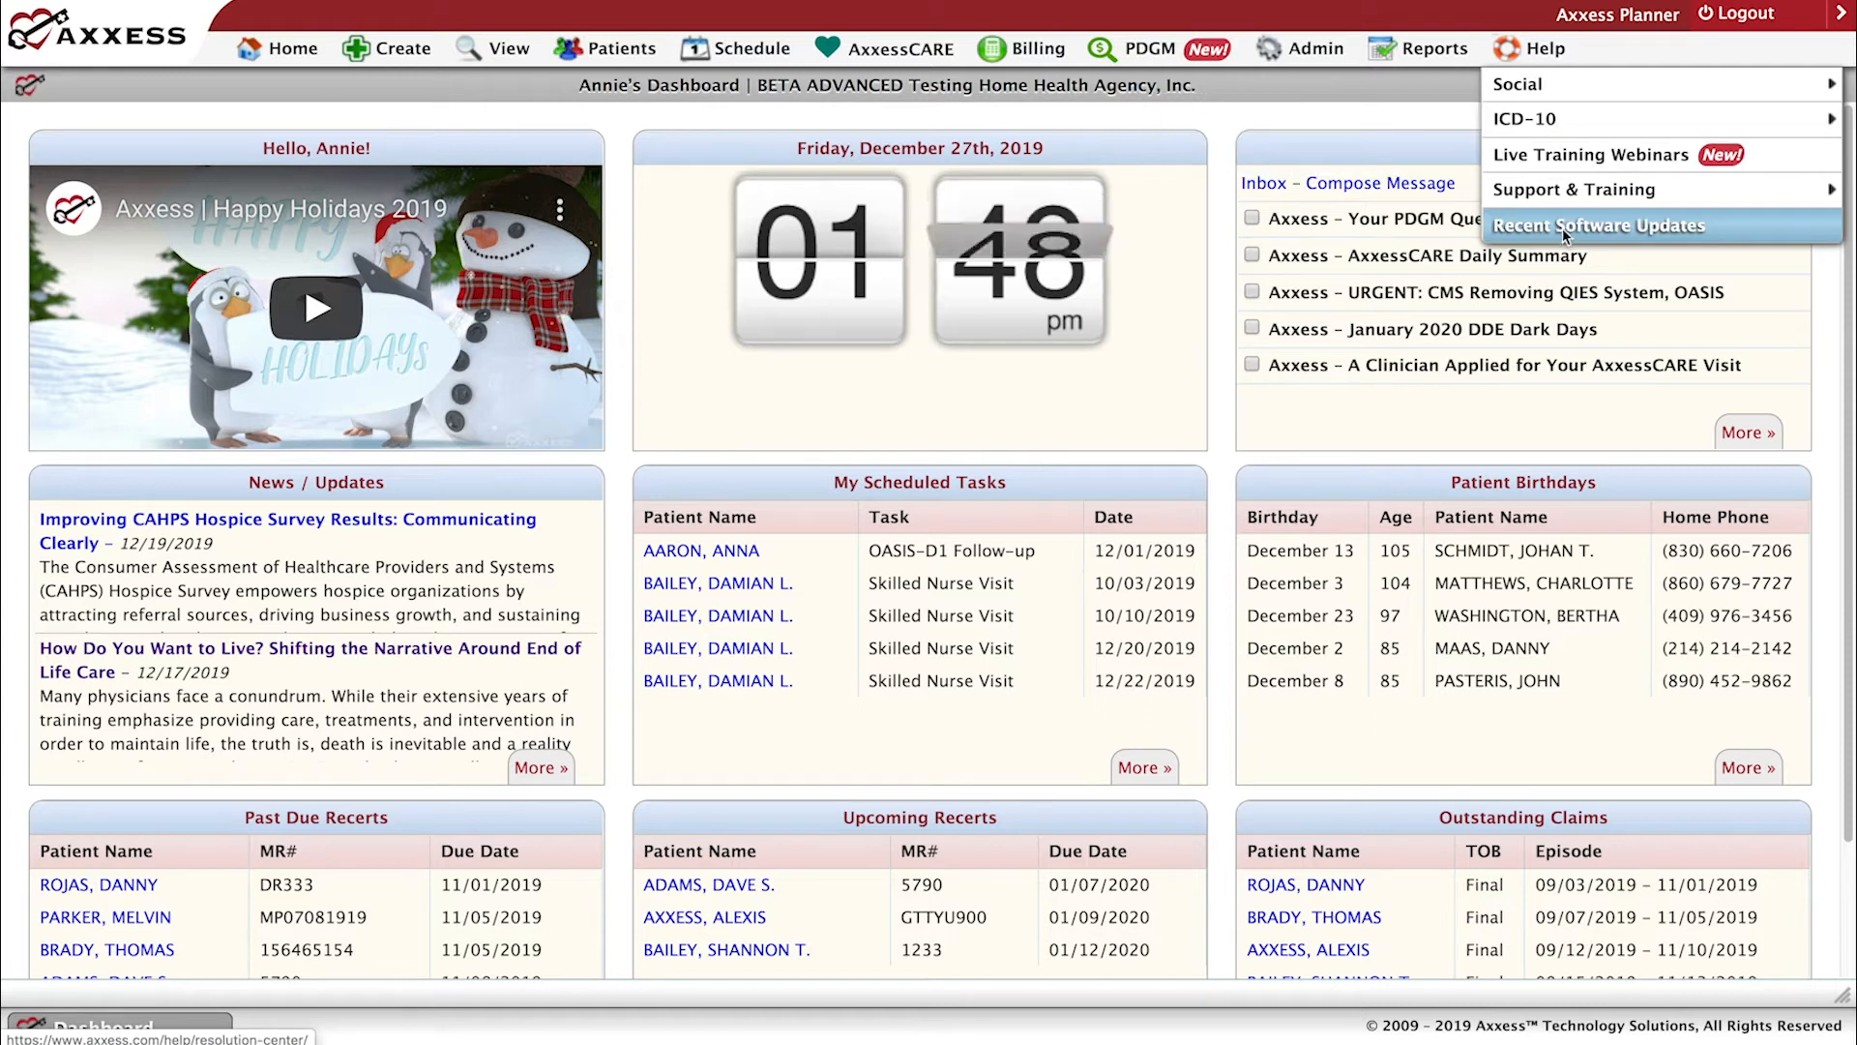
left_click(1563, 226)
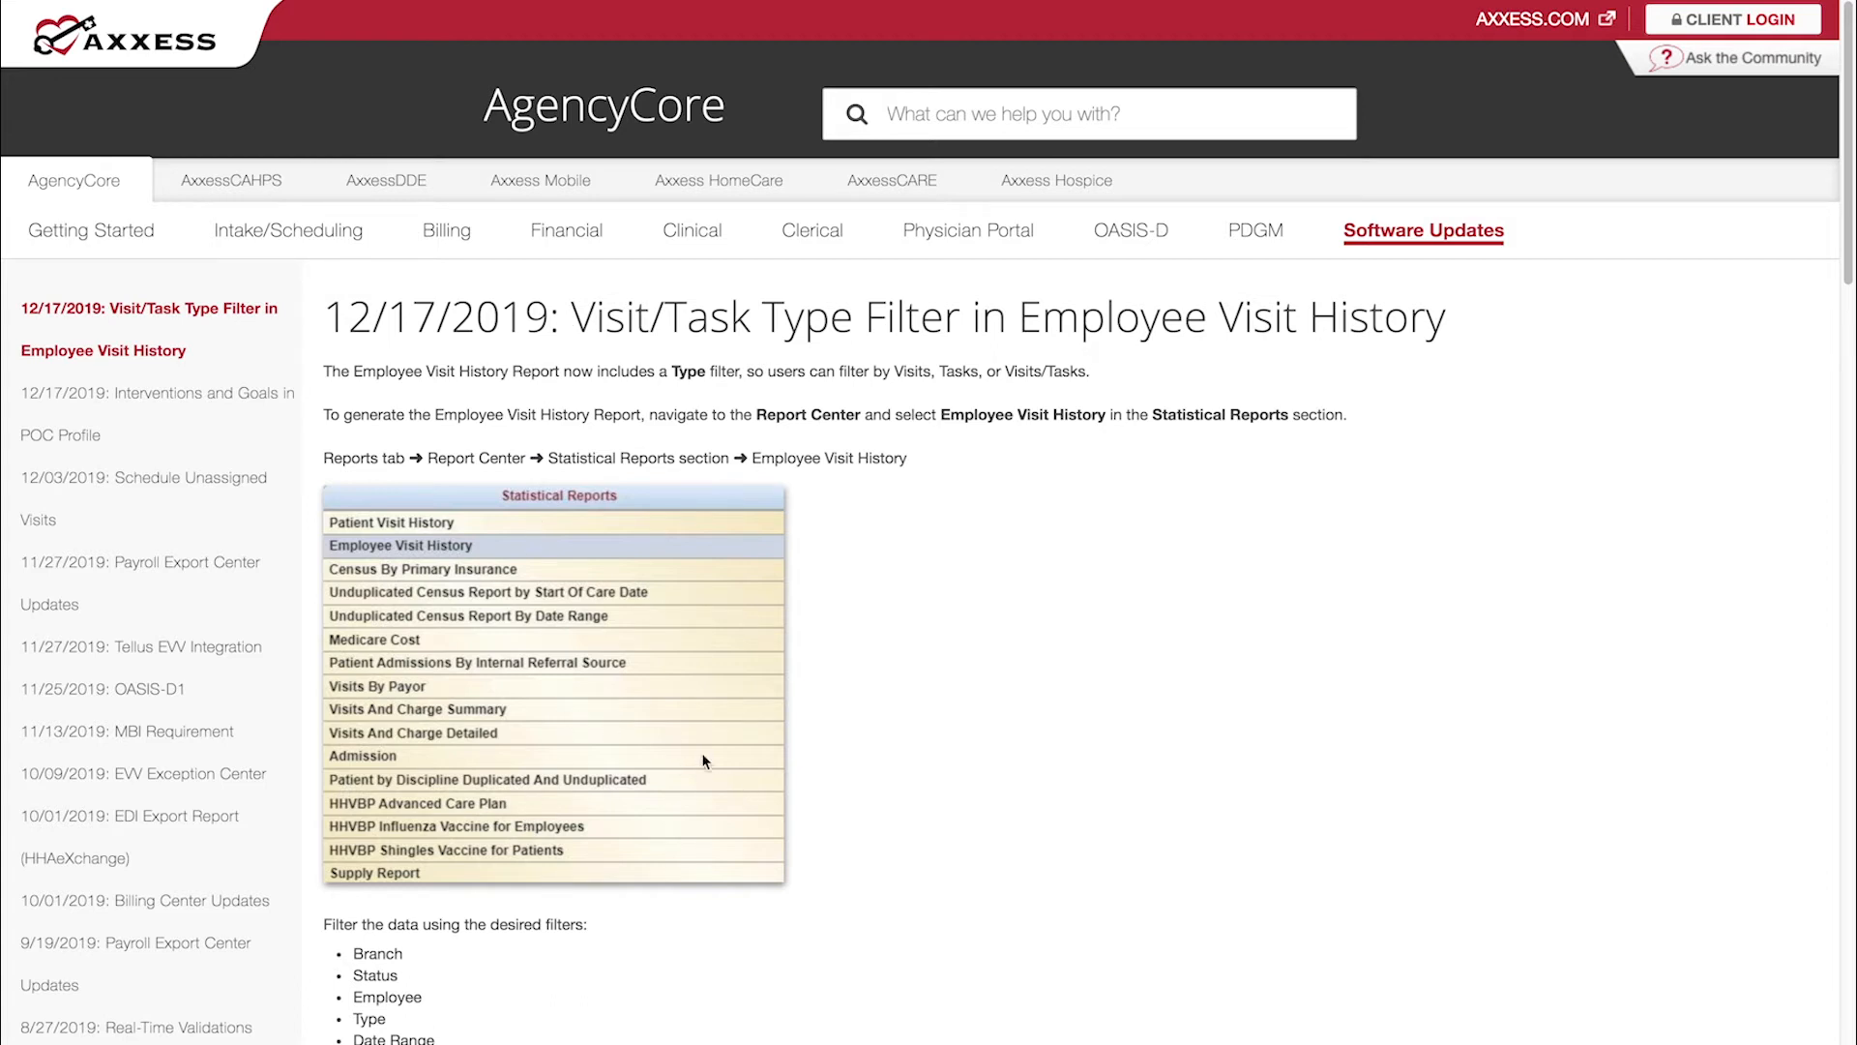
left_click_drag(1846, 267, 1846, 410)
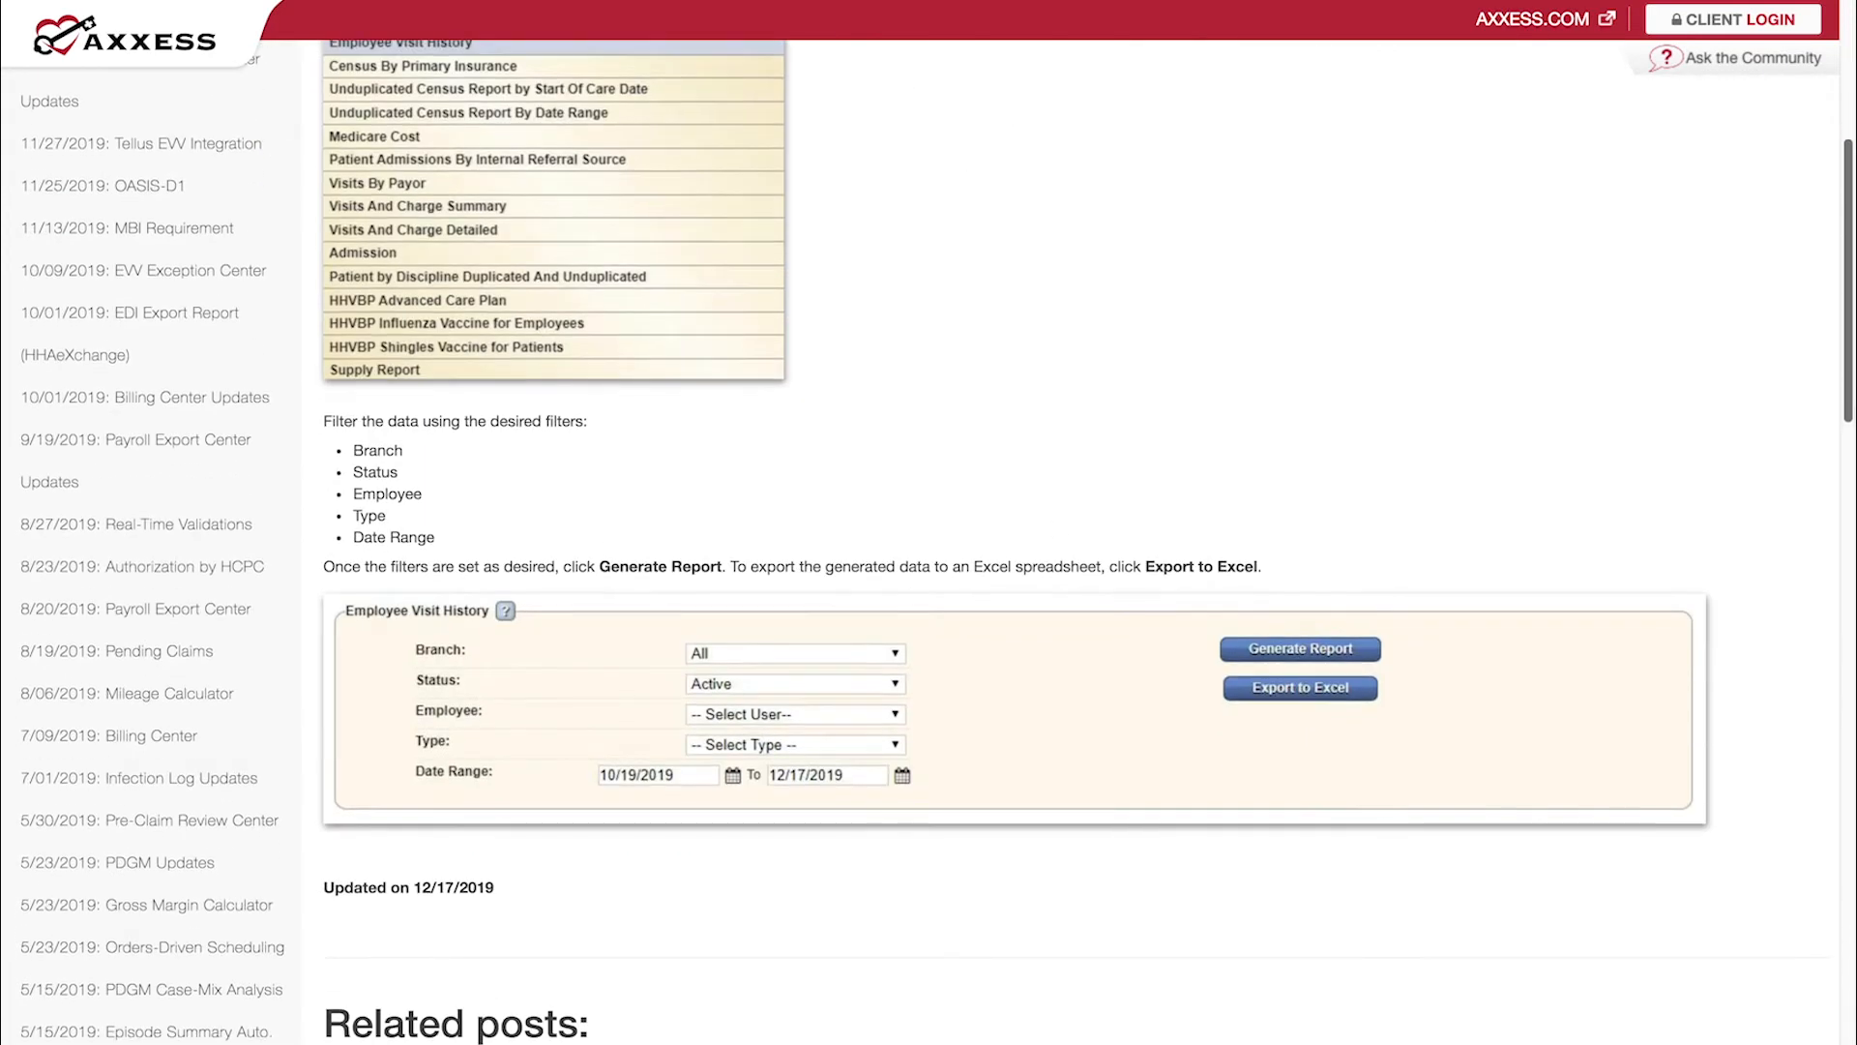
scroll(1219, 541, "down", 3)
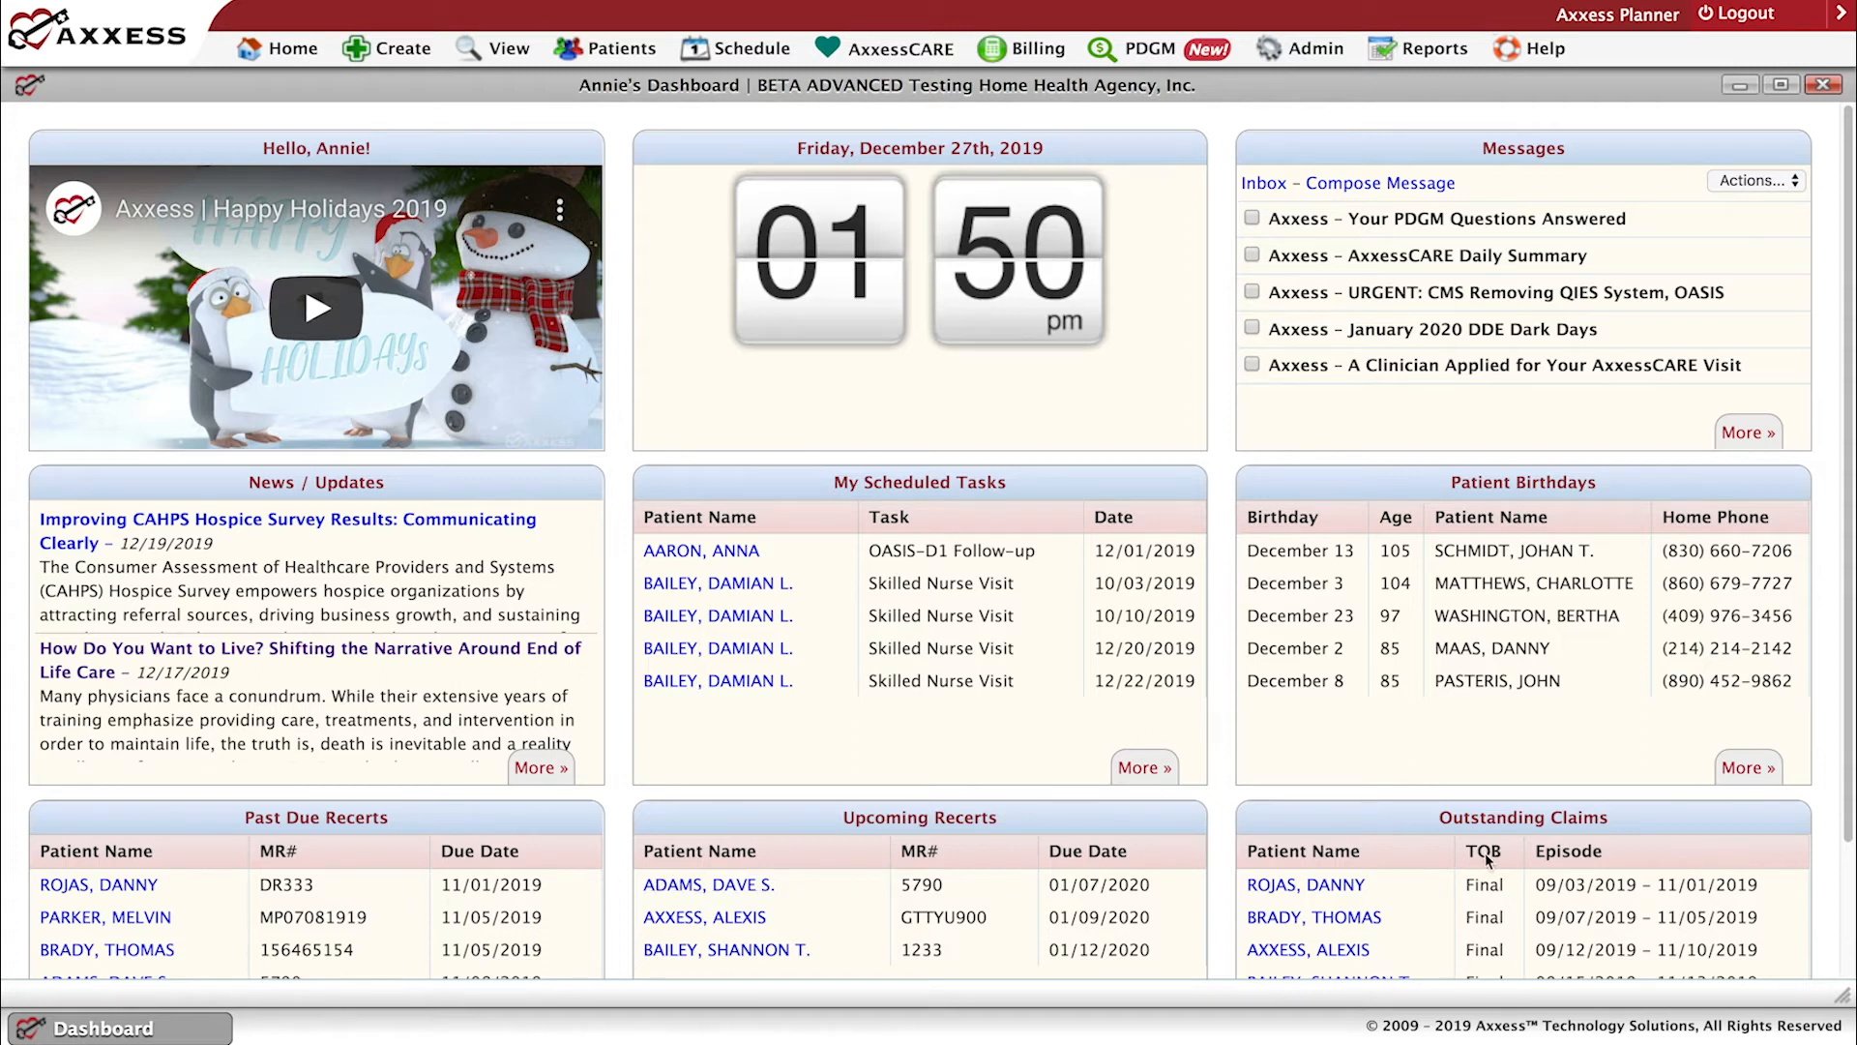
Review the dashboard's Past Due Recerts, Upcoming Recerts and Outstanding Claims sections.
scroll(1840, 783, "down", 3)
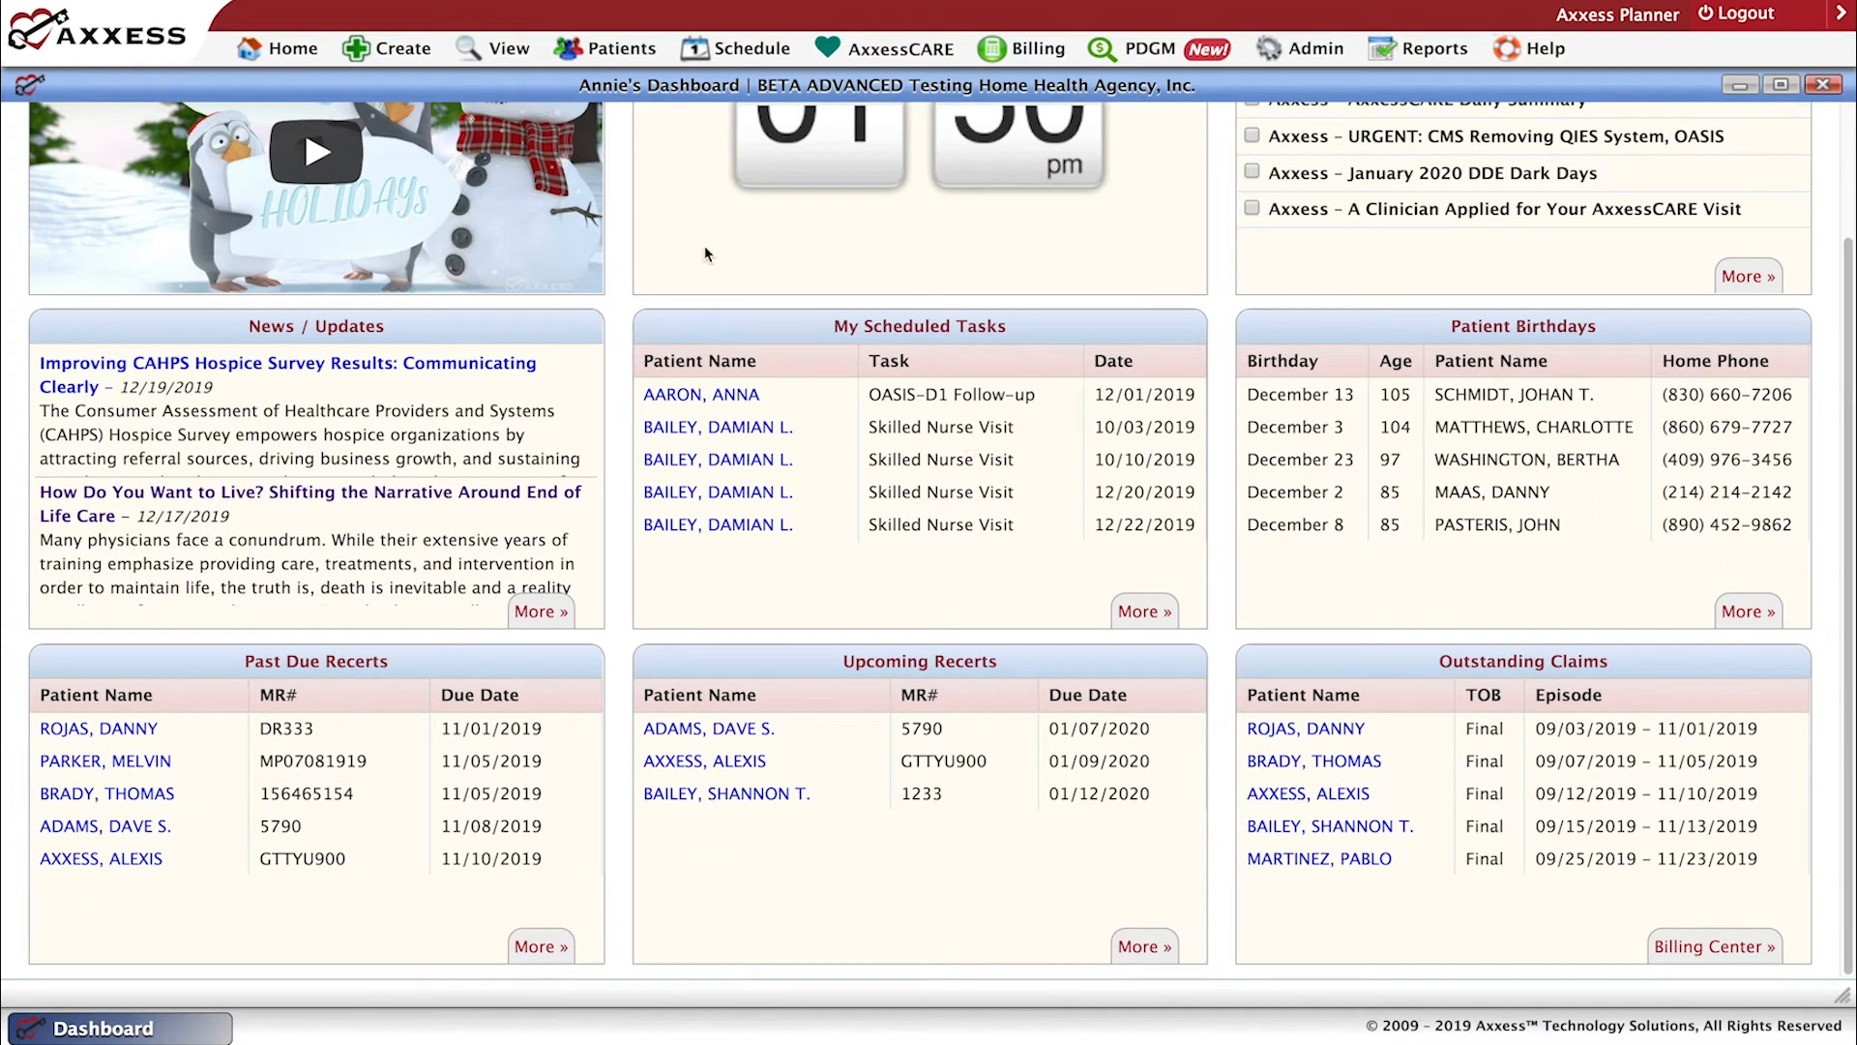
scroll(705, 253, "up", 3)
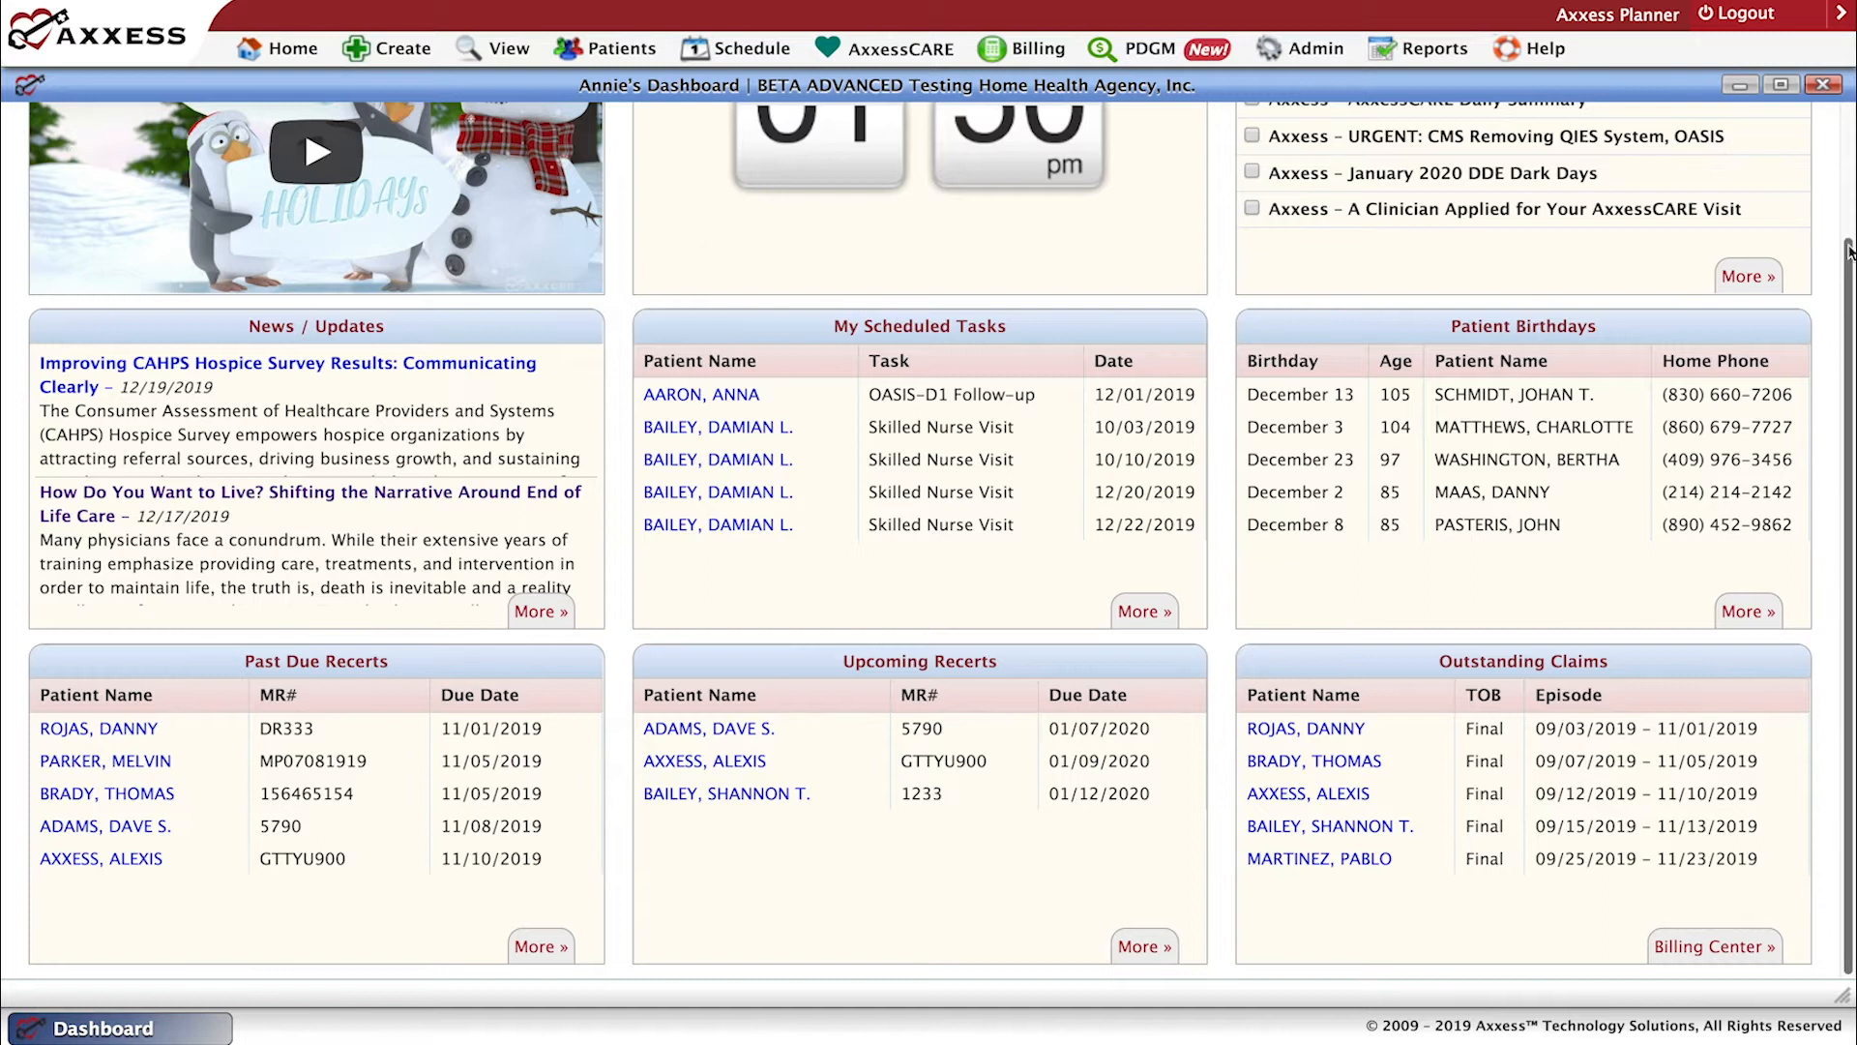
scroll(941, 538, "up", 2)
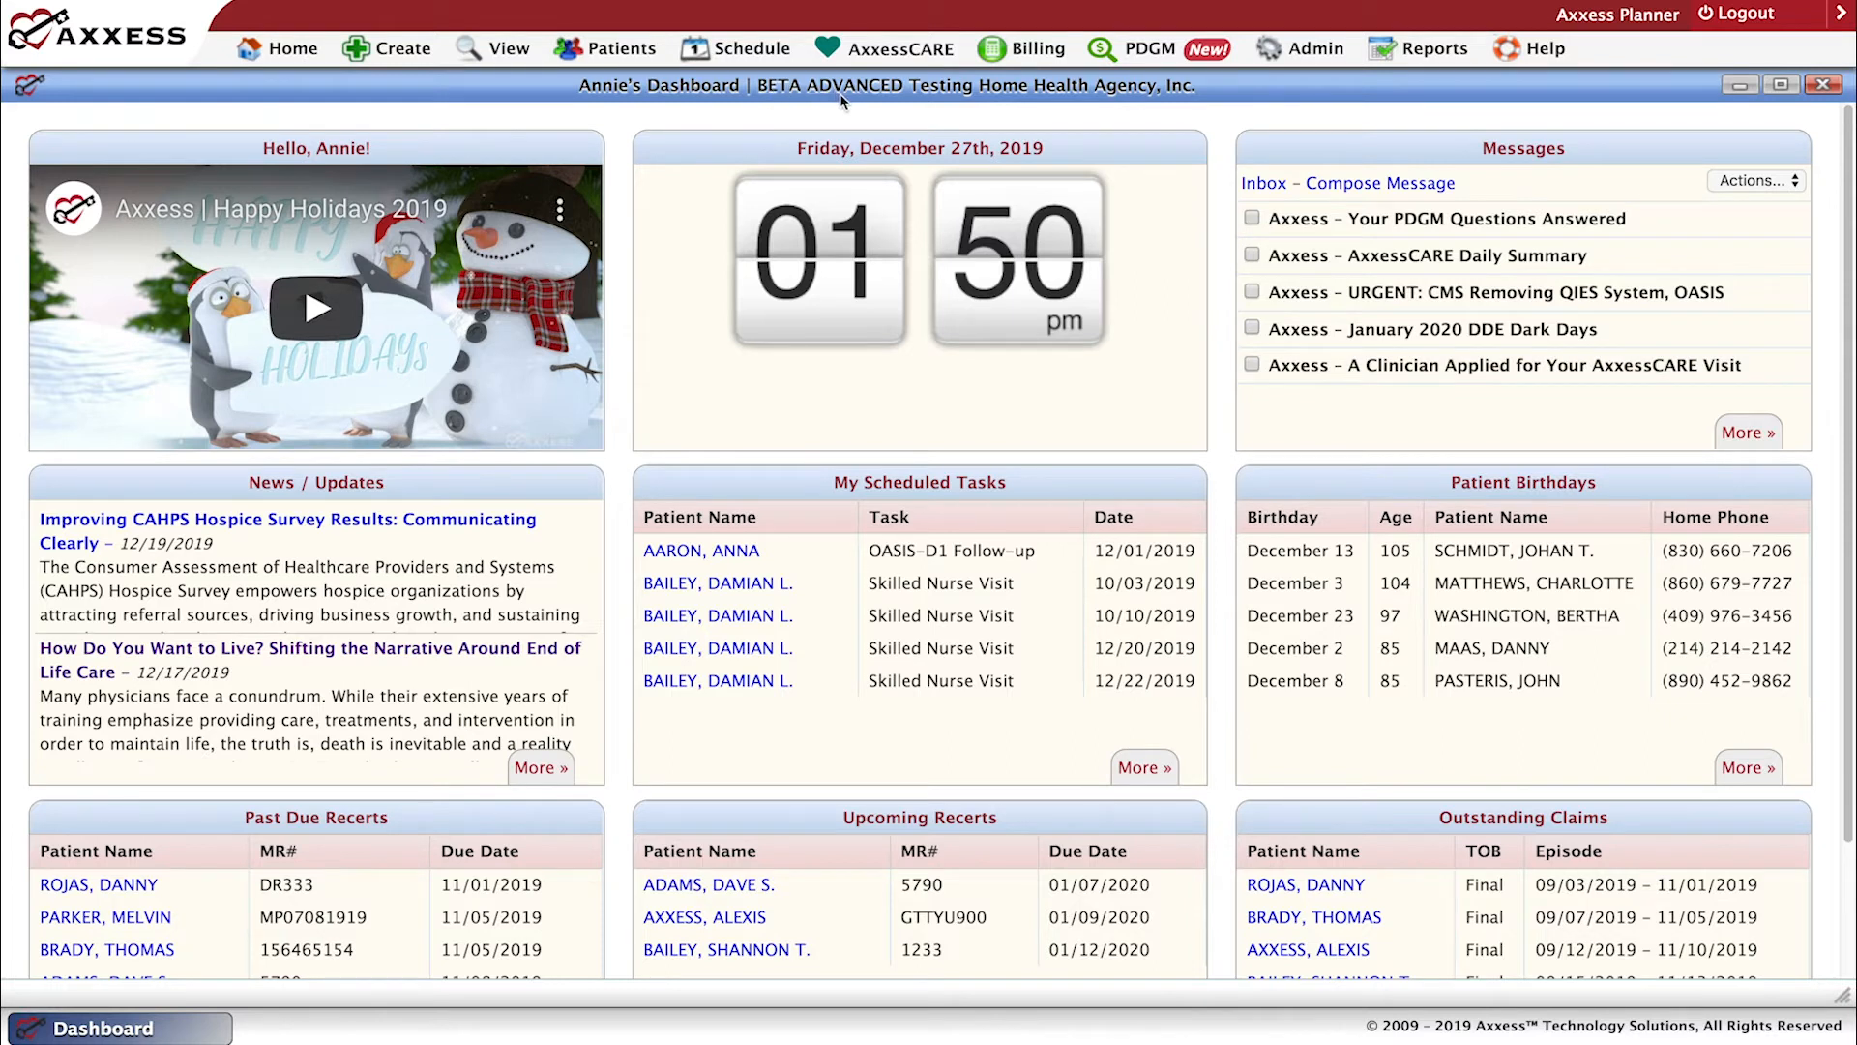
Open Patient Charts, find the active patient by first name, and maximize the chart window.
mouse_move(620, 53)
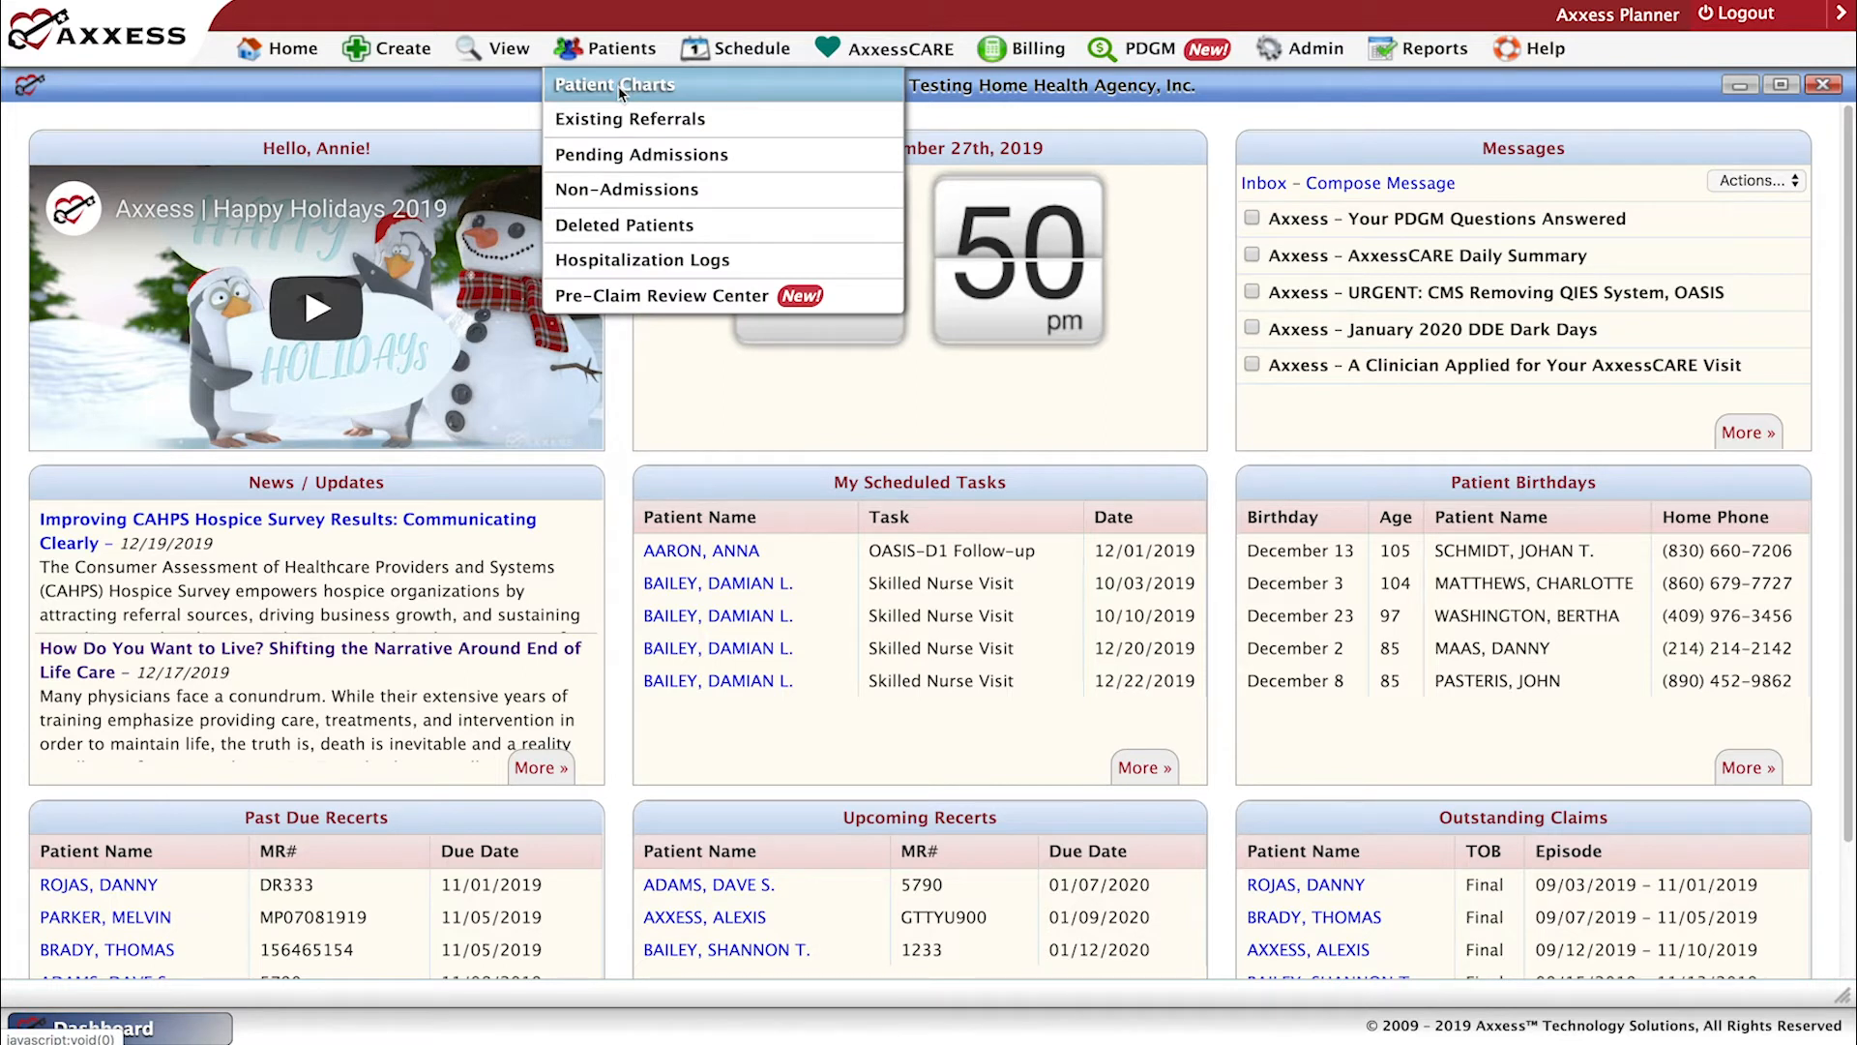
left_click(620, 87)
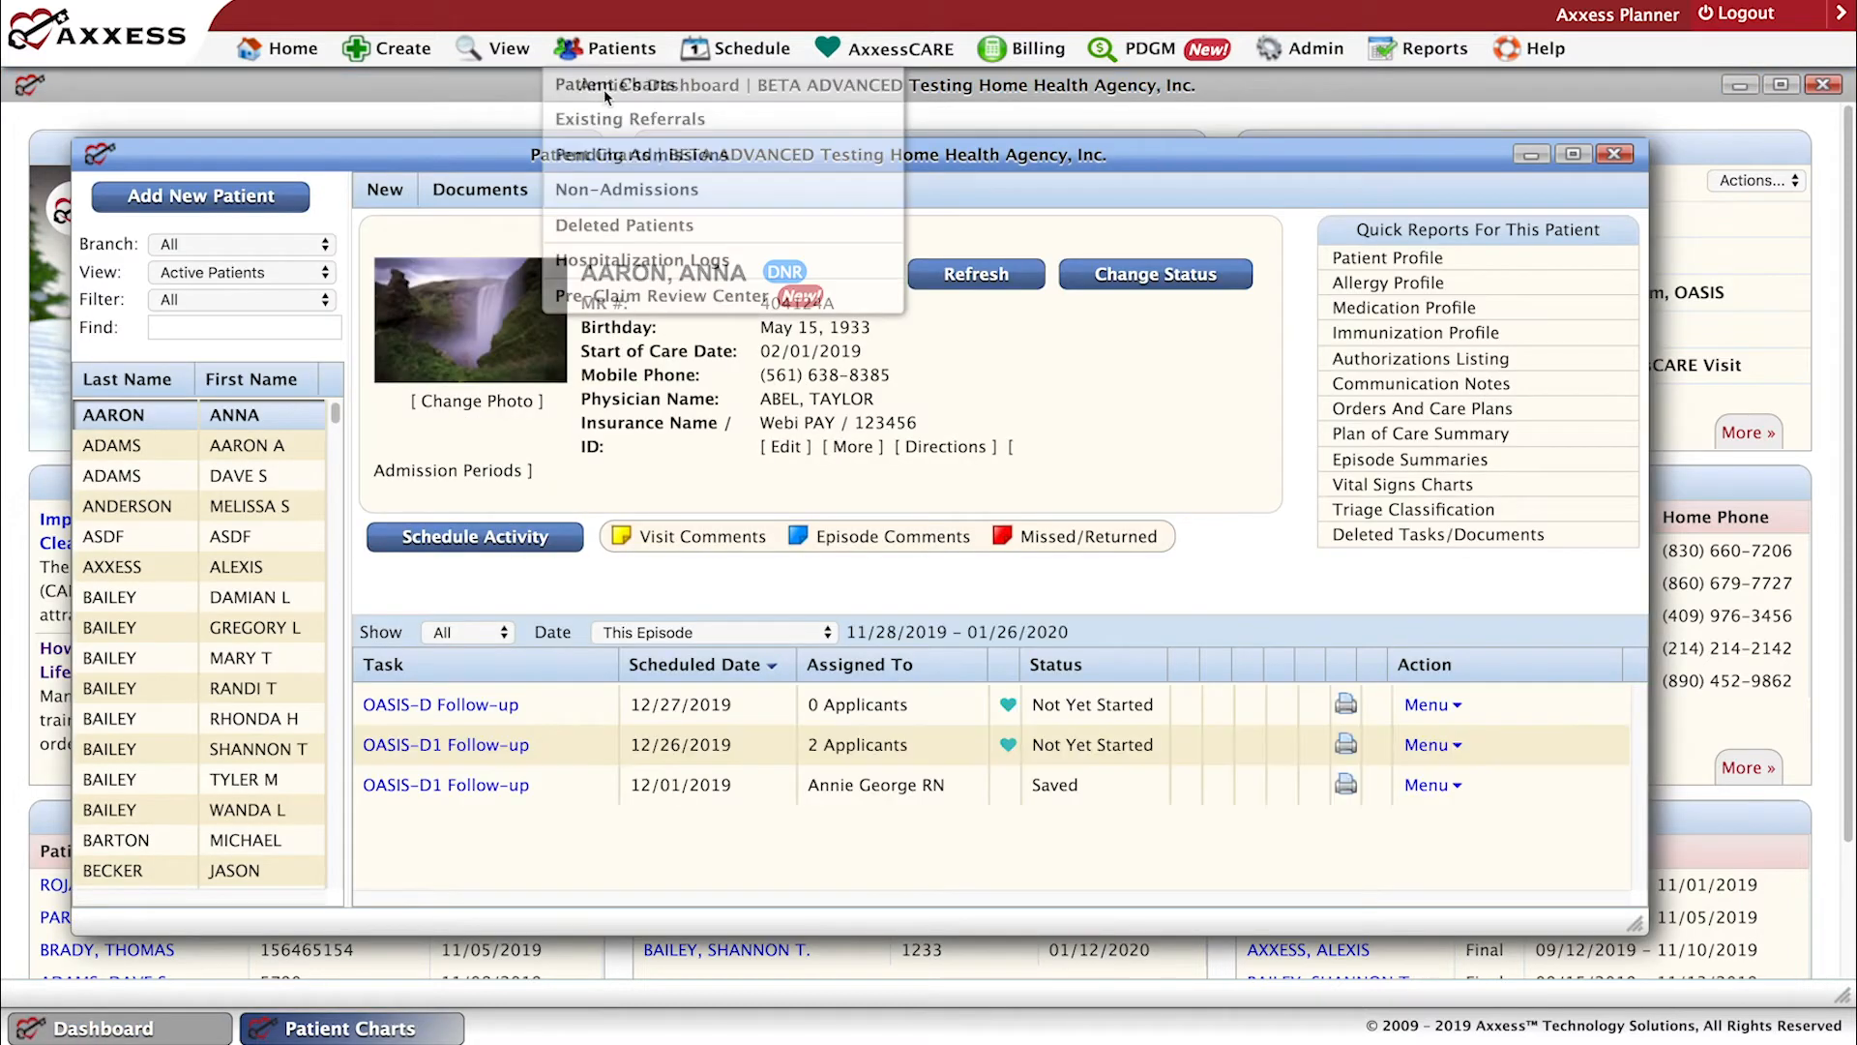
left_click(248, 329)
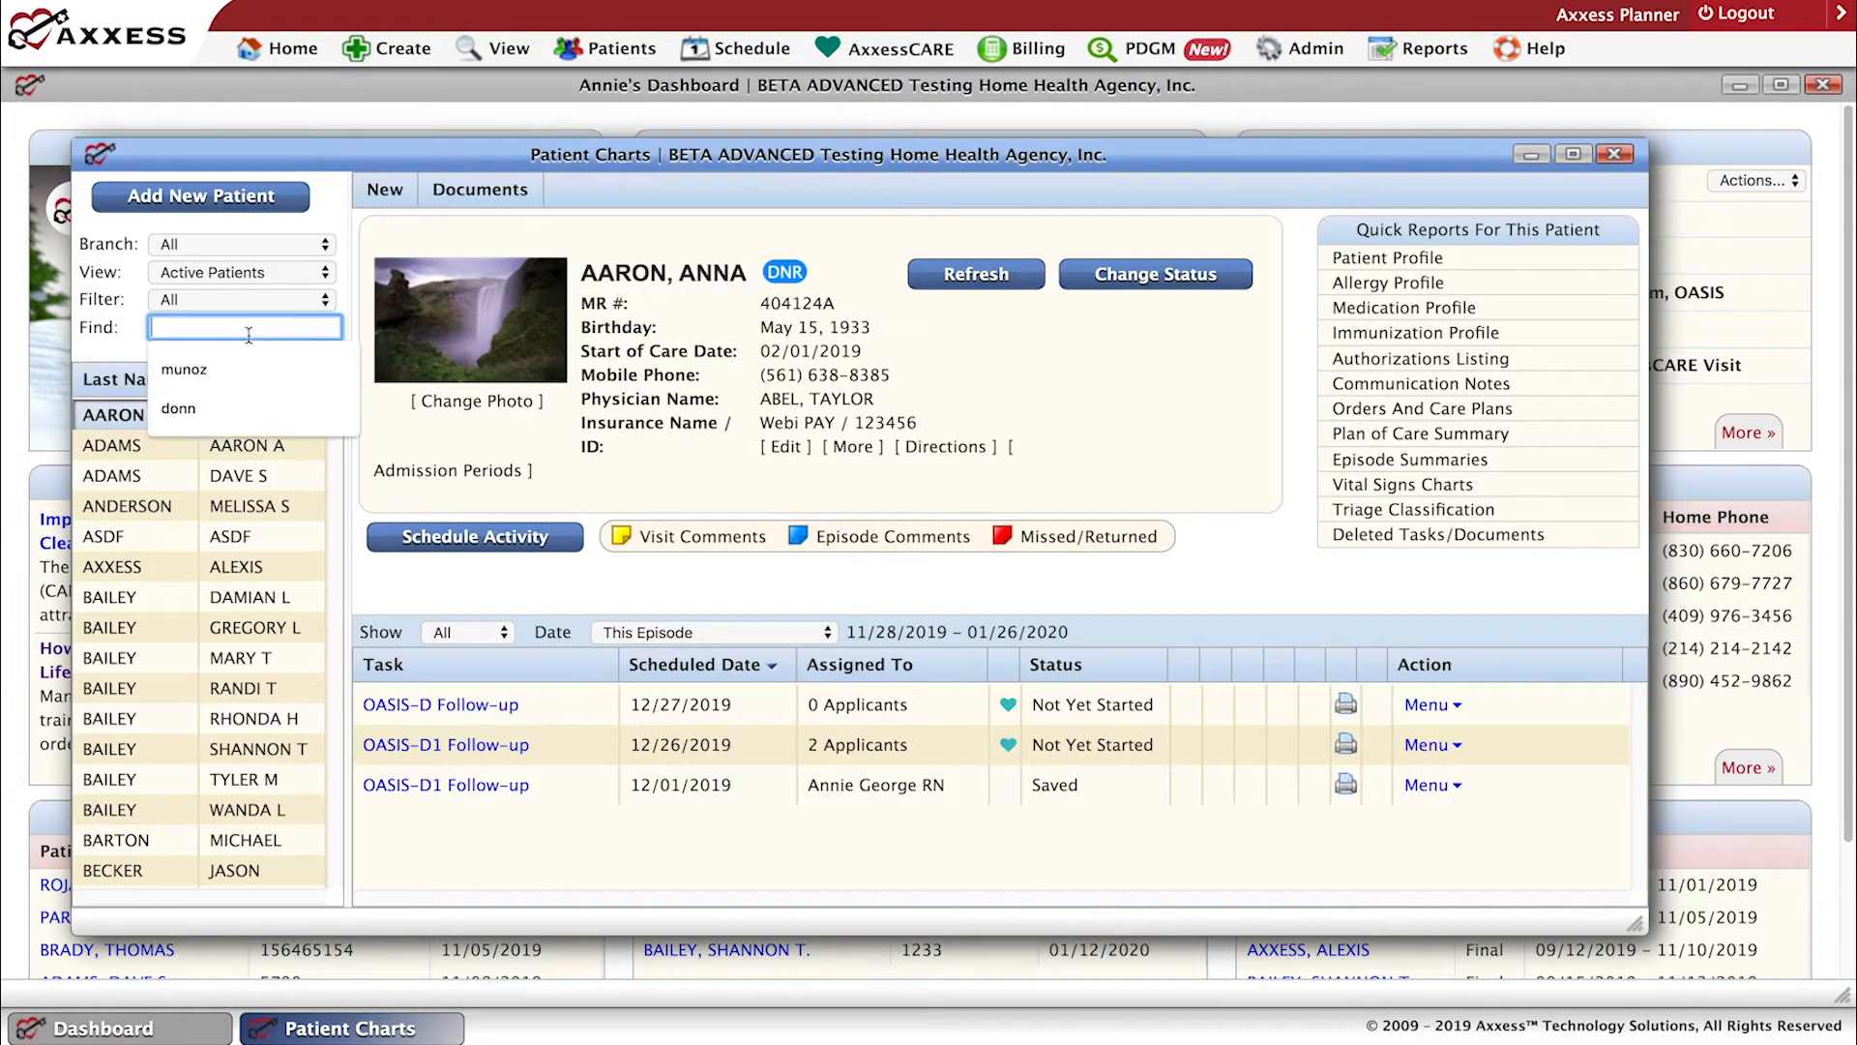
type("damia")
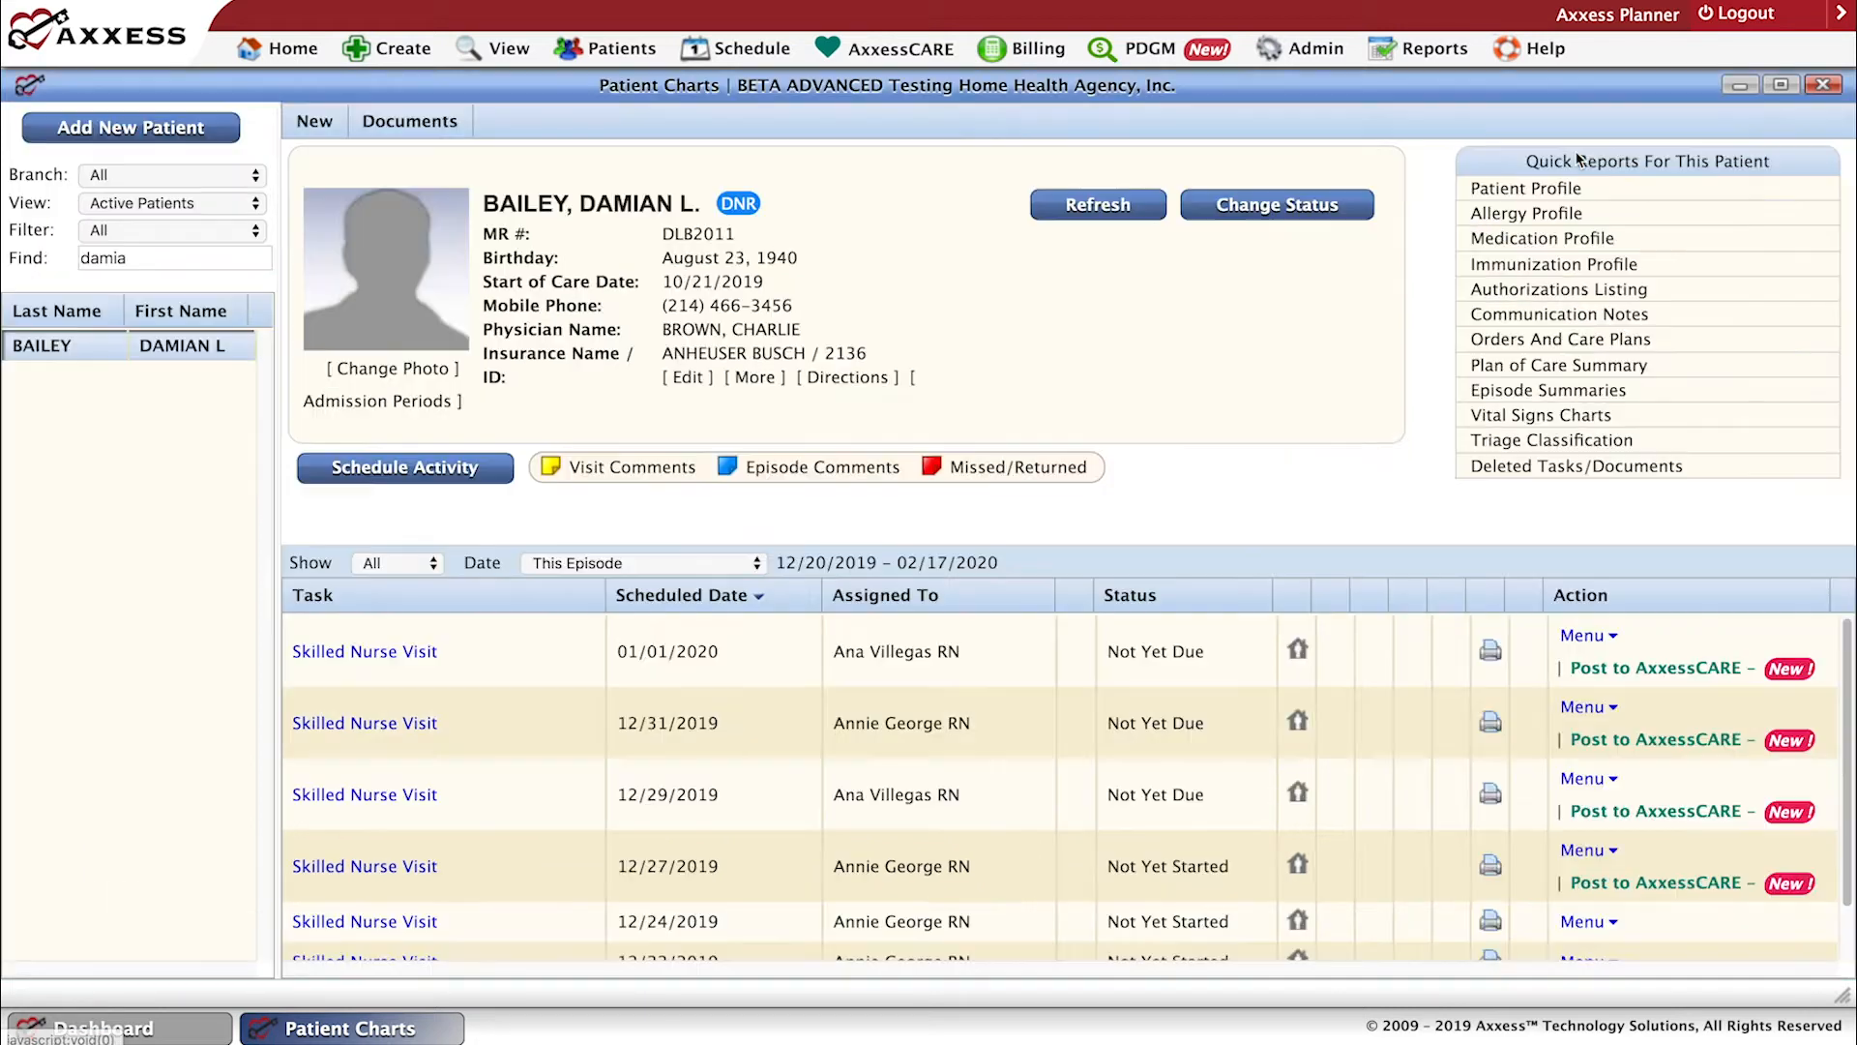
left_click(1574, 155)
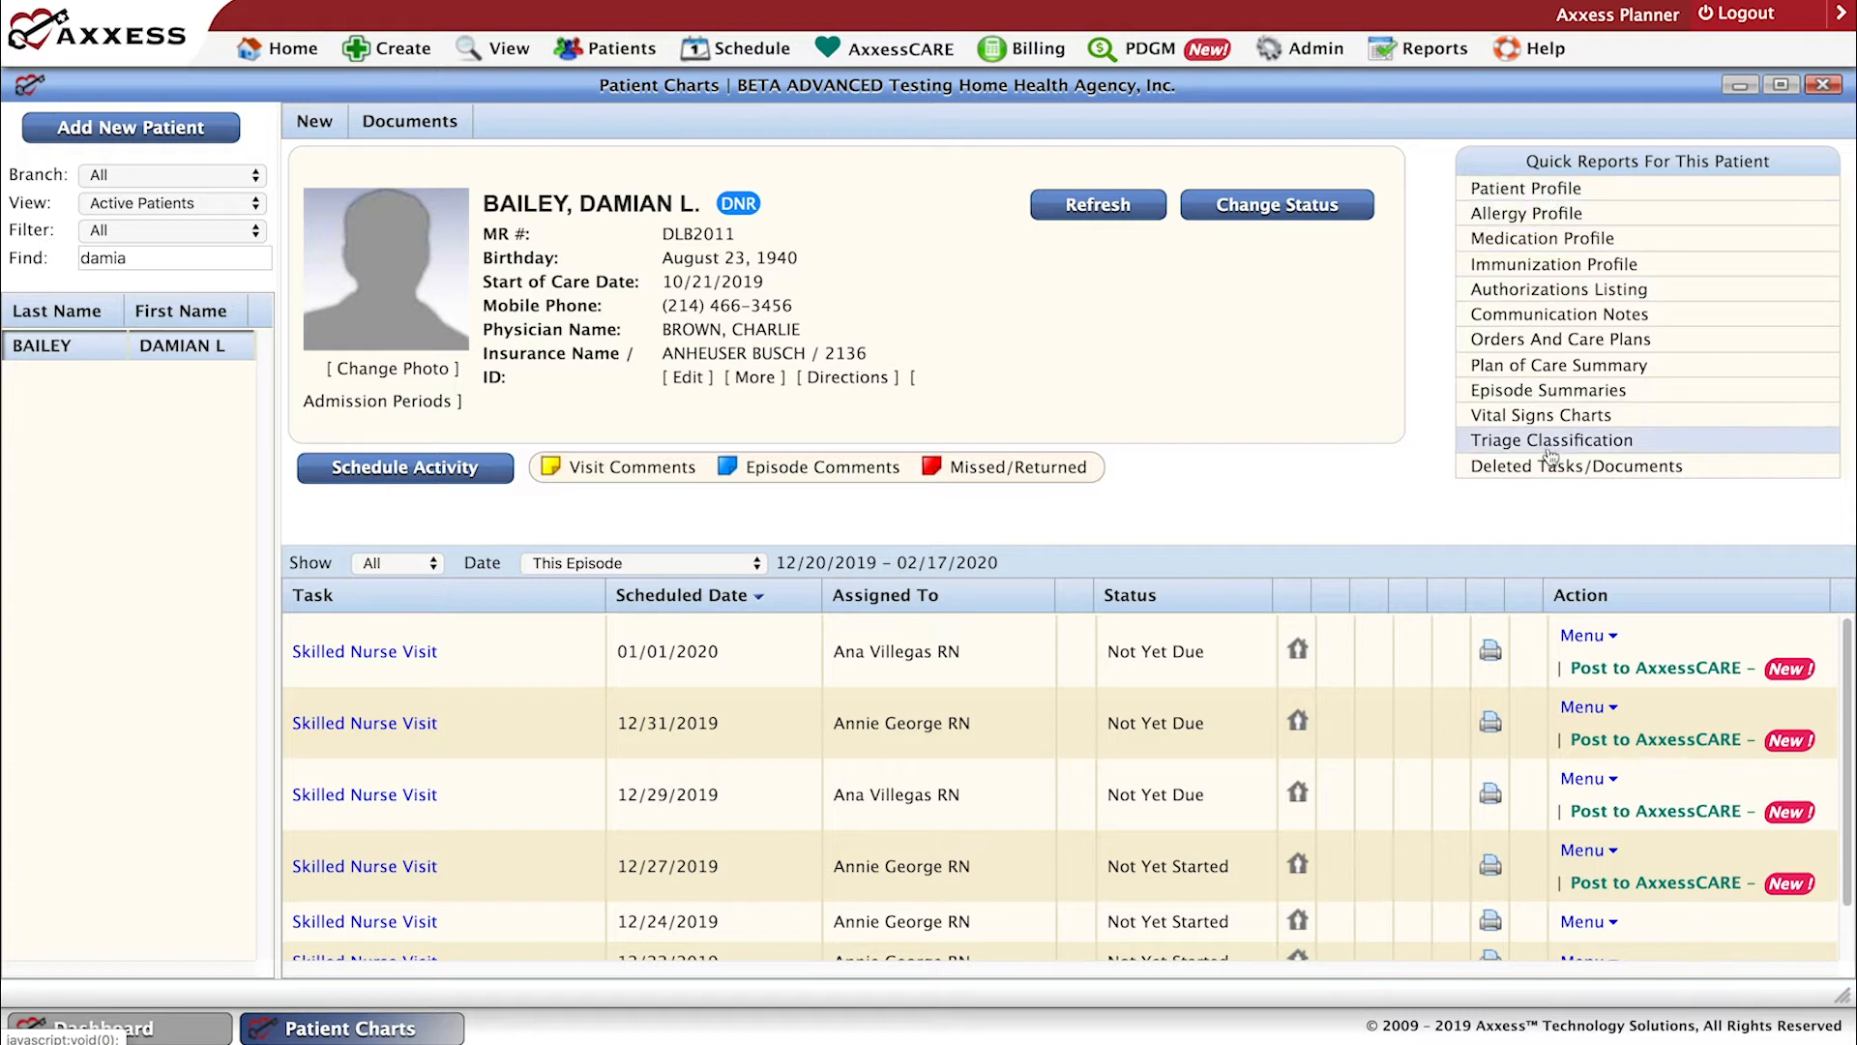
Open the Patient Profile report for this patient and read through both pages, including referral and emergency preparedness information.
left_click(1526, 197)
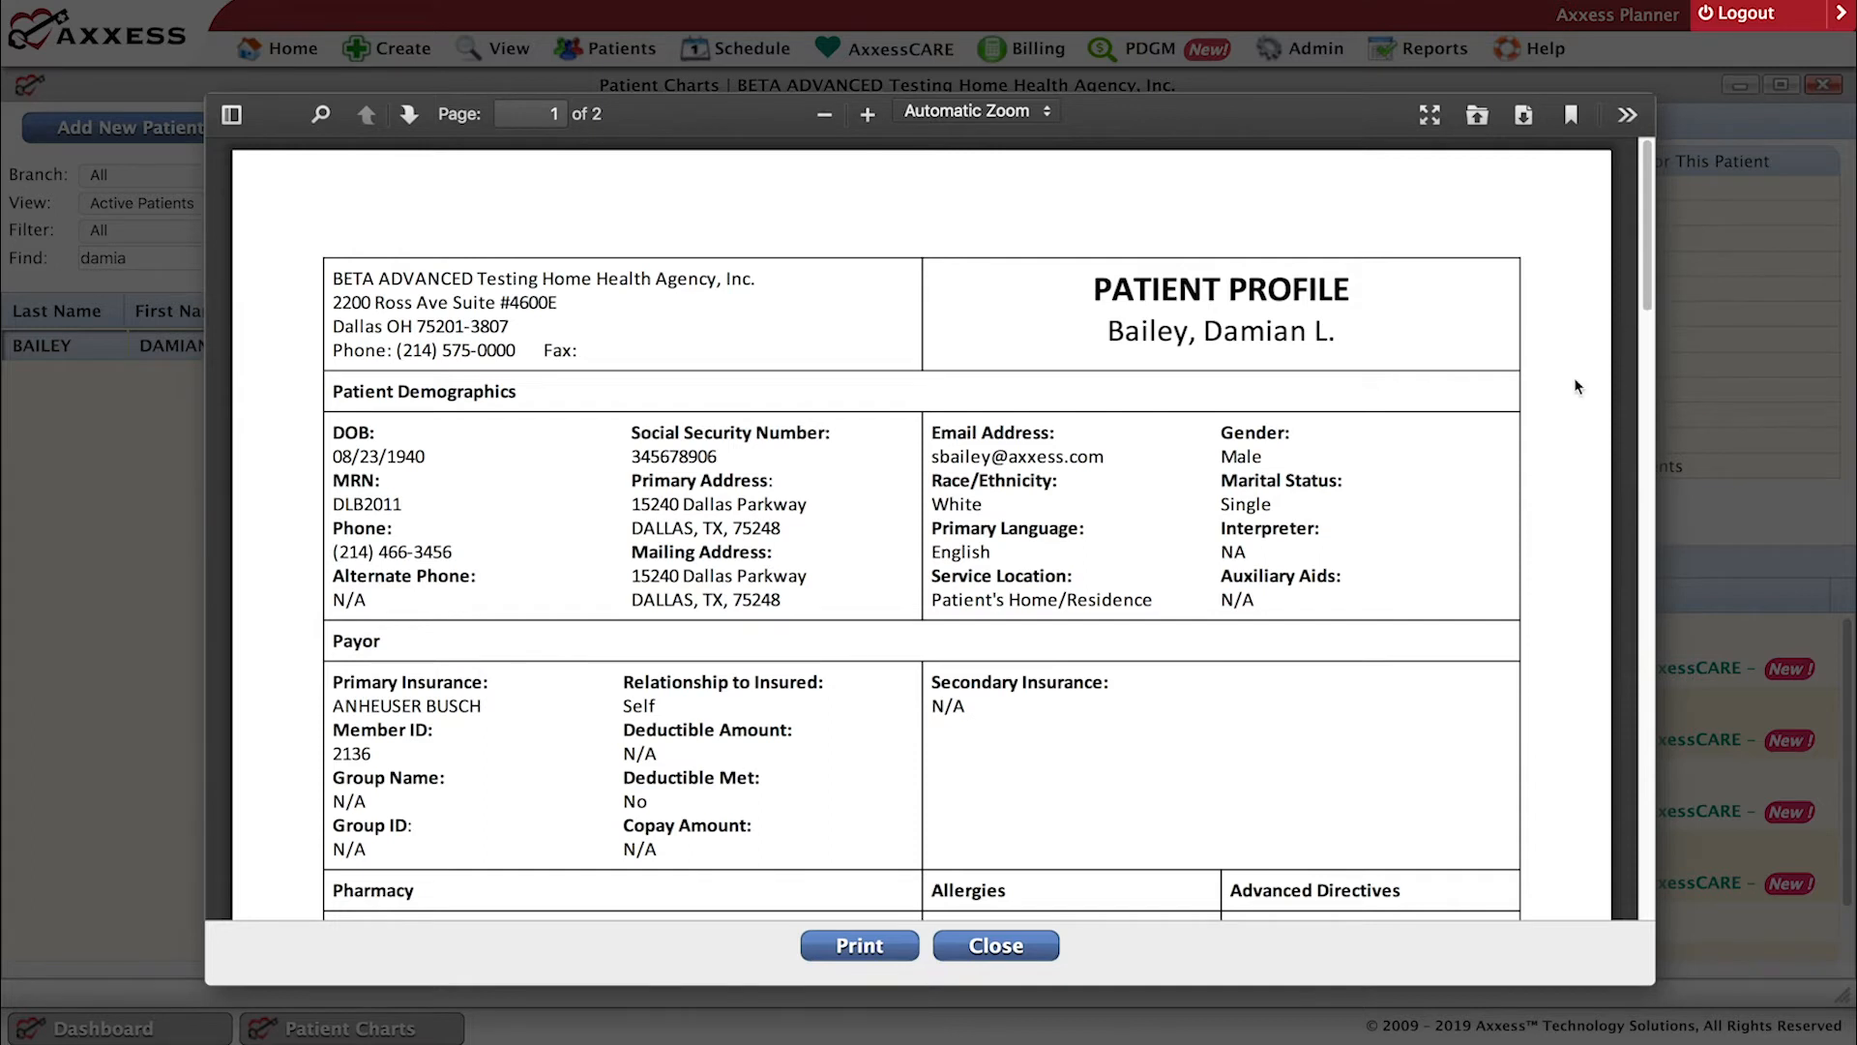
scroll(1536, 445, "down", 15)
scroll(1534, 443, "down", 5)
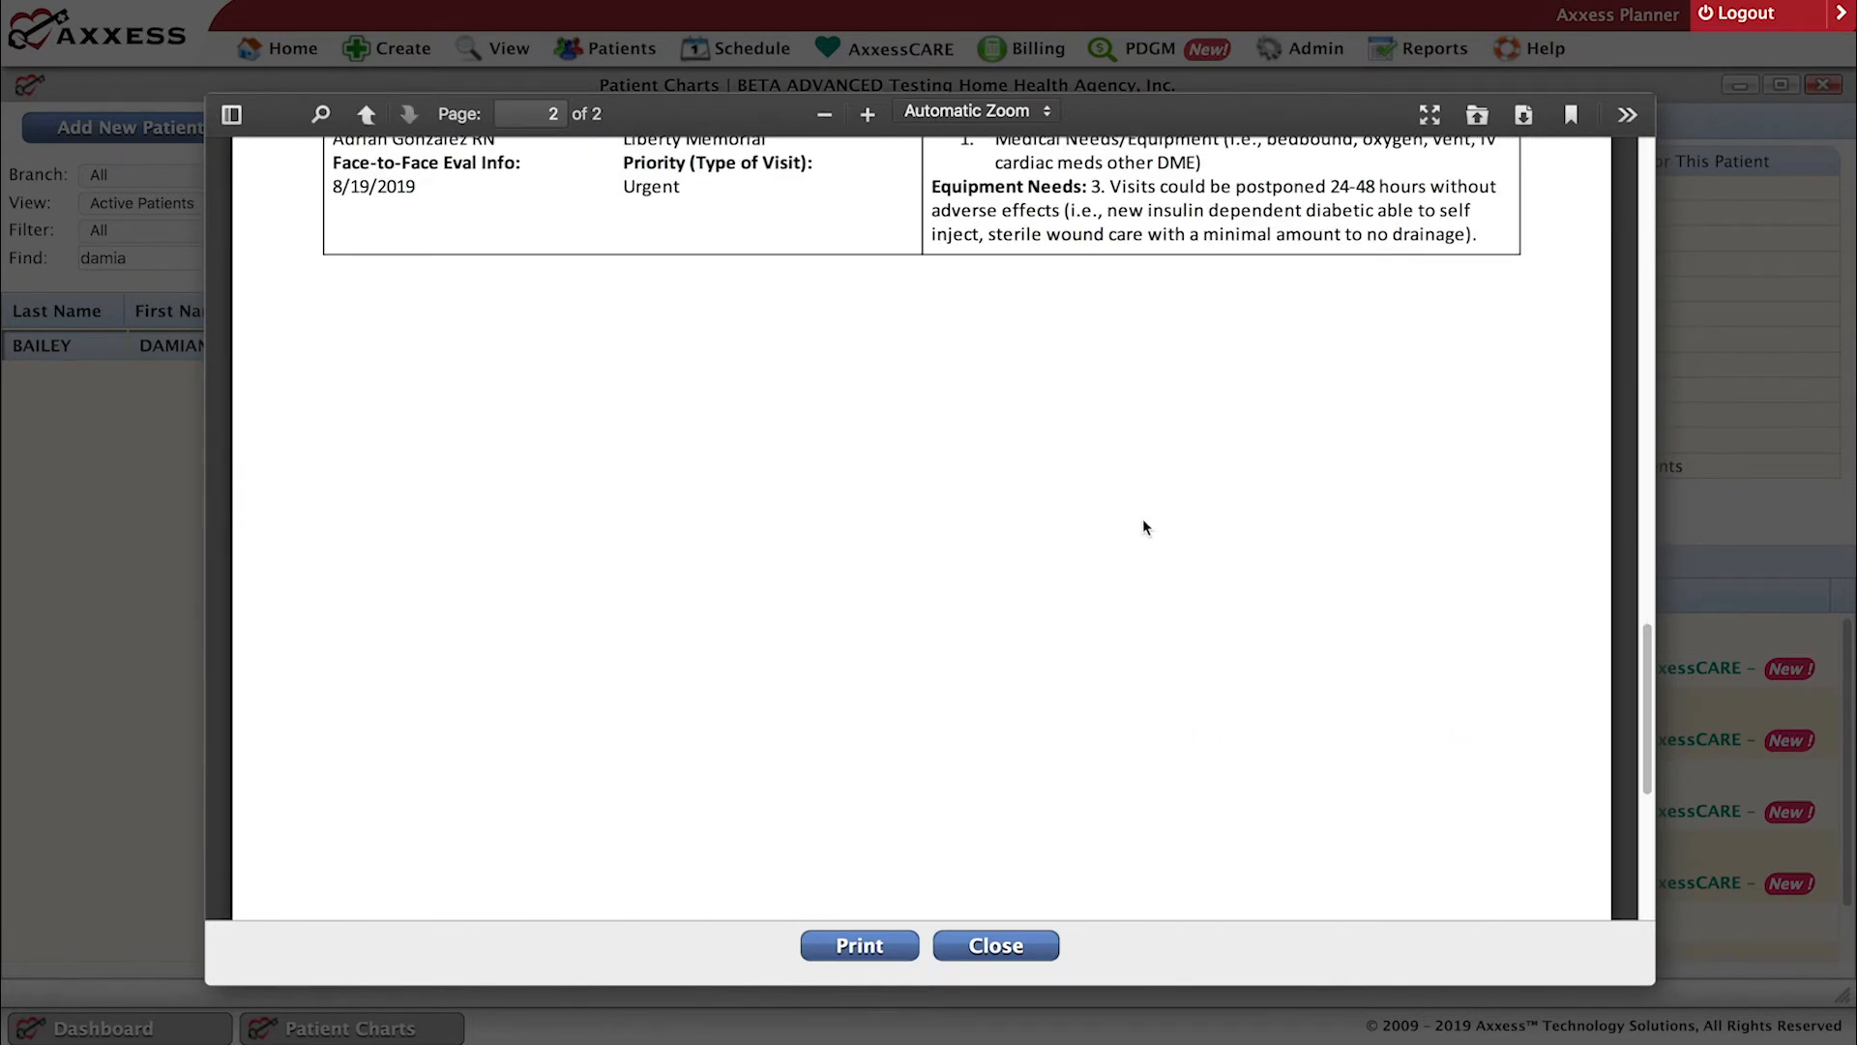
scroll(1145, 524, "down", 1)
scroll(1149, 534, "up", 8)
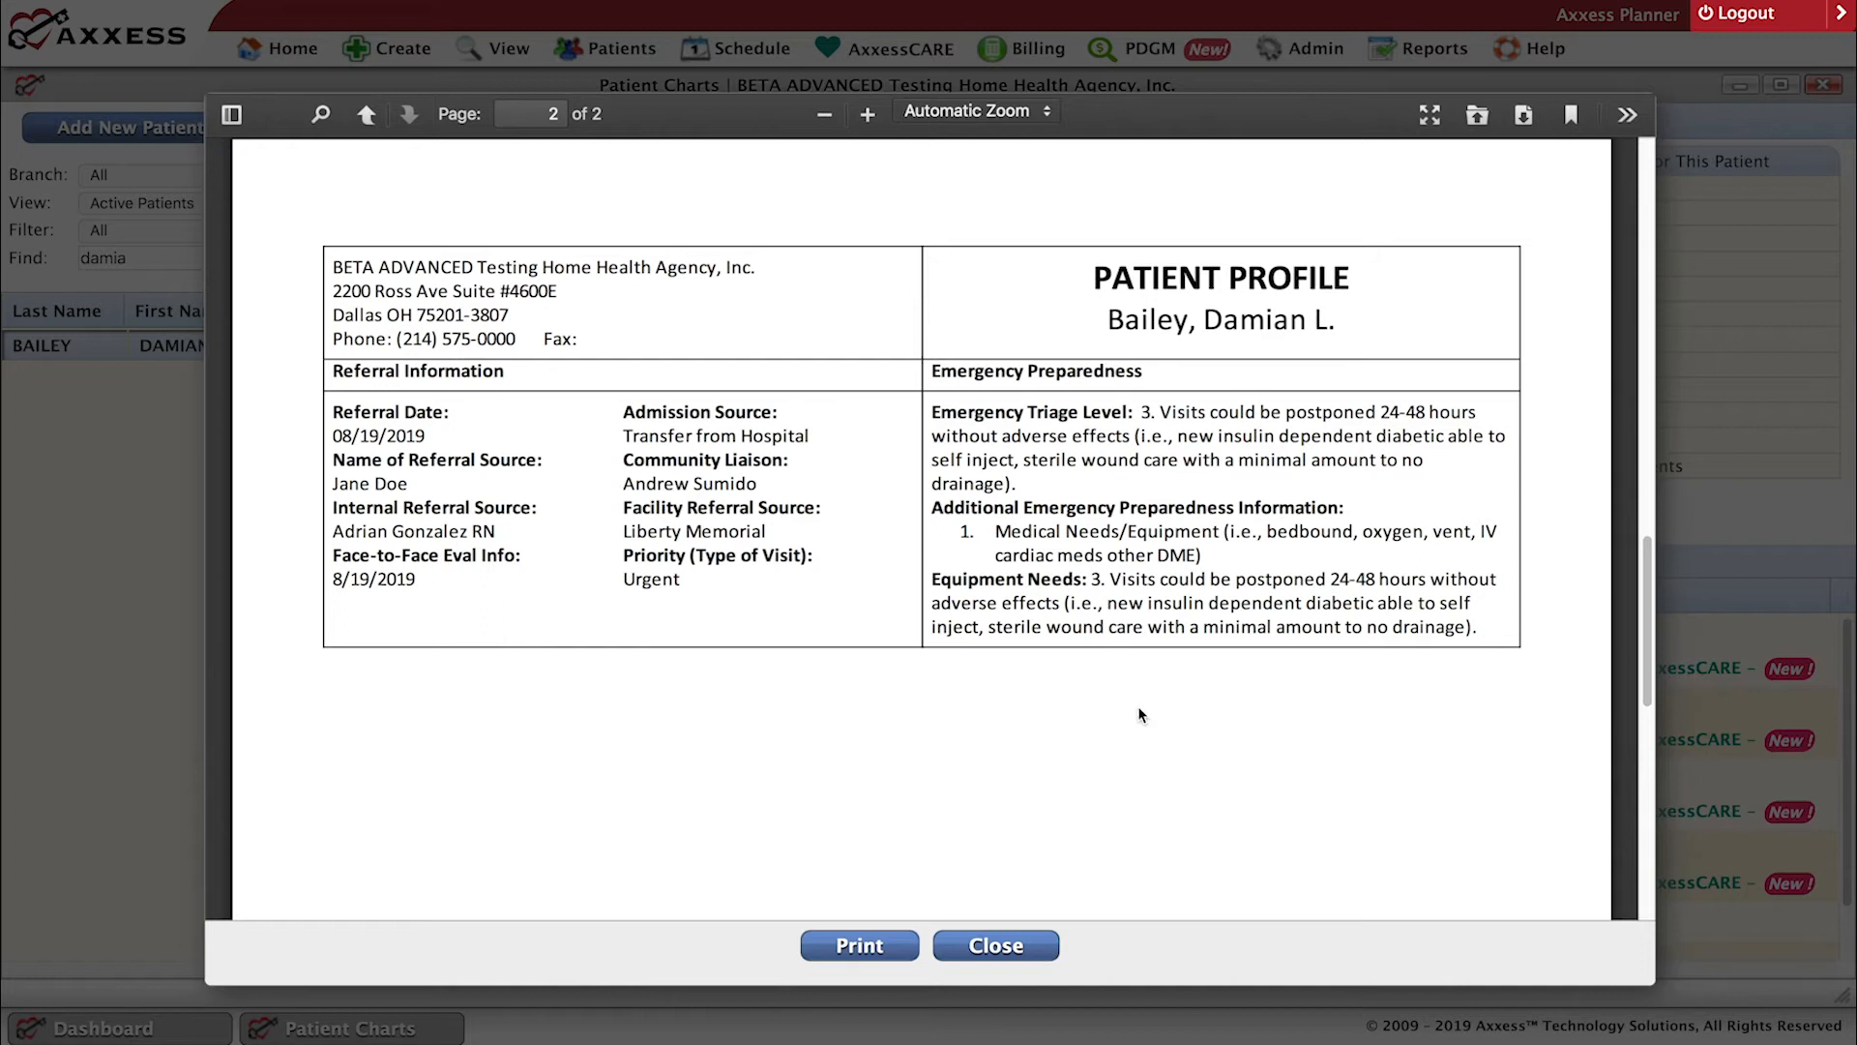
scroll(1064, 677, "down", 5)
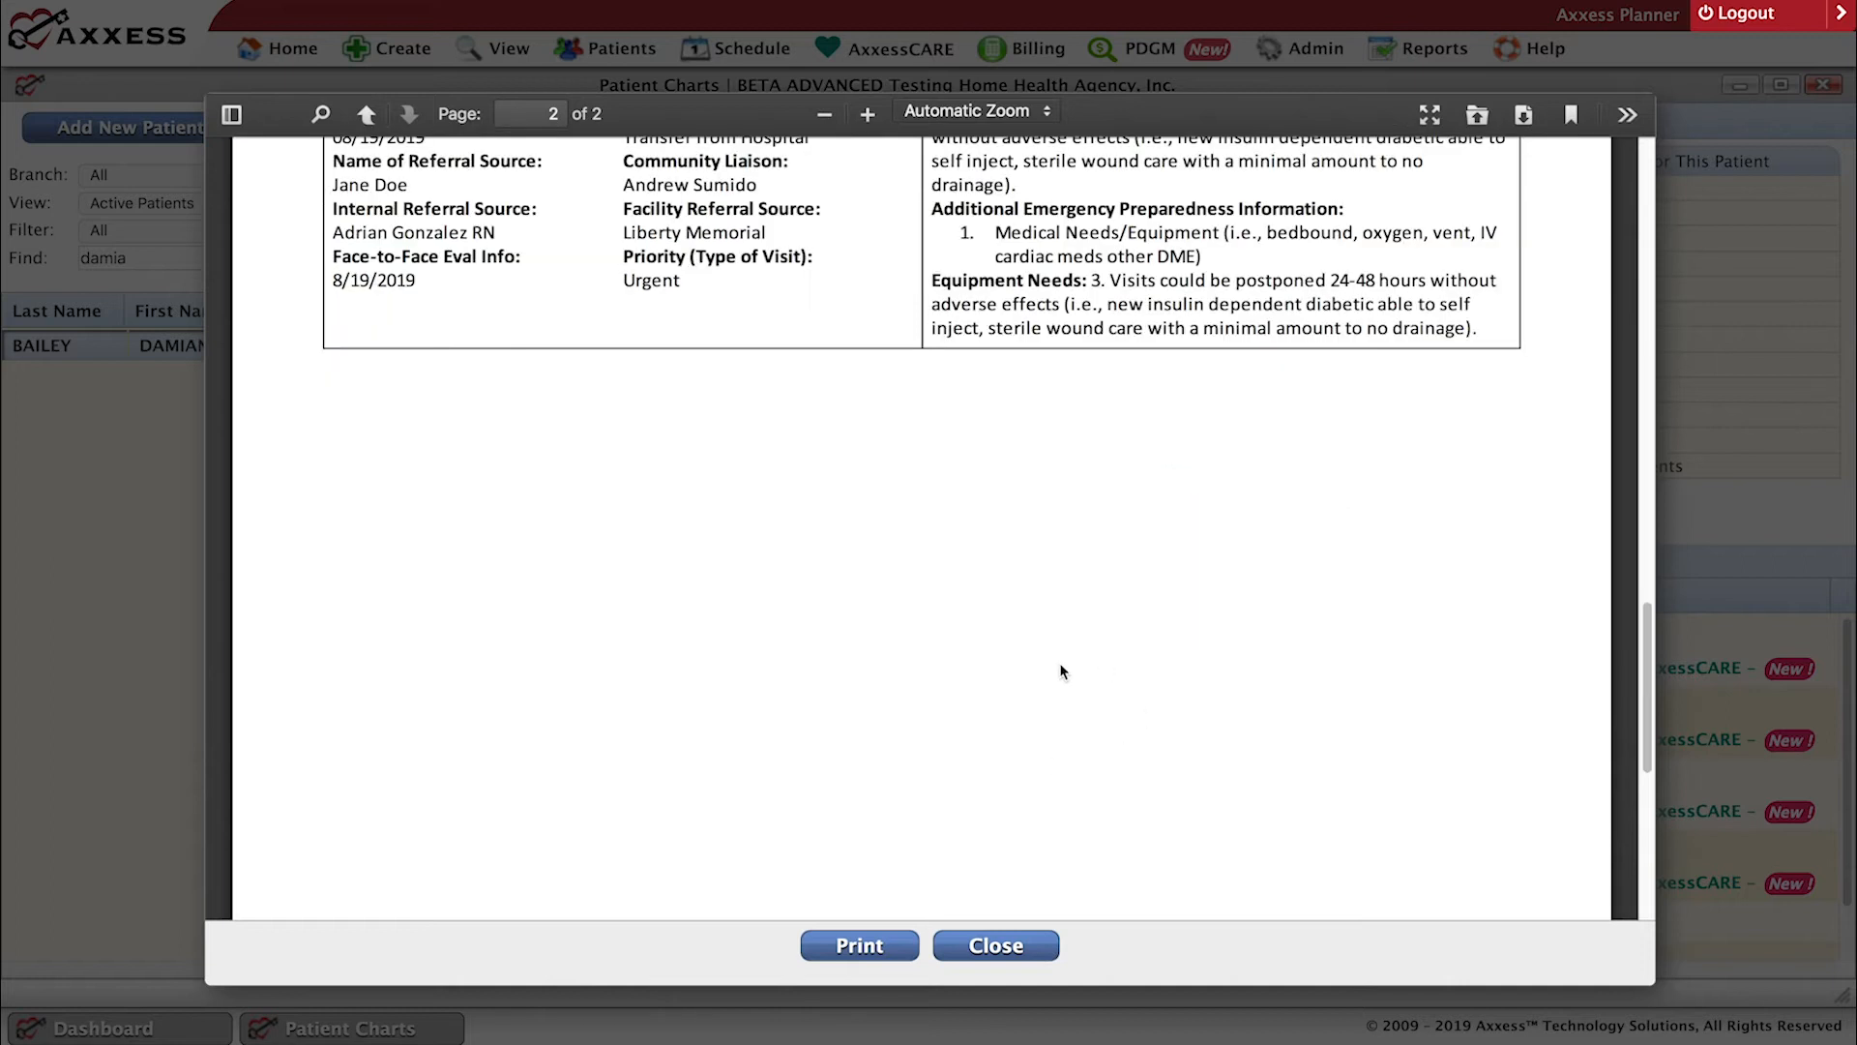
Close the Patient Profile report, then view the patient's Medication Profile with its active medications and close it.
left_click(995, 948)
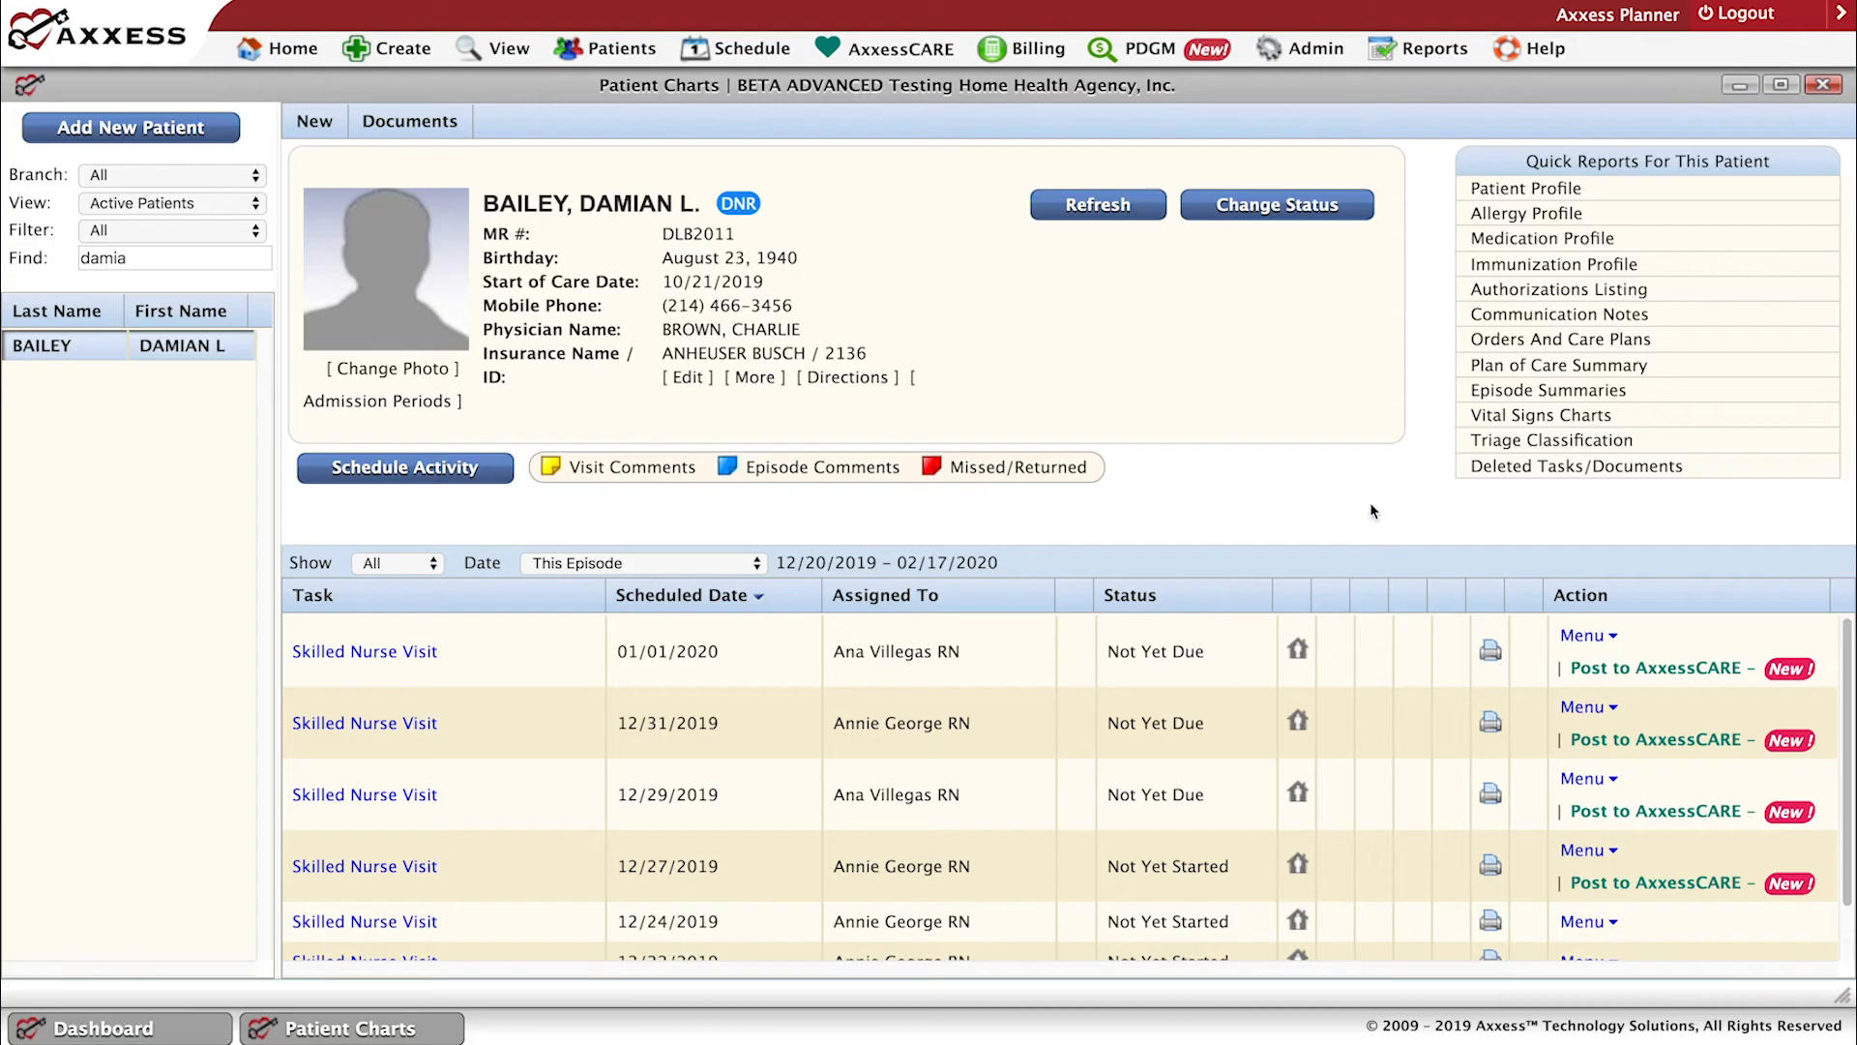
left_click(1523, 242)
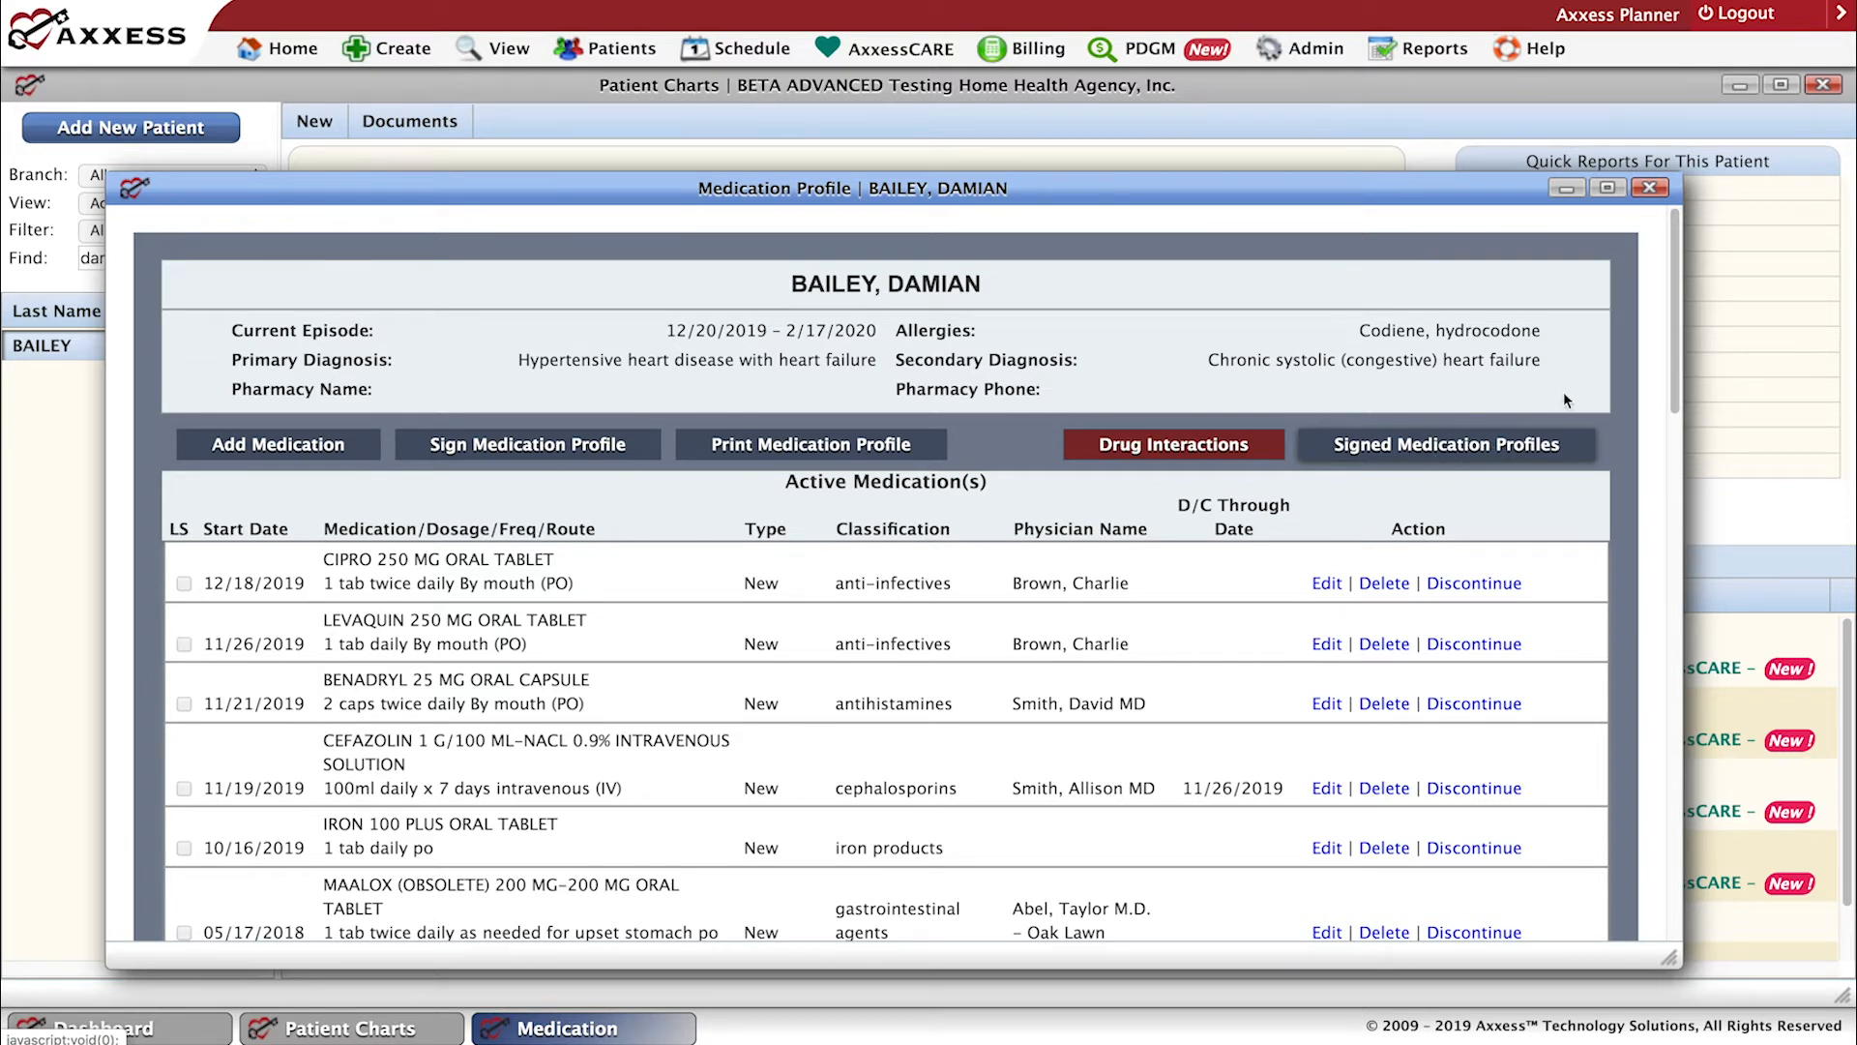
left_click(1650, 188)
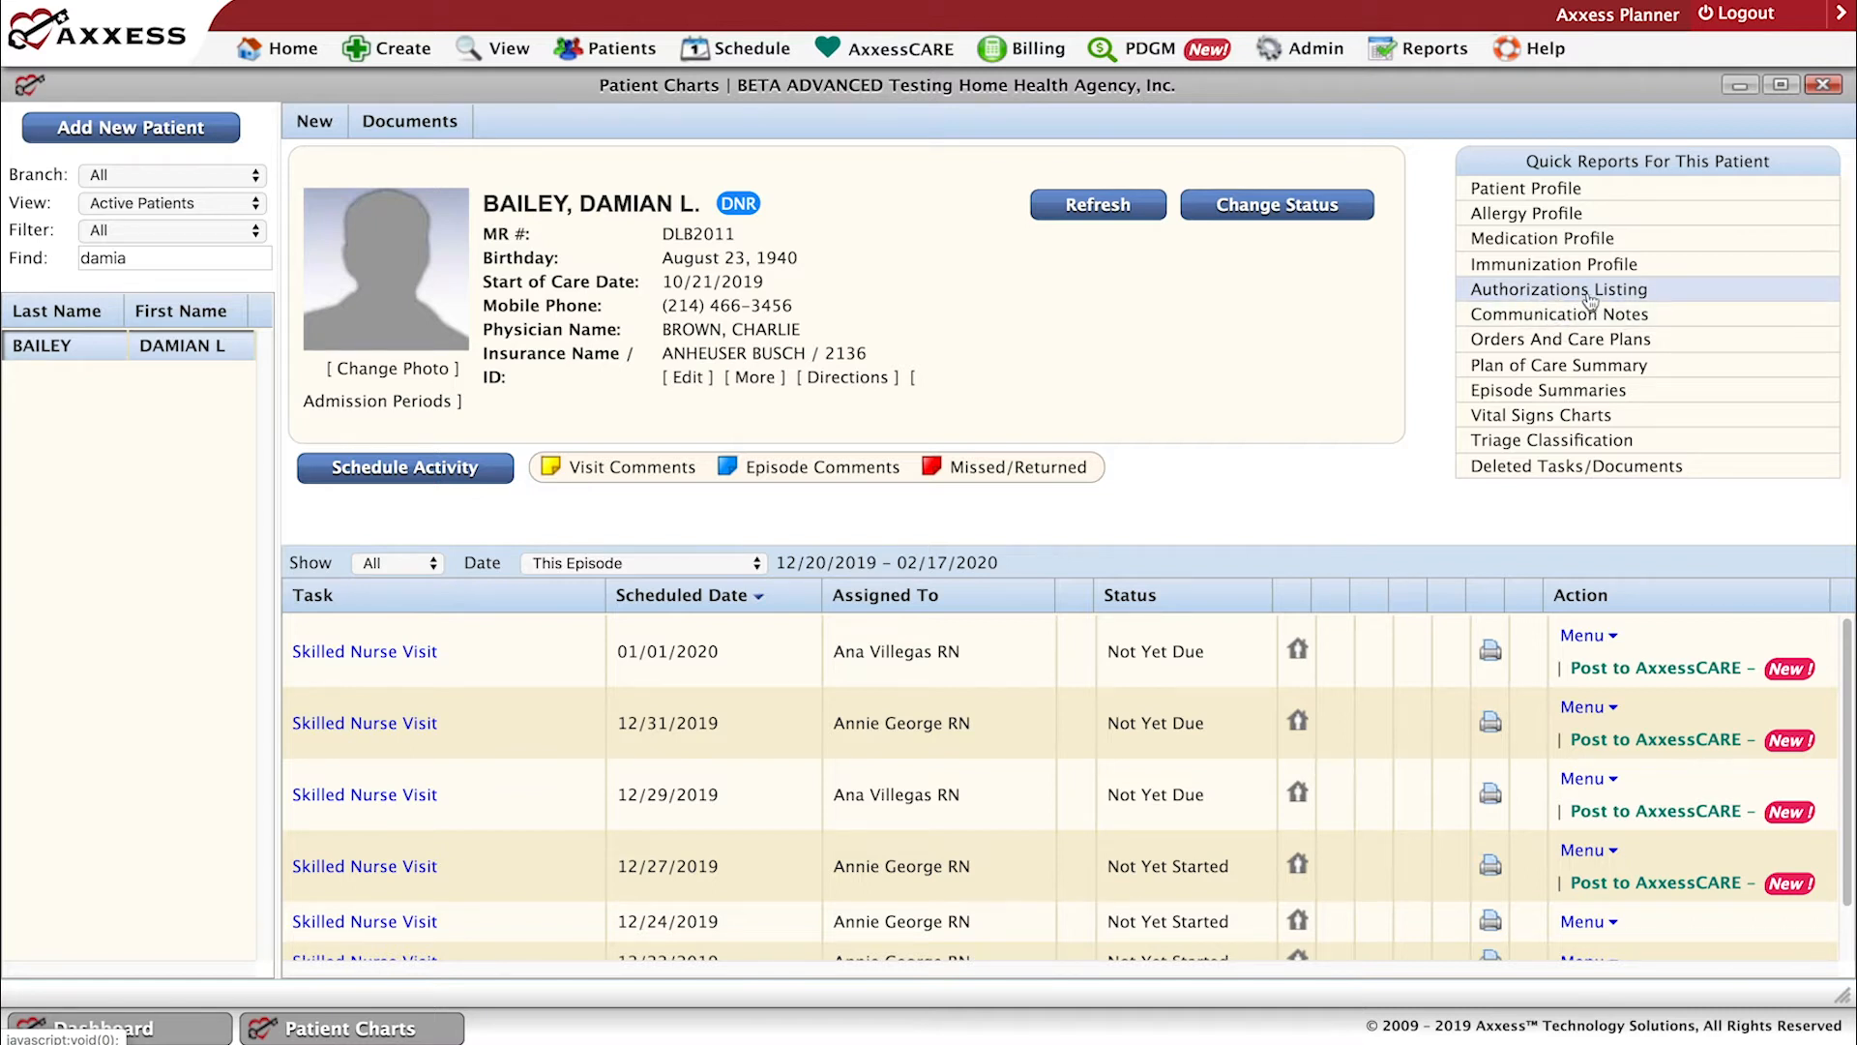
Review the patient's Communication Notes for the 10/21/2019 - 12/19/2019 episode and the order history under Orders And Care Plans.
left_click(1546, 322)
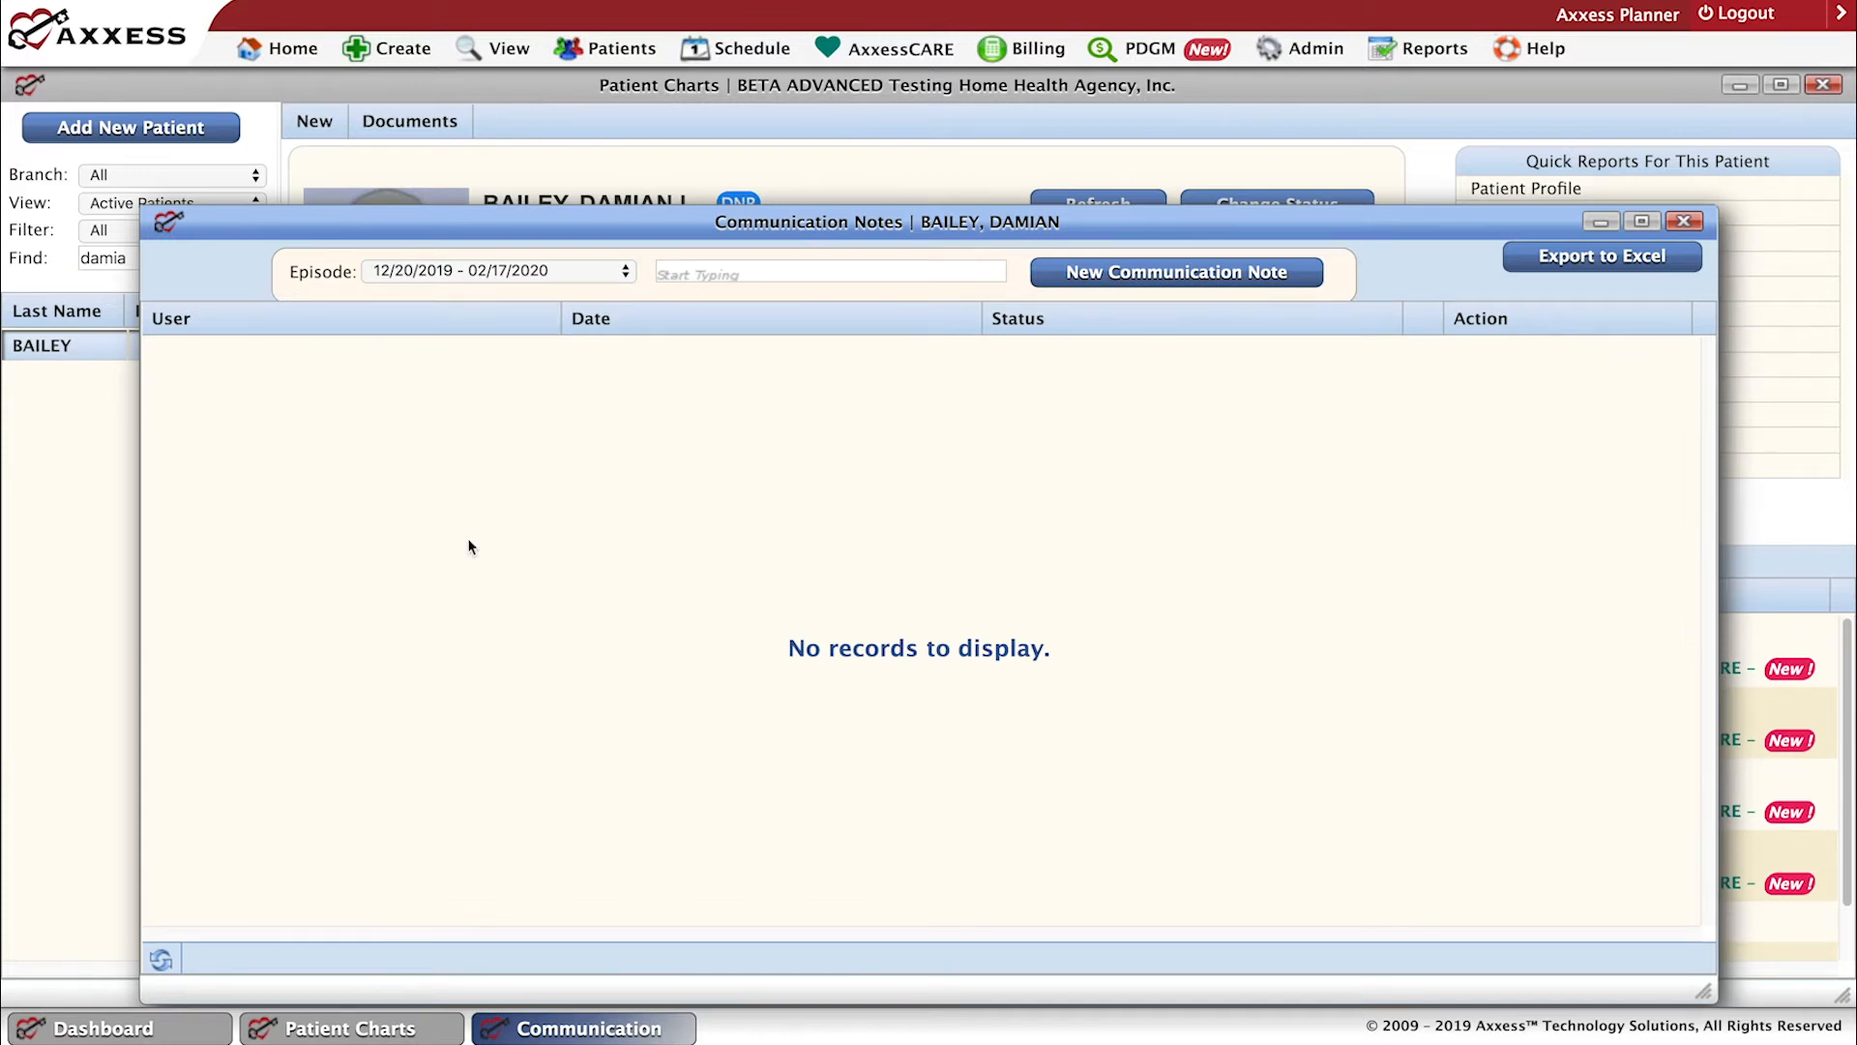
left_click(623, 275)
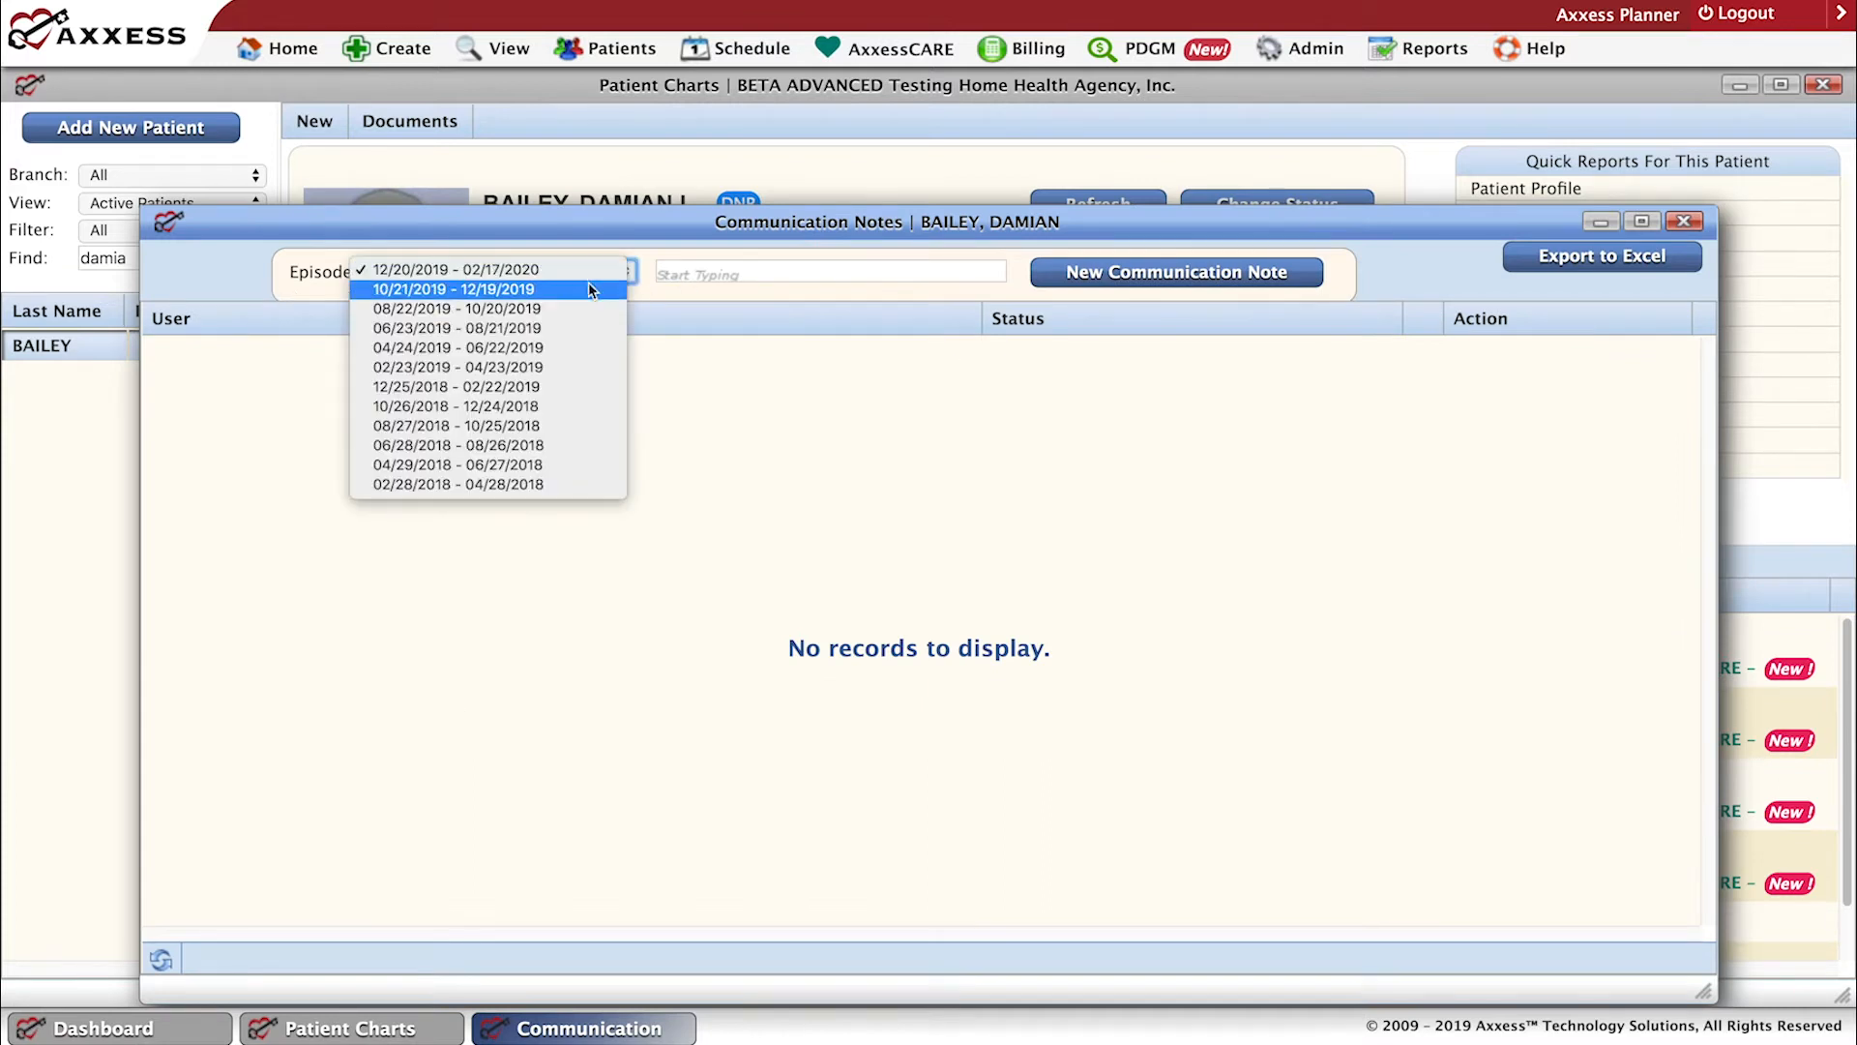
left_click(563, 290)
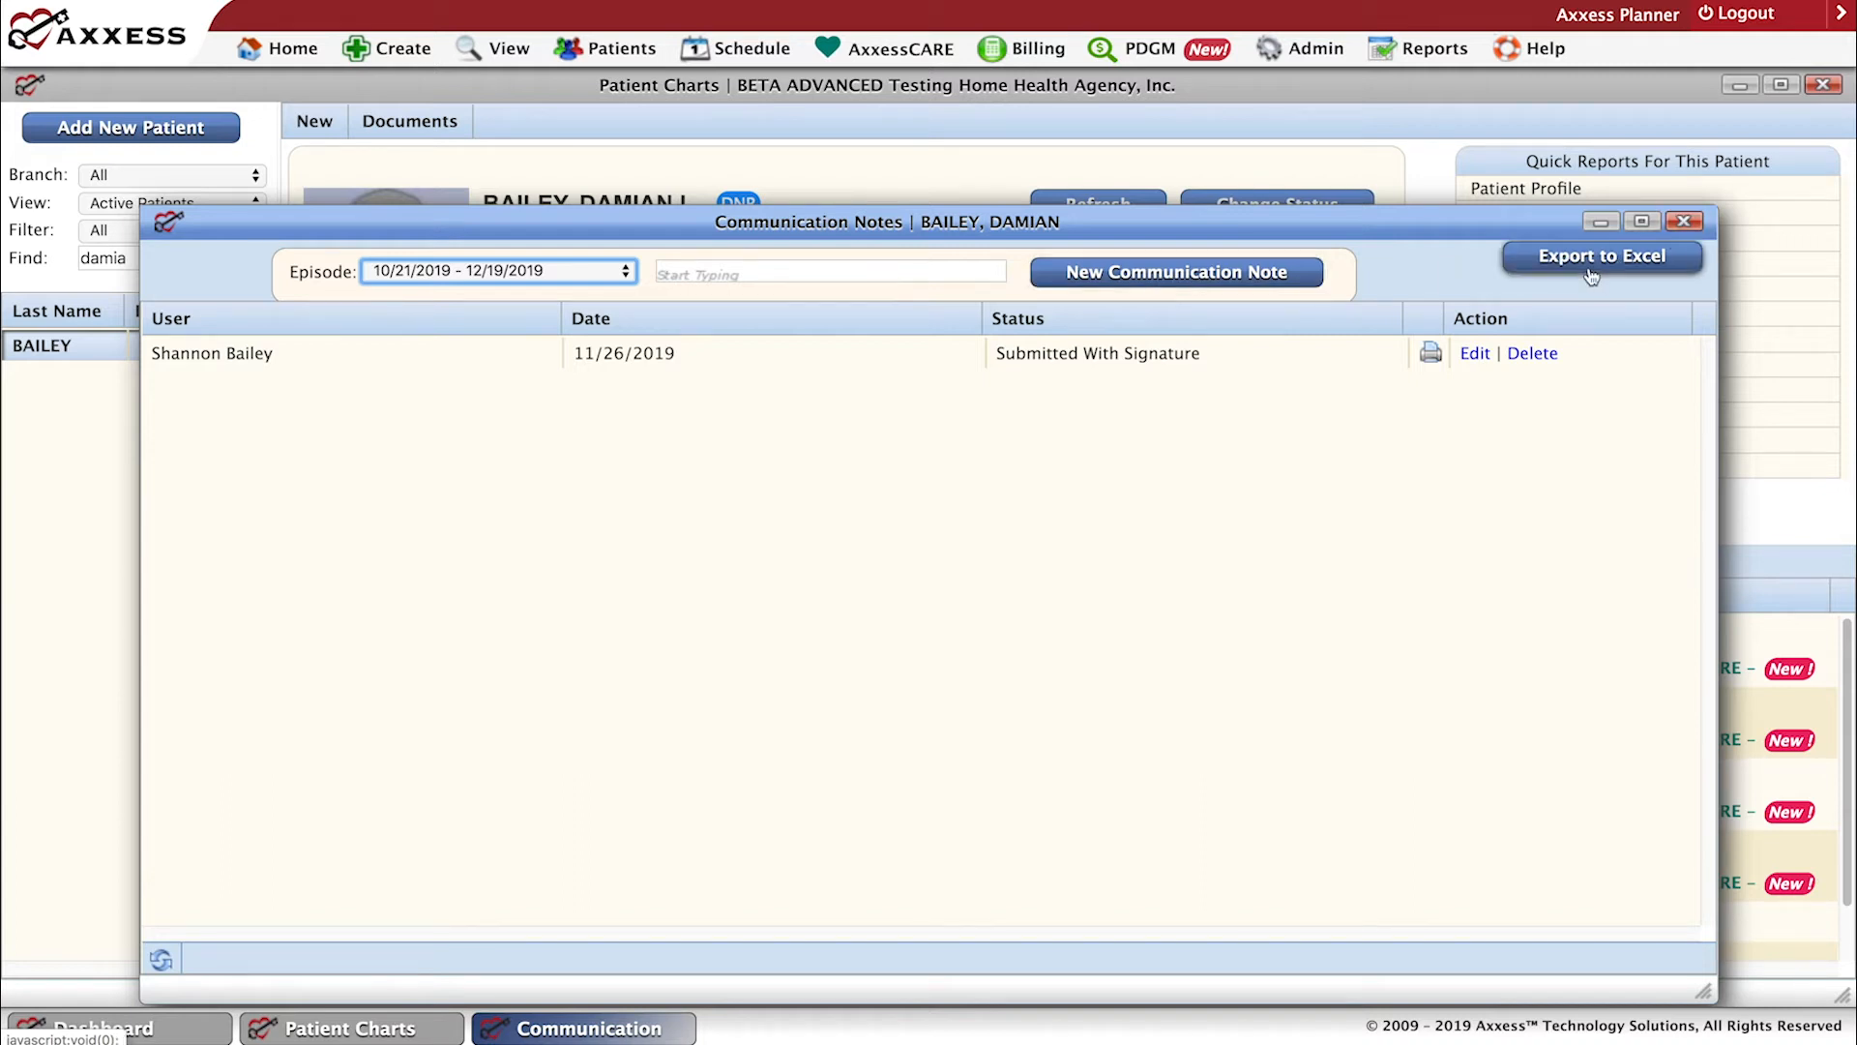
left_click(1684, 223)
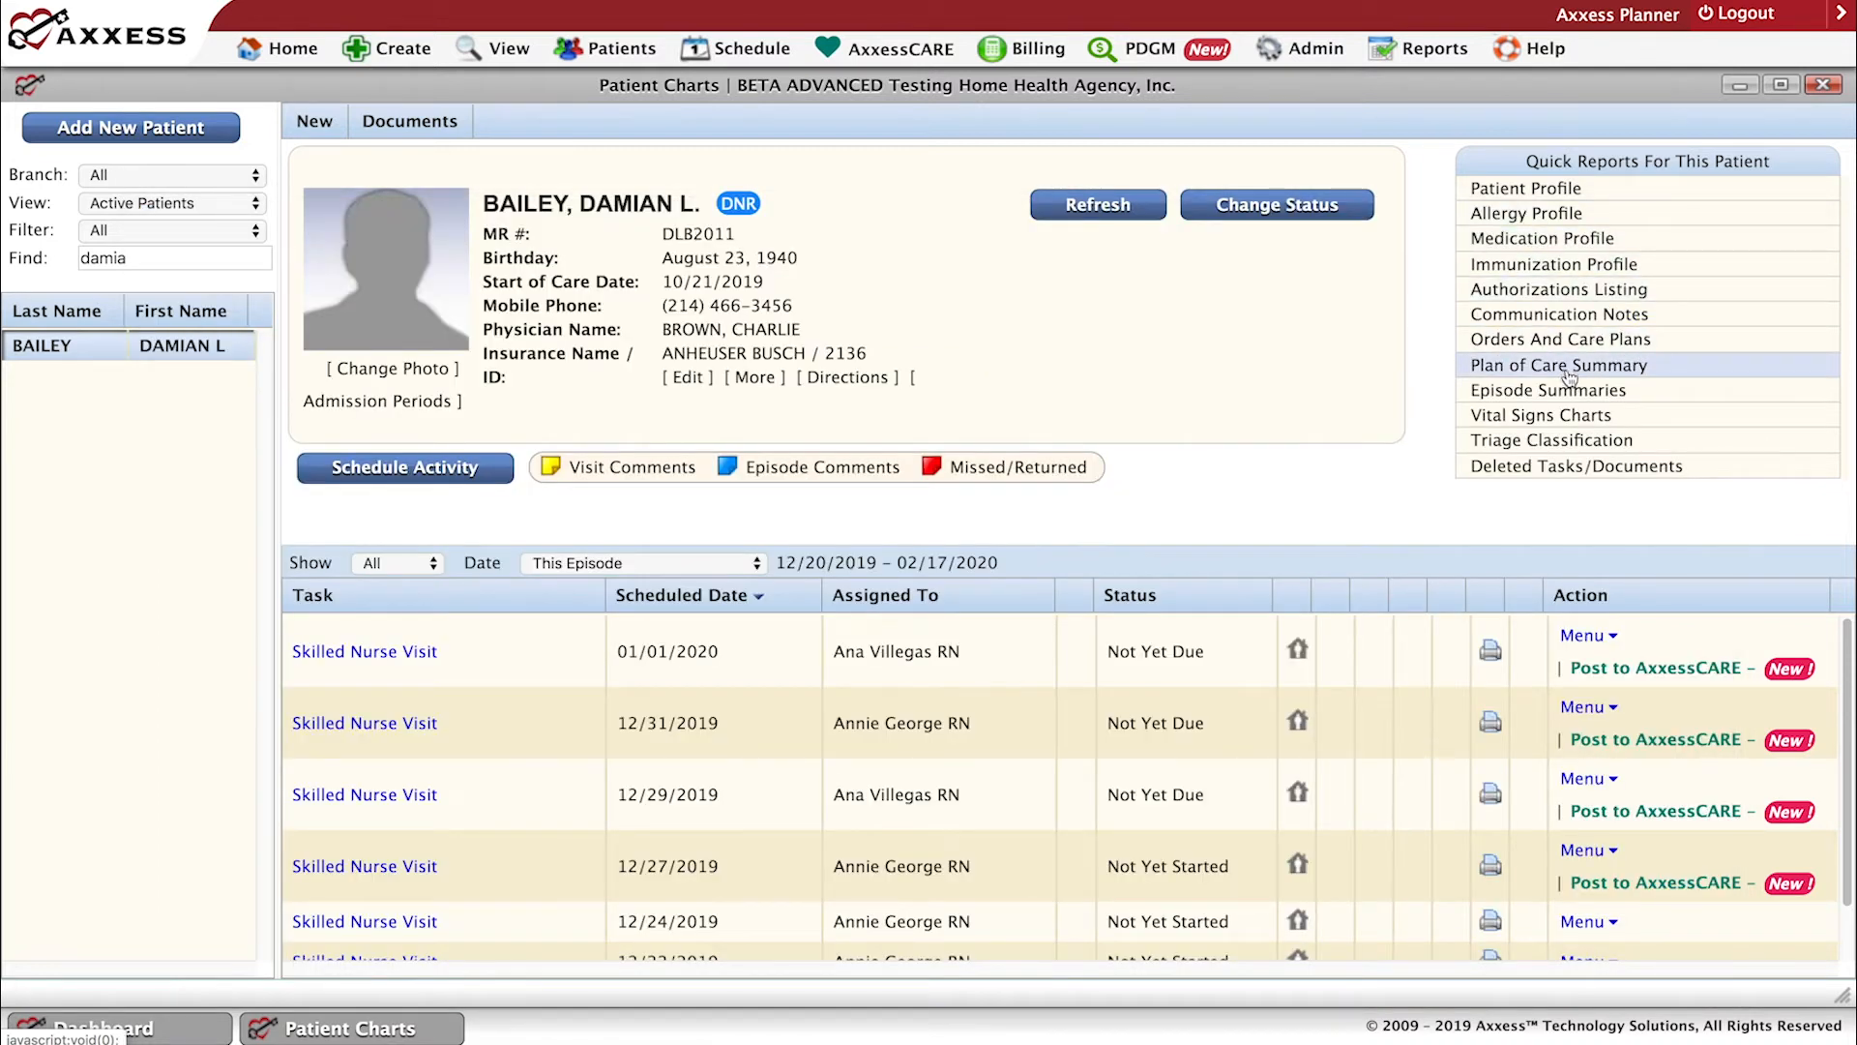
left_click(1550, 340)
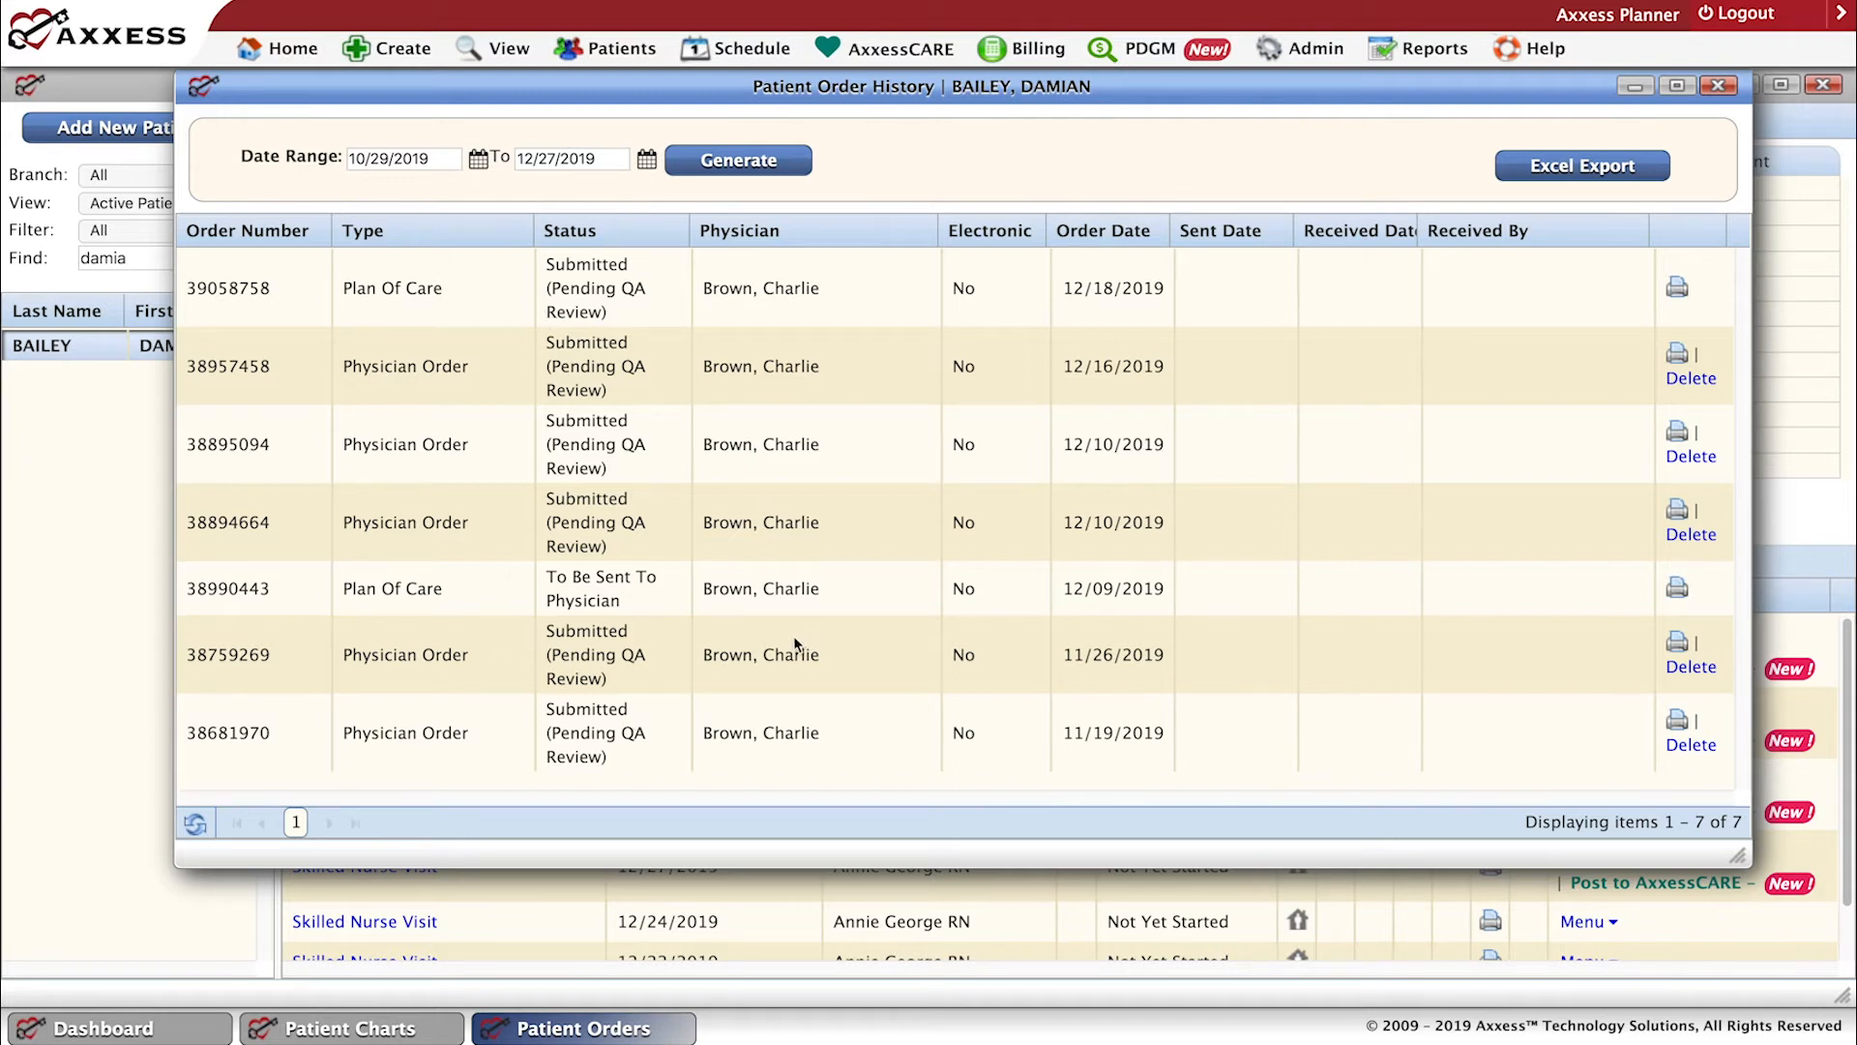
left_click(1717, 86)
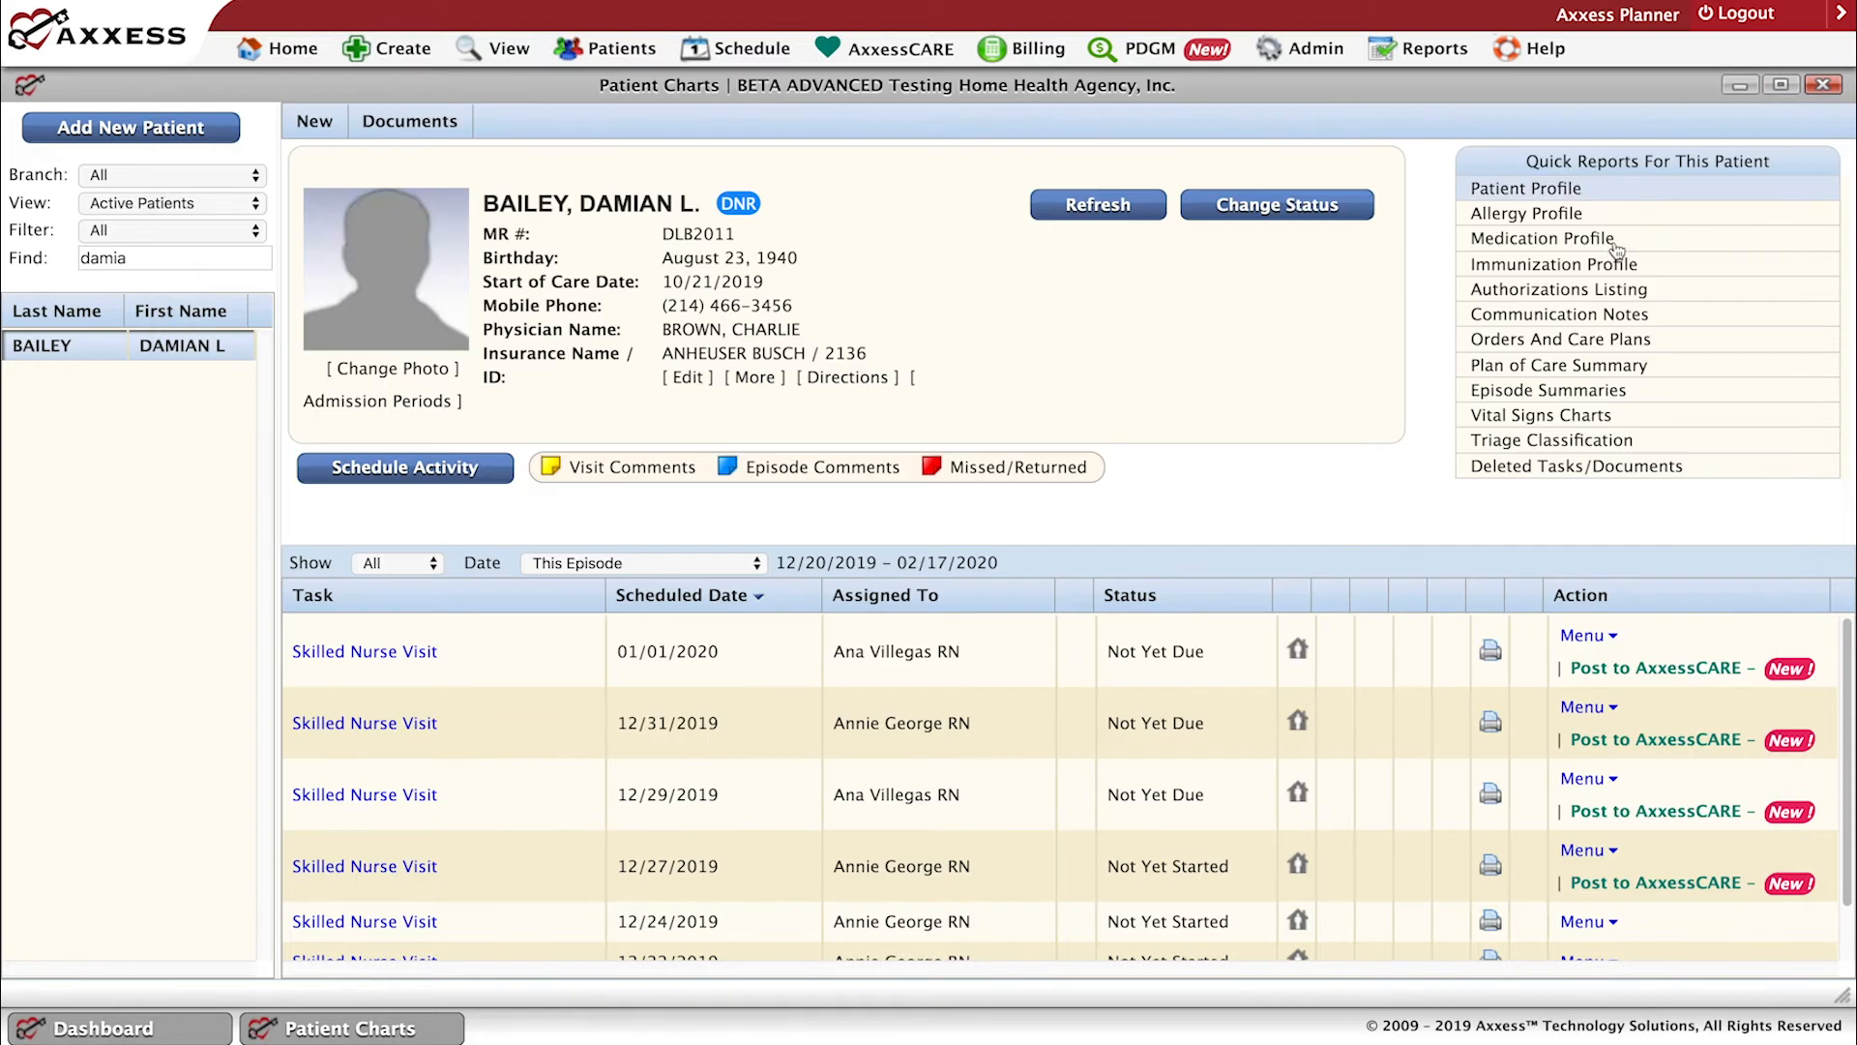
Read through the Plan of Care Summary for the 10/21/2019 - 12/19/2019 episode, from frequency and medication orders to OT orders, and close it.
left_click(1556, 367)
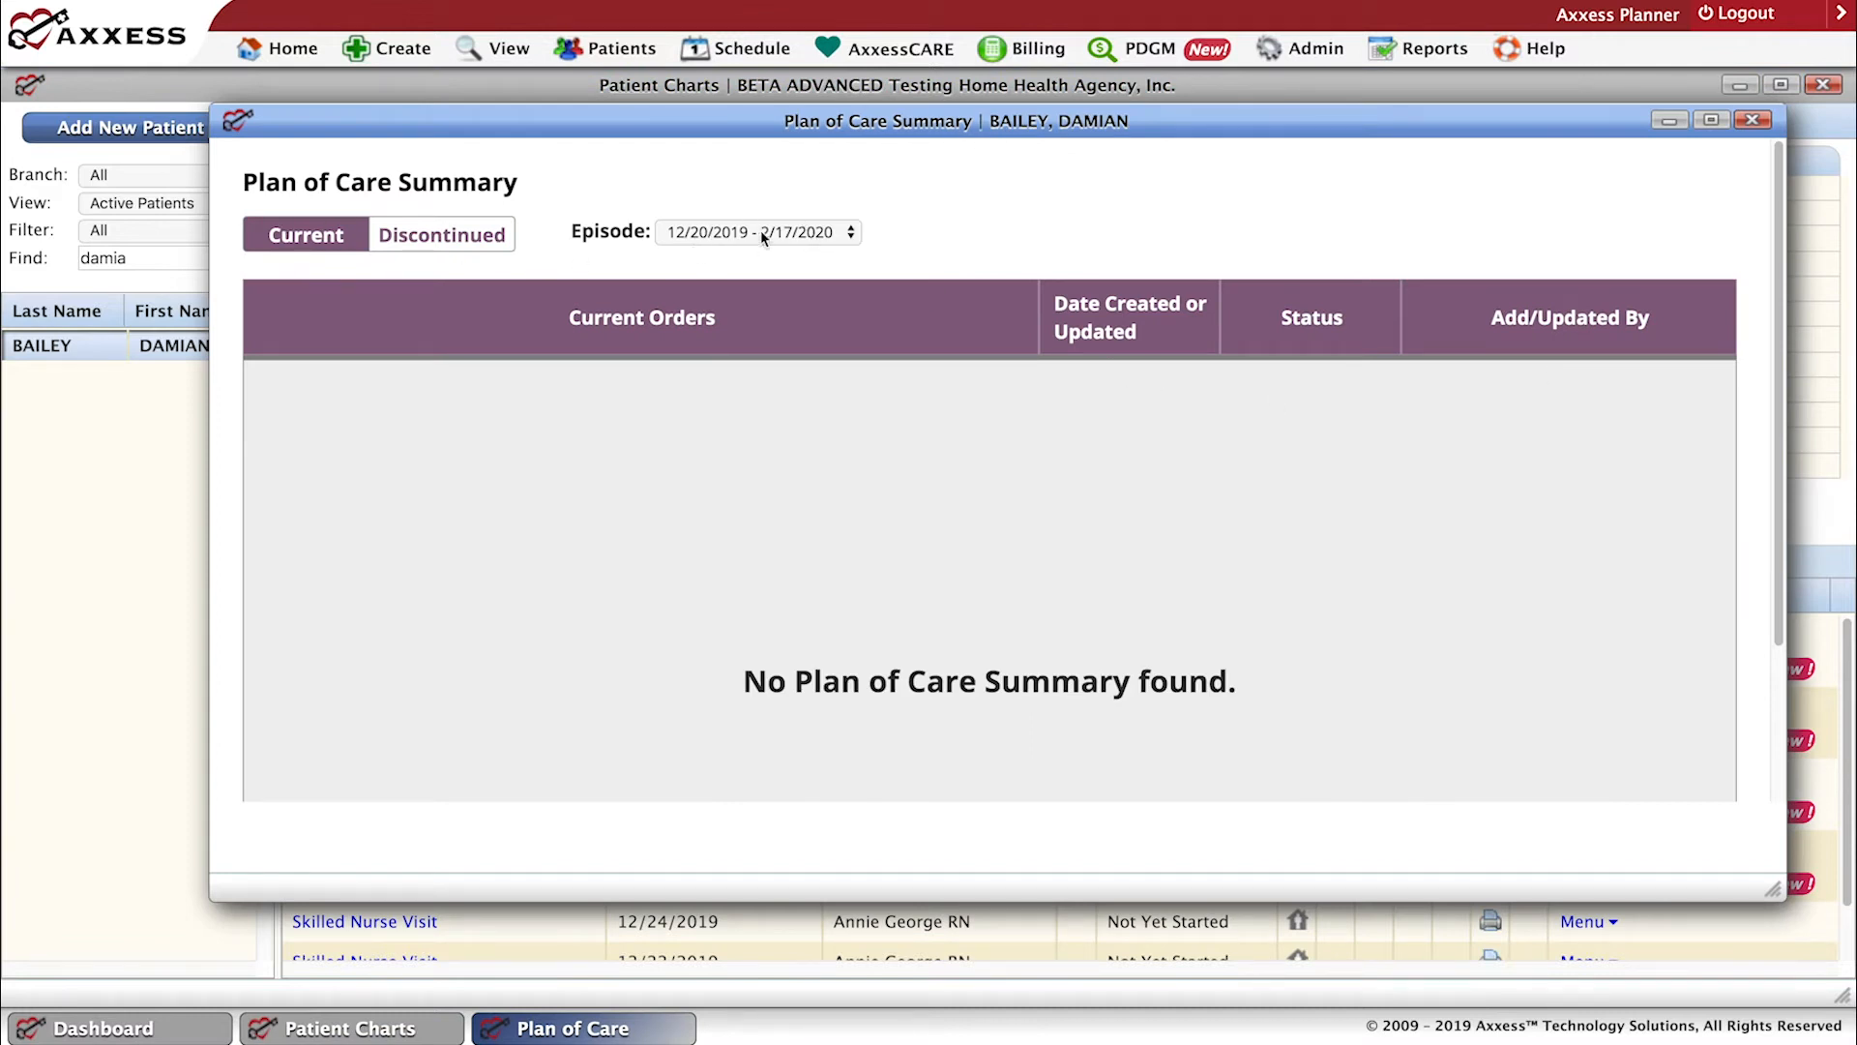
left_click(838, 230)
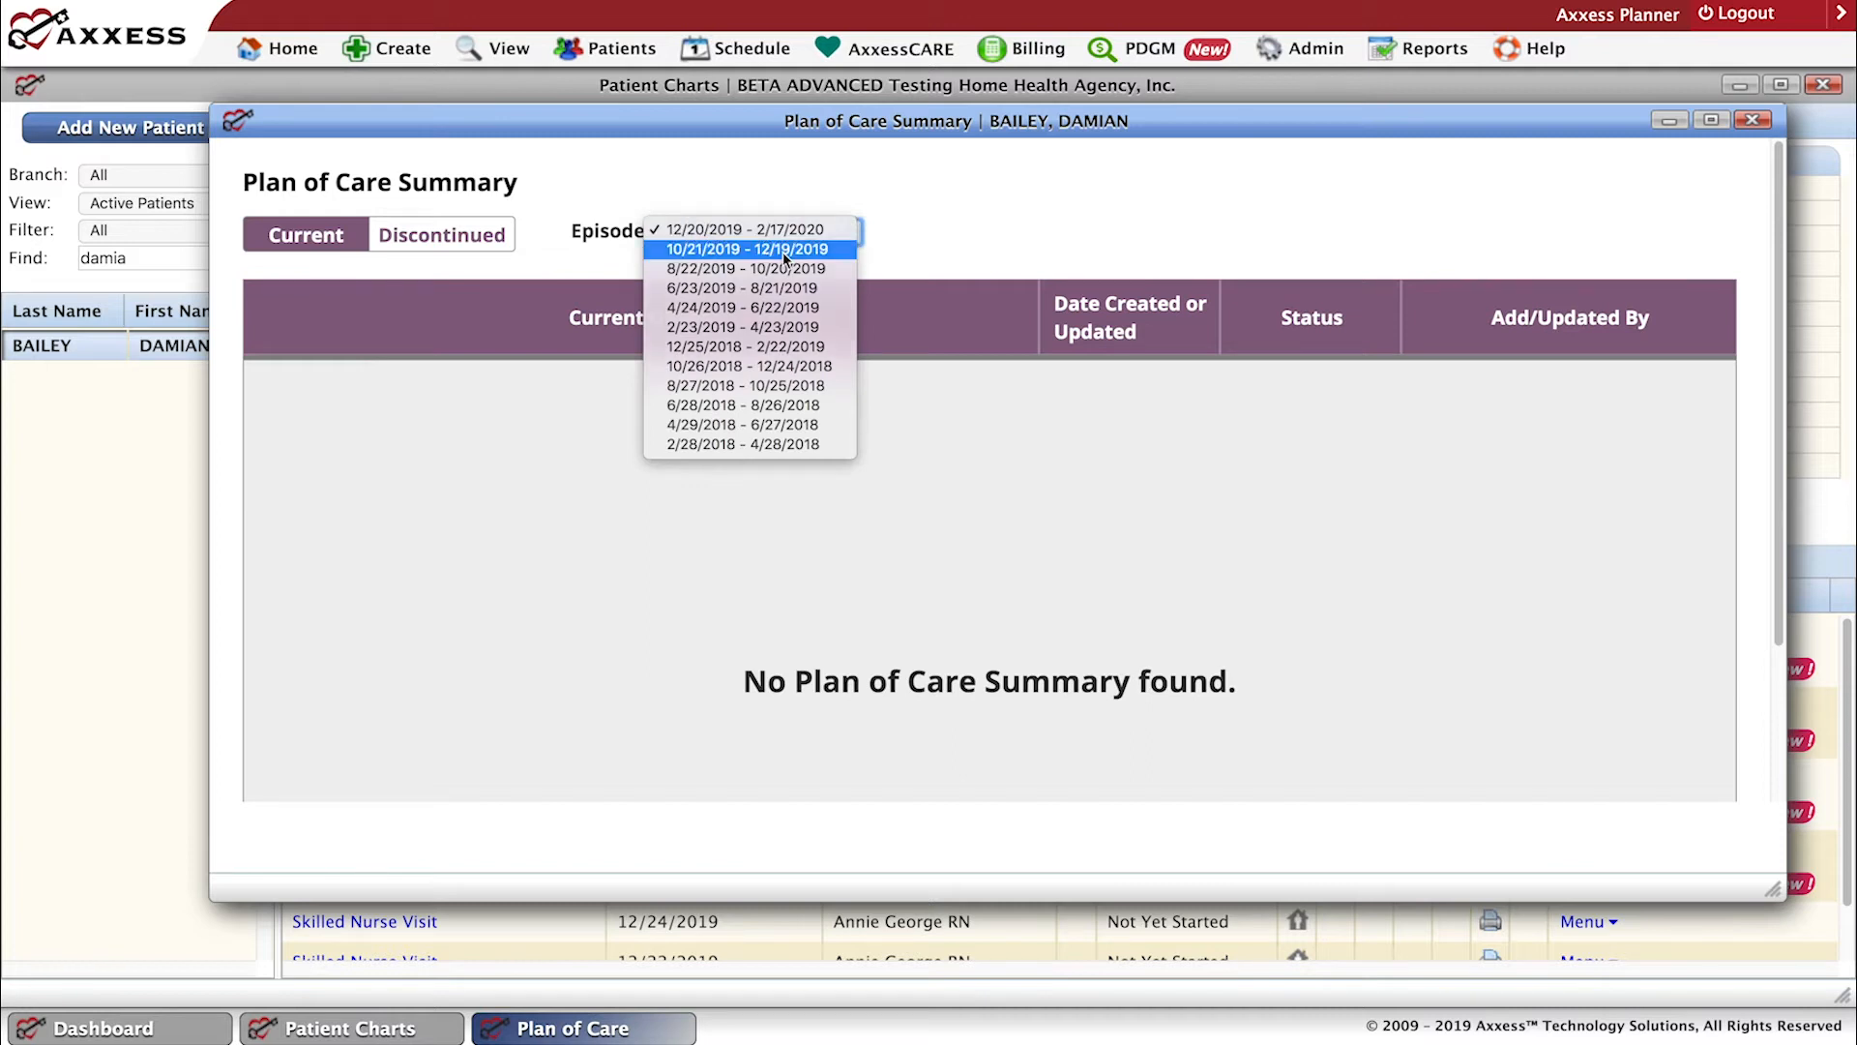
left_click(782, 251)
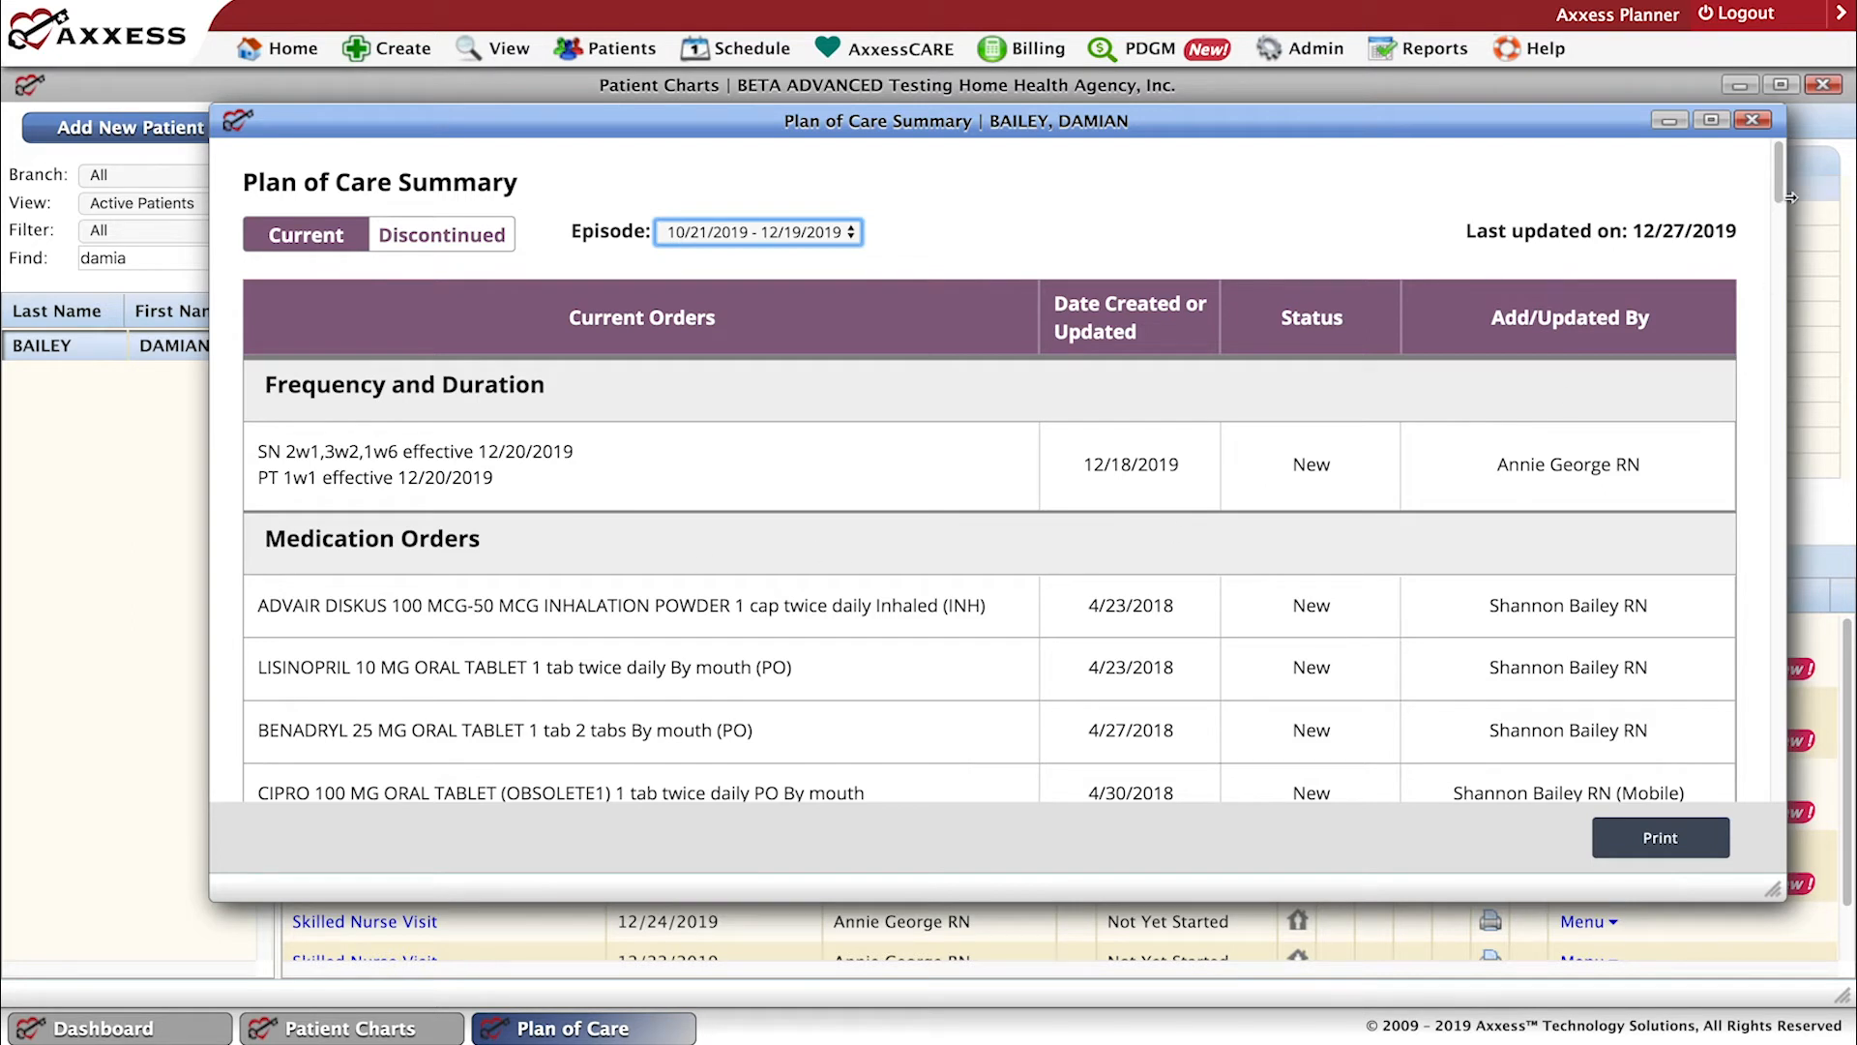
scroll(1785, 232, "down", 3)
scroll(1784, 232, "down", 3)
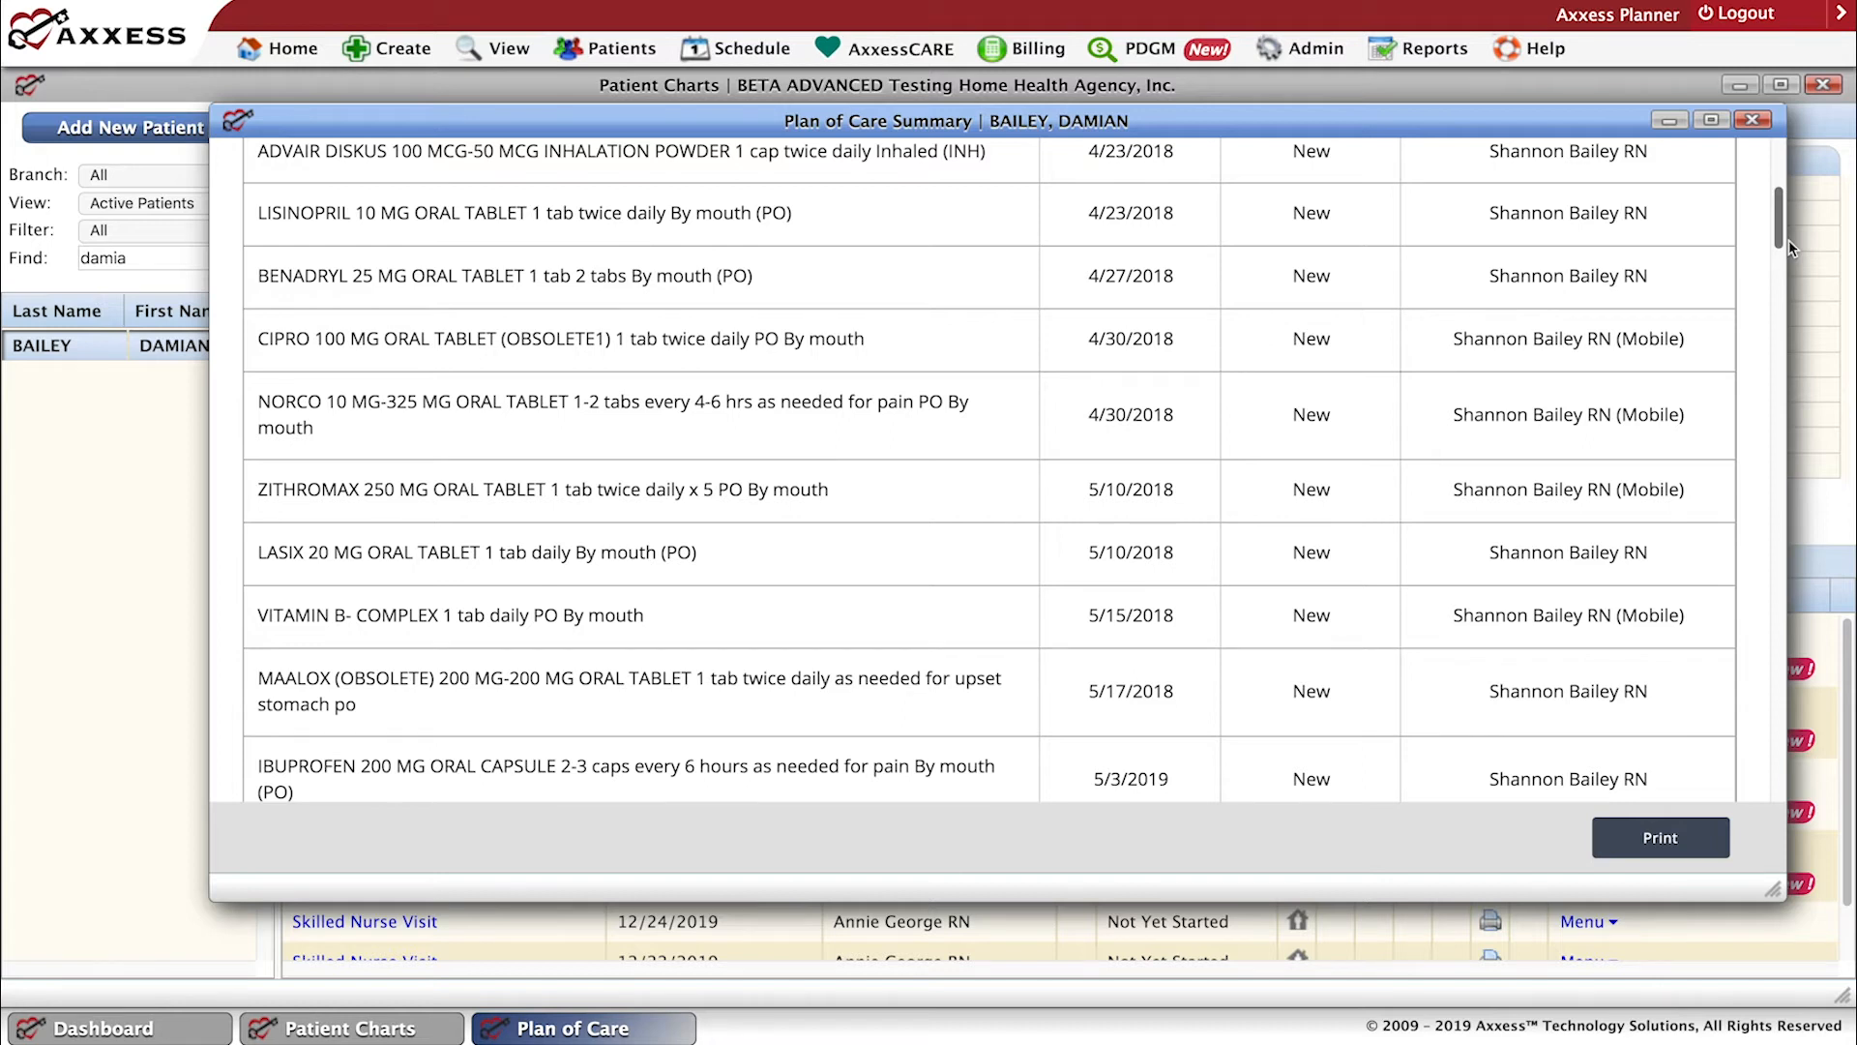
scroll(1789, 240, "down", 10)
scroll(1797, 335, "down", 3)
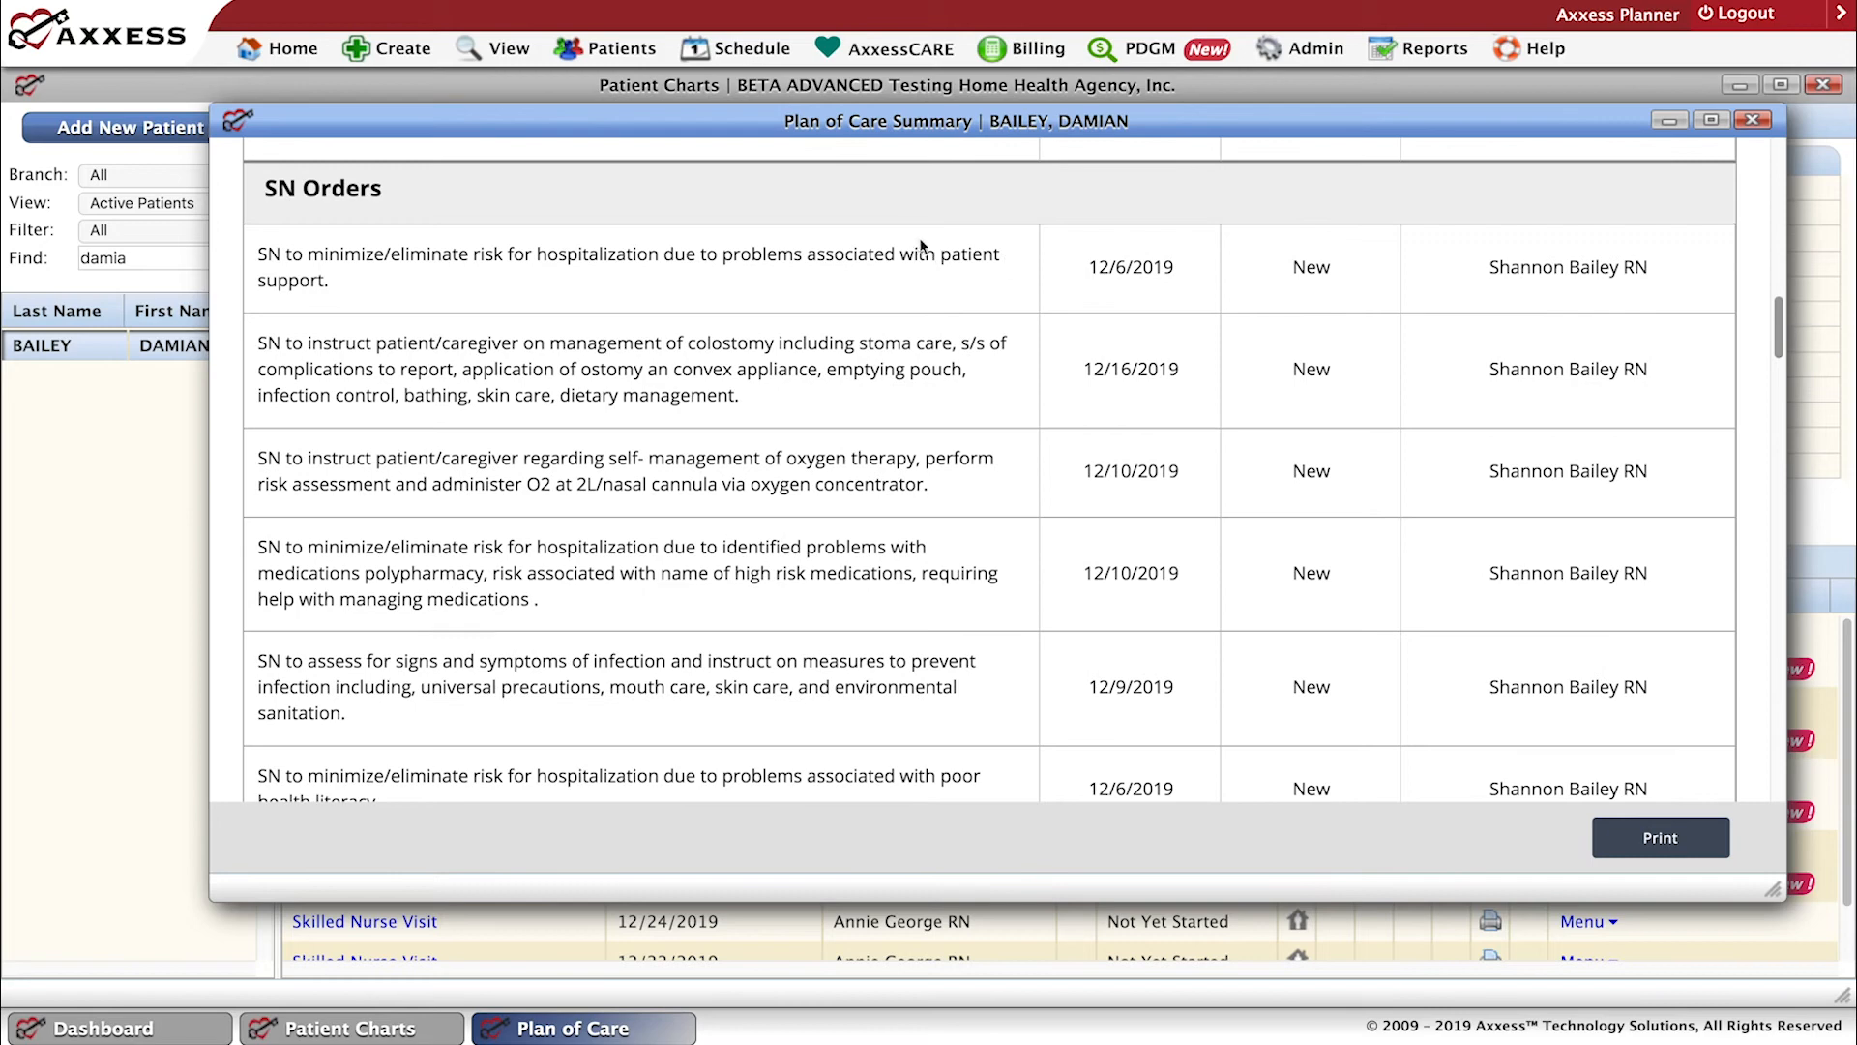
left_click_drag(1772, 339, 1756, 595)
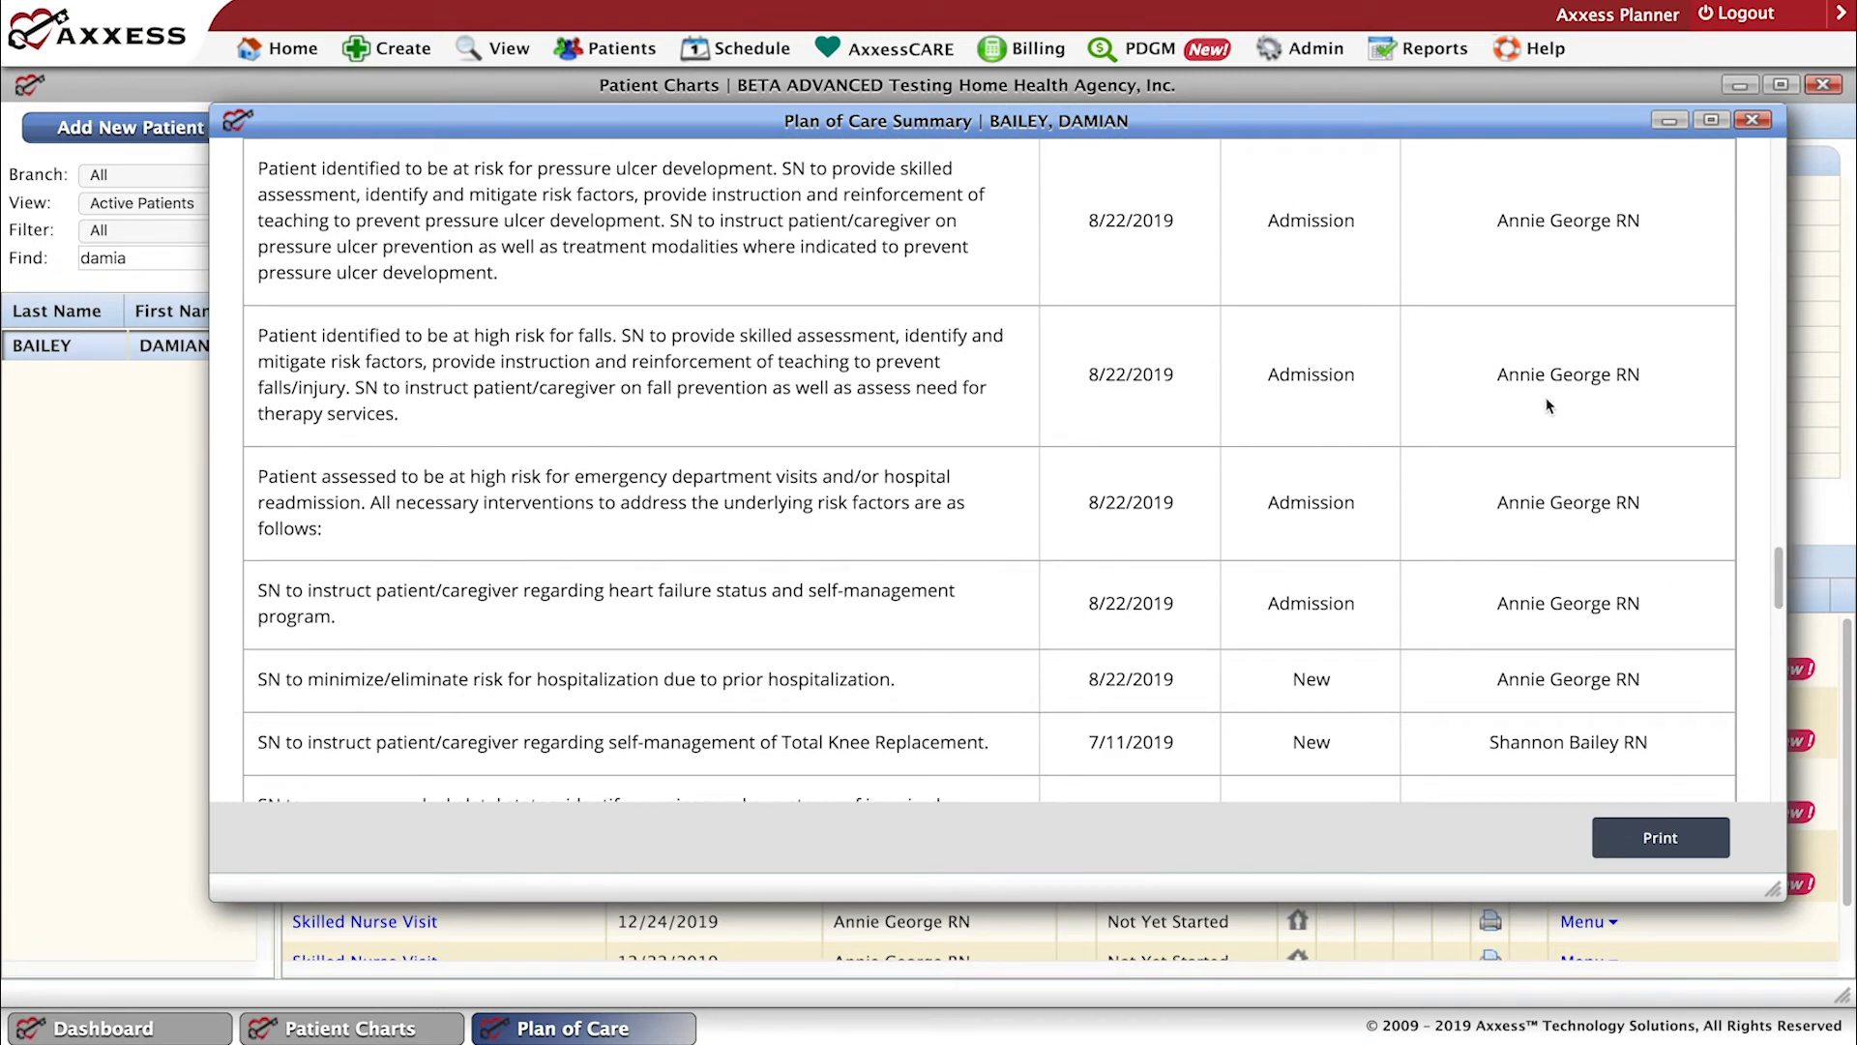
scroll(1767, 629, "down", 5)
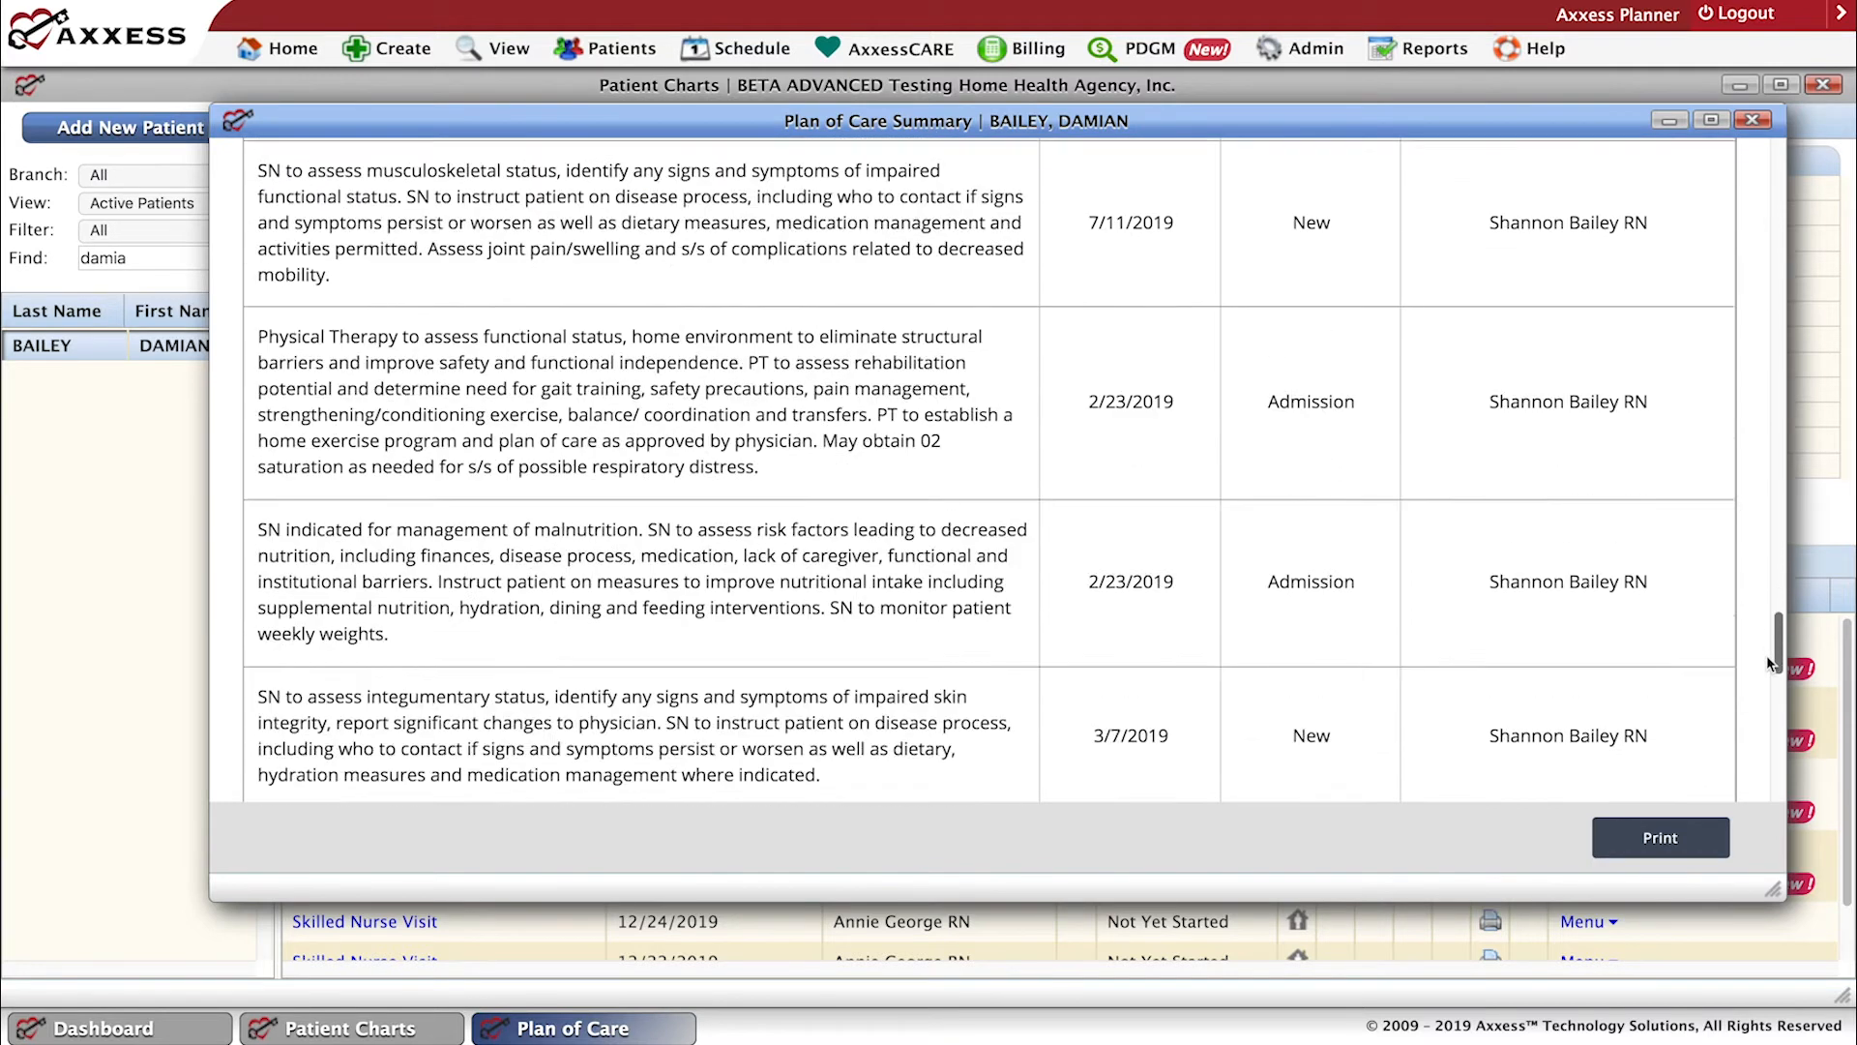
scroll(1766, 678, "down", 10)
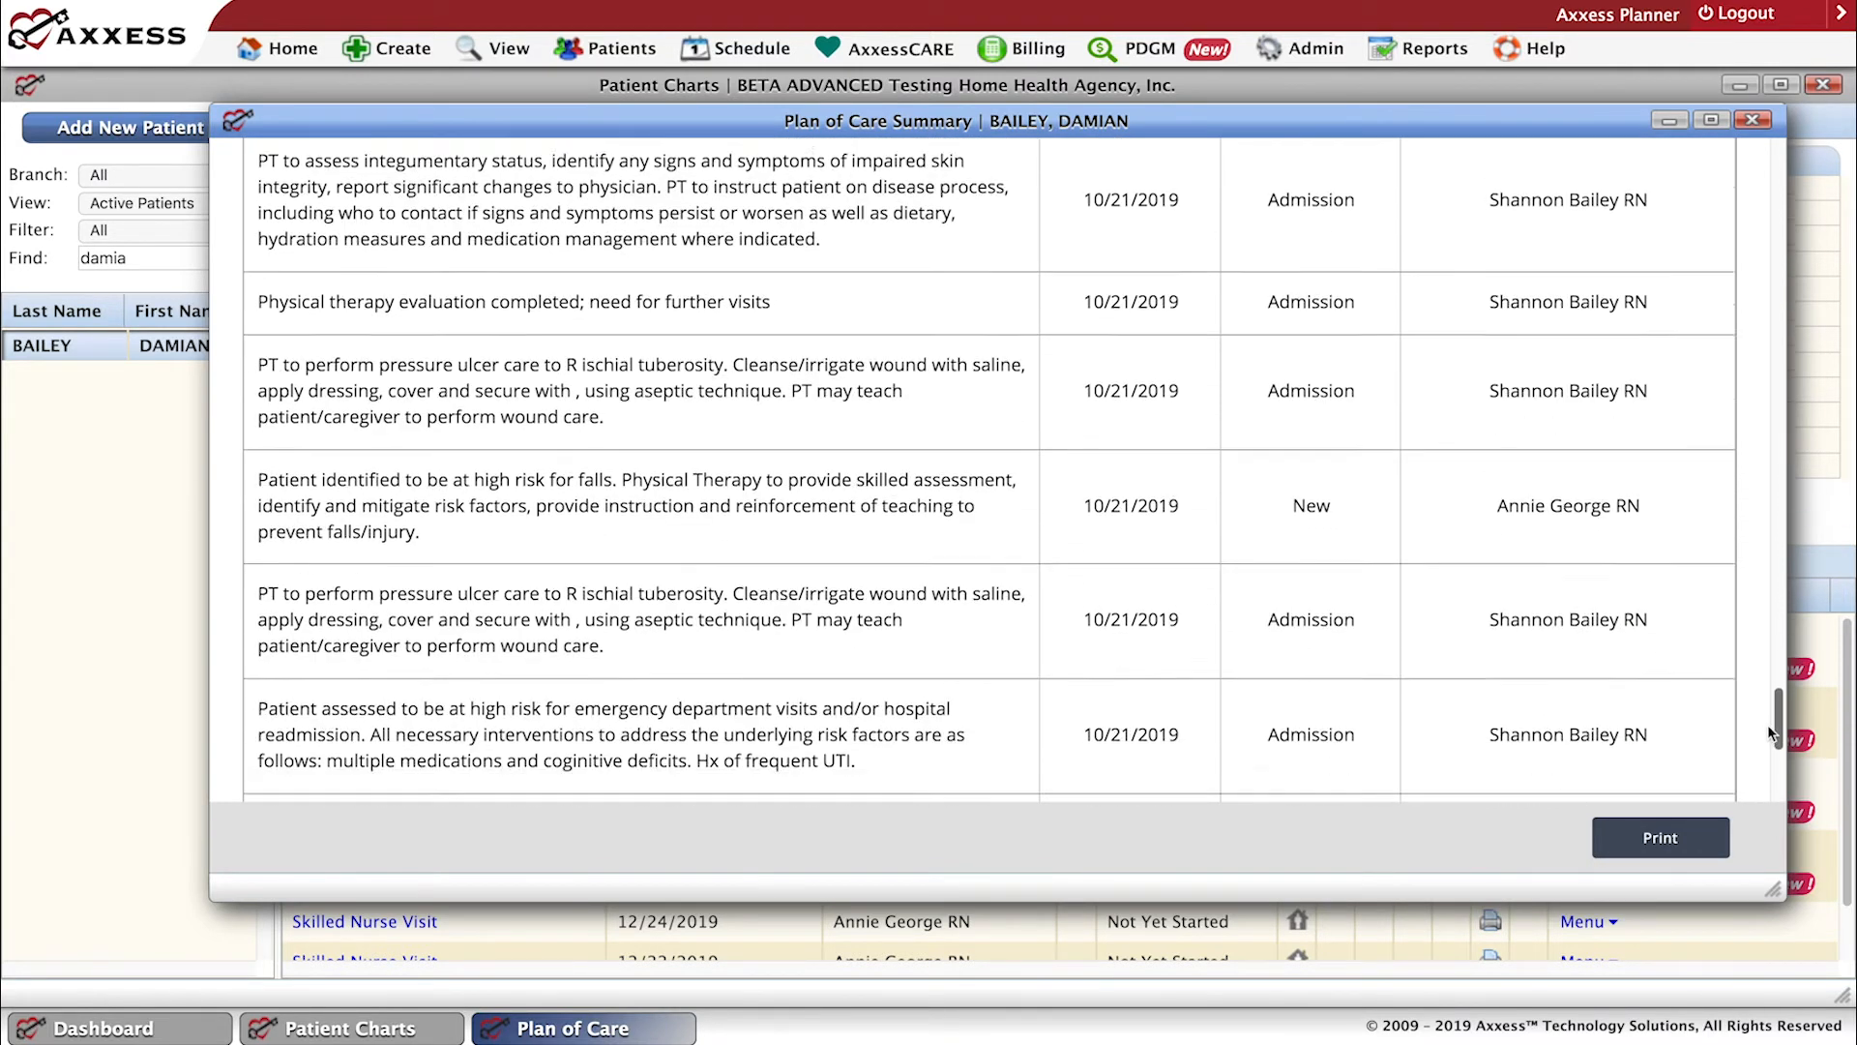
scroll(1754, 764, "down", 3)
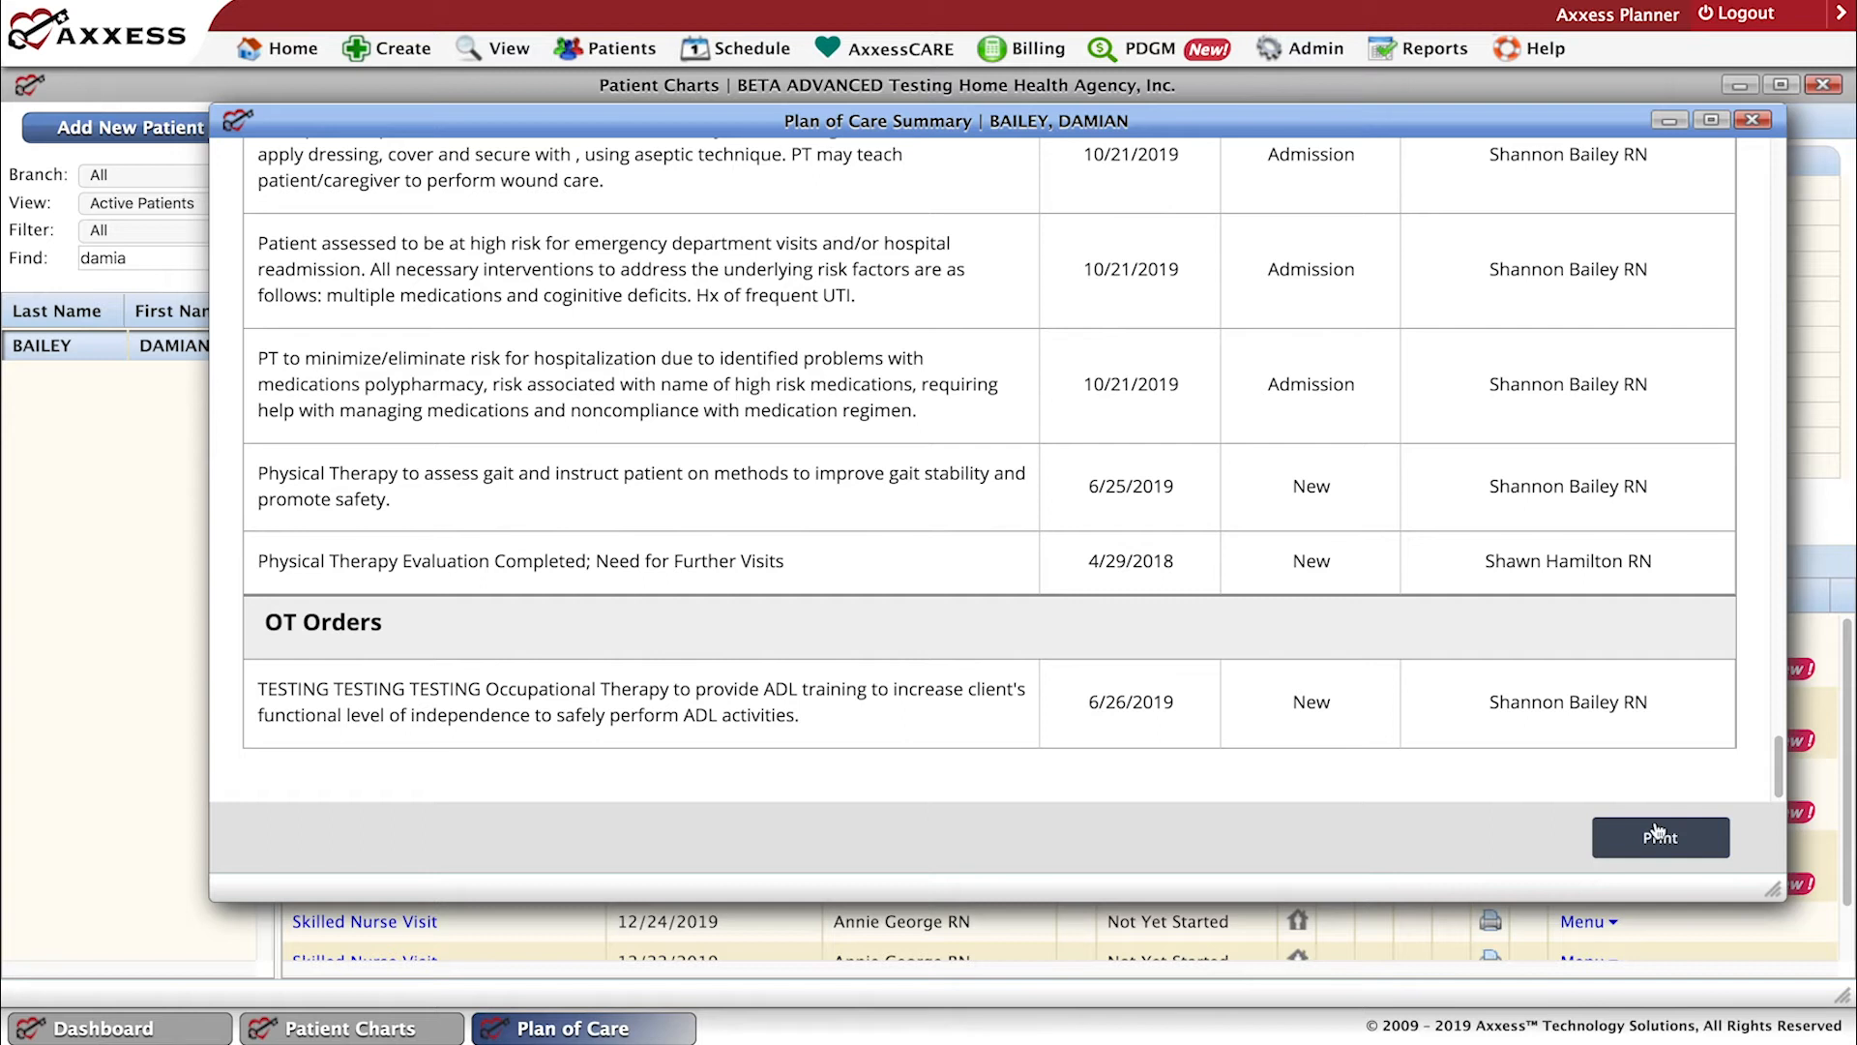
left_click(1750, 122)
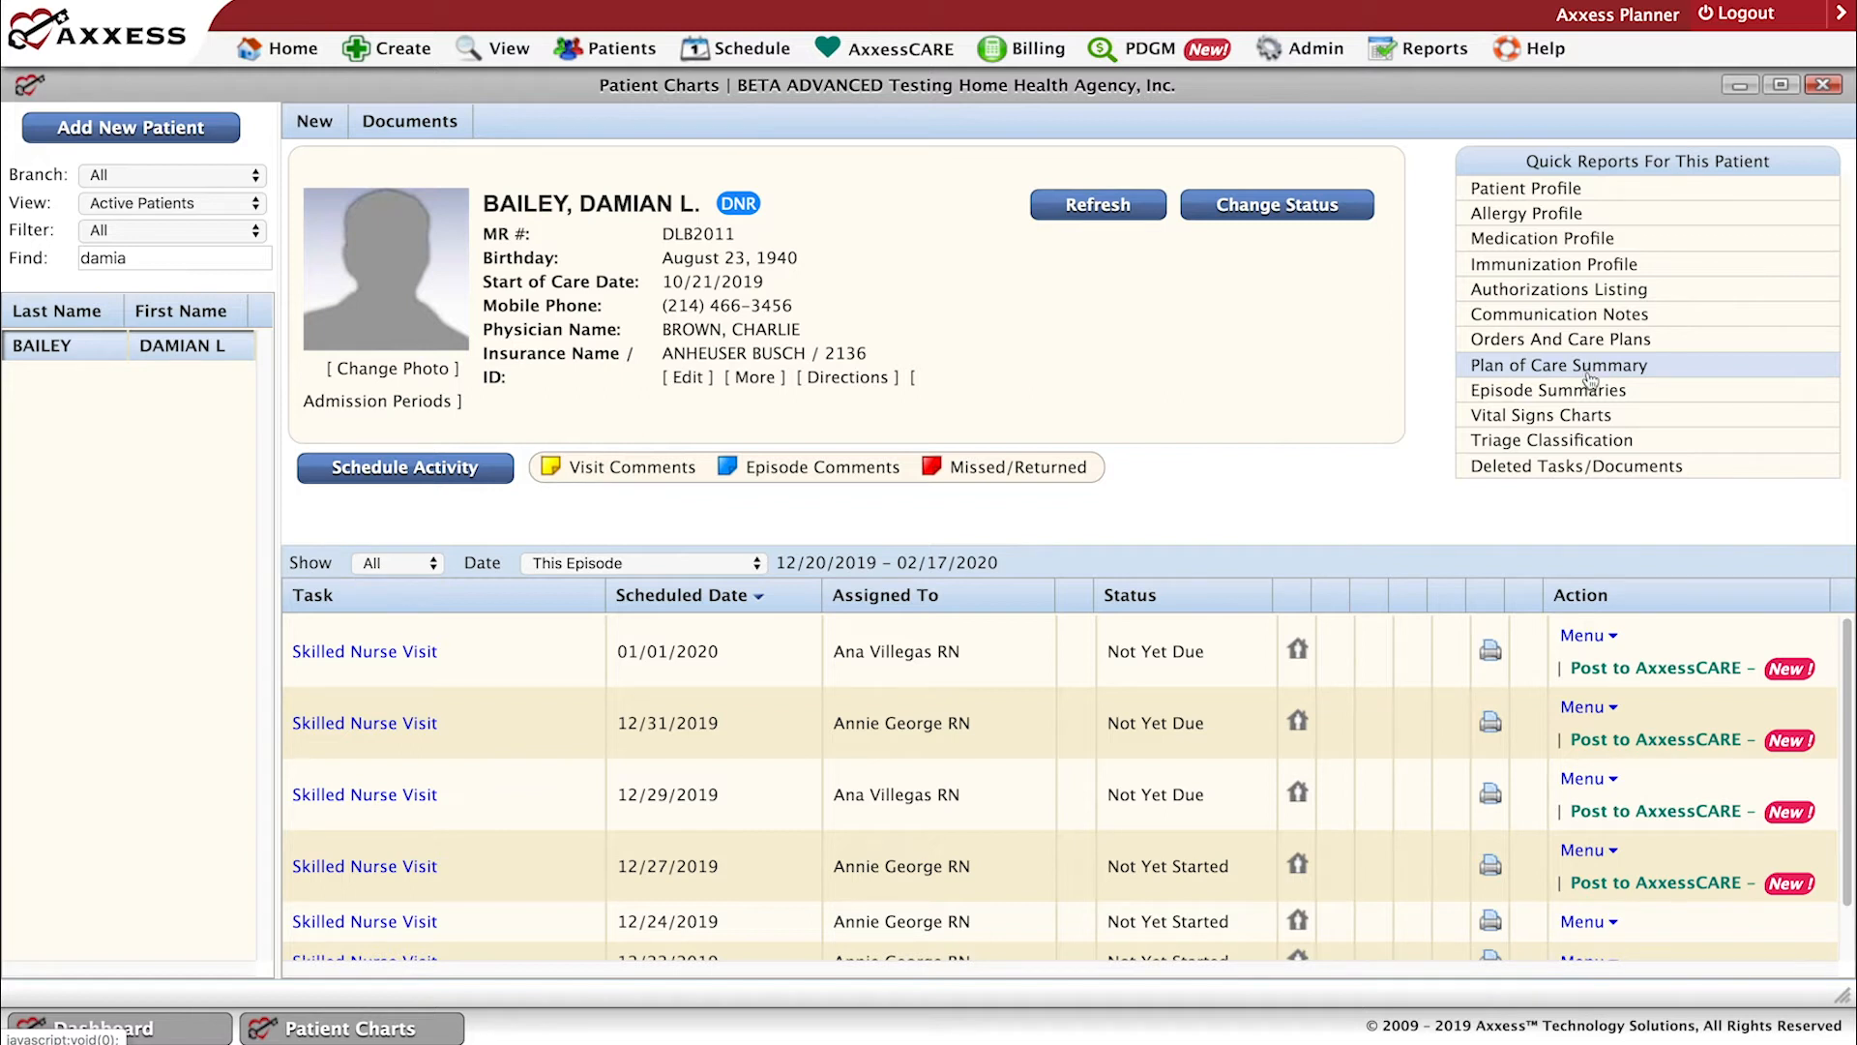
Review the patient's Episode Summaries for the 10/21/2019 - 12/19/2019 episode in a maximized window, and revisit the default episode's list.
left_click(1589, 391)
left_click(1589, 388)
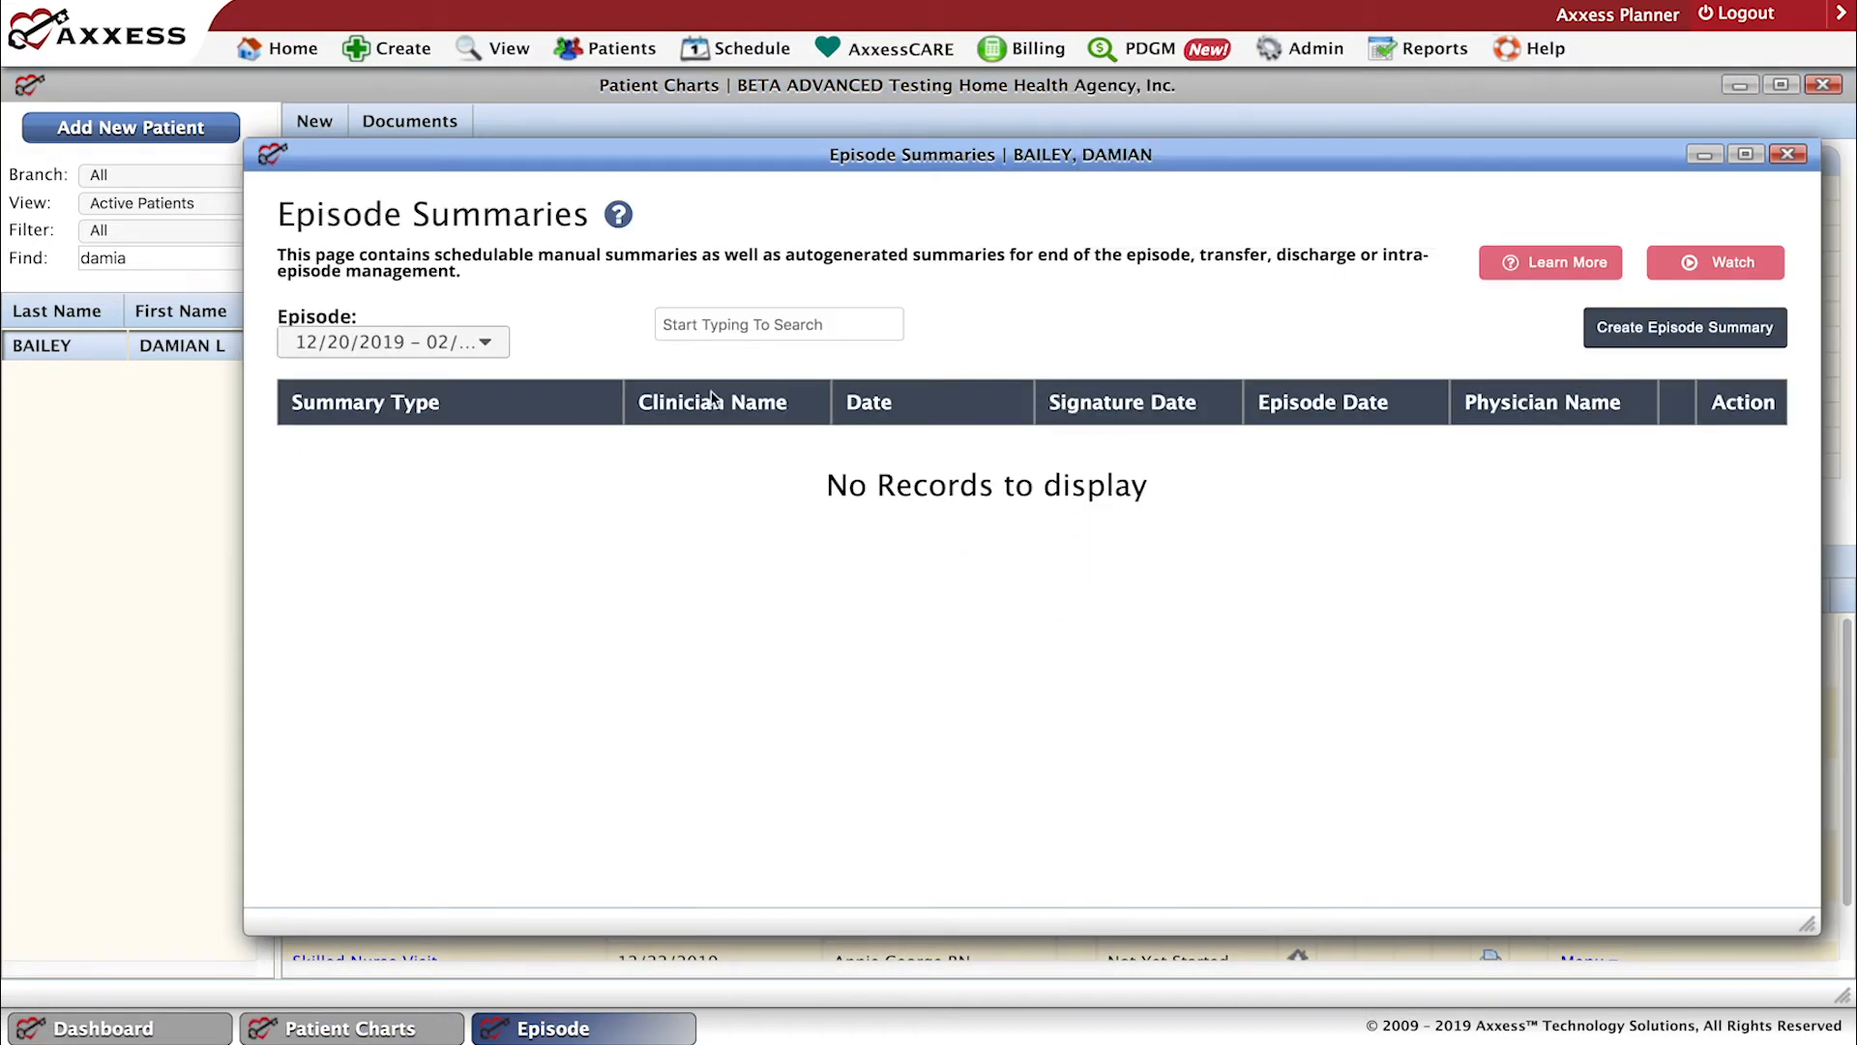
left_click(484, 344)
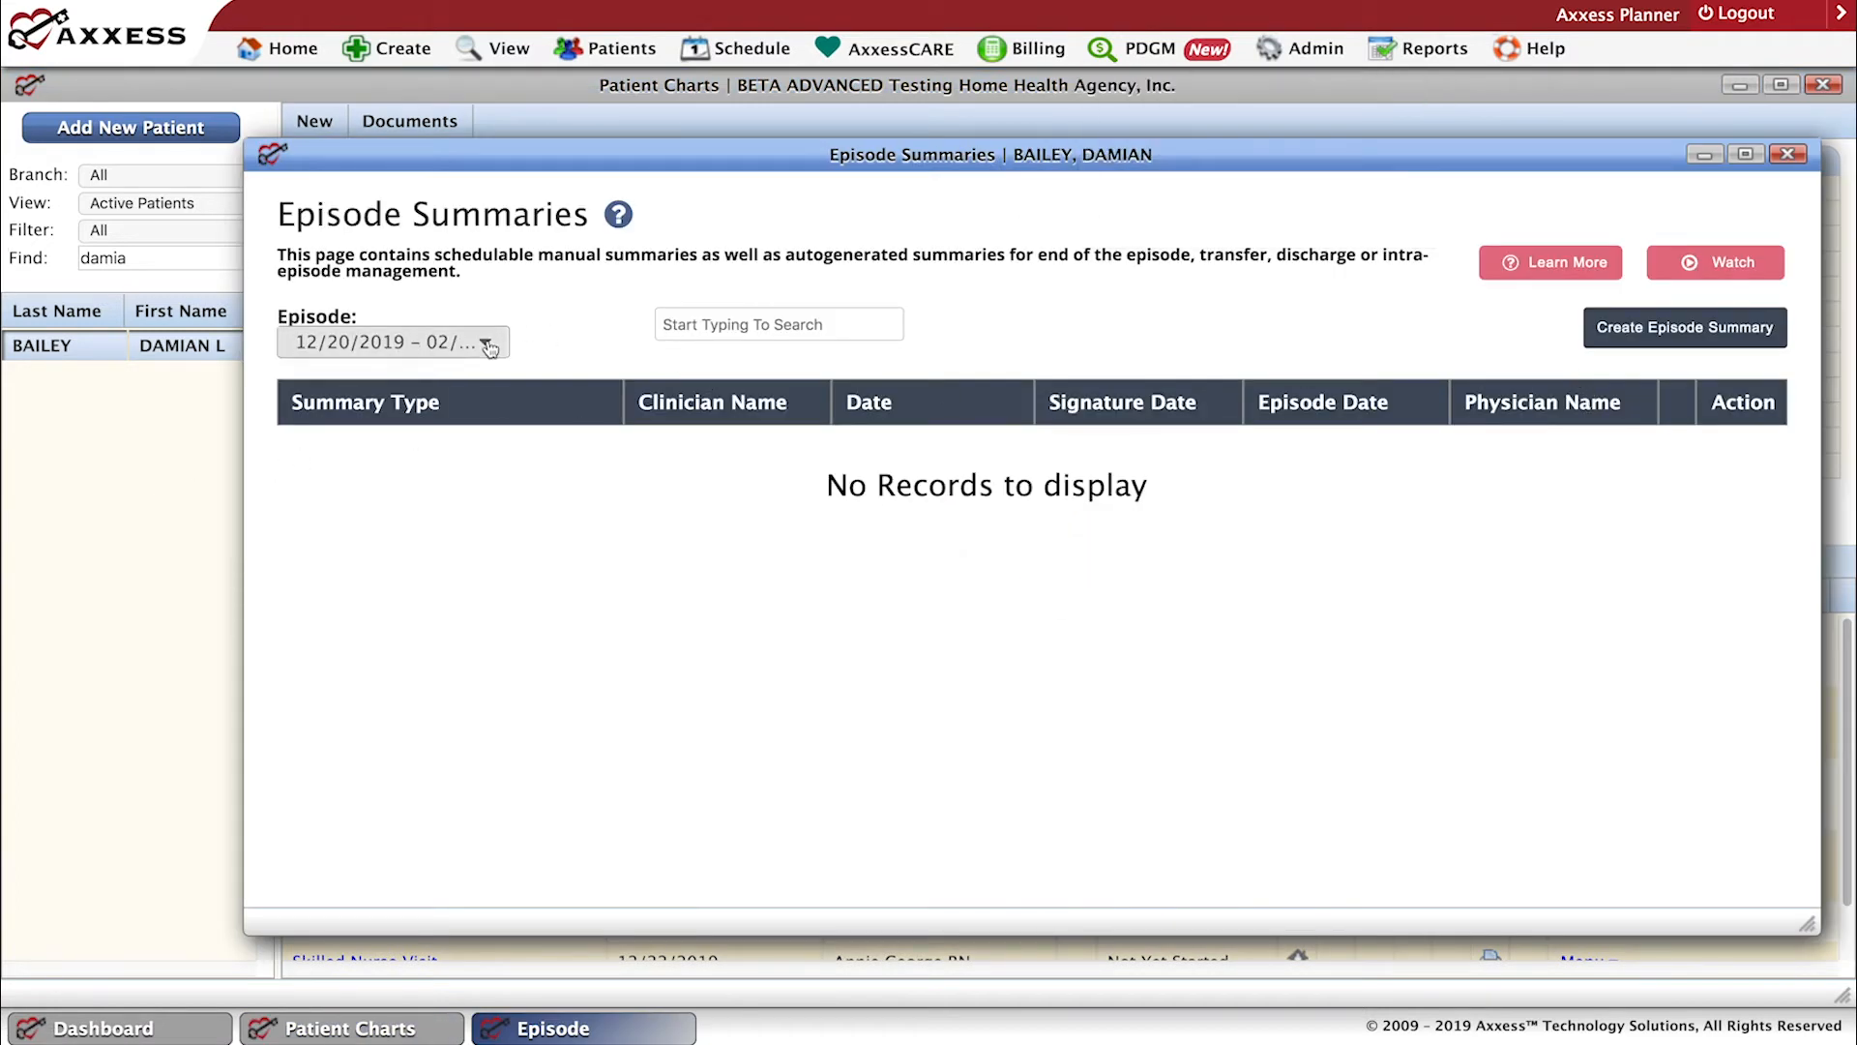
left_click(369, 451)
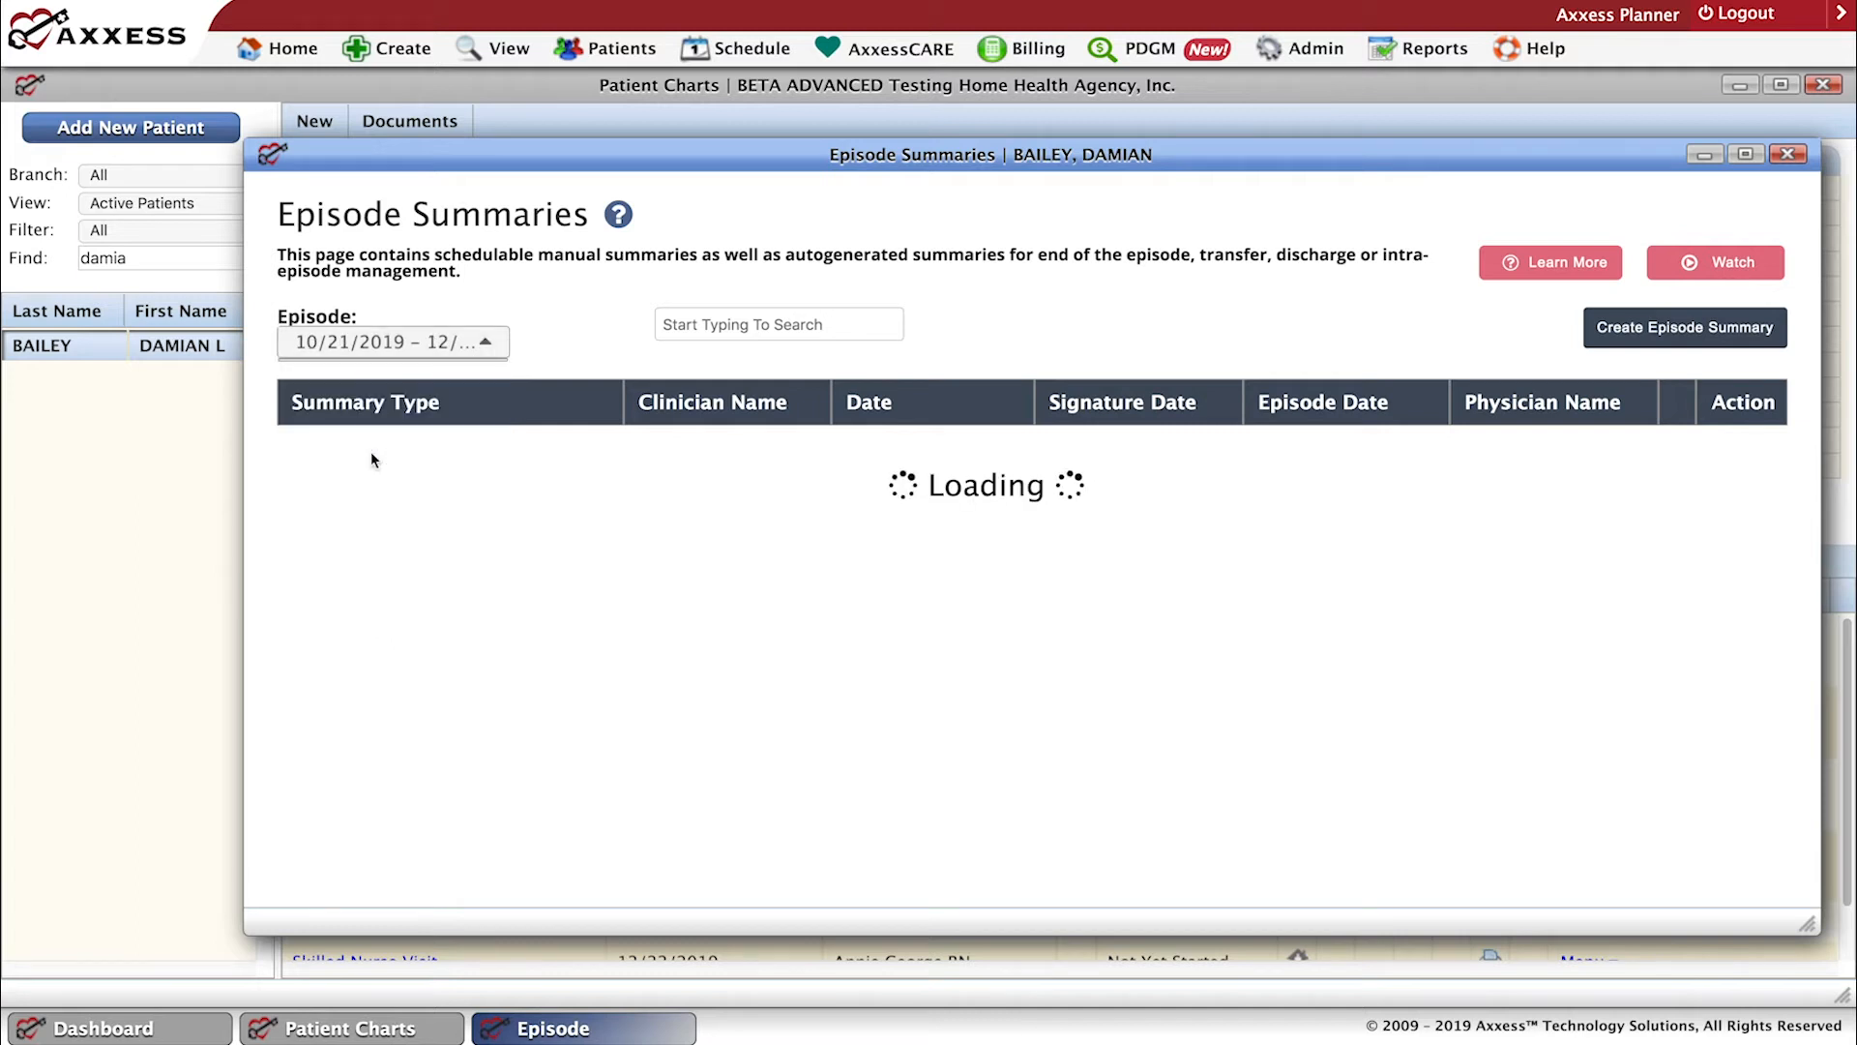
left_click(1745, 154)
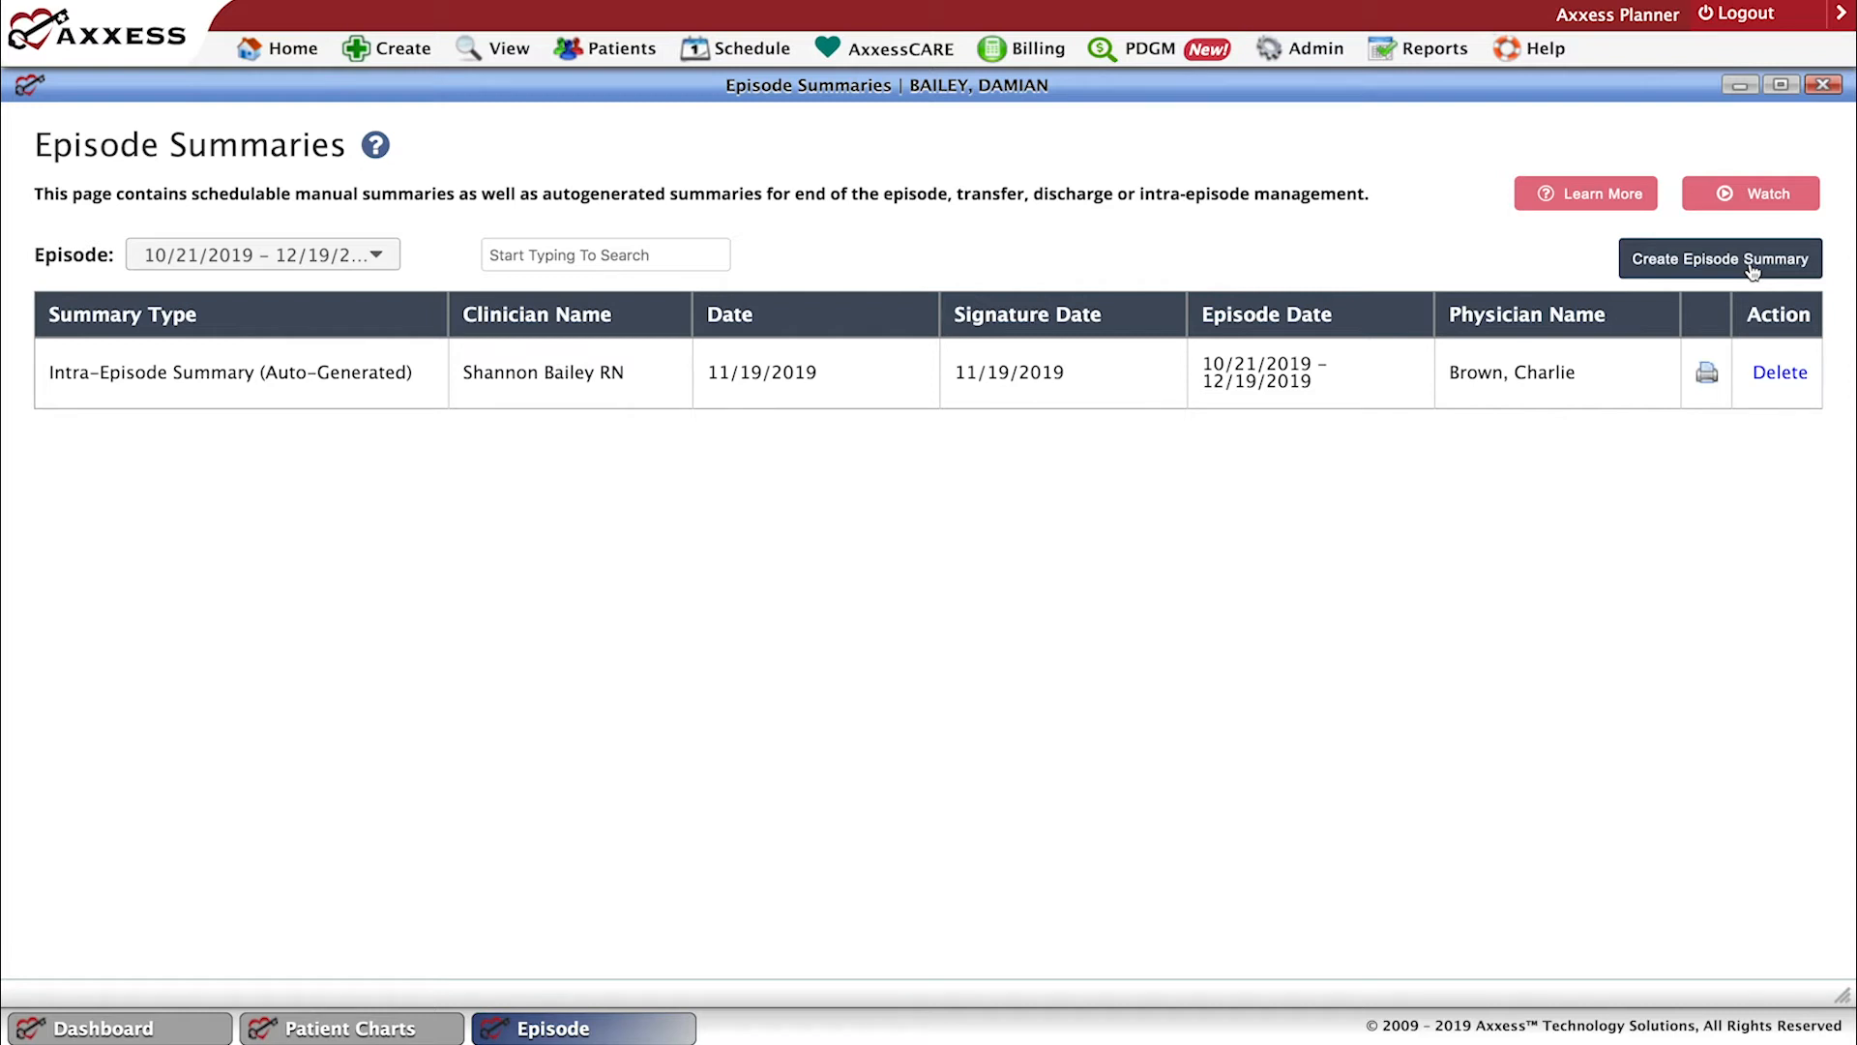
left_click(1823, 86)
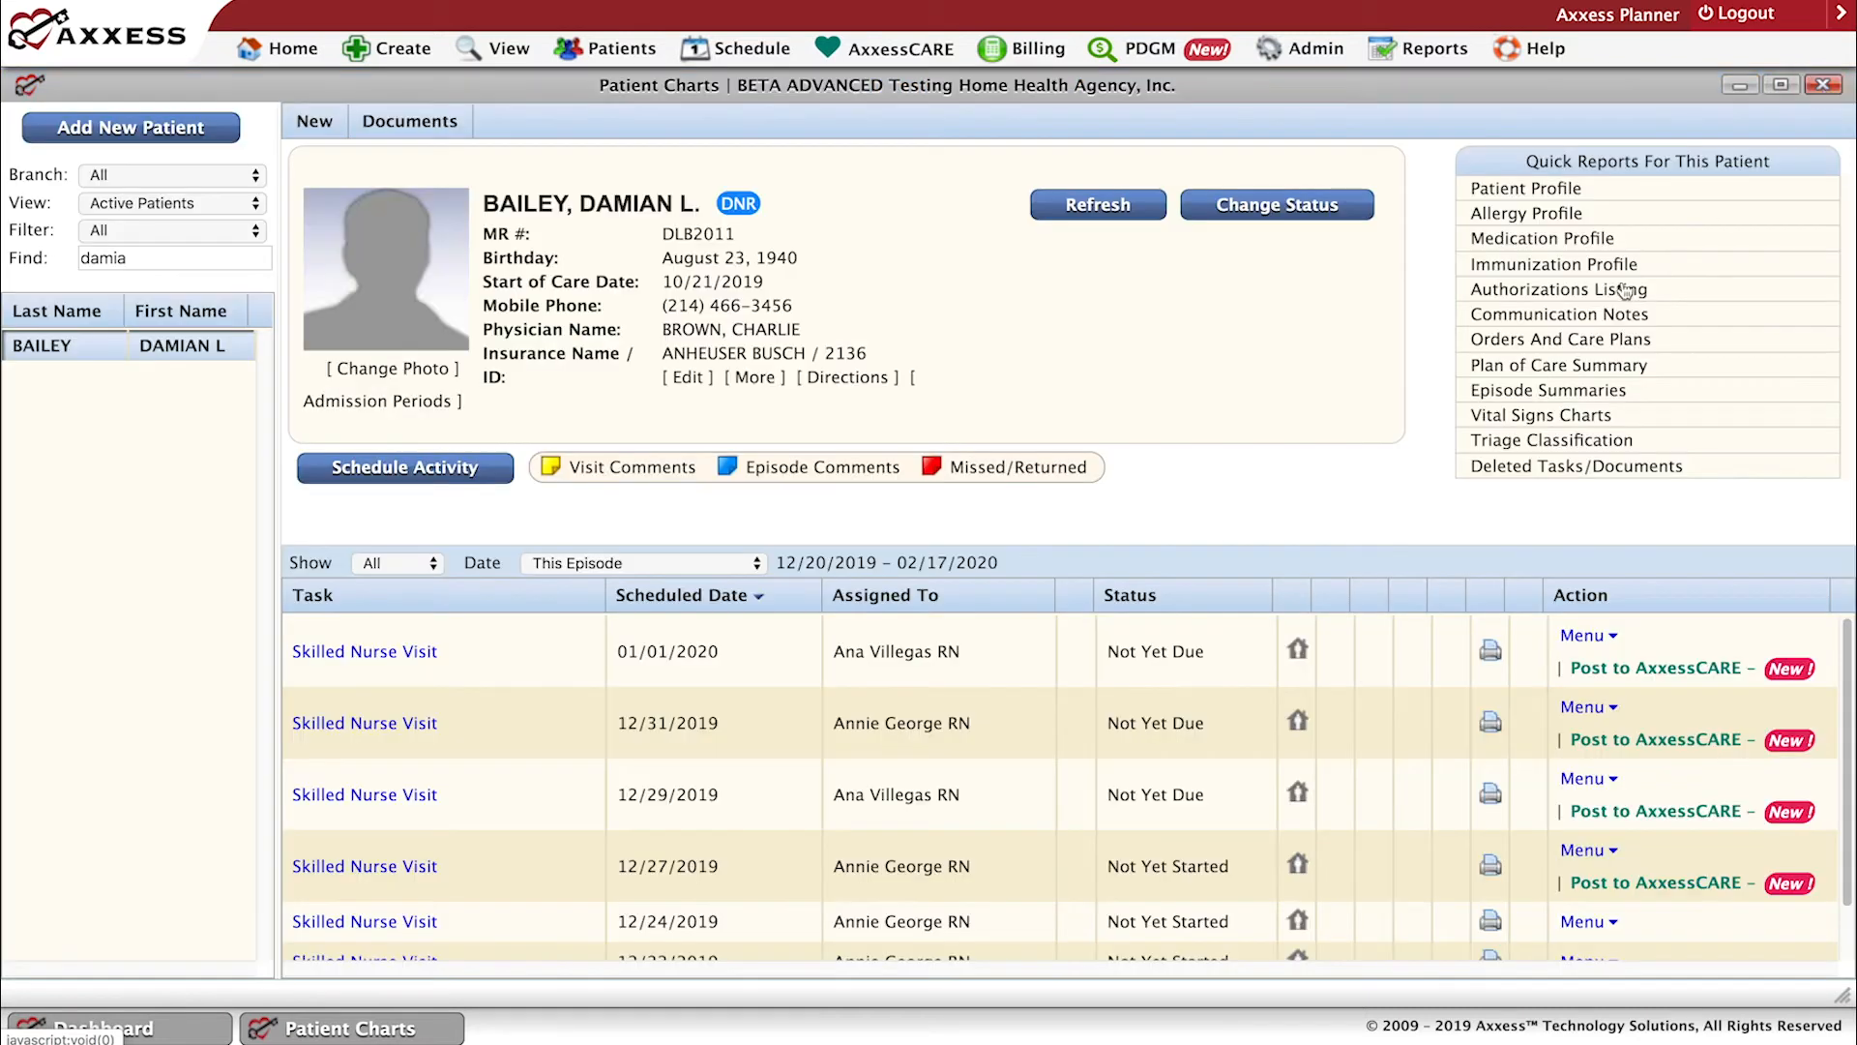
left_click(1536, 391)
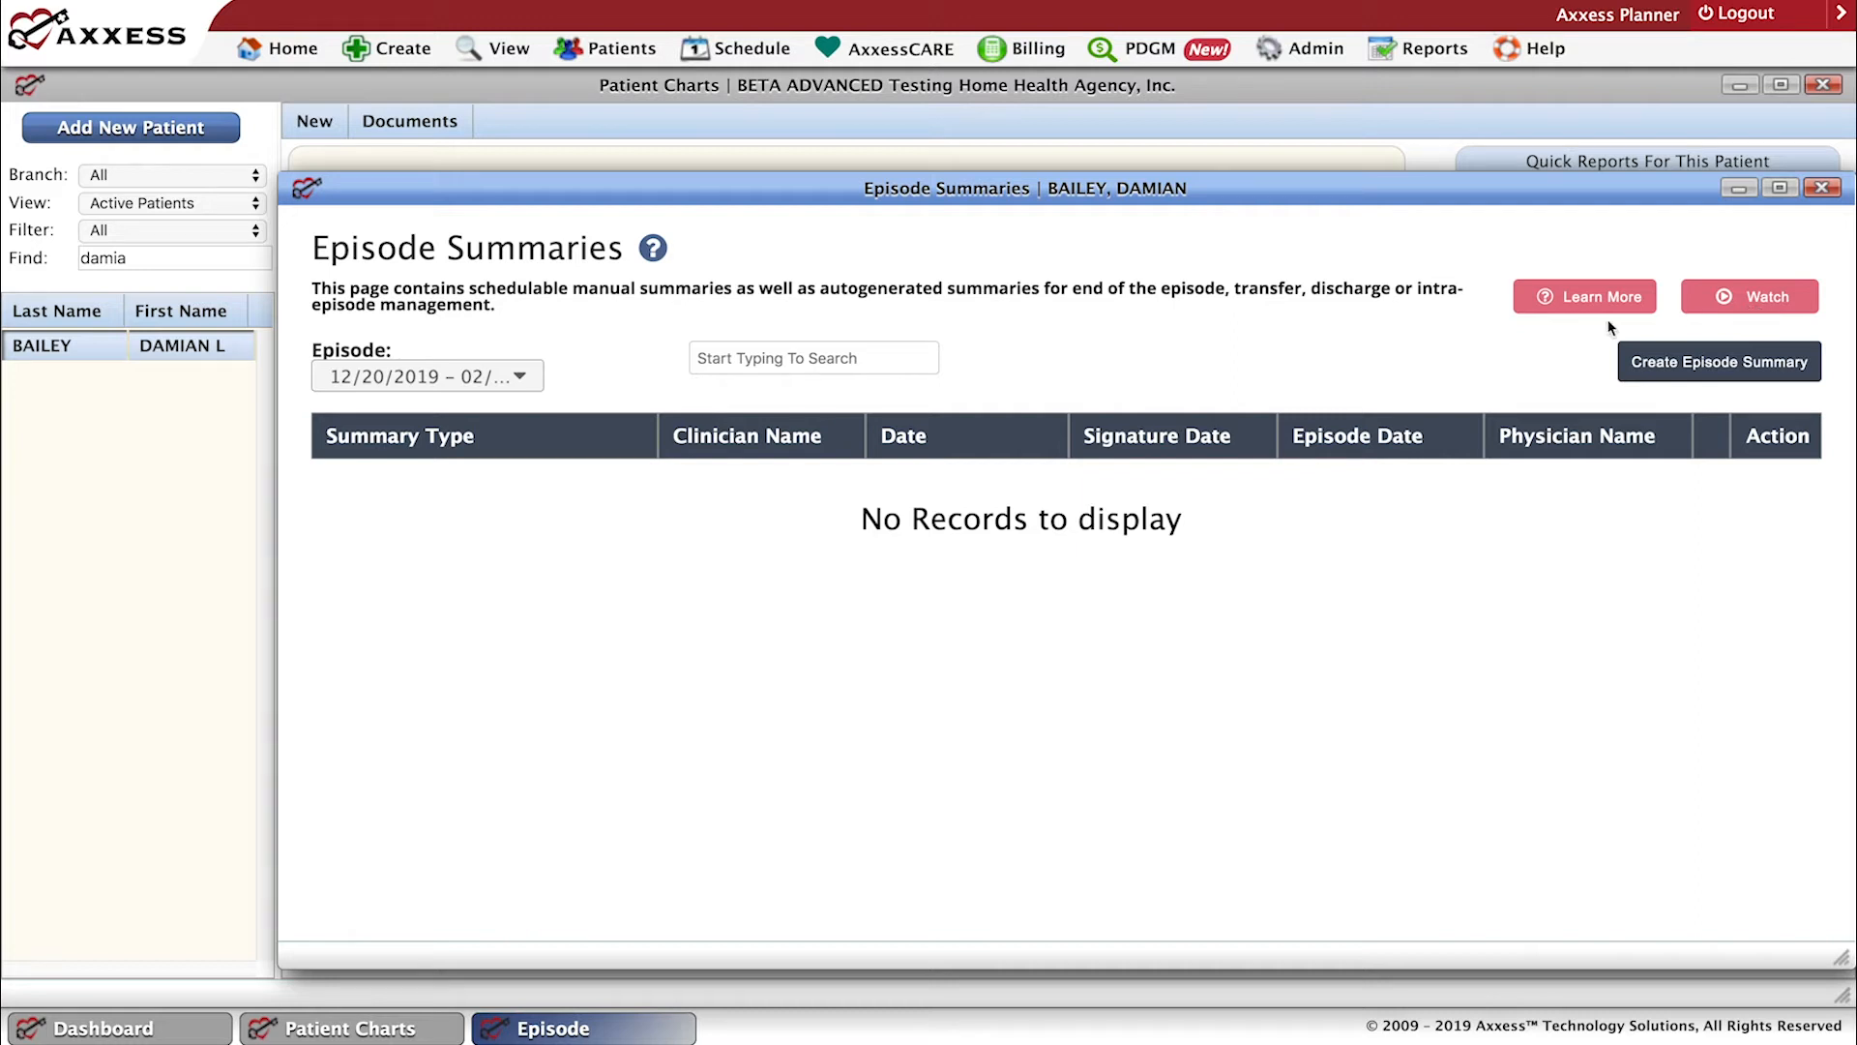
left_click(1820, 189)
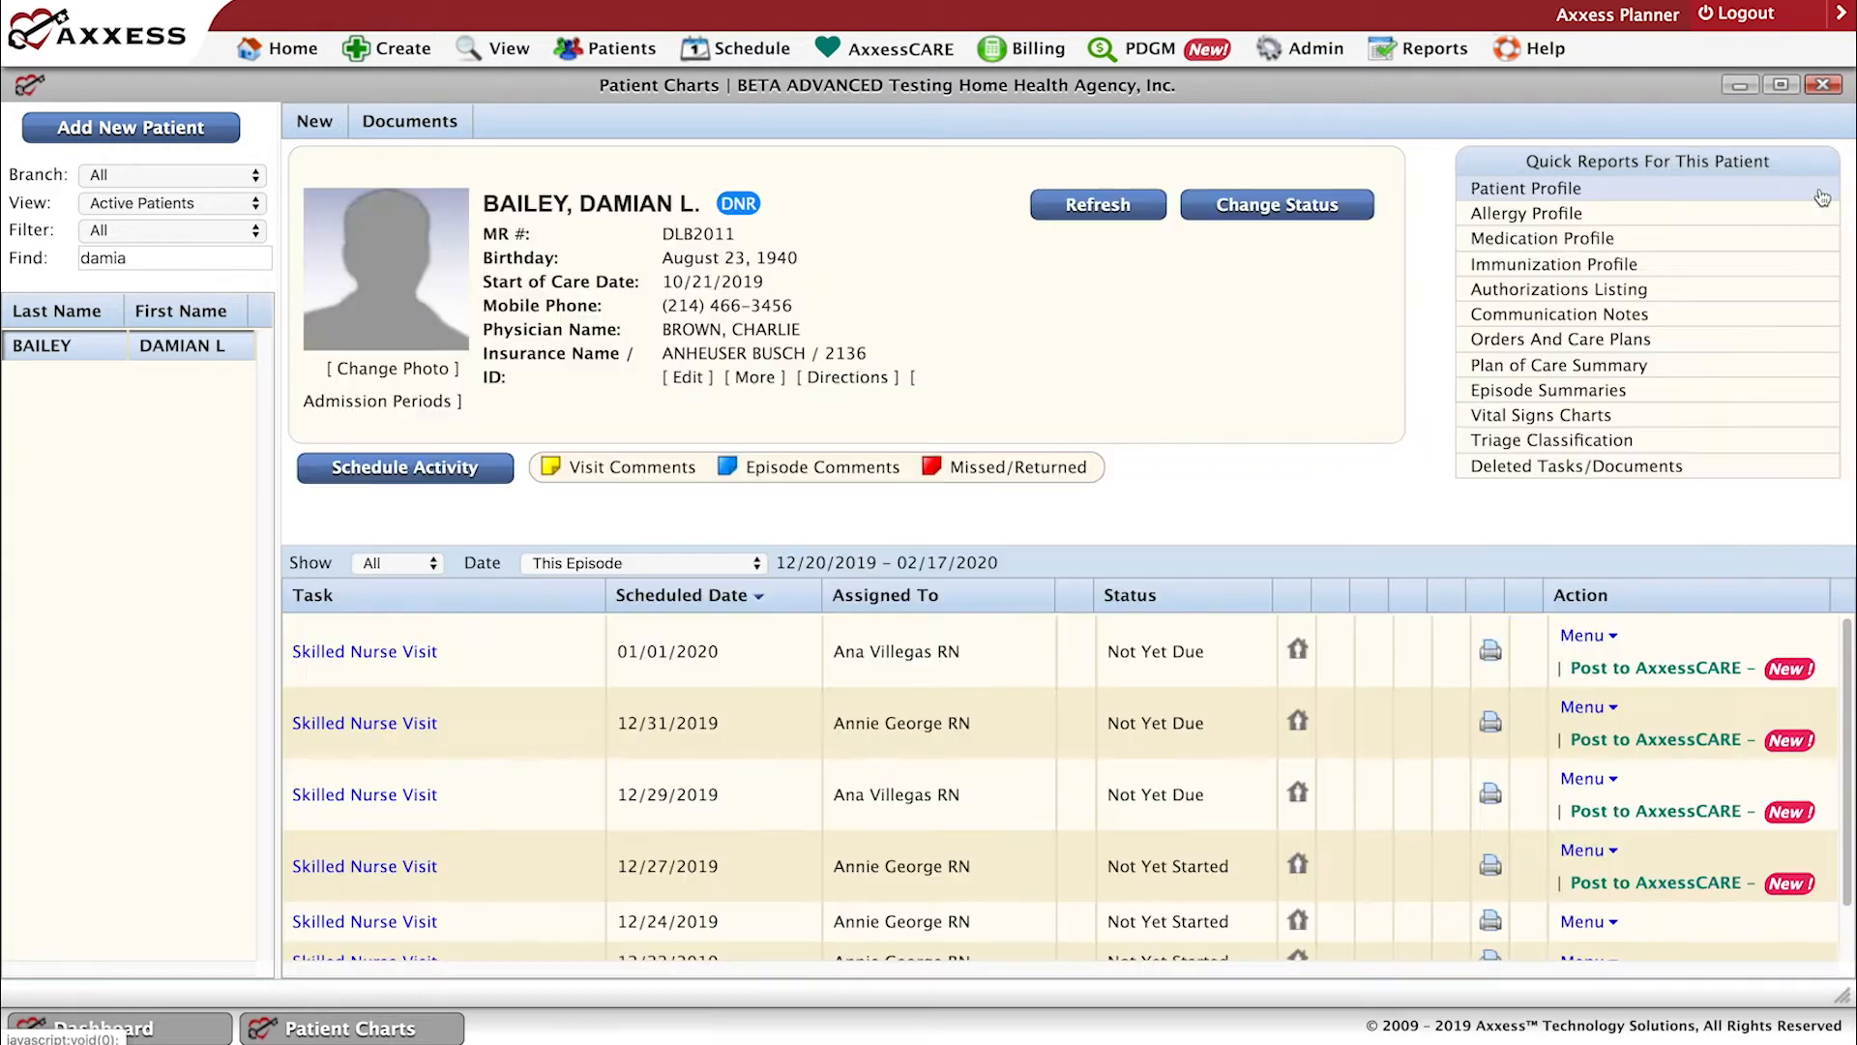
Open the patient's Vital Signs Charts in a maximized window, view the temperature and weight graphs, and switch to the Vital Signs Log.
left_click(1575, 426)
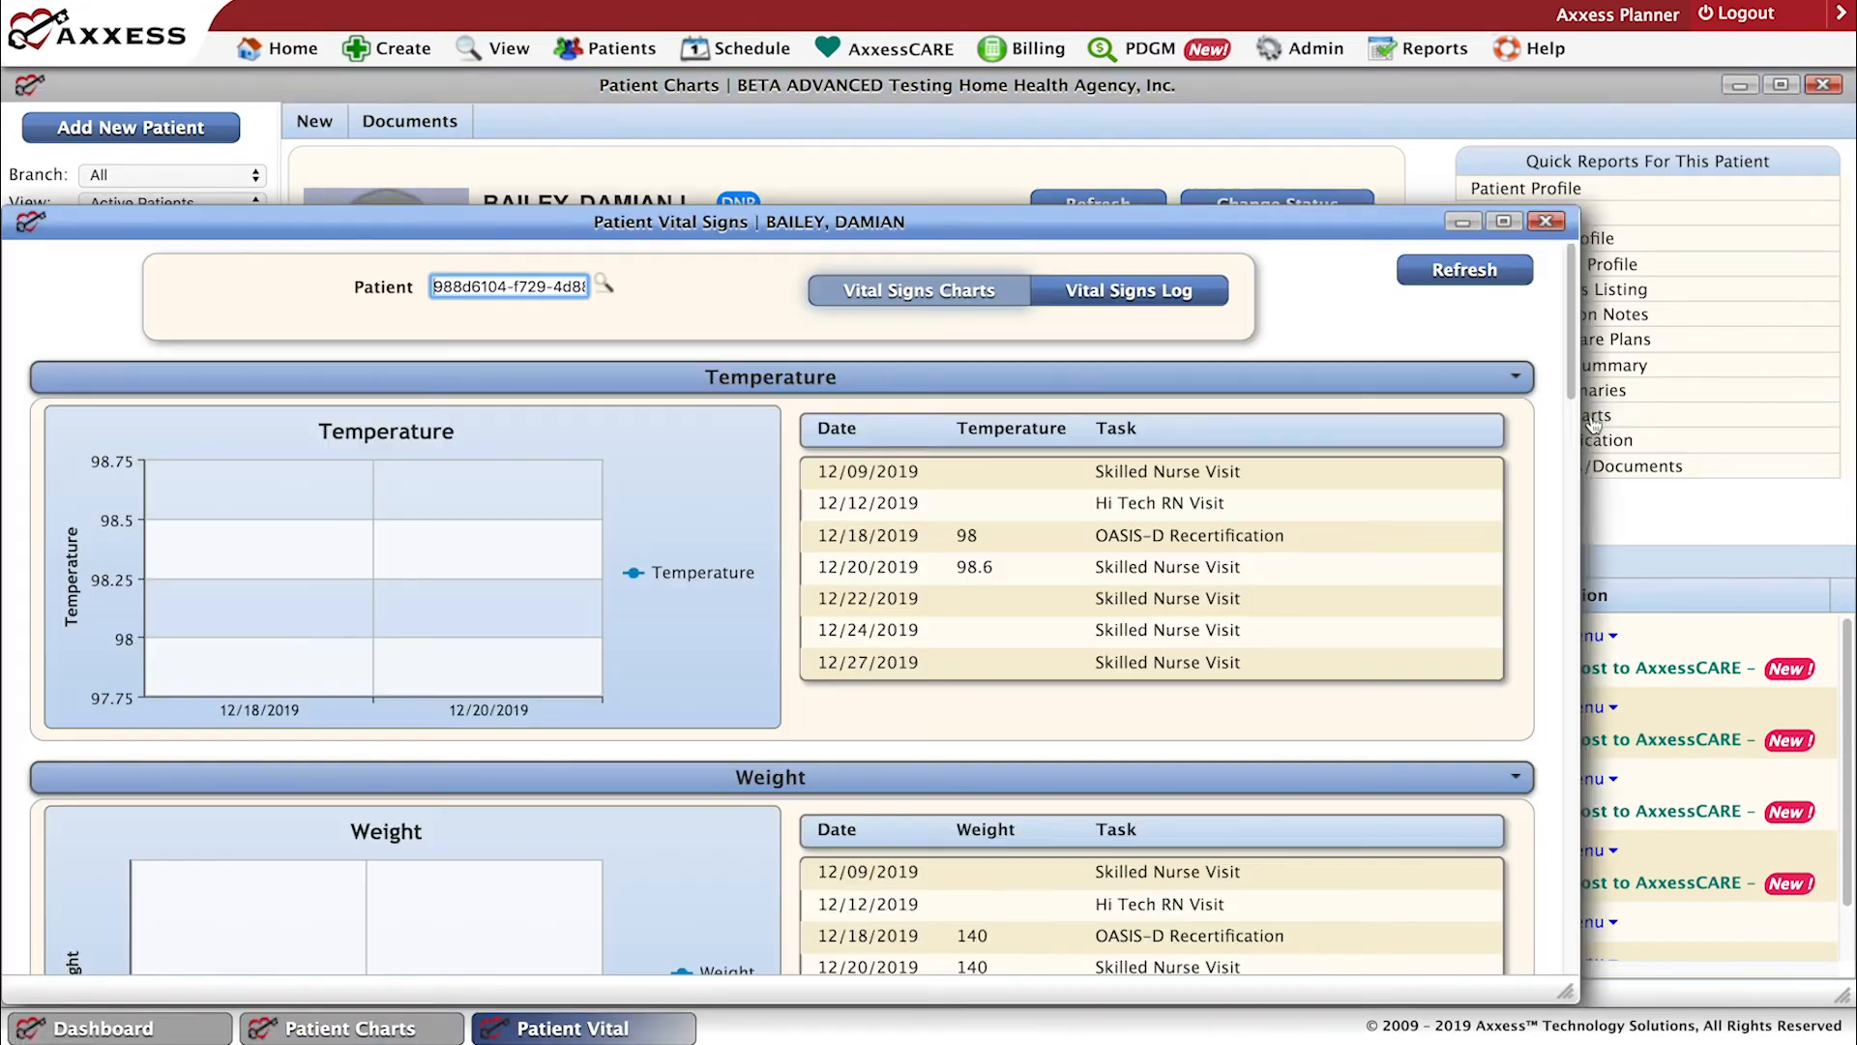
left_click(1504, 221)
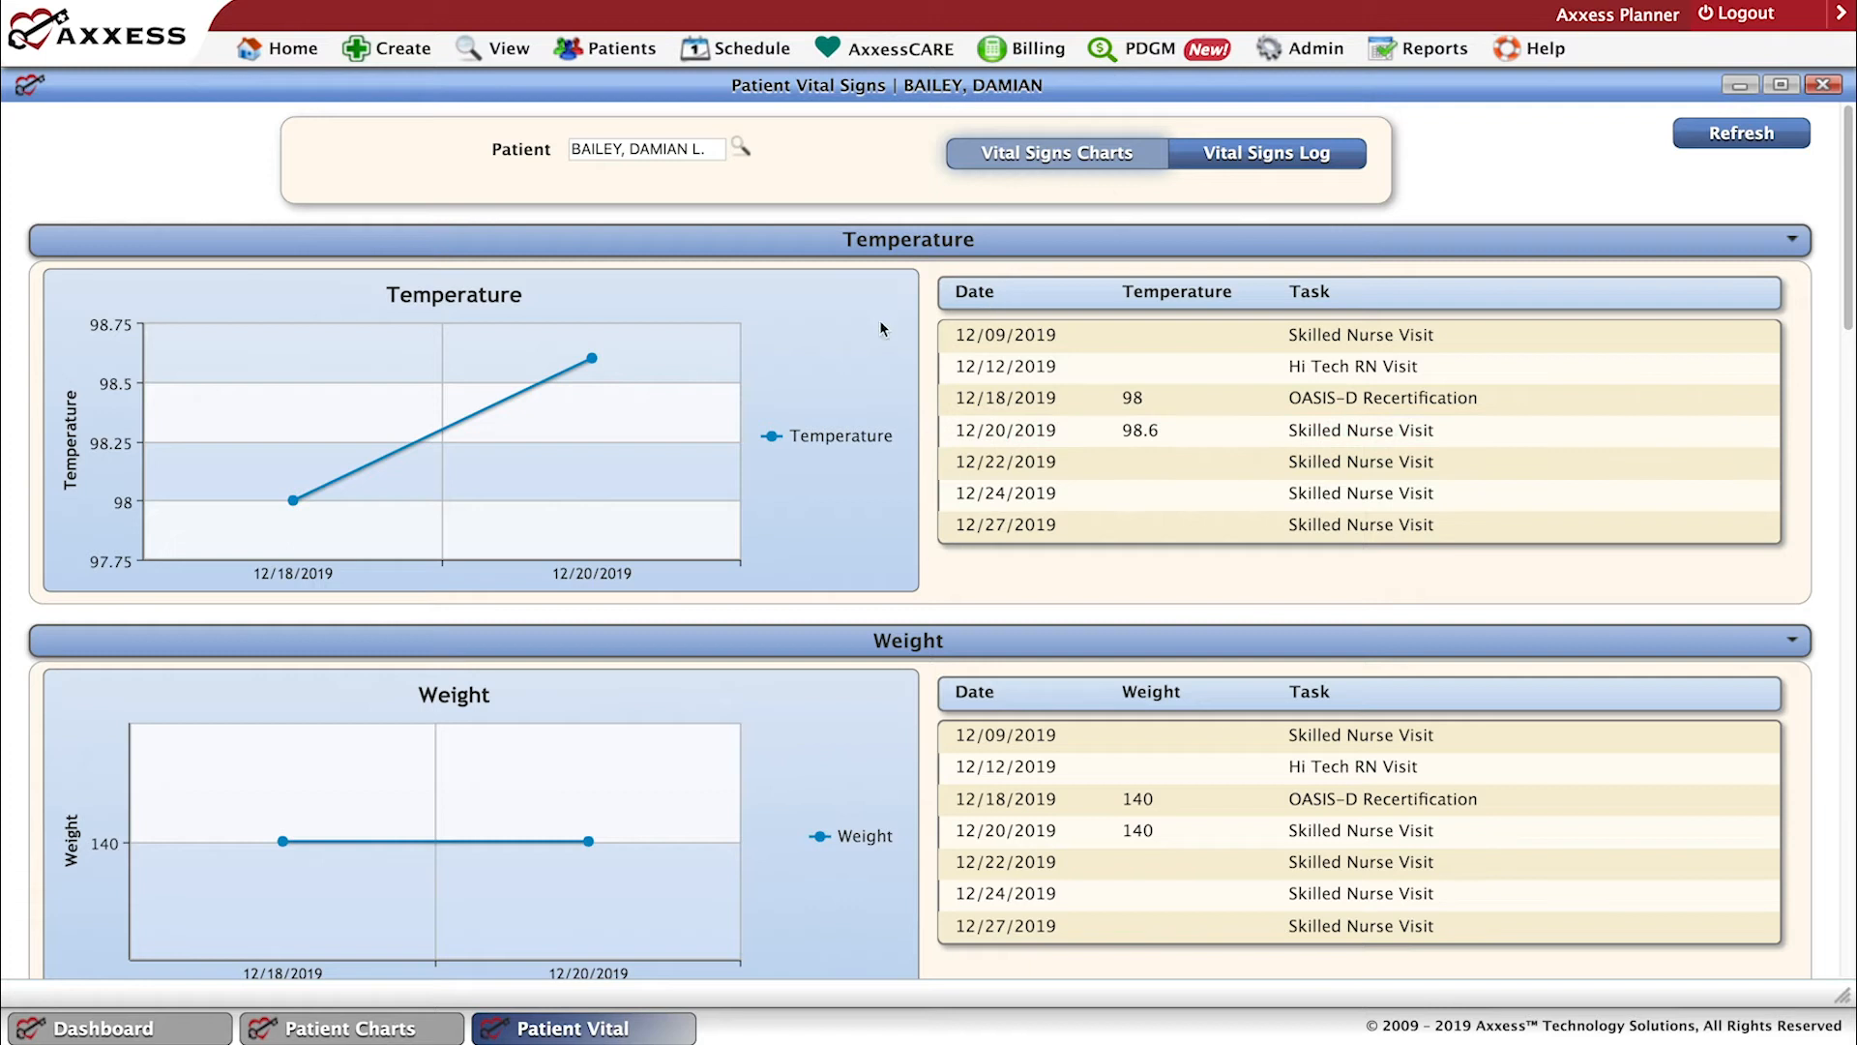
left_click(1264, 160)
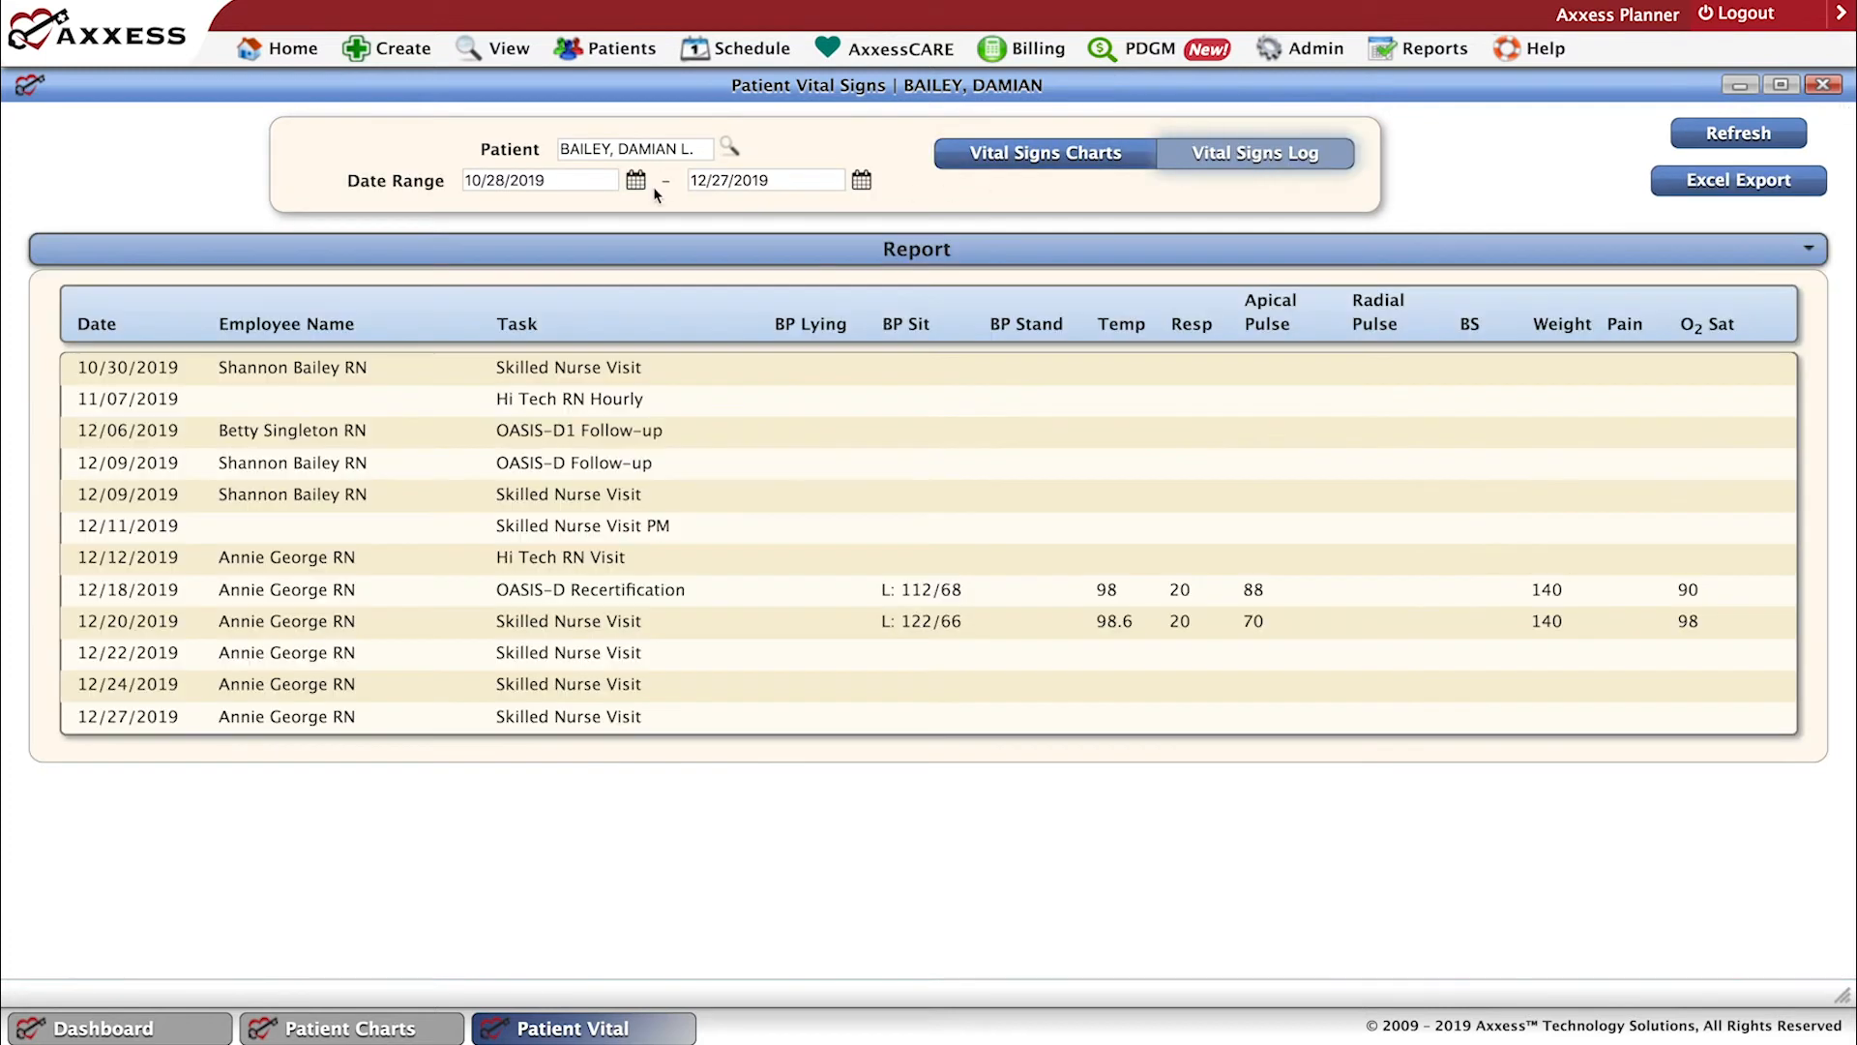
Refresh the Vital Signs Log for the date range 10/24/2019 to 12/26/2019, review its entries, and close the report.
left_click(636, 183)
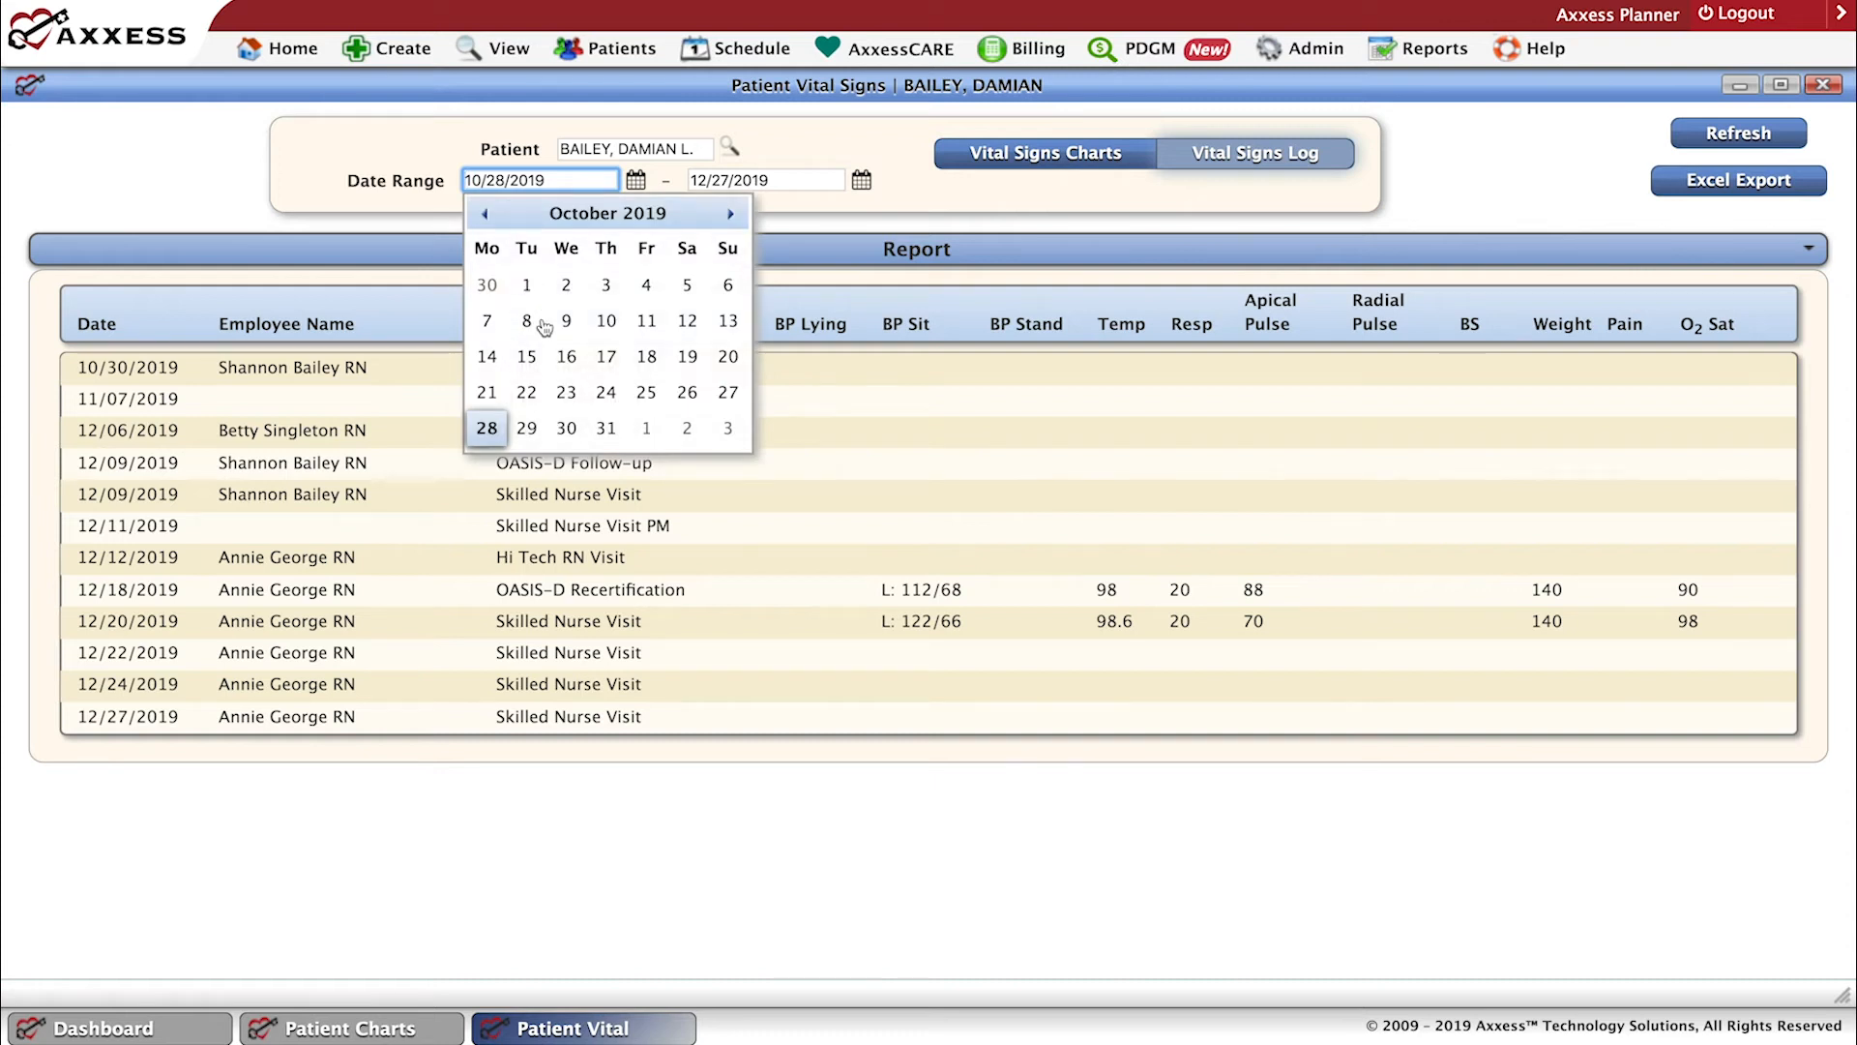
left_click(605, 392)
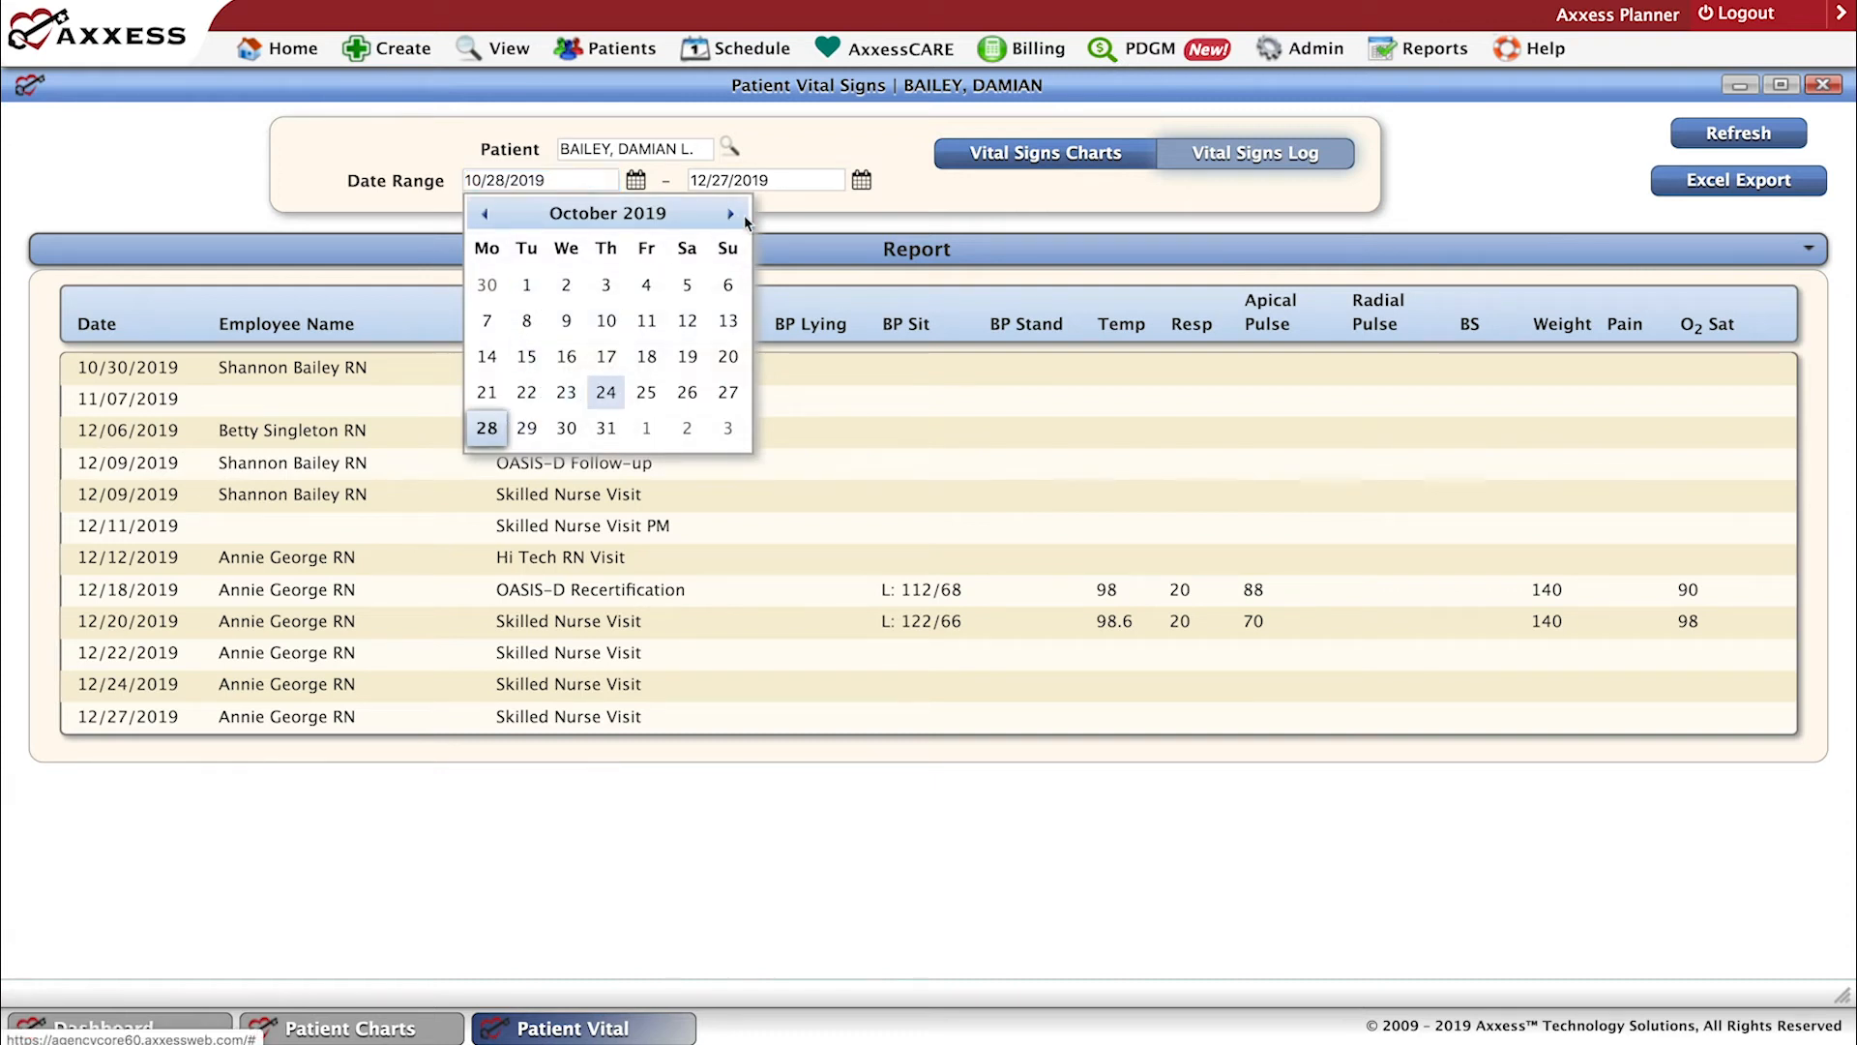
left_click(799, 180)
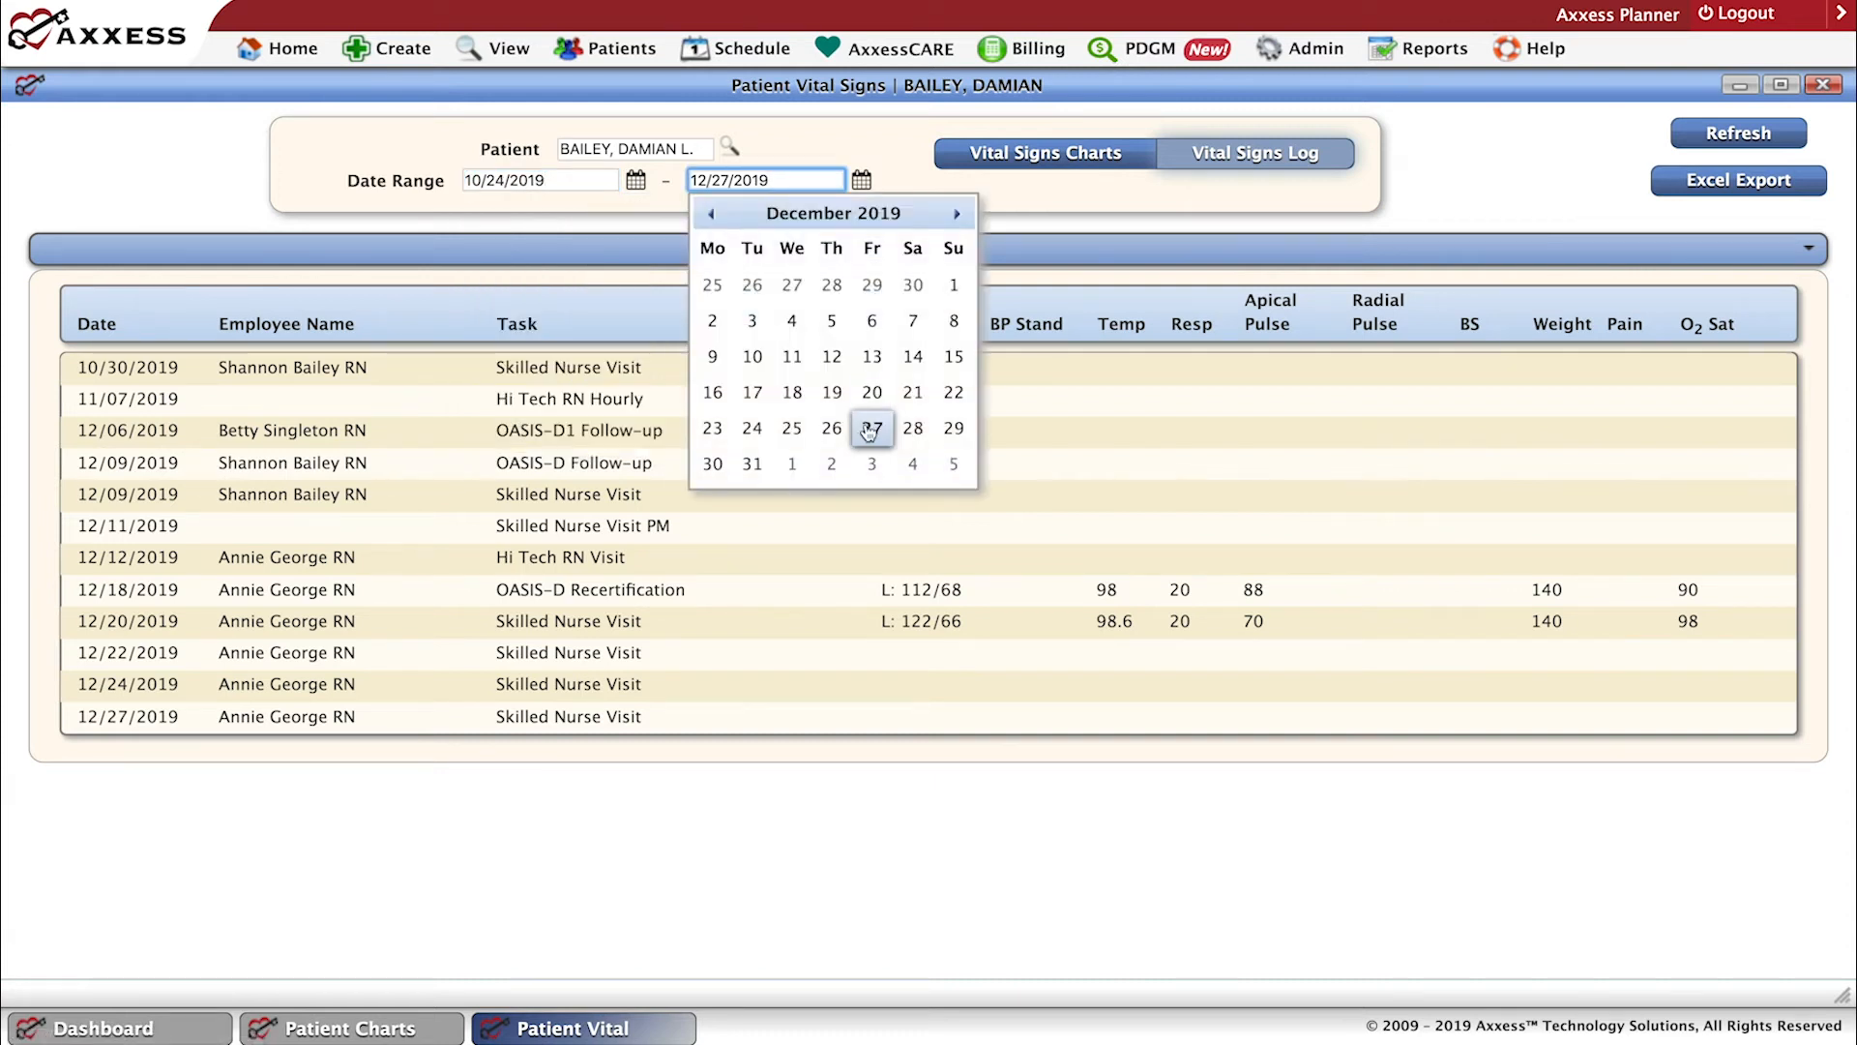
left_click(831, 430)
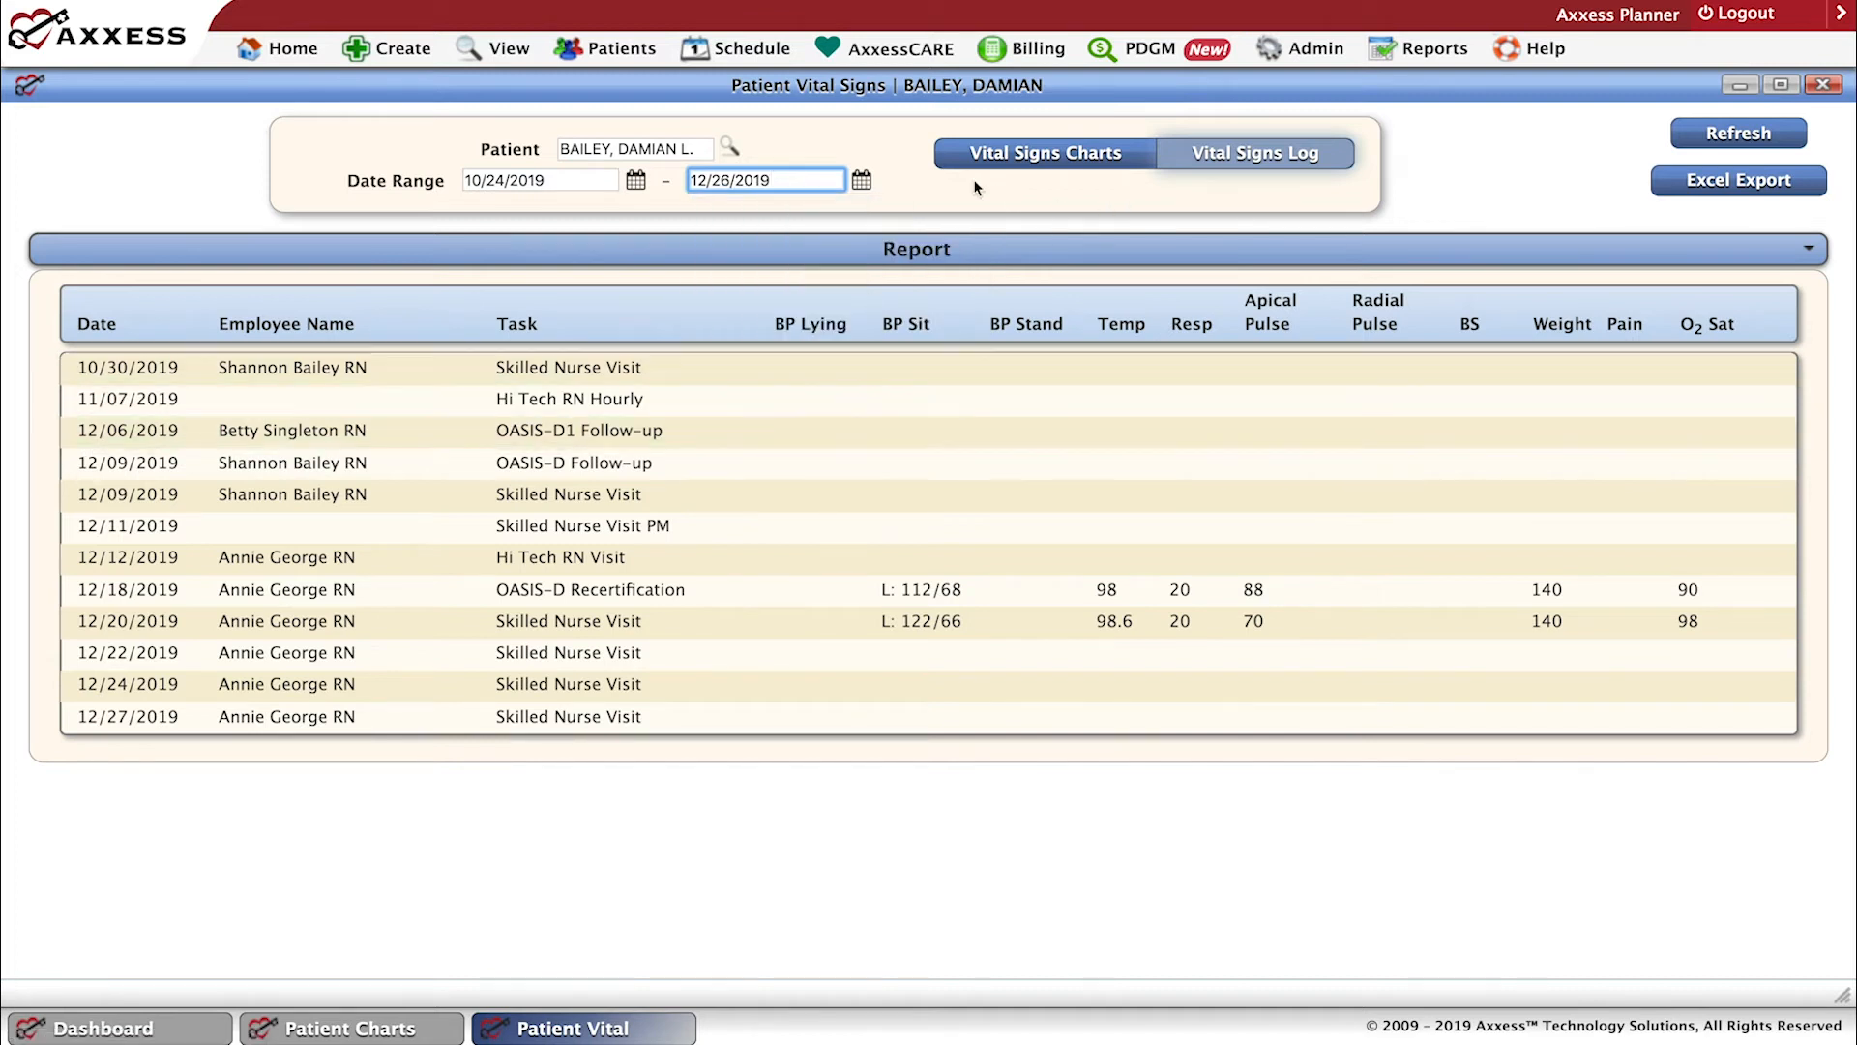
left_click(1736, 144)
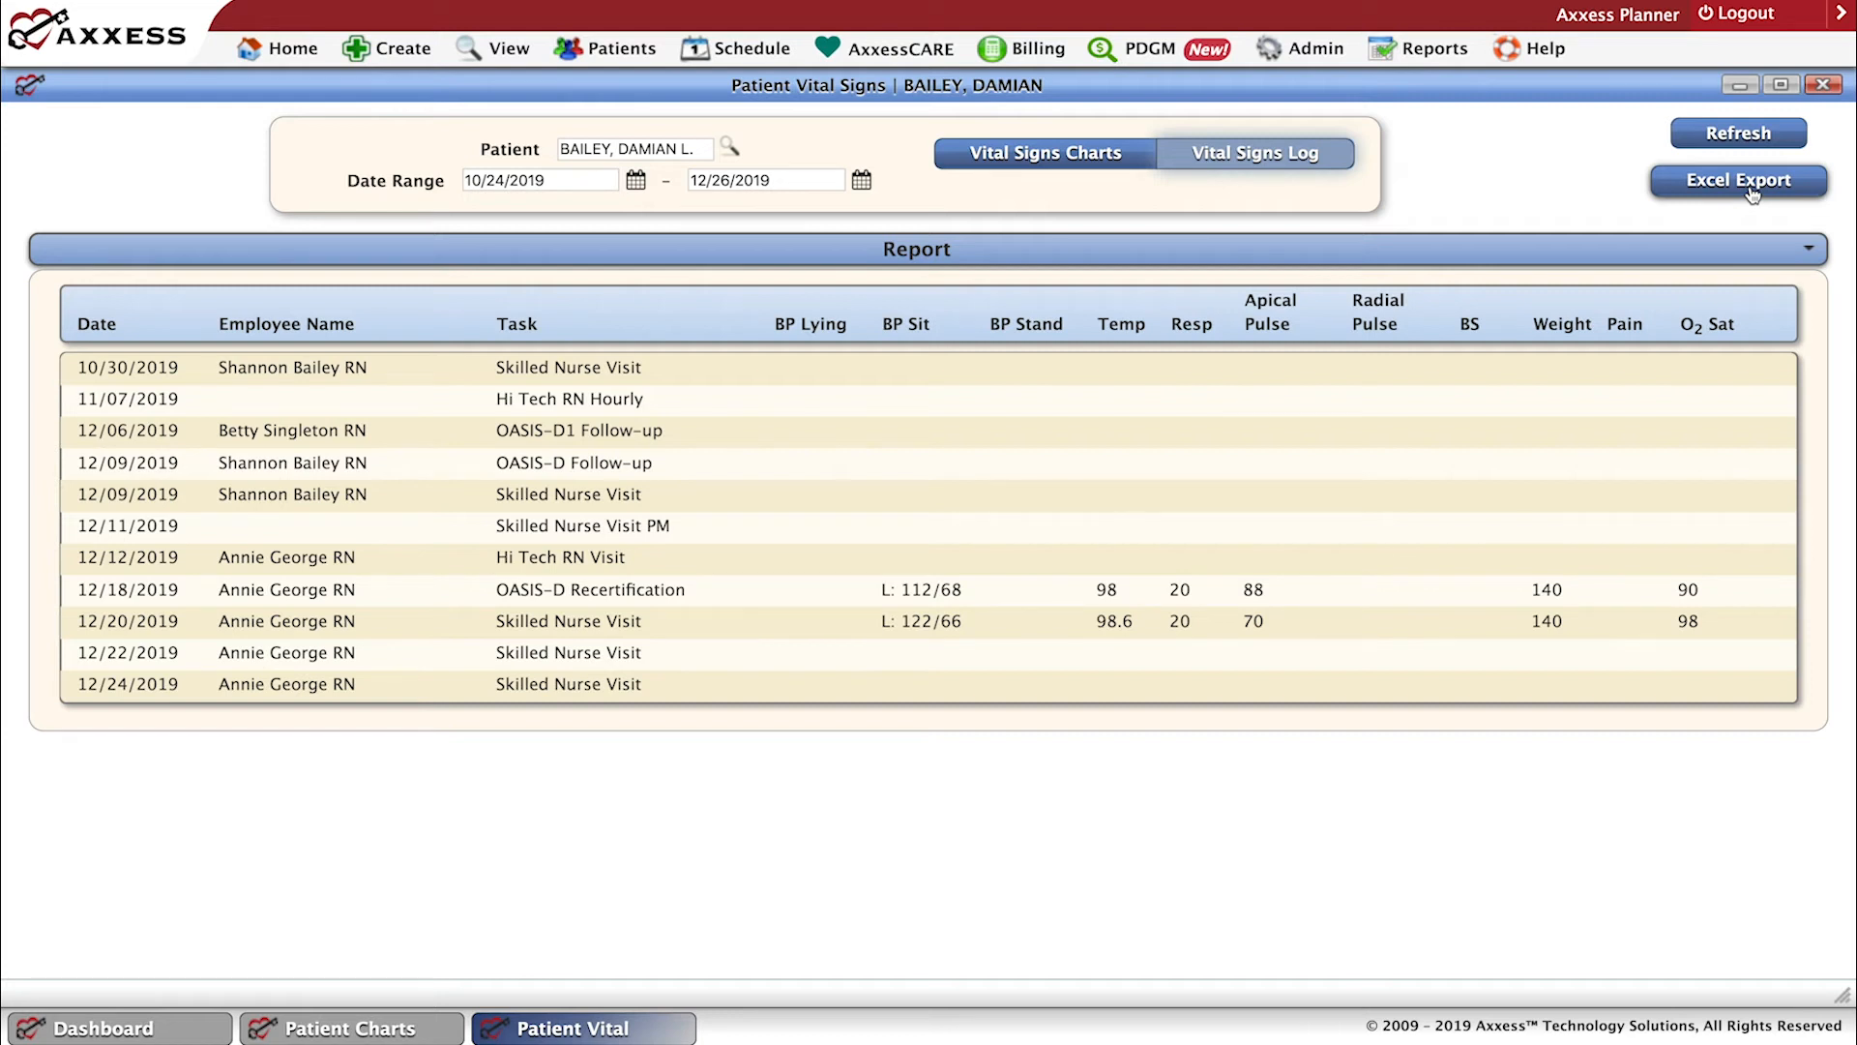
left_click(1824, 85)
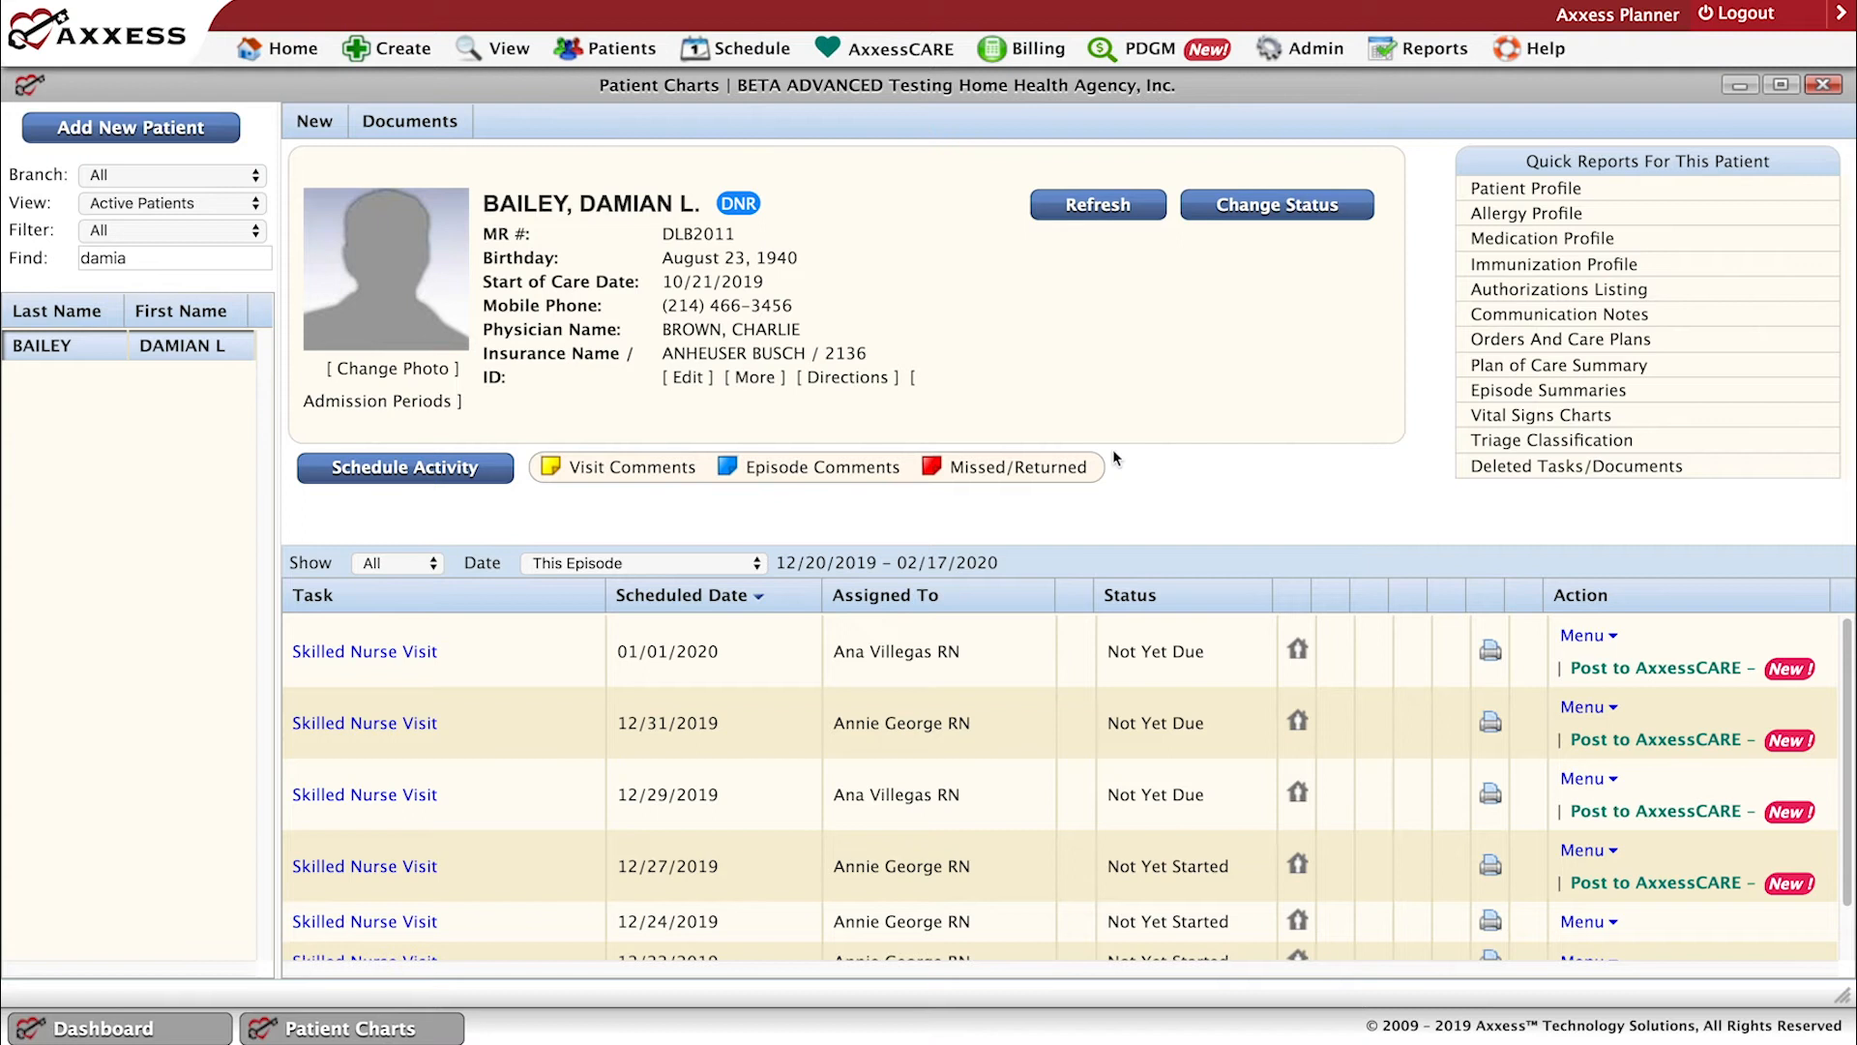
Open the patient's Triage Classification report, read through all four emergency preparedness levels, and close it.
left_click(1537, 447)
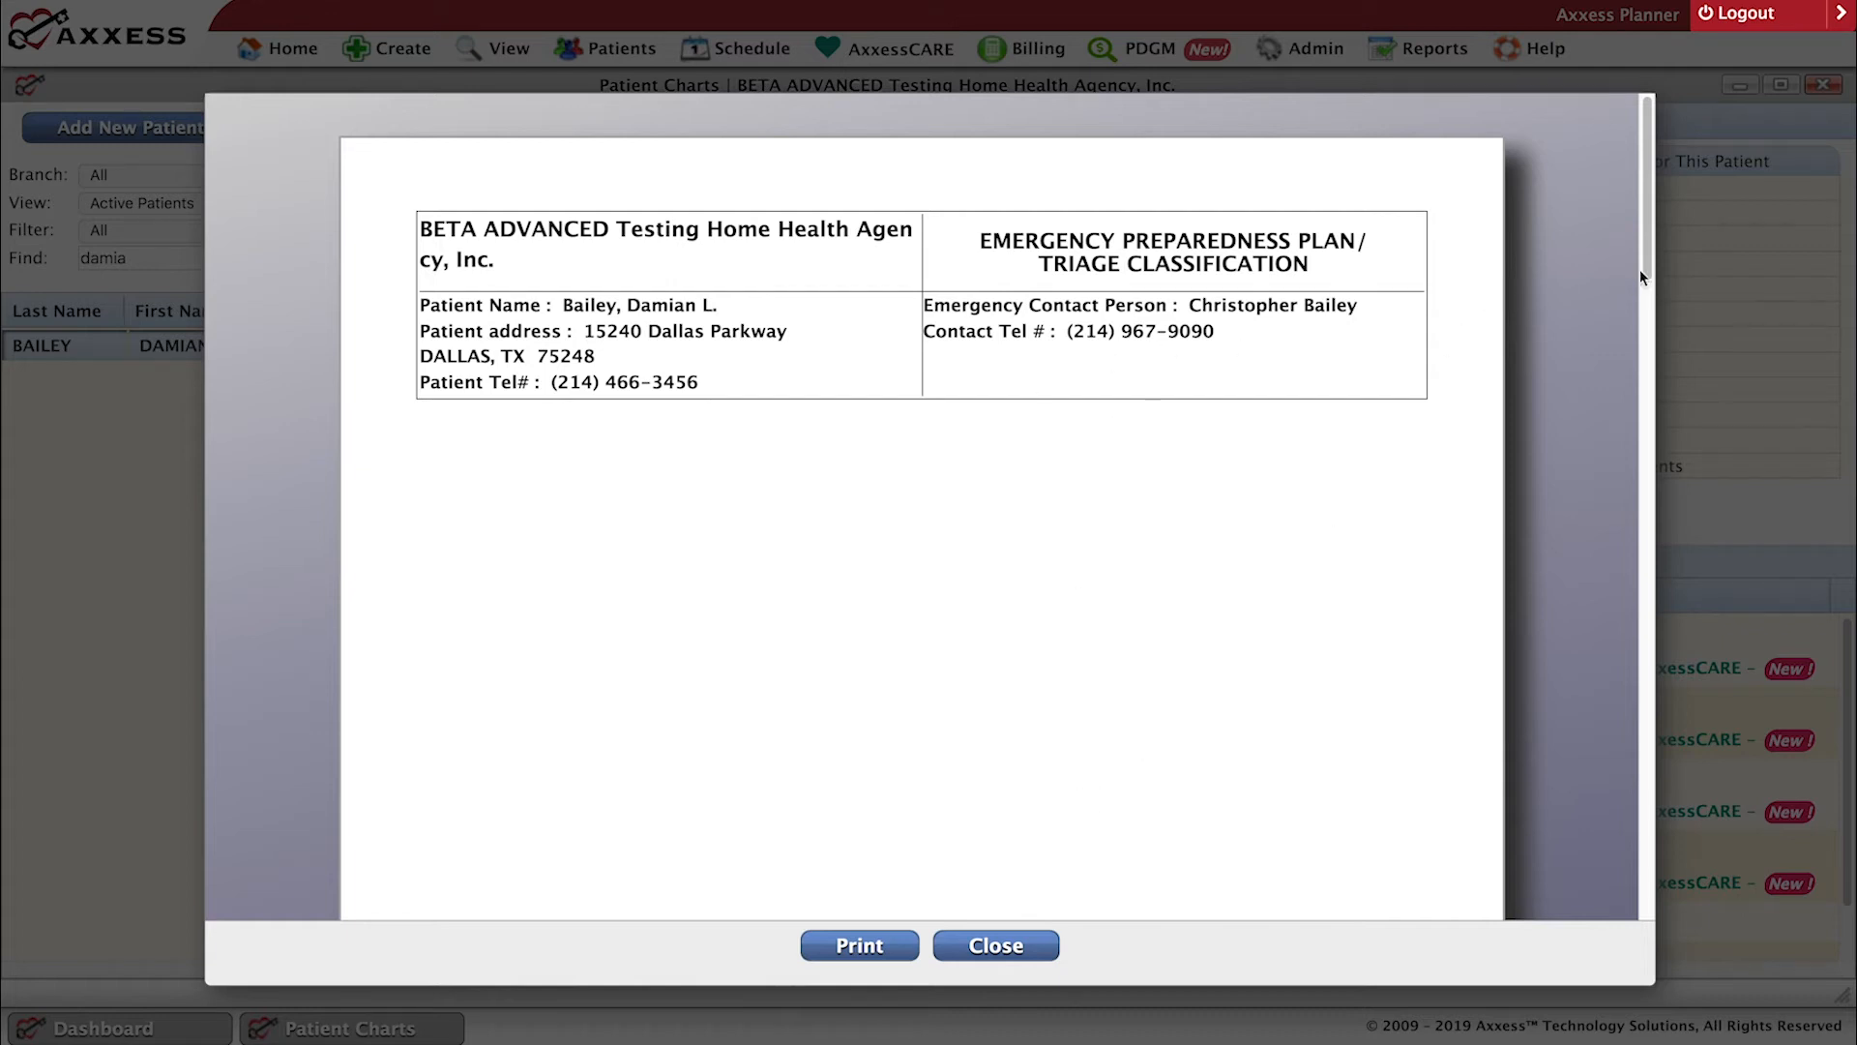
scroll(1641, 276, "down", 5)
left_click_drag(1650, 327, 1642, 629)
scroll(1643, 625, "up", 4)
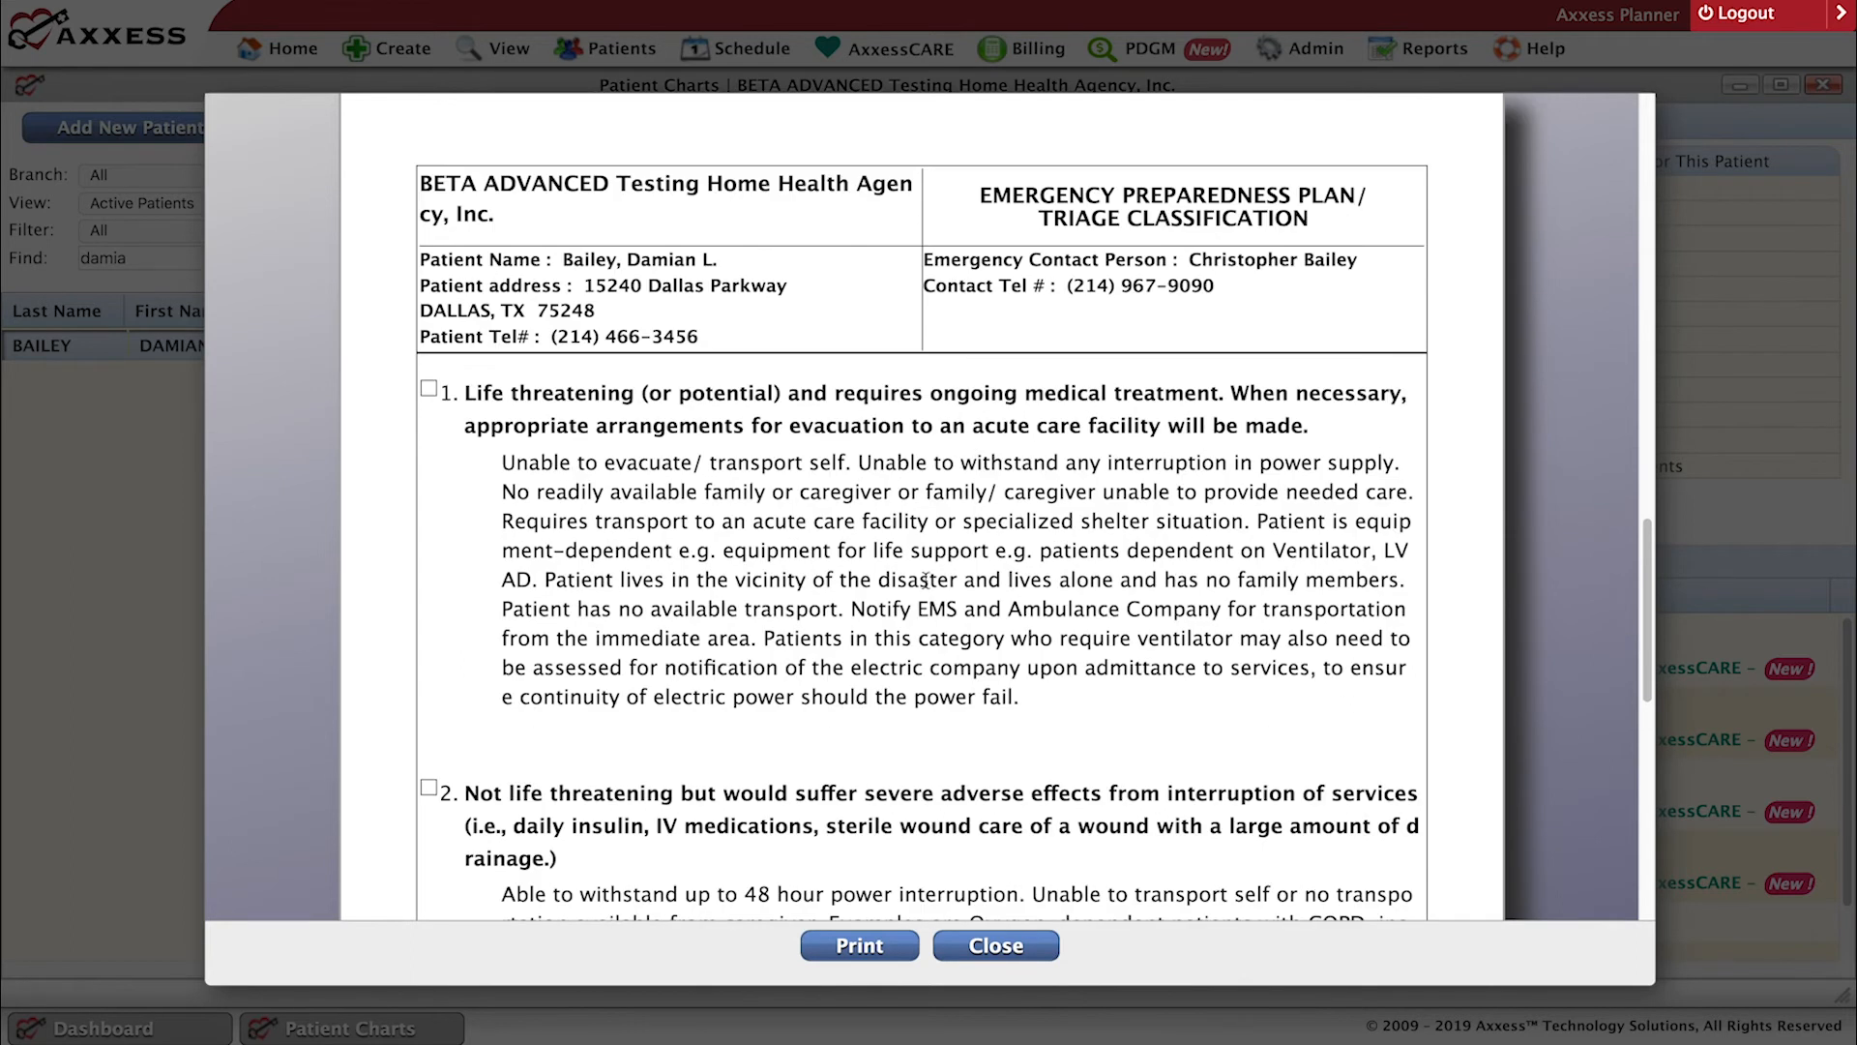
scroll(926, 580, "up", 2)
scroll(1171, 590, "up", 5)
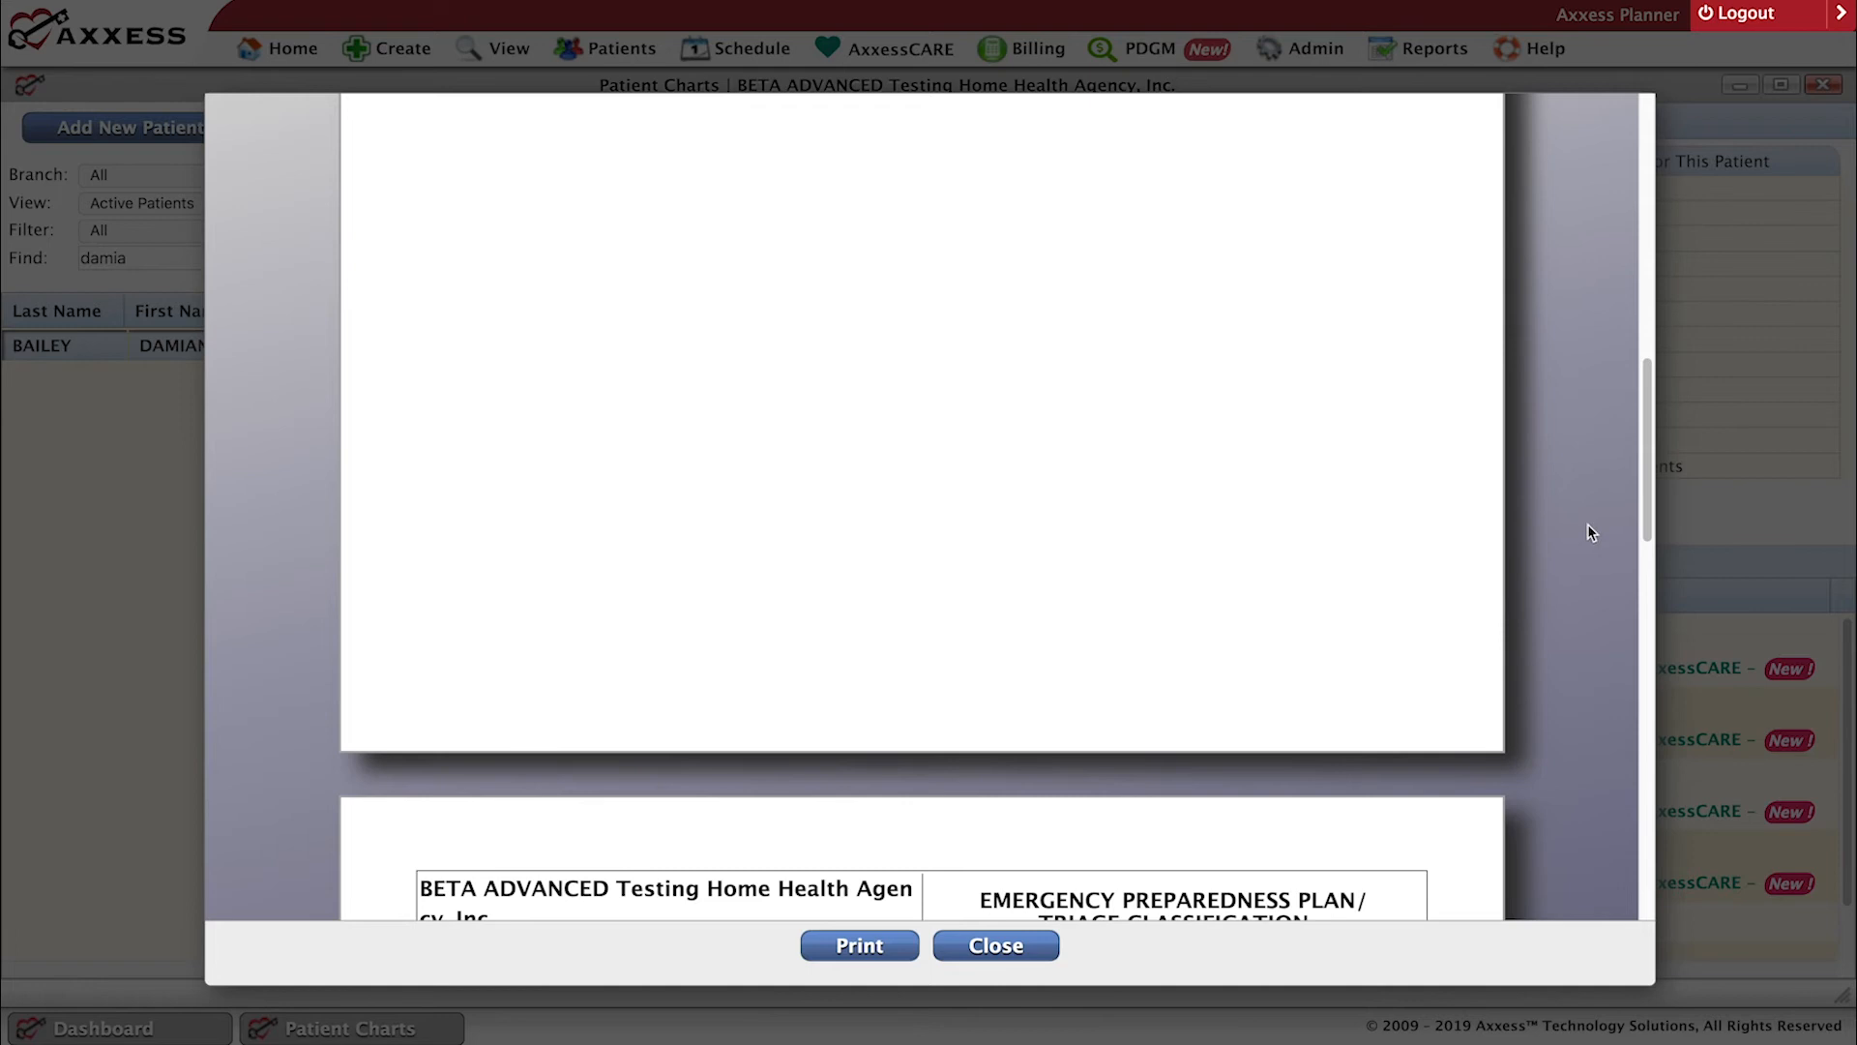
left_click_drag(1647, 527, 1650, 836)
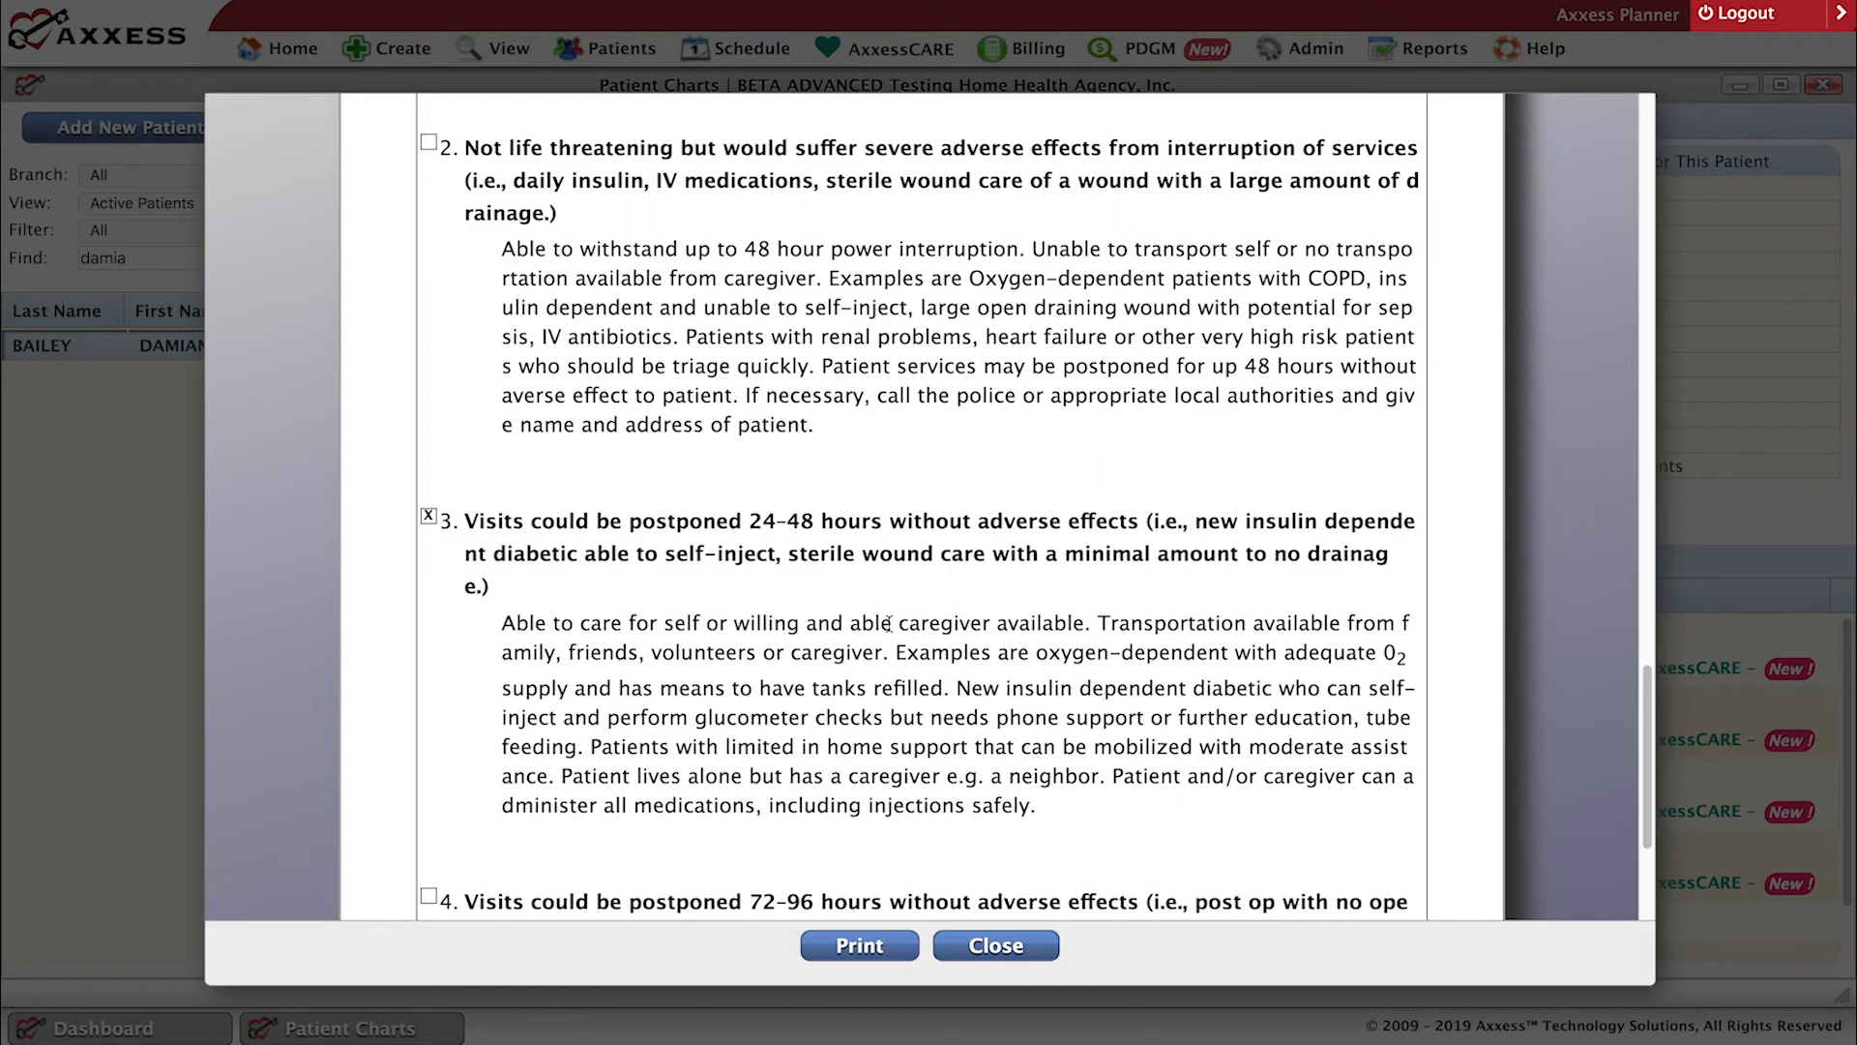
scroll(962, 643, "up", 3)
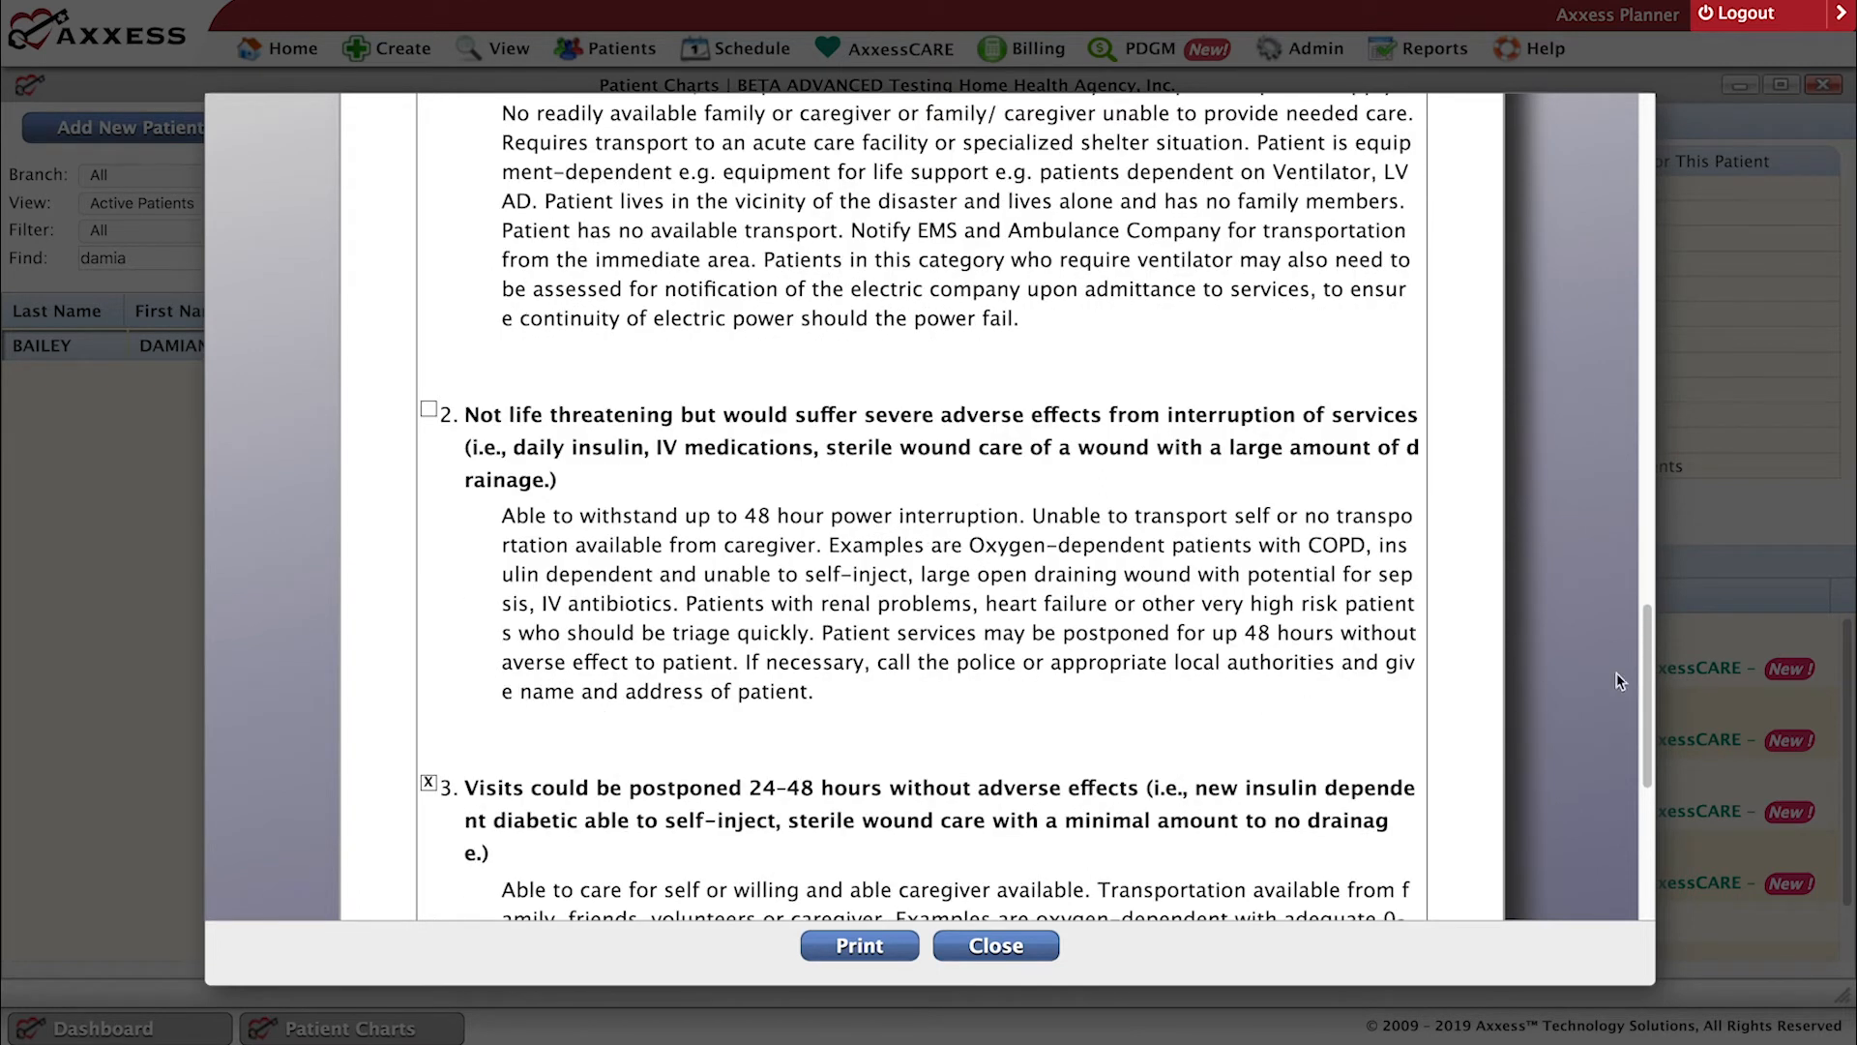
left_click_drag(1648, 697, 1644, 903)
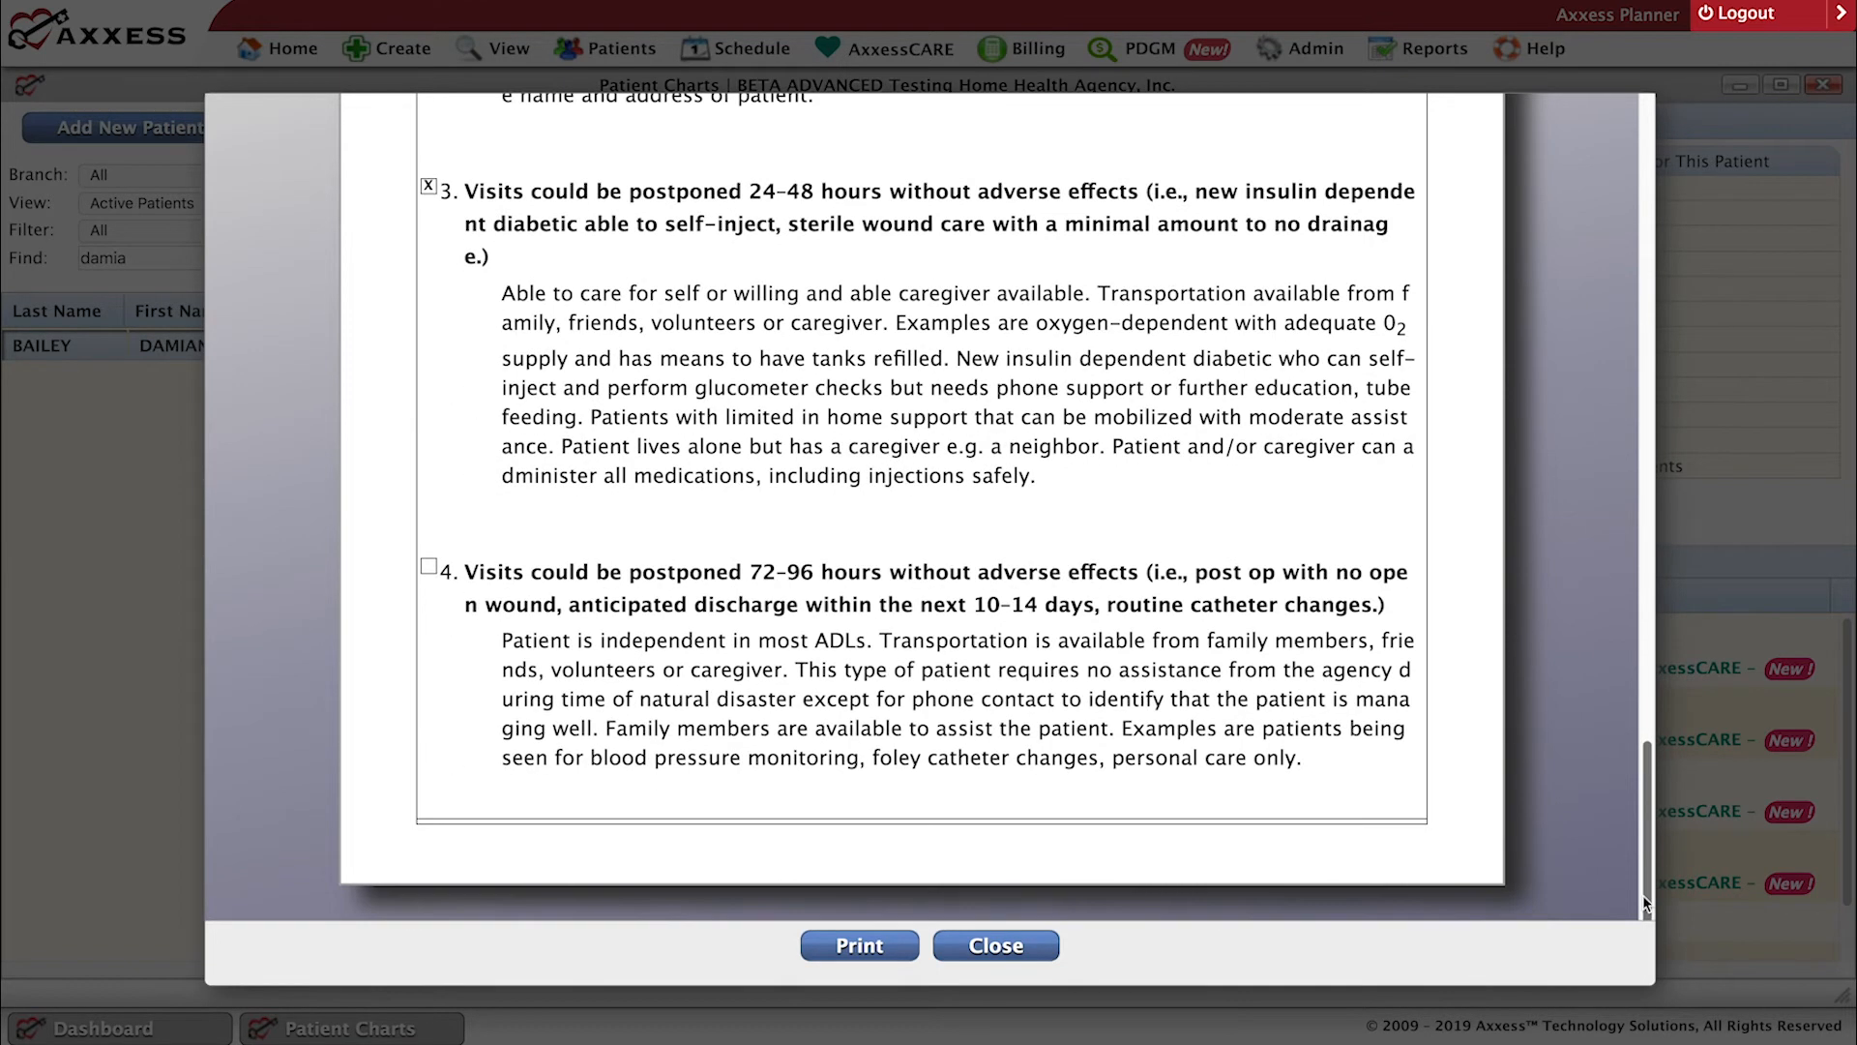
left_click(1011, 945)
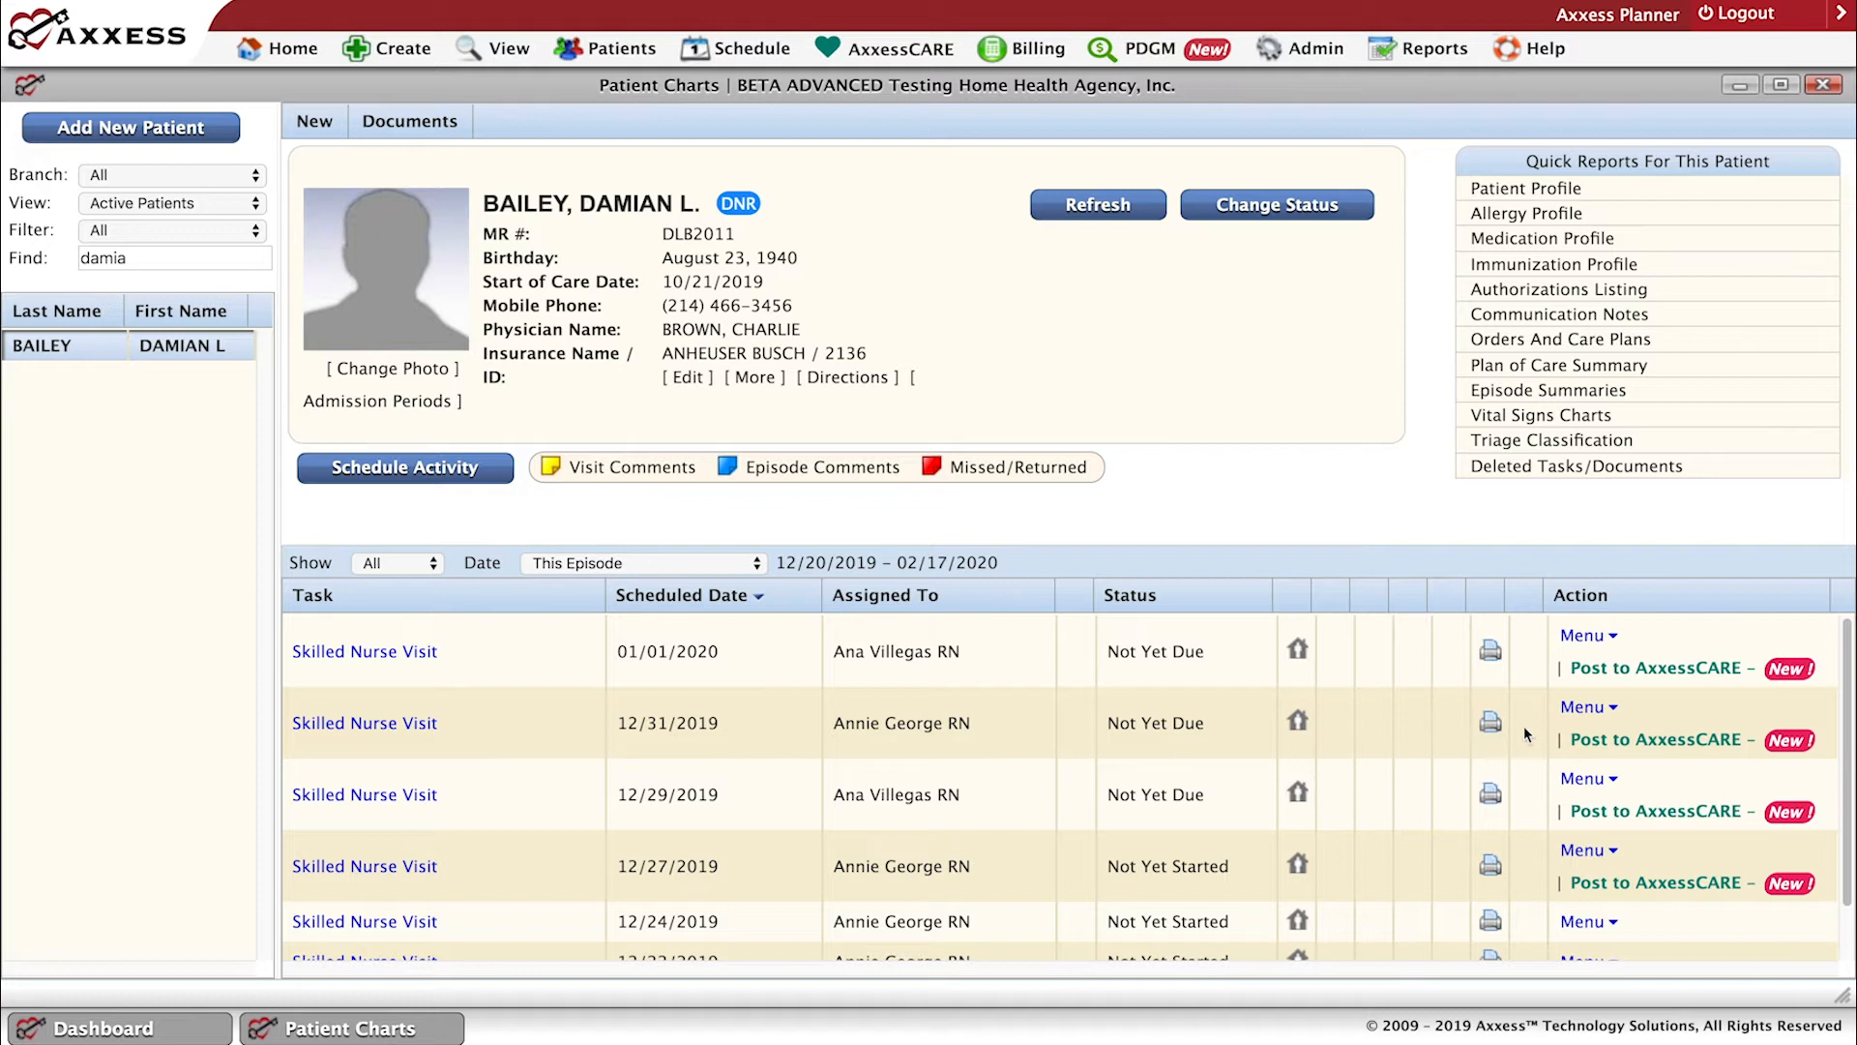
Review the patient's Deleted Tasks/Documents history and close it, and check which patient statuses the chart list's View filter offers.
left_click(1582, 635)
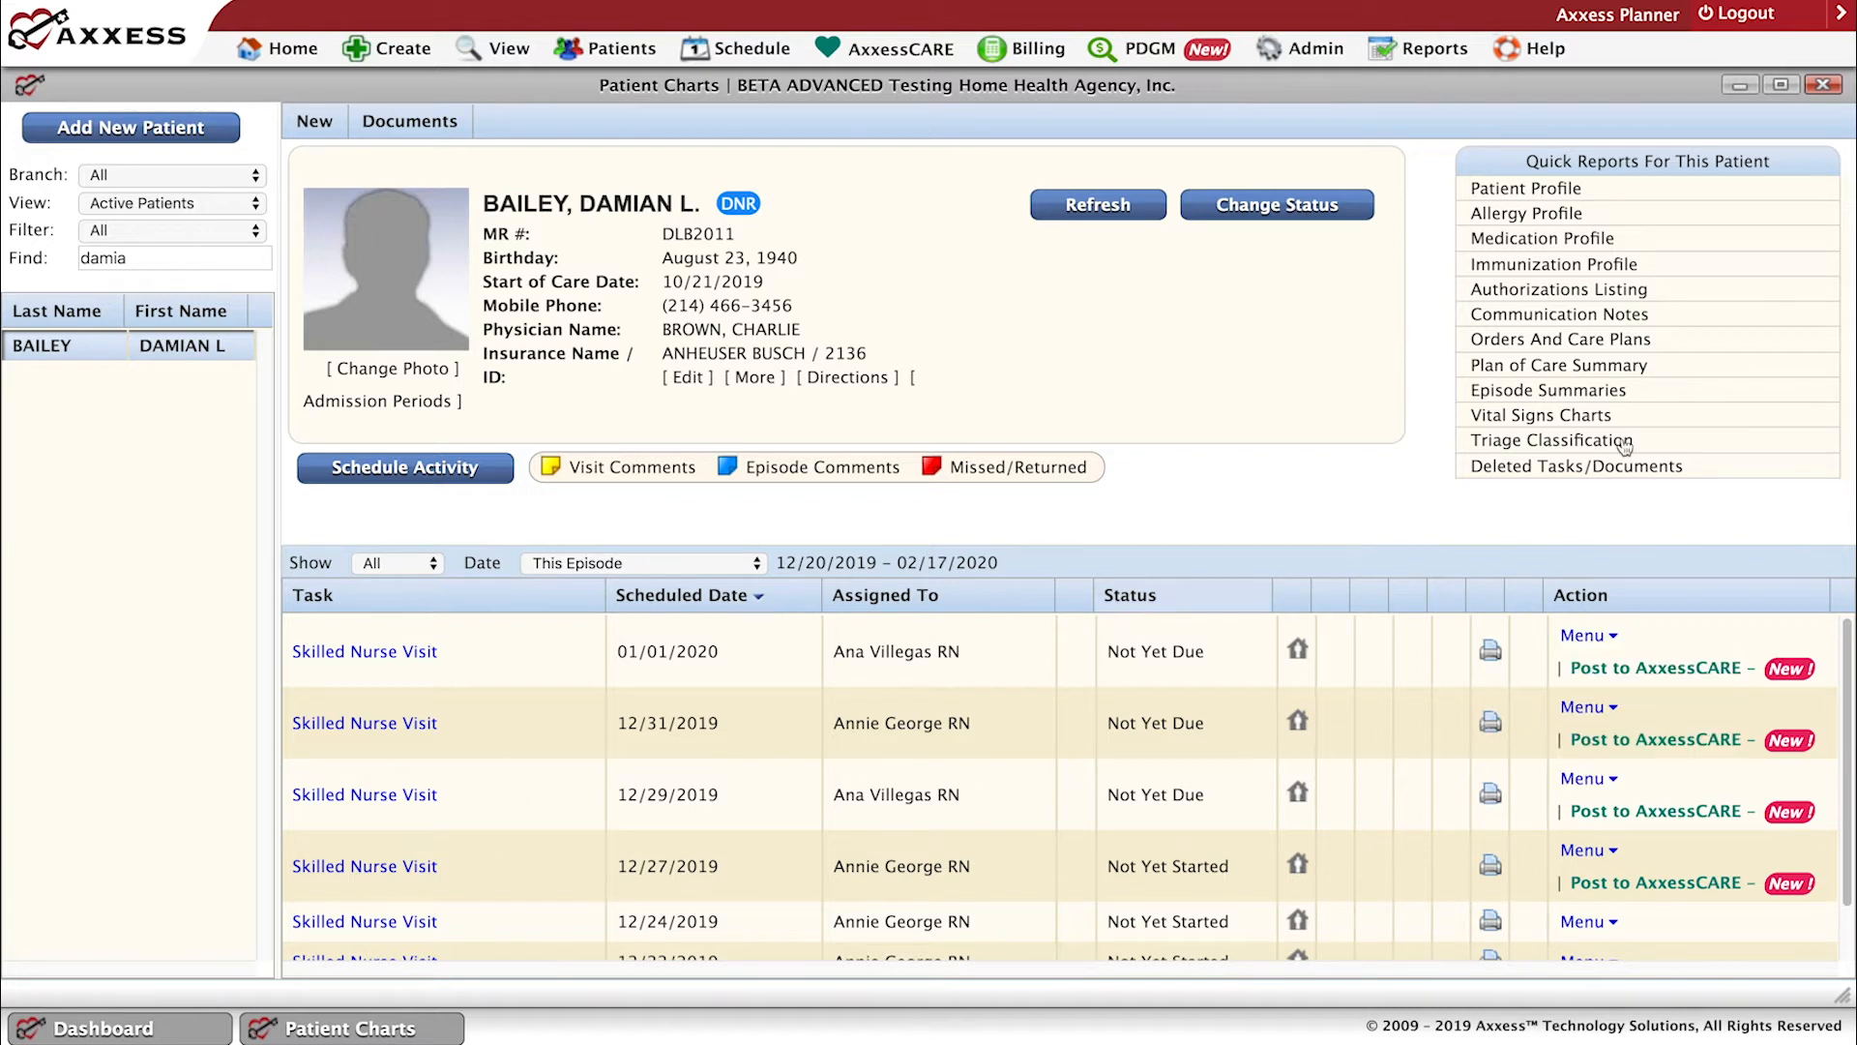
left_click(1586, 467)
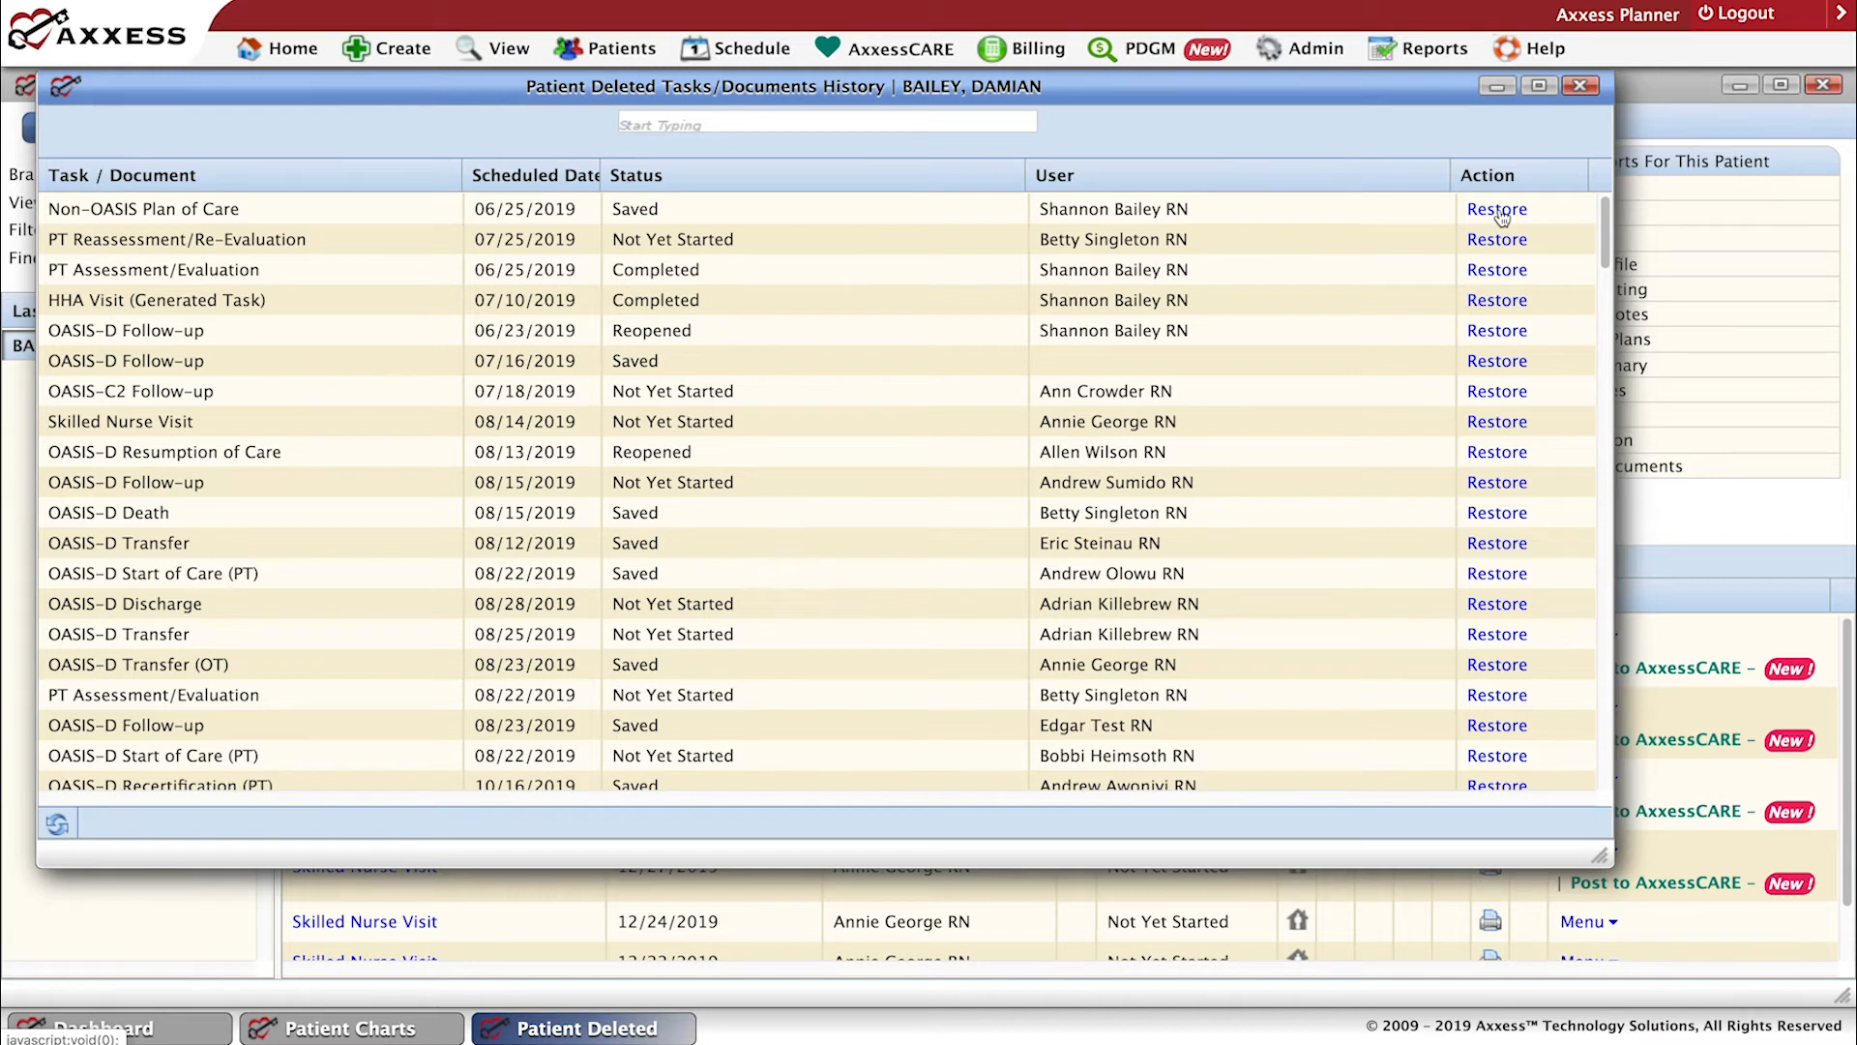
left_click(1580, 87)
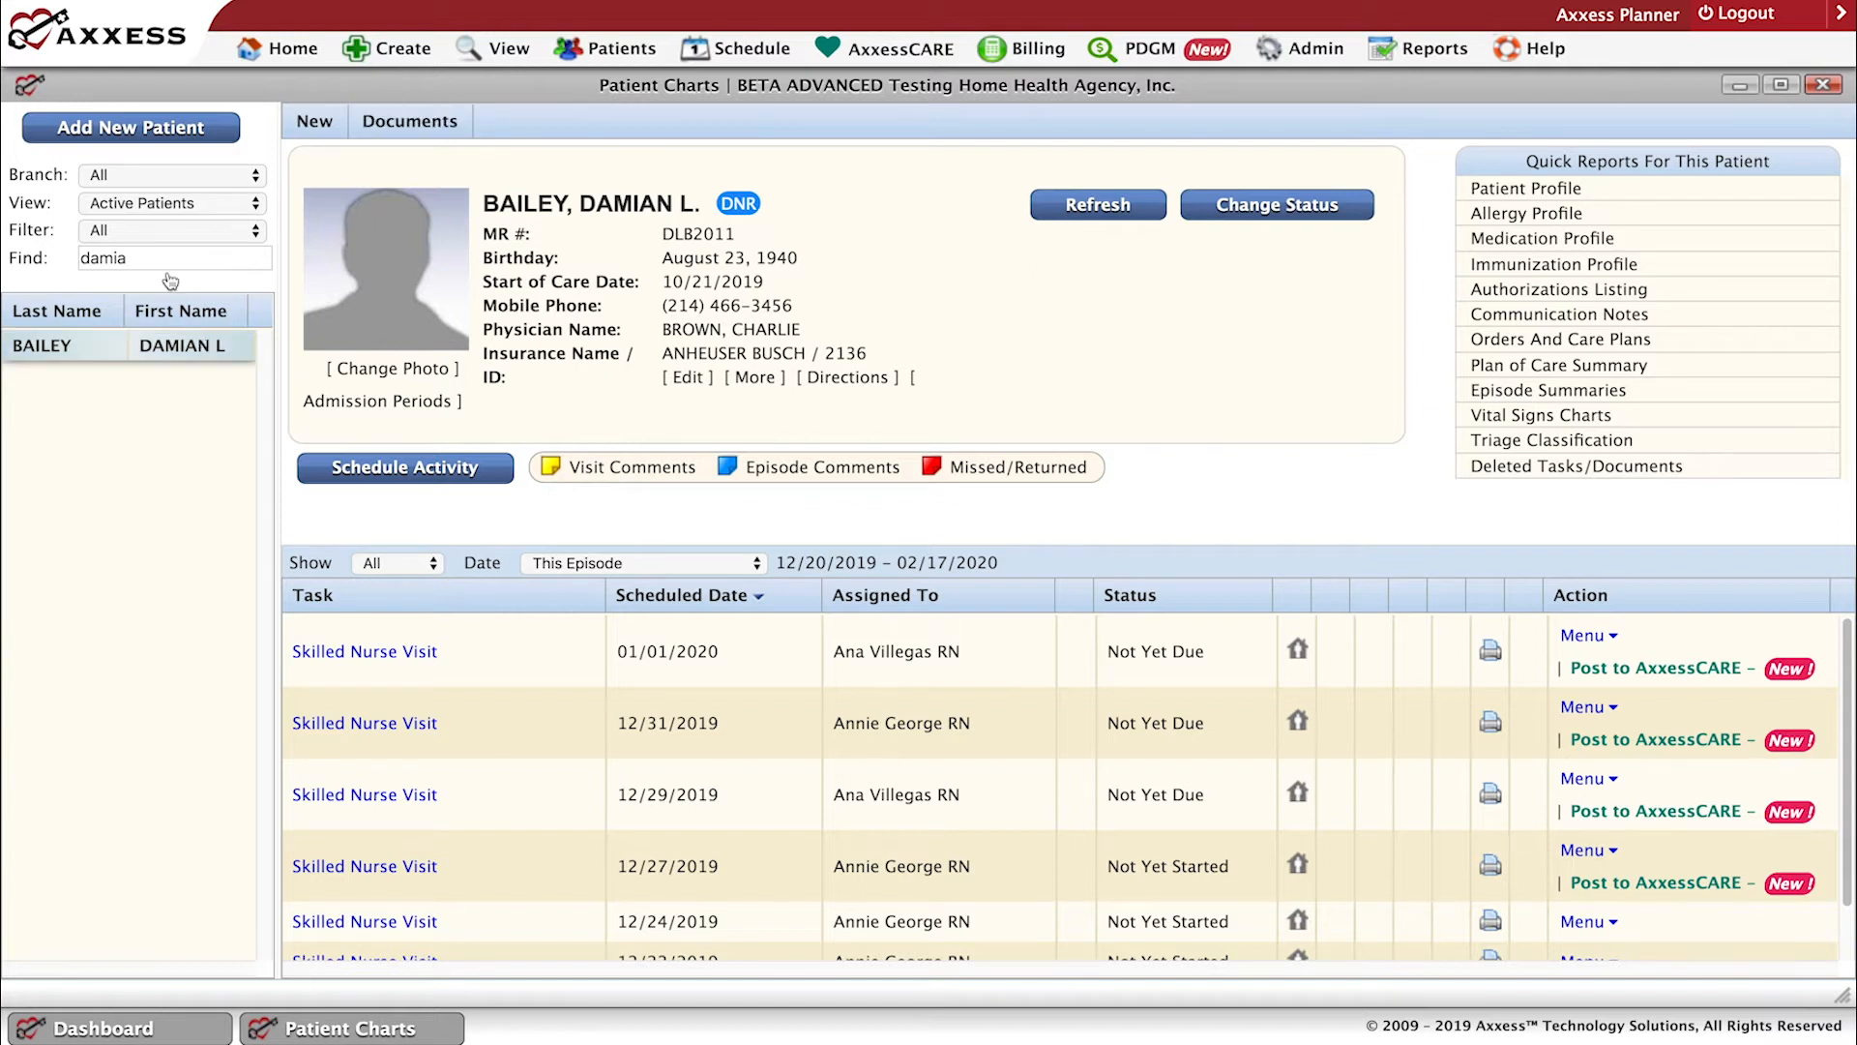
left_click(257, 208)
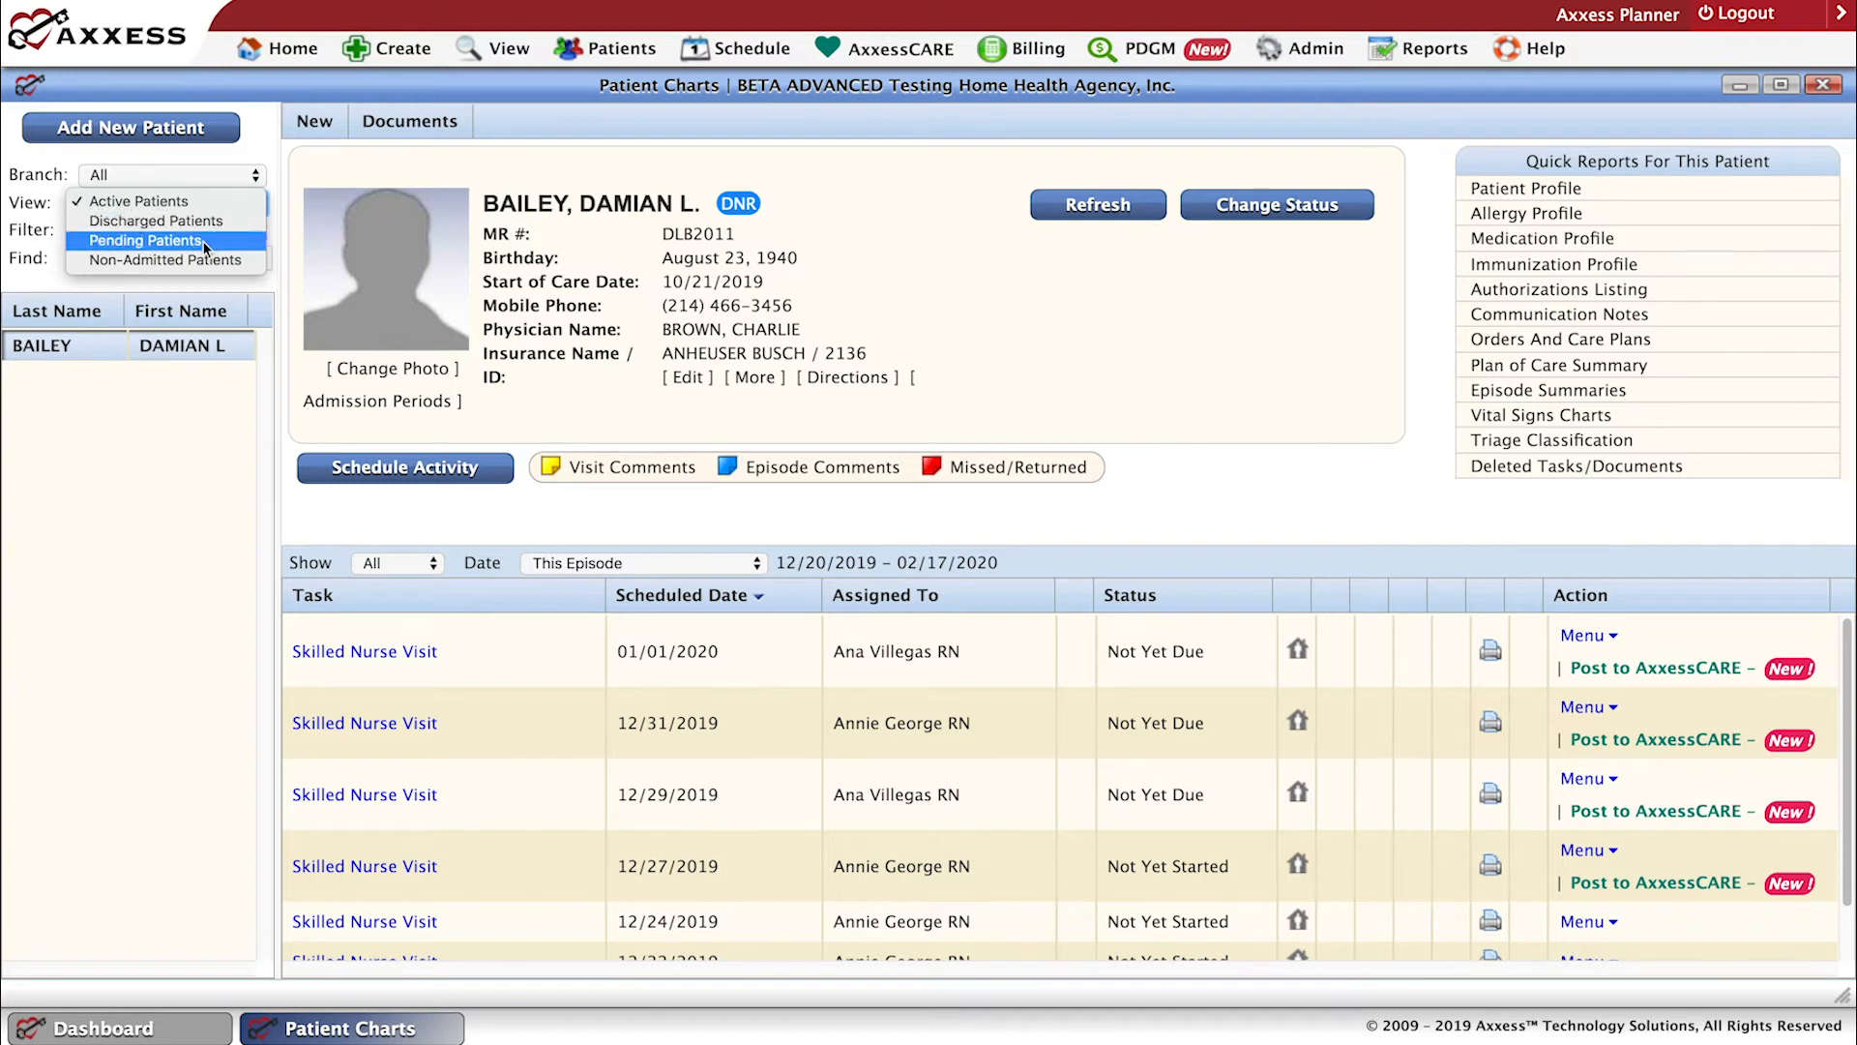
left_click(141, 460)
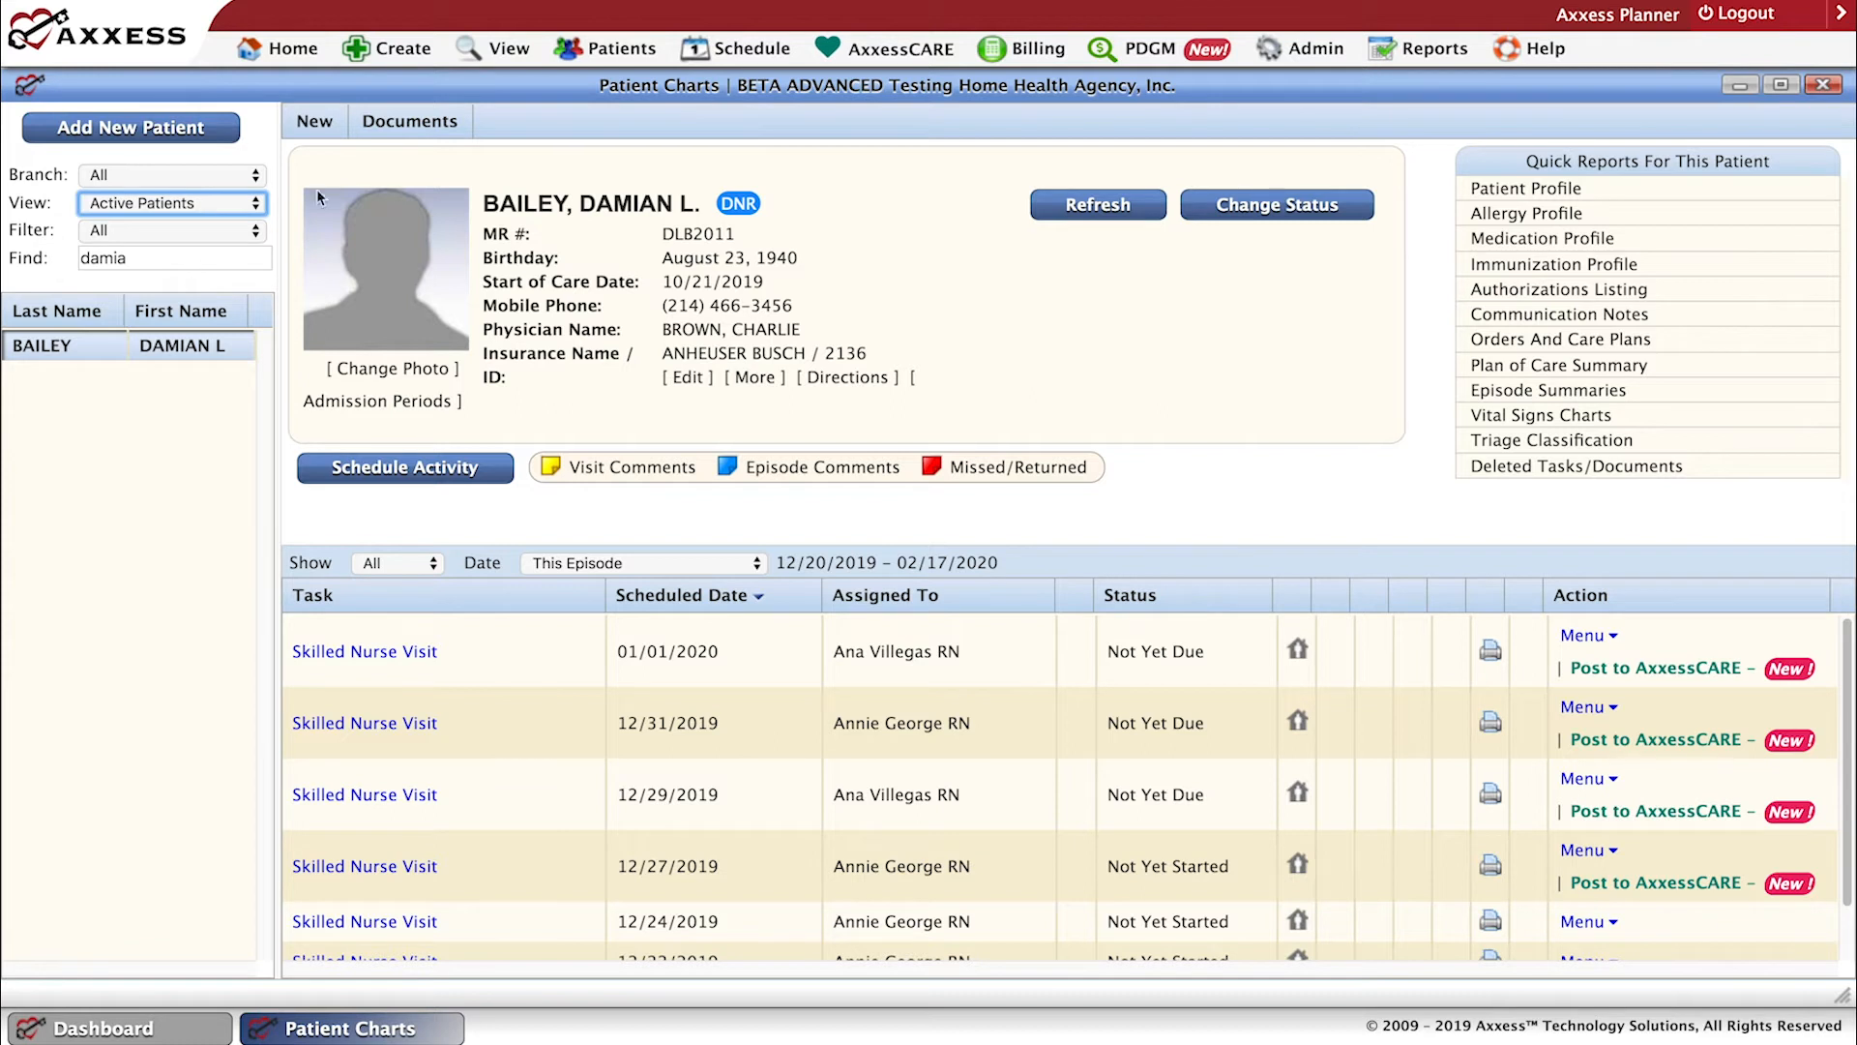
Start a new order for the patient in a maximized window and associate it with the 10/21/2019-12/19/2019 episode.
left_click(316, 123)
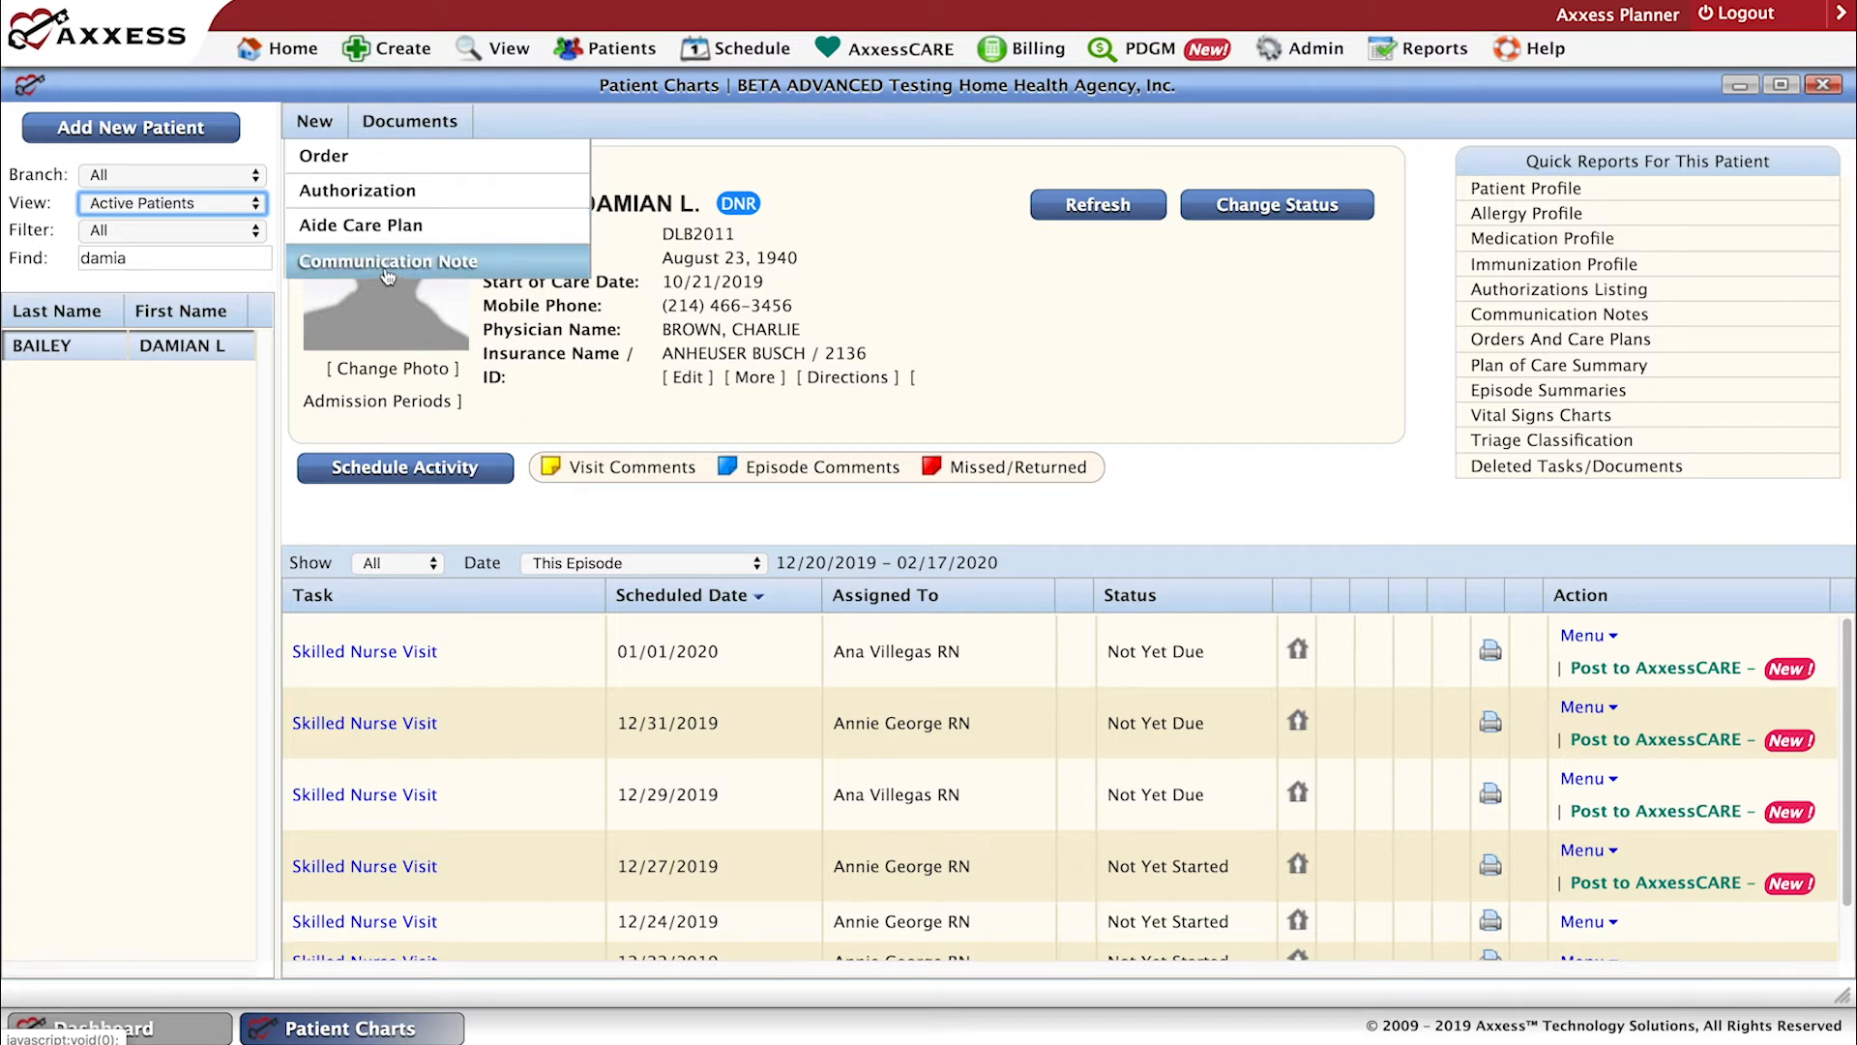
left_click(342, 159)
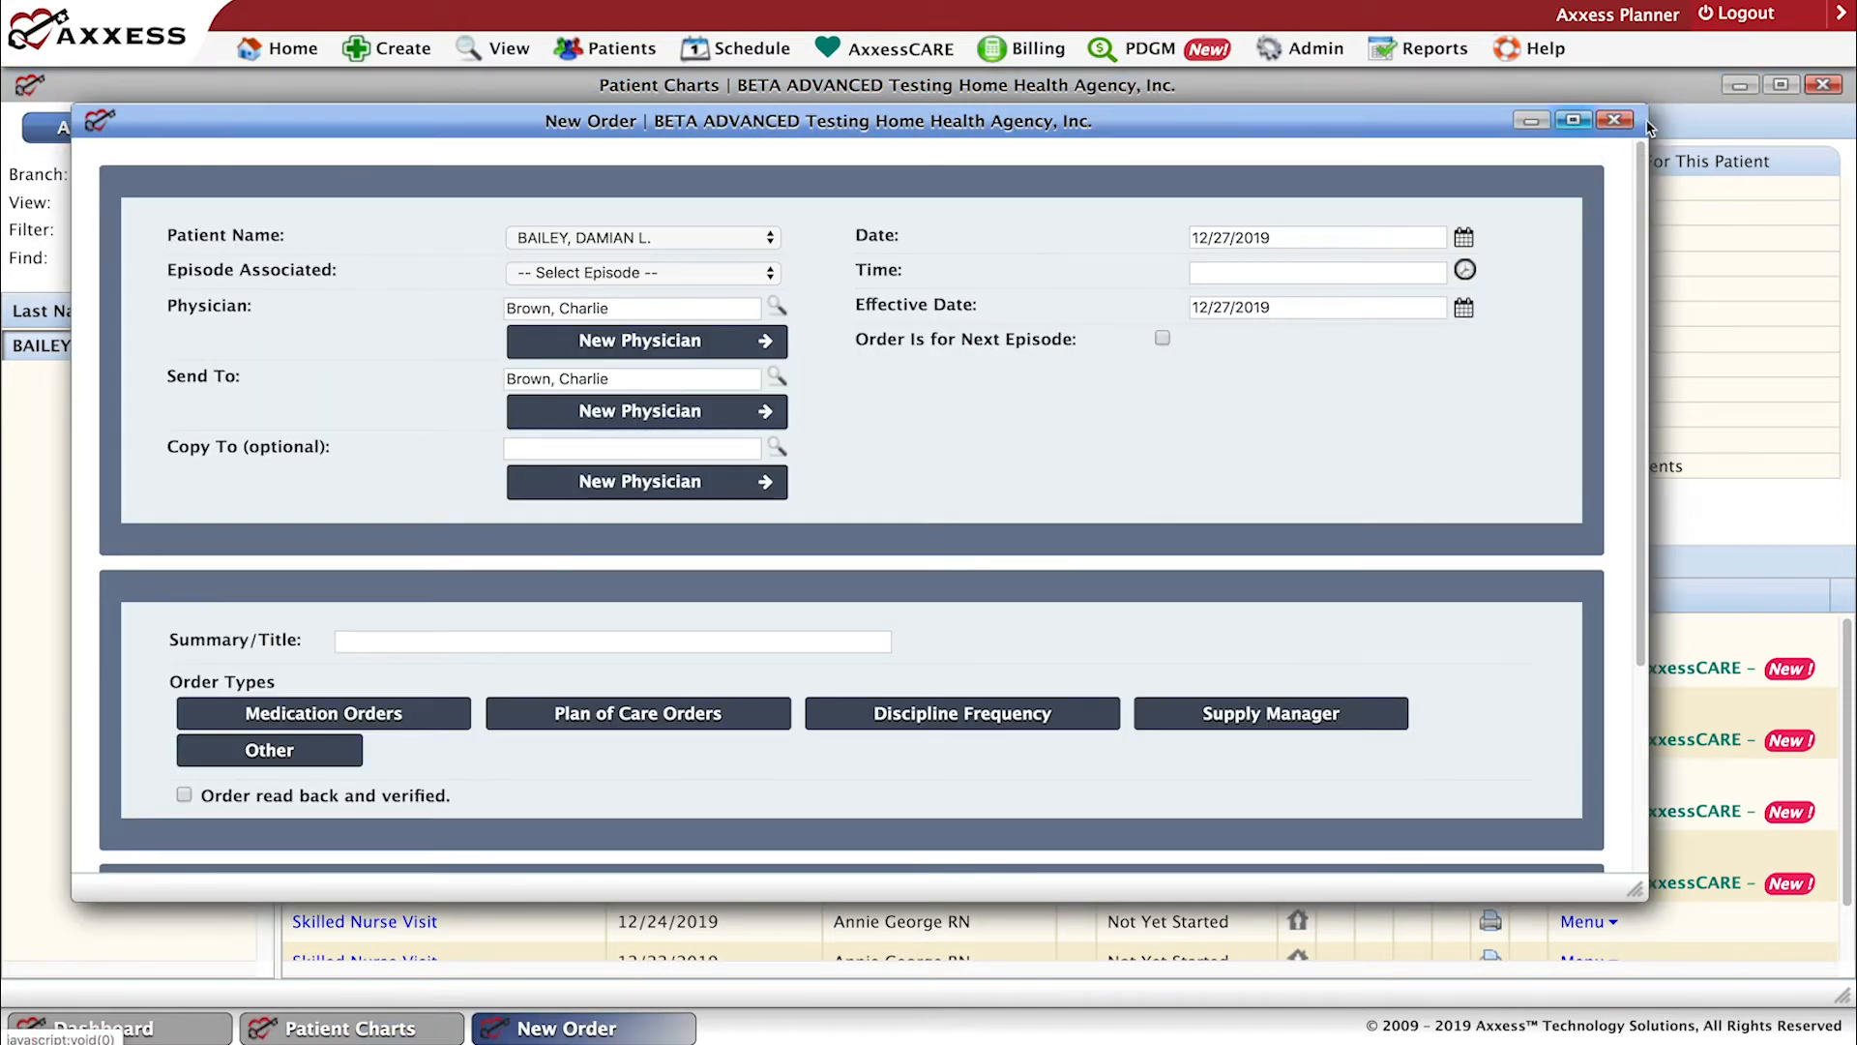
left_click(1572, 120)
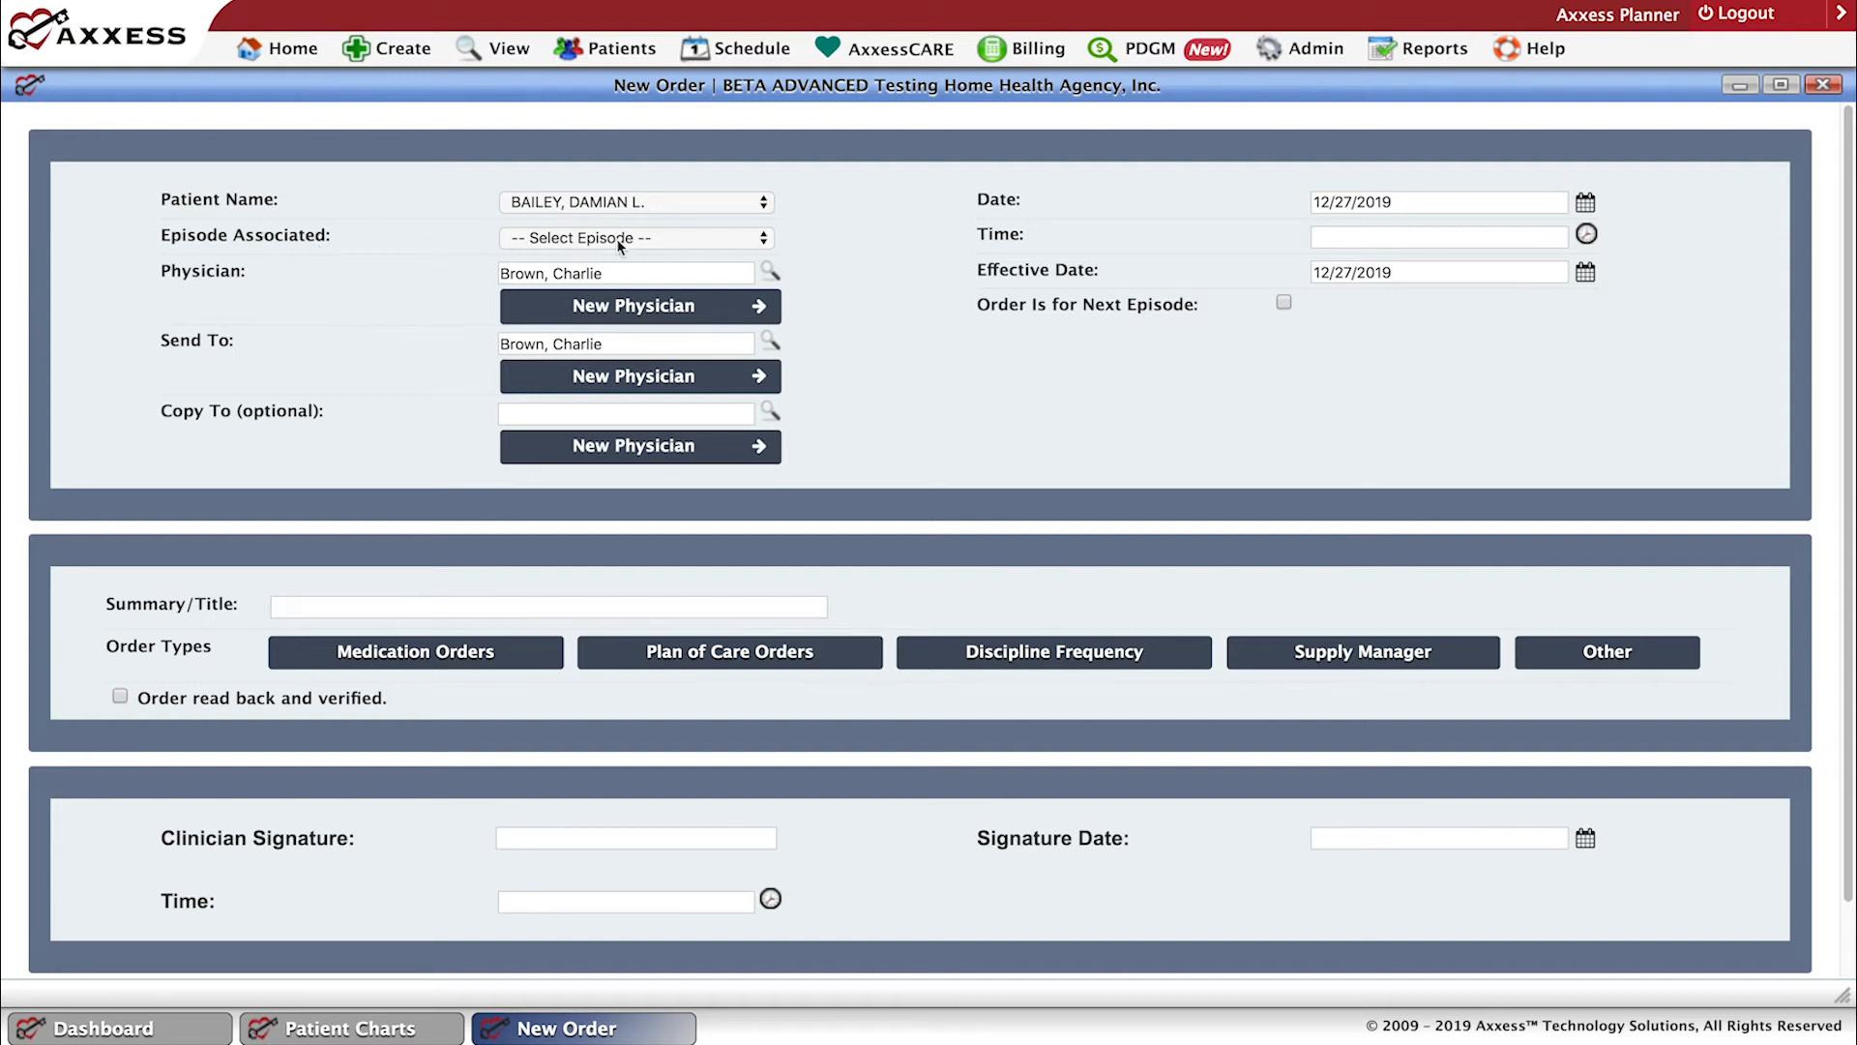
left_click(764, 240)
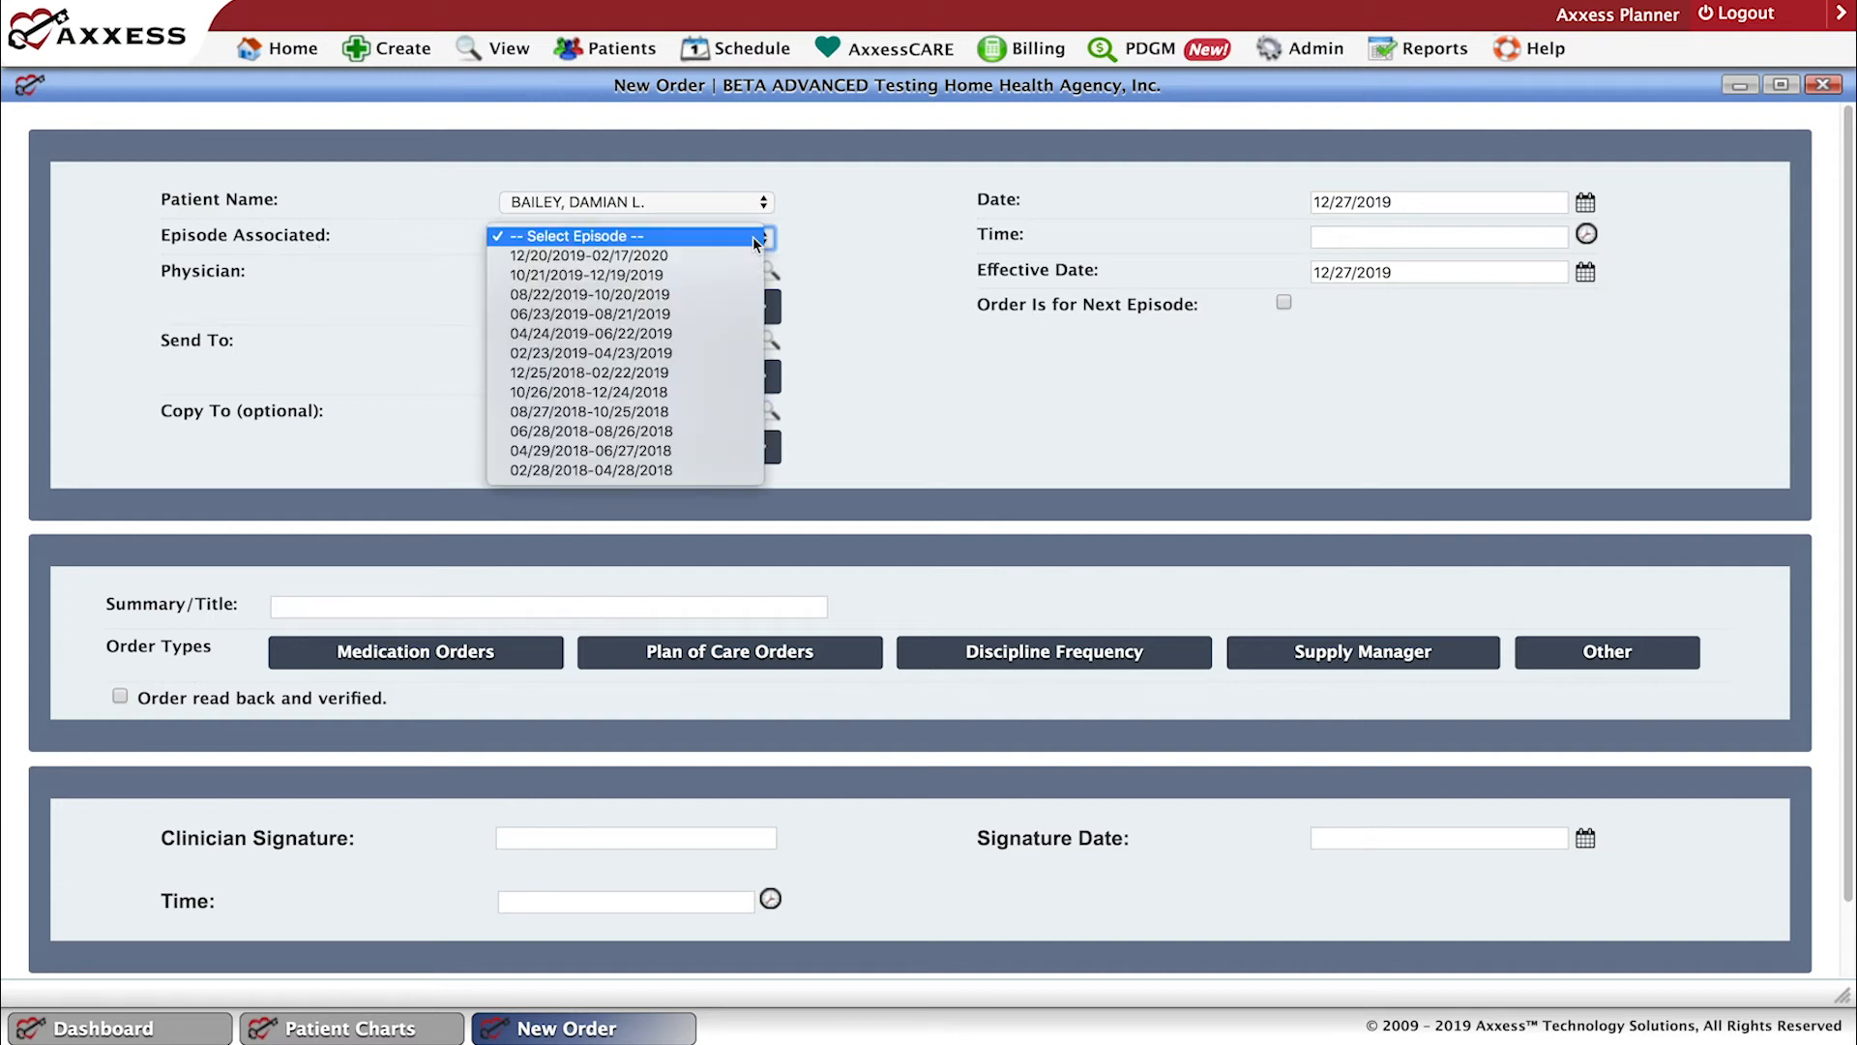
left_click(675, 256)
left_click(700, 242)
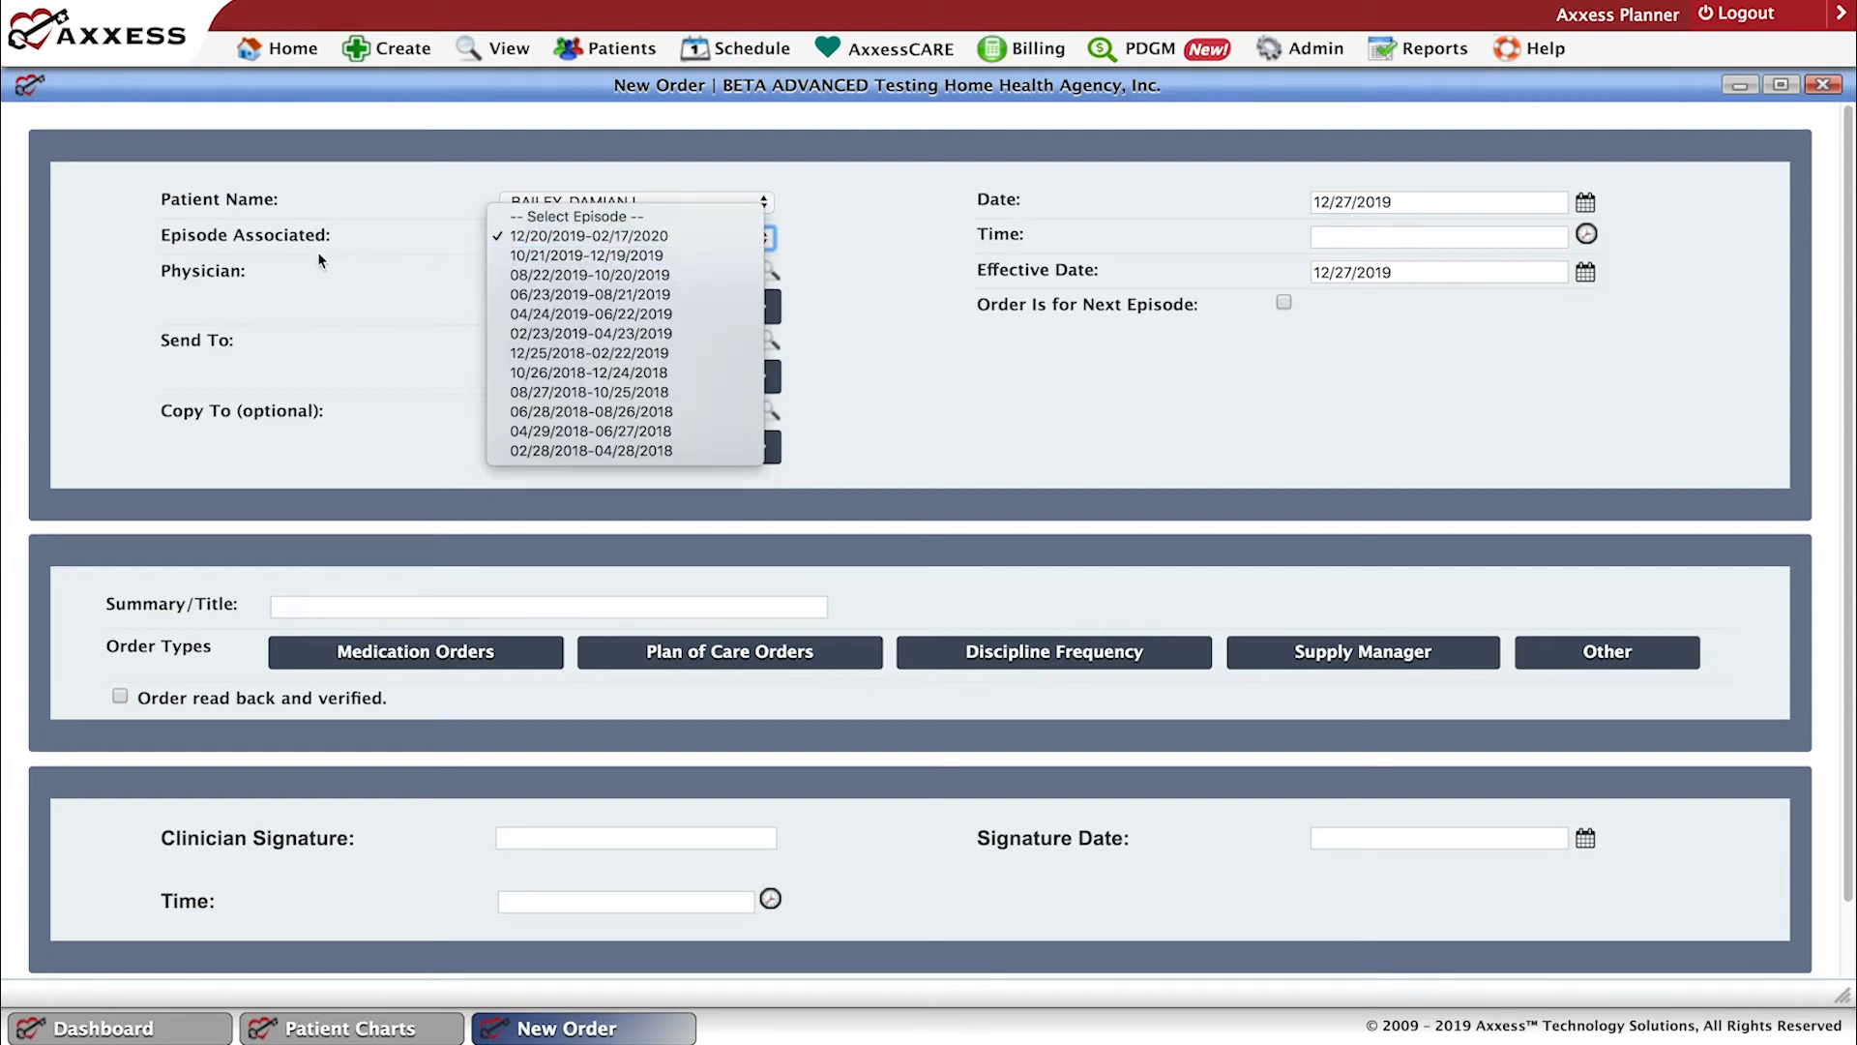
left_click(596, 257)
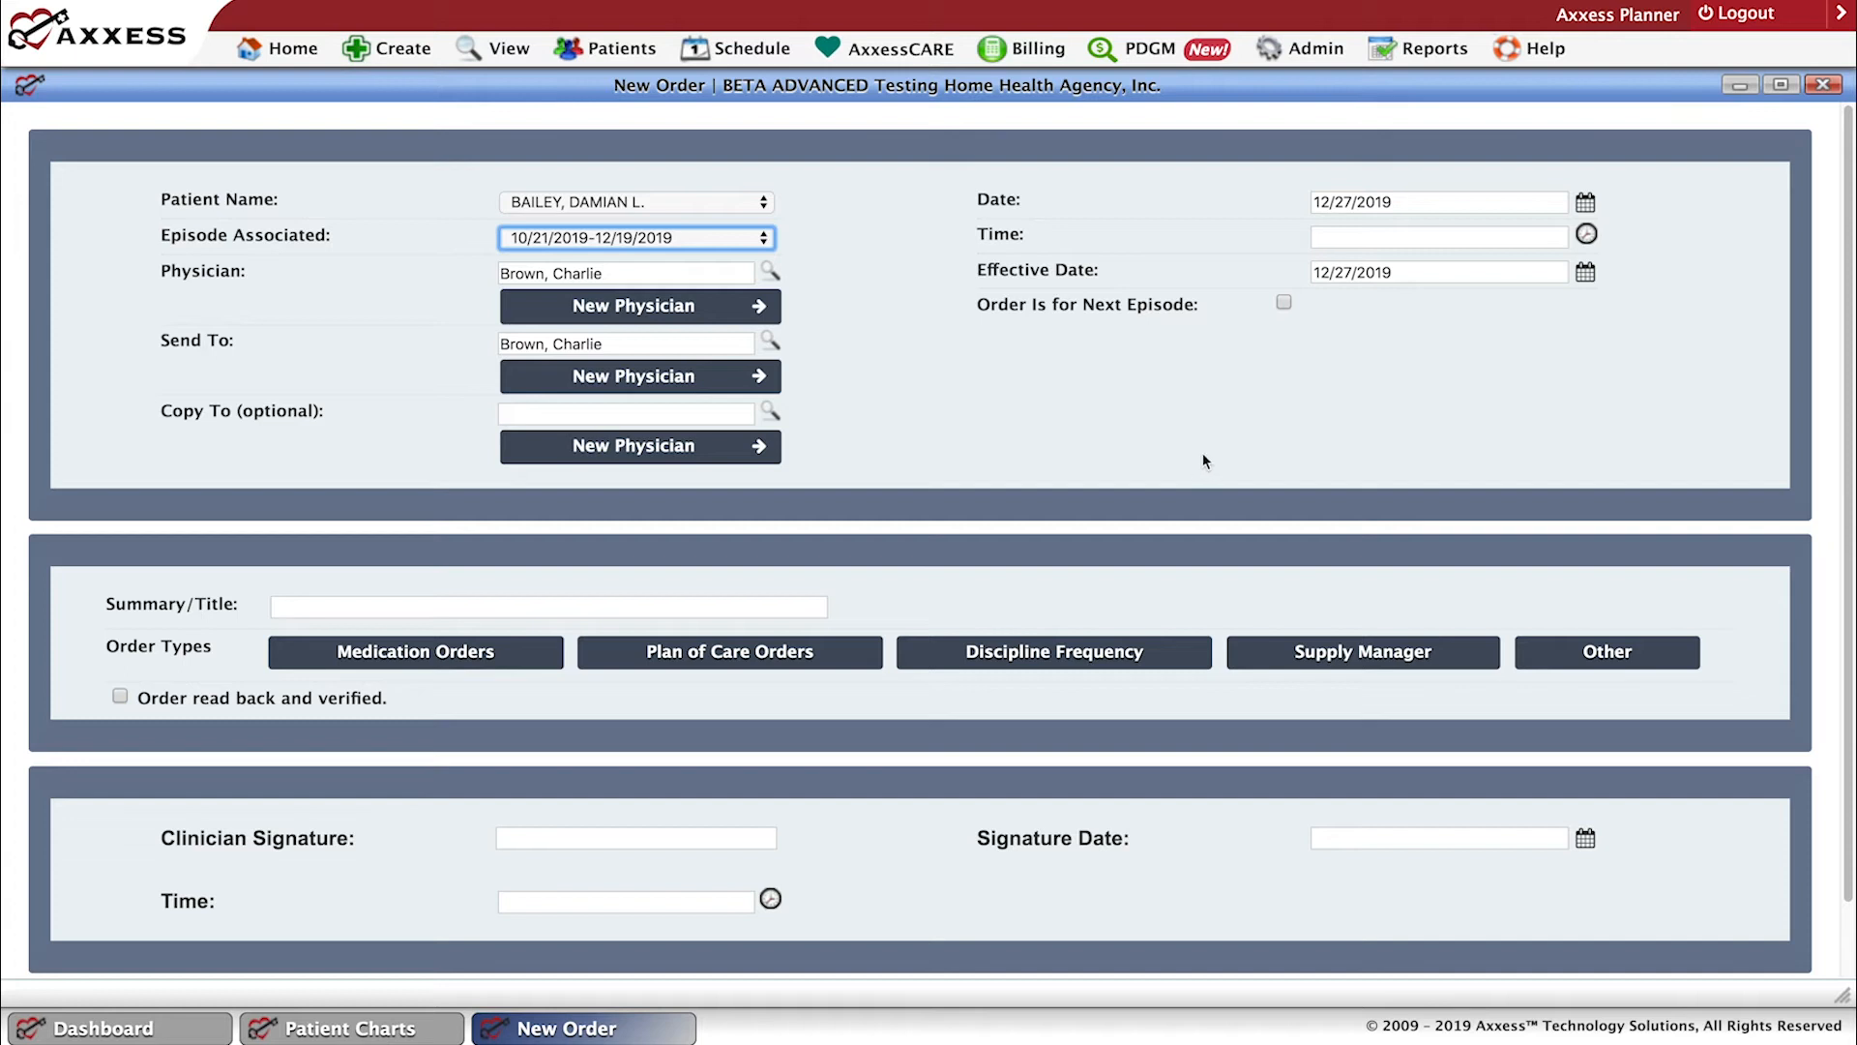
From the order's Medication Orders, start a new medication marked to create an order once the profile is signed, then cancel and close the profile.
left_click(597, 608)
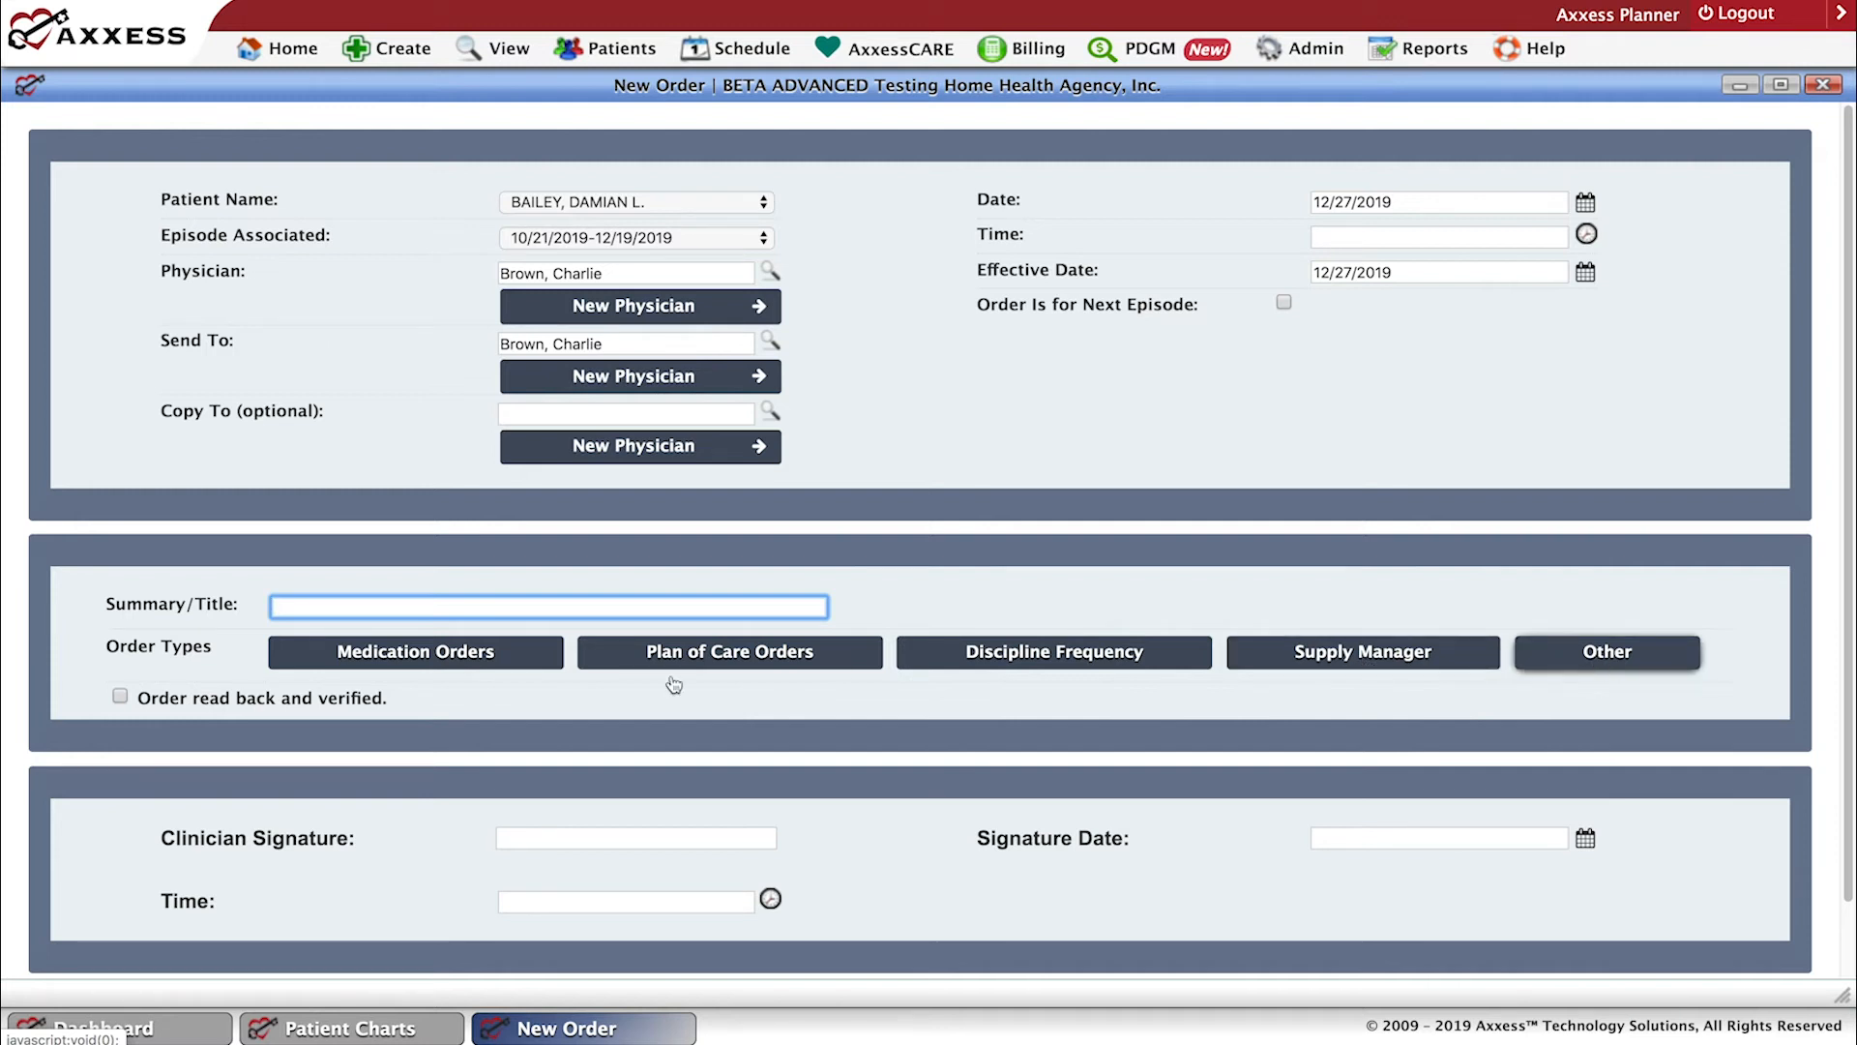
left_click(396, 658)
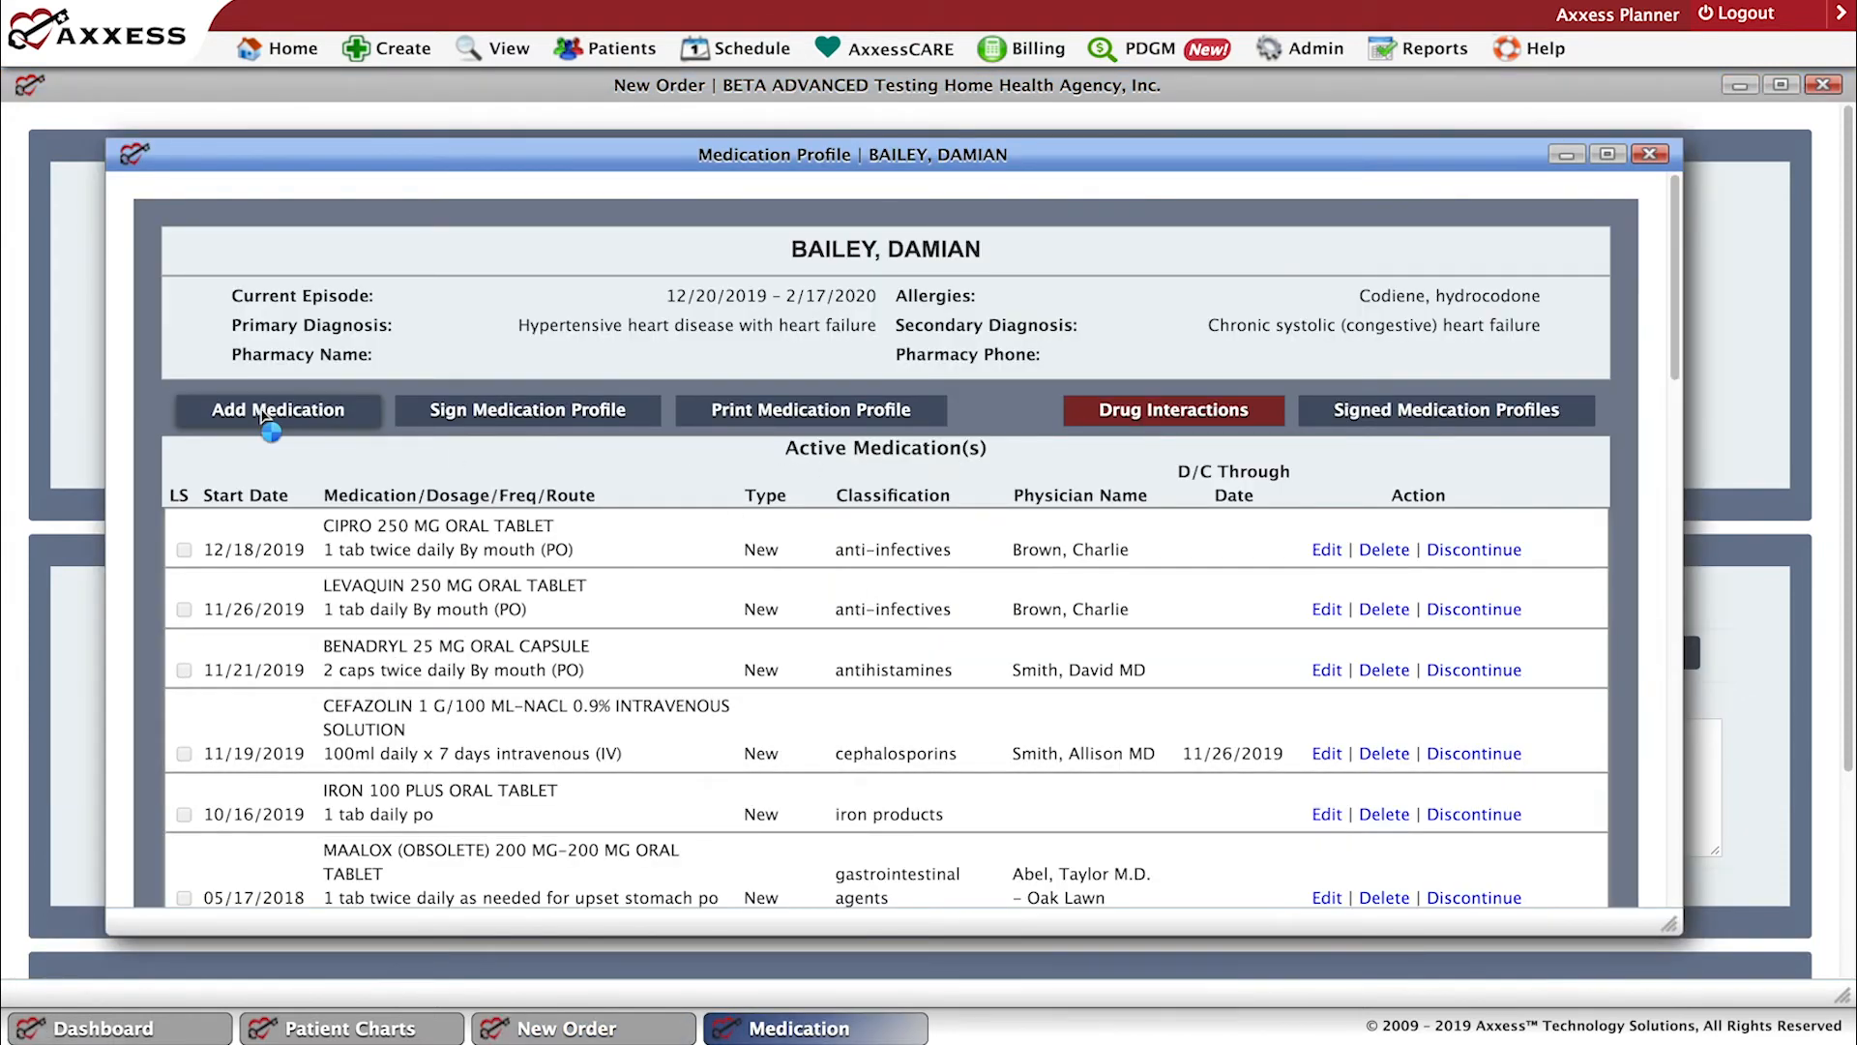
left_click(270, 413)
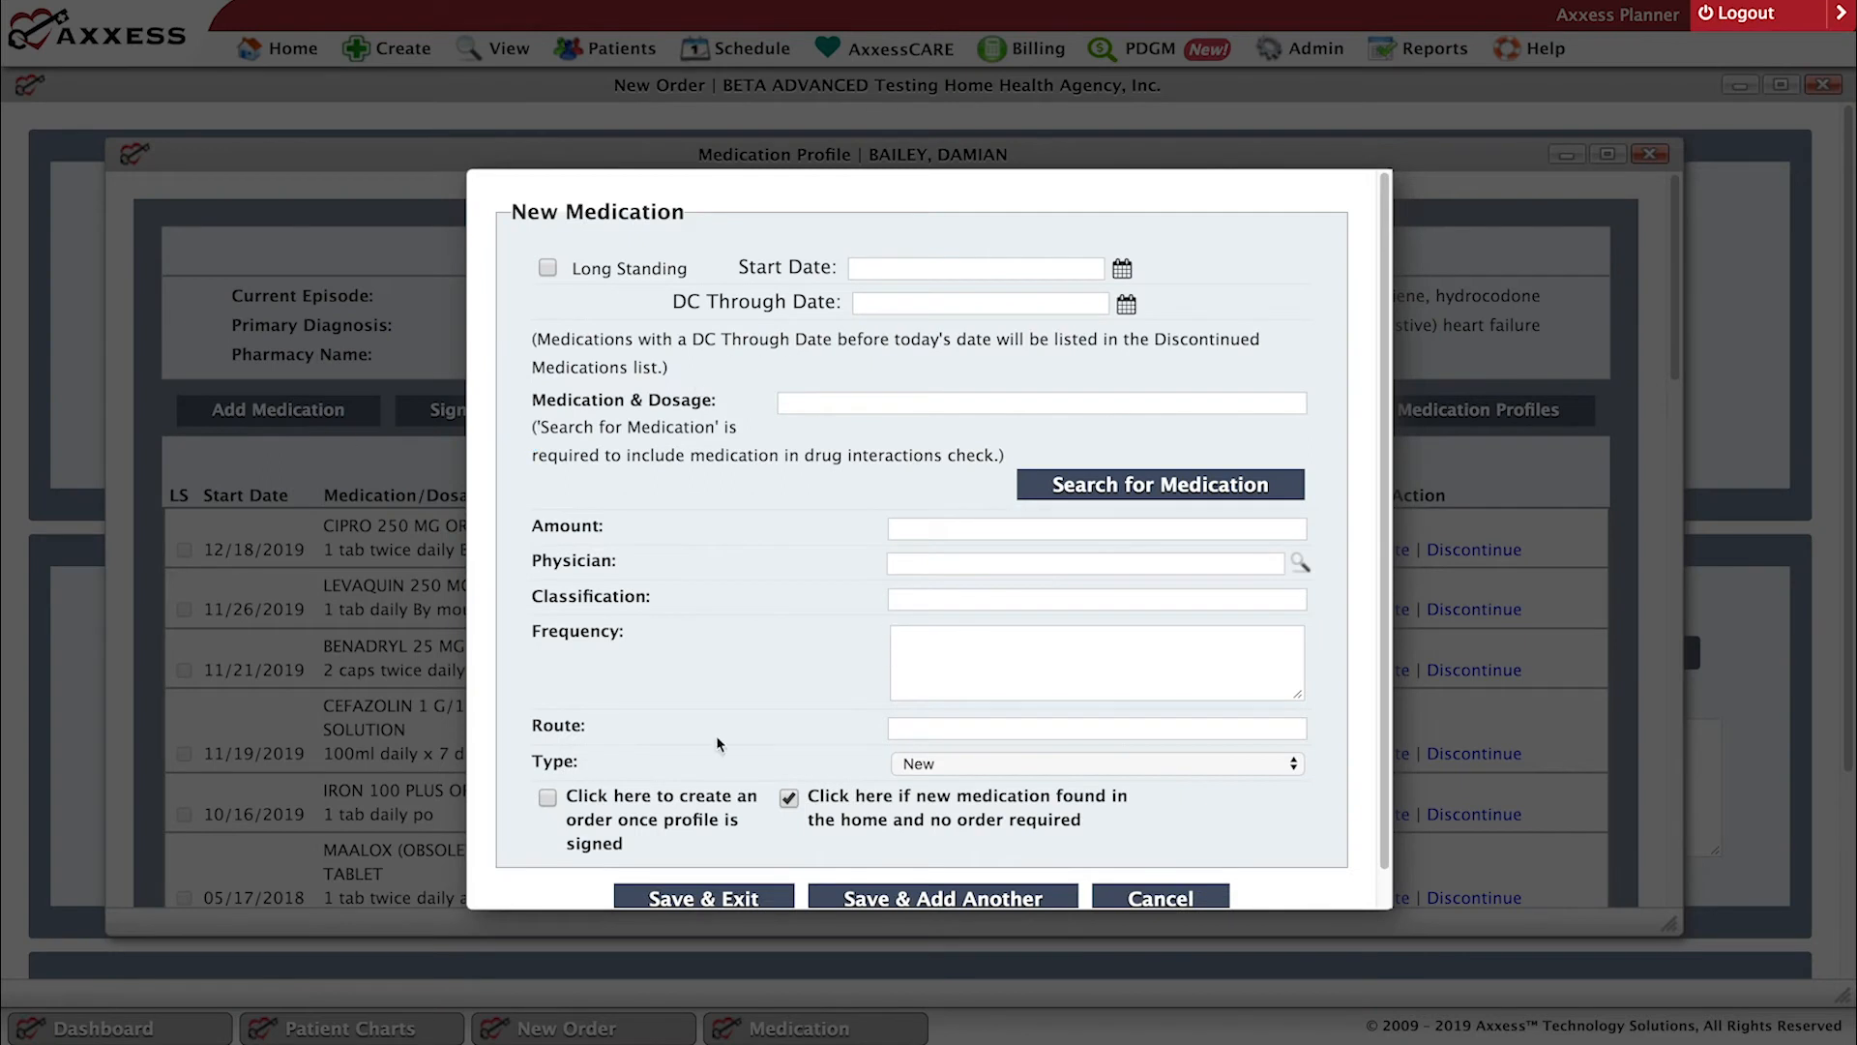
left_click(547, 800)
left_click(1157, 899)
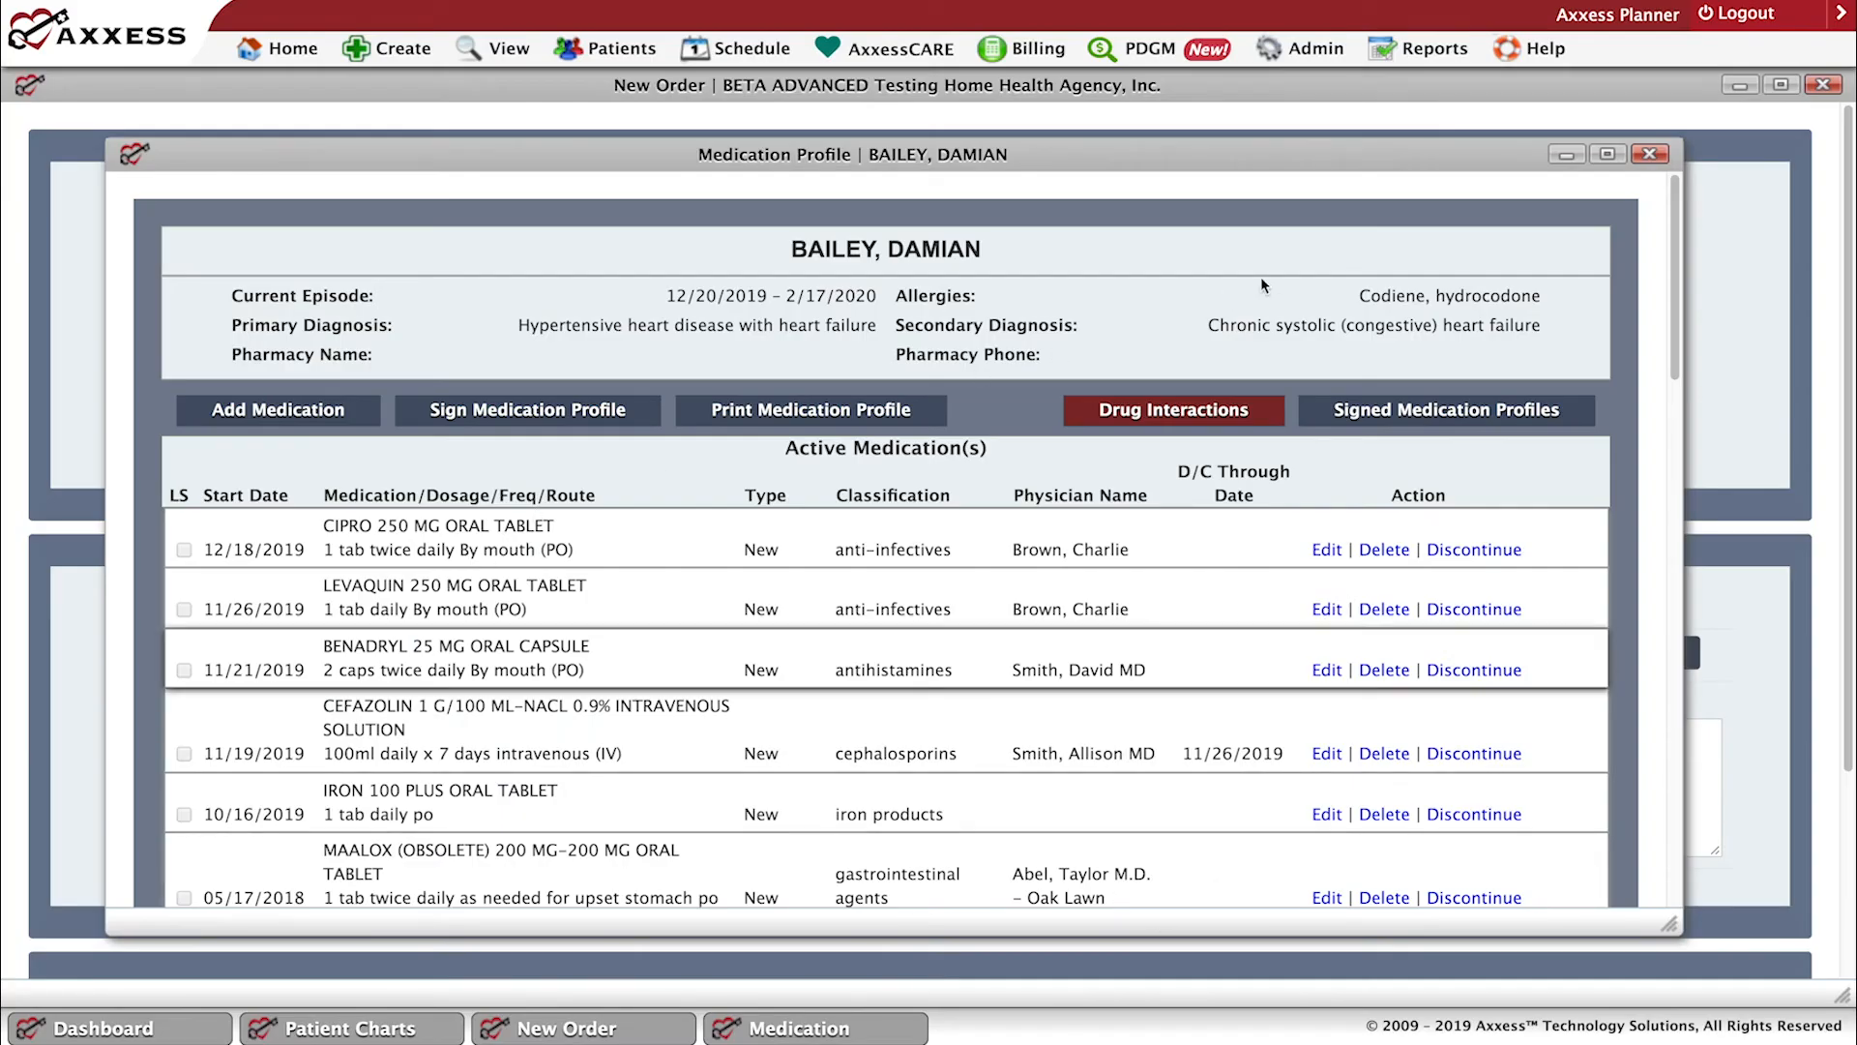
left_click(1651, 155)
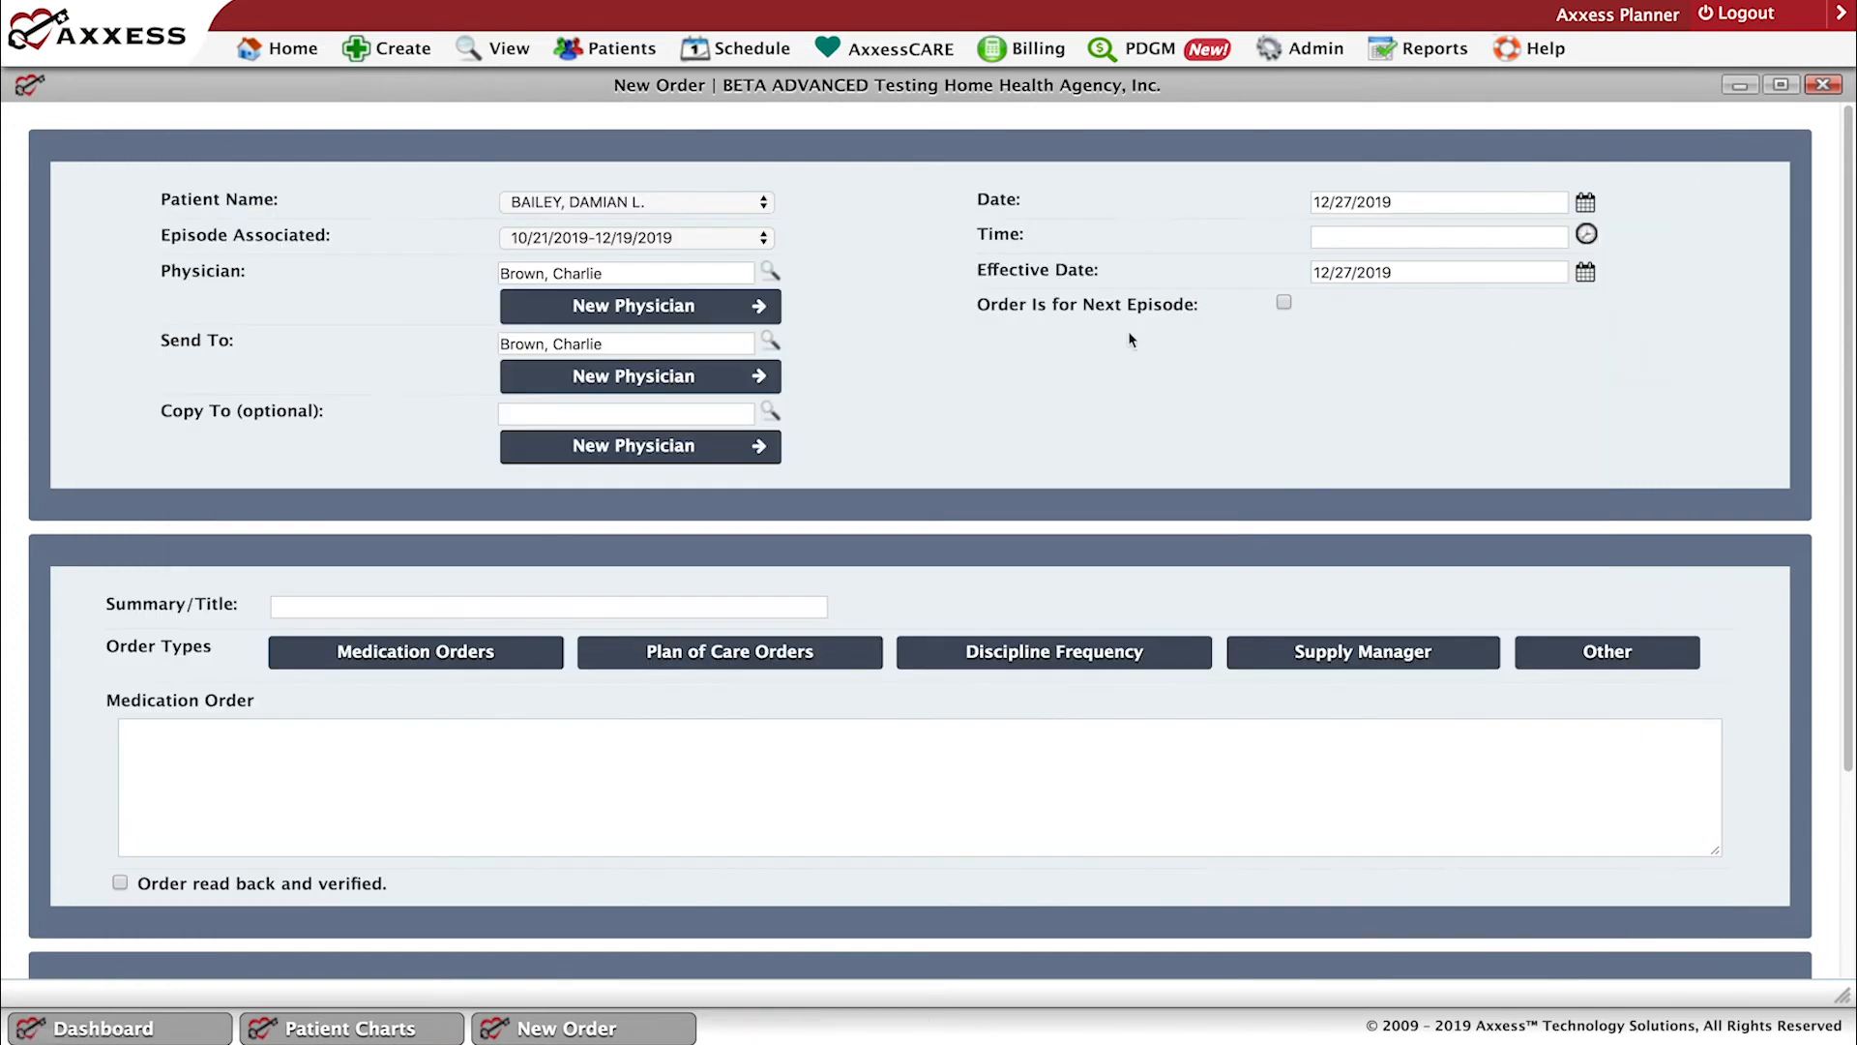
Set the order's time to 07:00 AM, give it the summary title "Recertt order", and open its Plan of Care Orders.
left_click(687, 663)
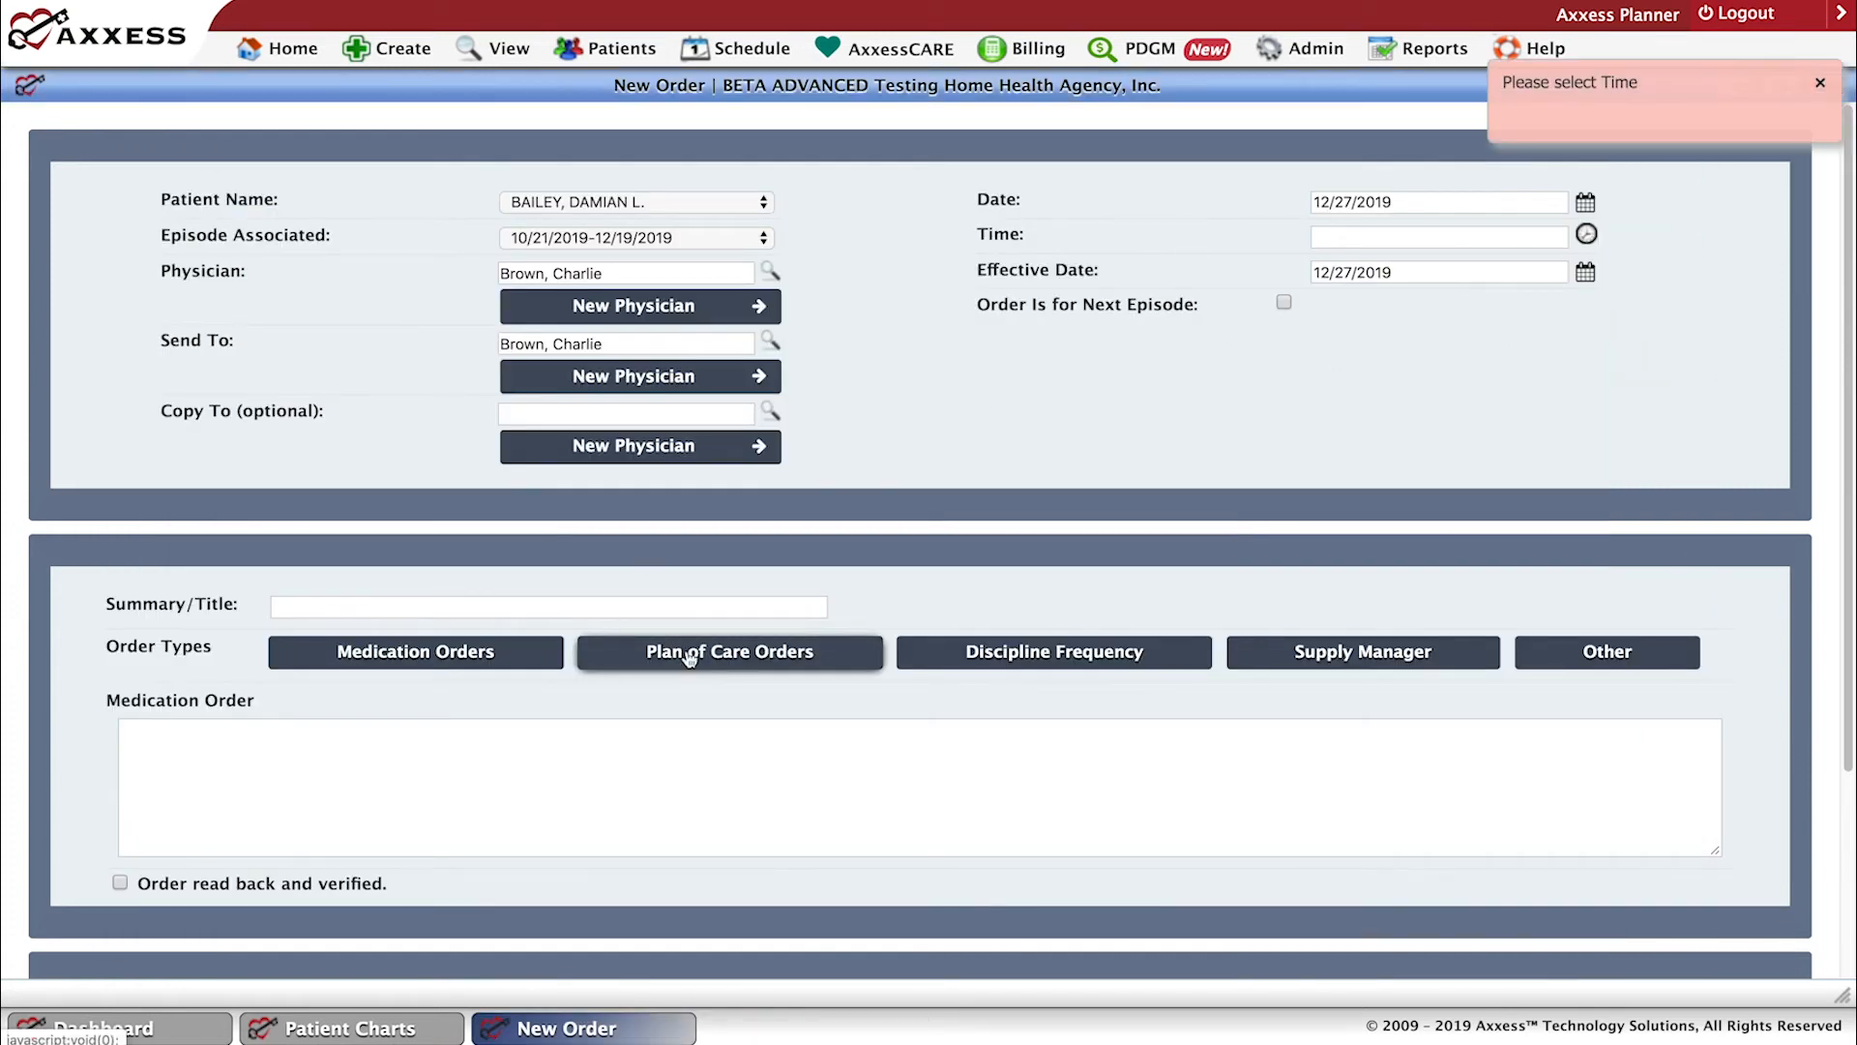
left_click(1820, 85)
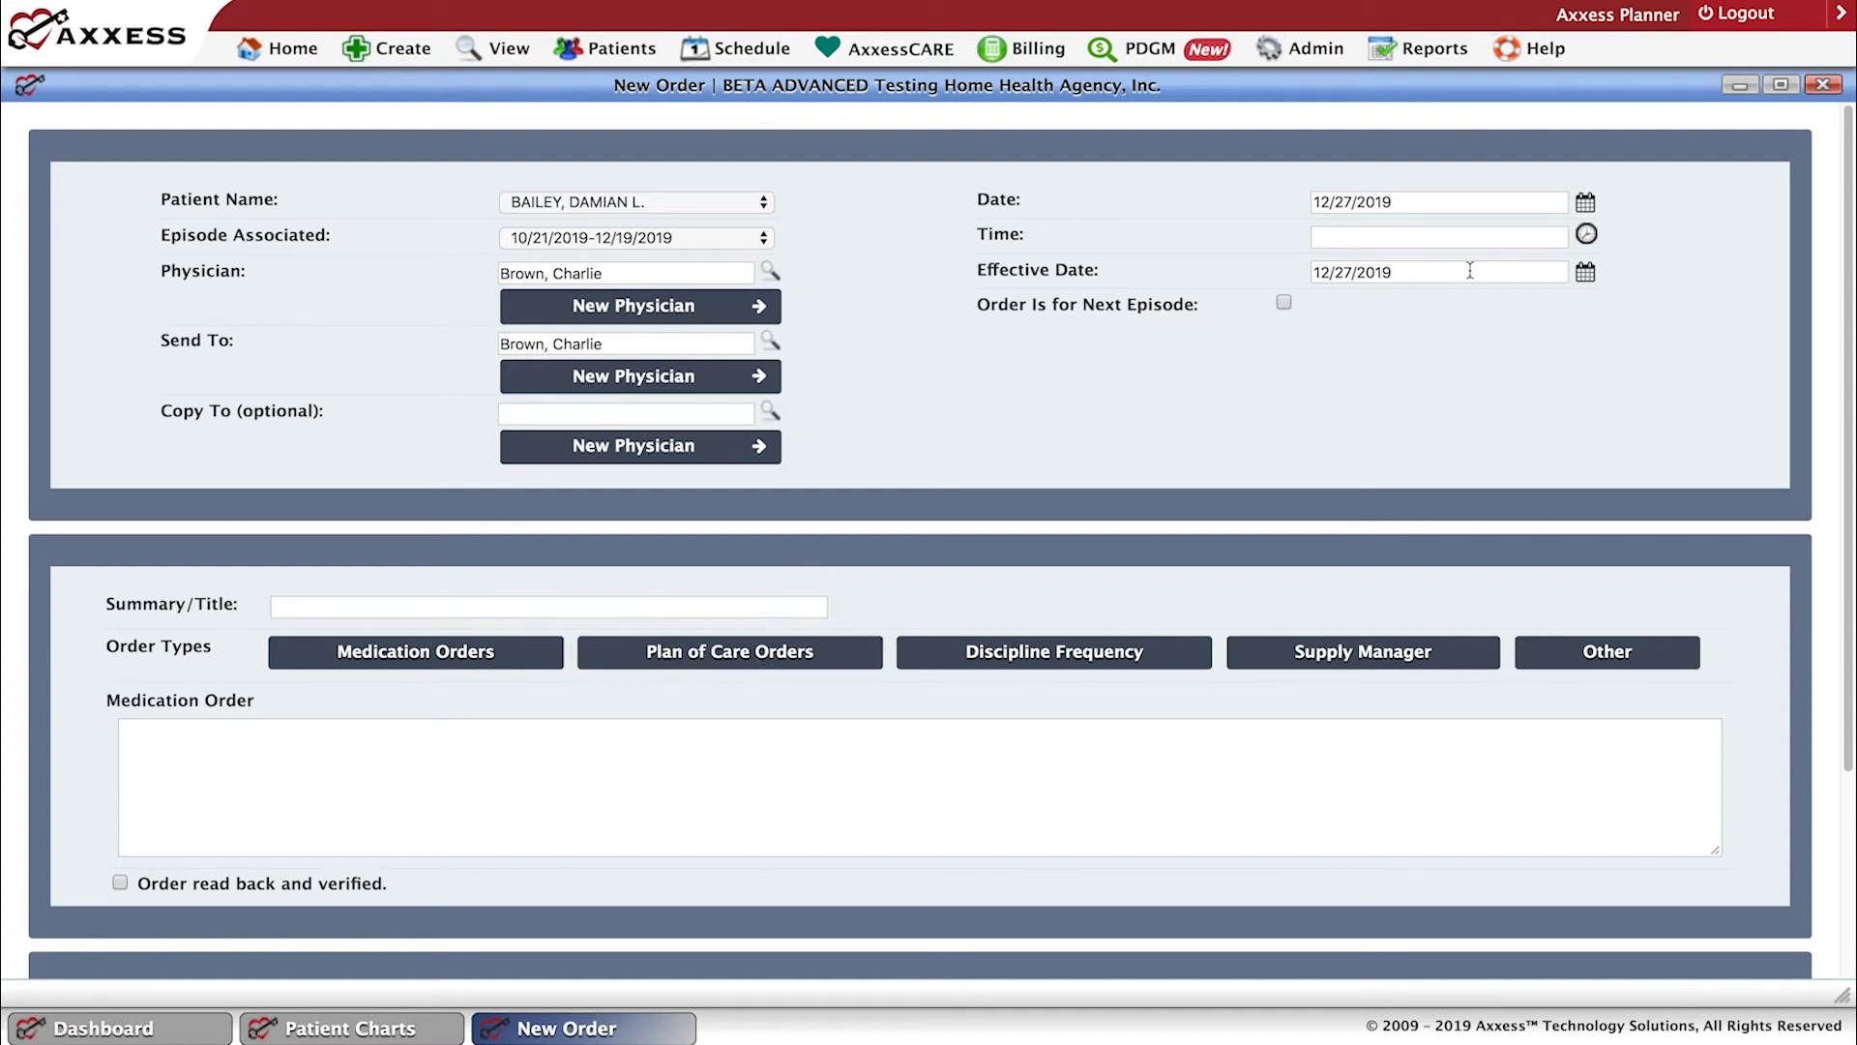
left_click(1466, 239)
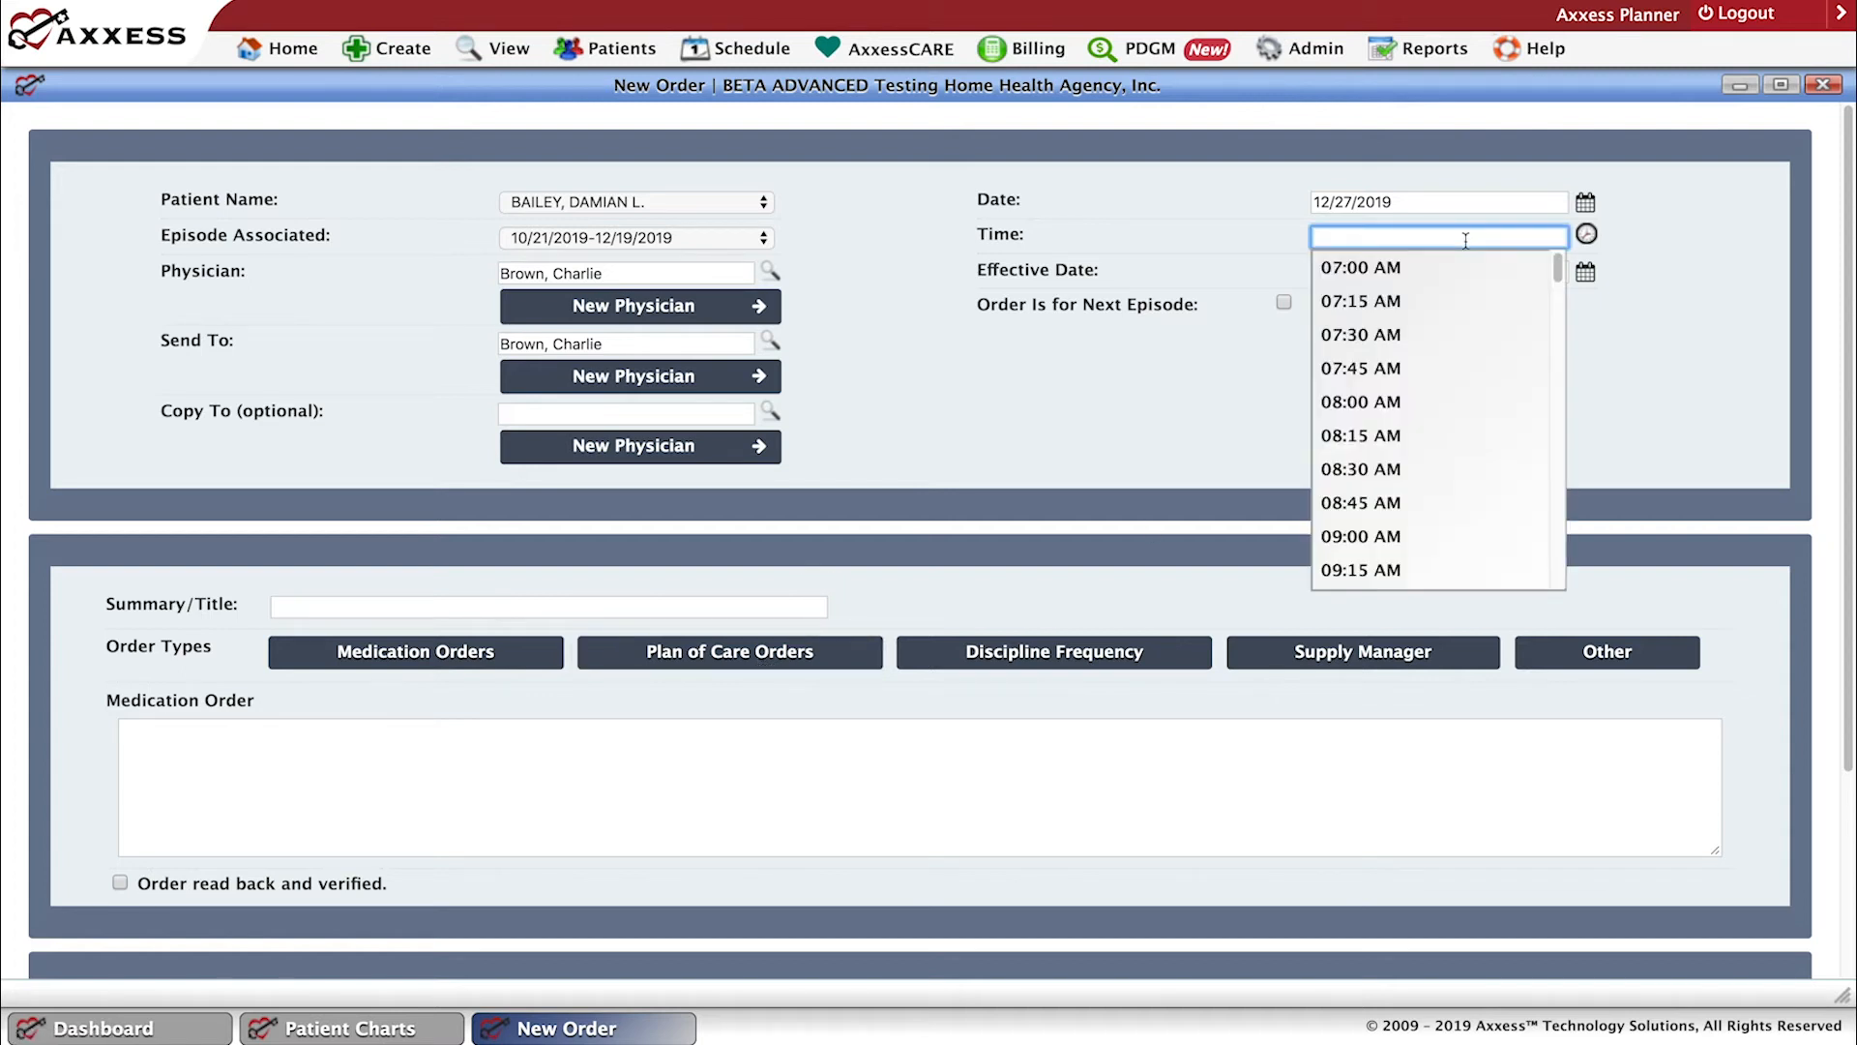
left_click(1331, 268)
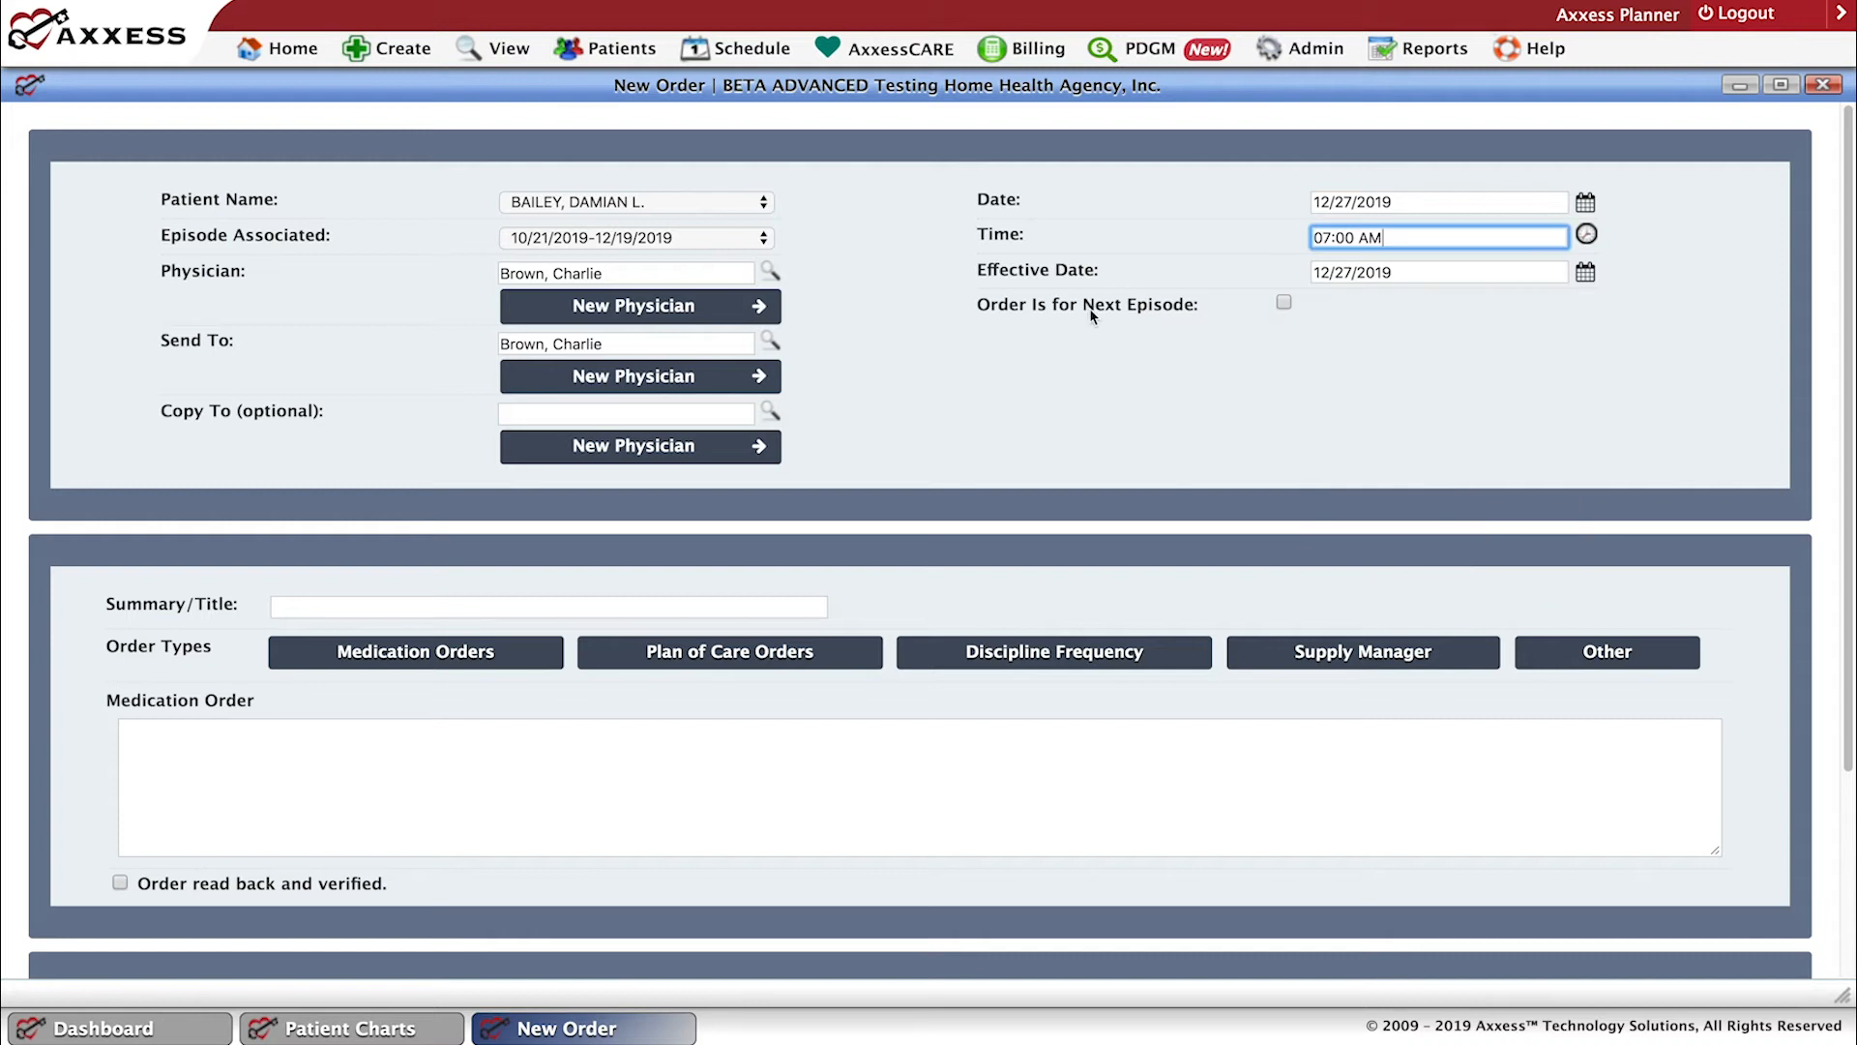
left_click(706, 656)
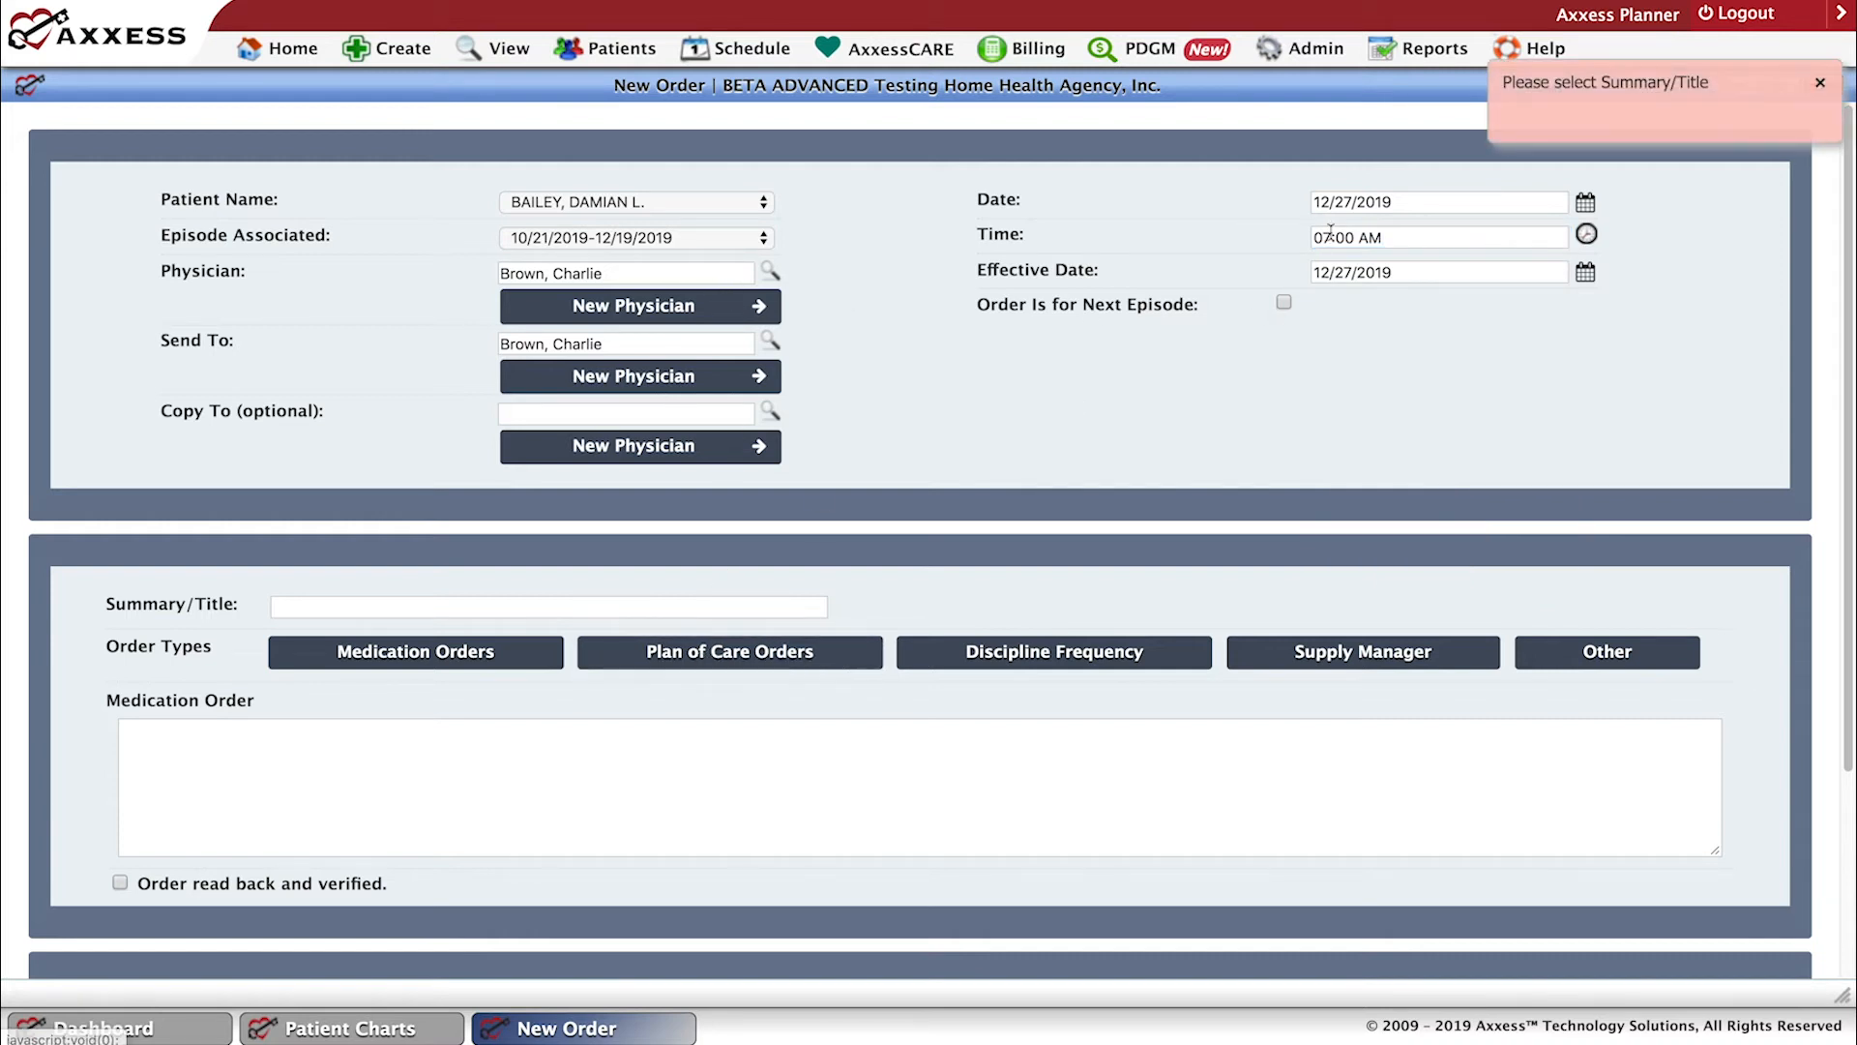
left_click(598, 602)
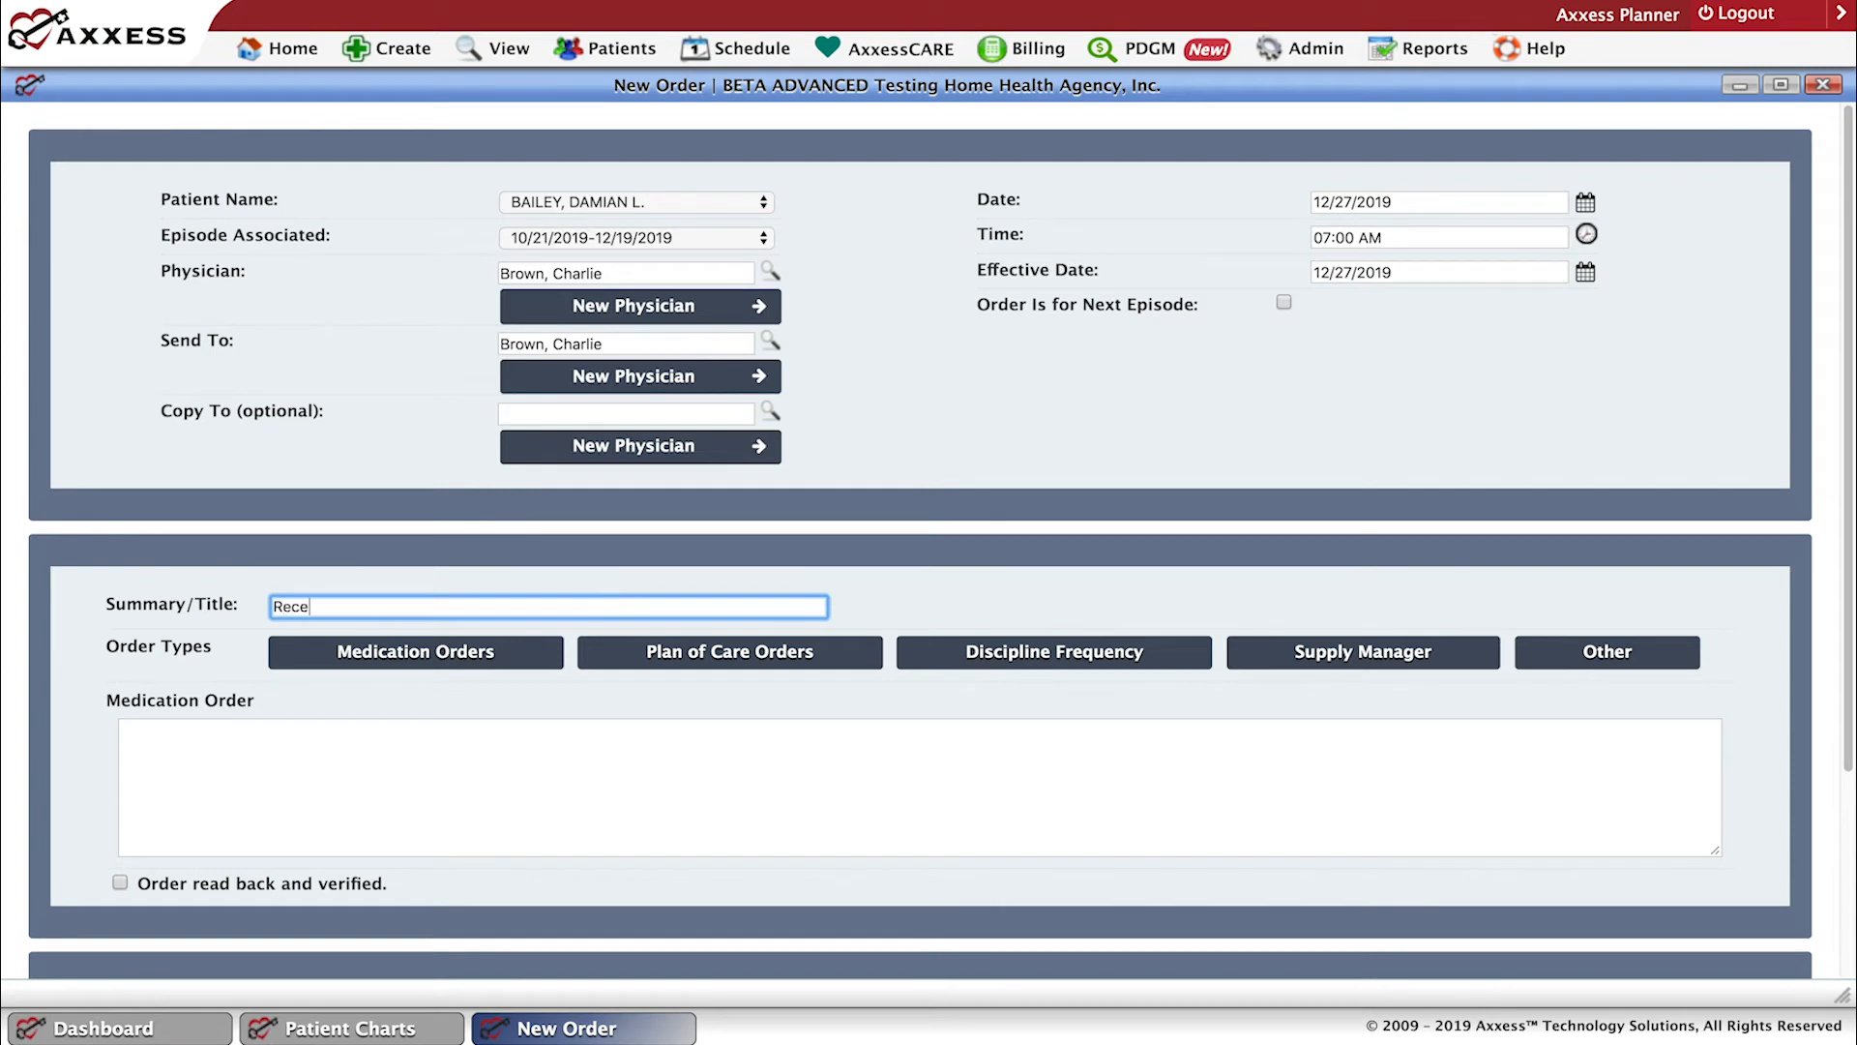
type("Recertt o")
left_click(693, 664)
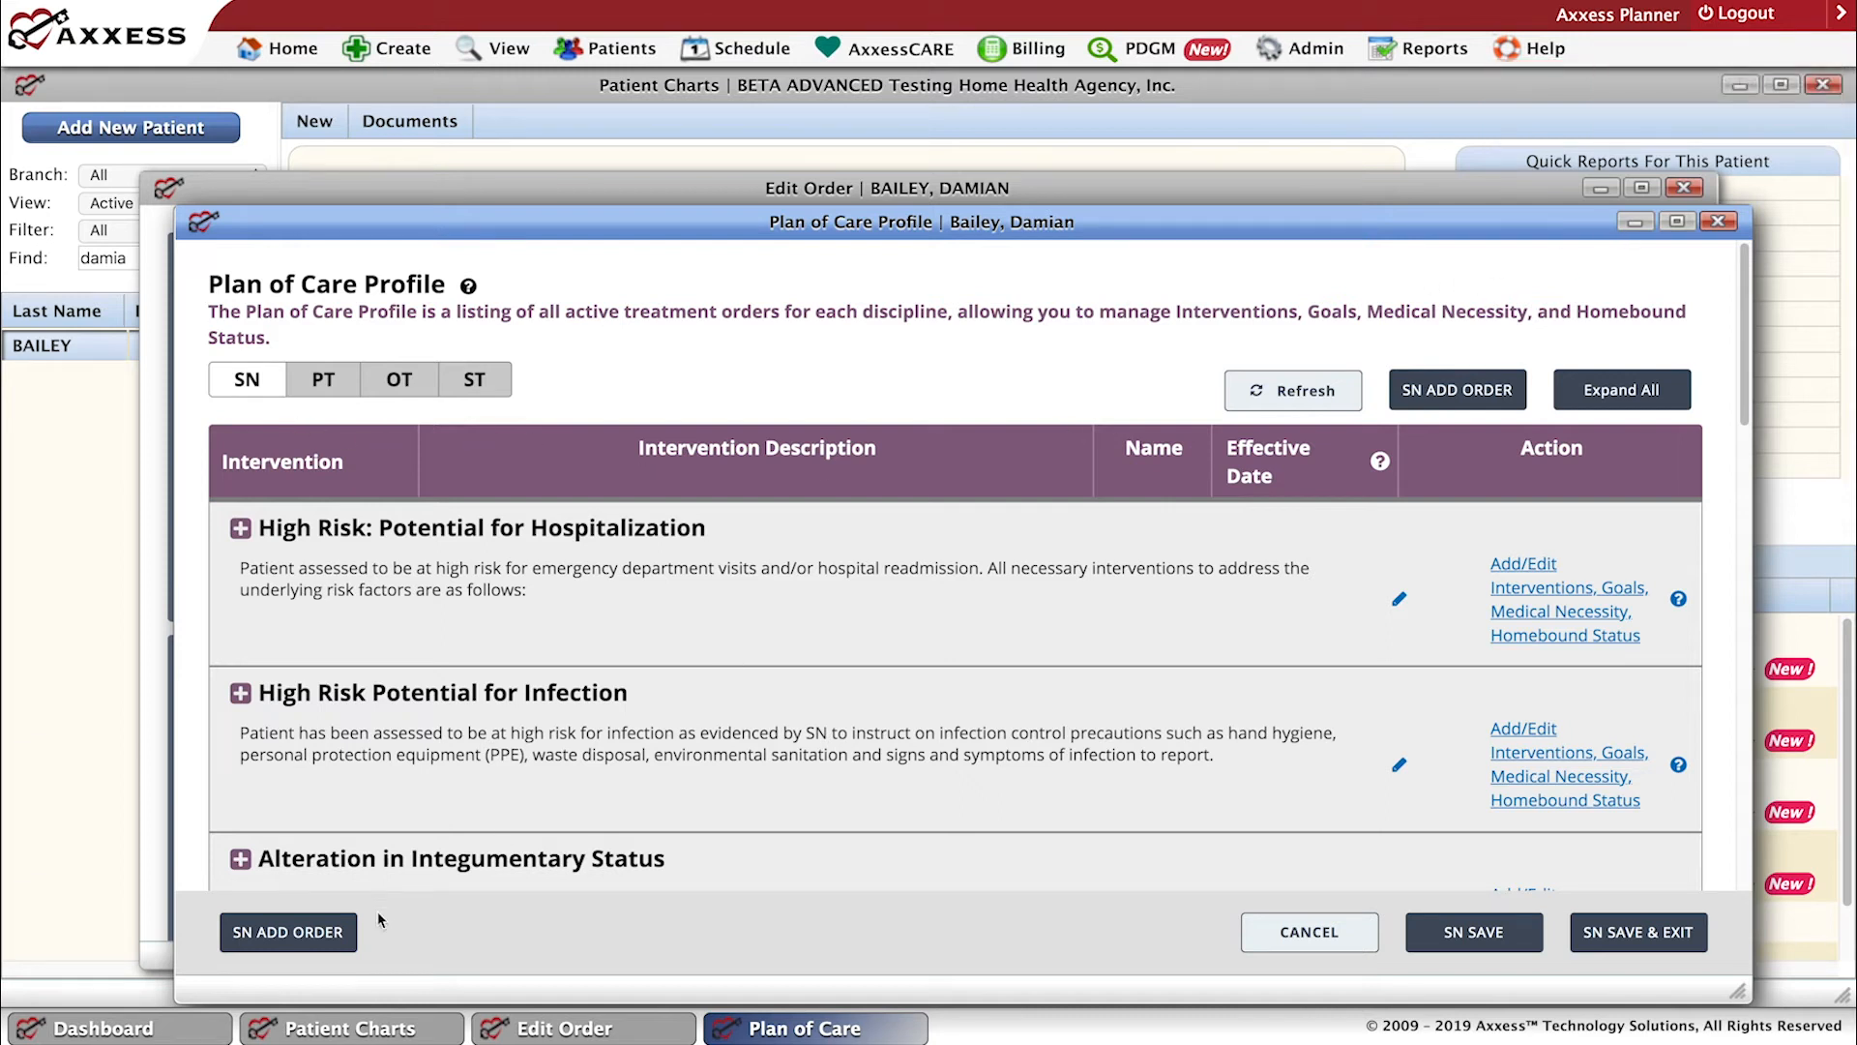
Check which SN problem statements can be added as an order in the Plan of Care Profile, then cancel and close the profile.
left_click(319, 936)
left_click(958, 537)
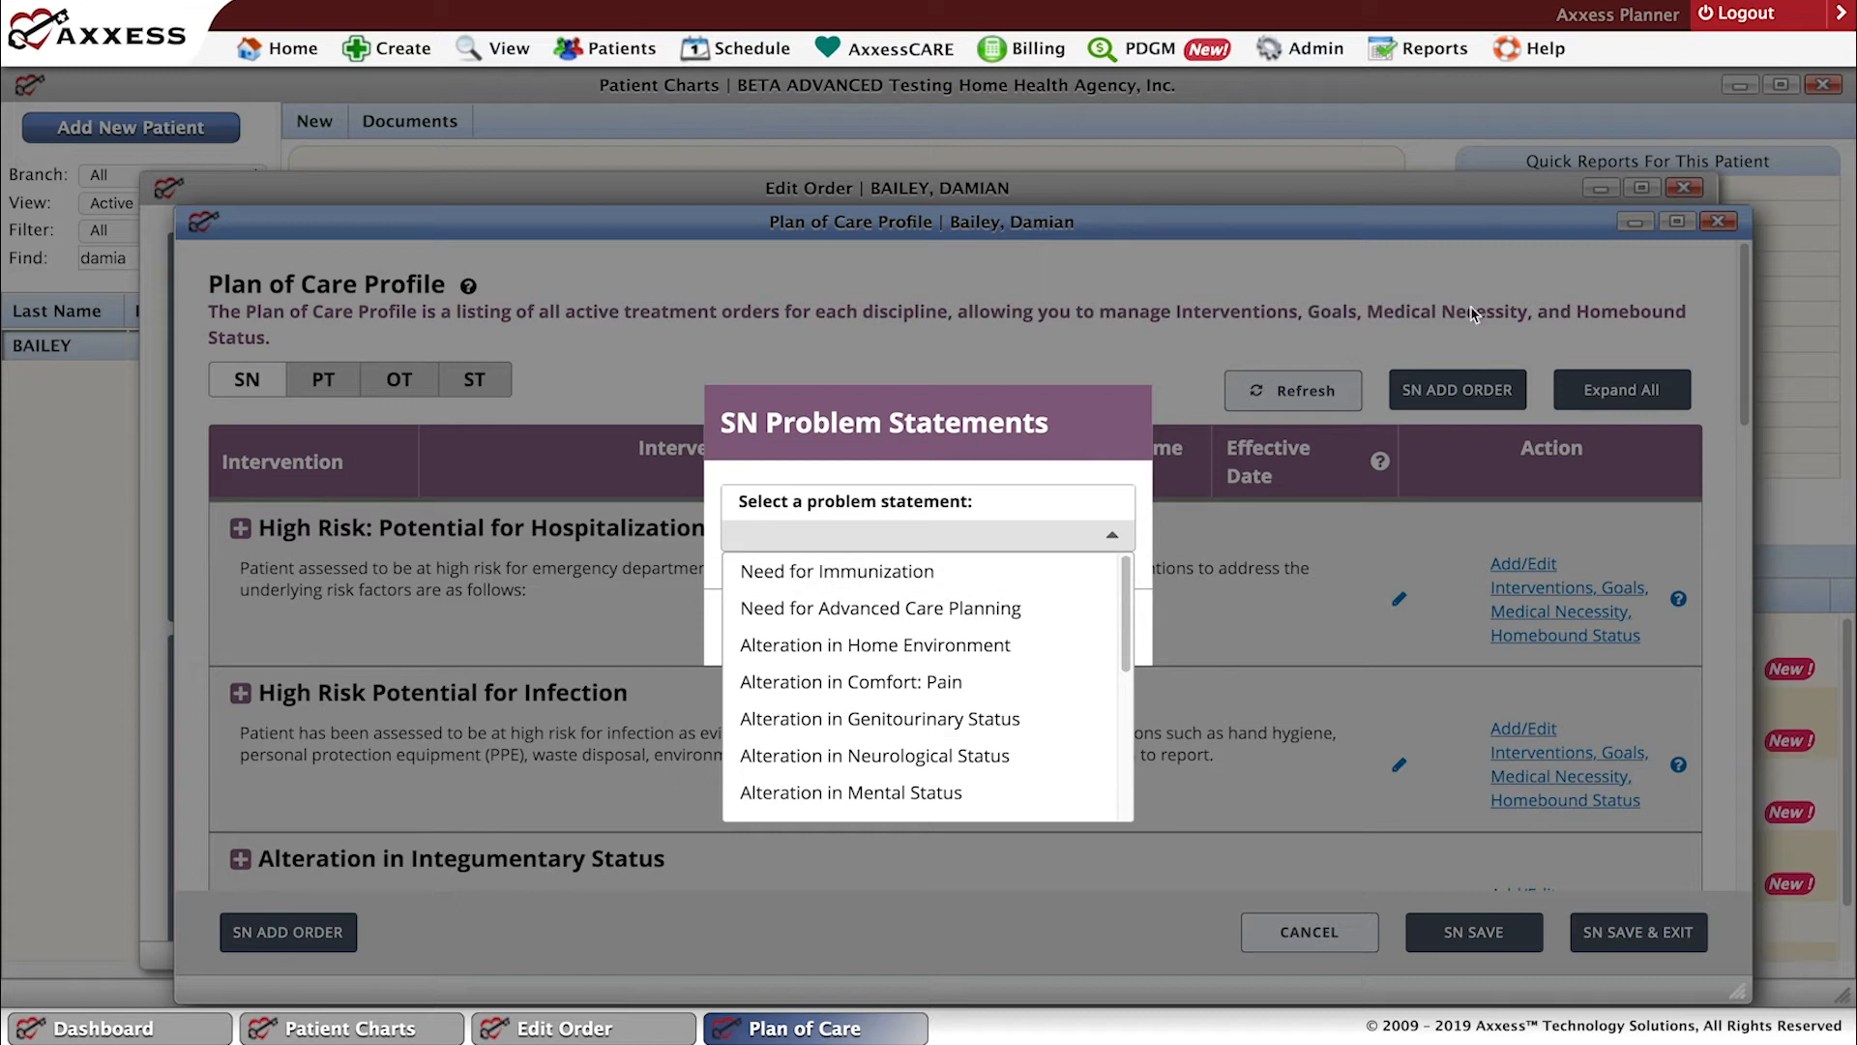
left_click(1721, 225)
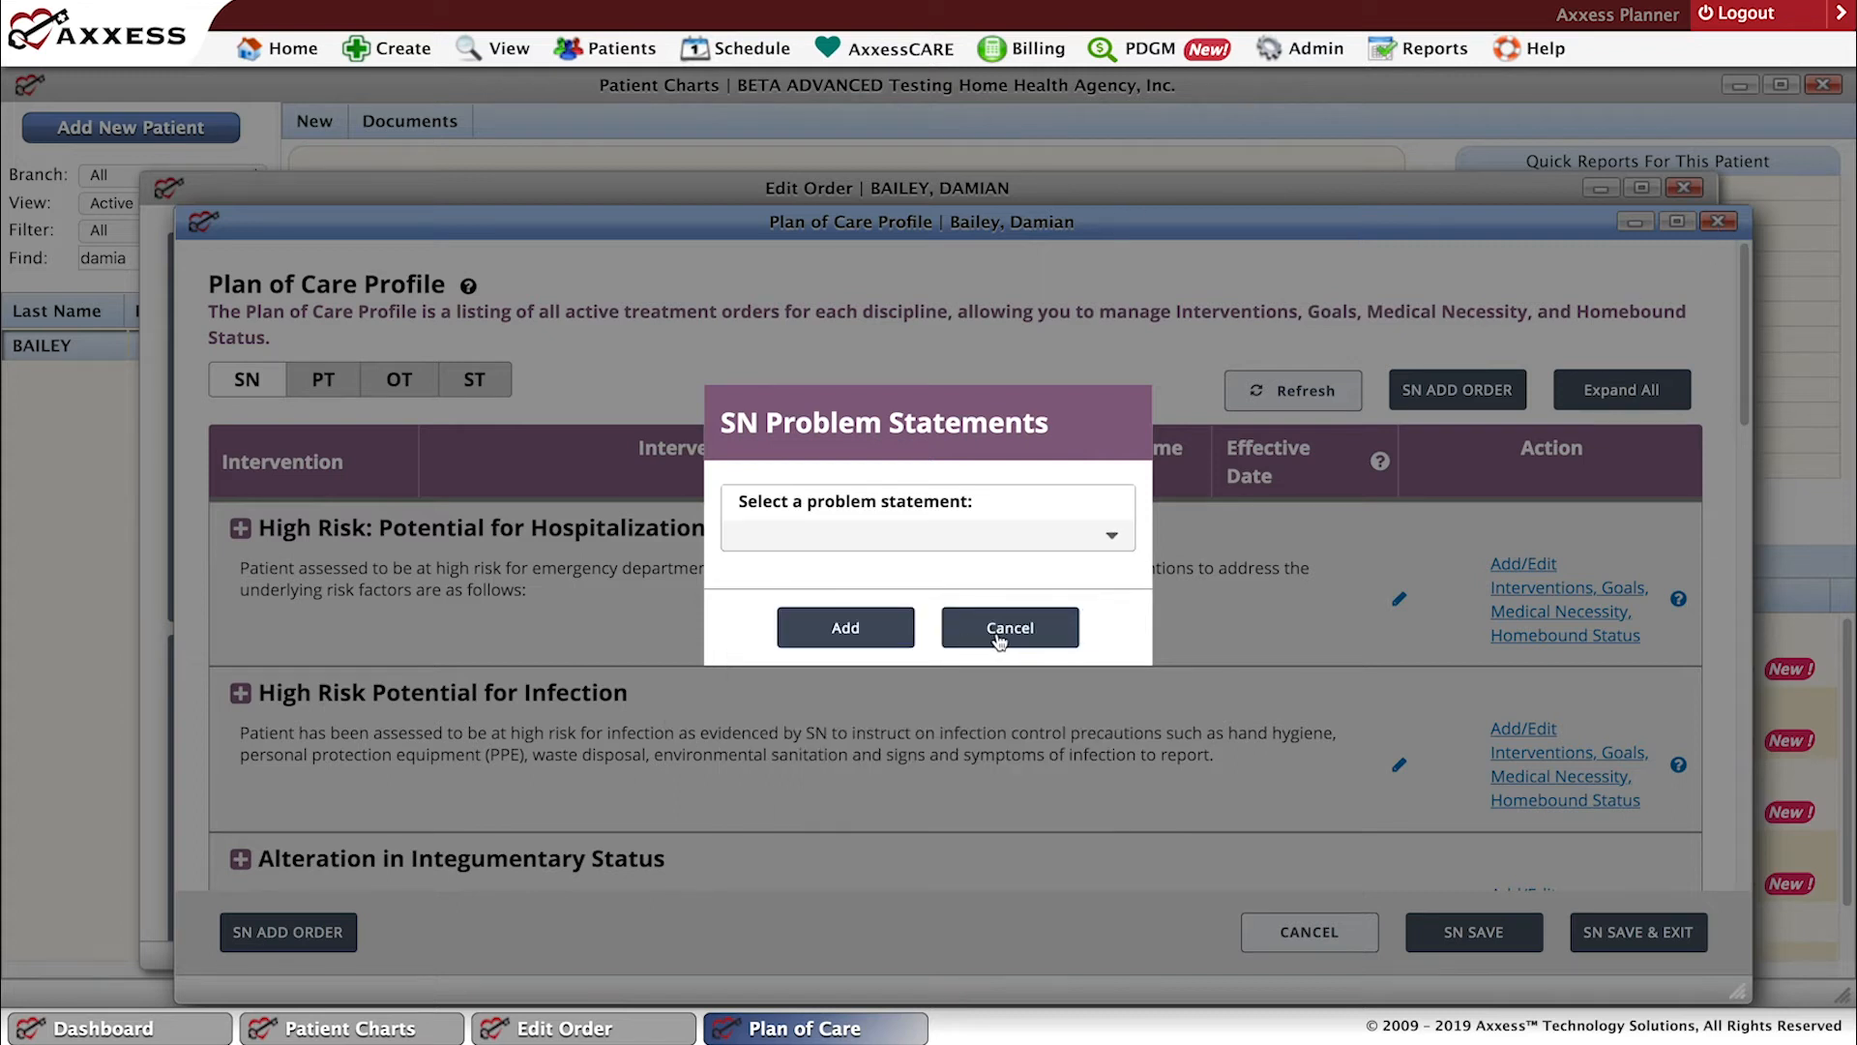
left_click(1014, 622)
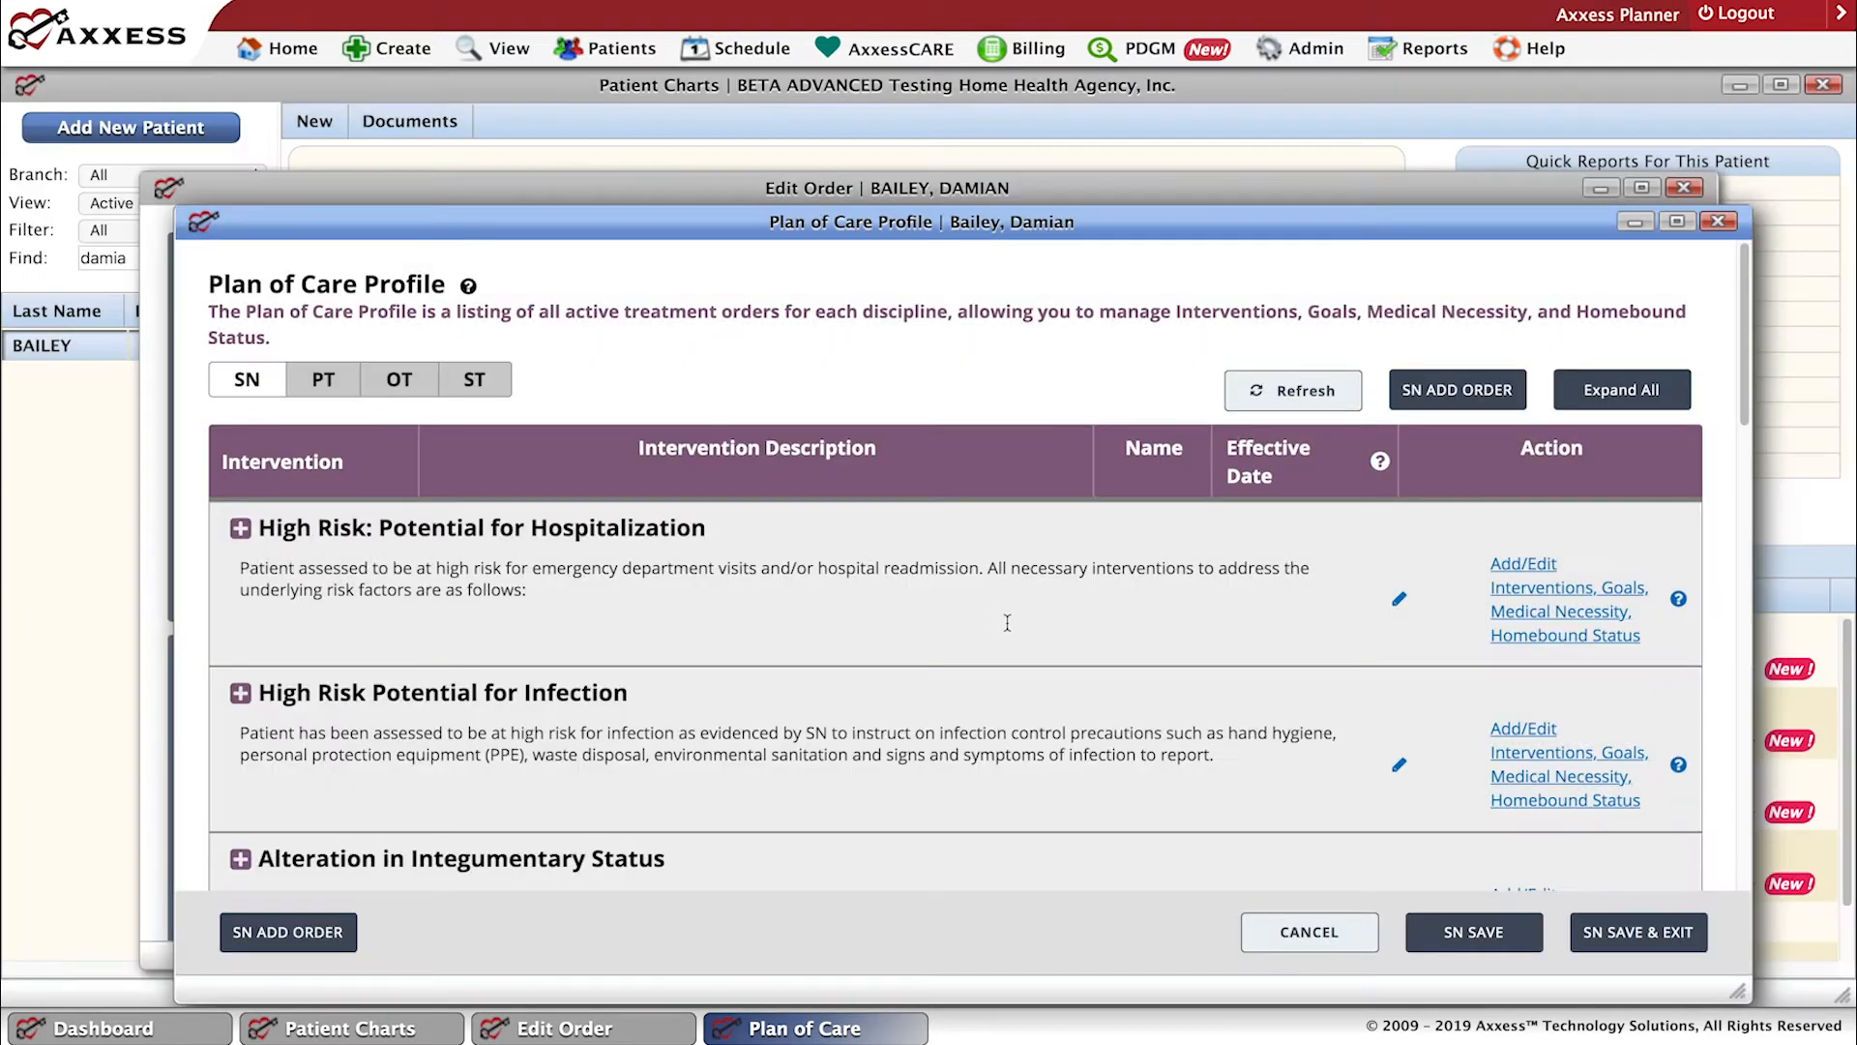
left_click(1721, 221)
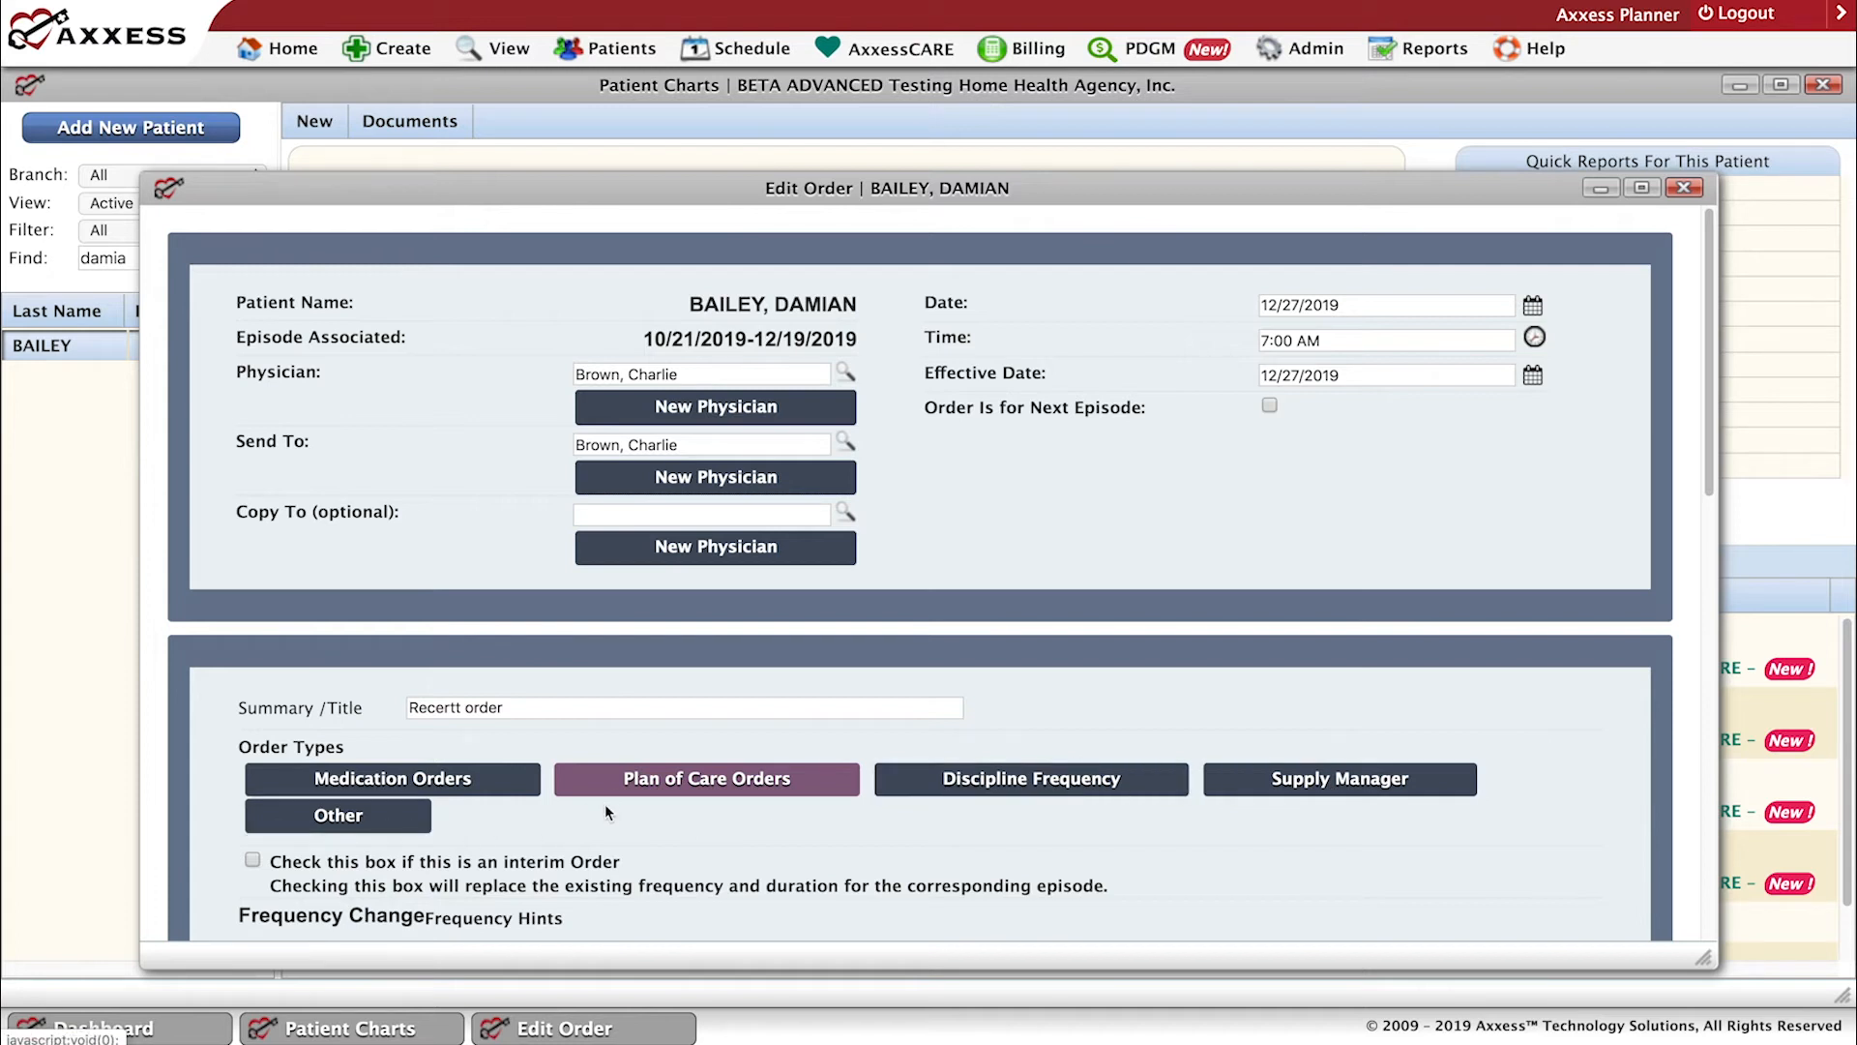
Maximize the order, review its frequency, additional duration text and Other Orders sections, and close it.
left_click(362, 826)
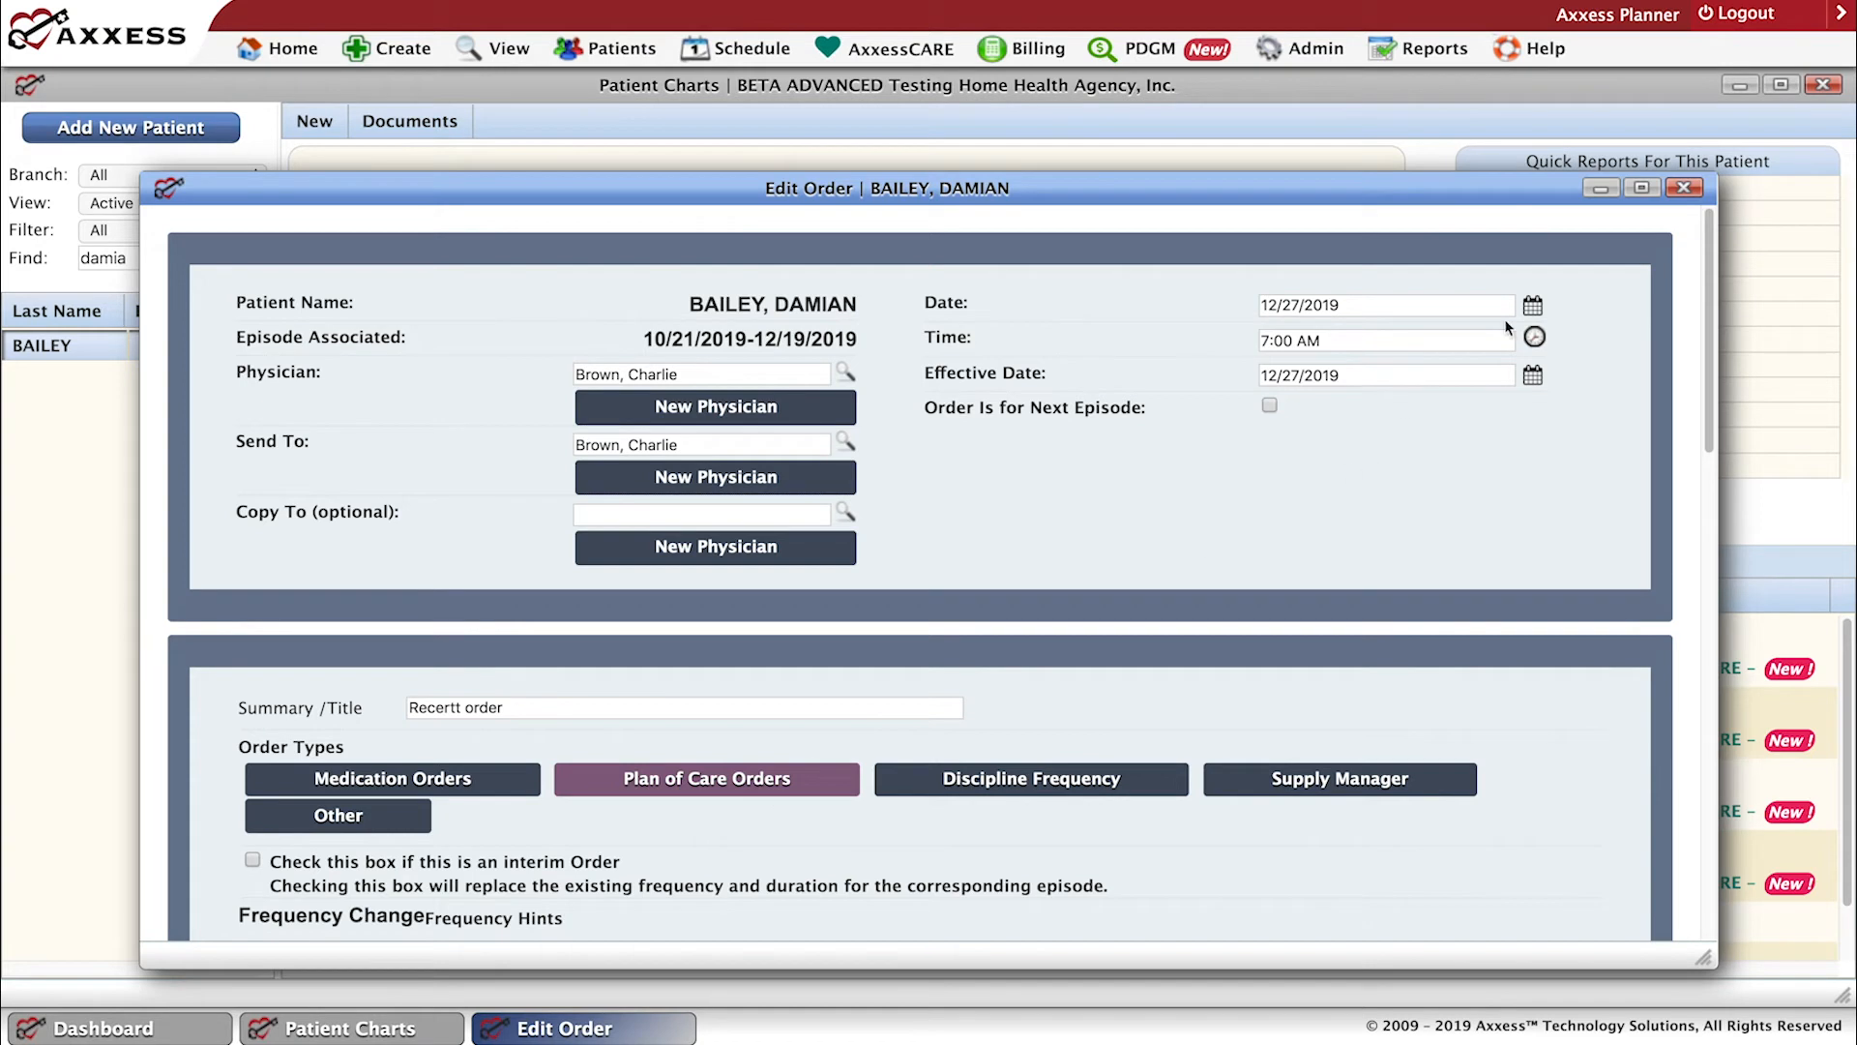
left_click(1642, 188)
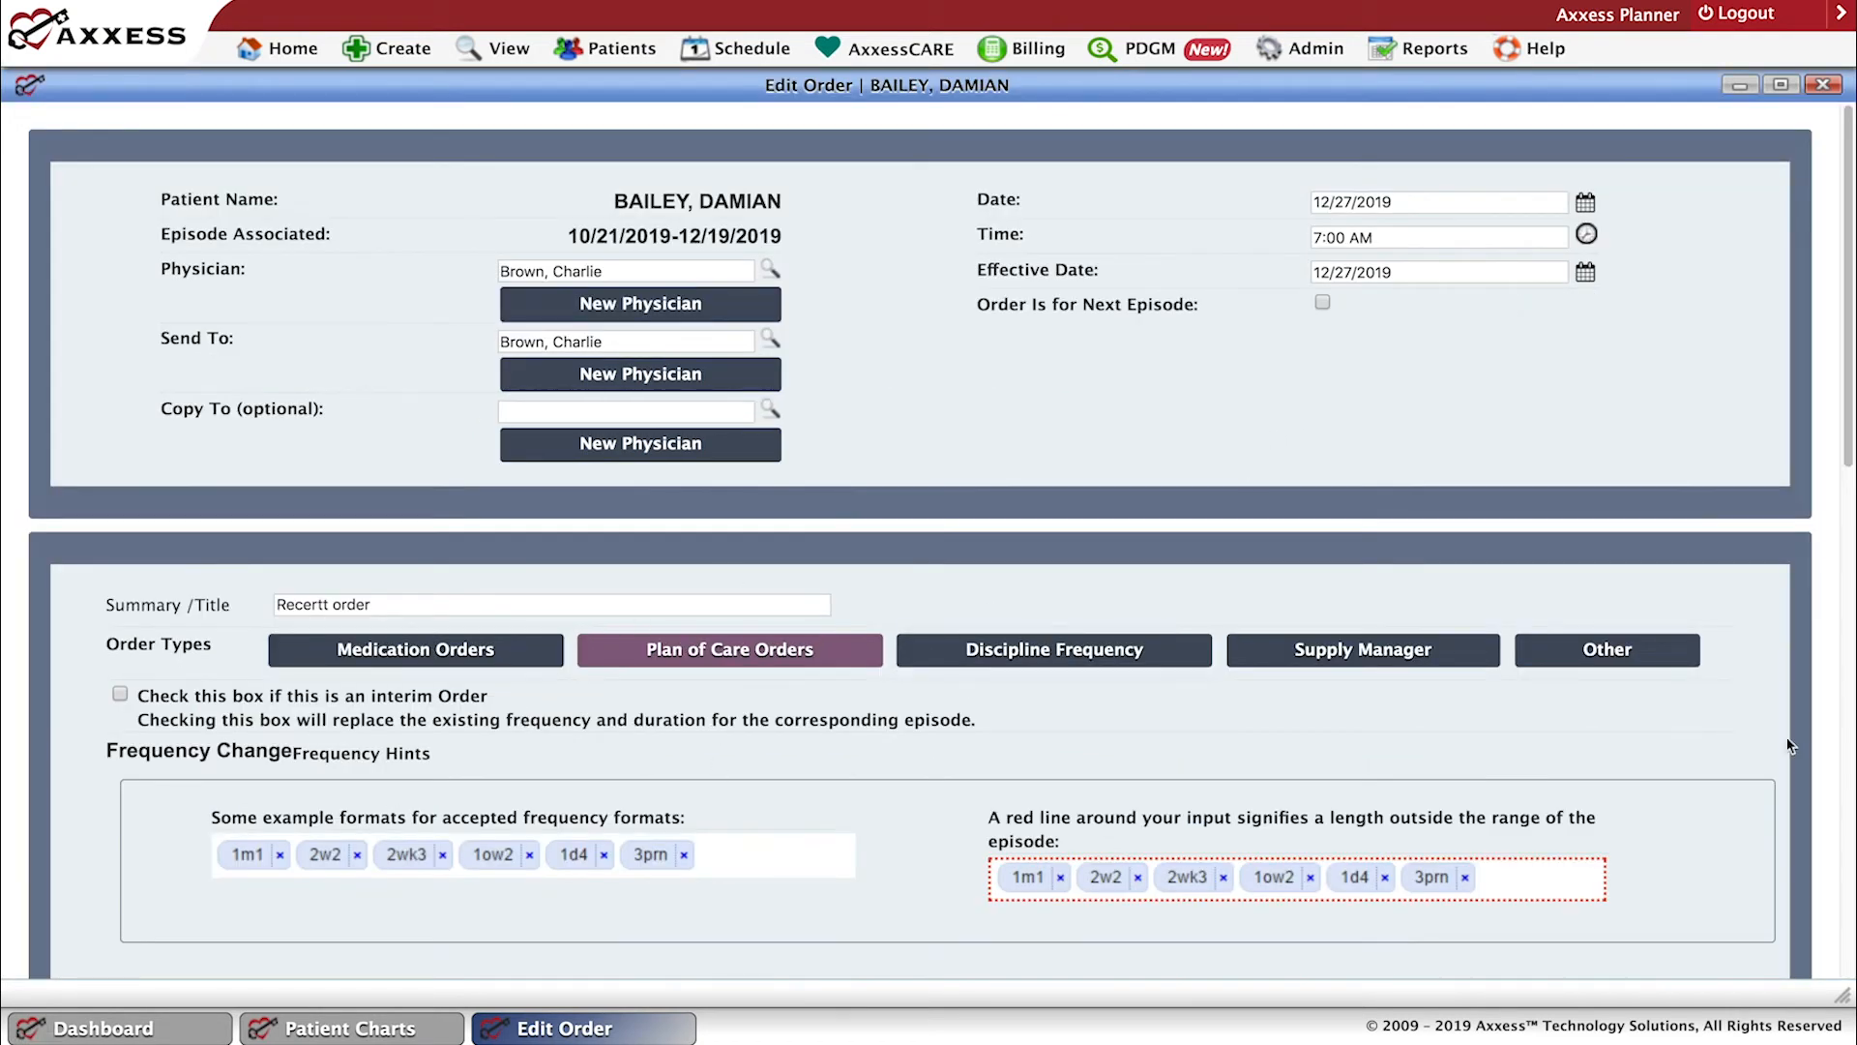
left_click_drag(1850, 471, 1567, 738)
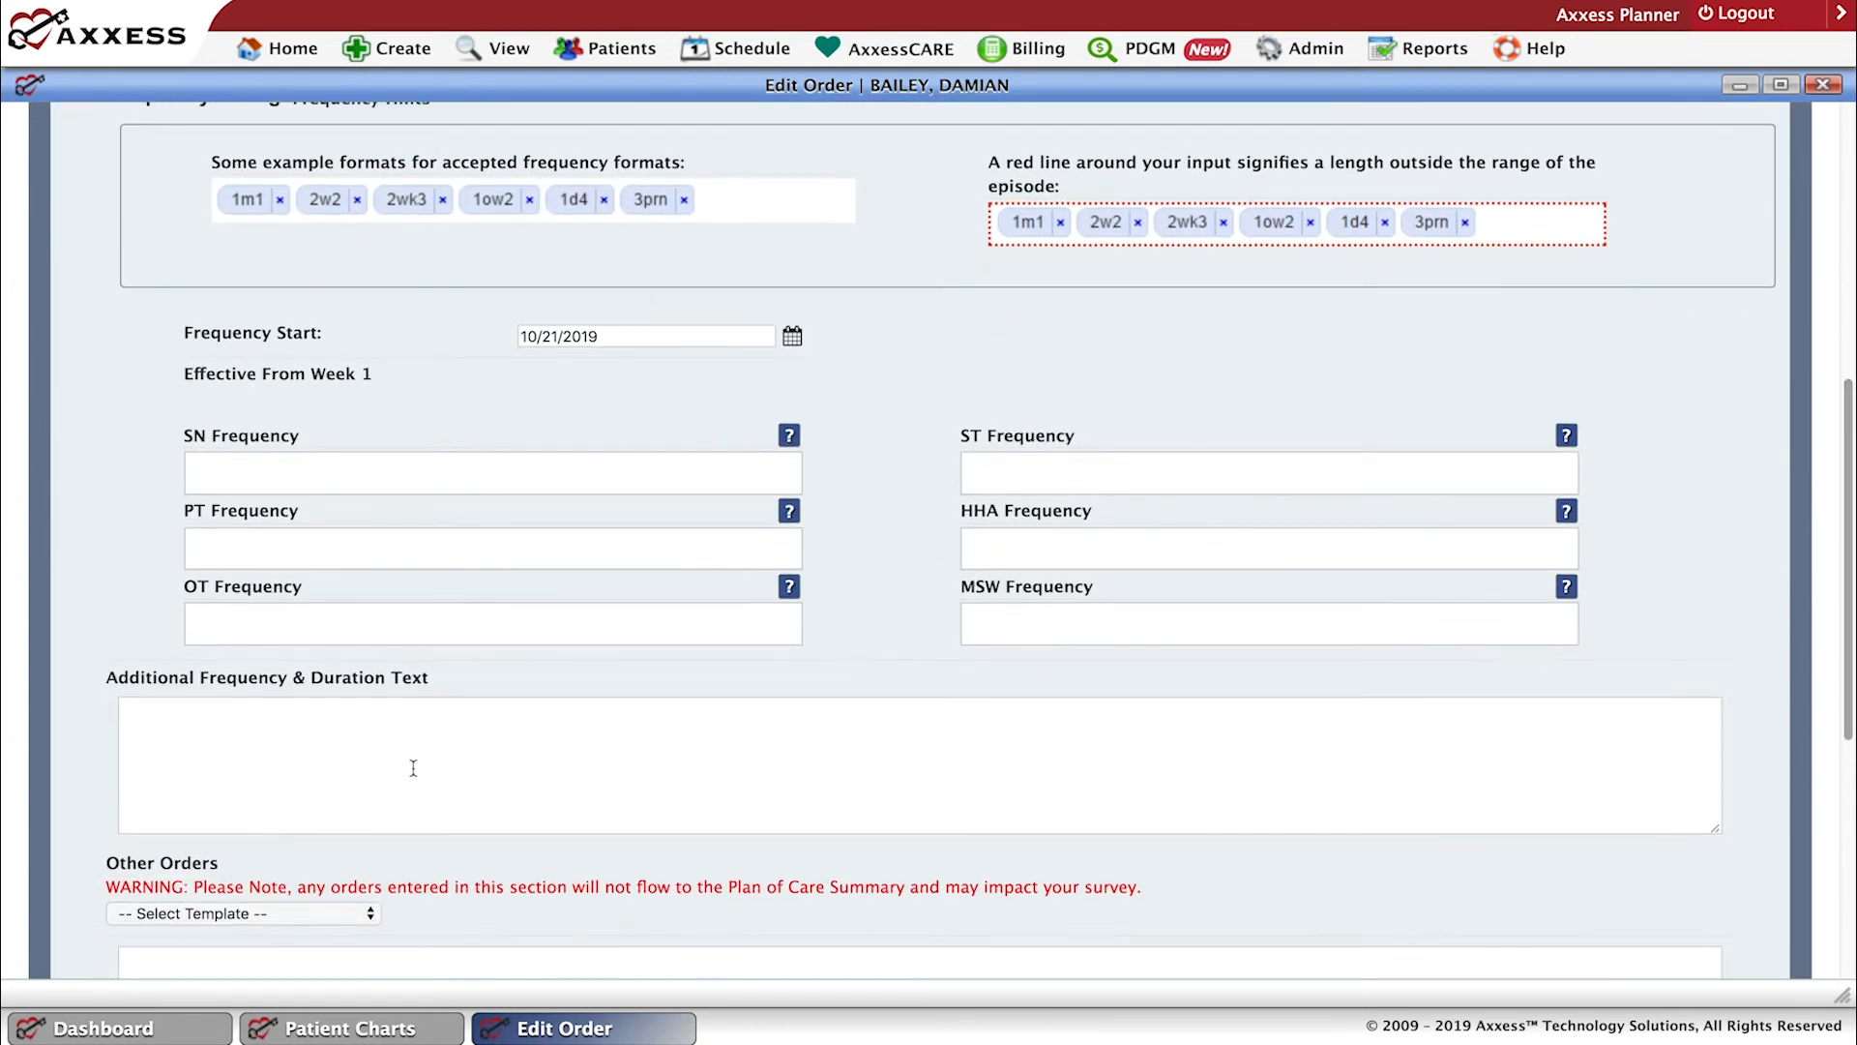
left_click_drag(1840, 740, 1850, 887)
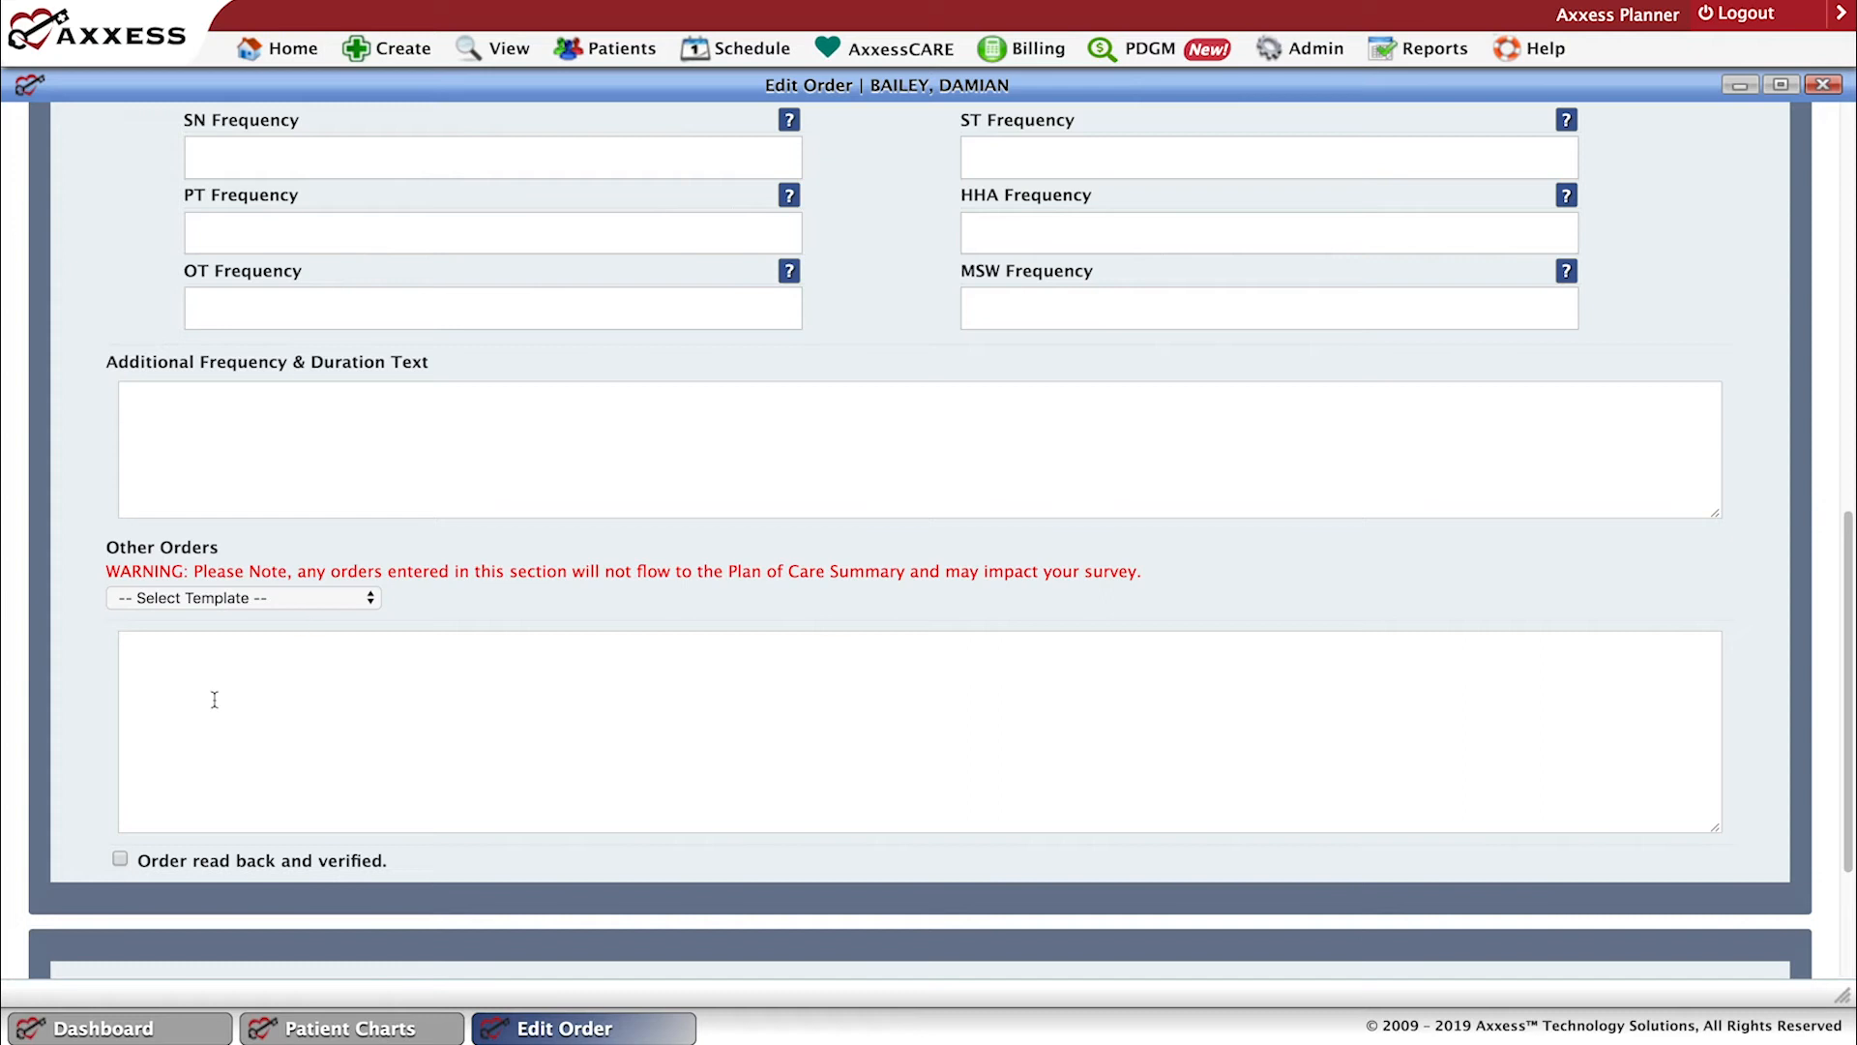
scroll(1173, 448, "up", 5)
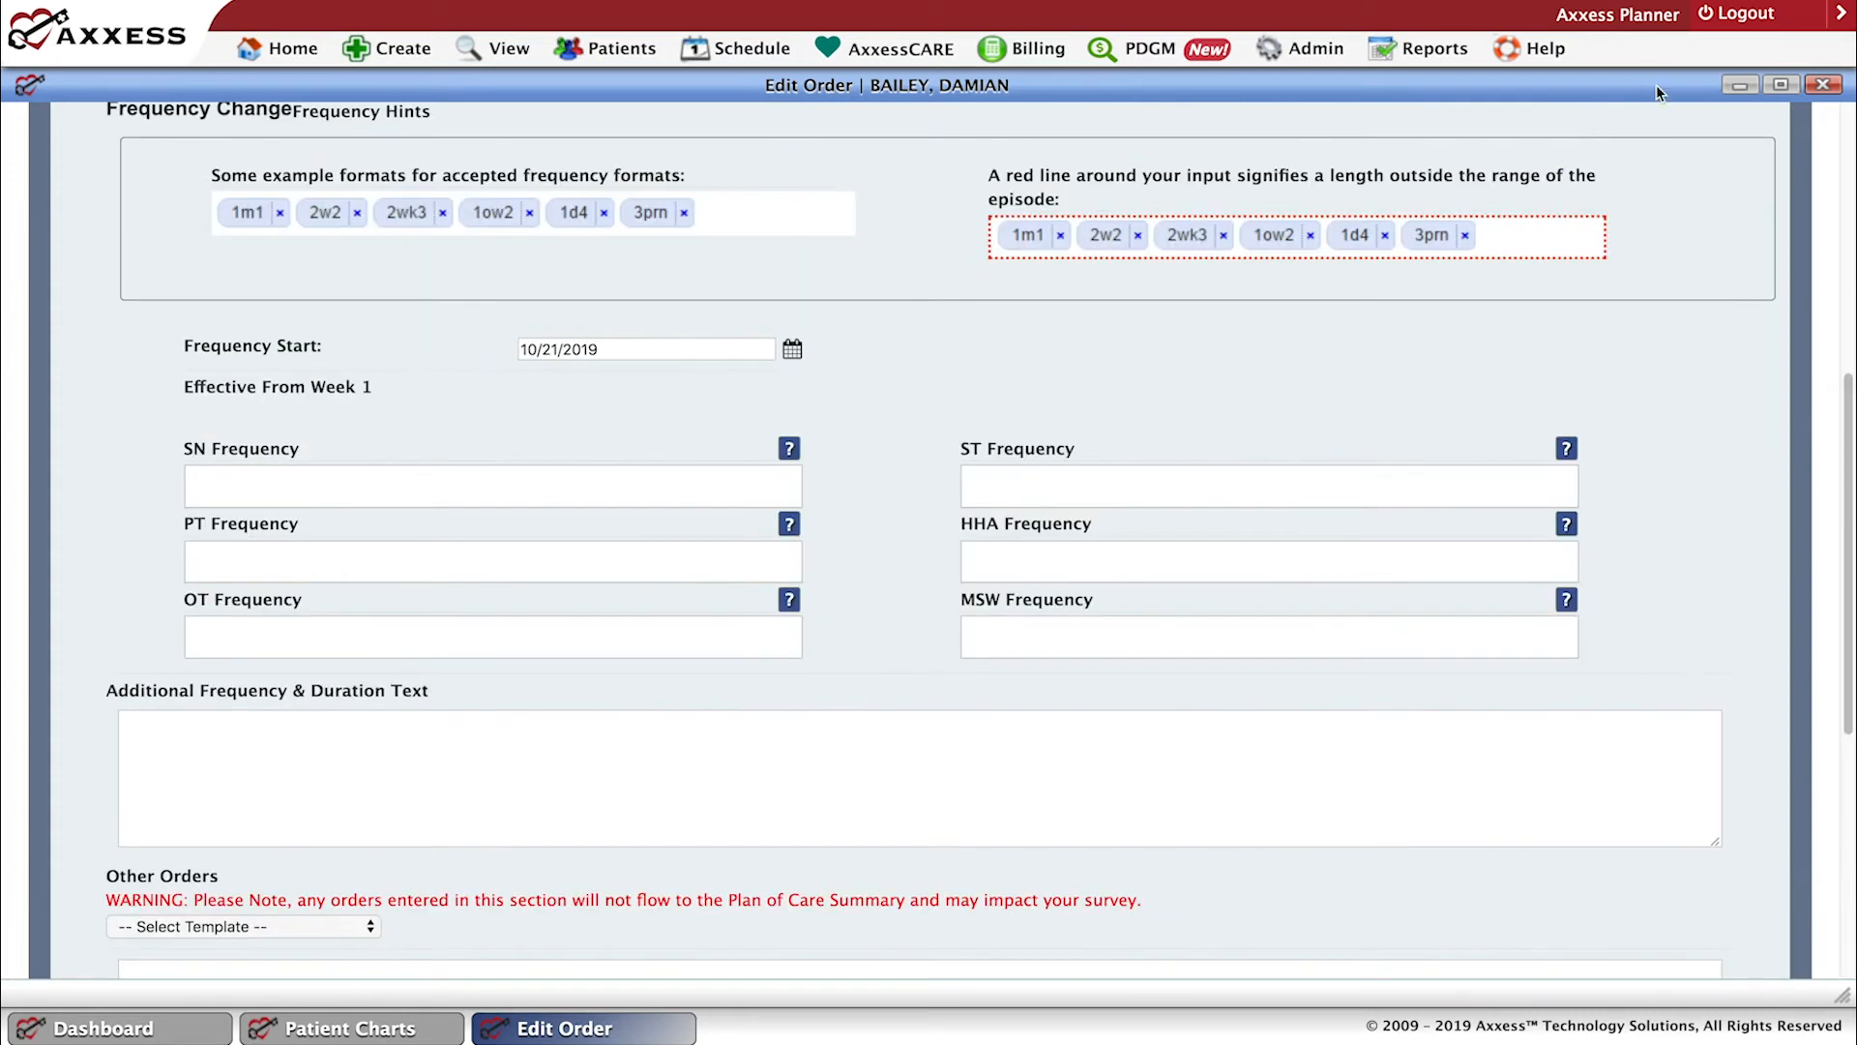
left_click(1822, 84)
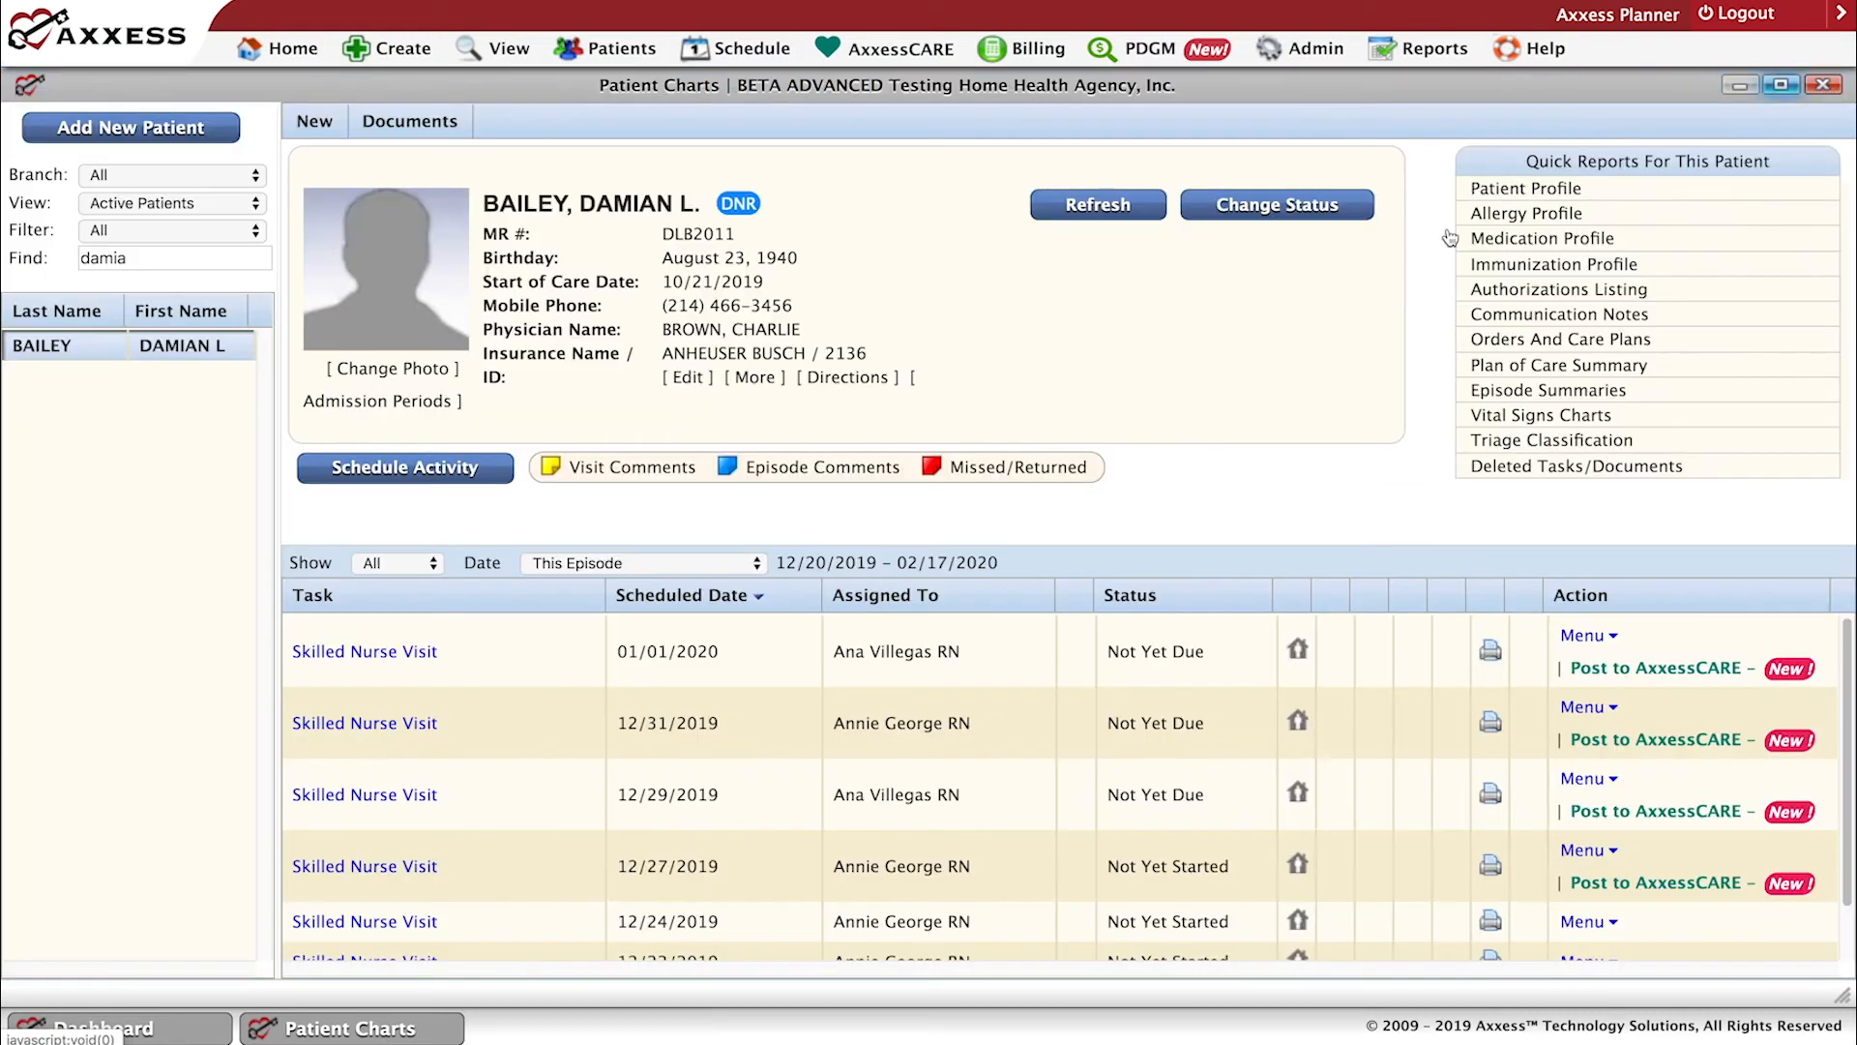
Review which new items can be created from the patient's chart and from the main Create options.
left_click(315, 121)
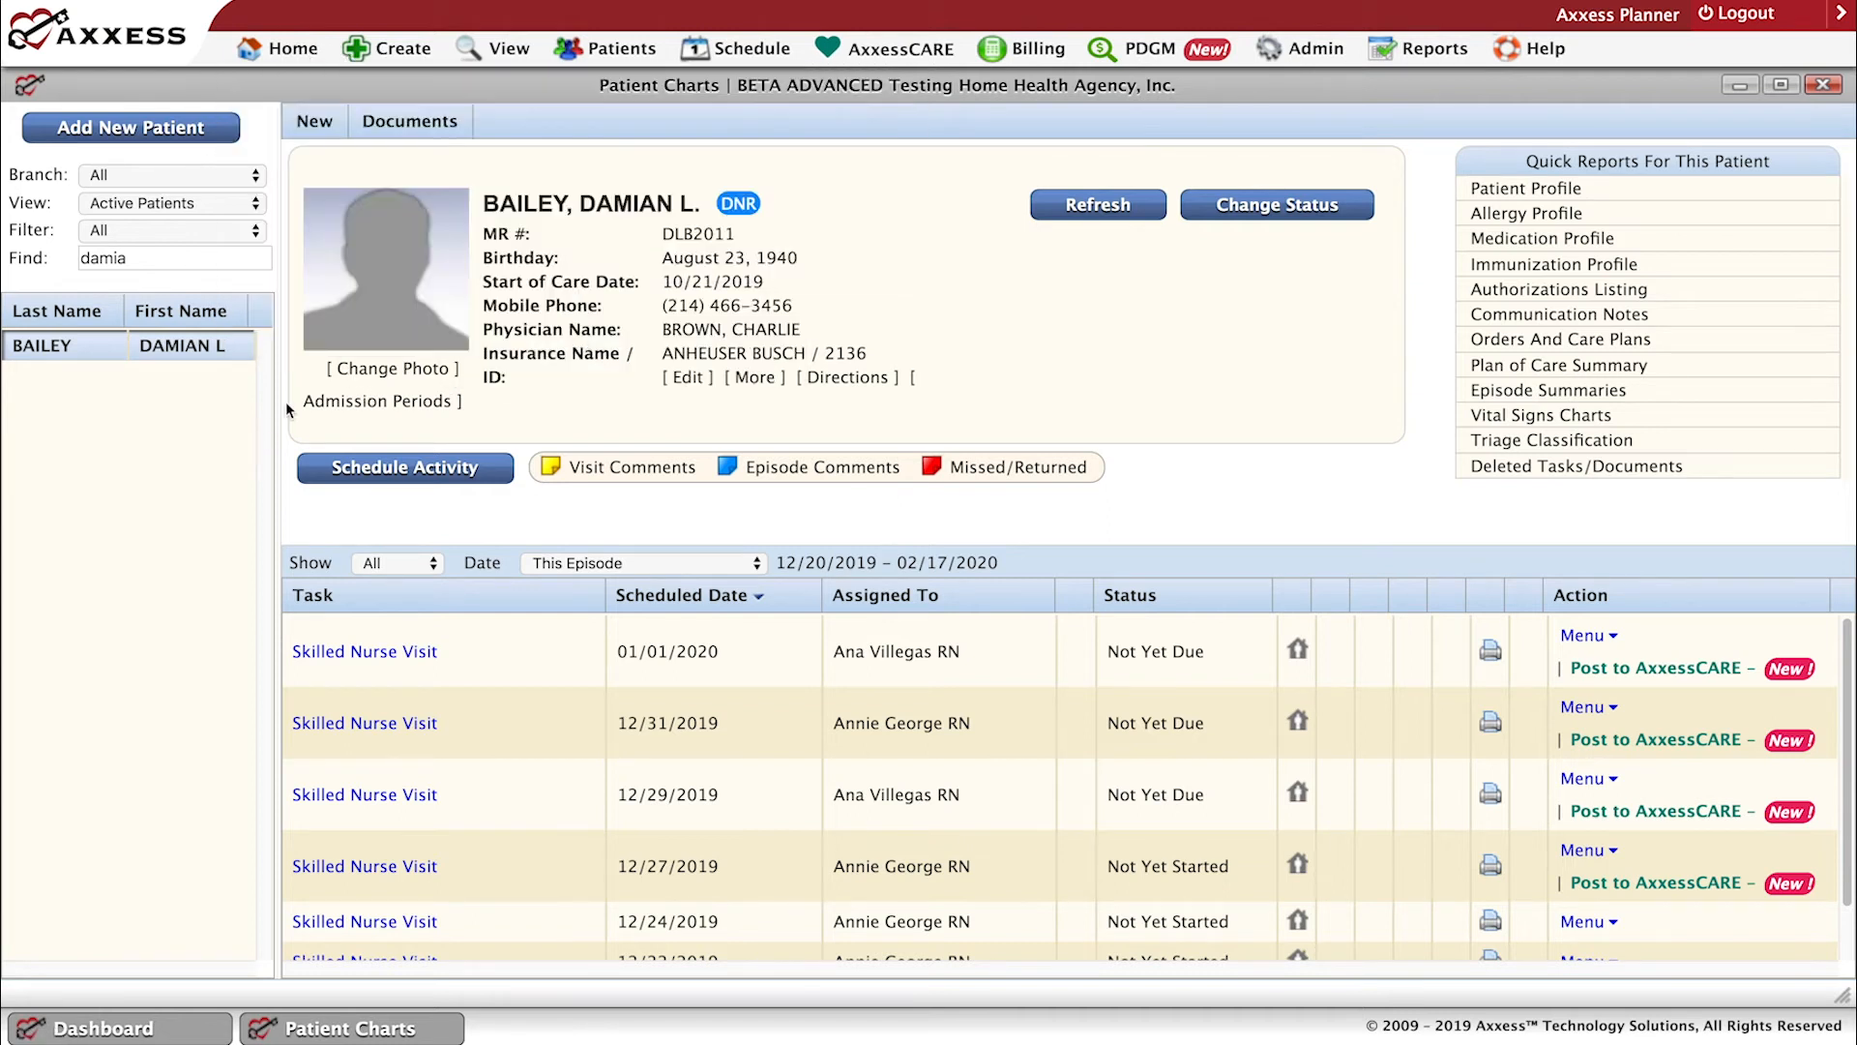
mouse_move(286, 48)
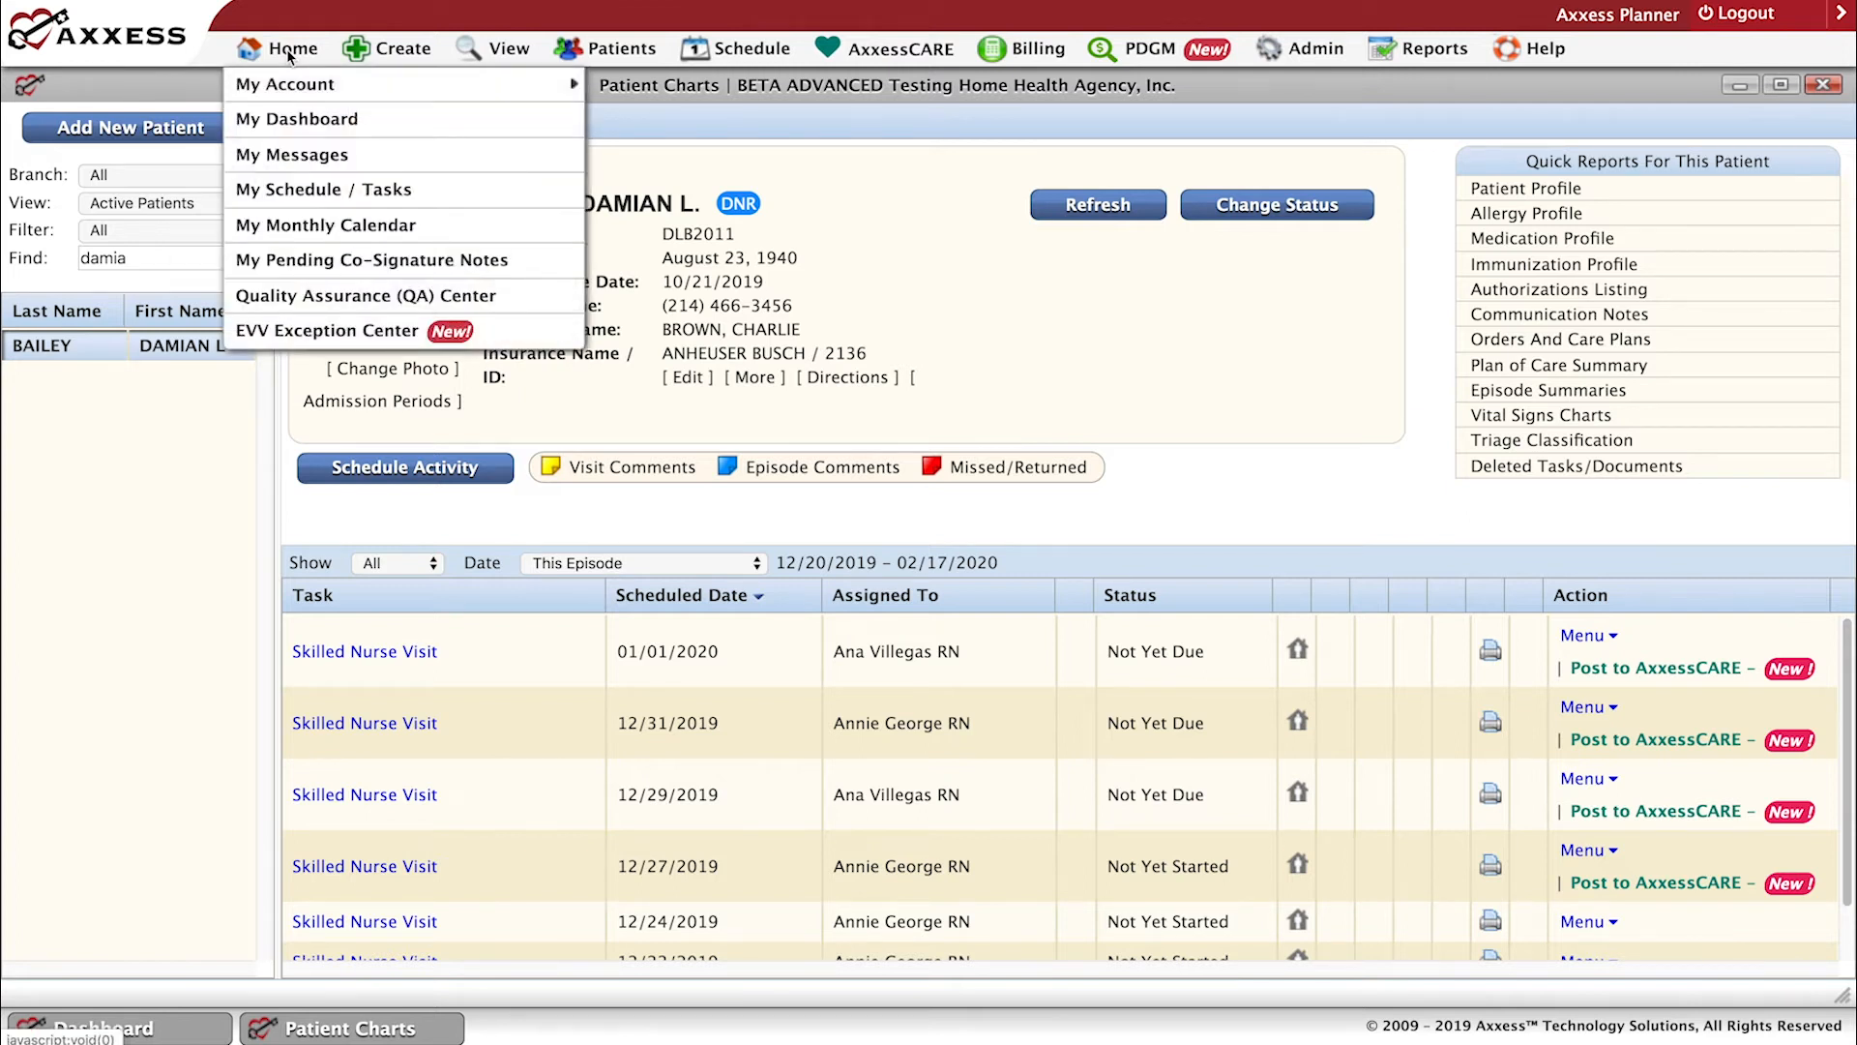
mouse_move(369, 77)
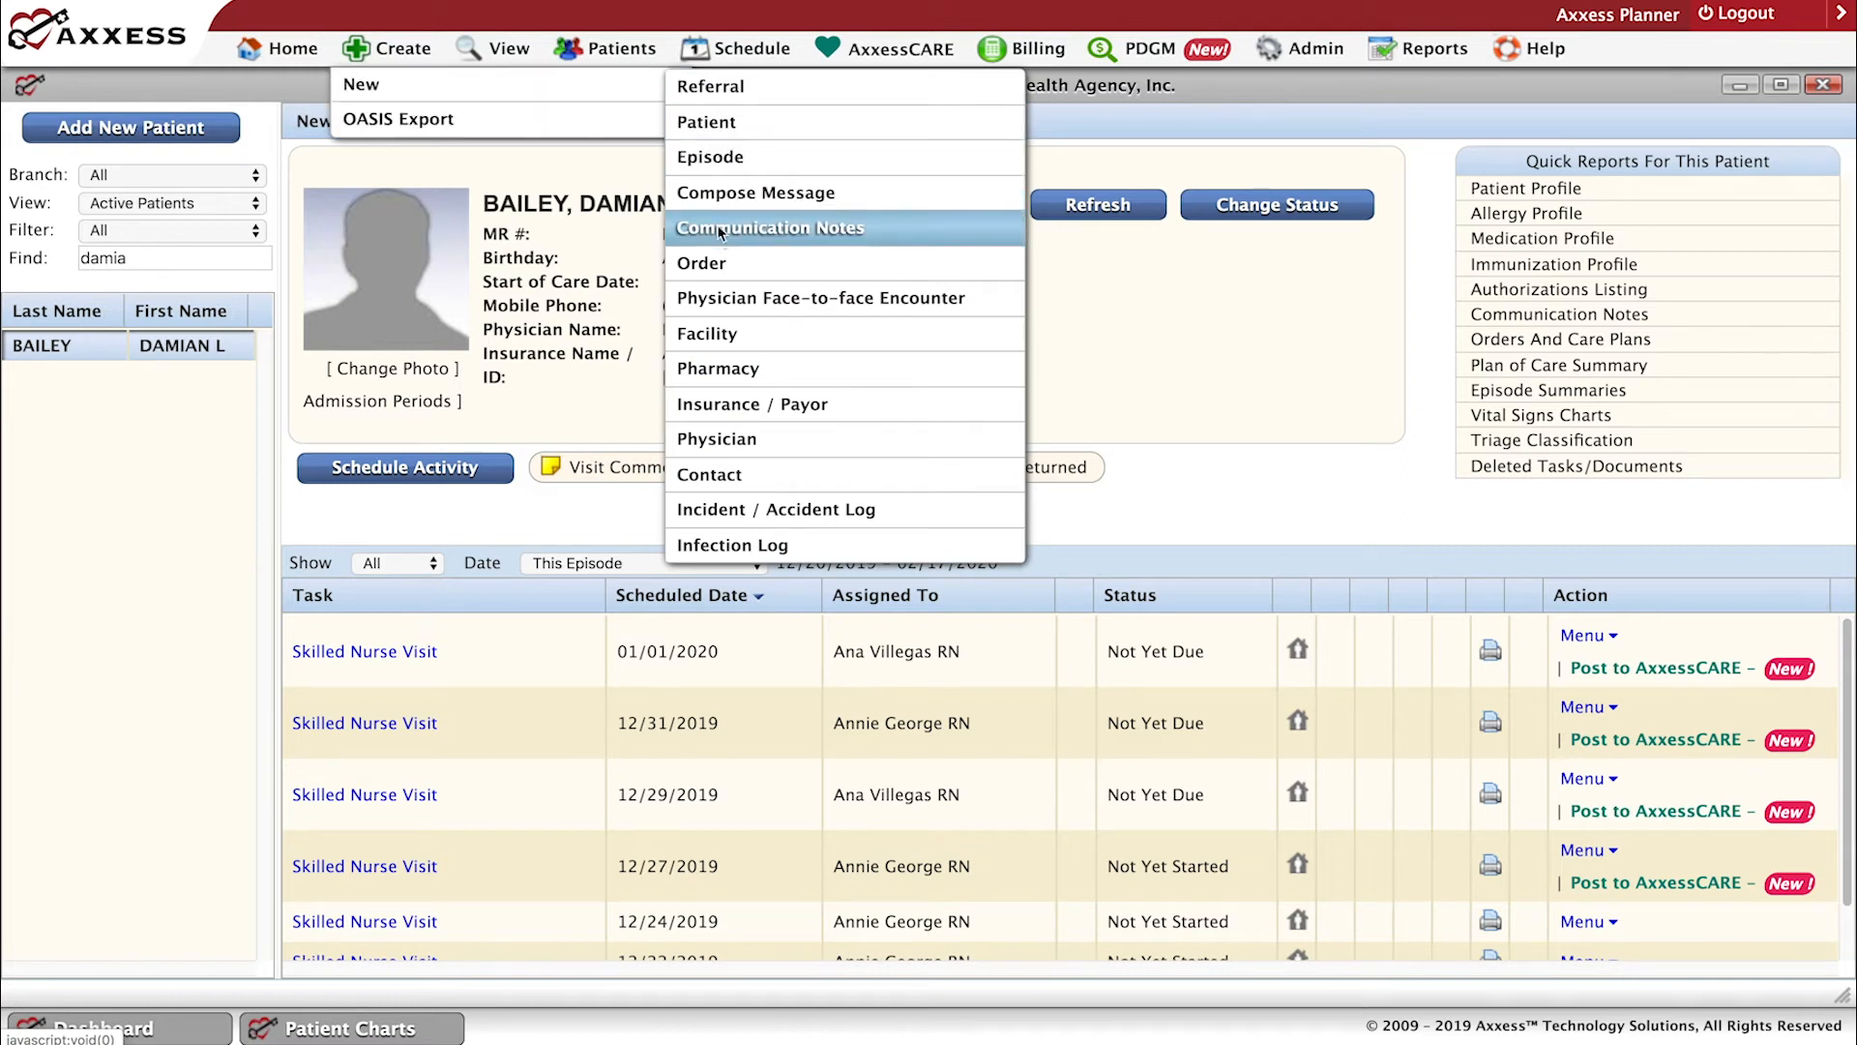
mouse_move(313, 133)
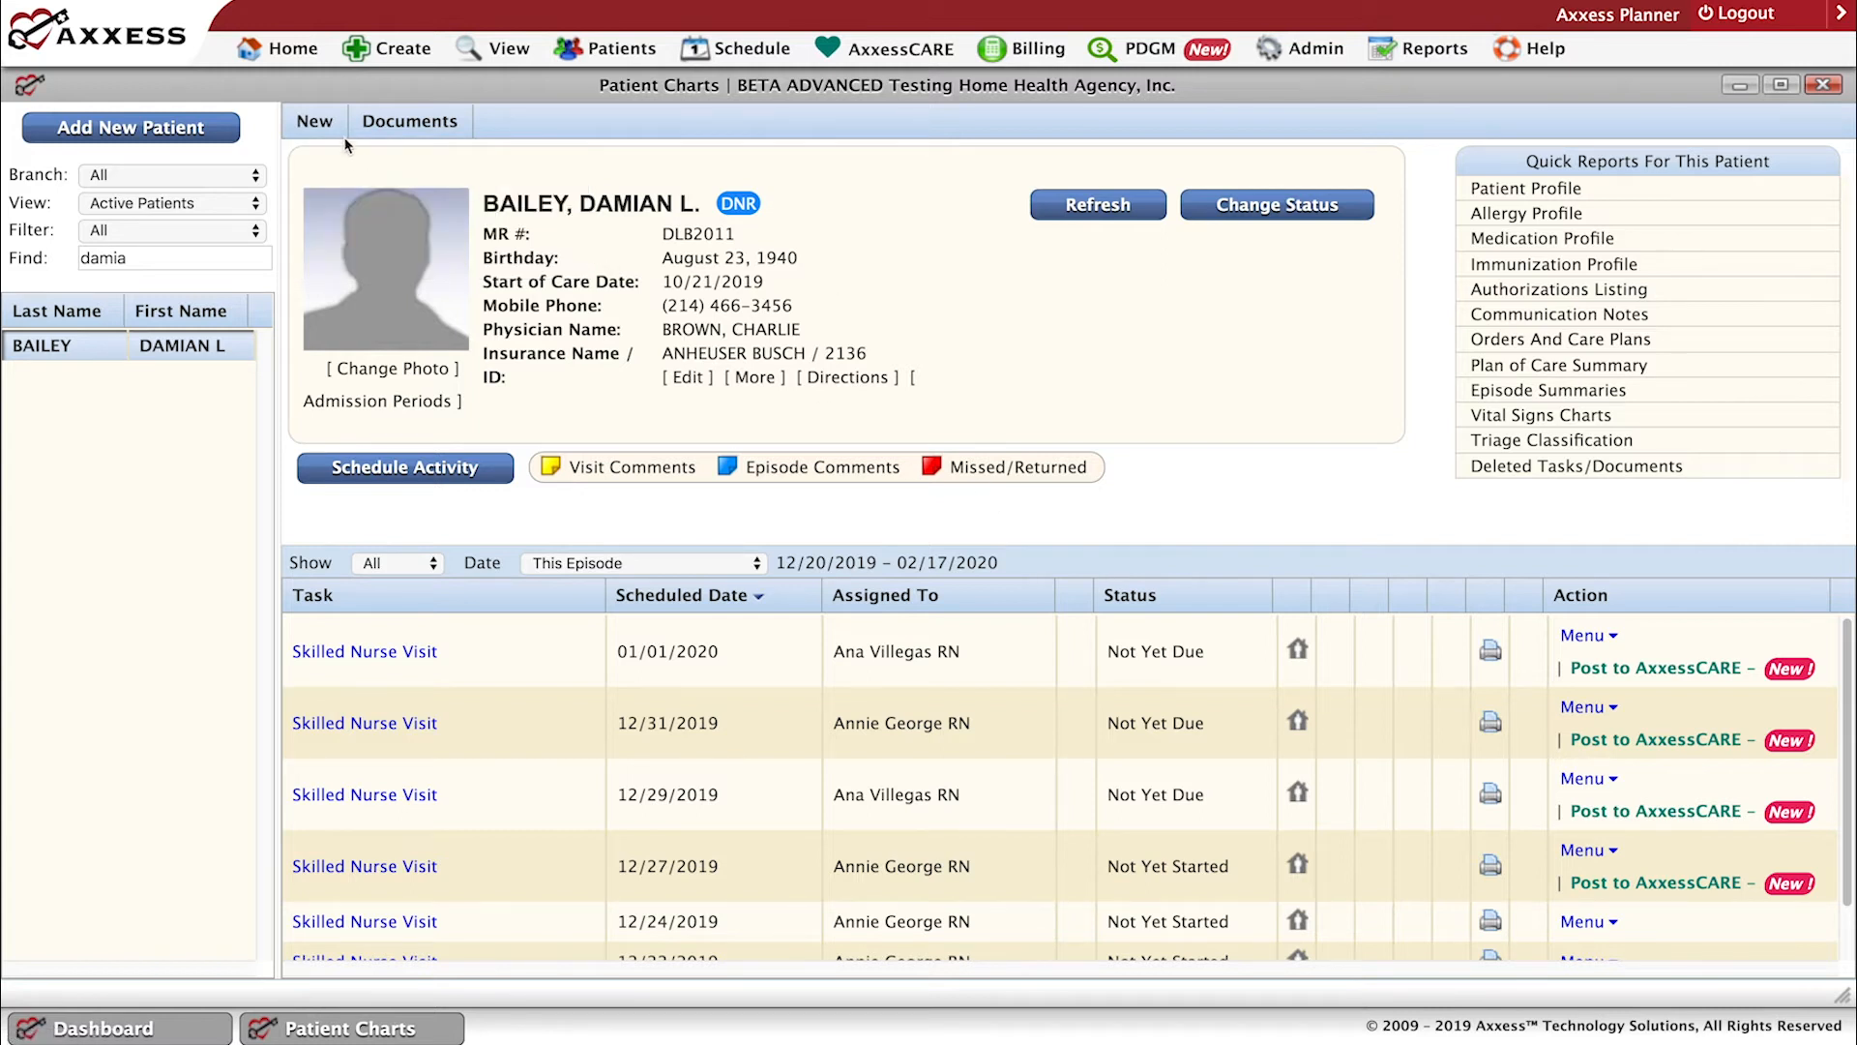
Open the patient's saved Skilled Nurse Visit dated 12/20/2019 from the task list and maximize the visit note.
mouse_move(331, 129)
left_click_drag(1846, 908, 1846, 960)
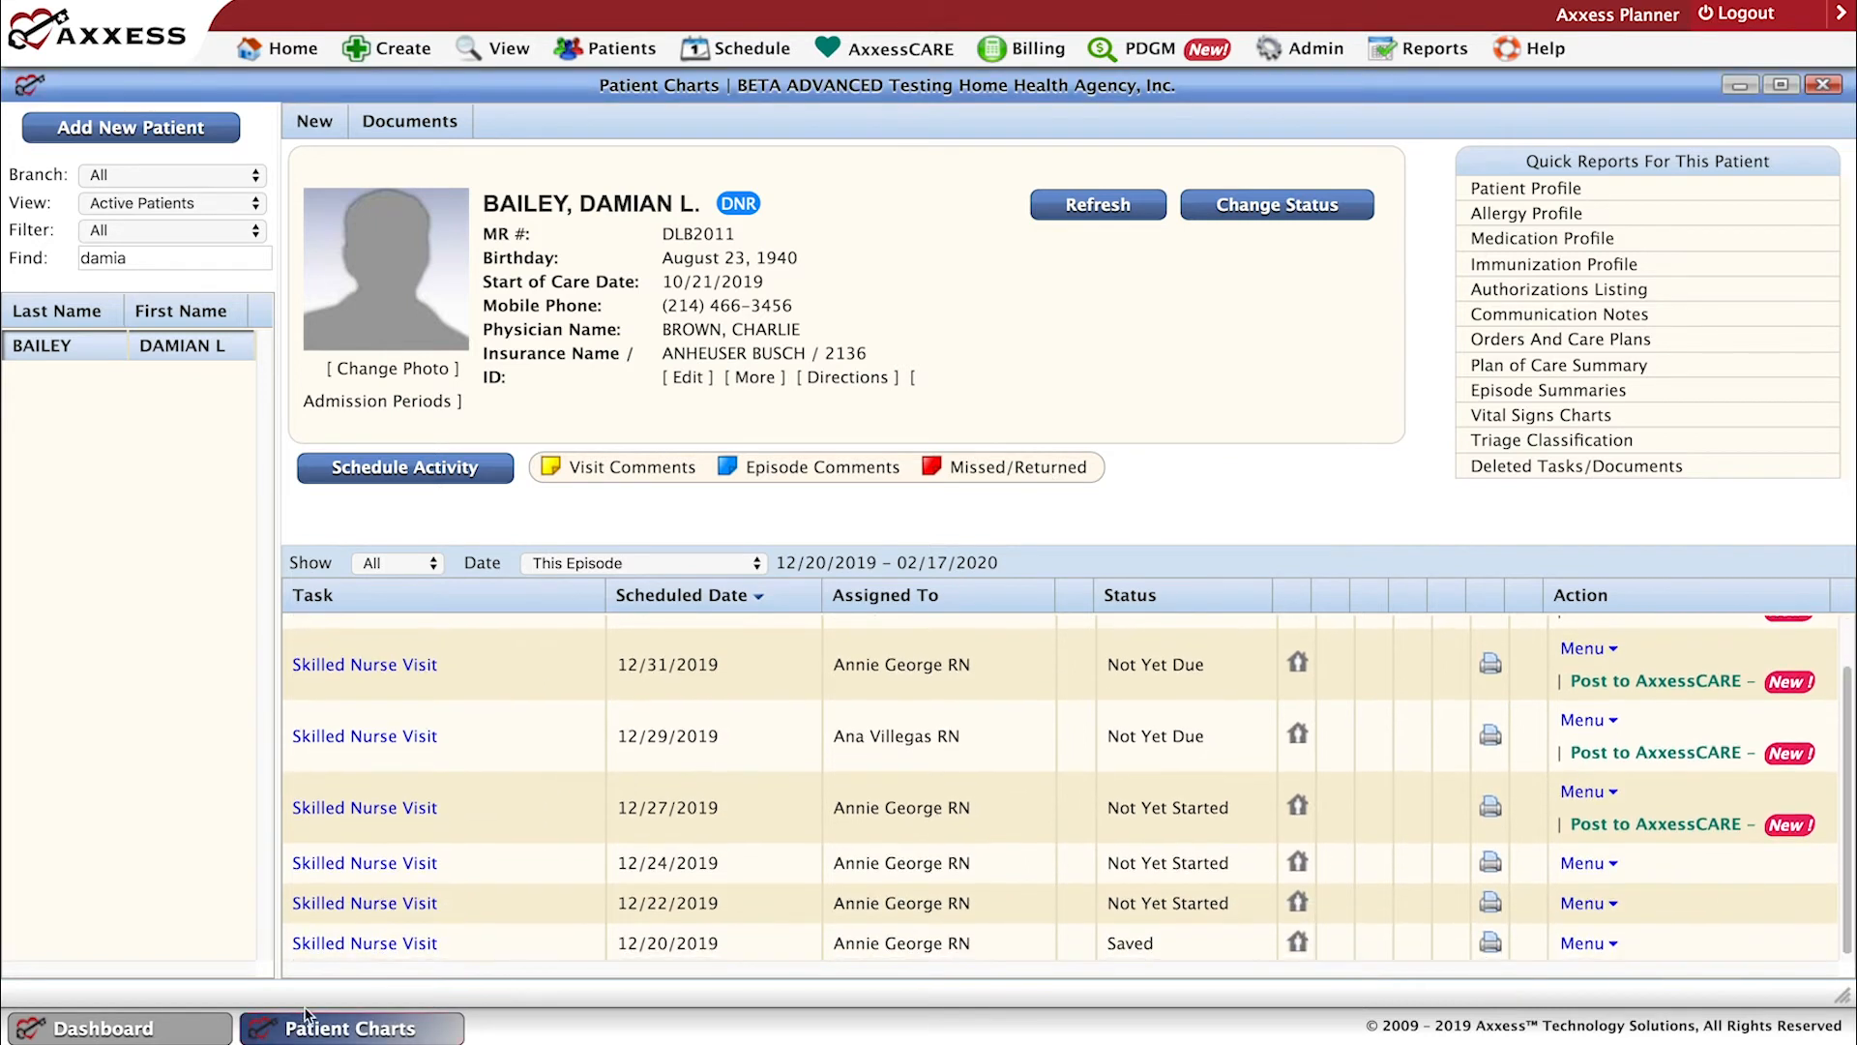
left_click(360, 943)
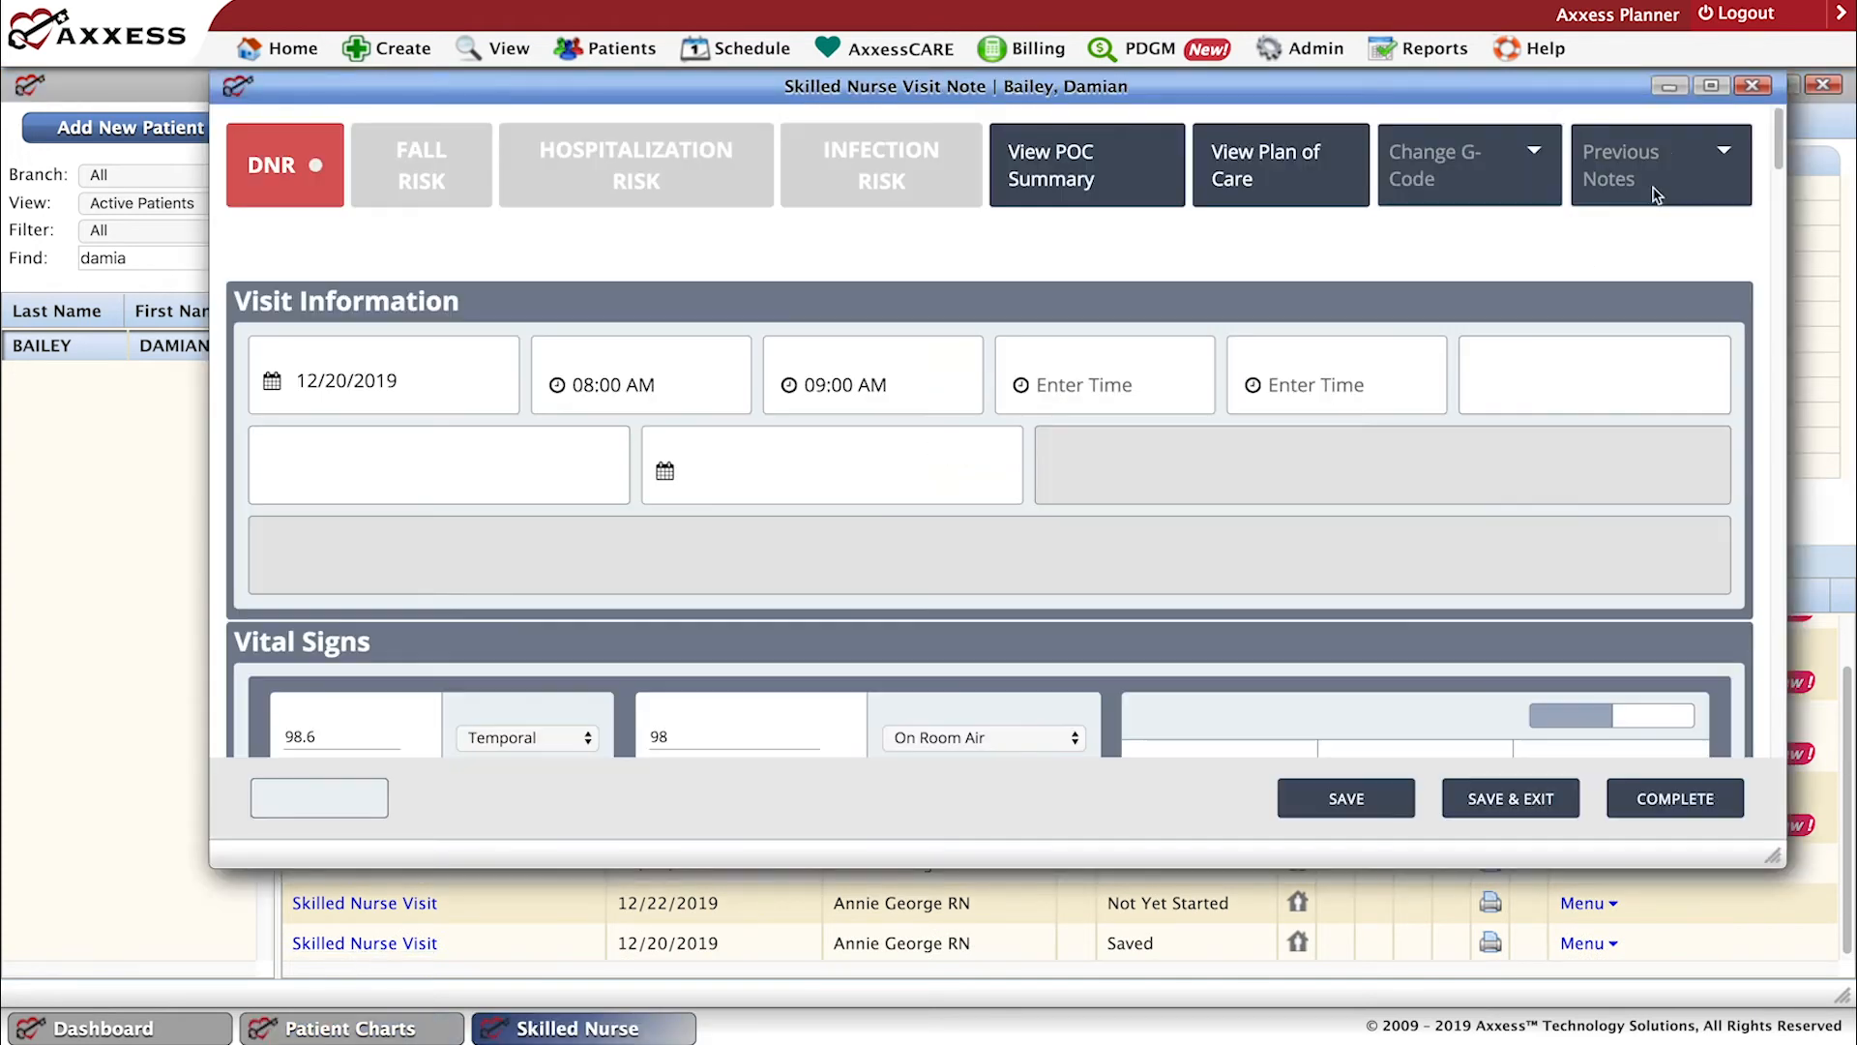
left_click(1710, 87)
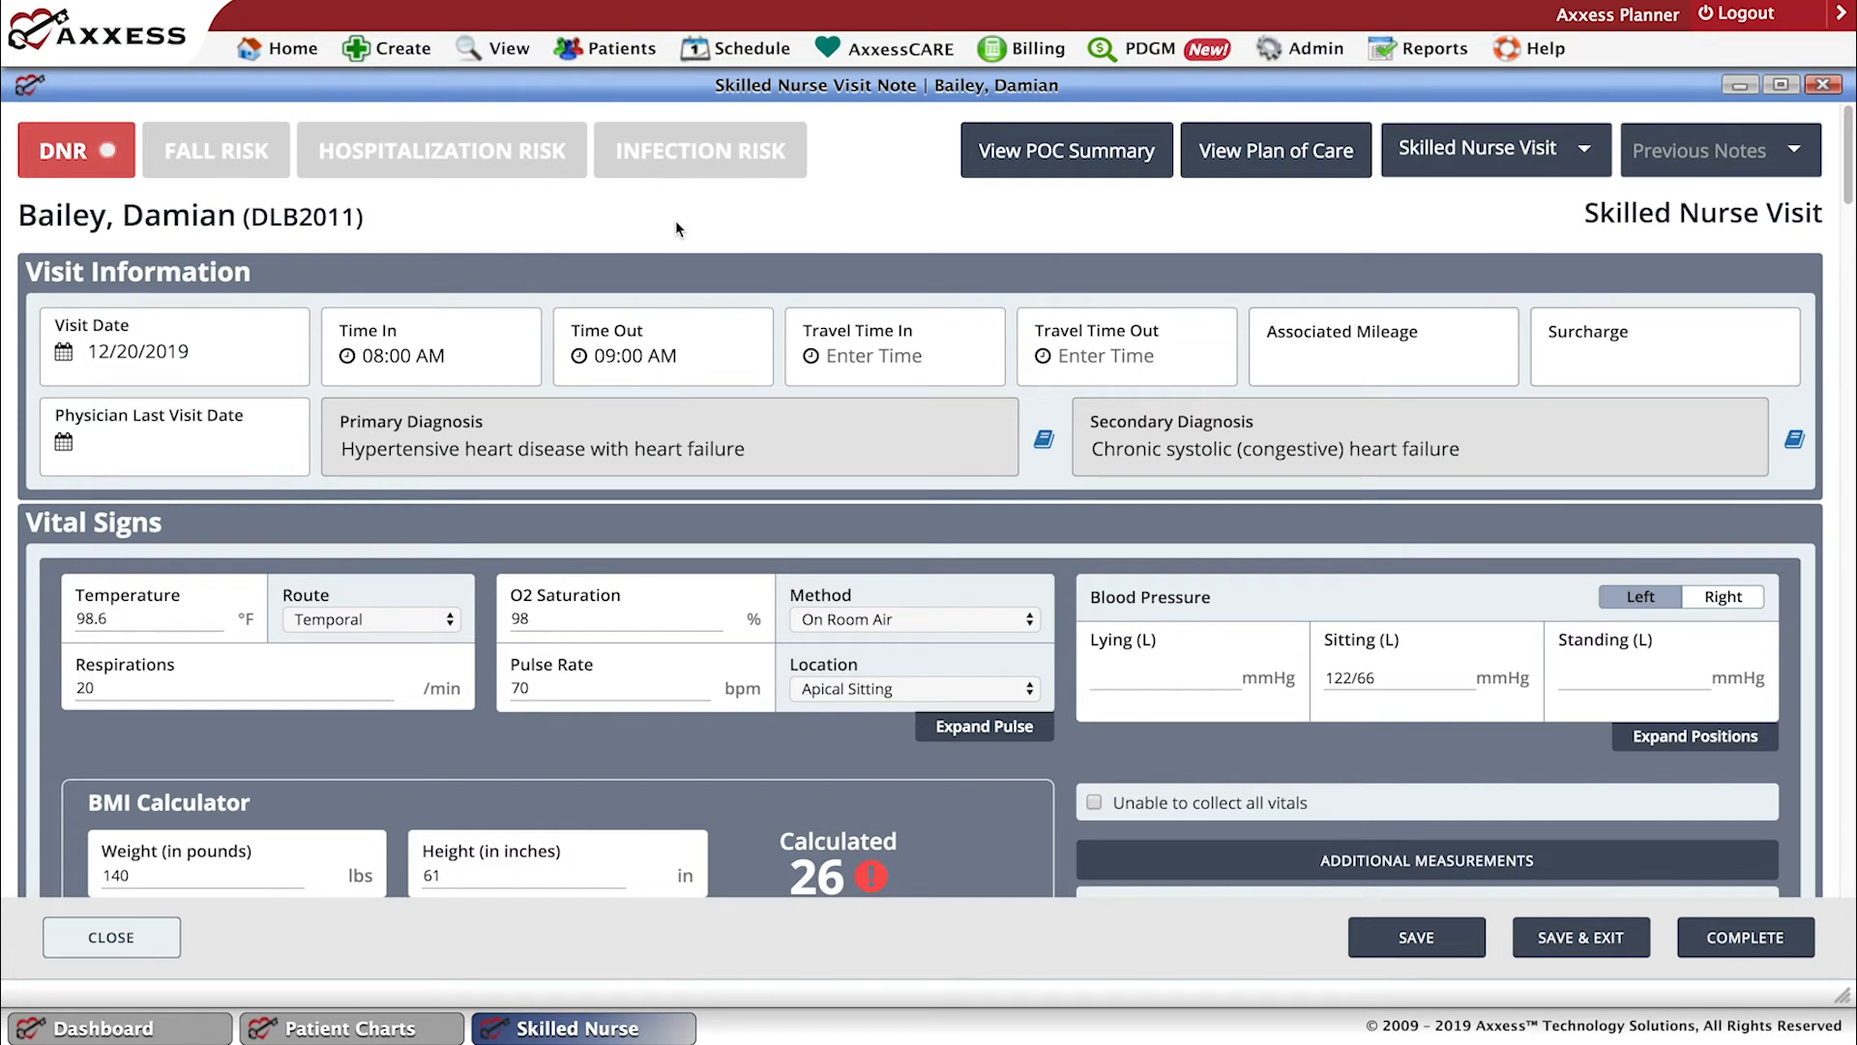
View the Plan of Care Summary from the visit note for the 10/21/2019 - 12/19/2019 episode, review its current orders, and close it.
left_click(1064, 155)
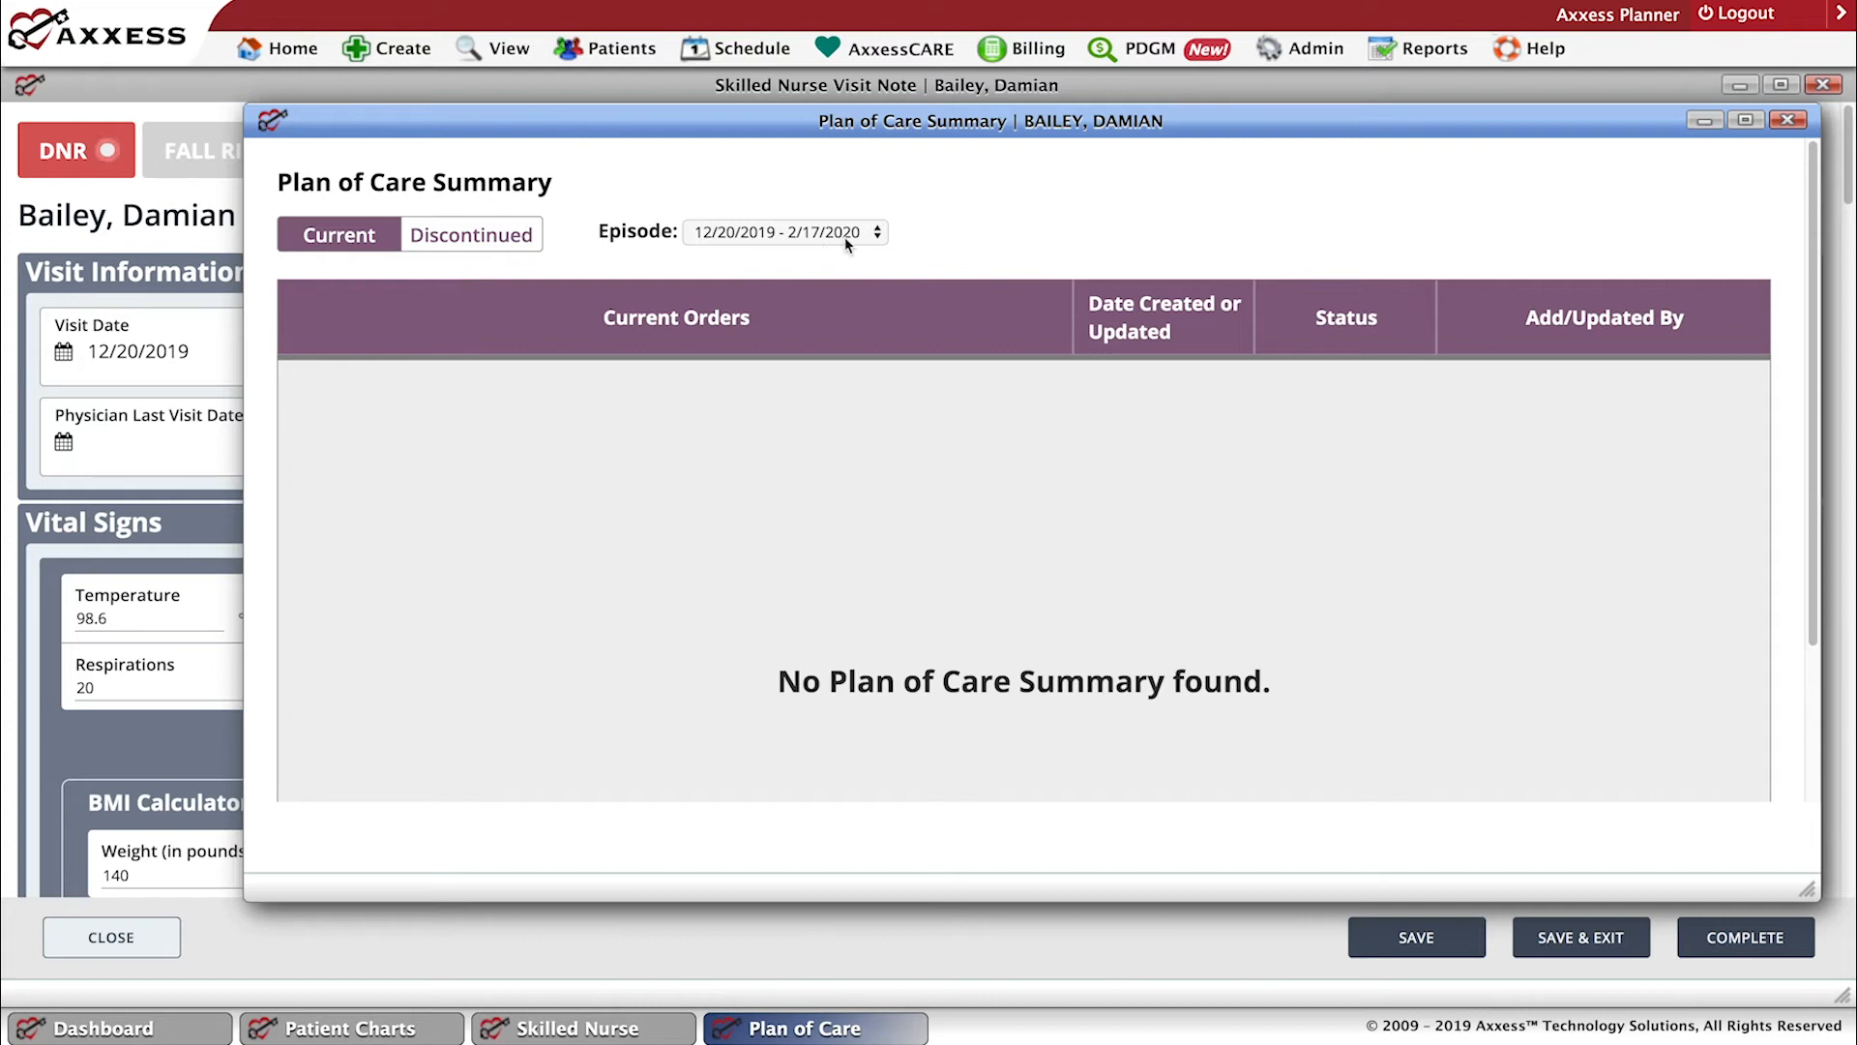
left_click(869, 241)
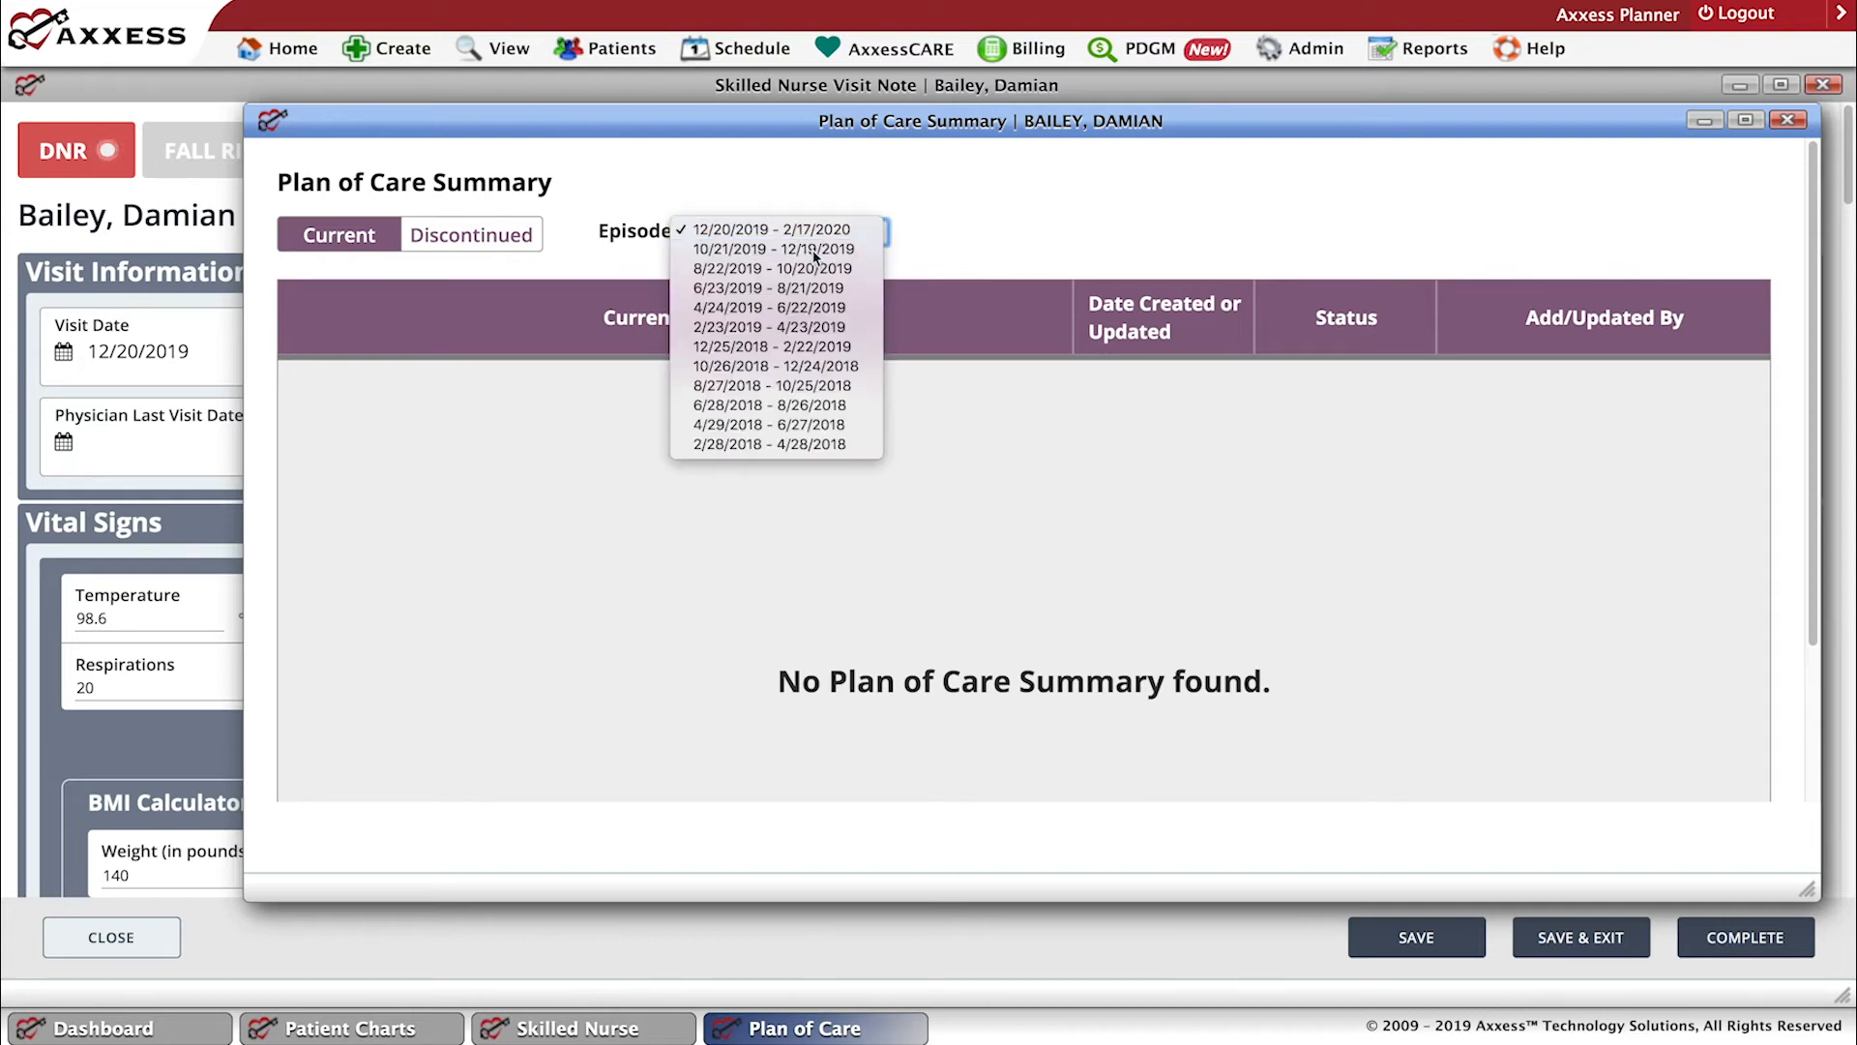
left_click(851, 228)
key("Down")
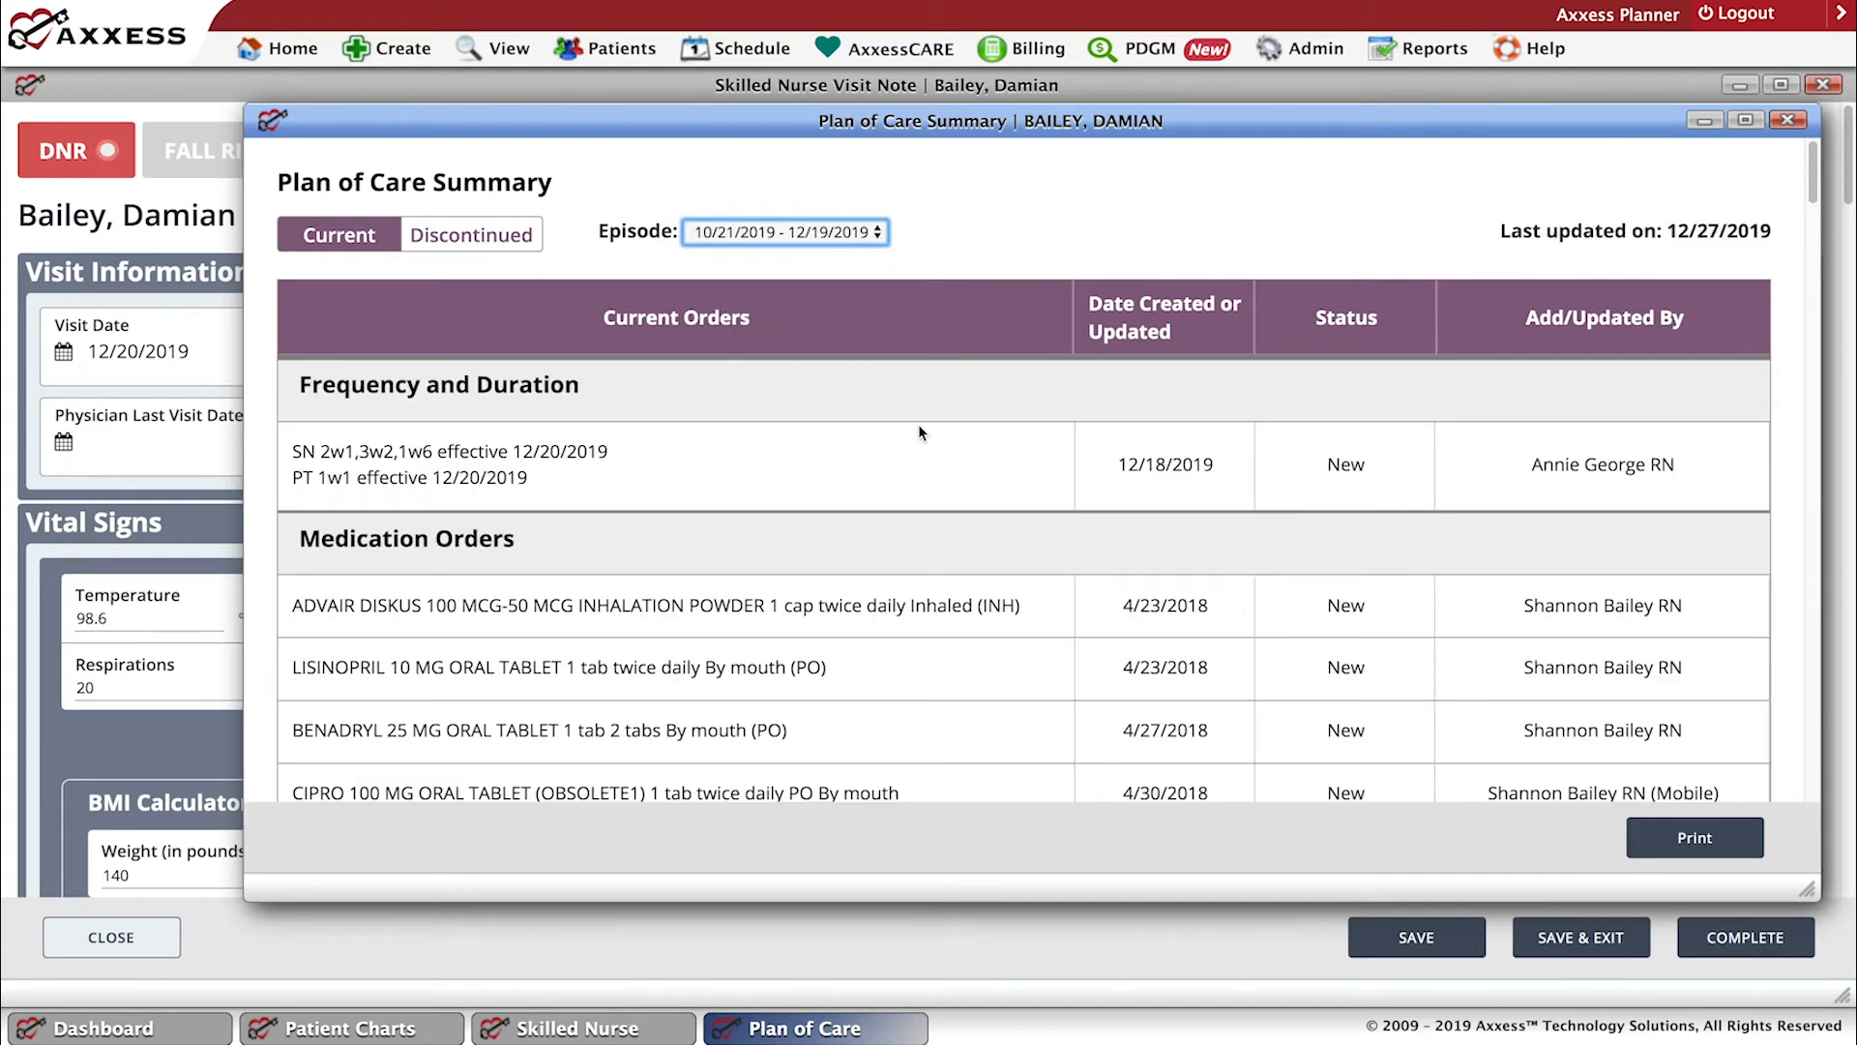
scroll(1276, 263, "down", 3)
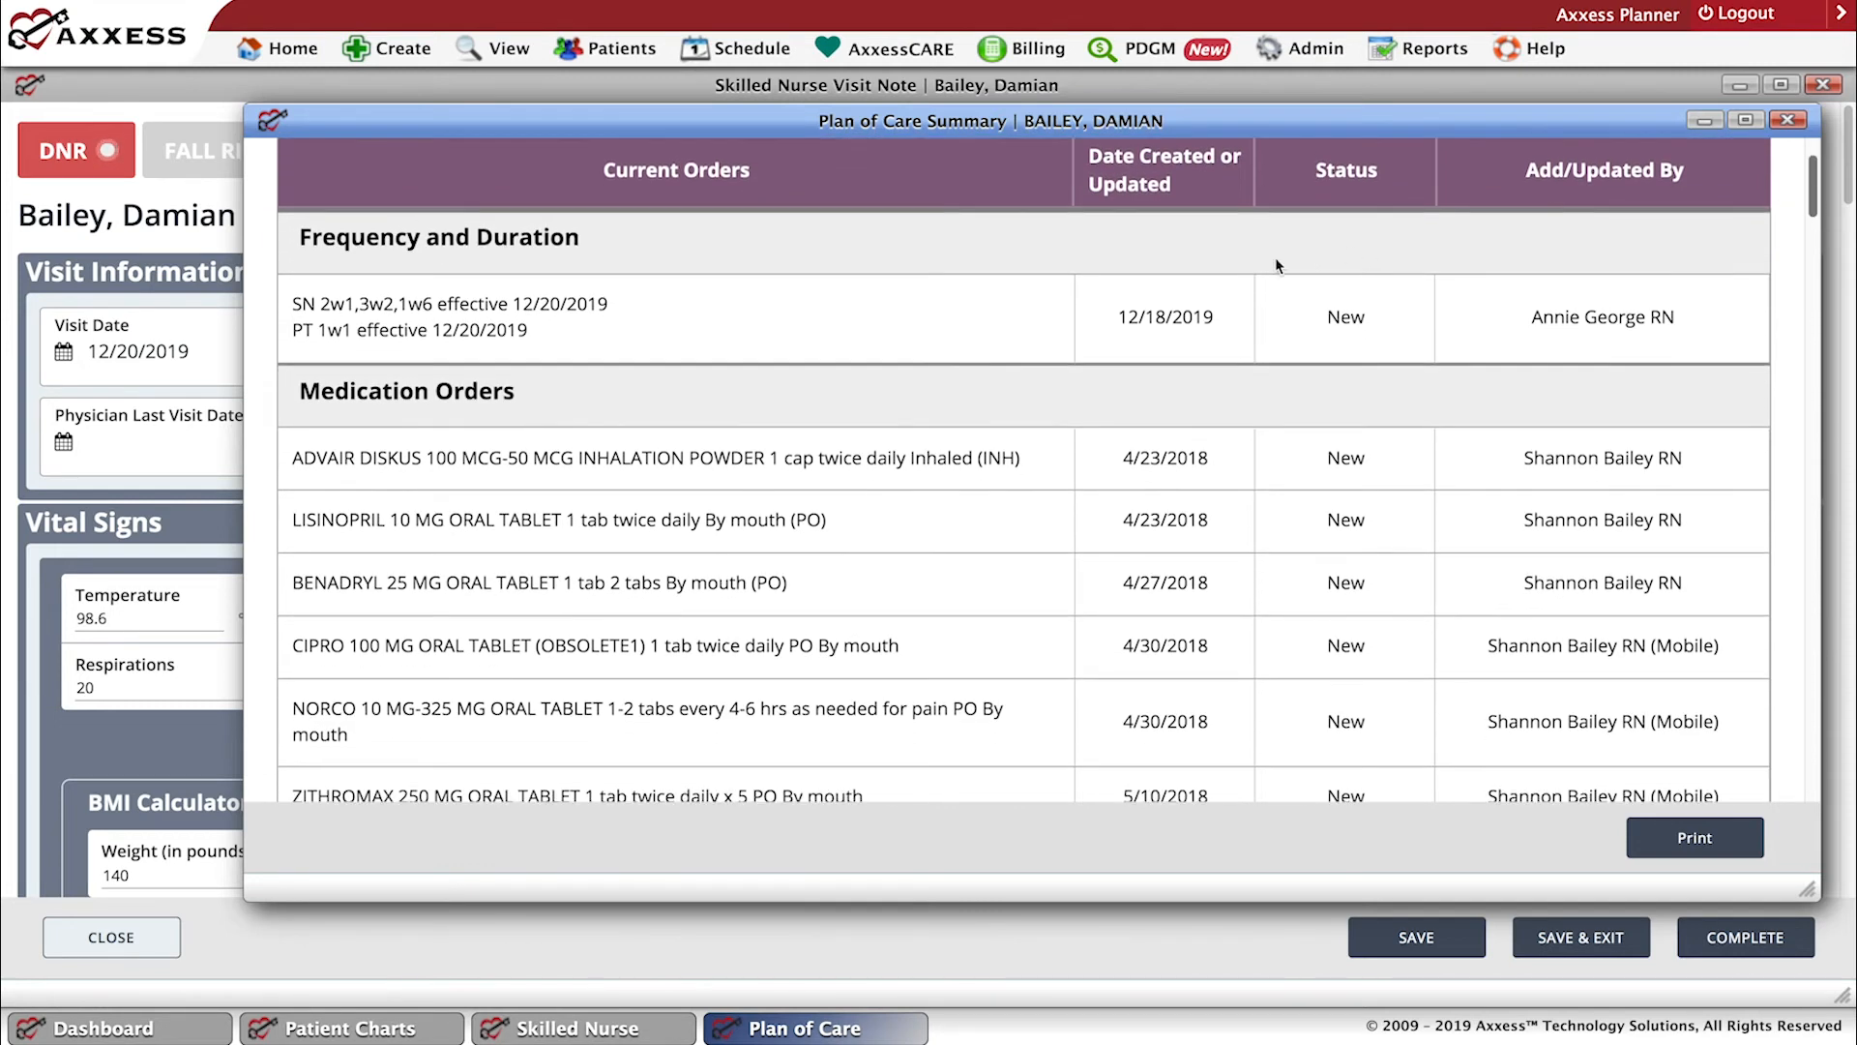
left_click(1788, 122)
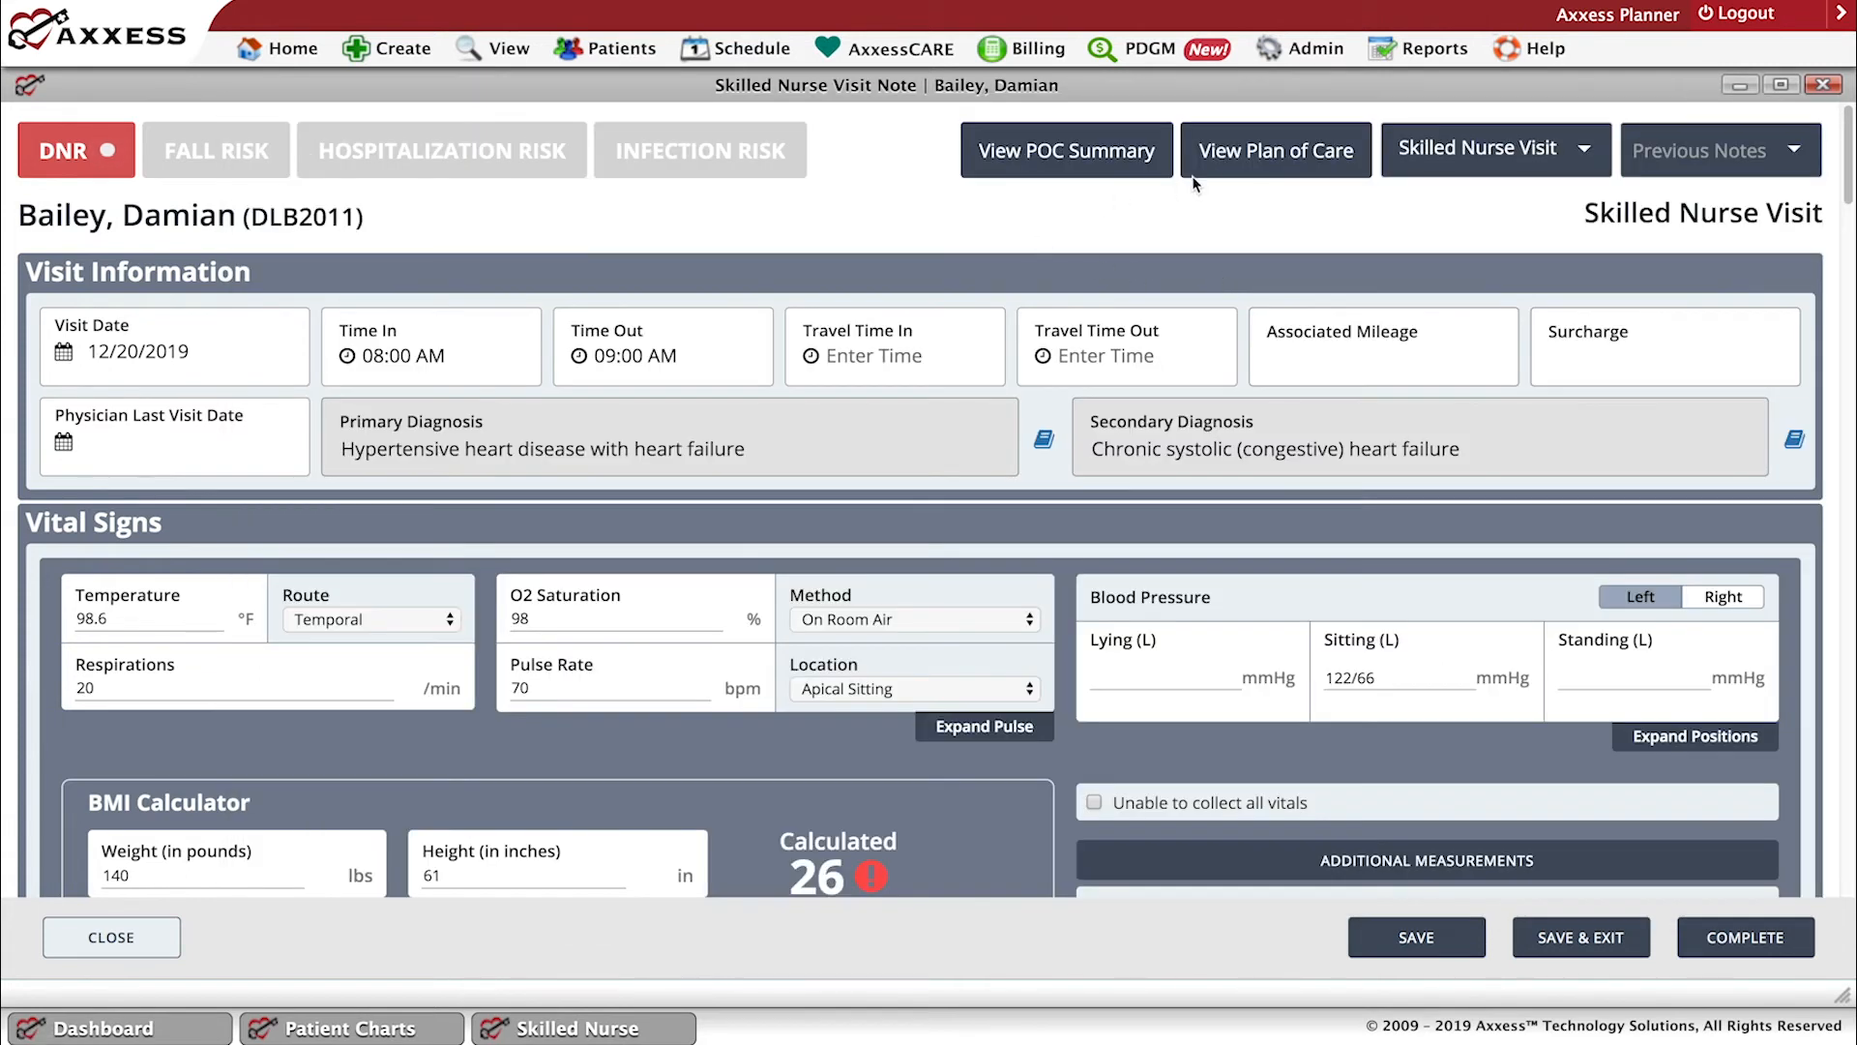
View the patient's full Plan of Care from the visit note, review its physician information and medications, and close it.
left_click(1274, 155)
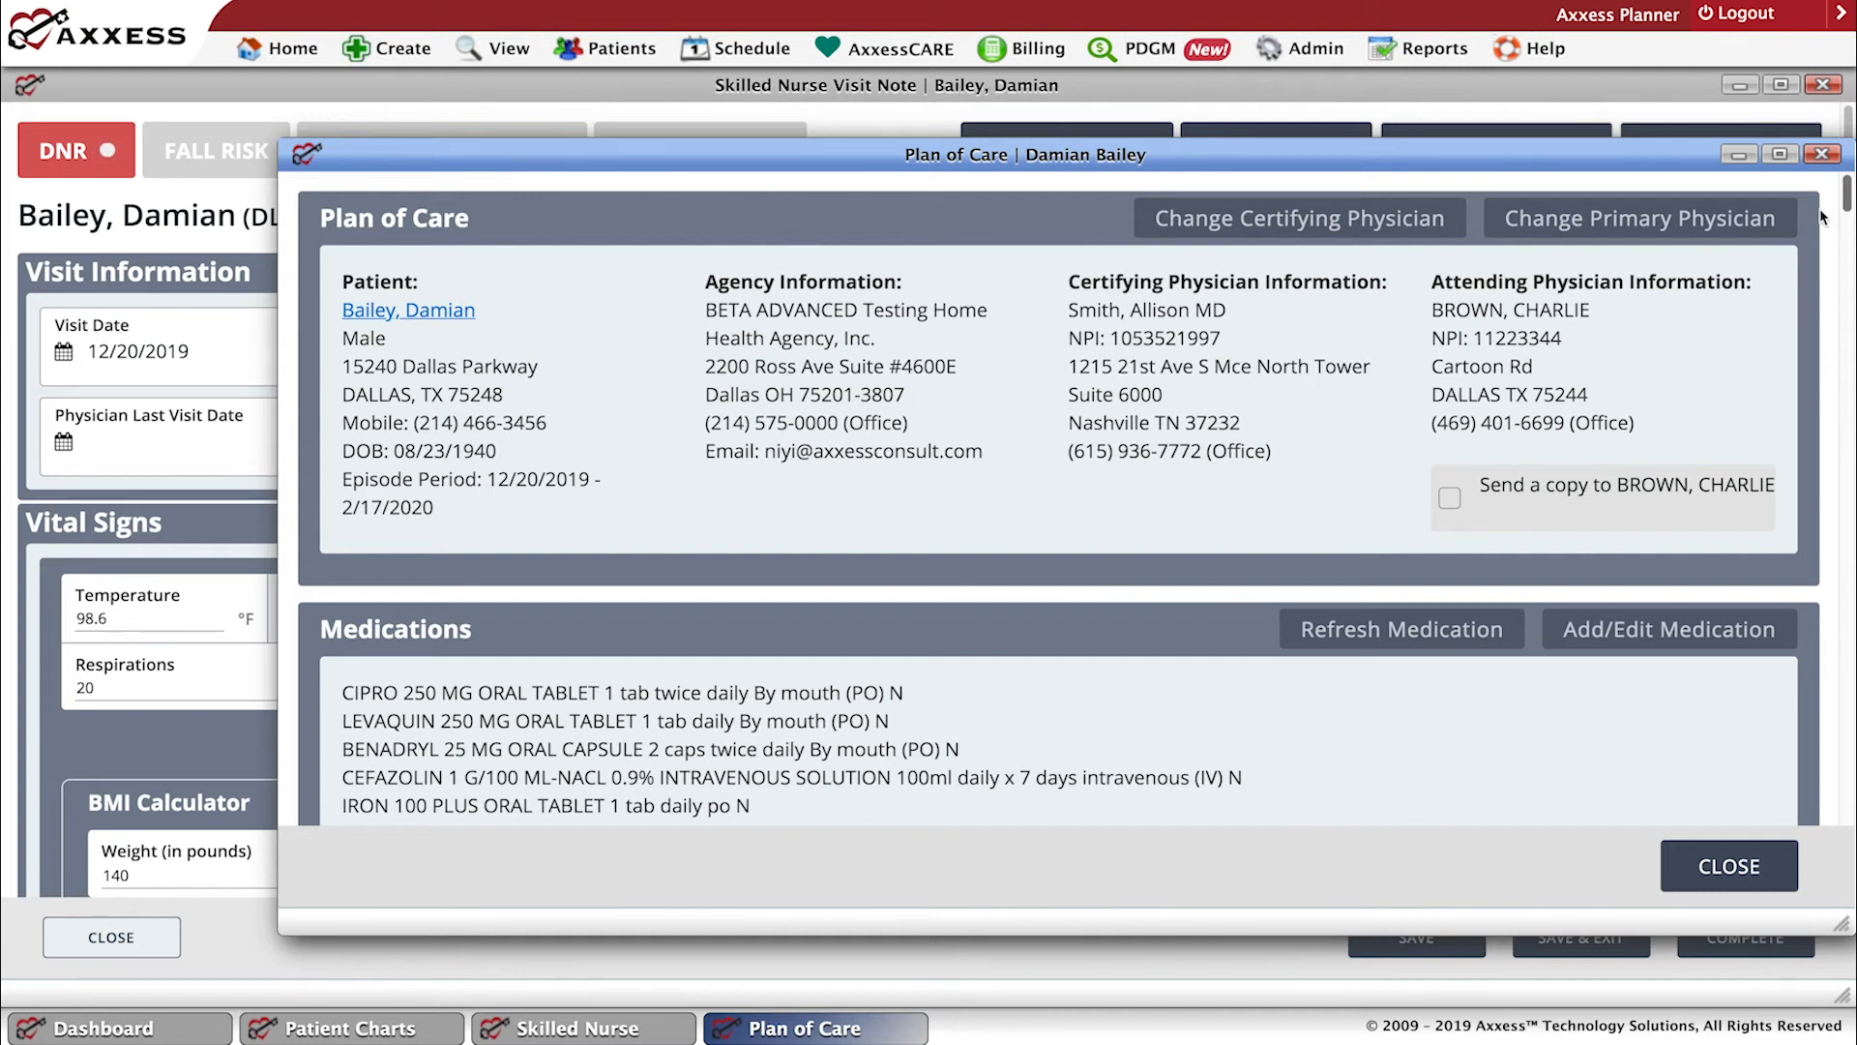
scroll(1774, 174, "down", 3)
scroll(1775, 174, "down", 2)
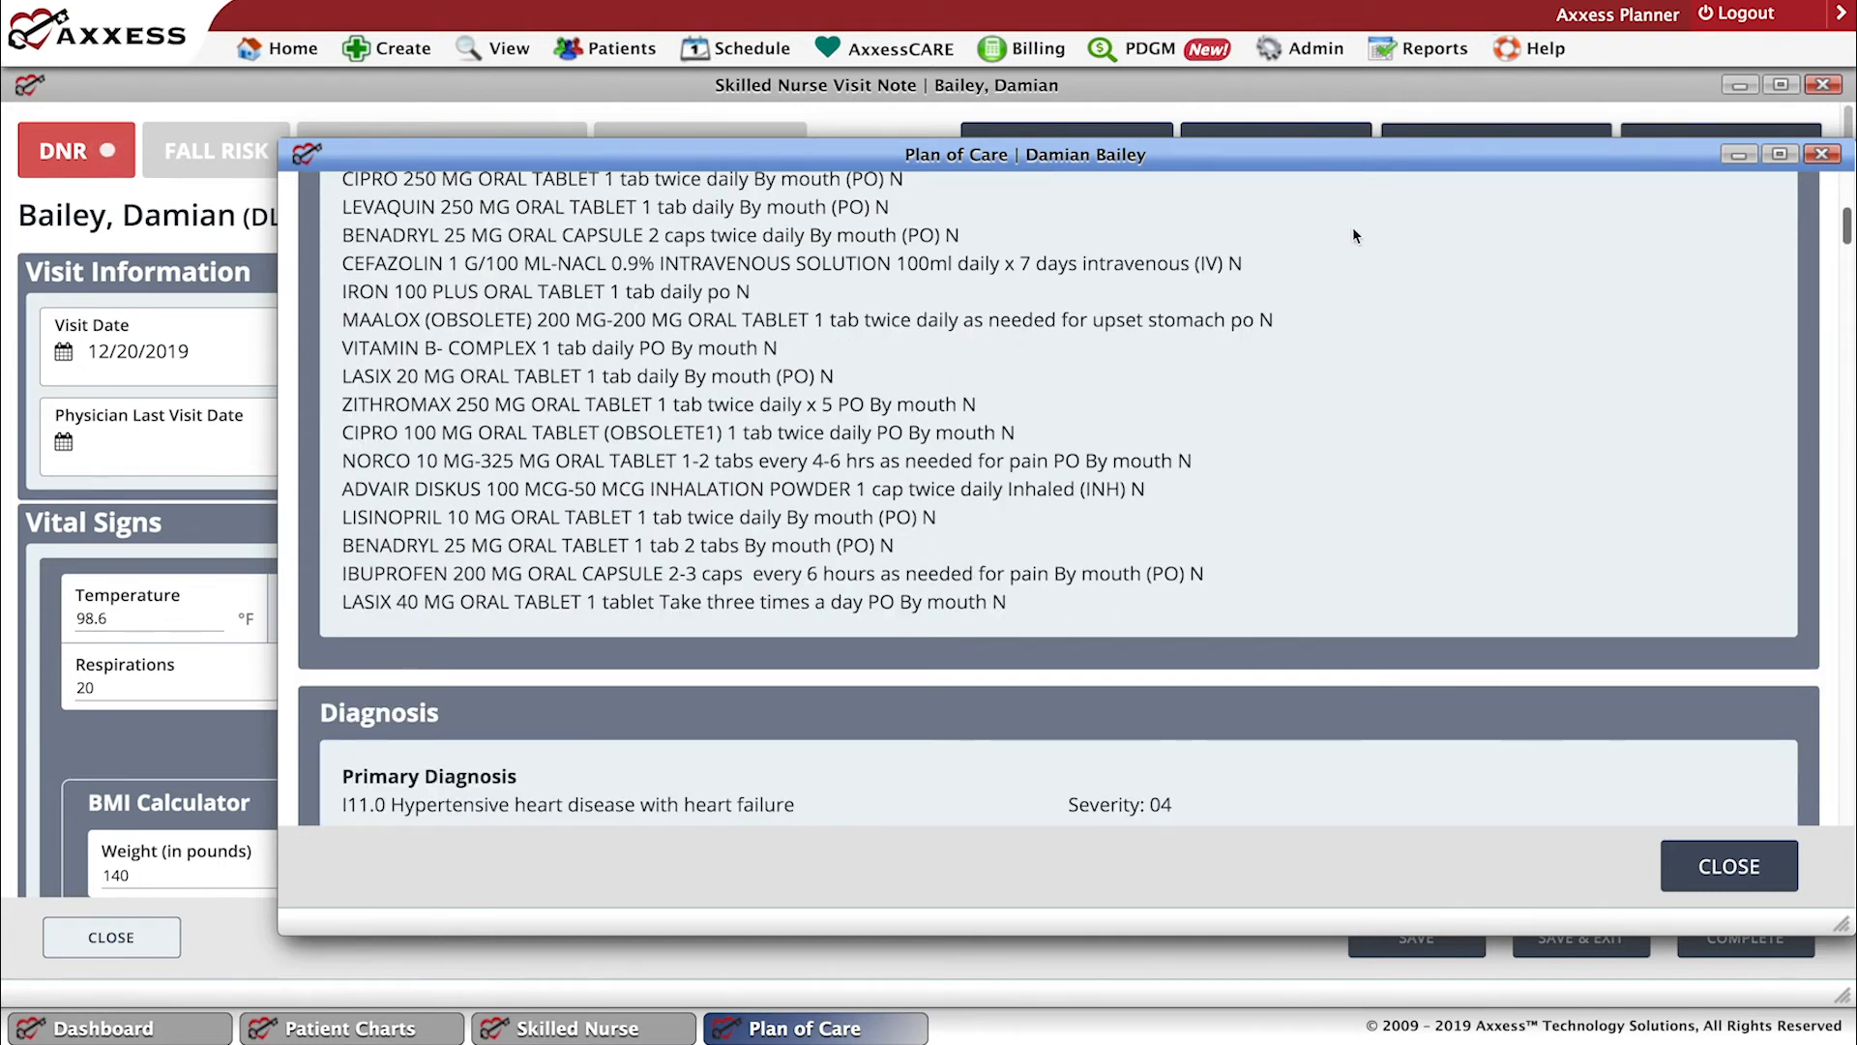
scroll(1026, 497, "up", 3)
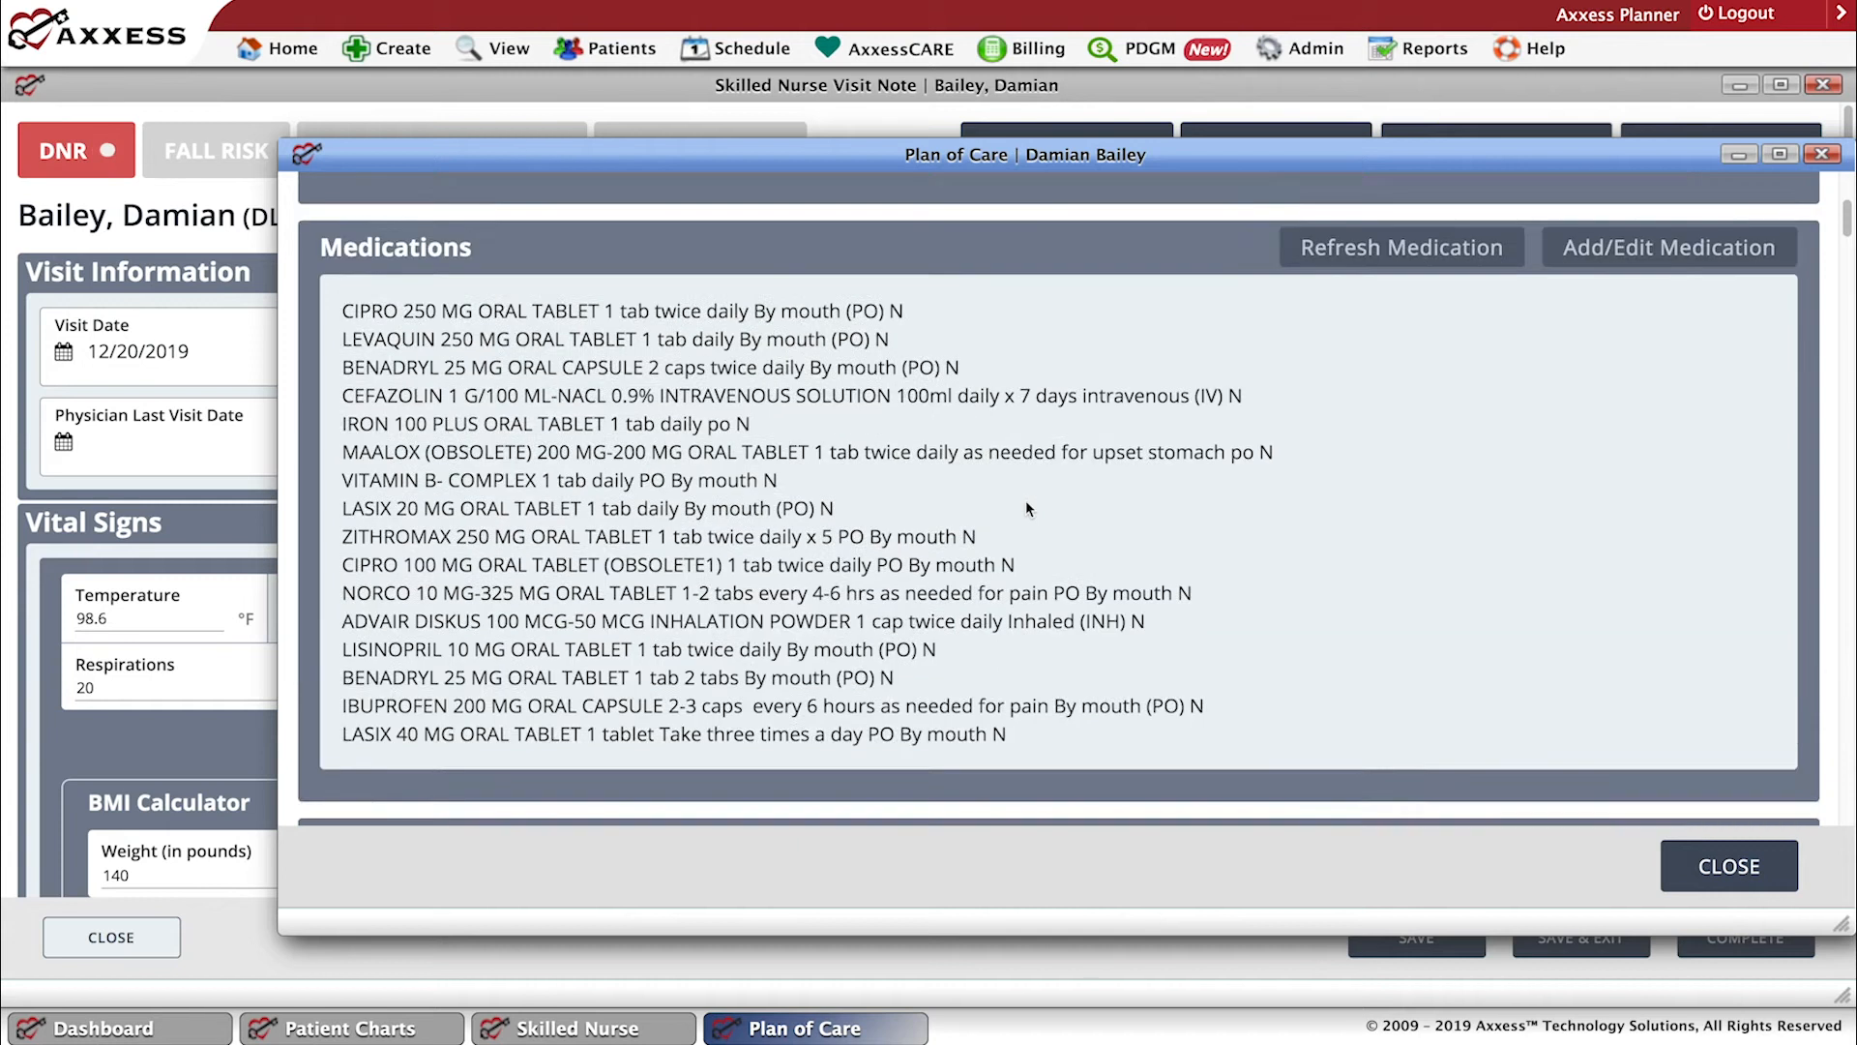
scroll(1048, 538, "up", 2)
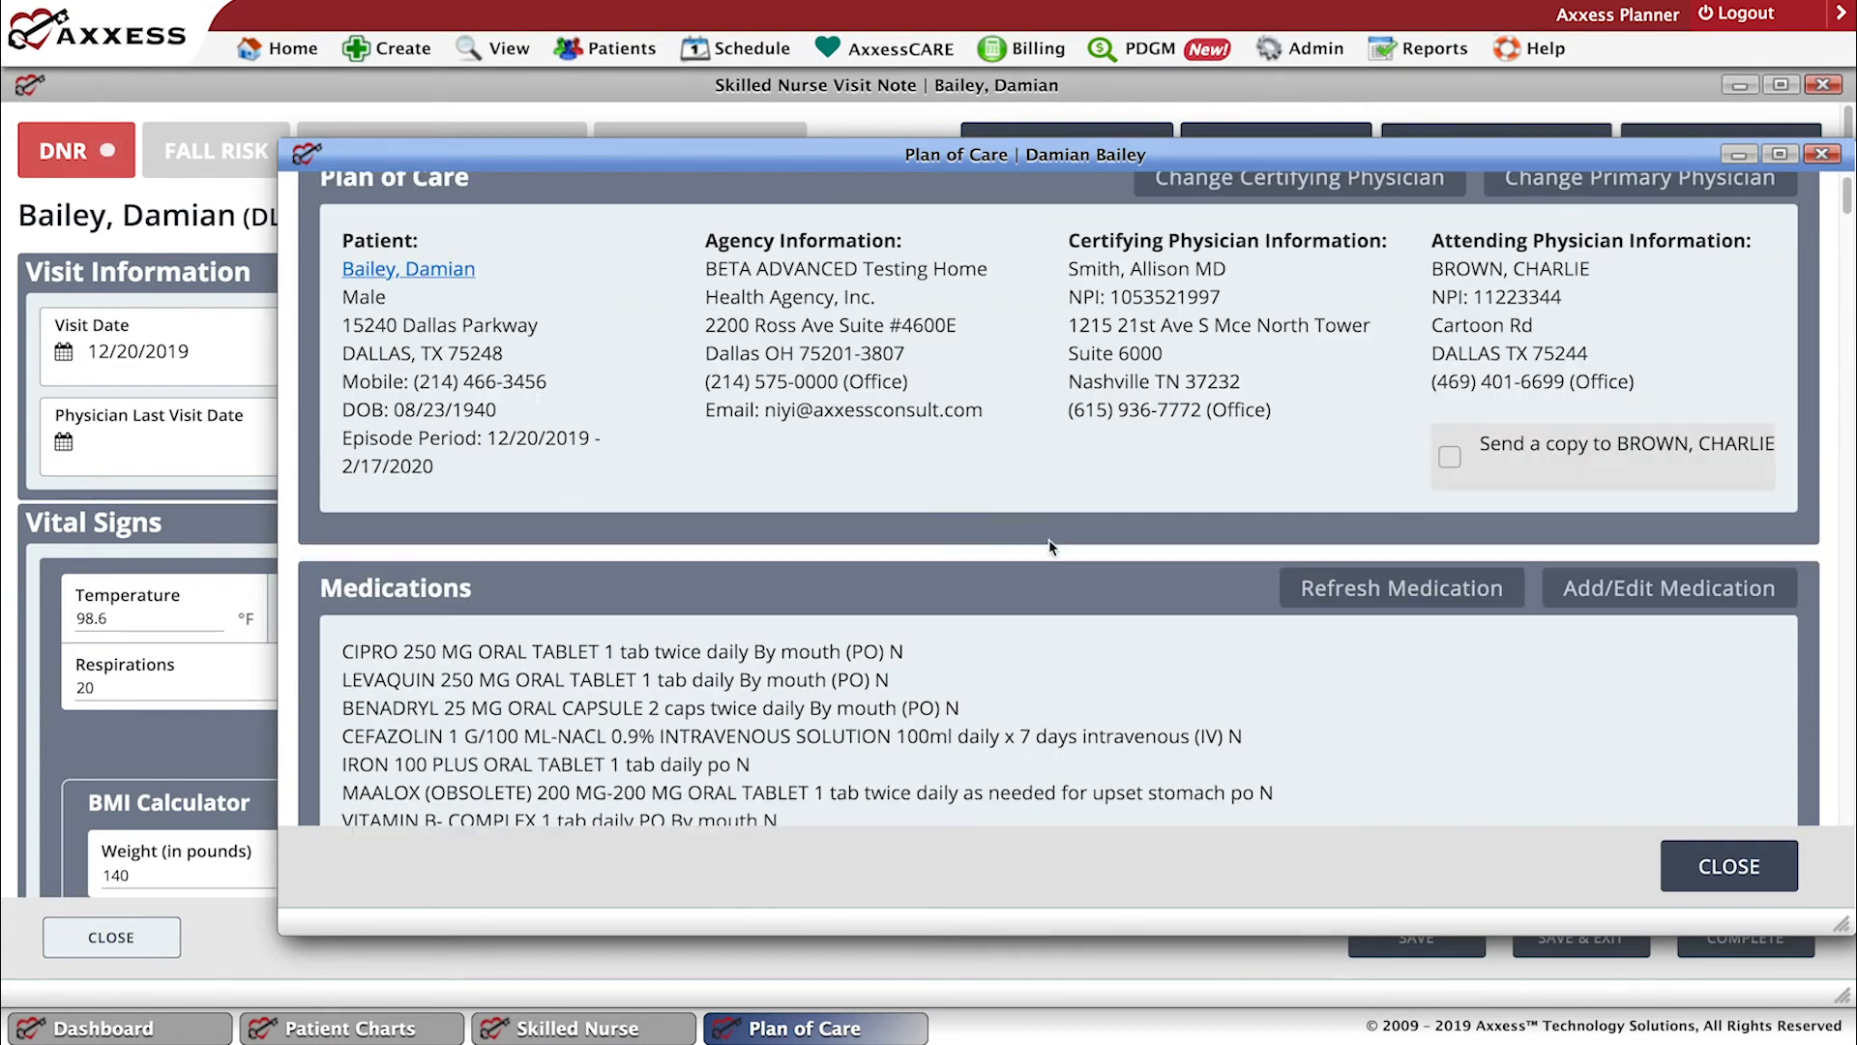
scroll(1219, 617, "up", 1)
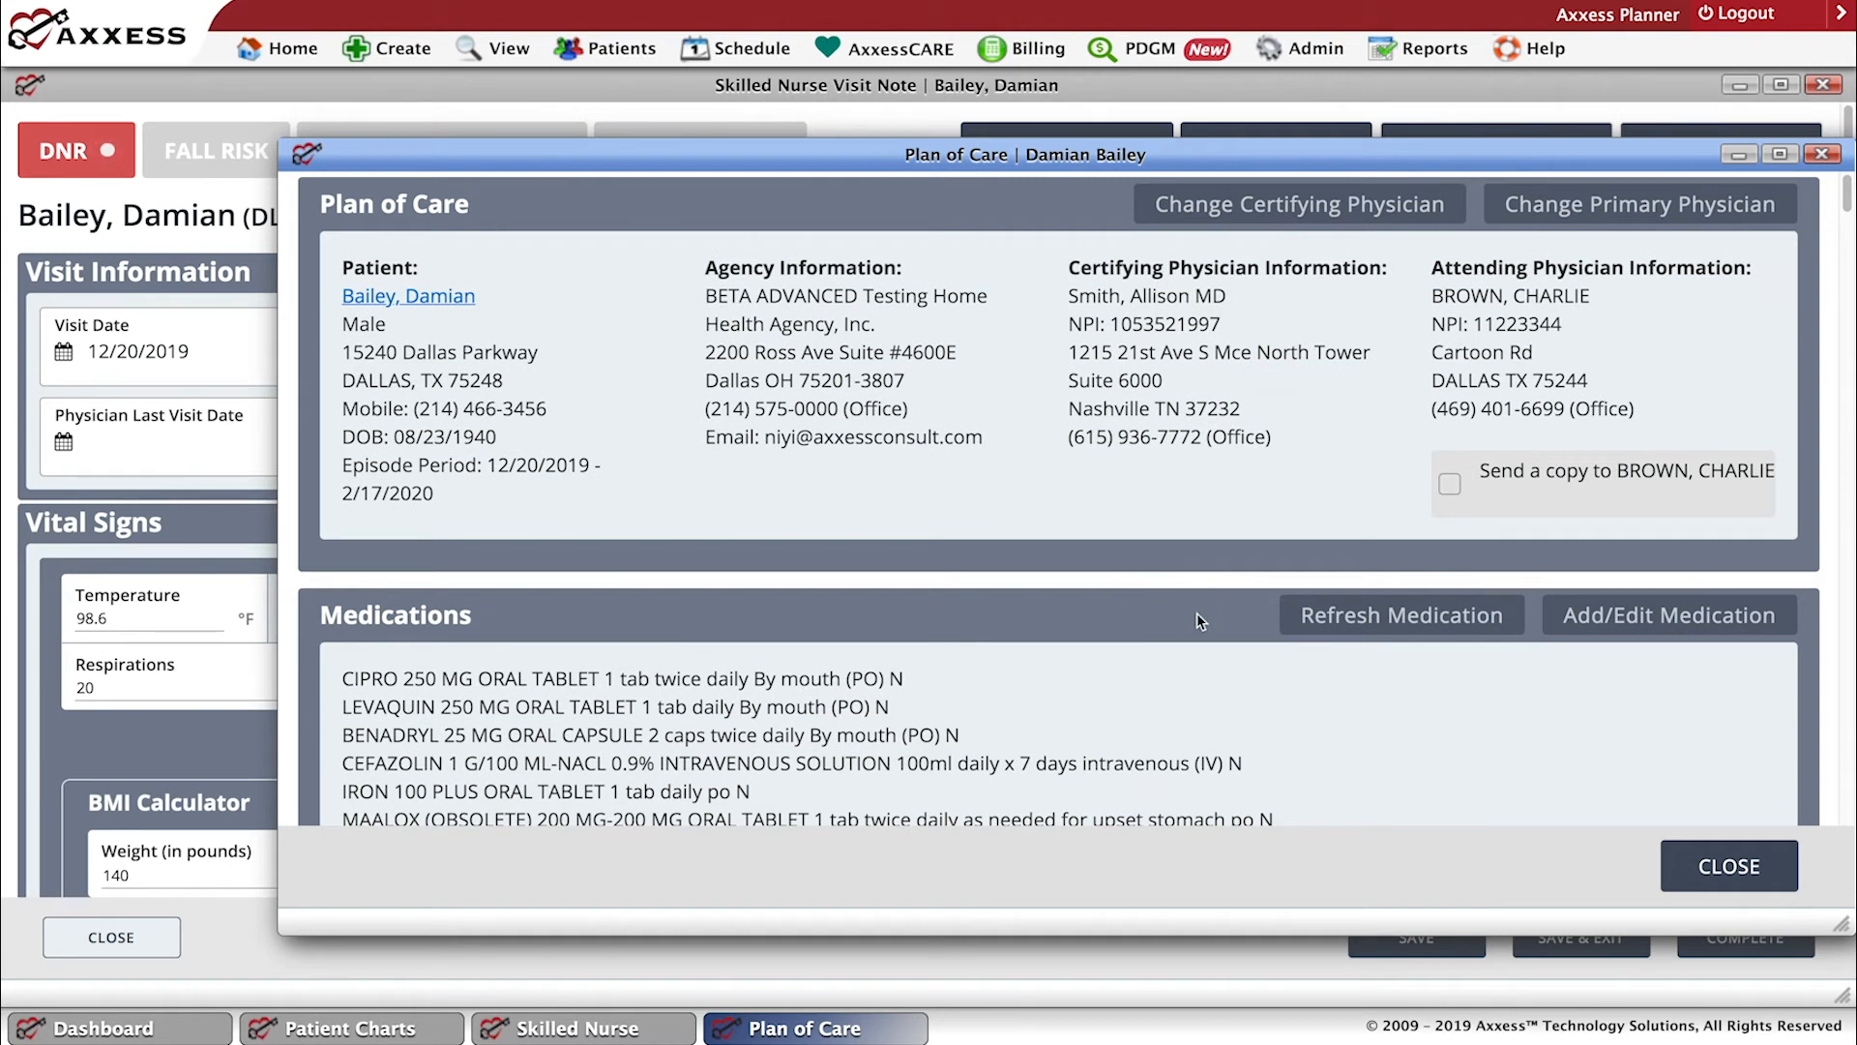
left_click(1731, 868)
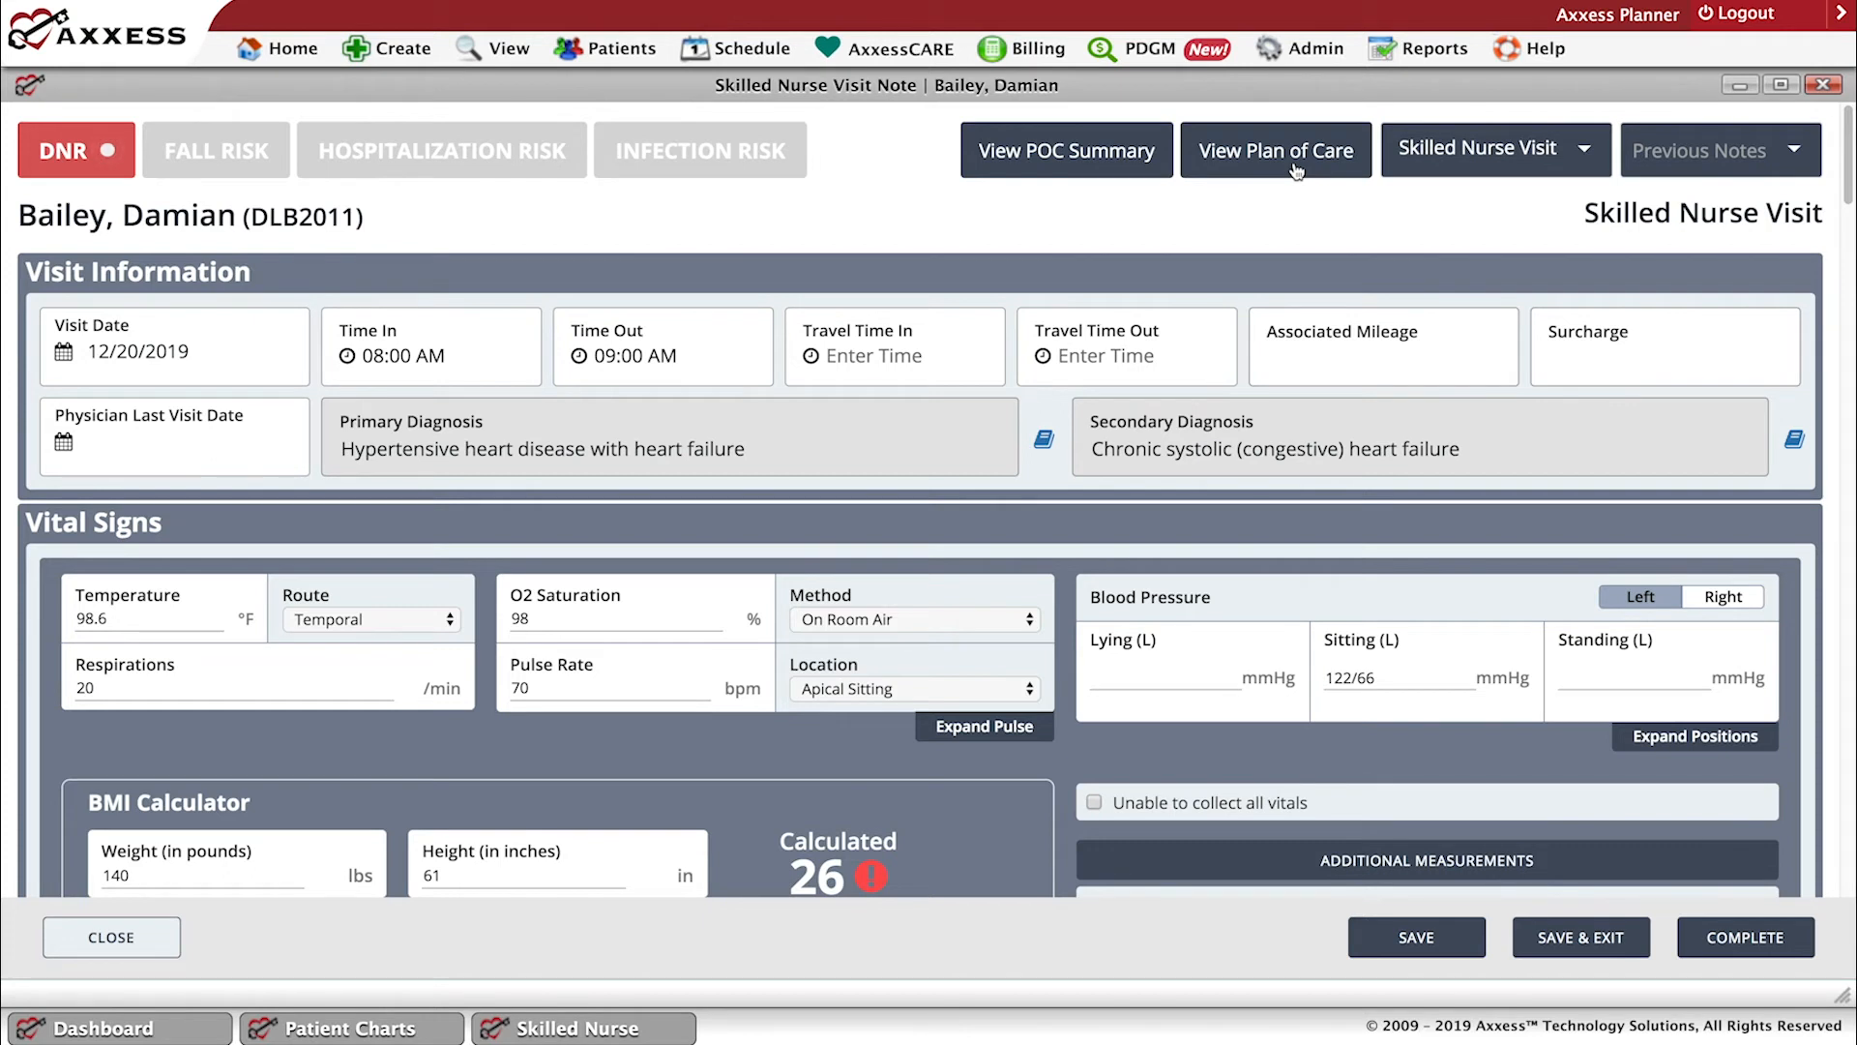
Review the available visit types and previous notes, choosing the SN Visit dated 10/30/2019 but cancelling its loading.
left_click(1586, 158)
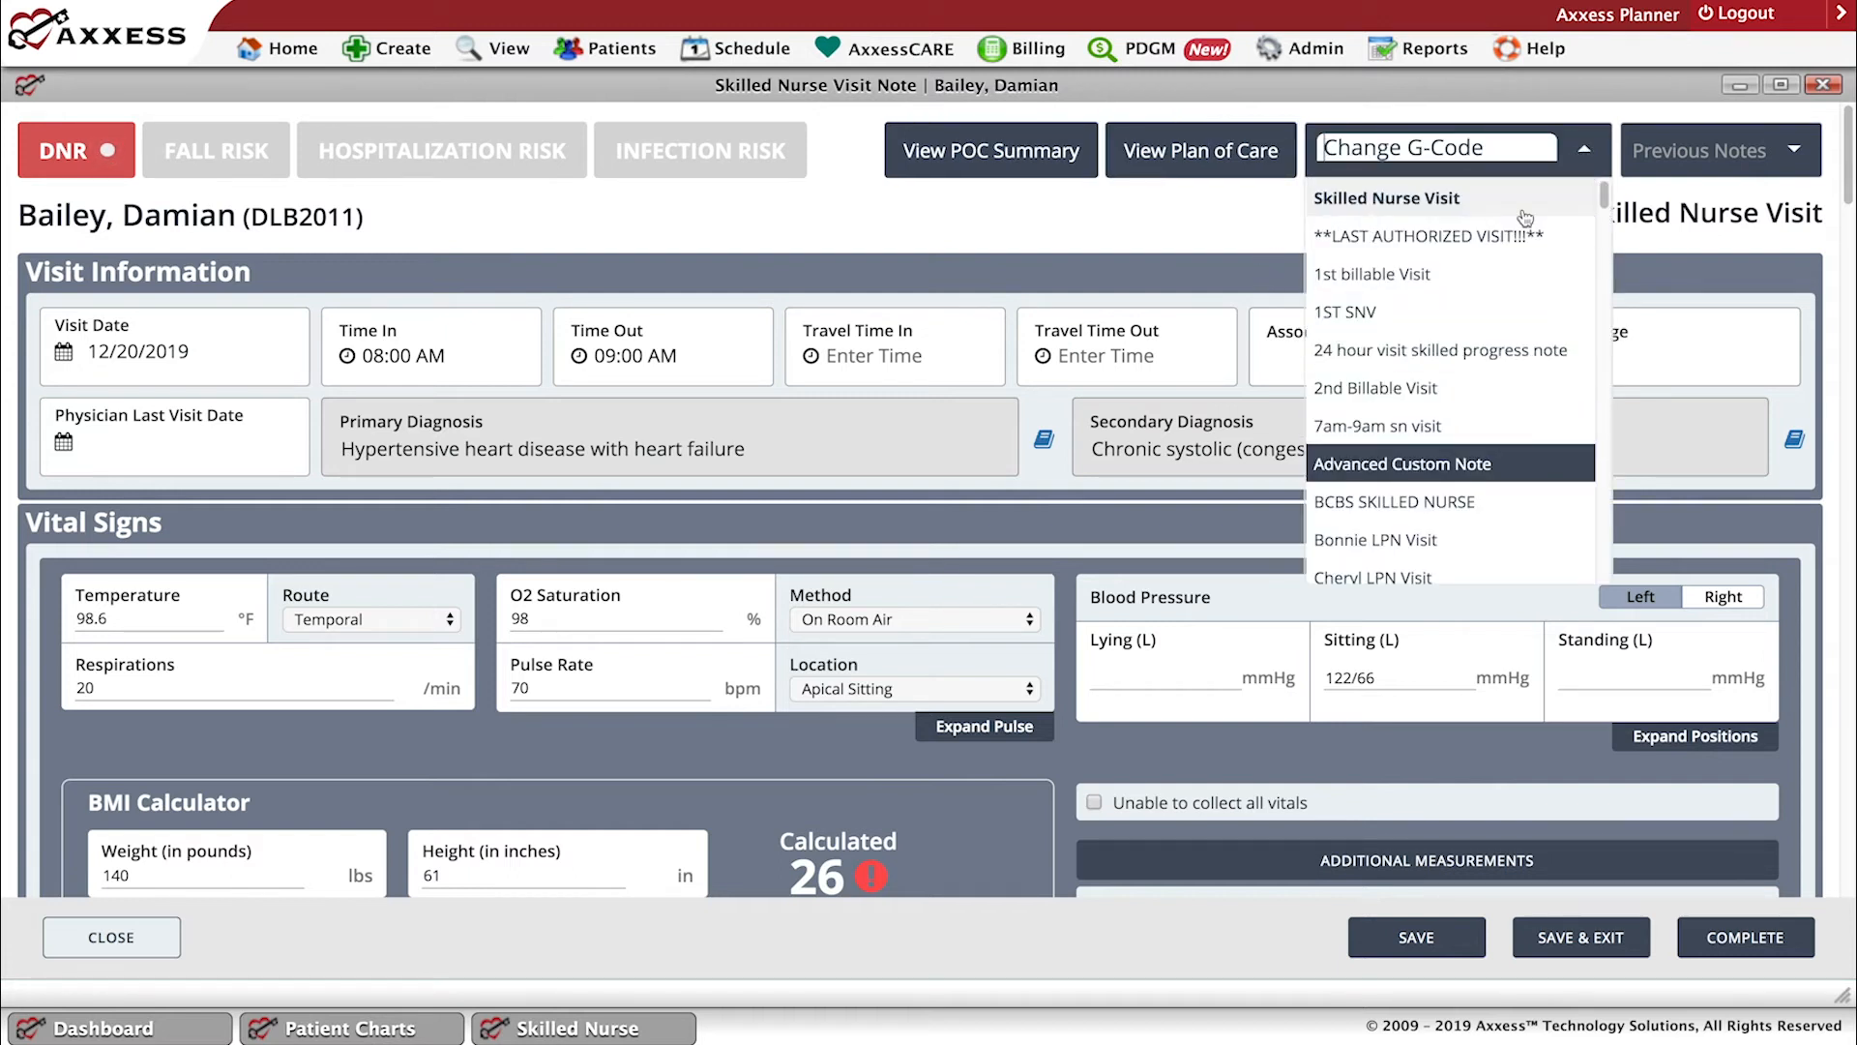
left_click(1552, 211)
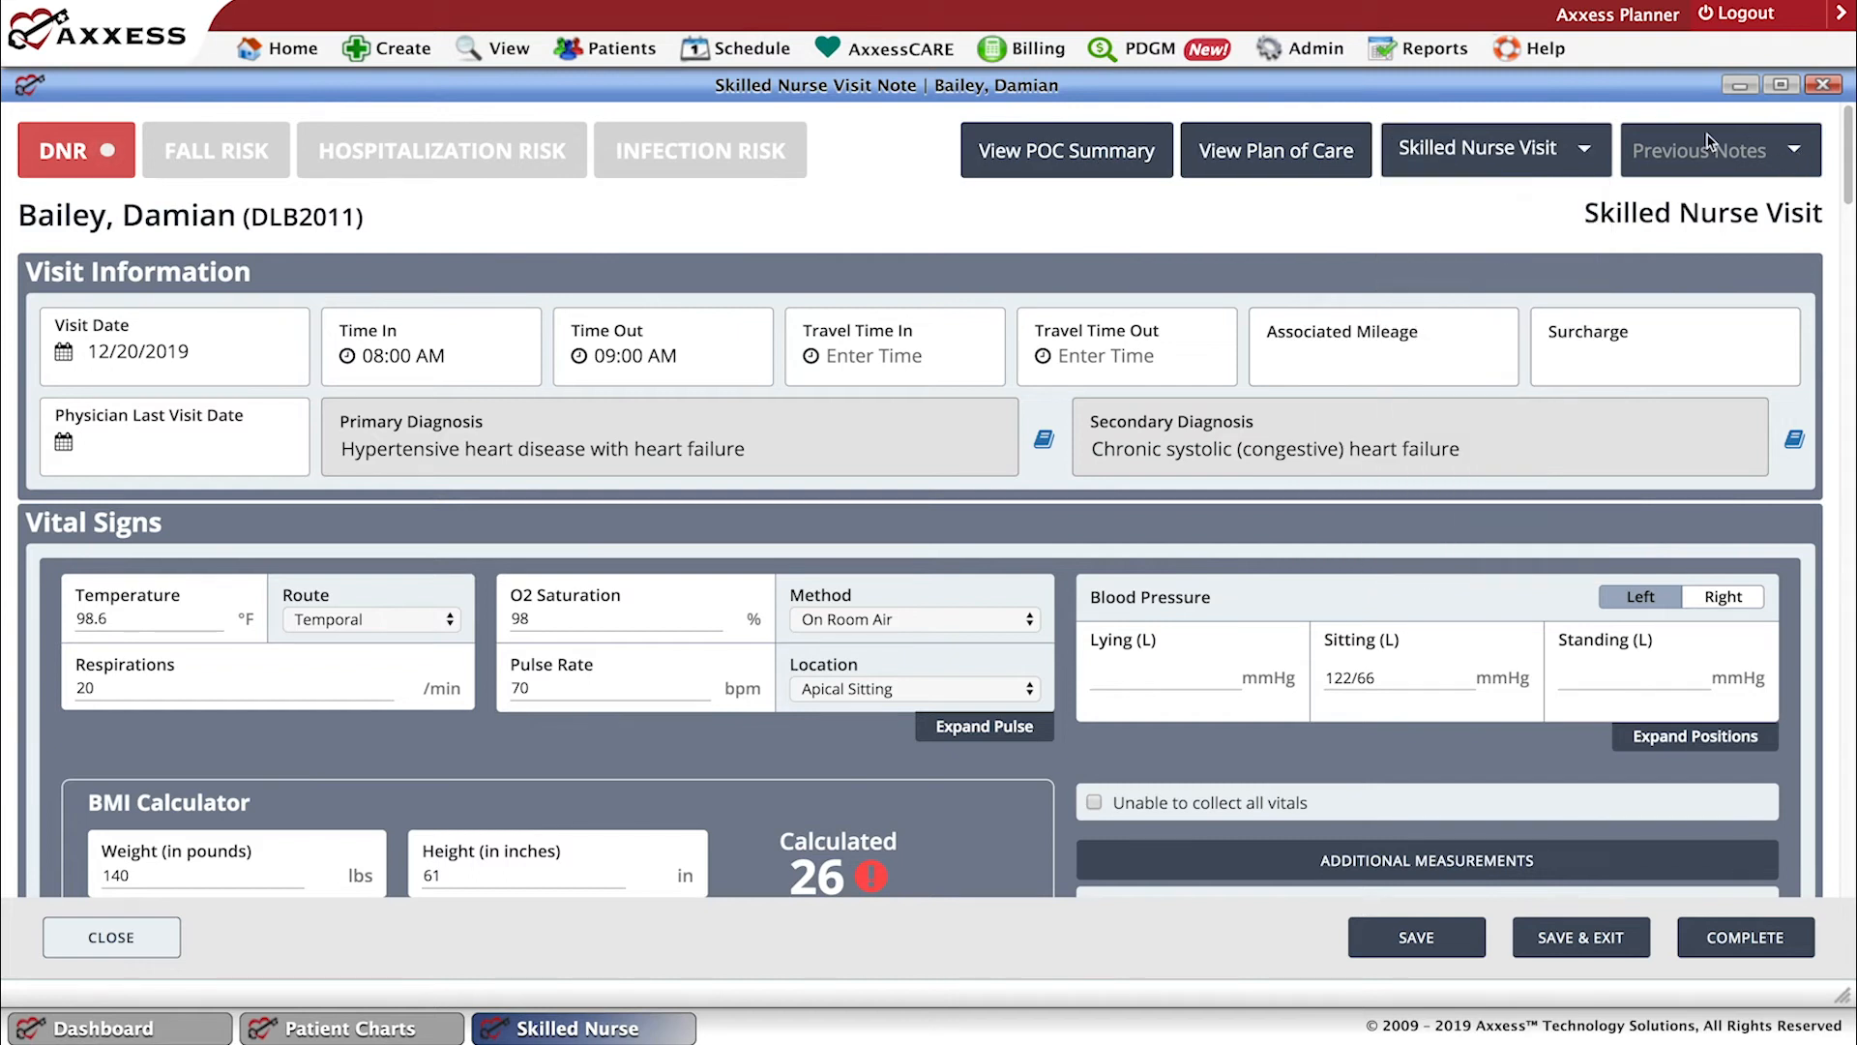
left_click(1797, 161)
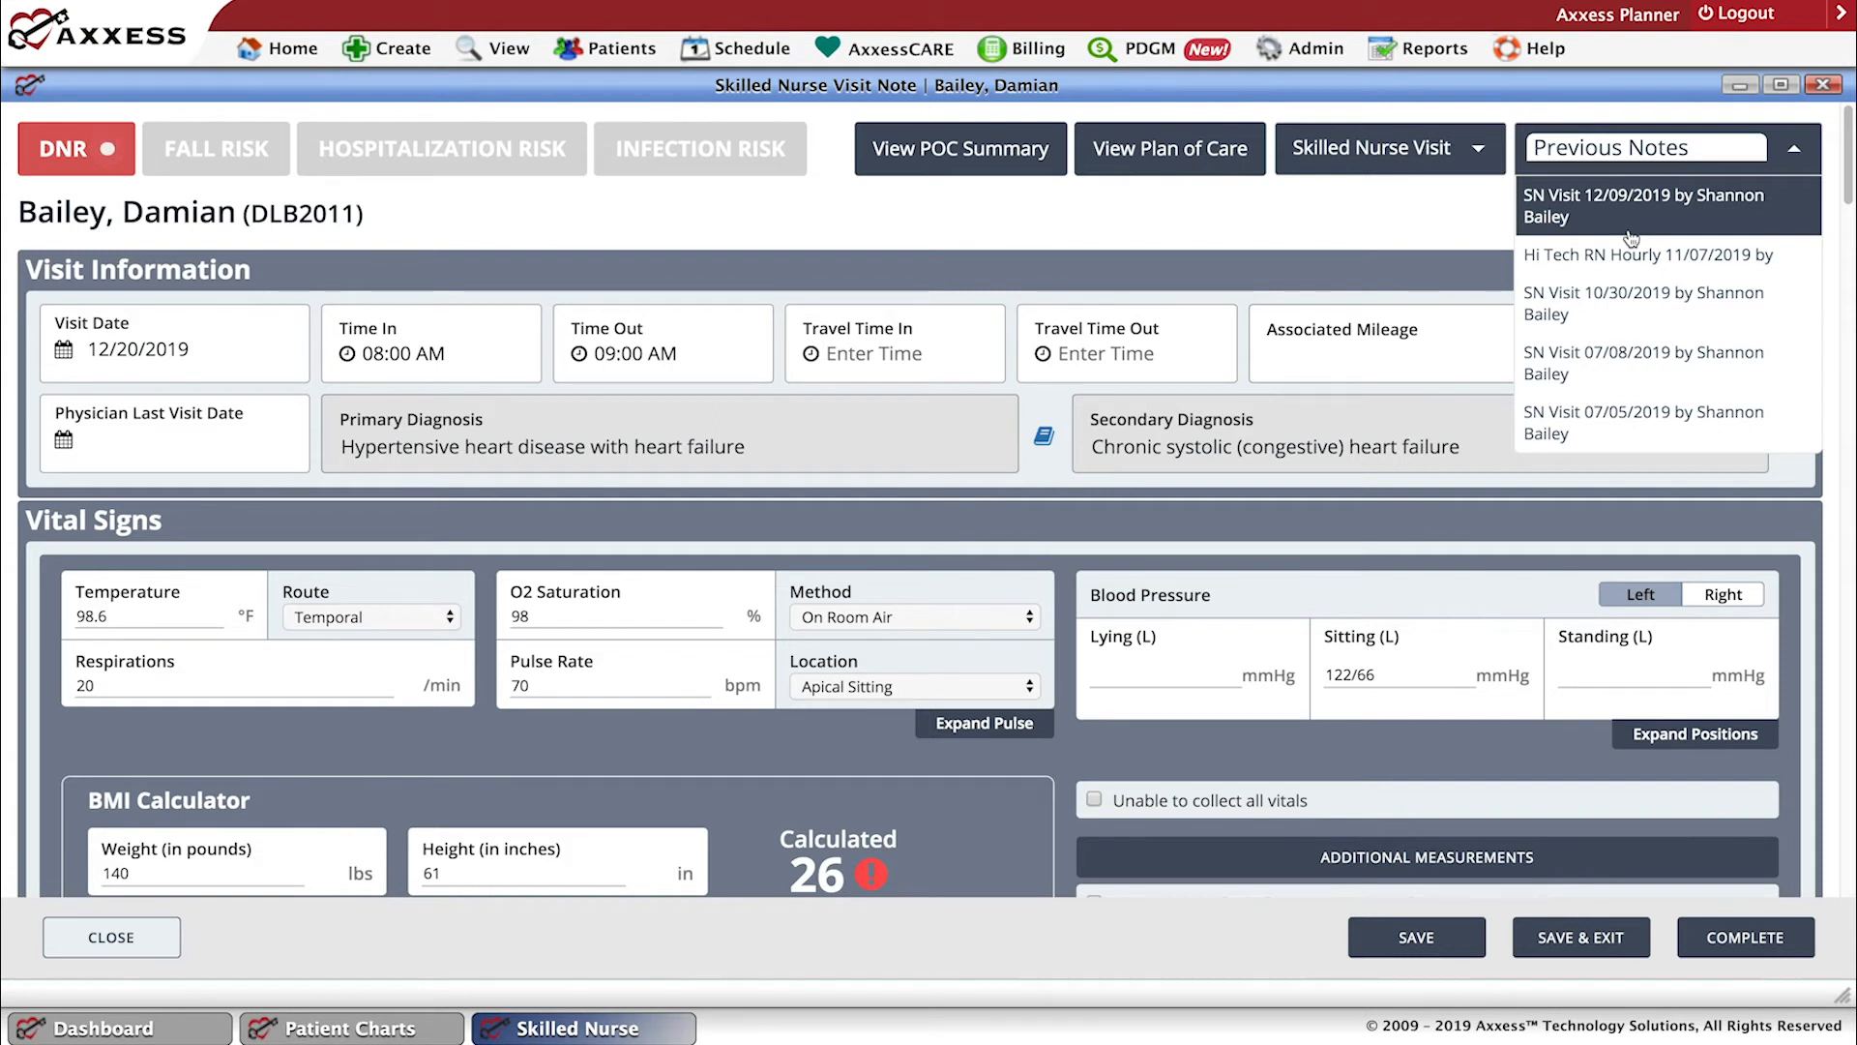
left_click(1602, 301)
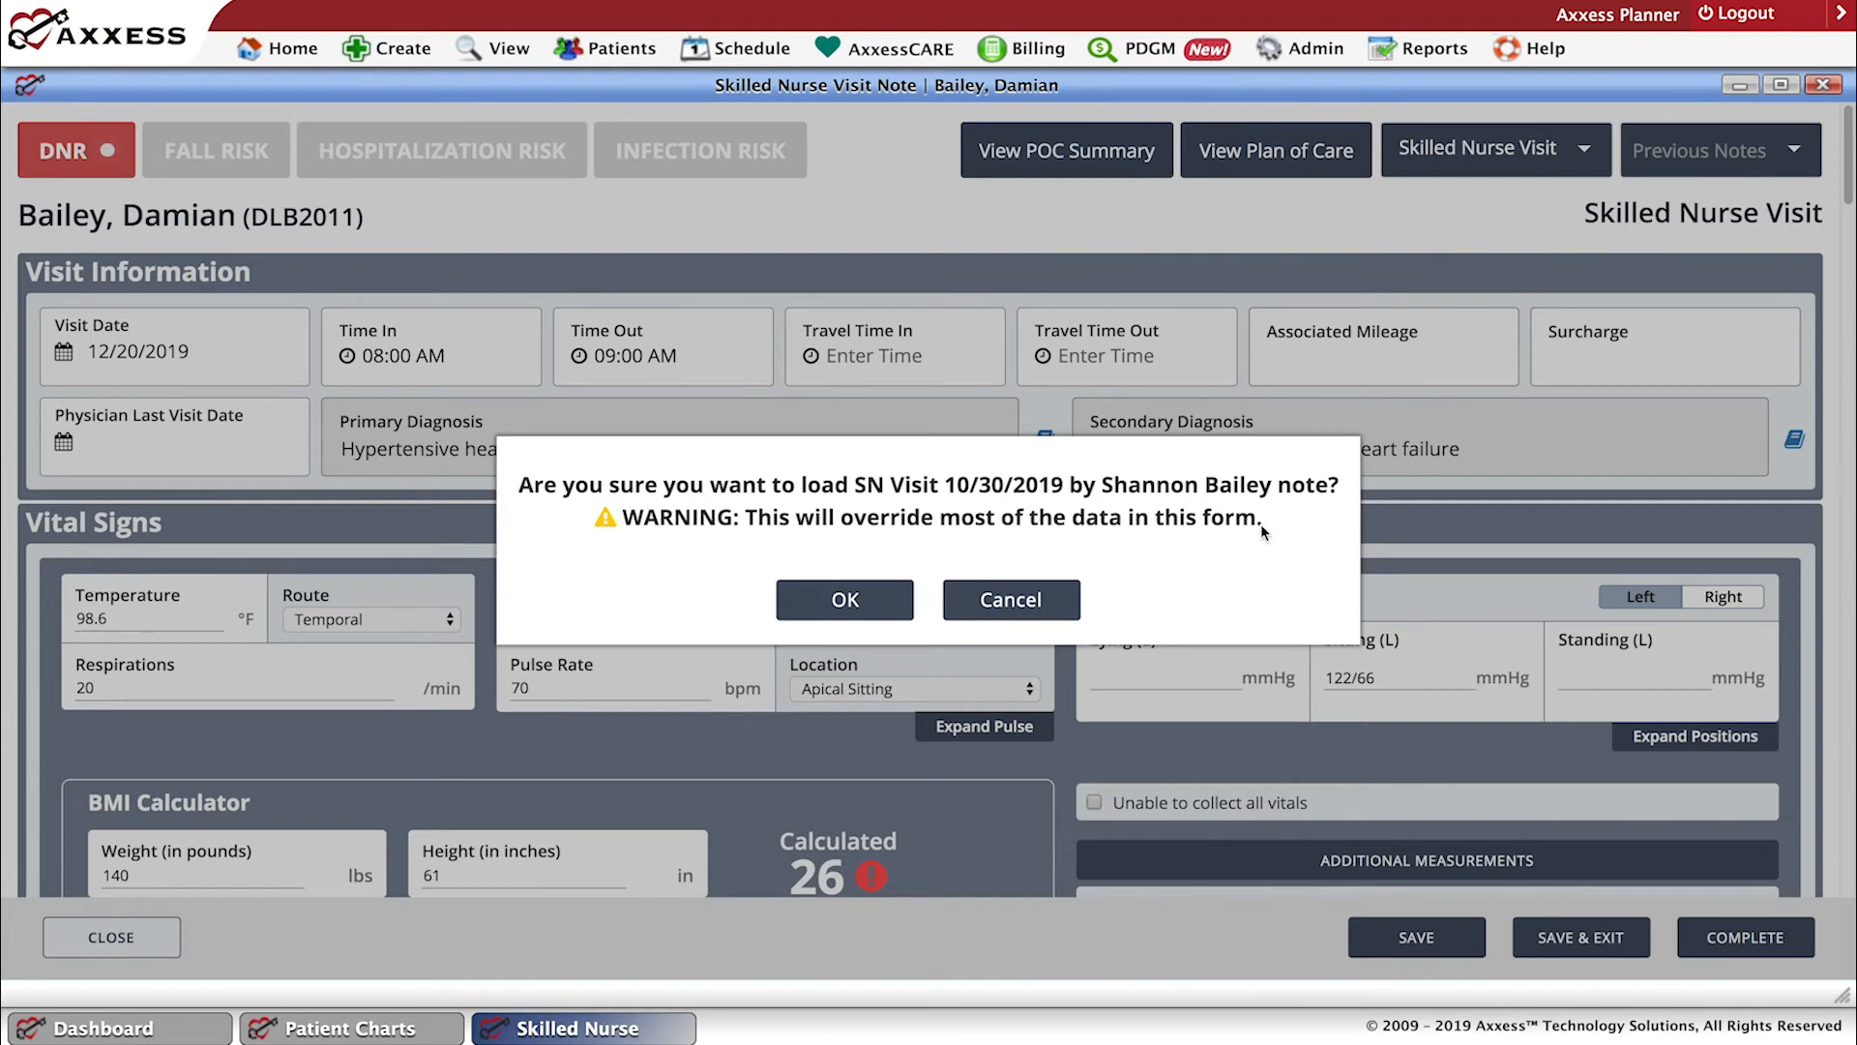
left_click(985, 608)
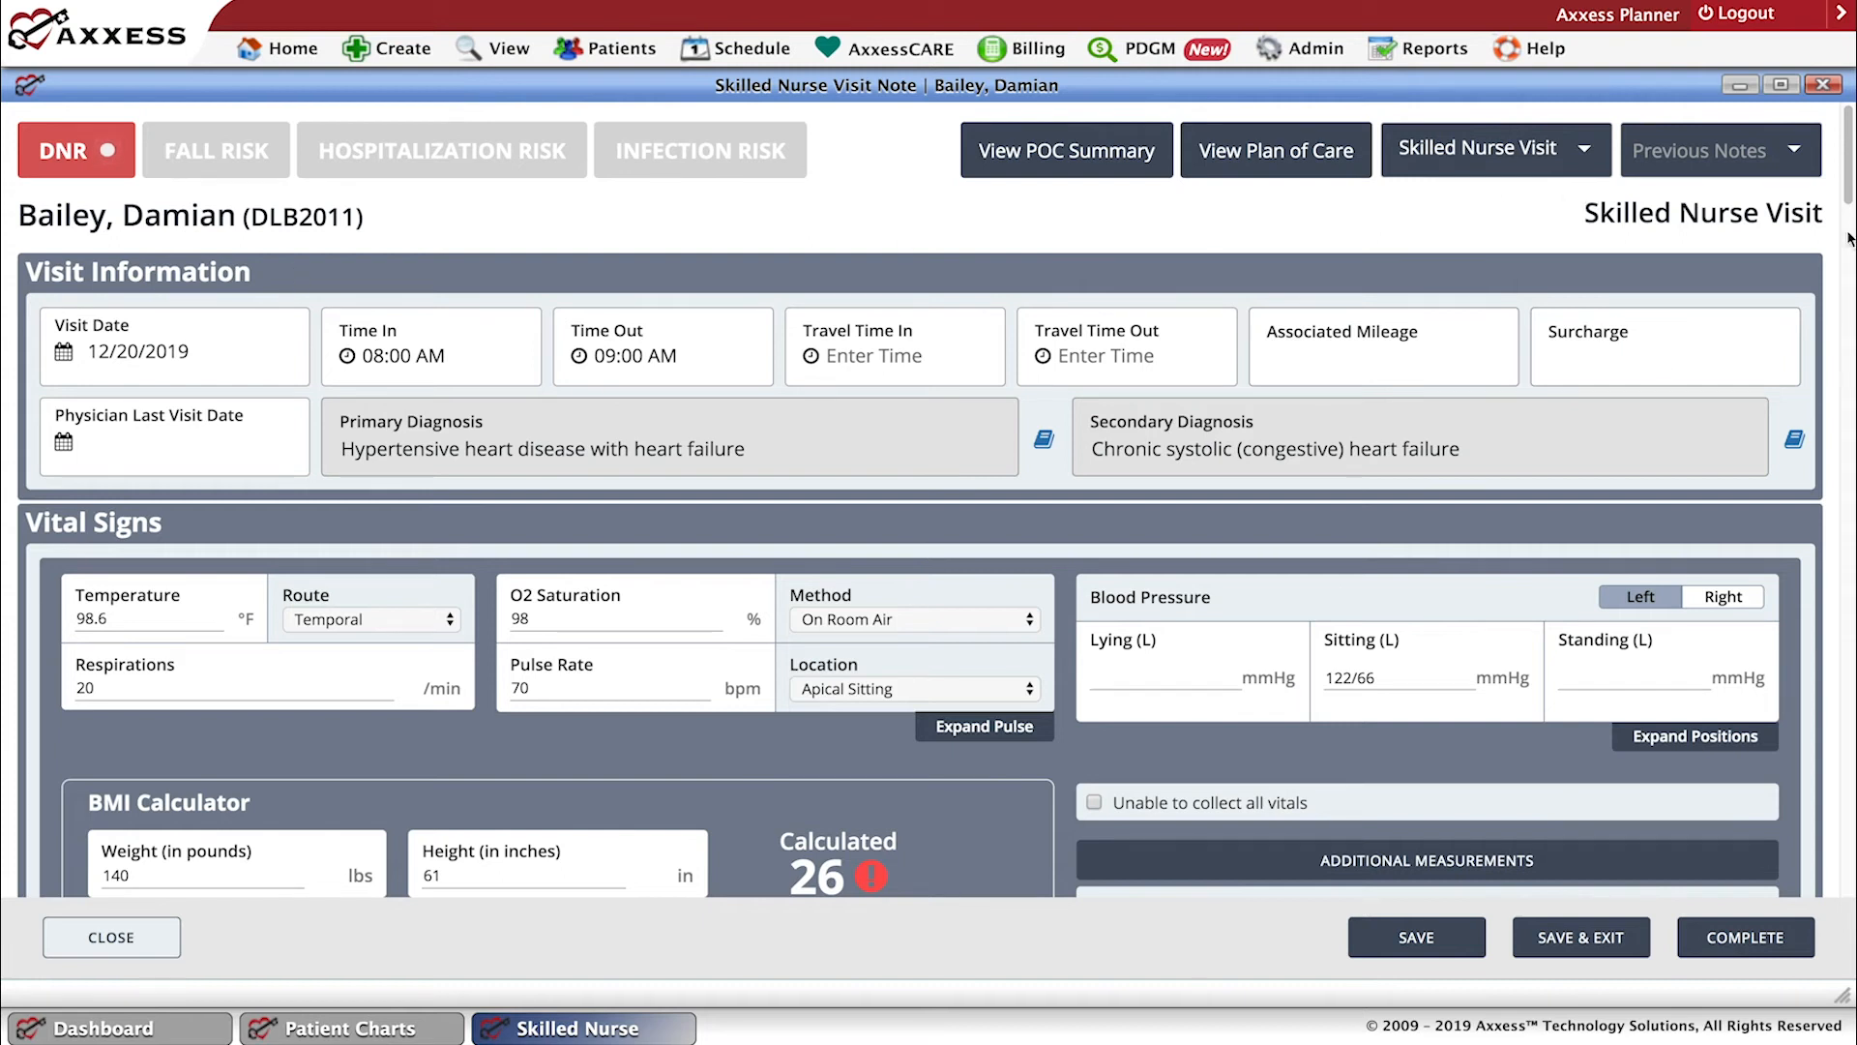
Expand the blood pressure positions in Vital Signs to include the right-side lying, sitting and standing readings.
scroll(1853, 208, "down", 2)
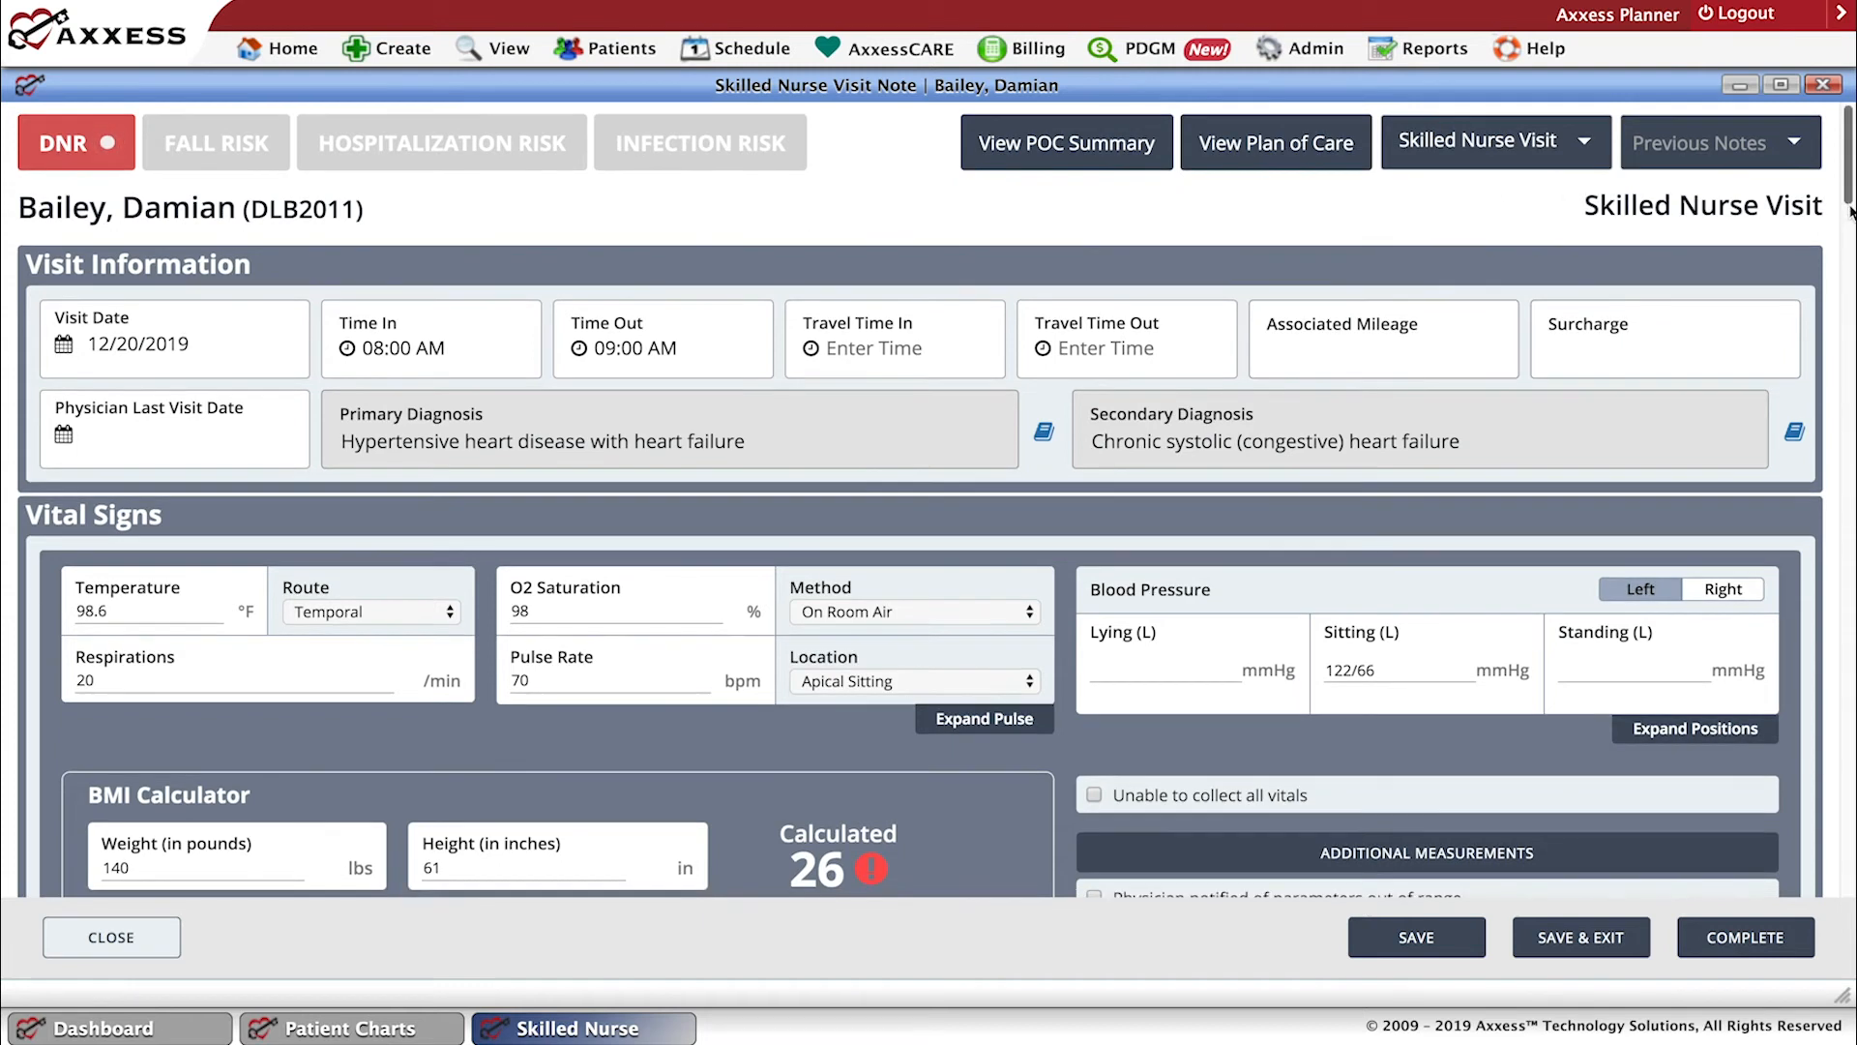
scroll(1852, 219, "down", 1)
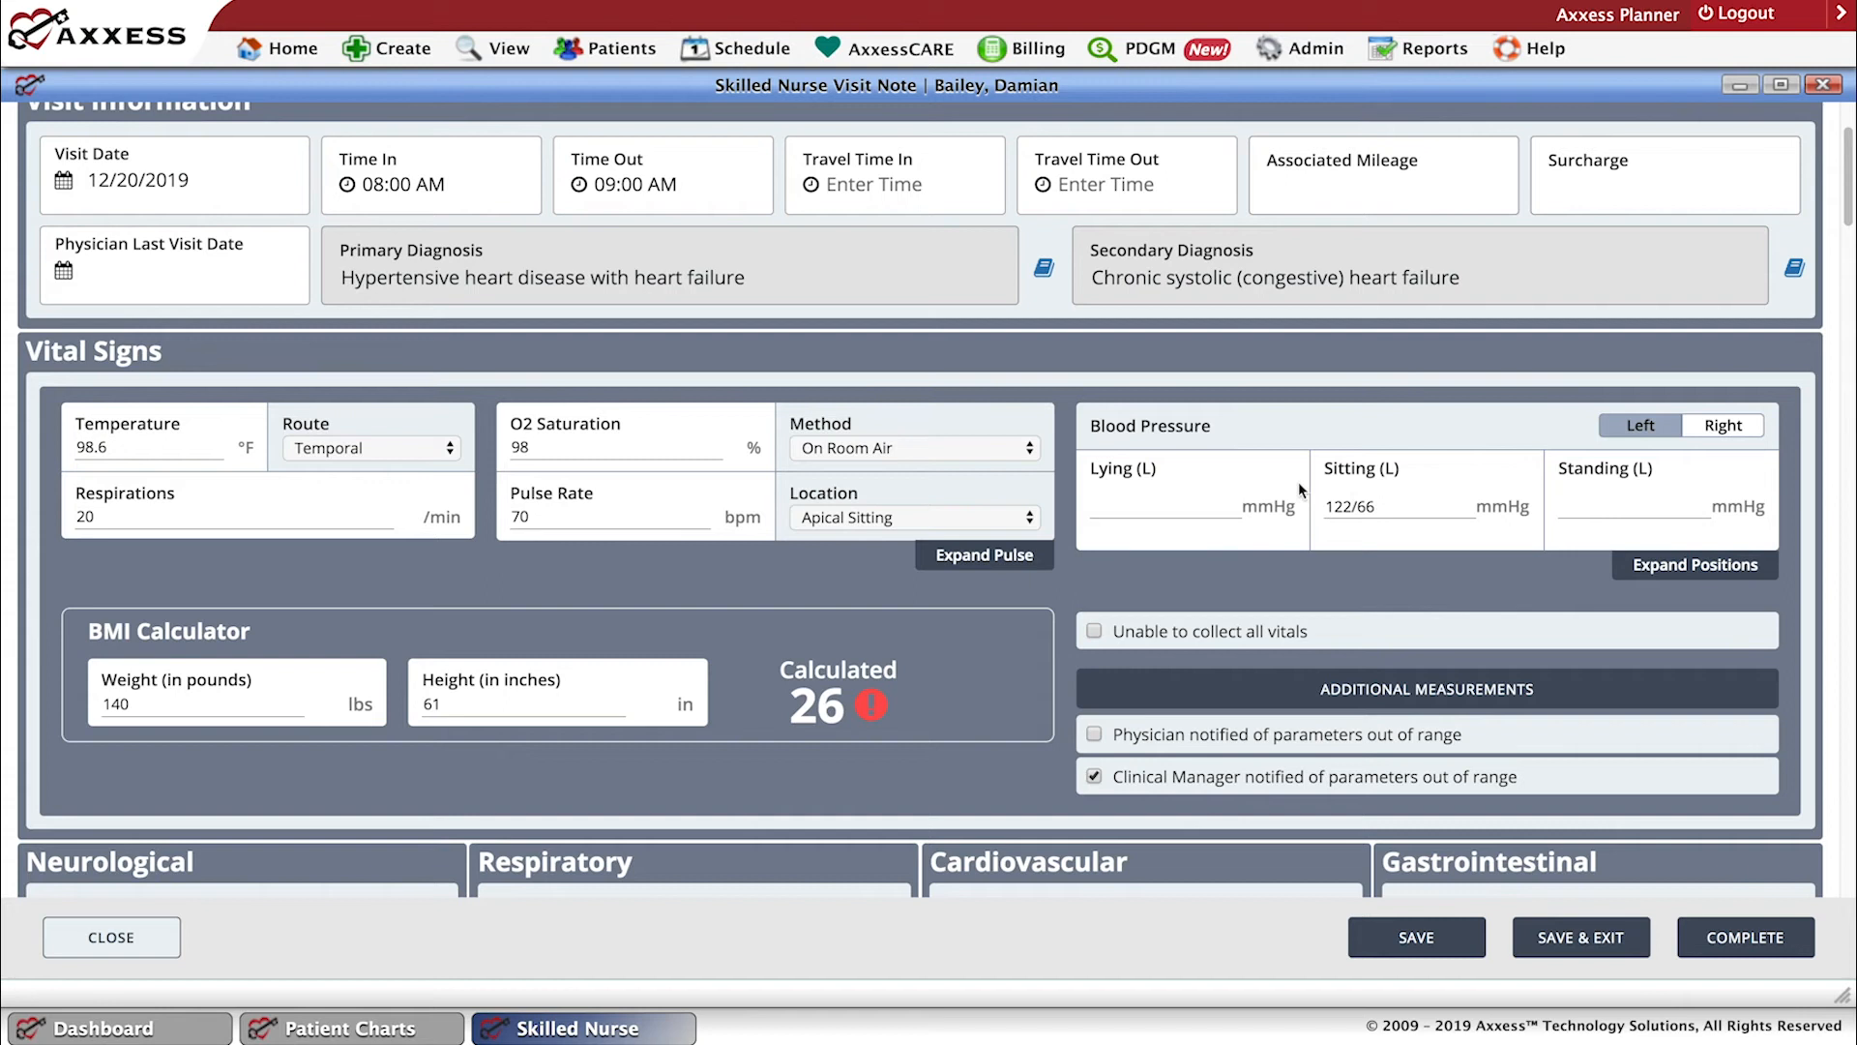
left_click(1664, 566)
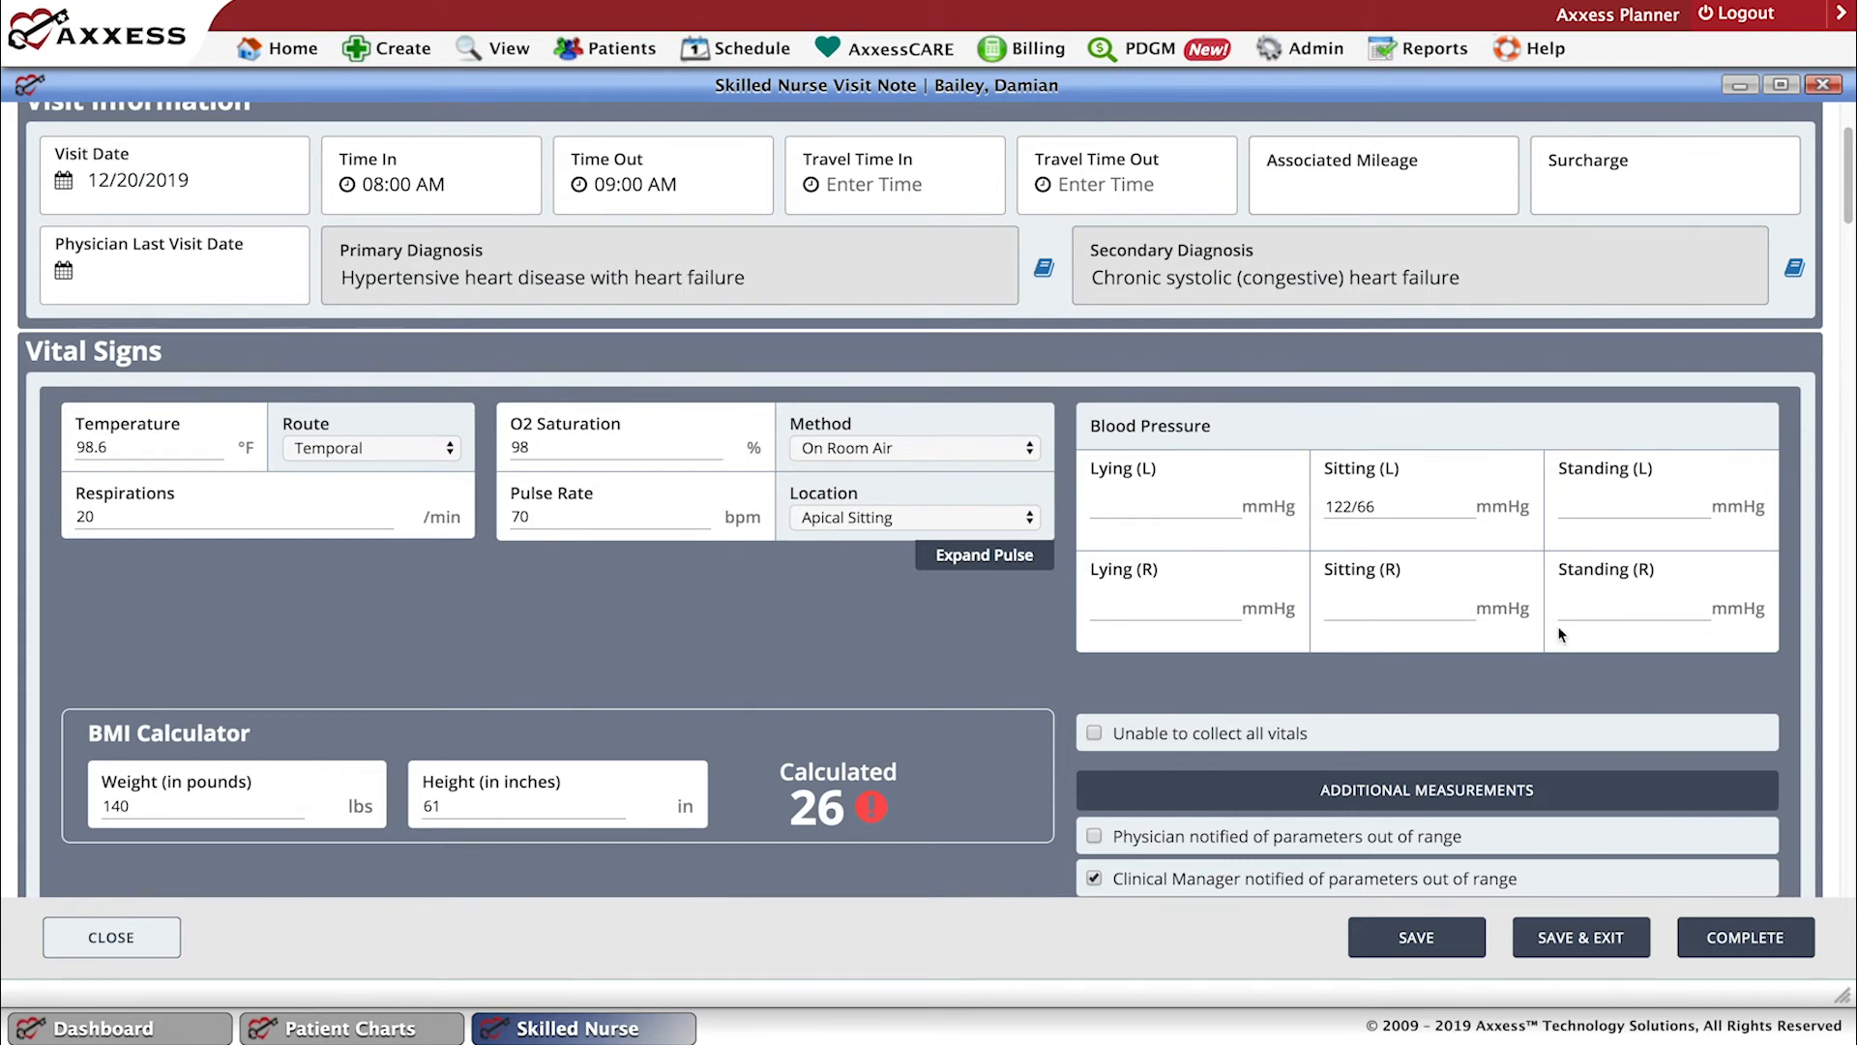
scroll(1561, 631, "up", 1)
scroll(1849, 245, "down", 7)
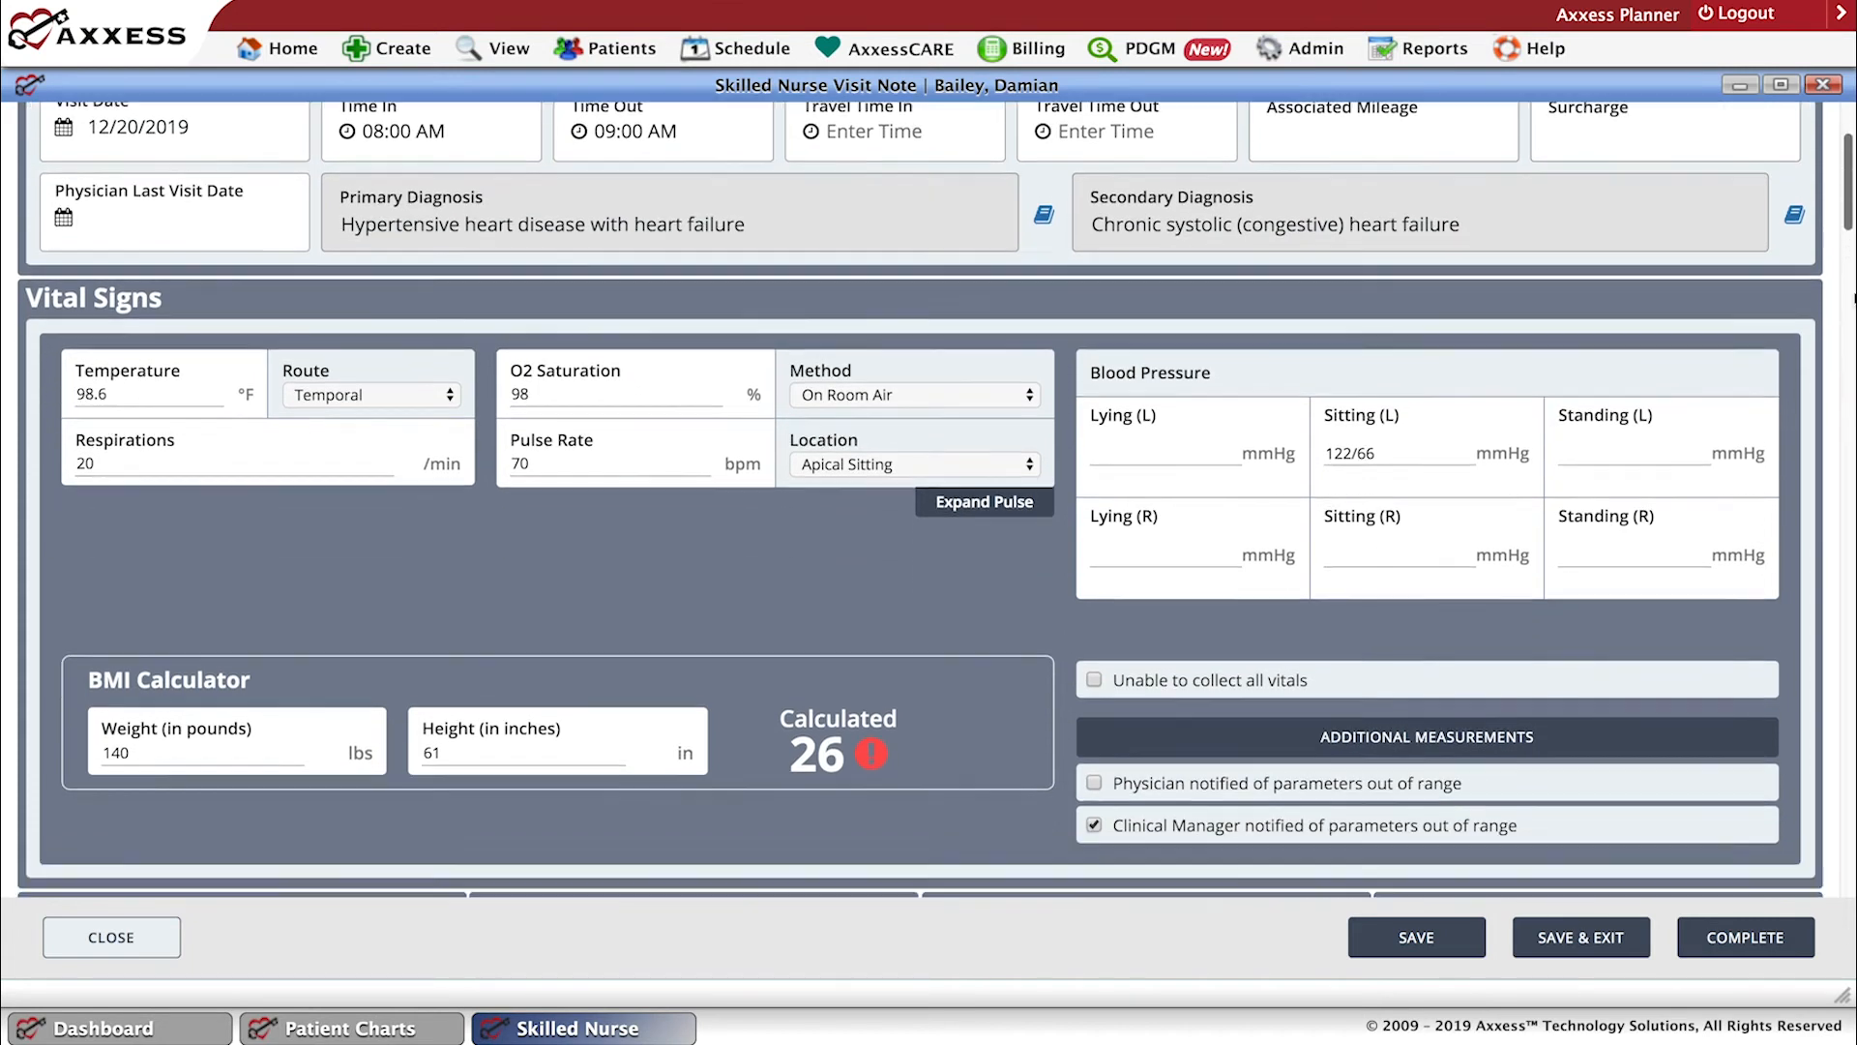
Review the additional measurements available under Vital Signs, and save and close them without entering values.
scroll(1782, 278, "up", 1)
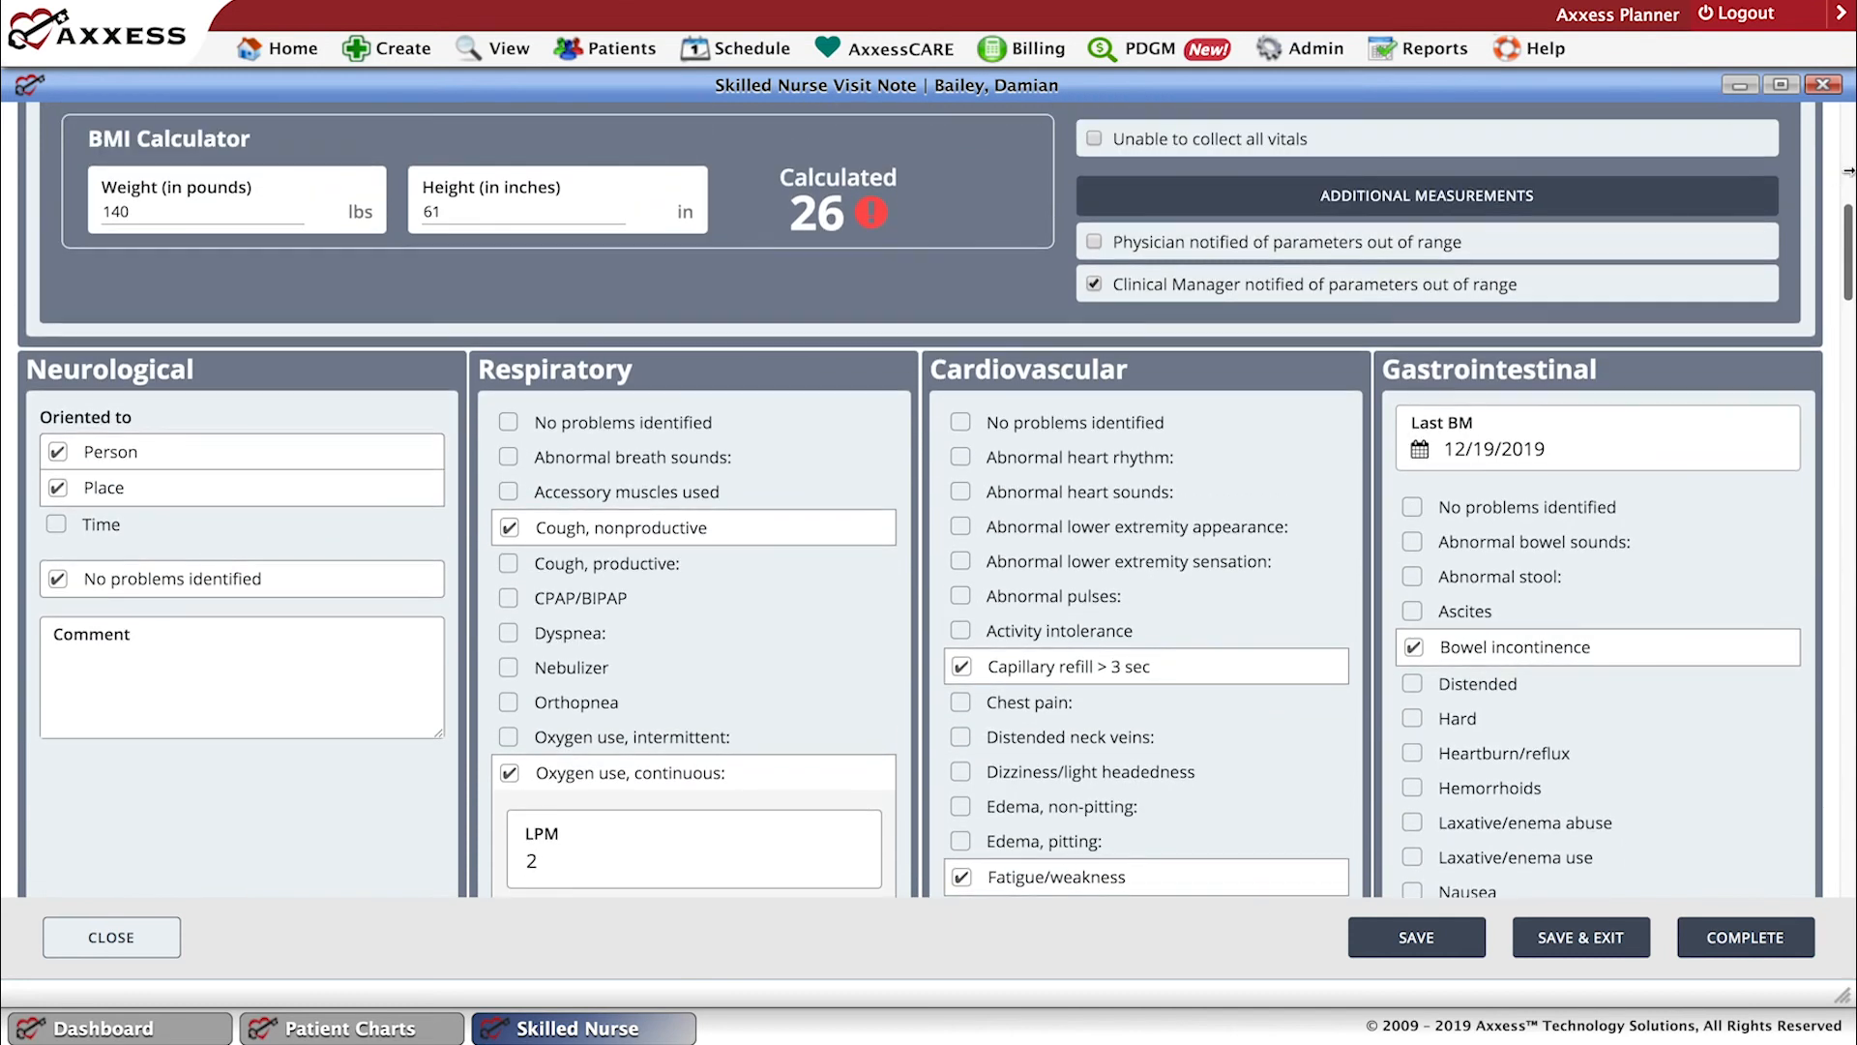
scroll(1635, 282, "down", 1)
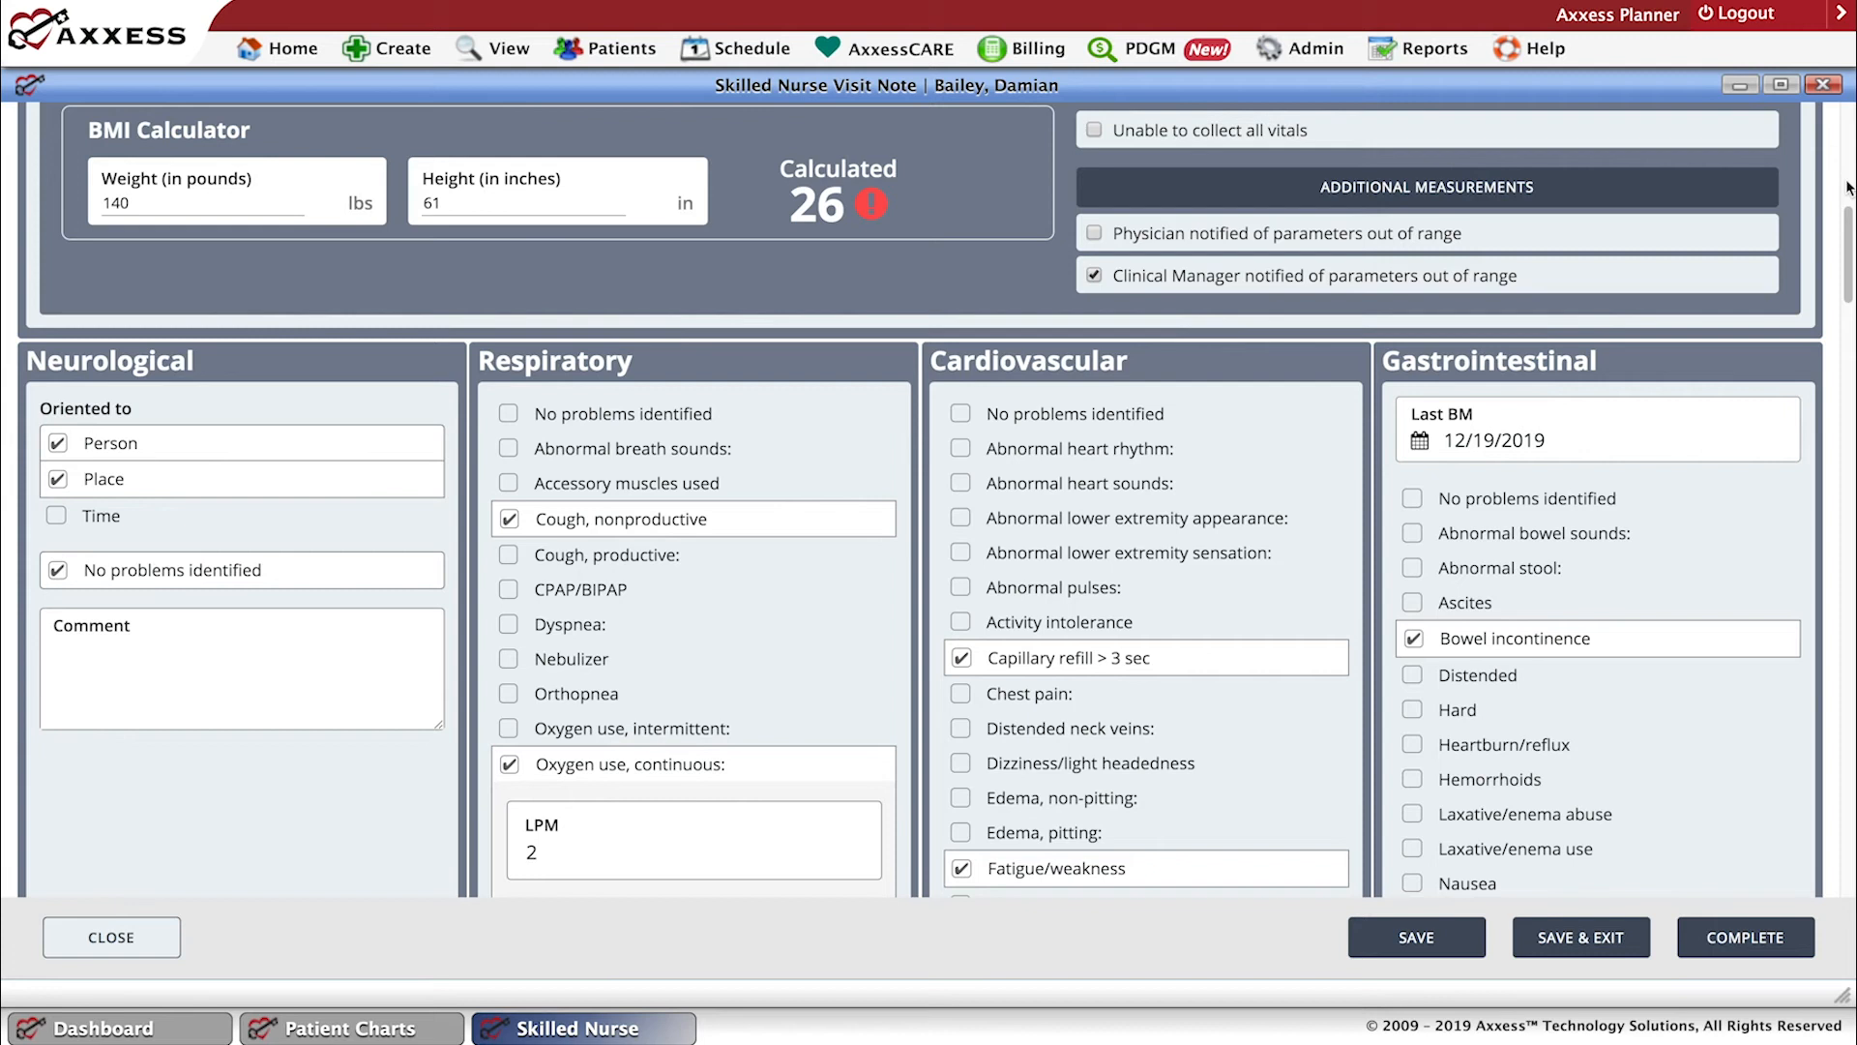
left_click_drag(1847, 281, 1848, 184)
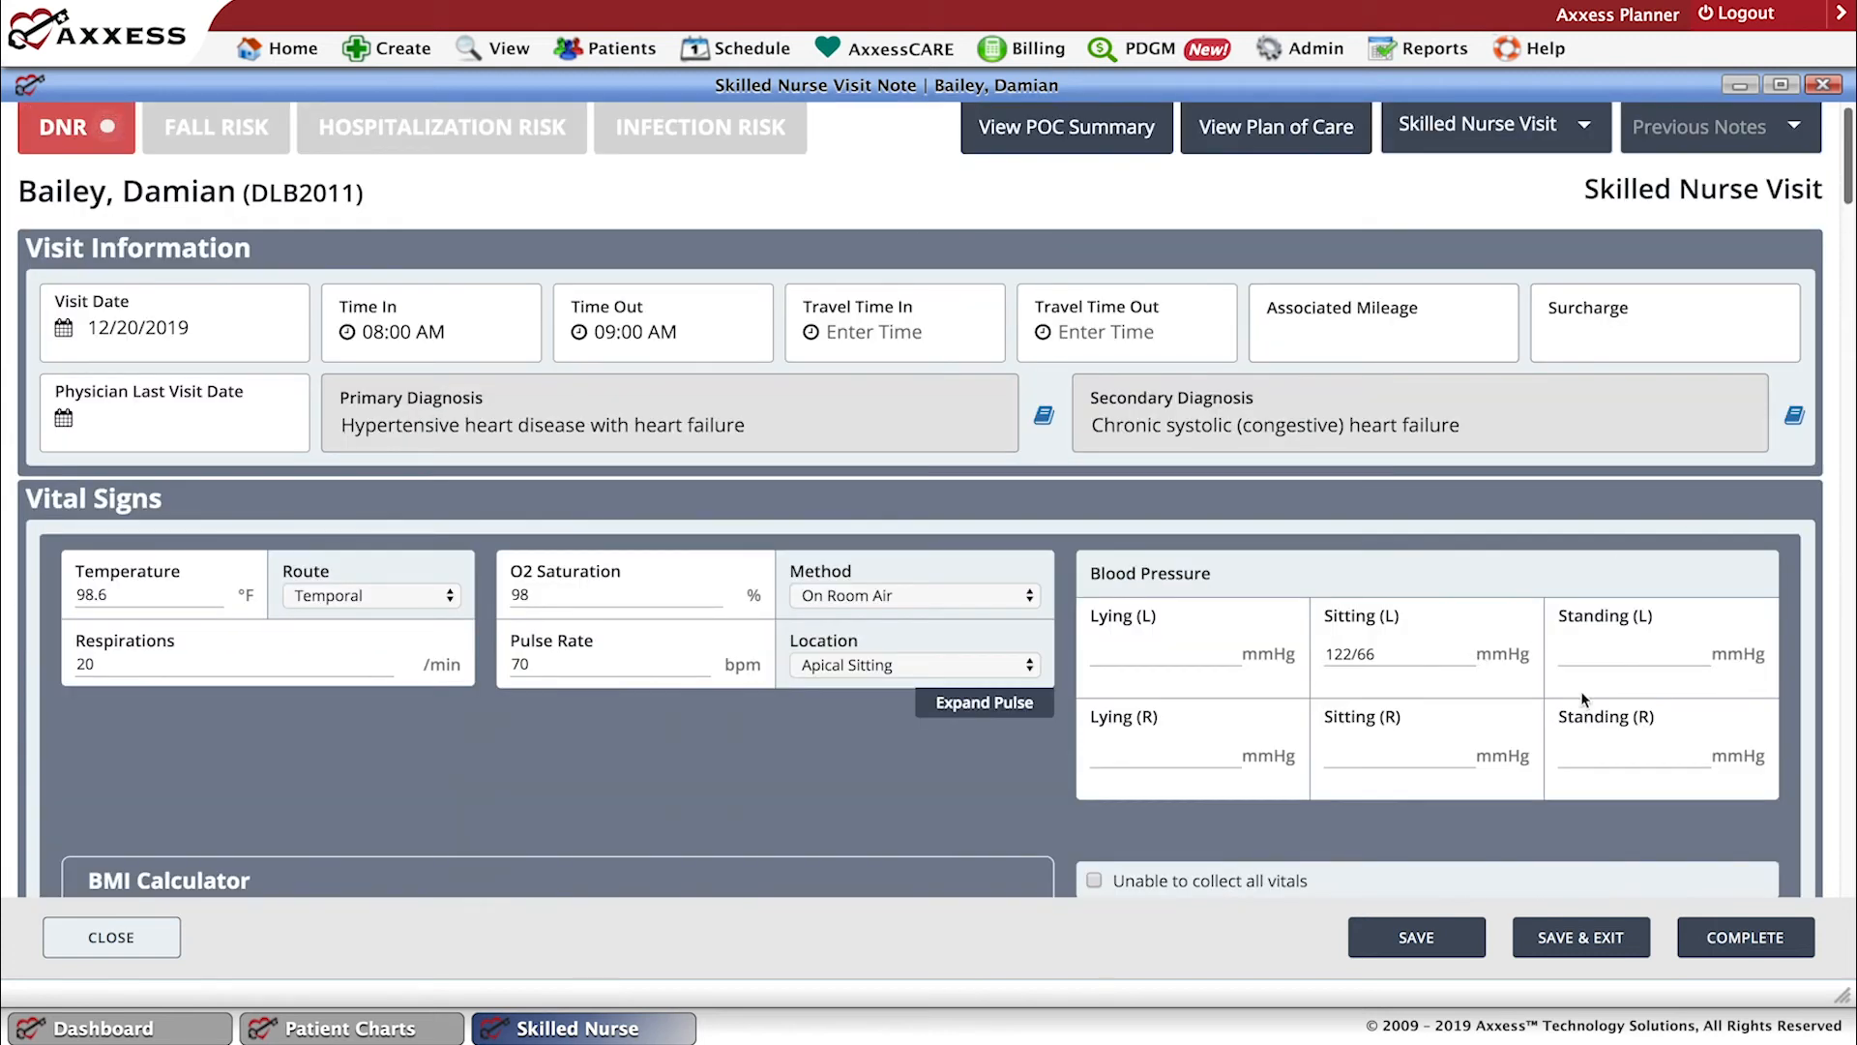
left_click(1847, 253)
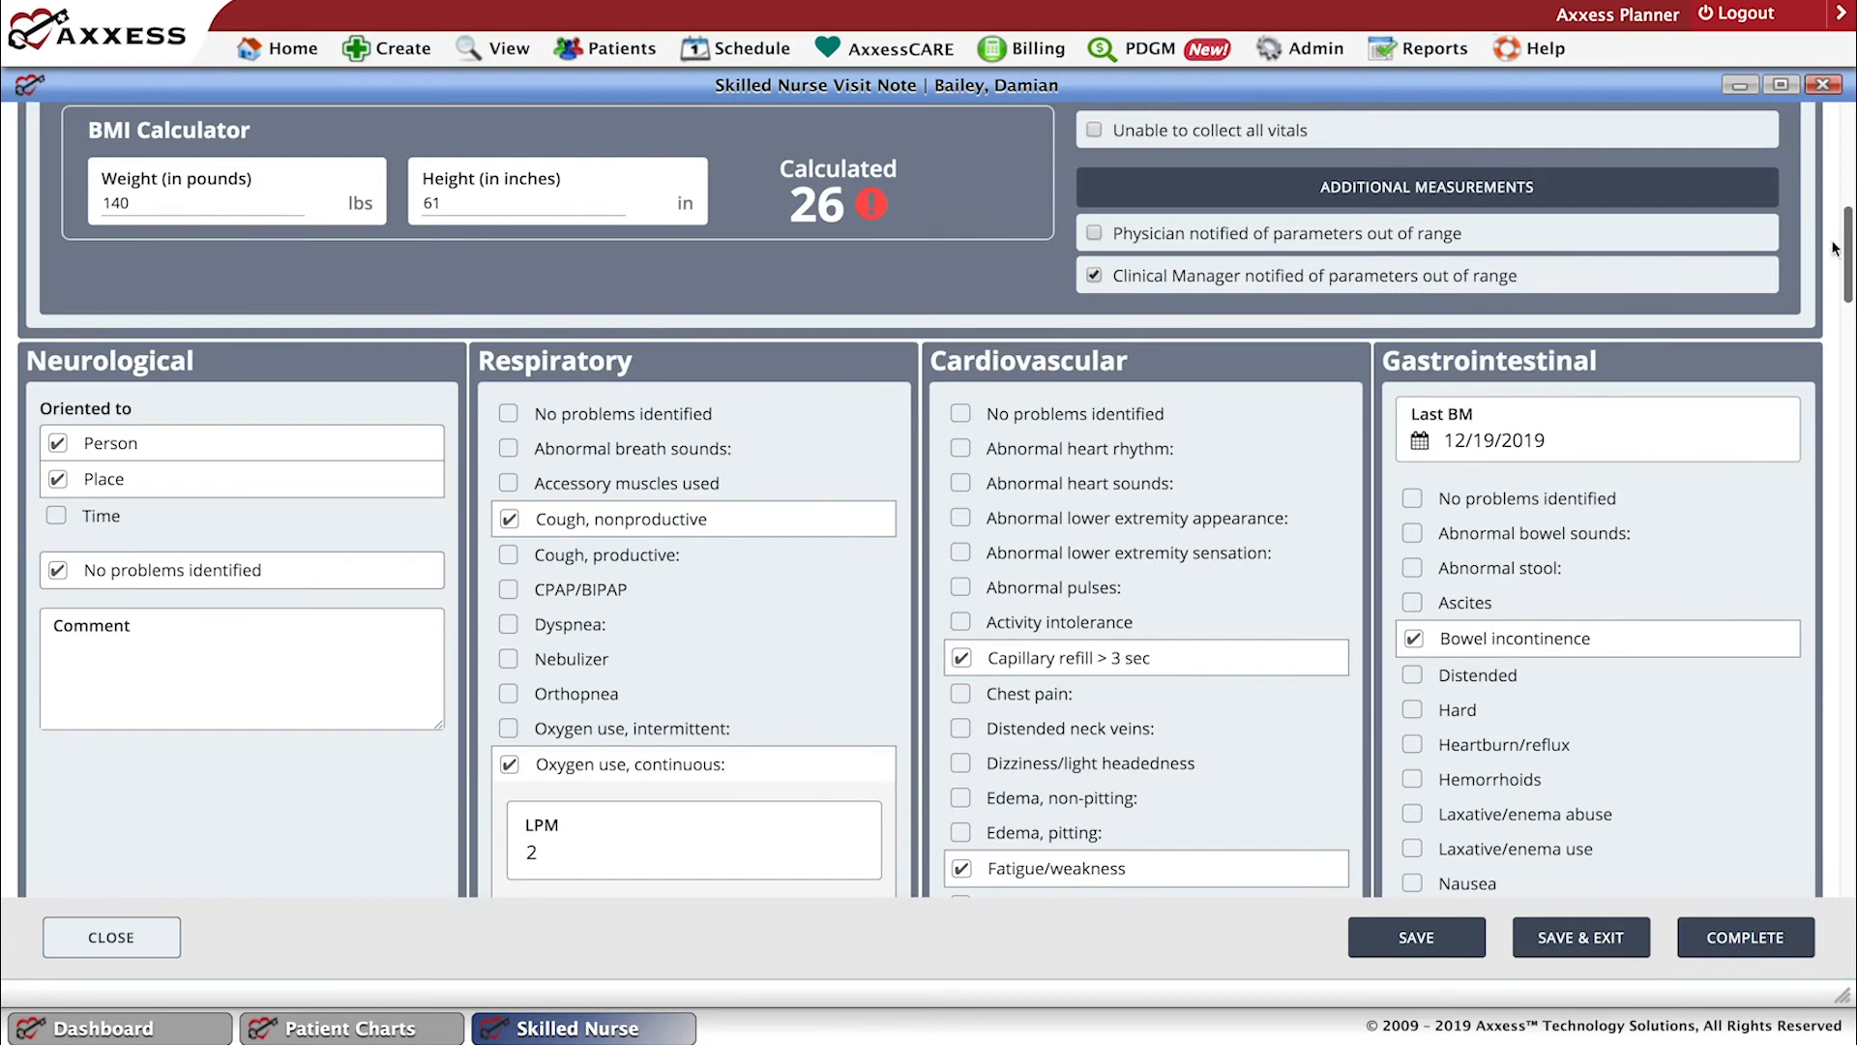
left_click(1429, 193)
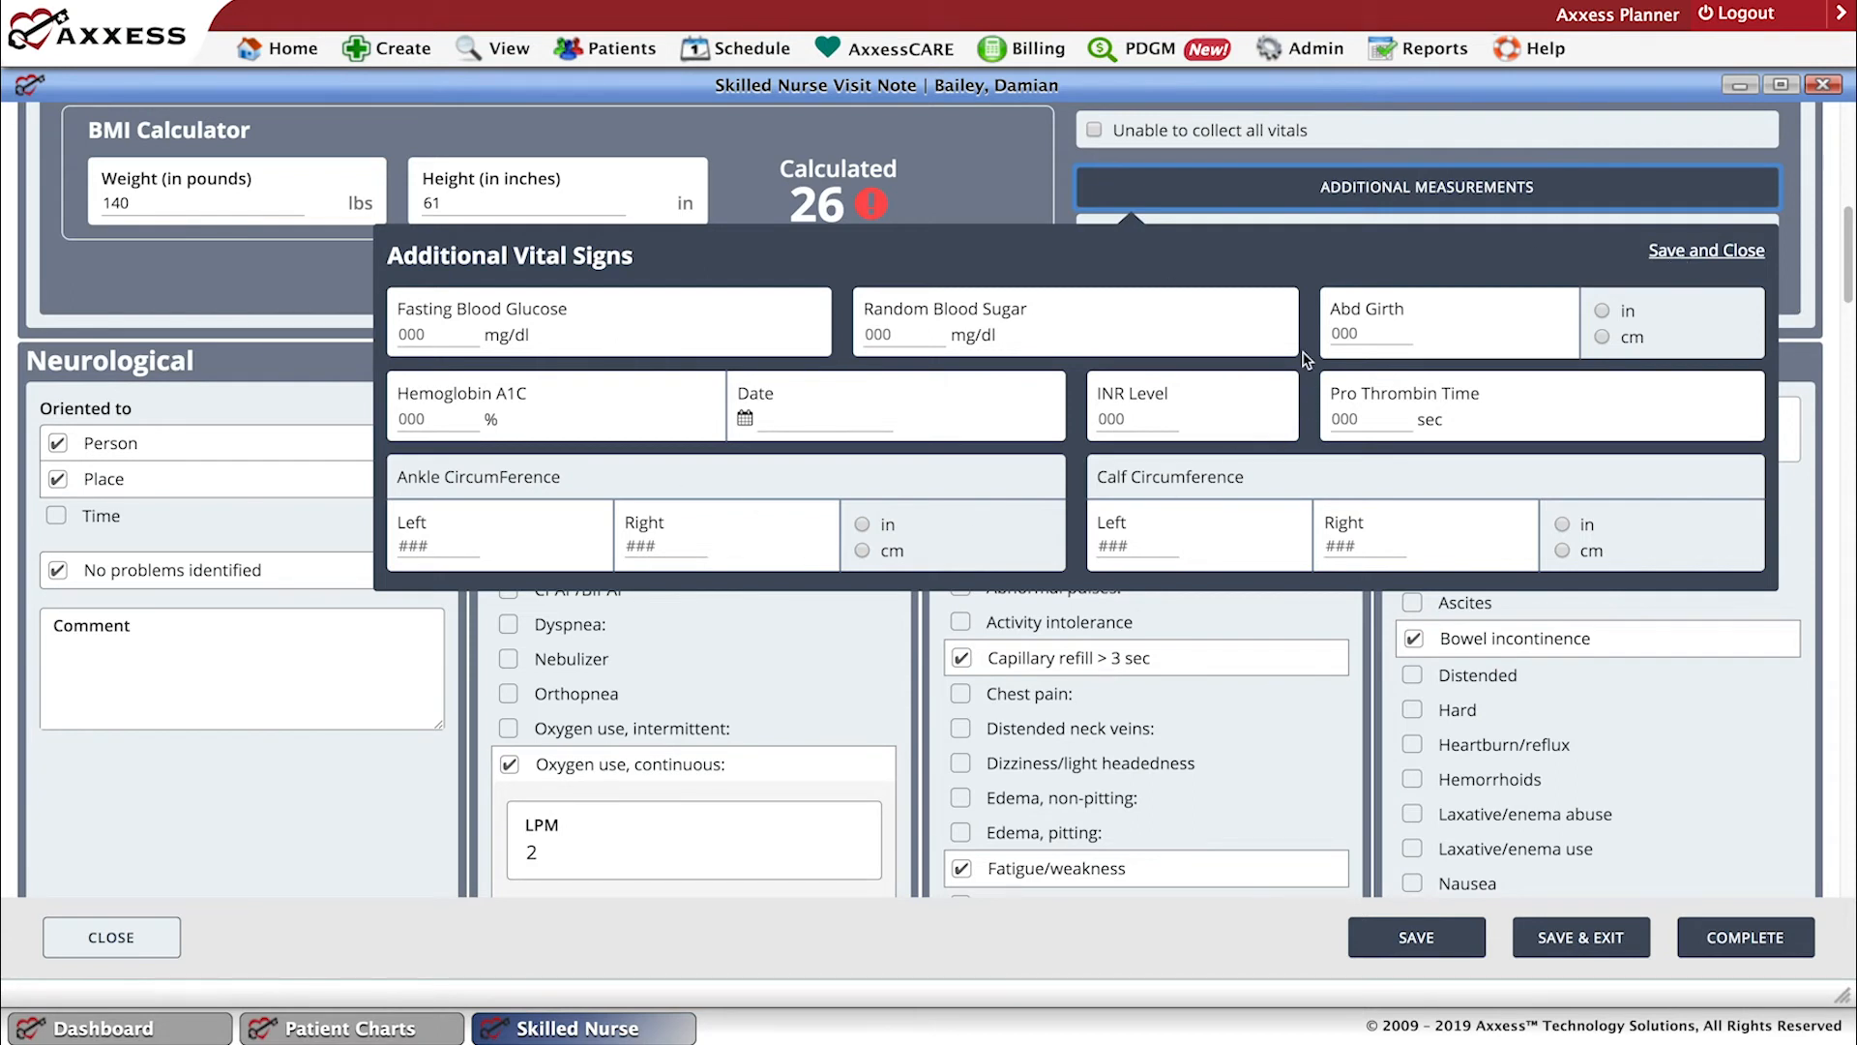
left_click(1676, 256)
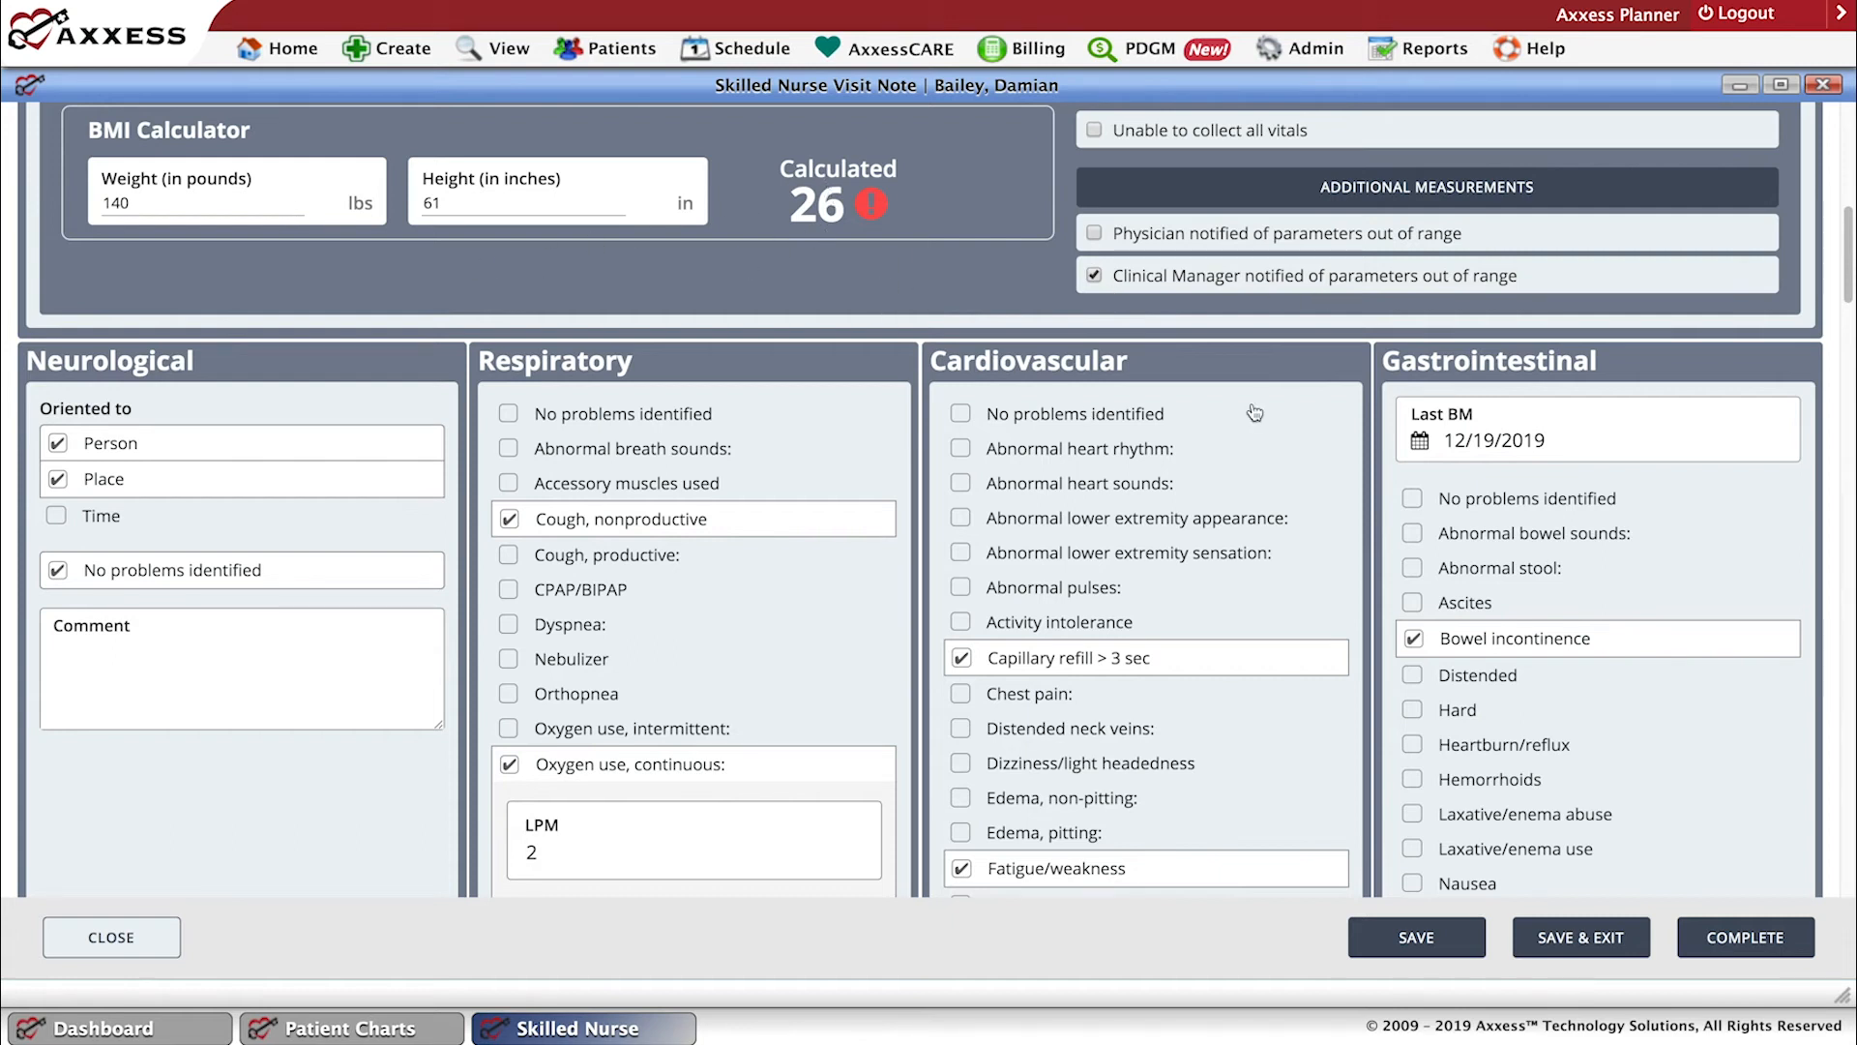
Clear No problems identified in the Neurological section so that its individual findings are listed.
scroll(1850, 300, "down", 2)
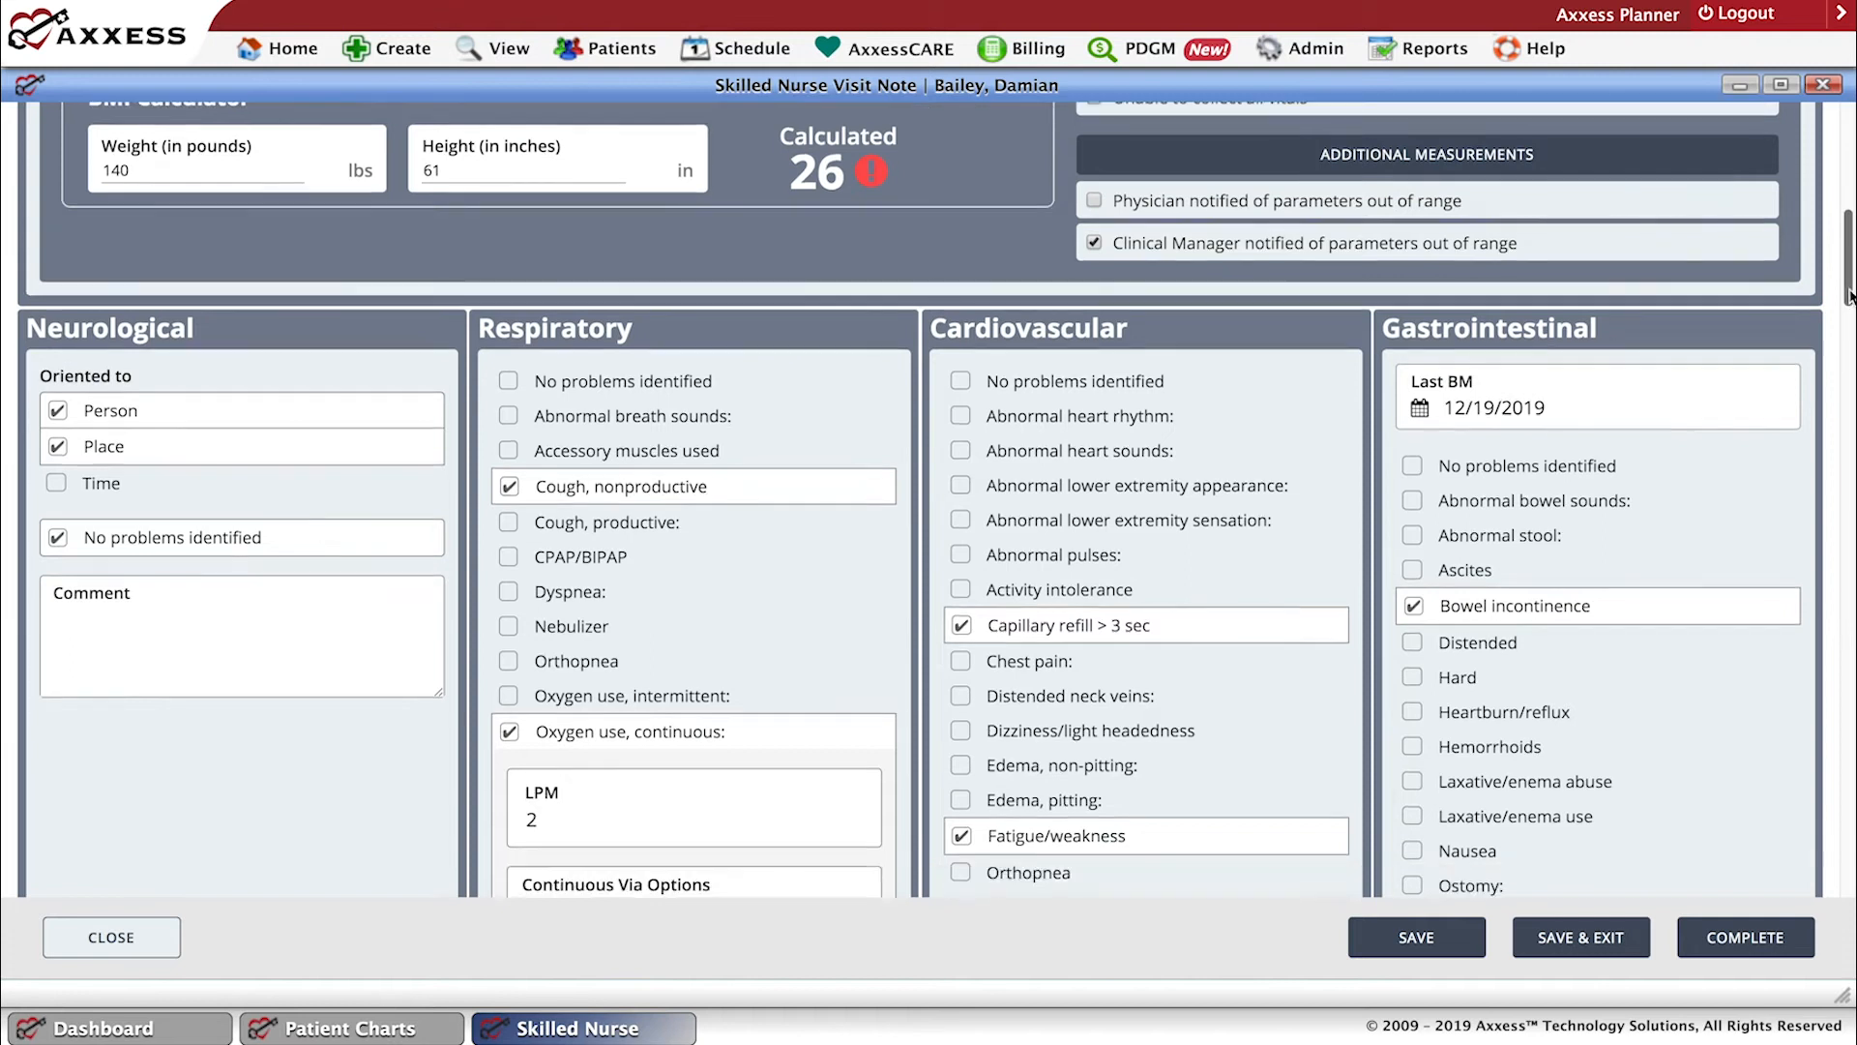
scroll(1850, 302, "down", 2)
scroll(1819, 290, "up", 1)
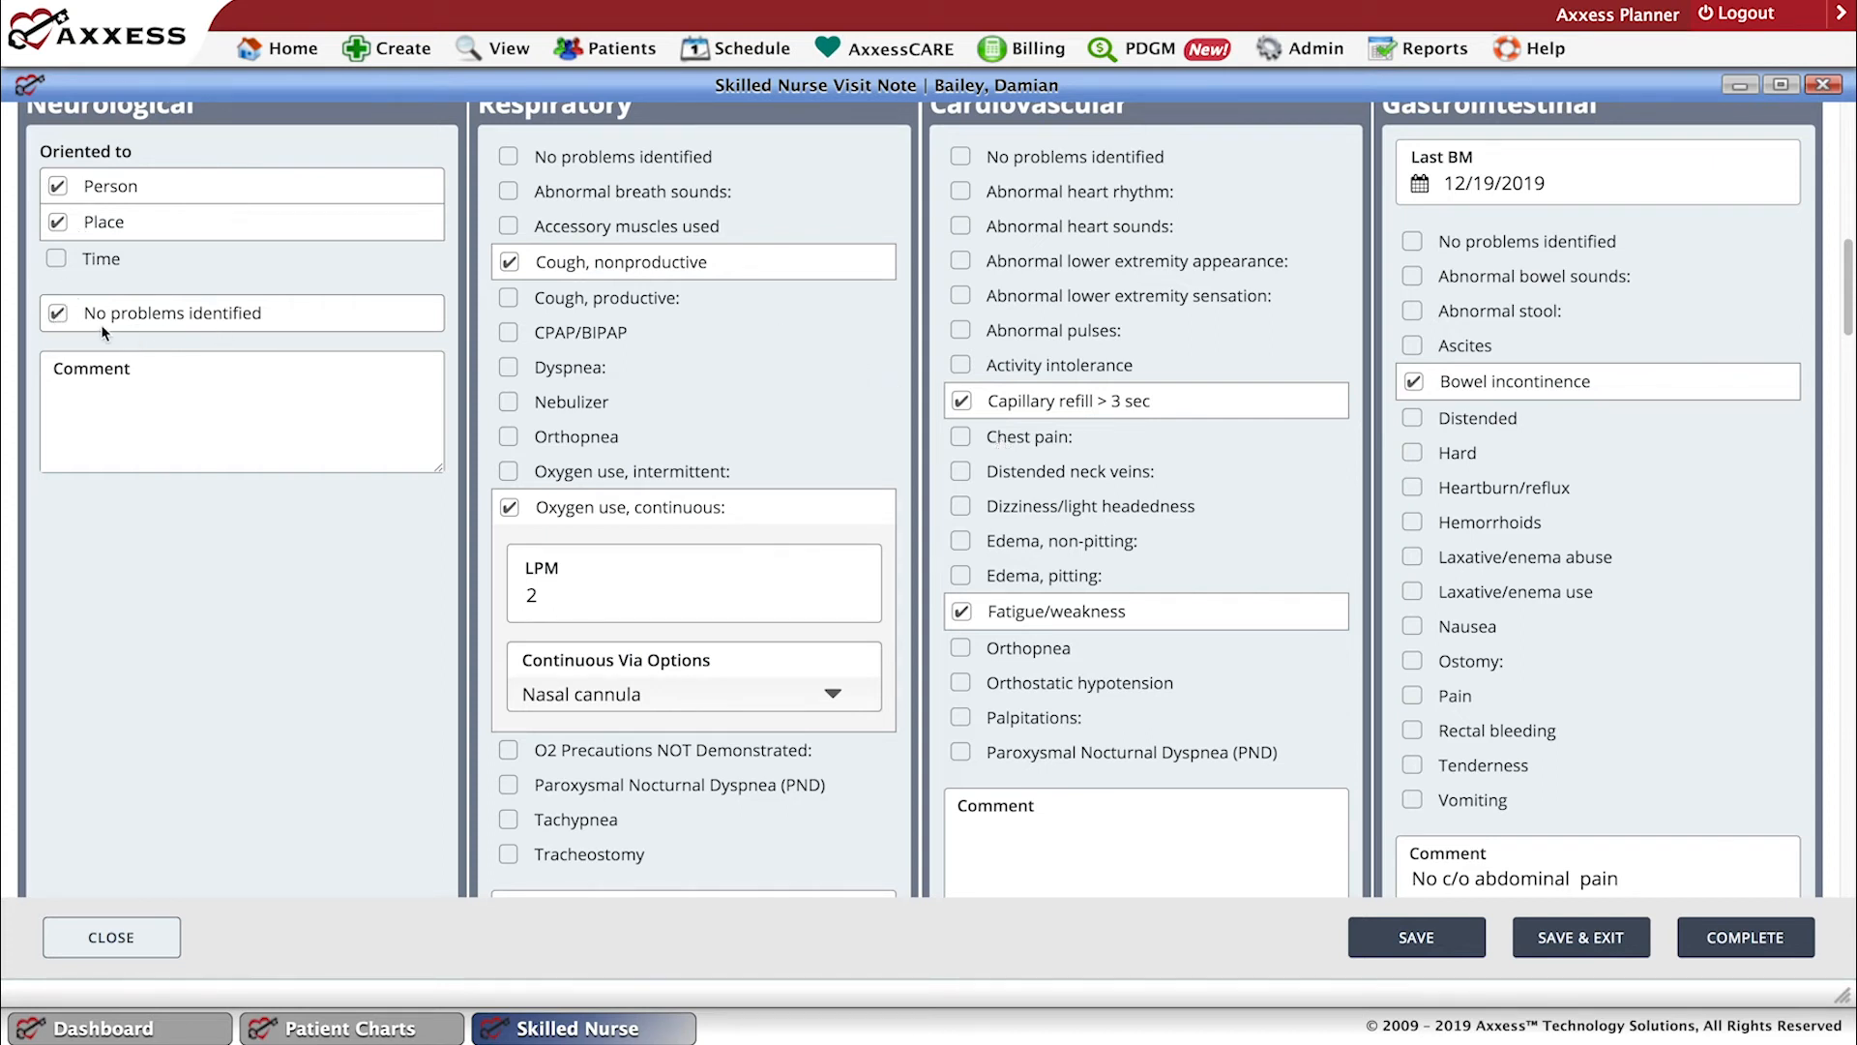
left_click(59, 314)
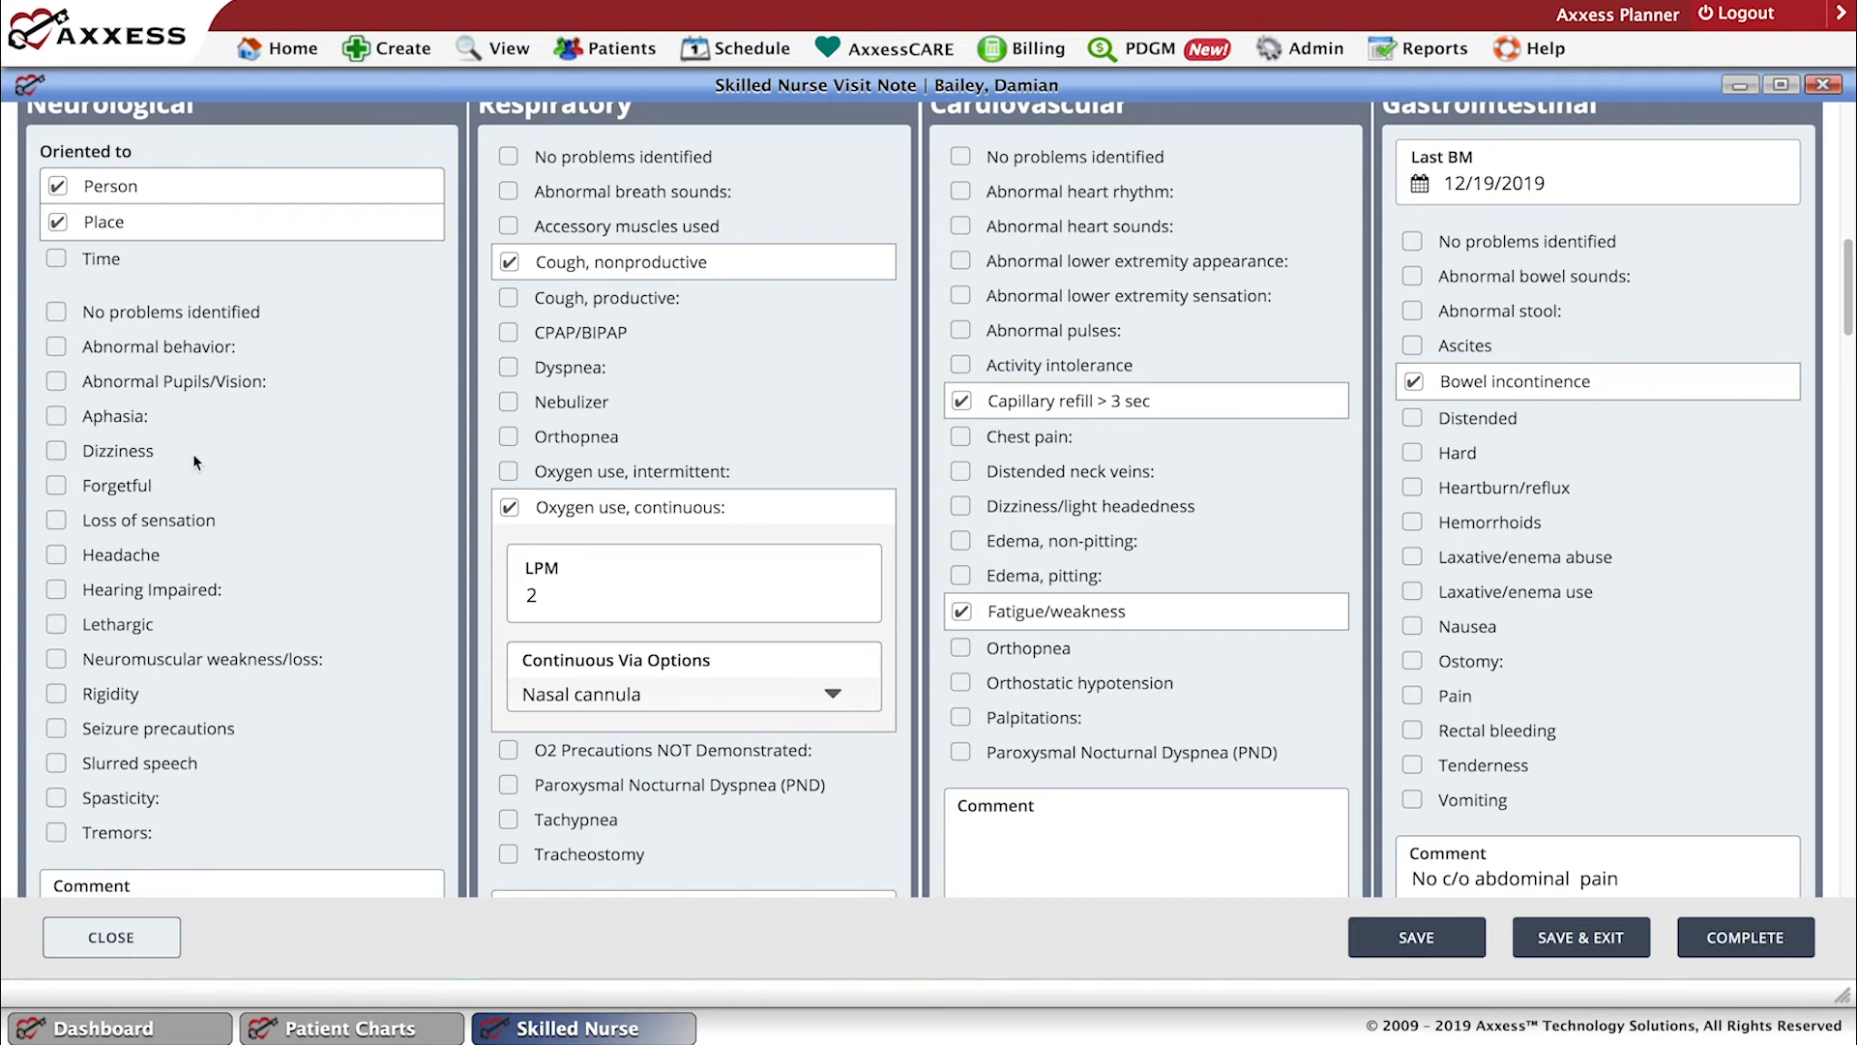
left_click(60, 315)
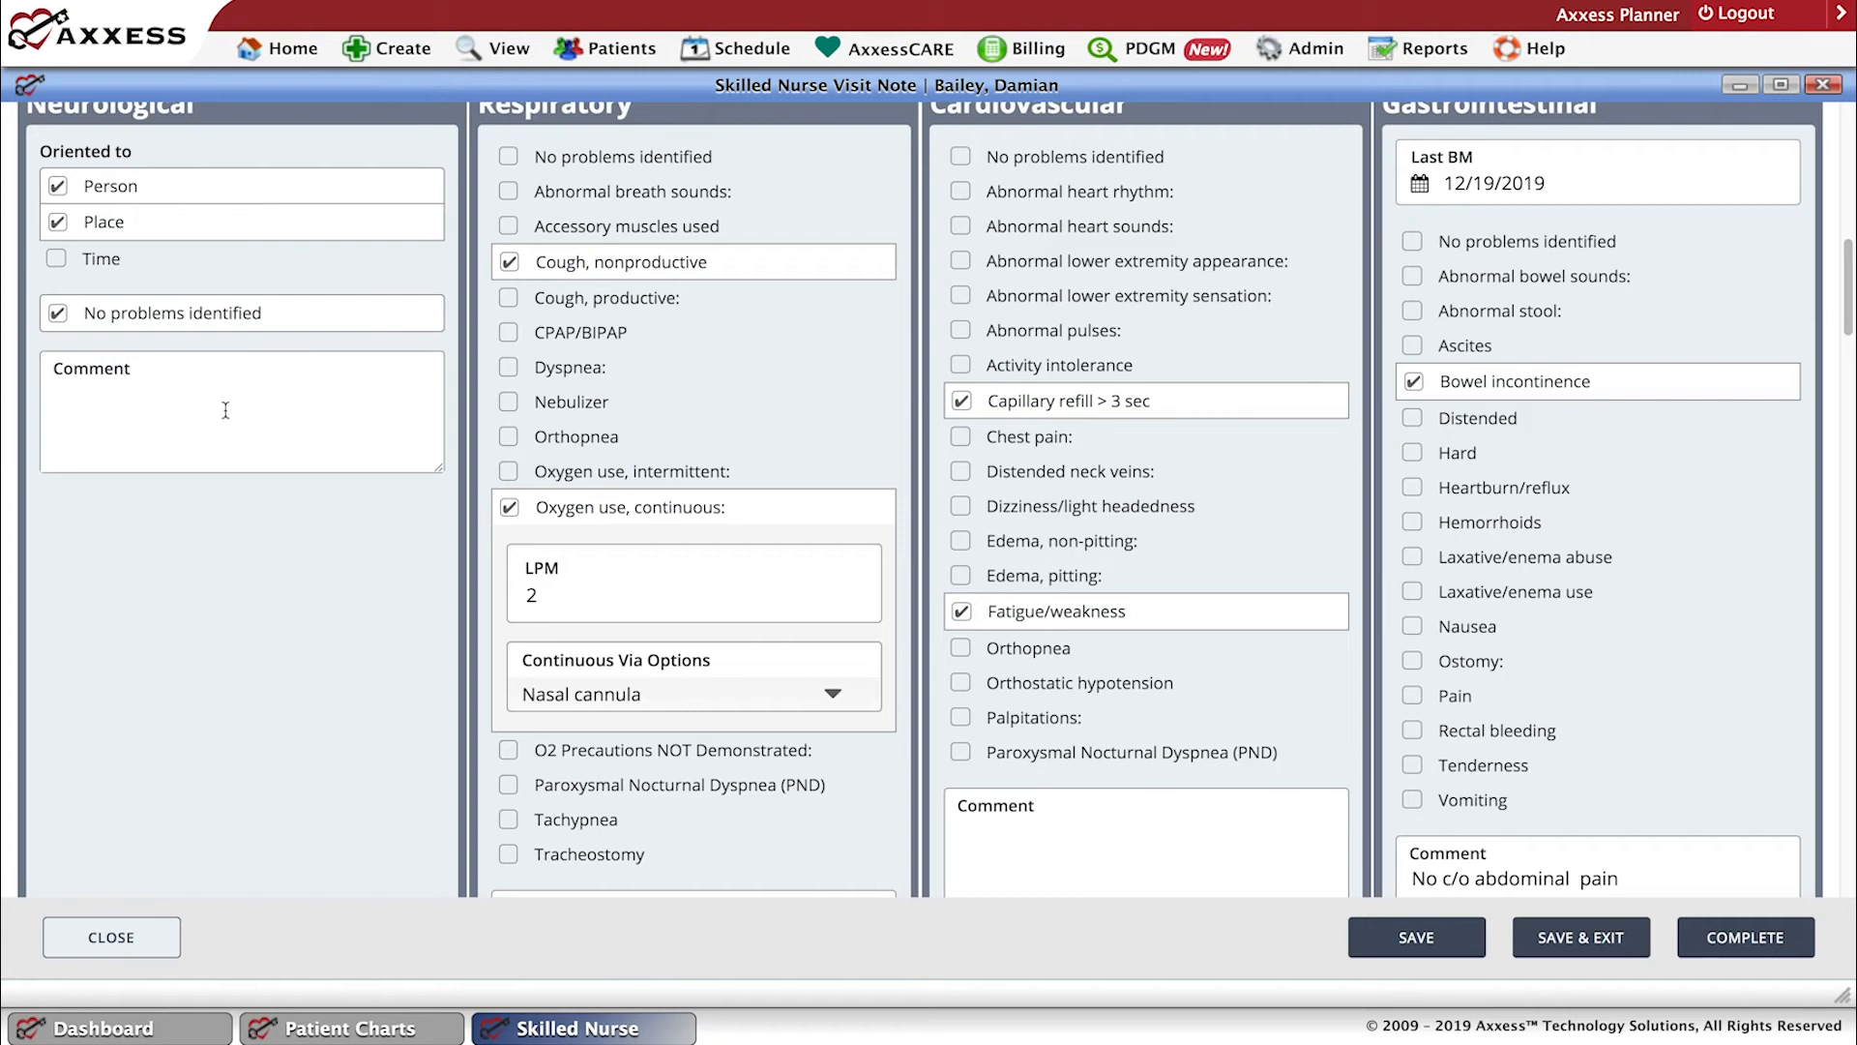
left_click(59, 317)
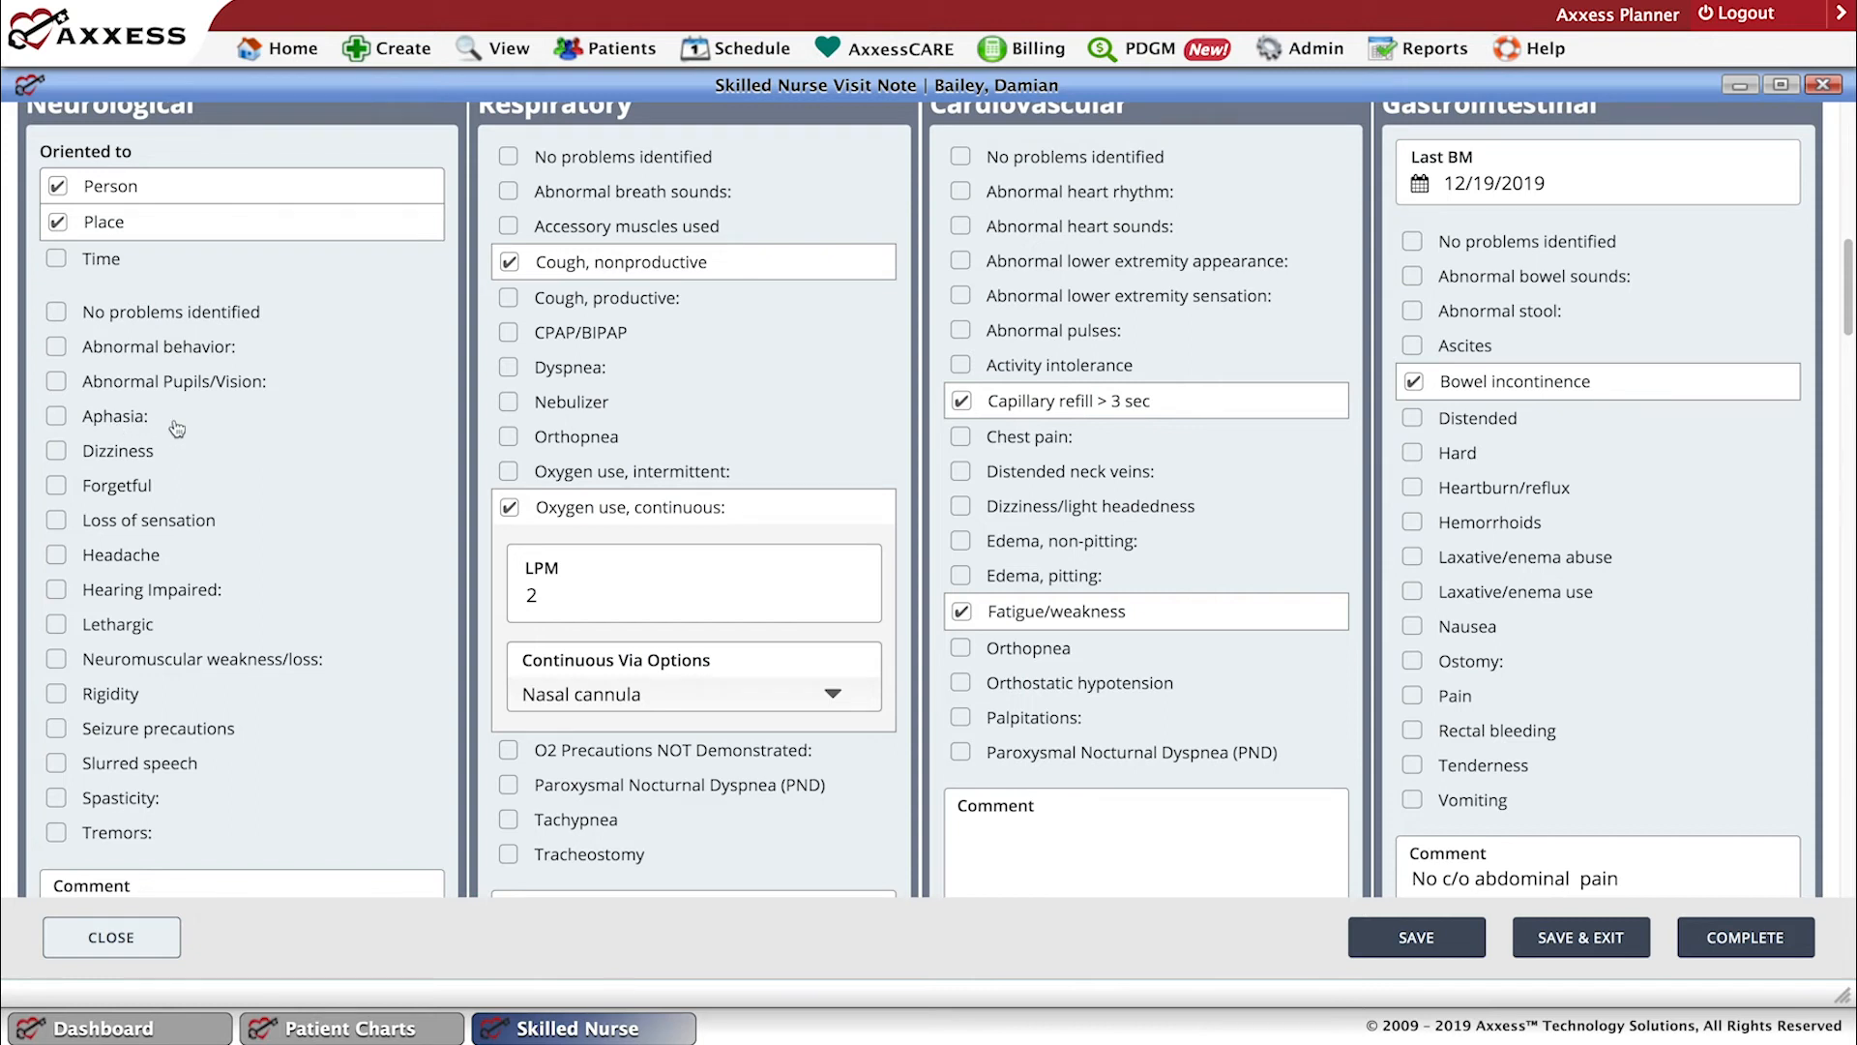
Mark Aphasia in the Neurological section, select Receptive and Expressive as its types, and remove Receptive.
left_click(57, 419)
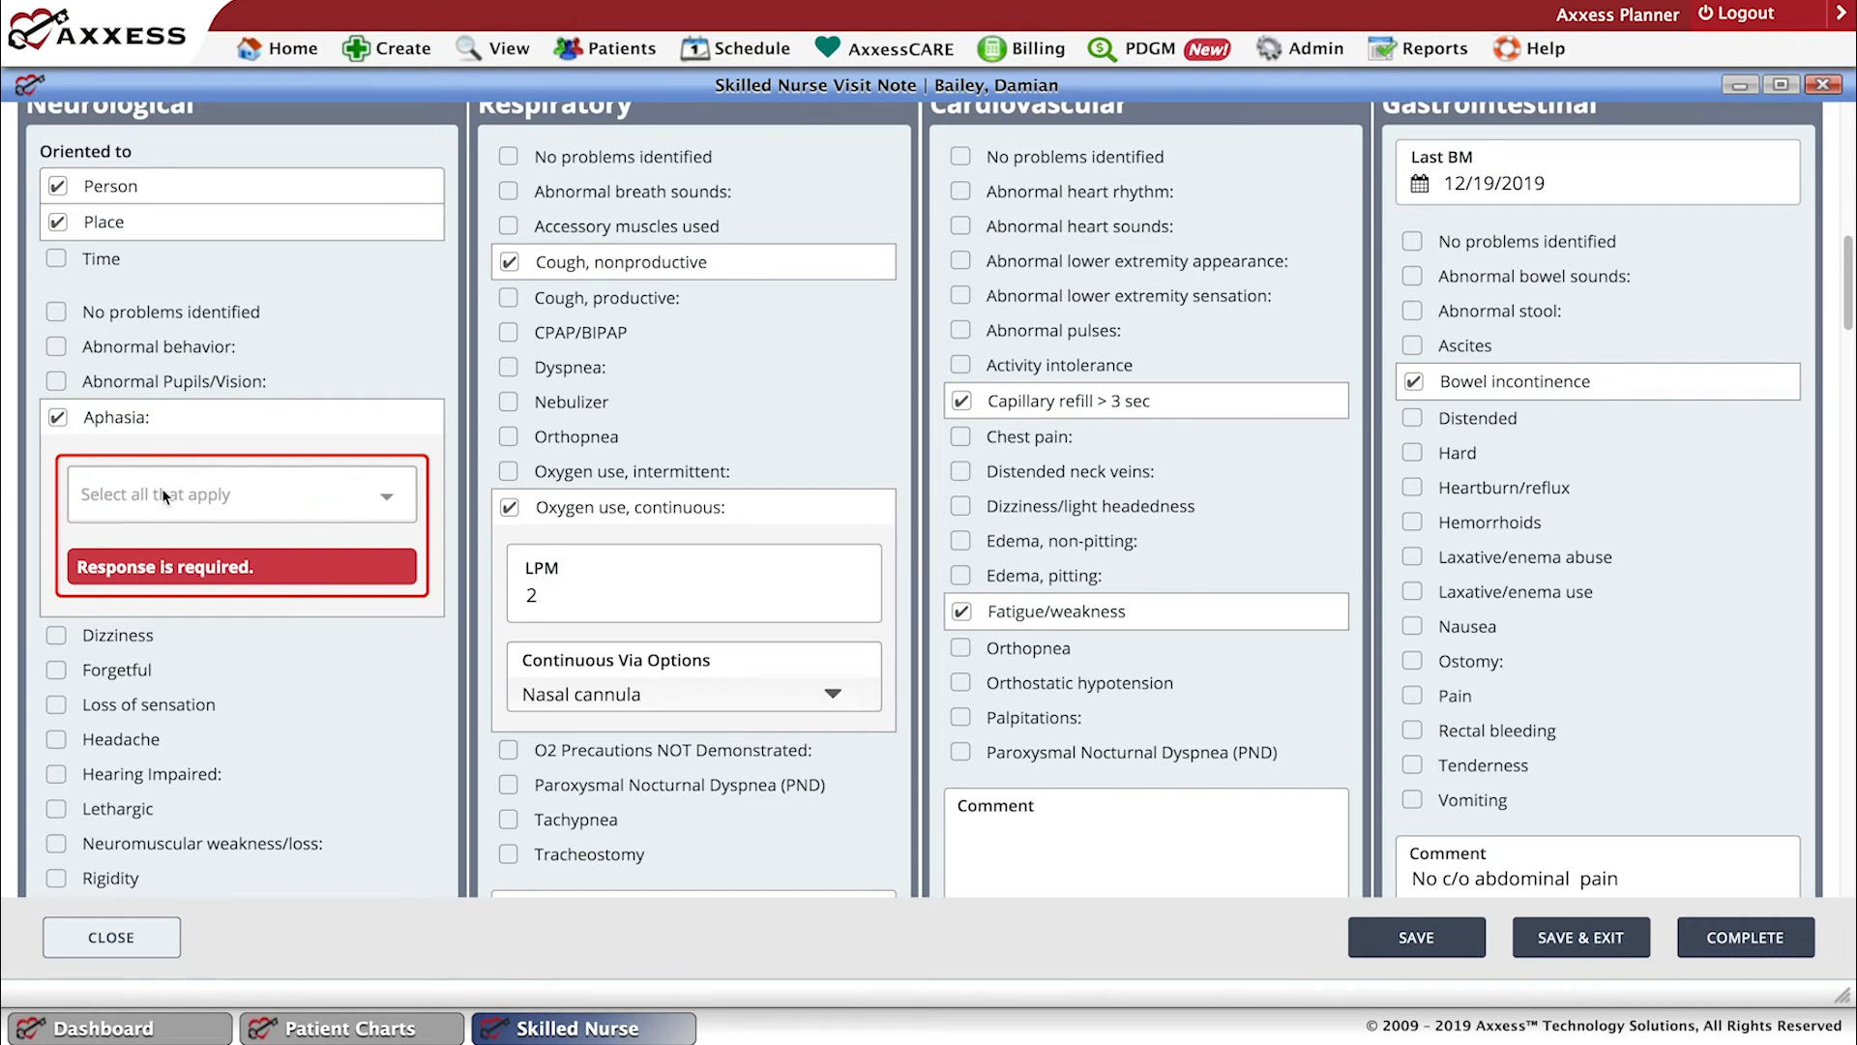
left_click(386, 494)
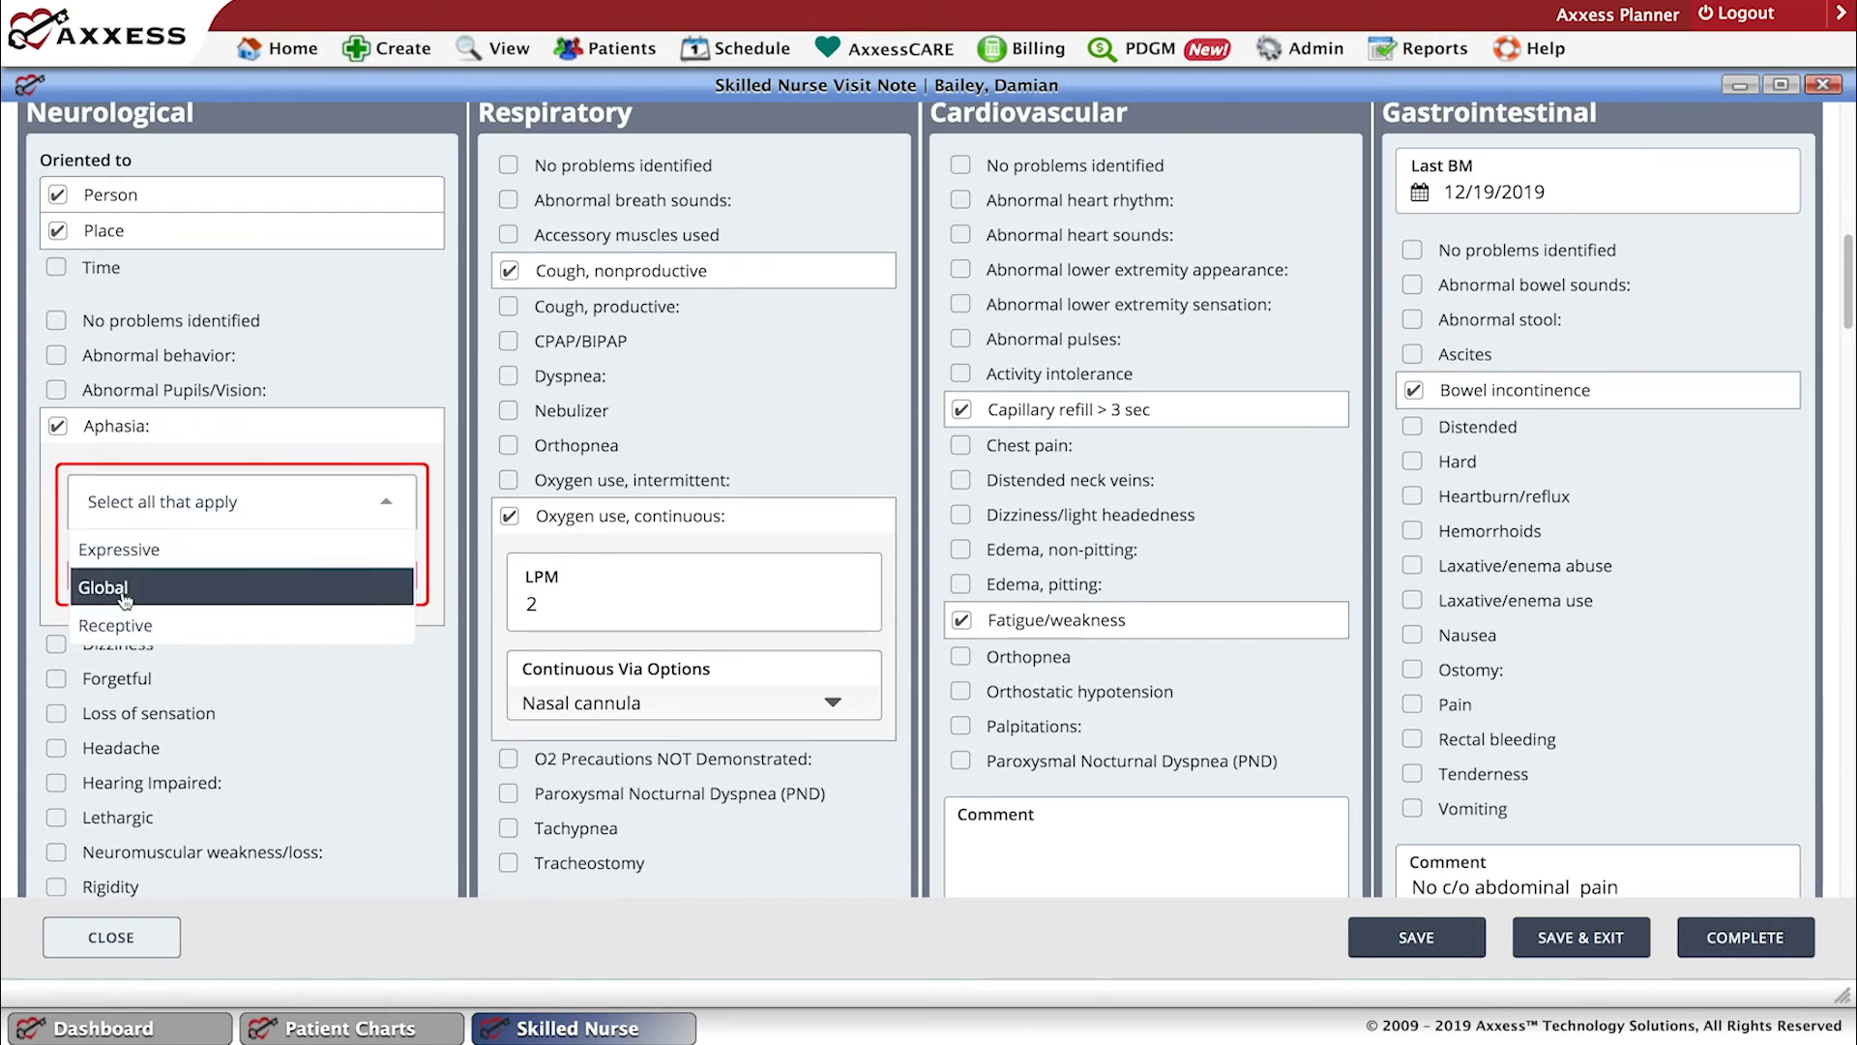
left_click(135, 627)
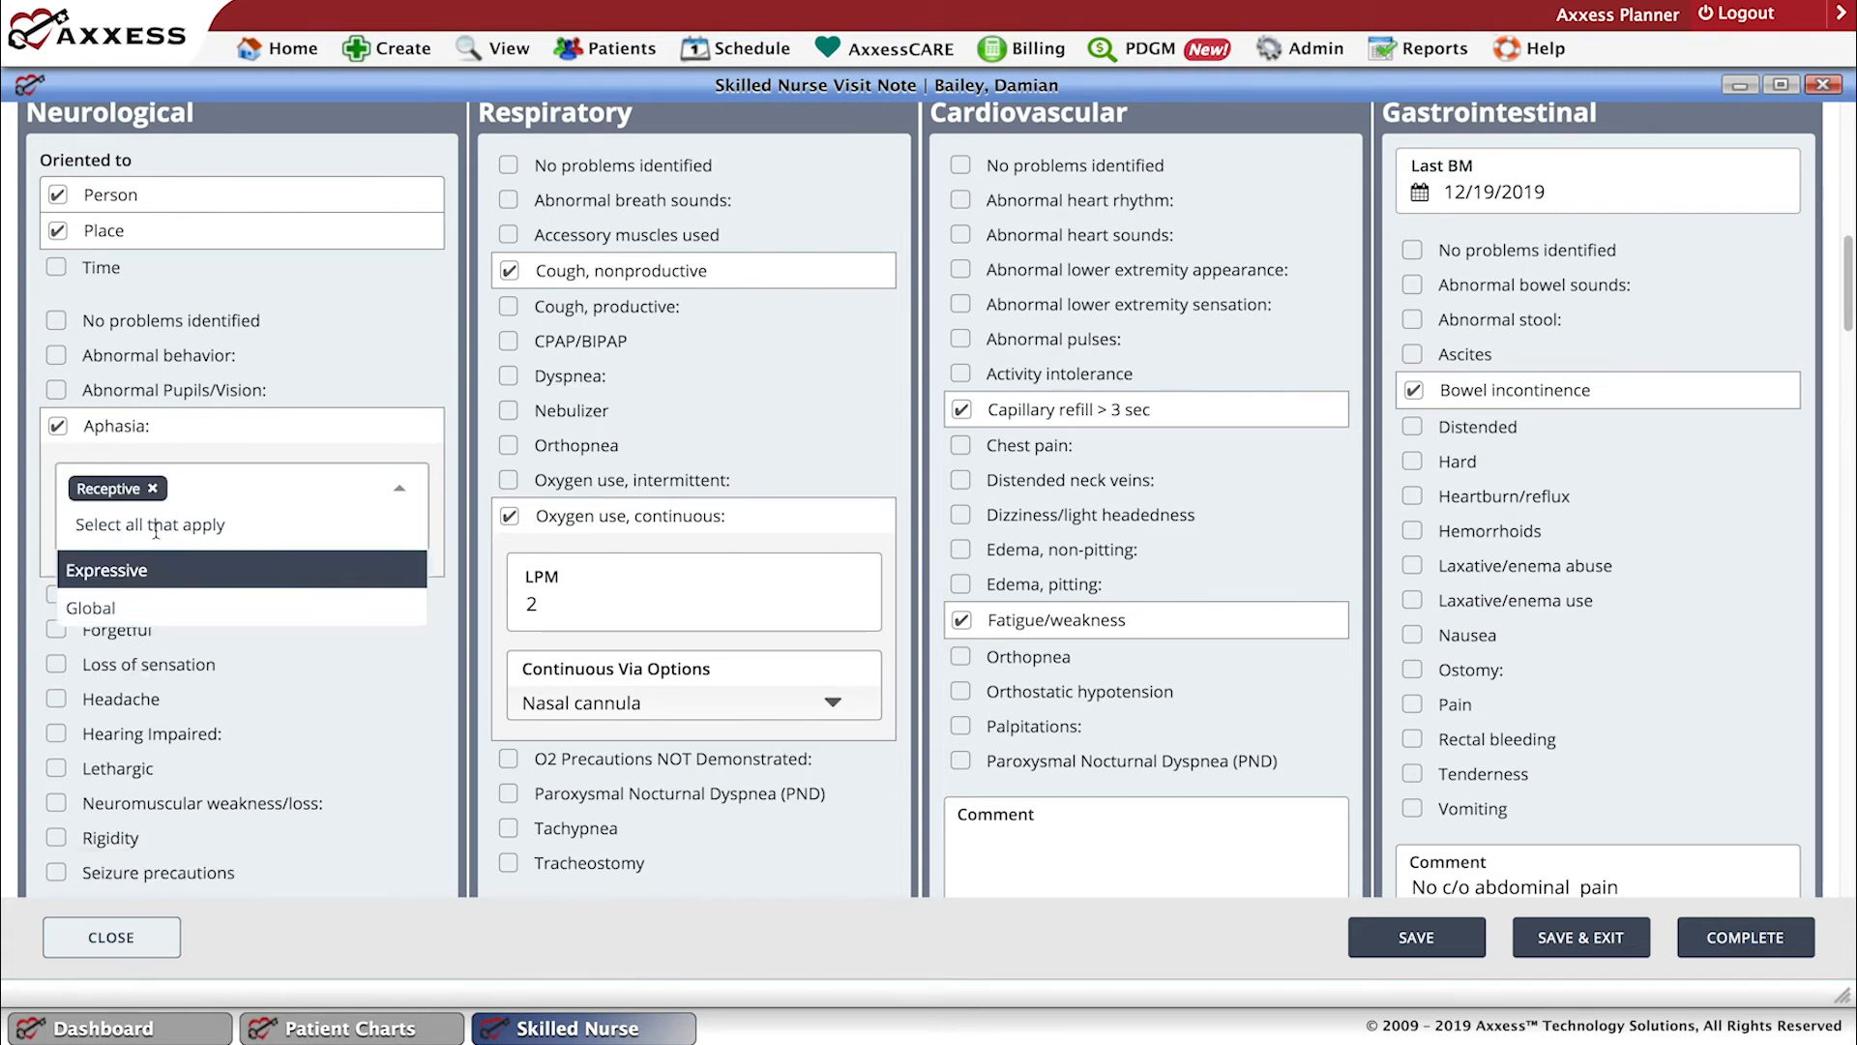
left_click(116, 576)
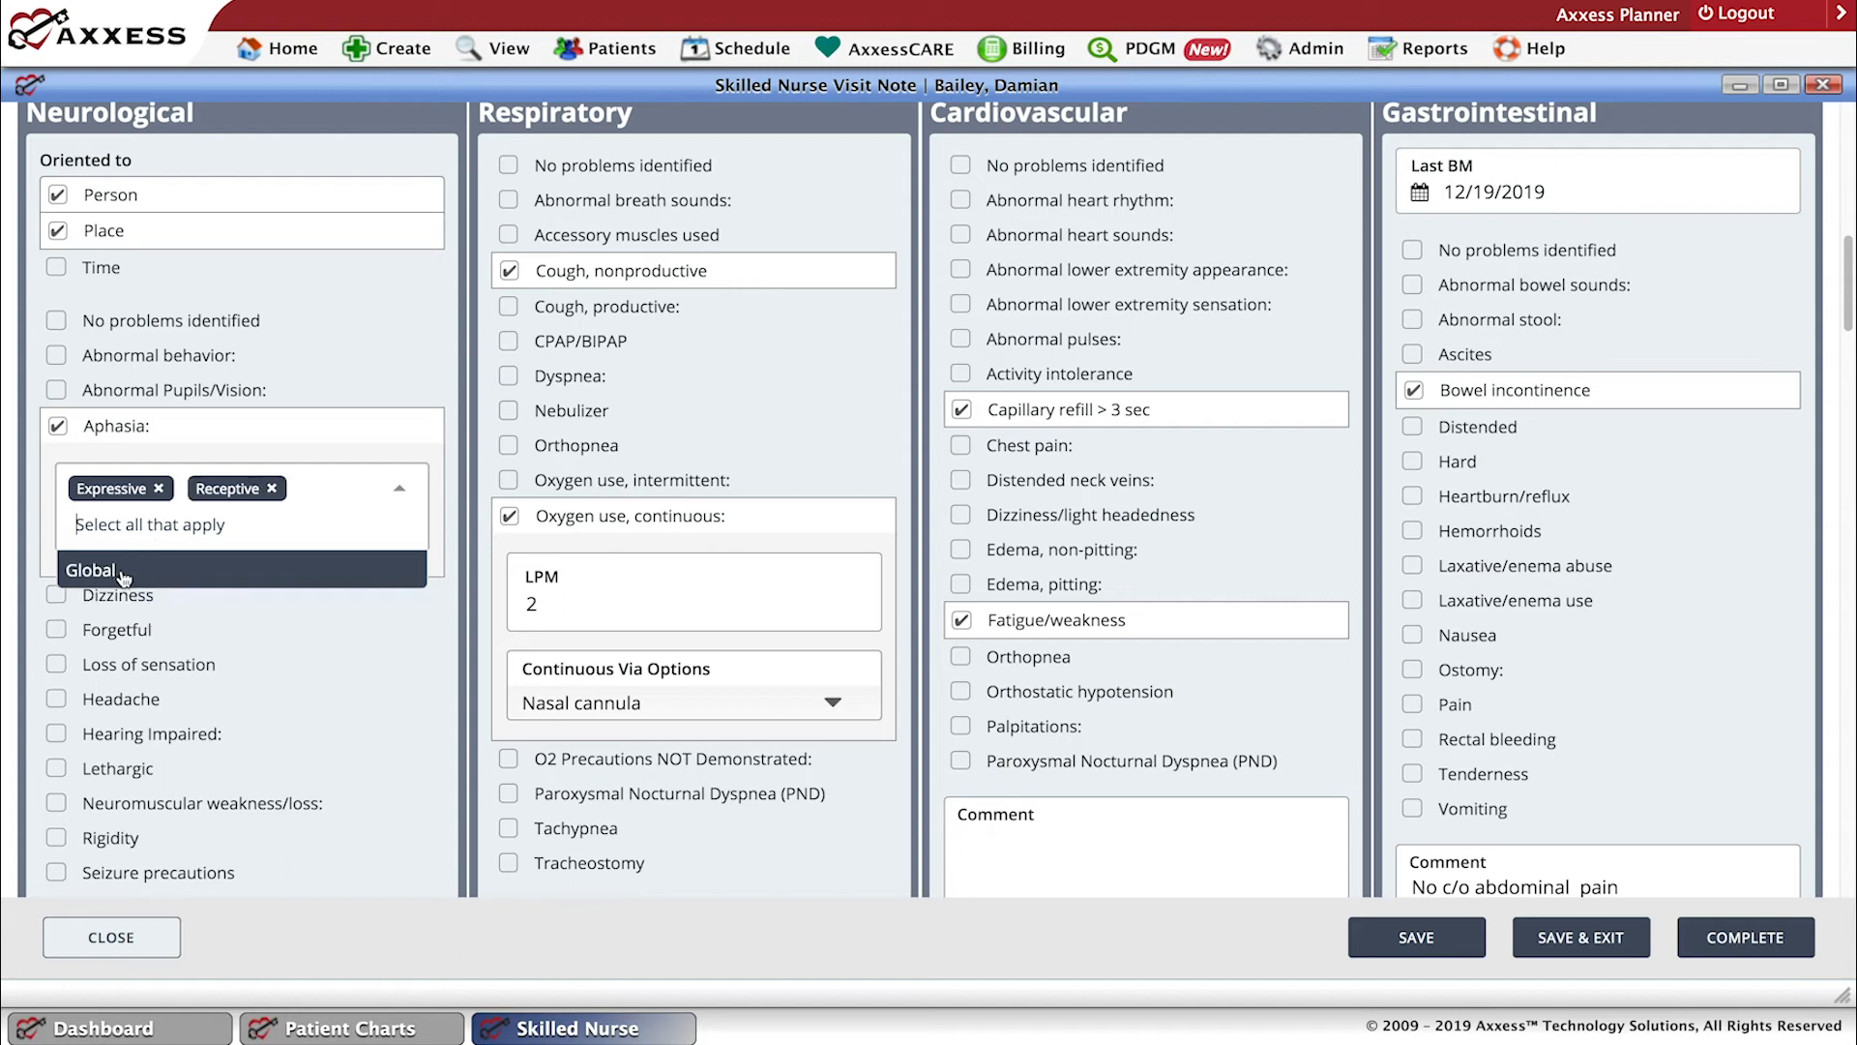
left_click(272, 489)
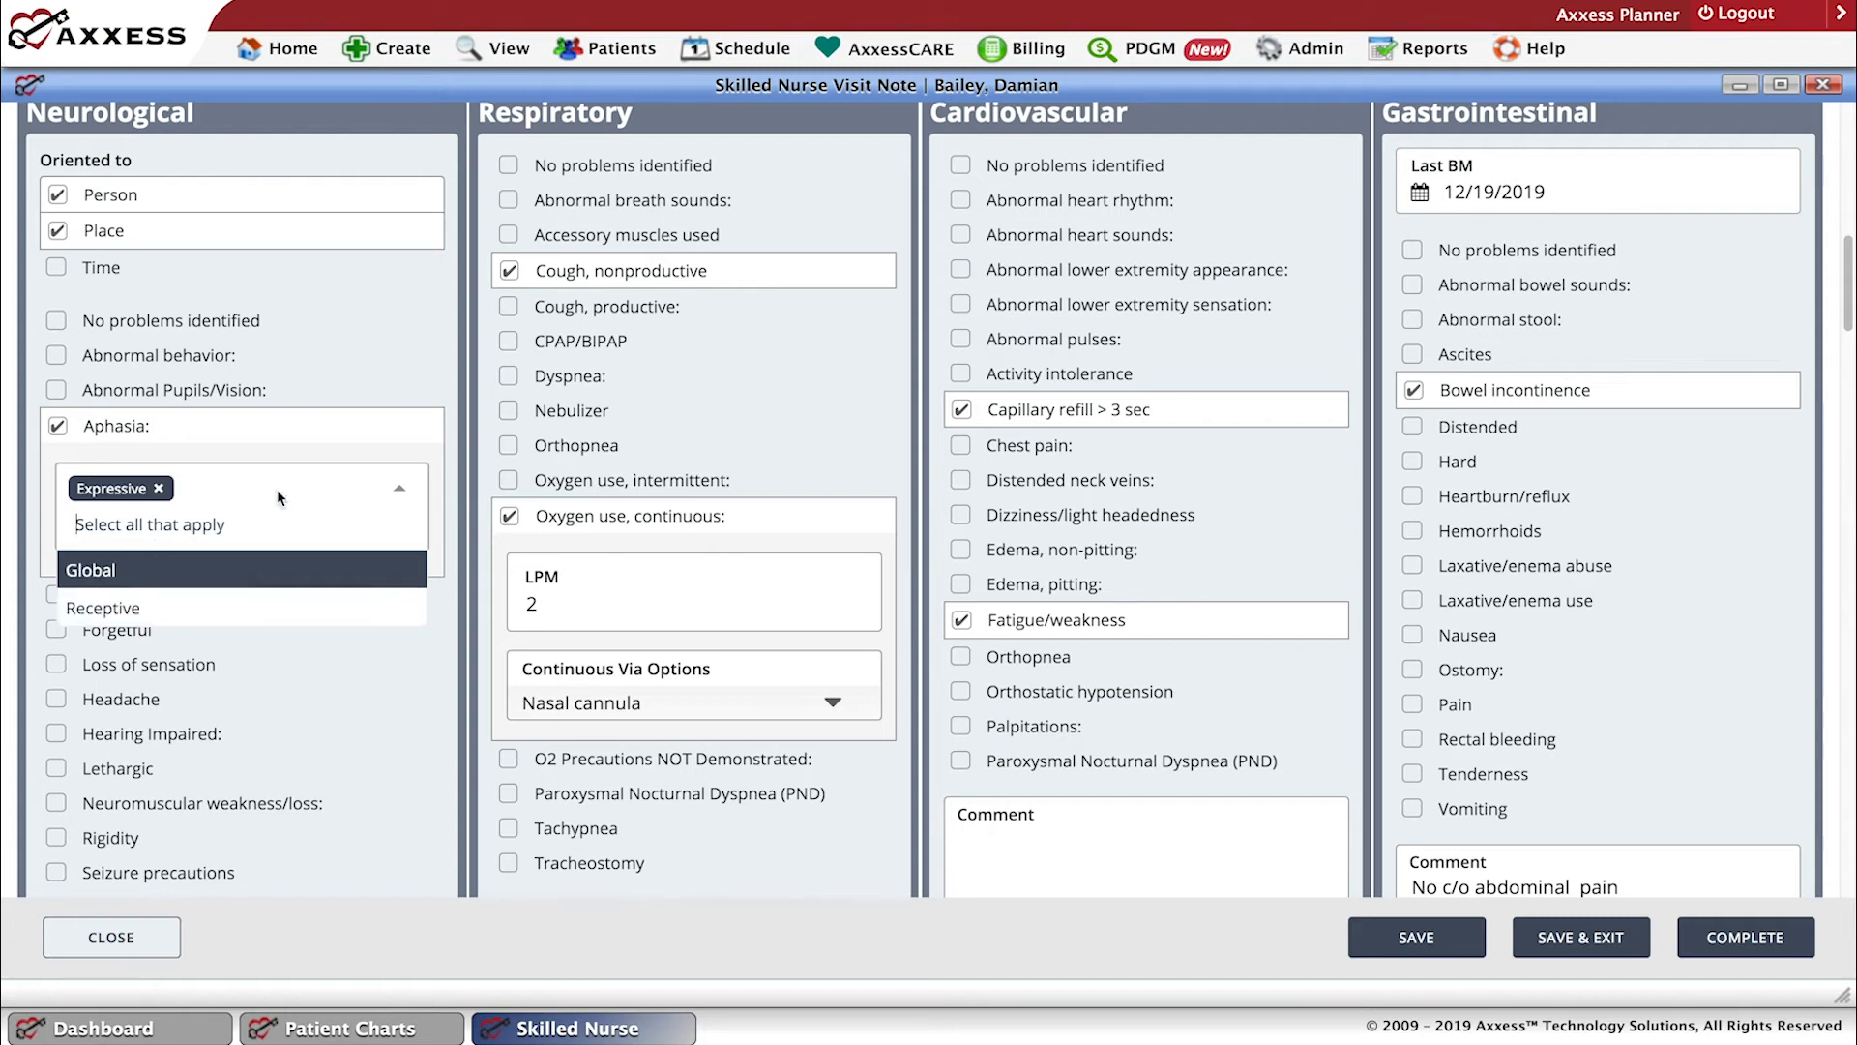
Mark and unmark Abnormal Pupils/Vision in the Neurological section, and clear the Aphasia finding.
left_click(342, 397)
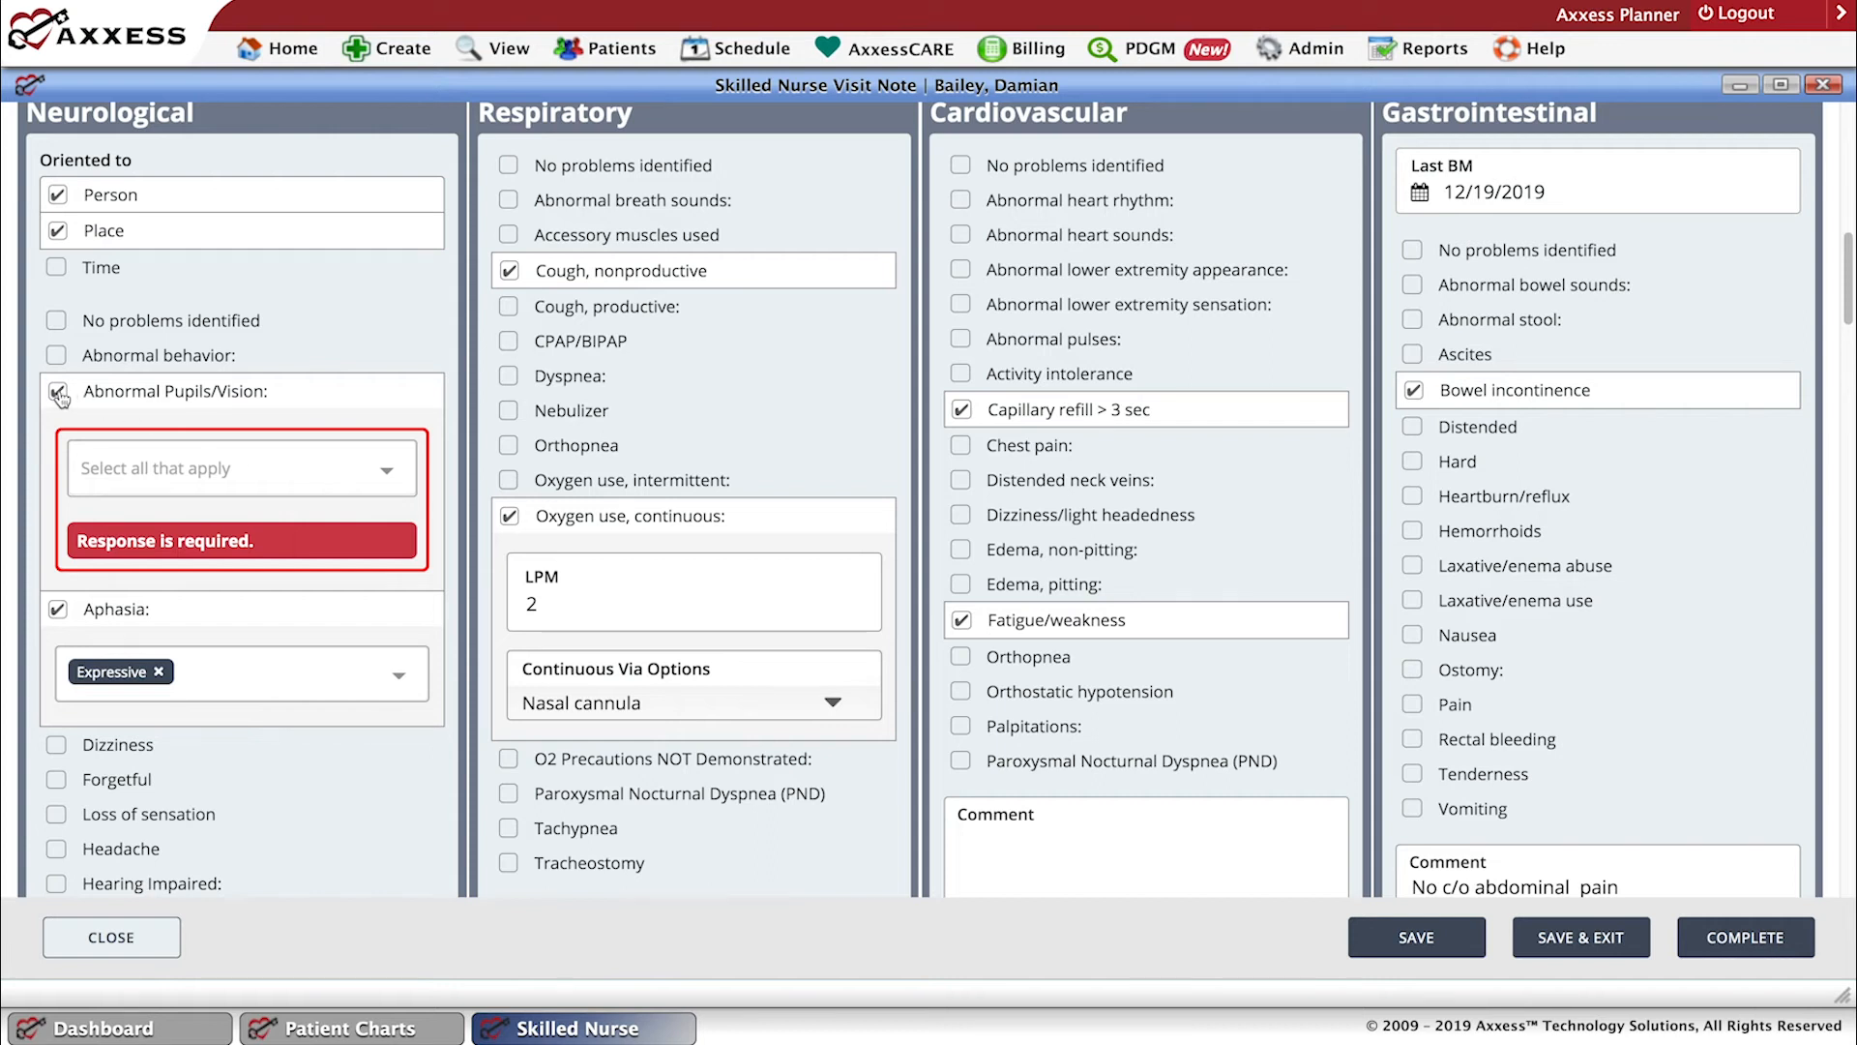
left_click(99, 397)
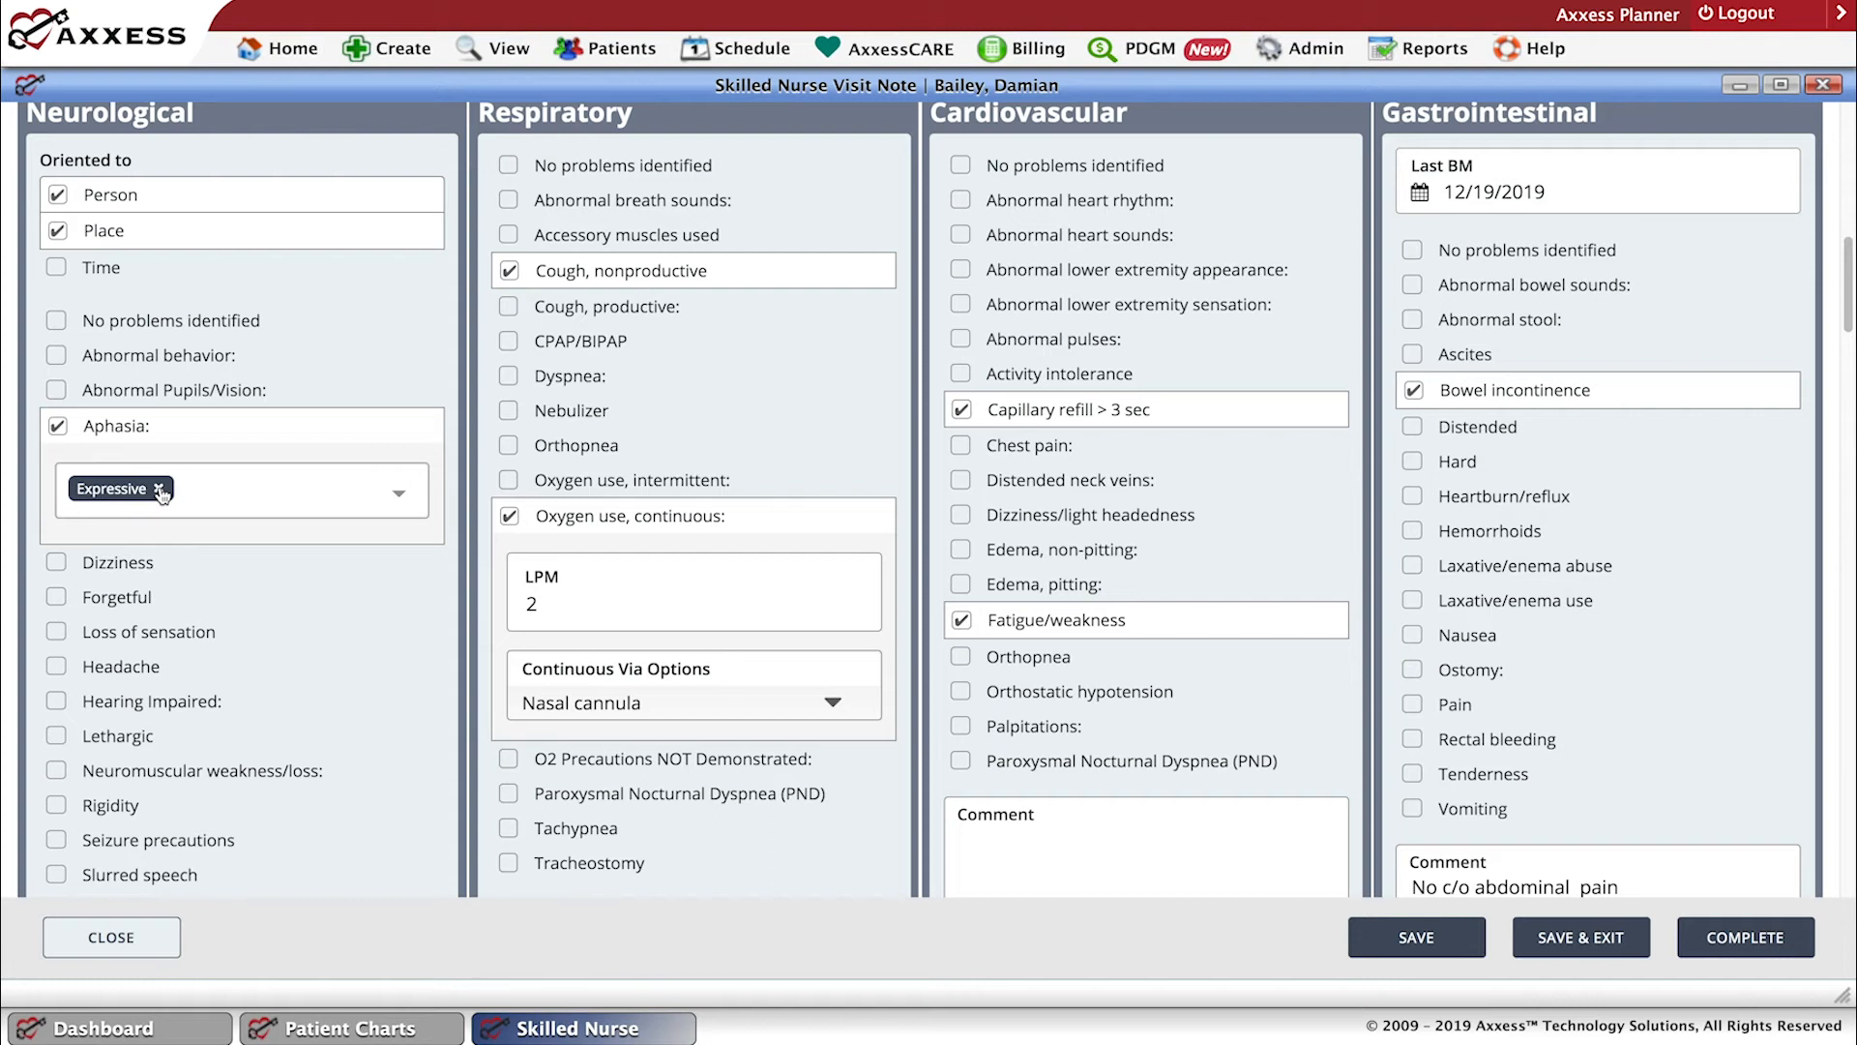
left_click(58, 428)
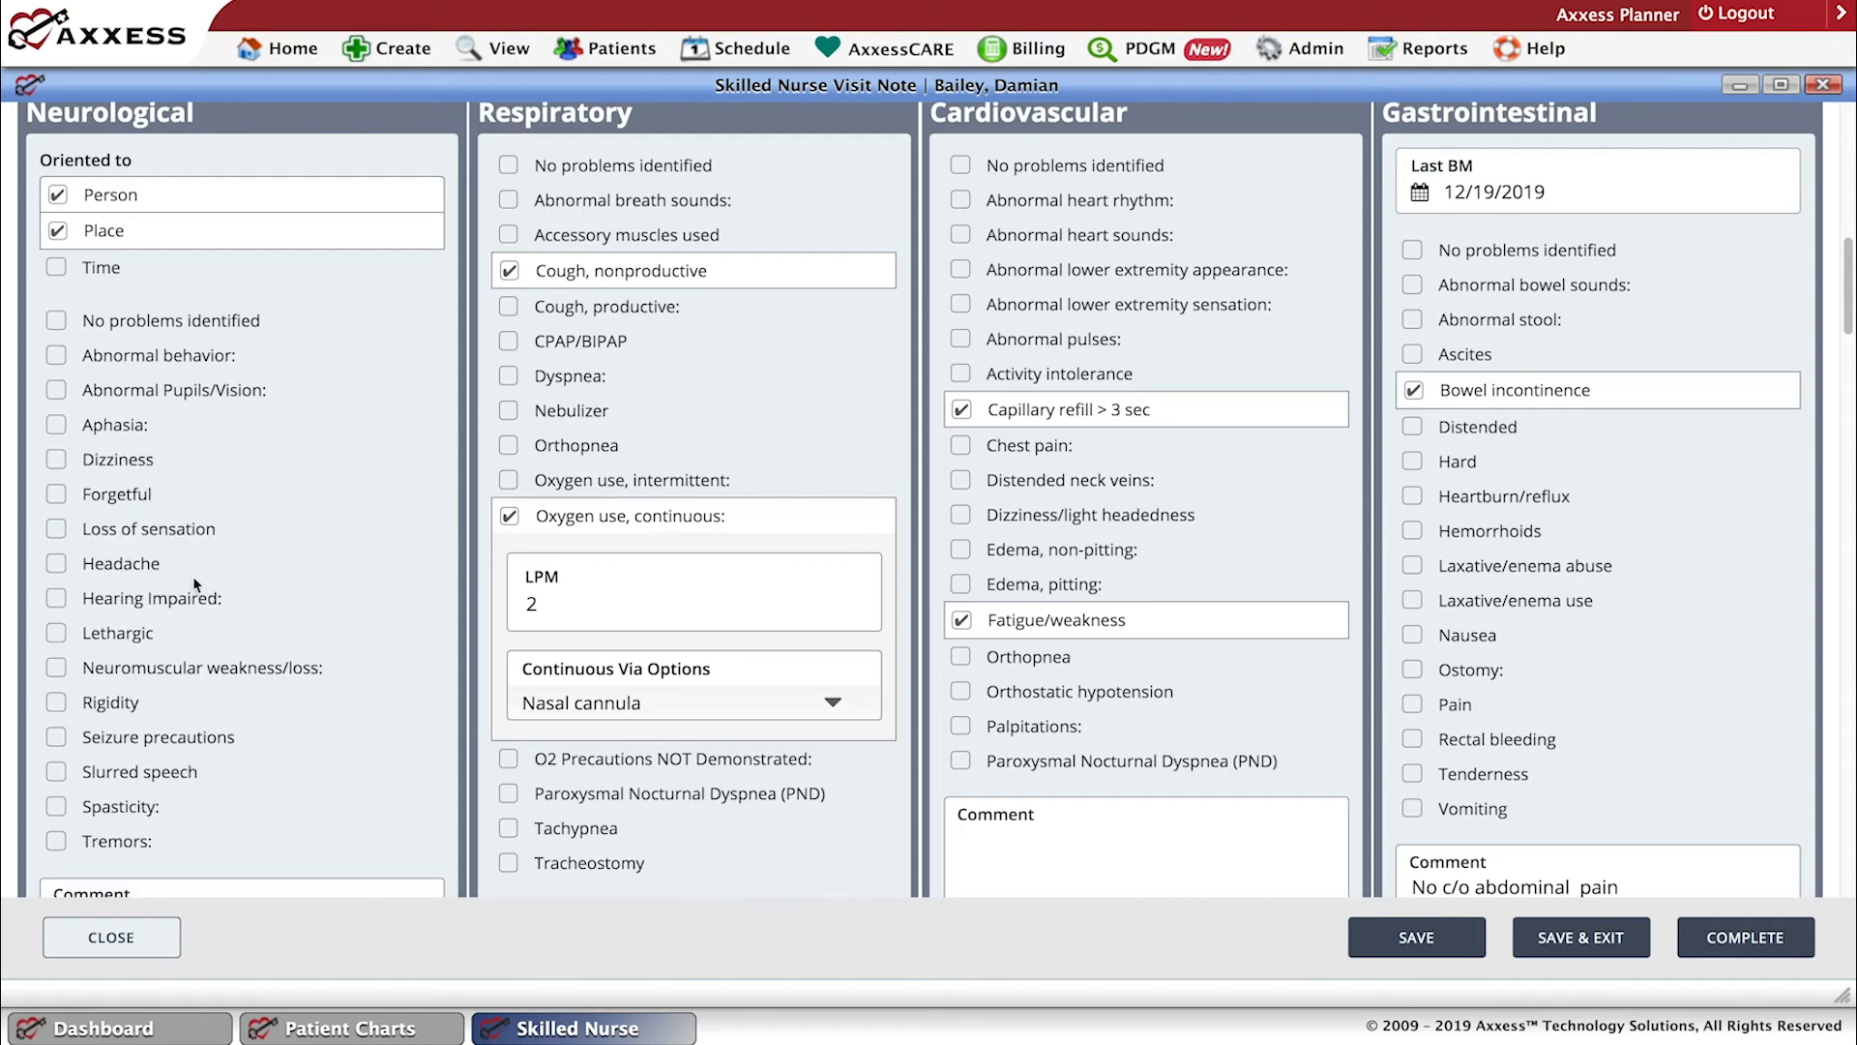
scroll(198, 595, "up", 3)
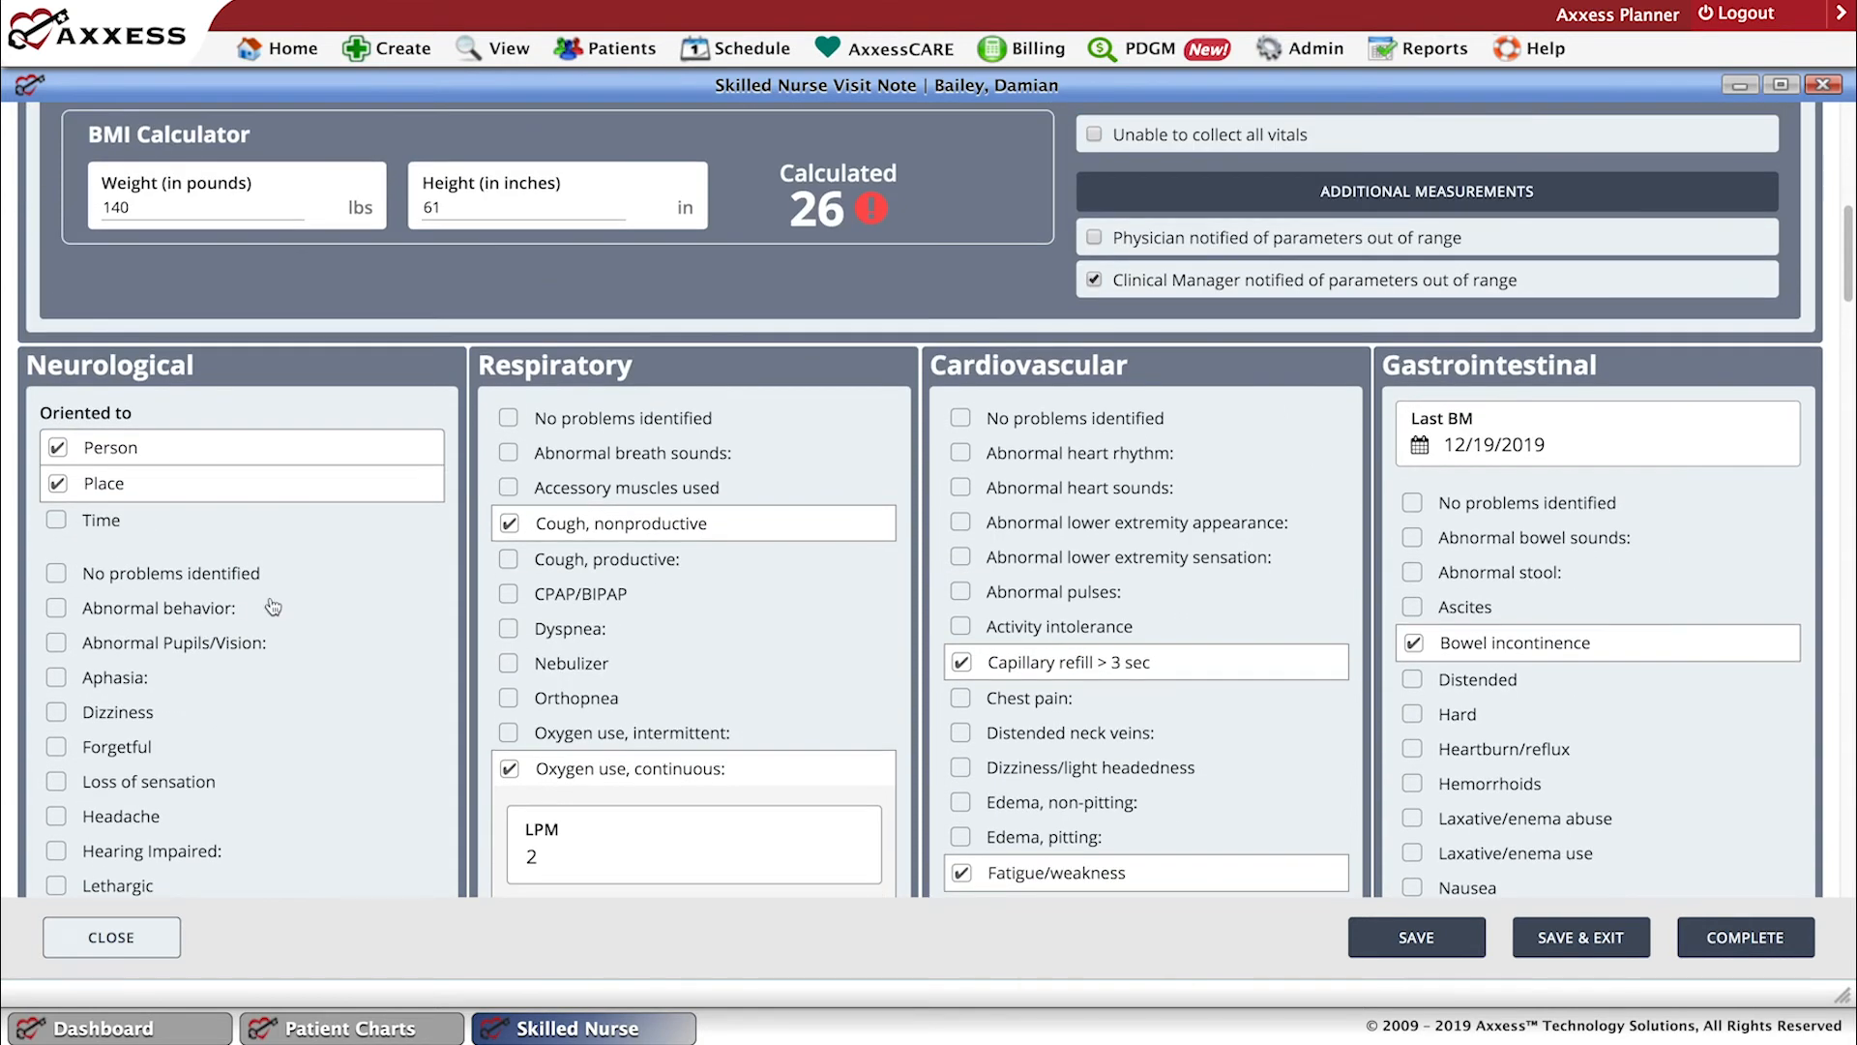
Enter Aphasia as the comment in the Neurological section.
scroll(319, 604, "down", 2)
scroll(319, 605, "down", 3)
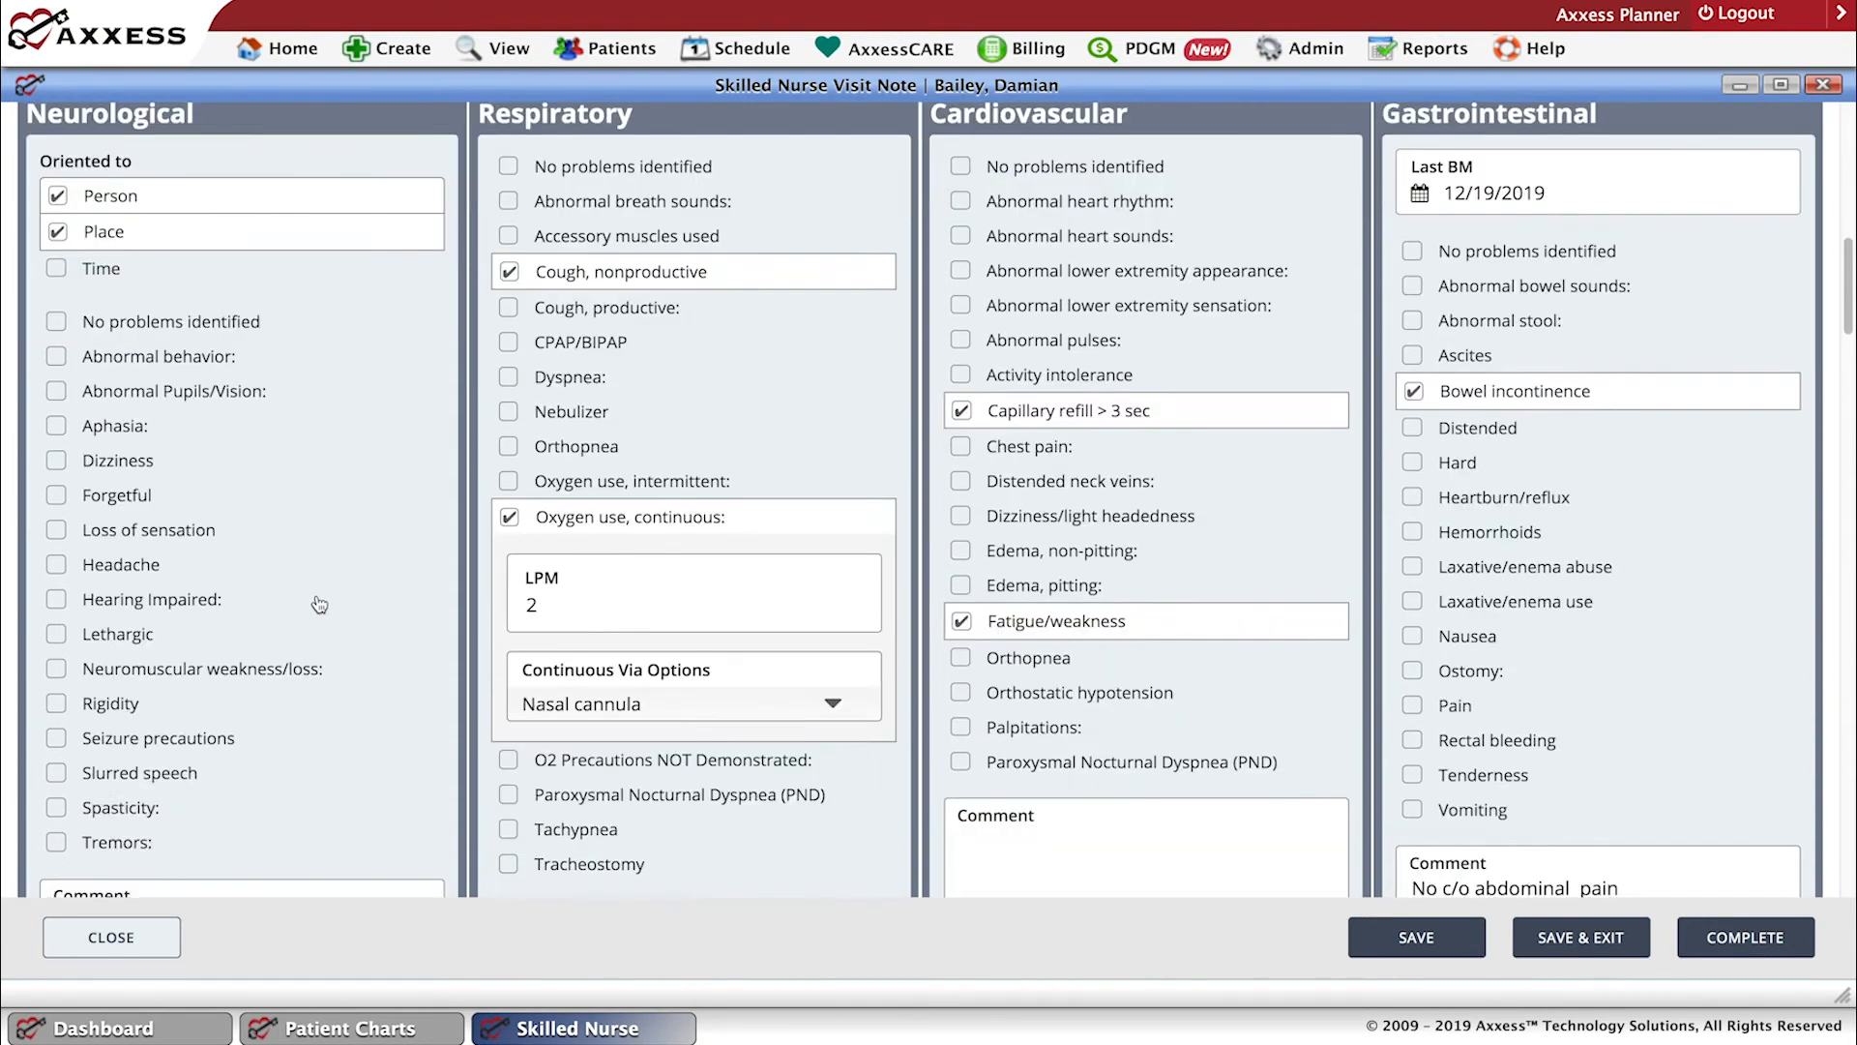
scroll(319, 605, "down", 1)
left_click(243, 795)
type("Aphasia")
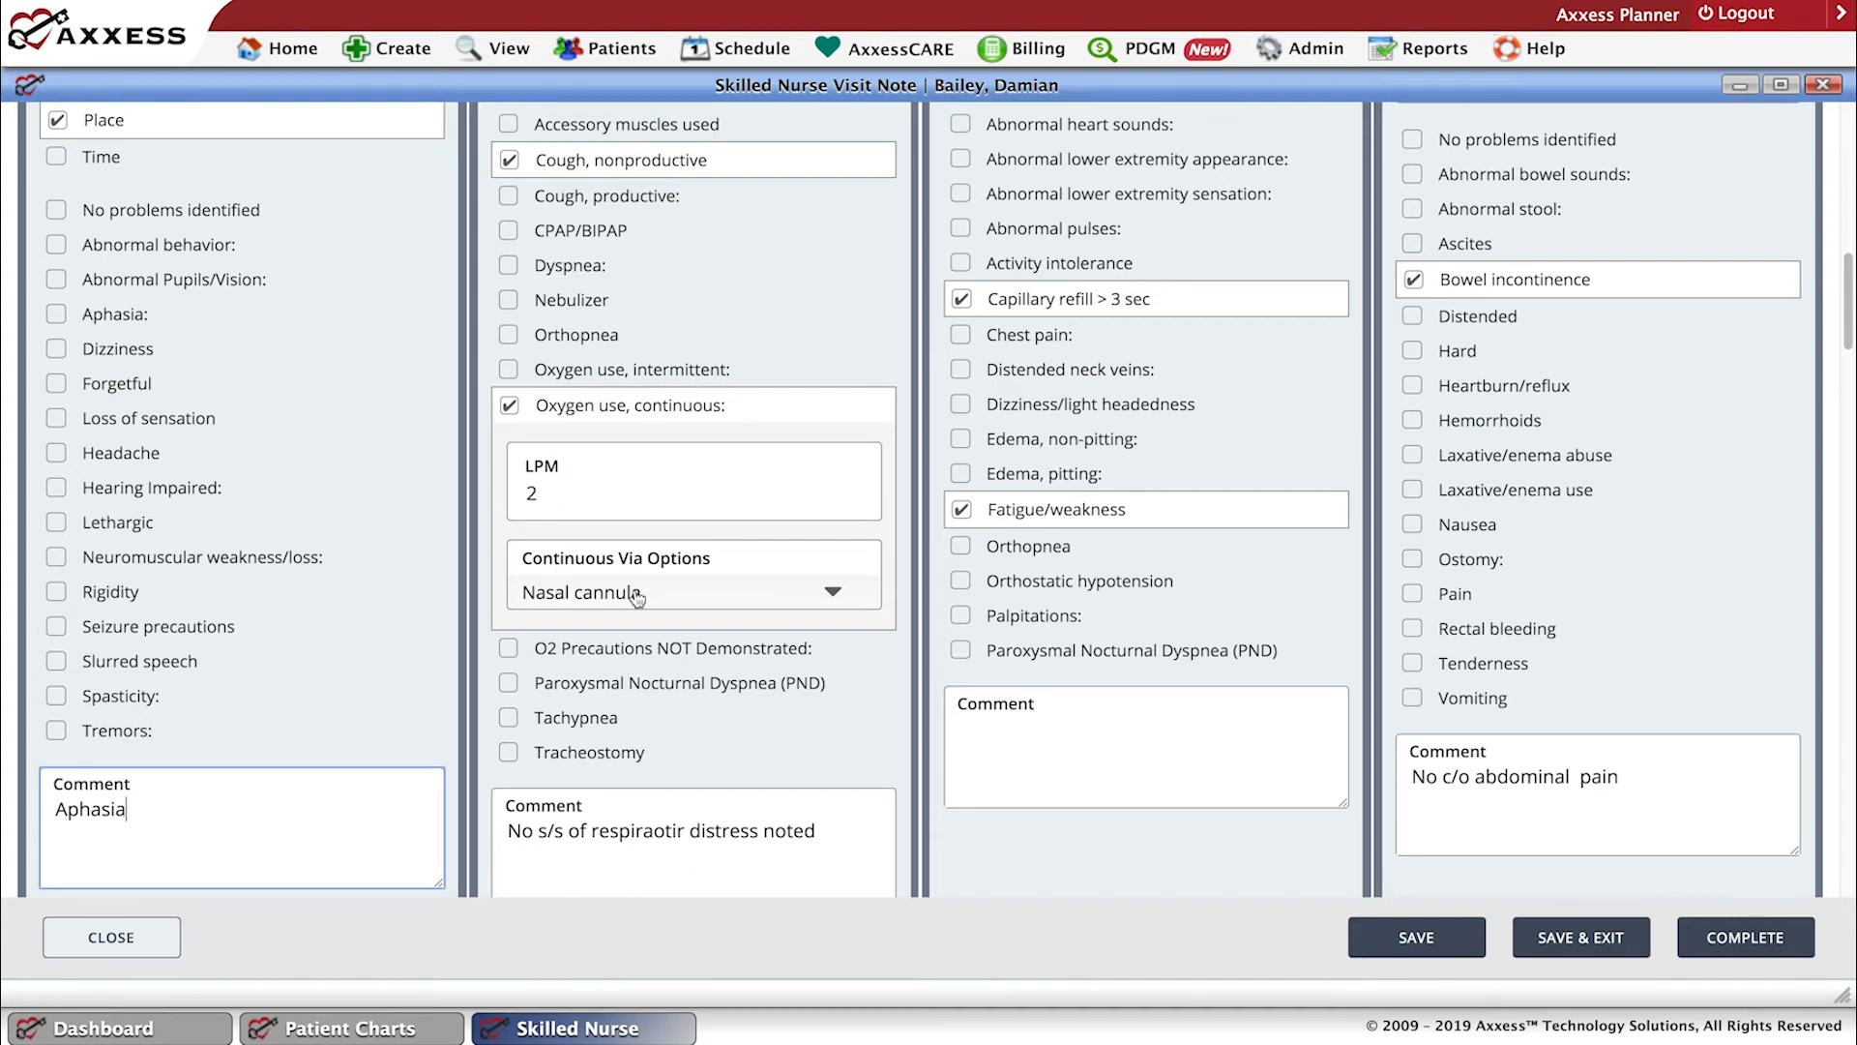
In the Respiratory section, mark and unmark intermittent oxygen use, and change the comment to "No s/s of resp distress noted".
left_click(510, 373)
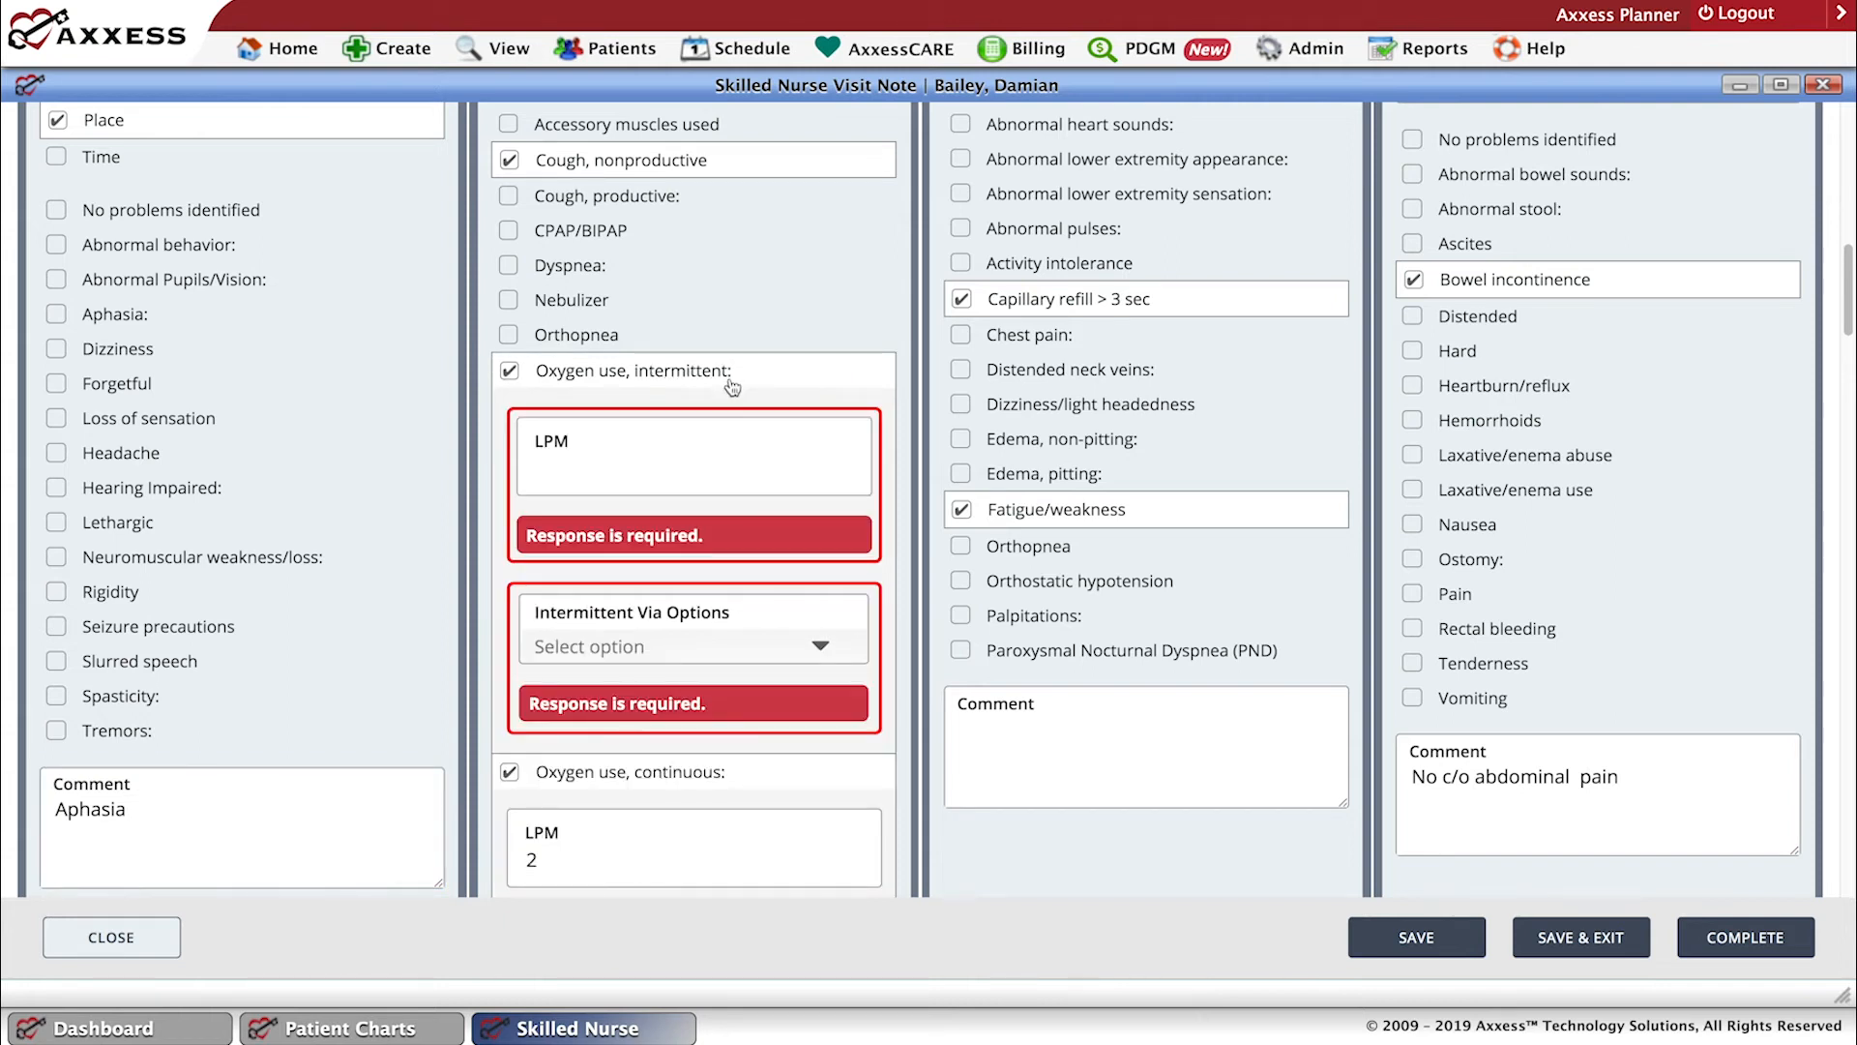
left_click(530, 383)
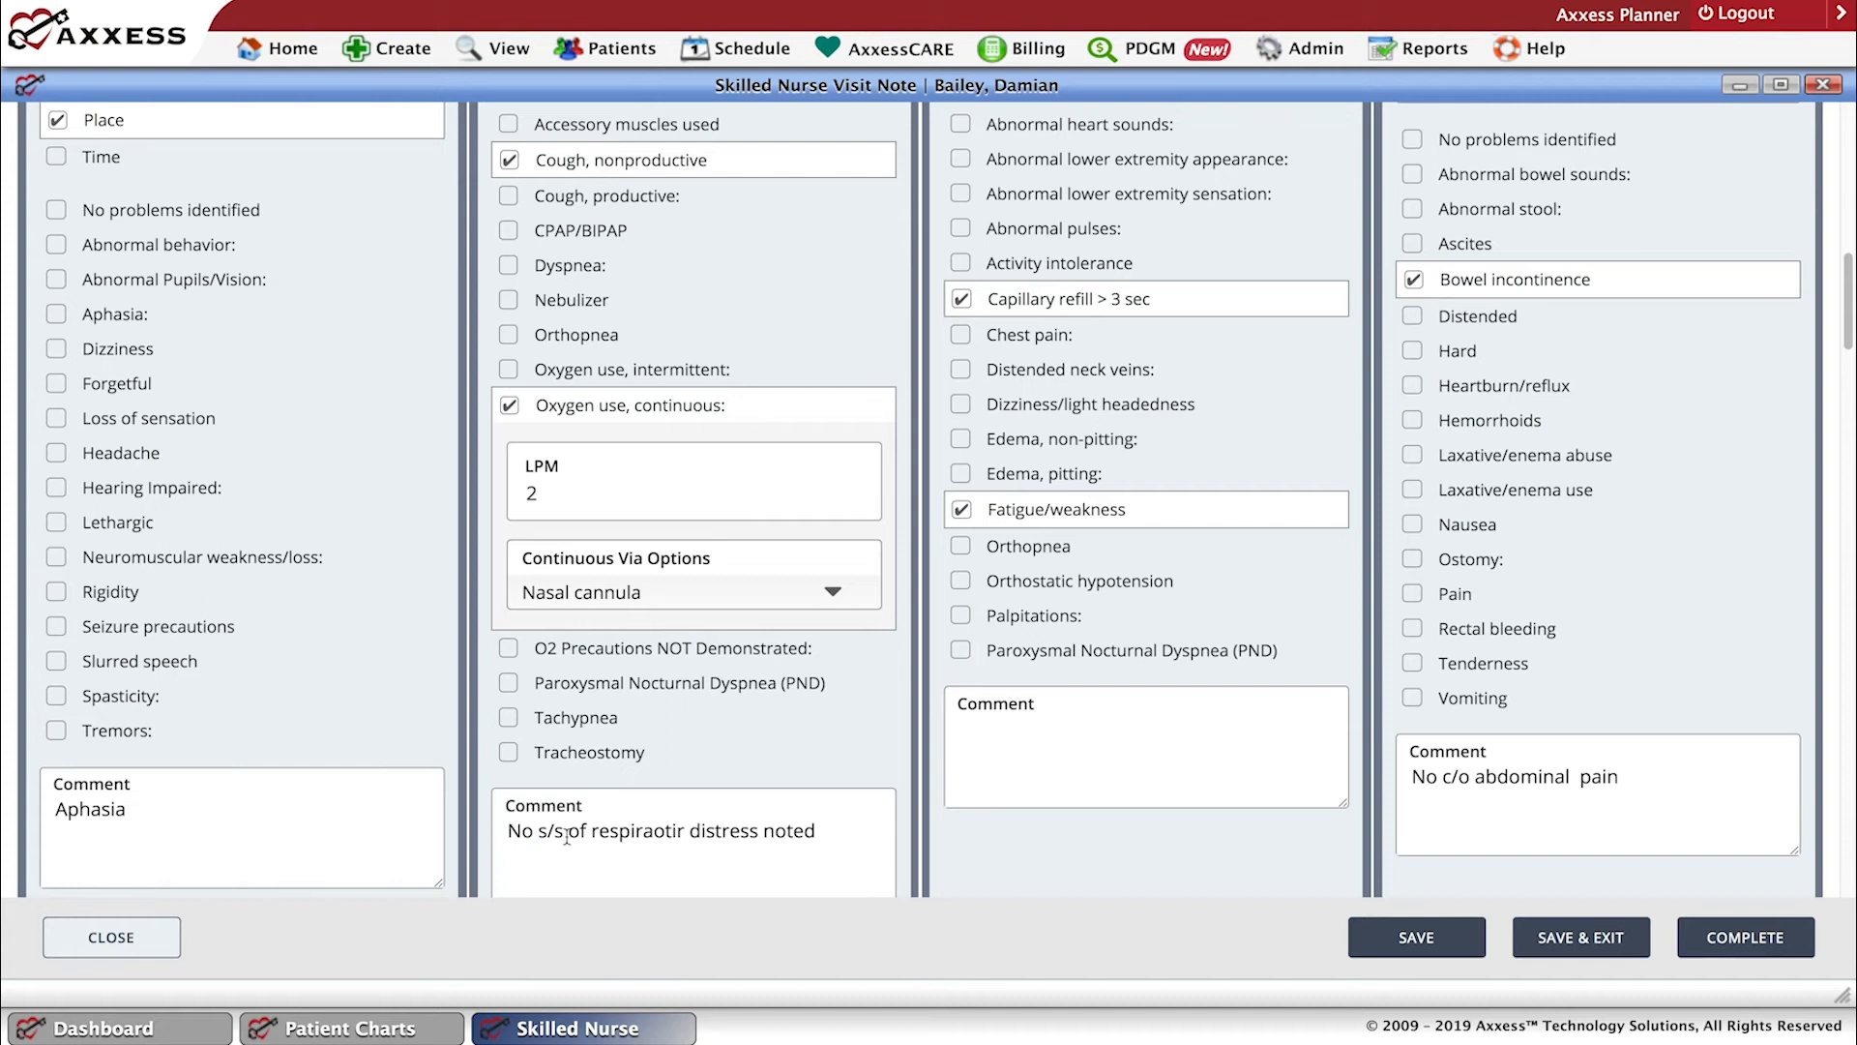
left_click(658, 834)
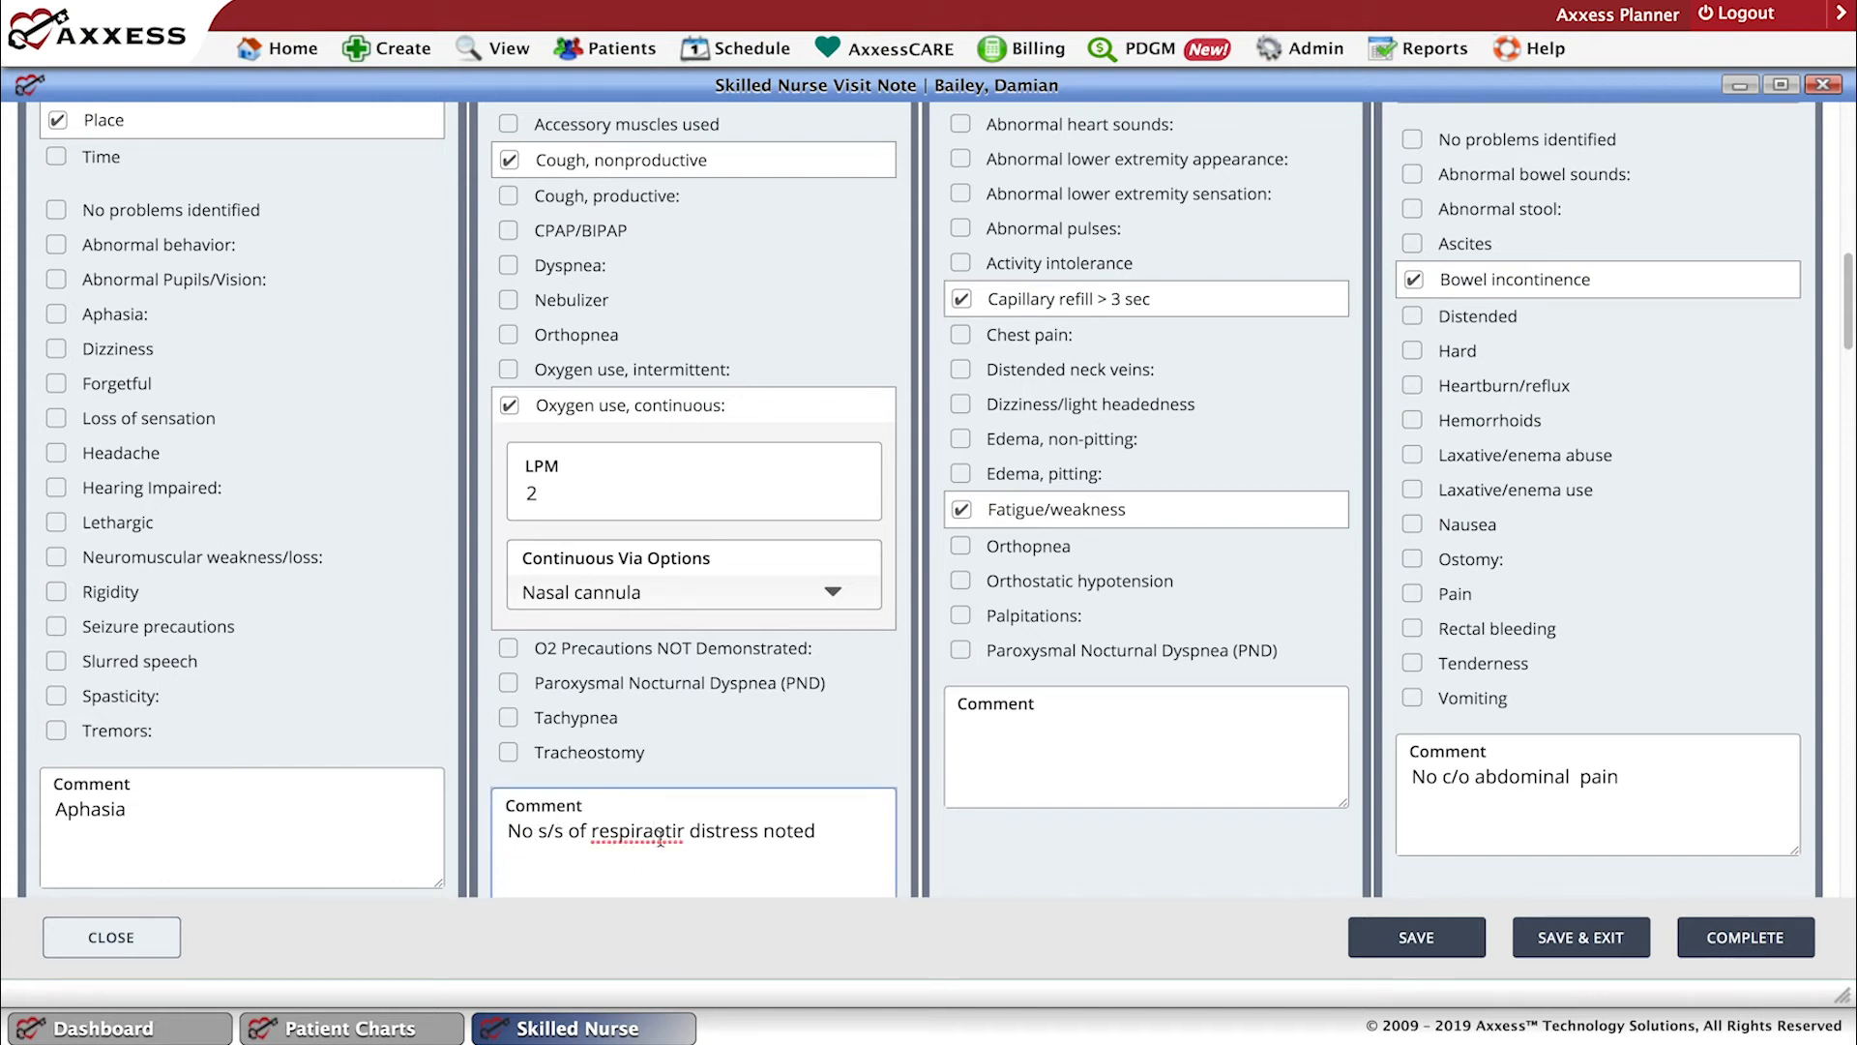
type("tb")
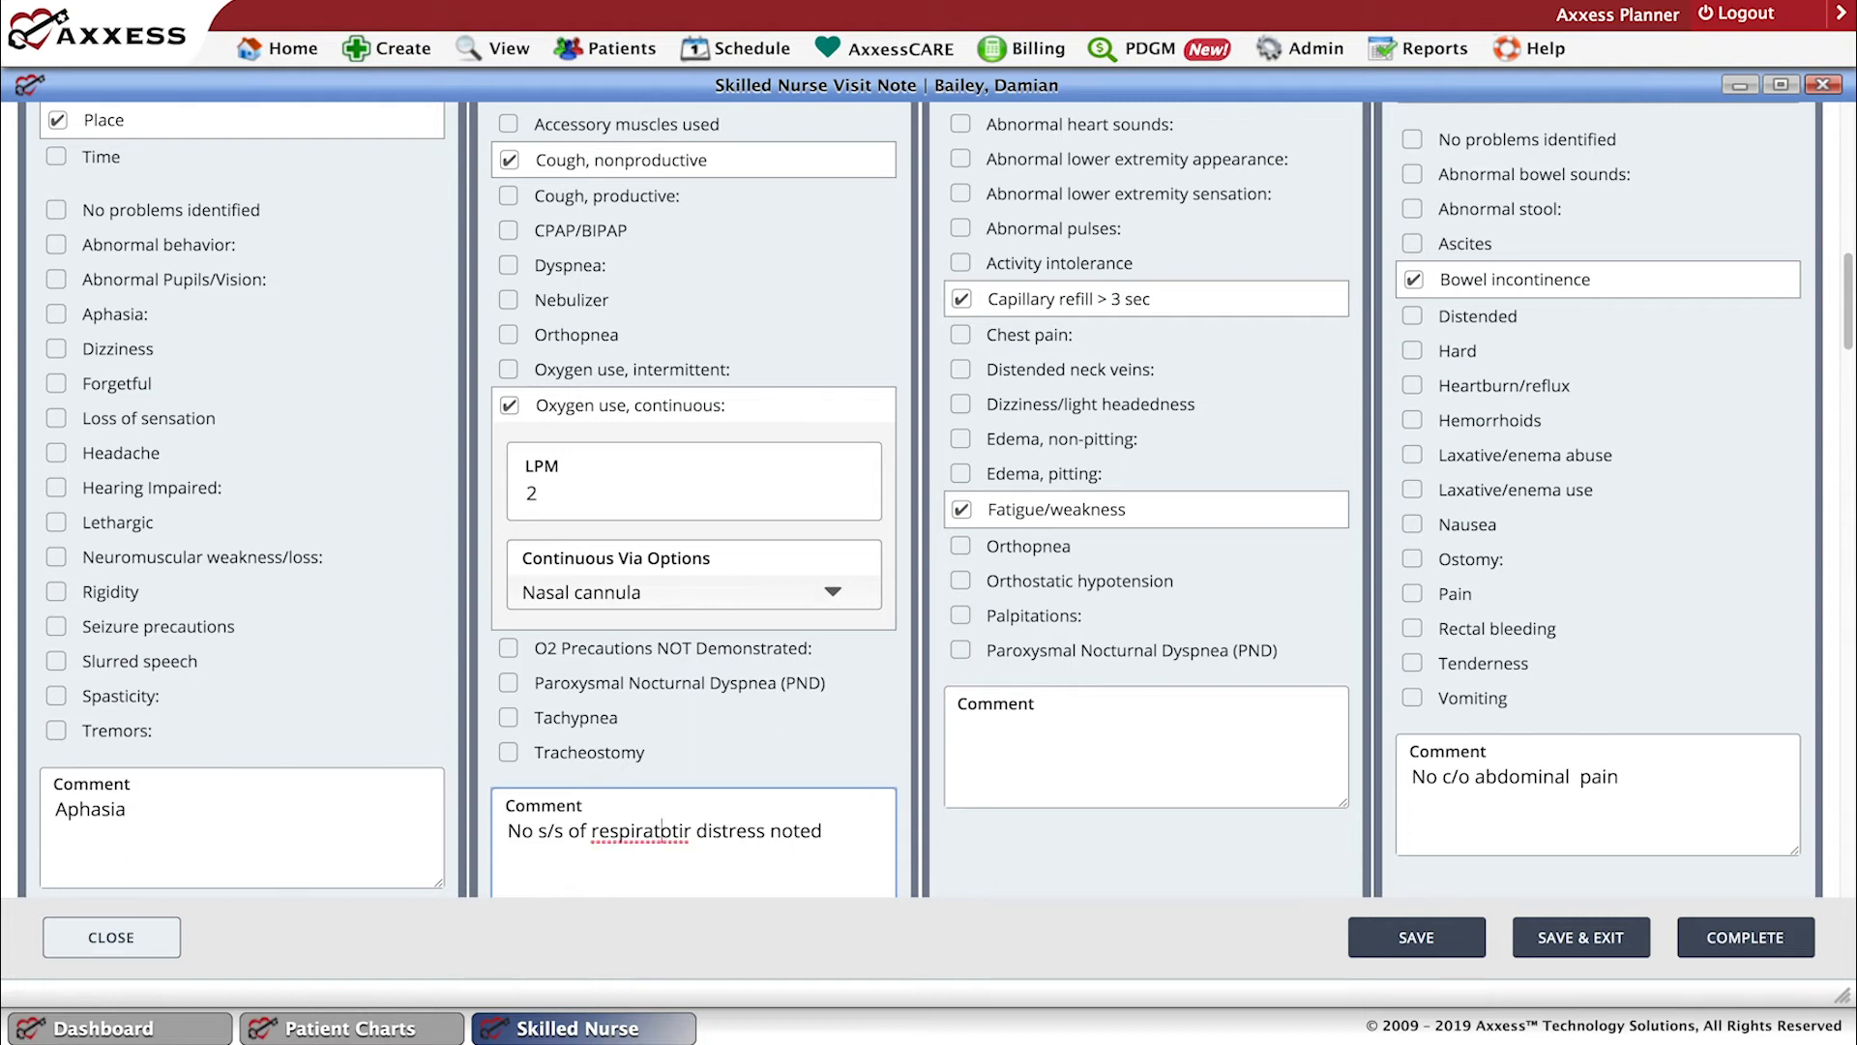
key("BackSpace")
key("BackSpace")
left_click(676, 834)
key("BackSpace")
key("BackSpace")
key("BackSpace")
key("BackSpace")
key("BackSpace")
key("BackSpace")
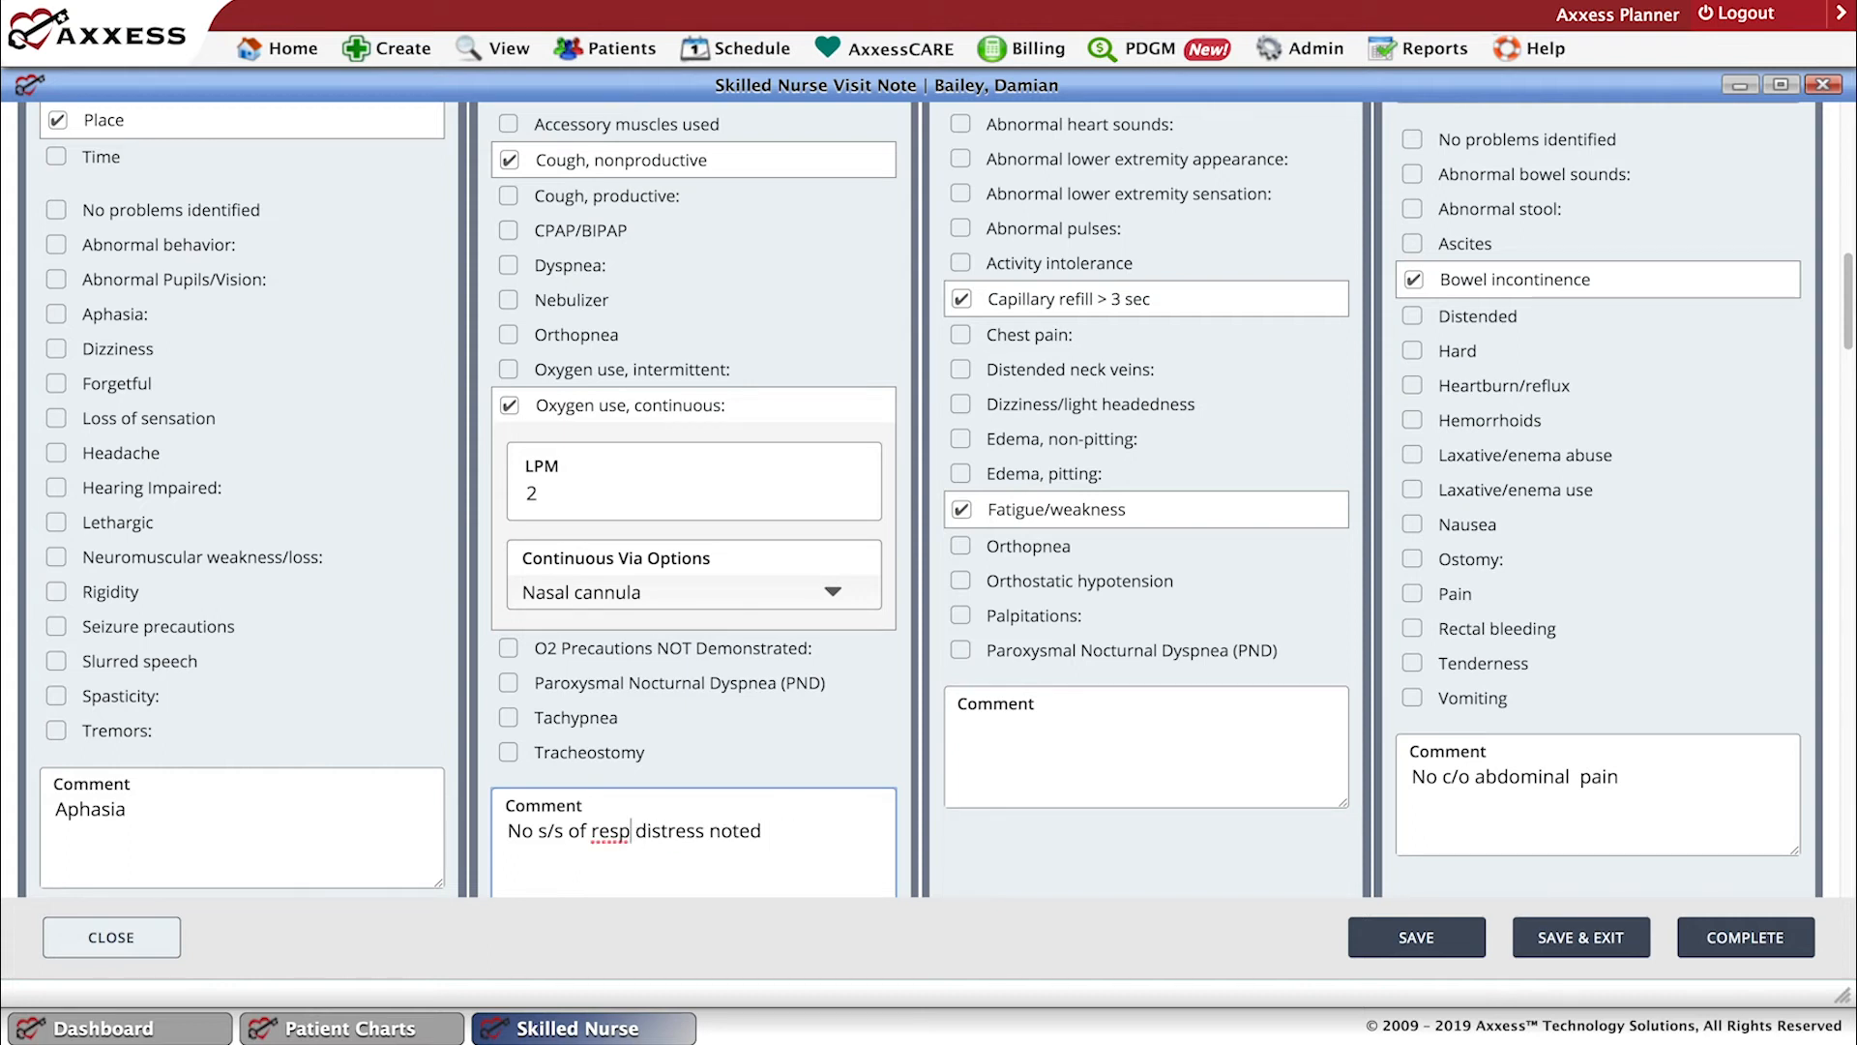
Open the Wound Worksheet from the Integumentary section and maximize the Wound Care Flowsheet.
scroll(995, 774, "up", 1)
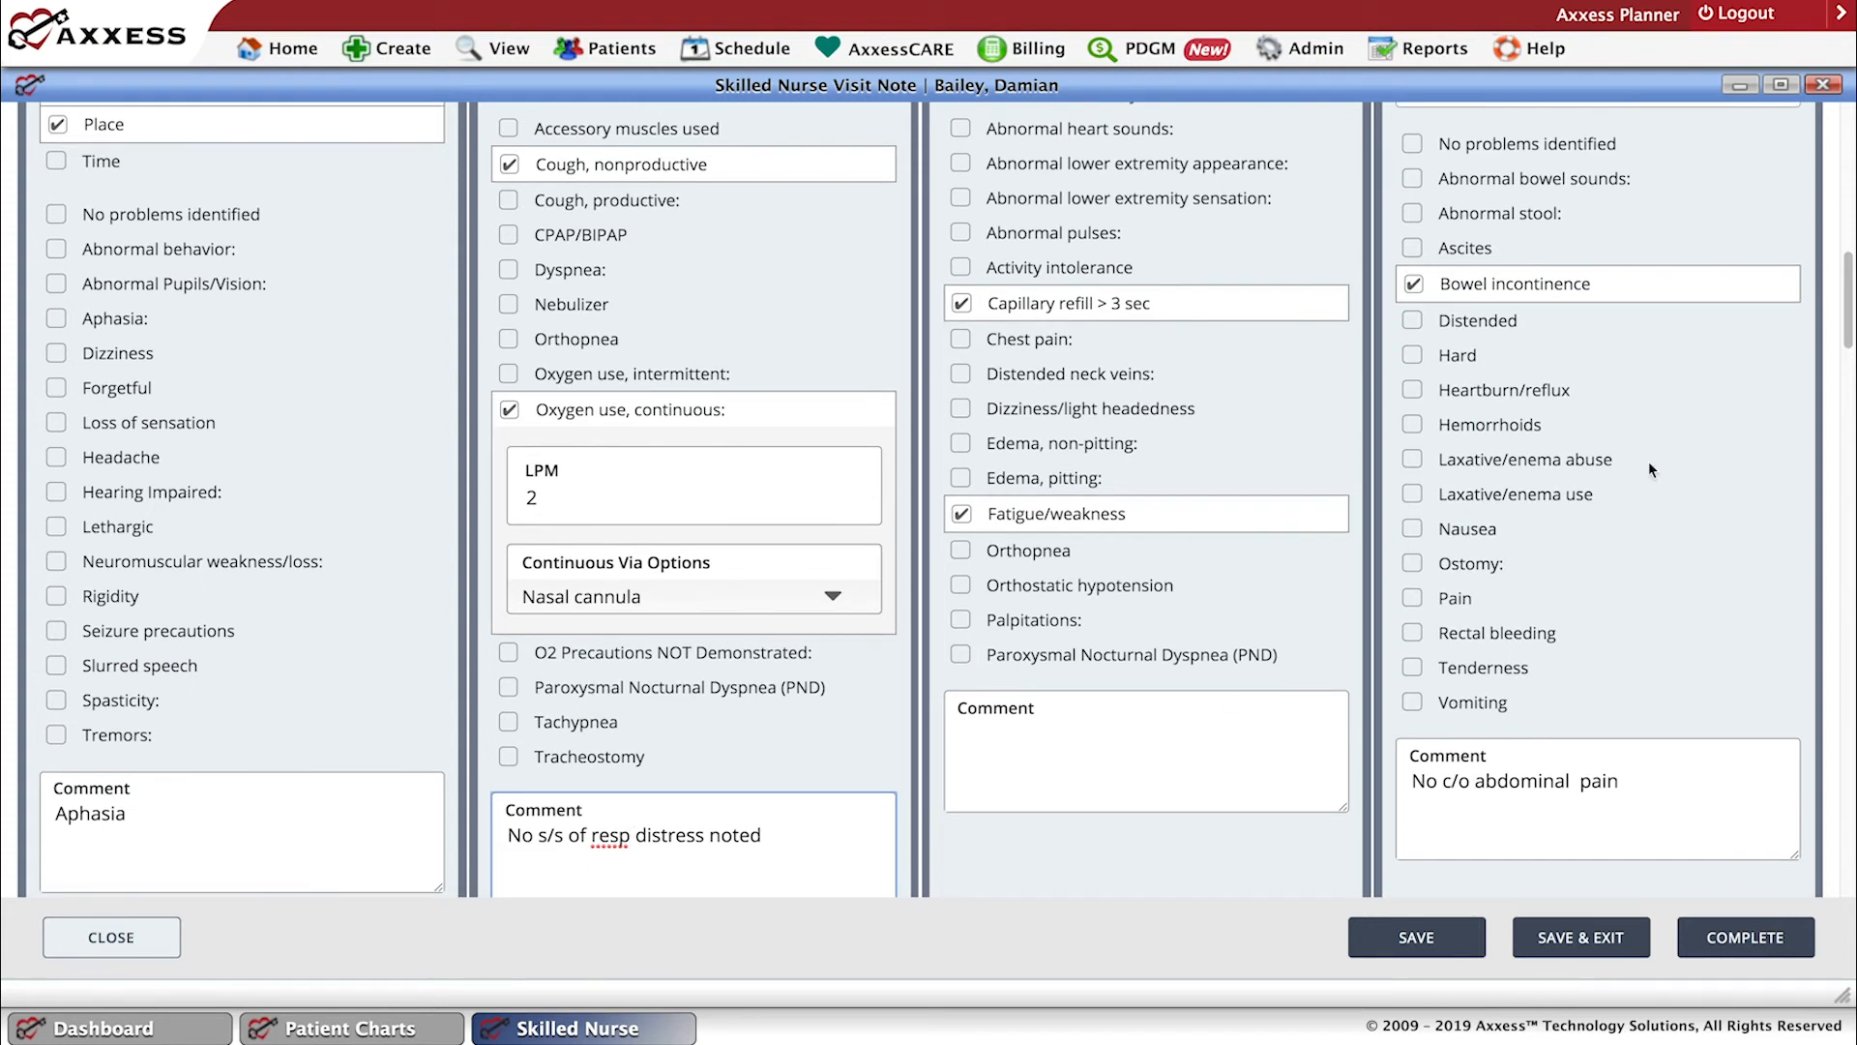
left_click(1851, 397)
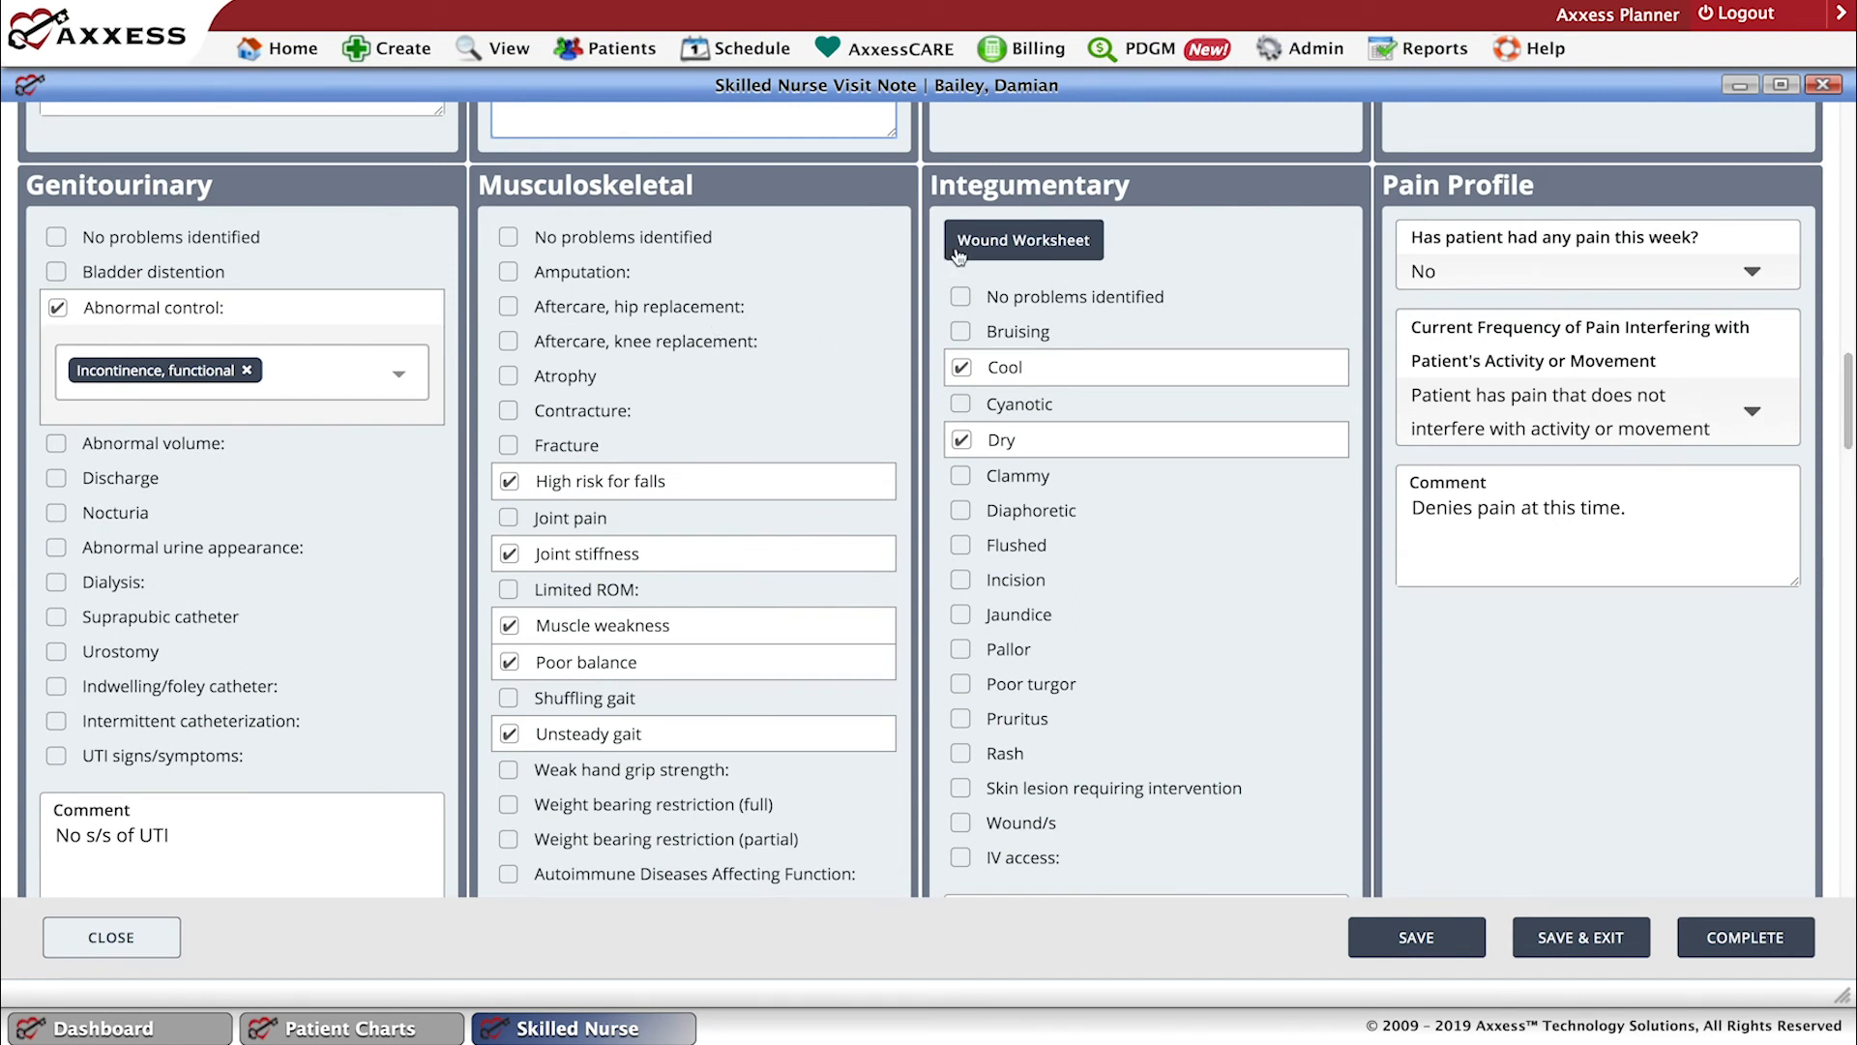
left_click(1012, 246)
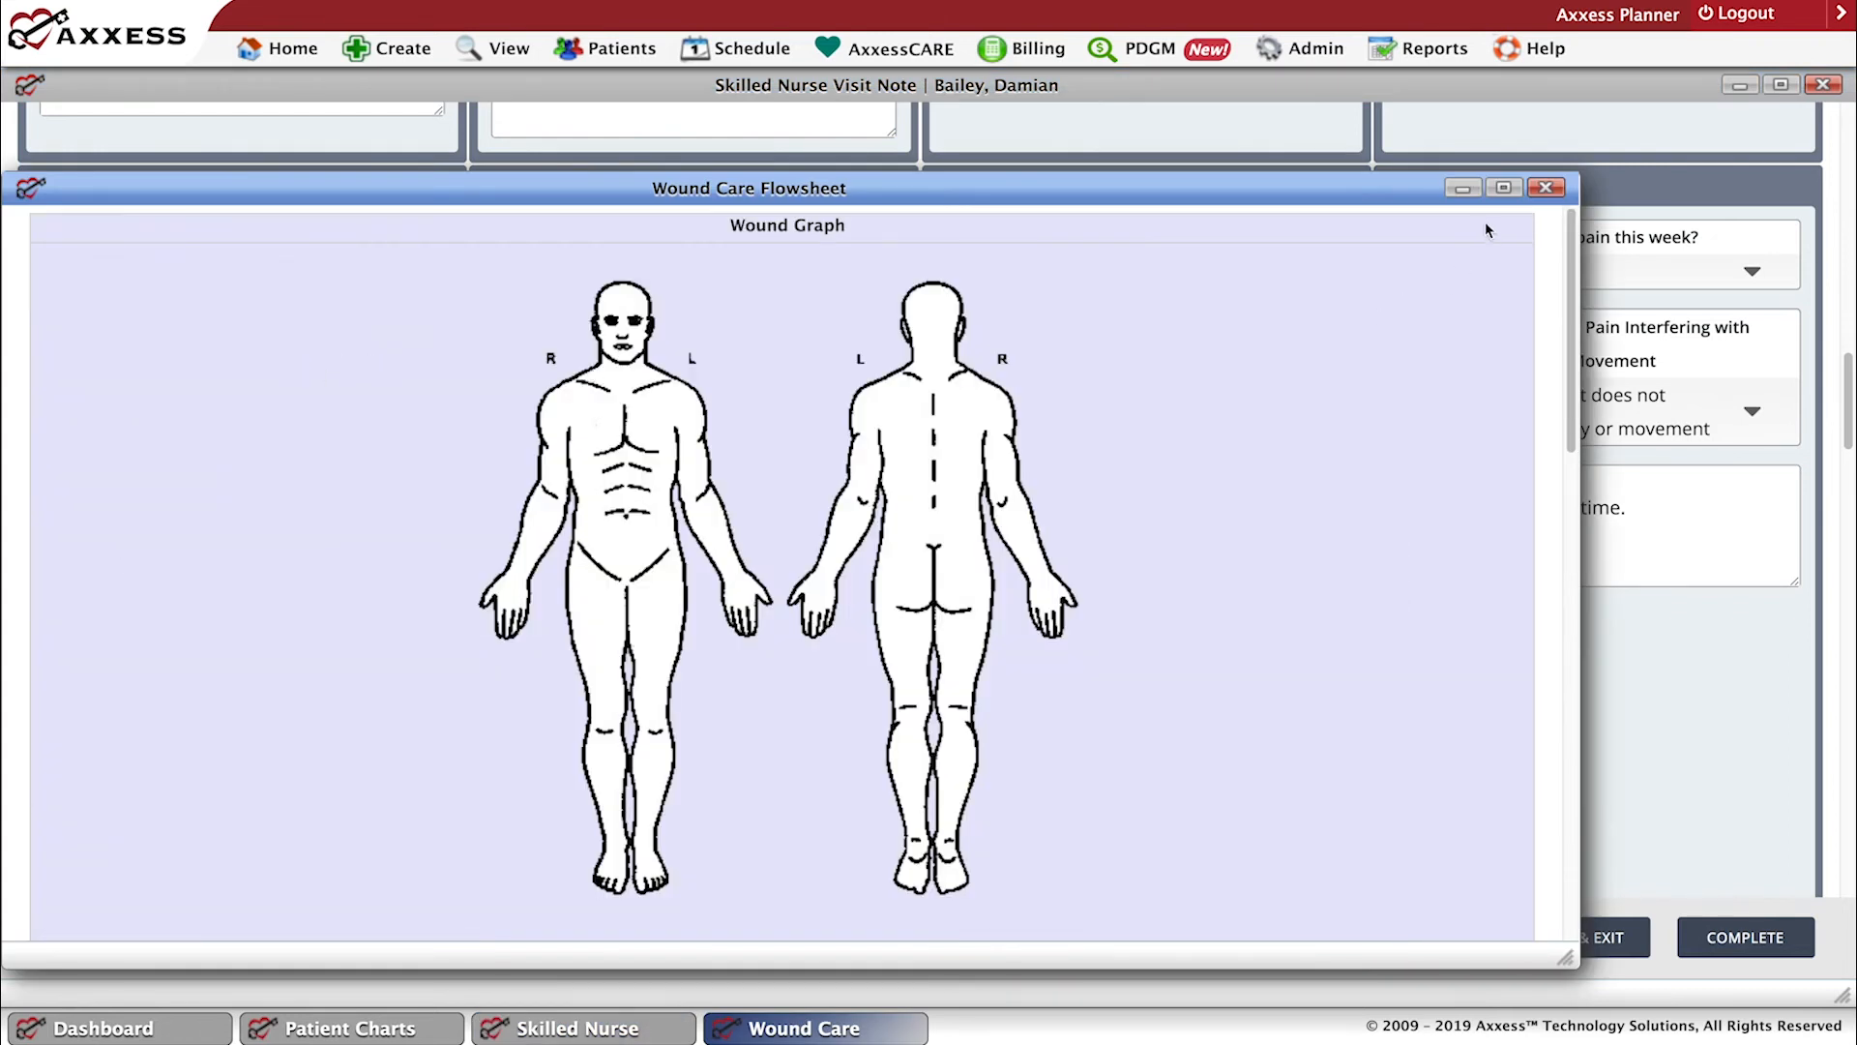
left_click(1503, 189)
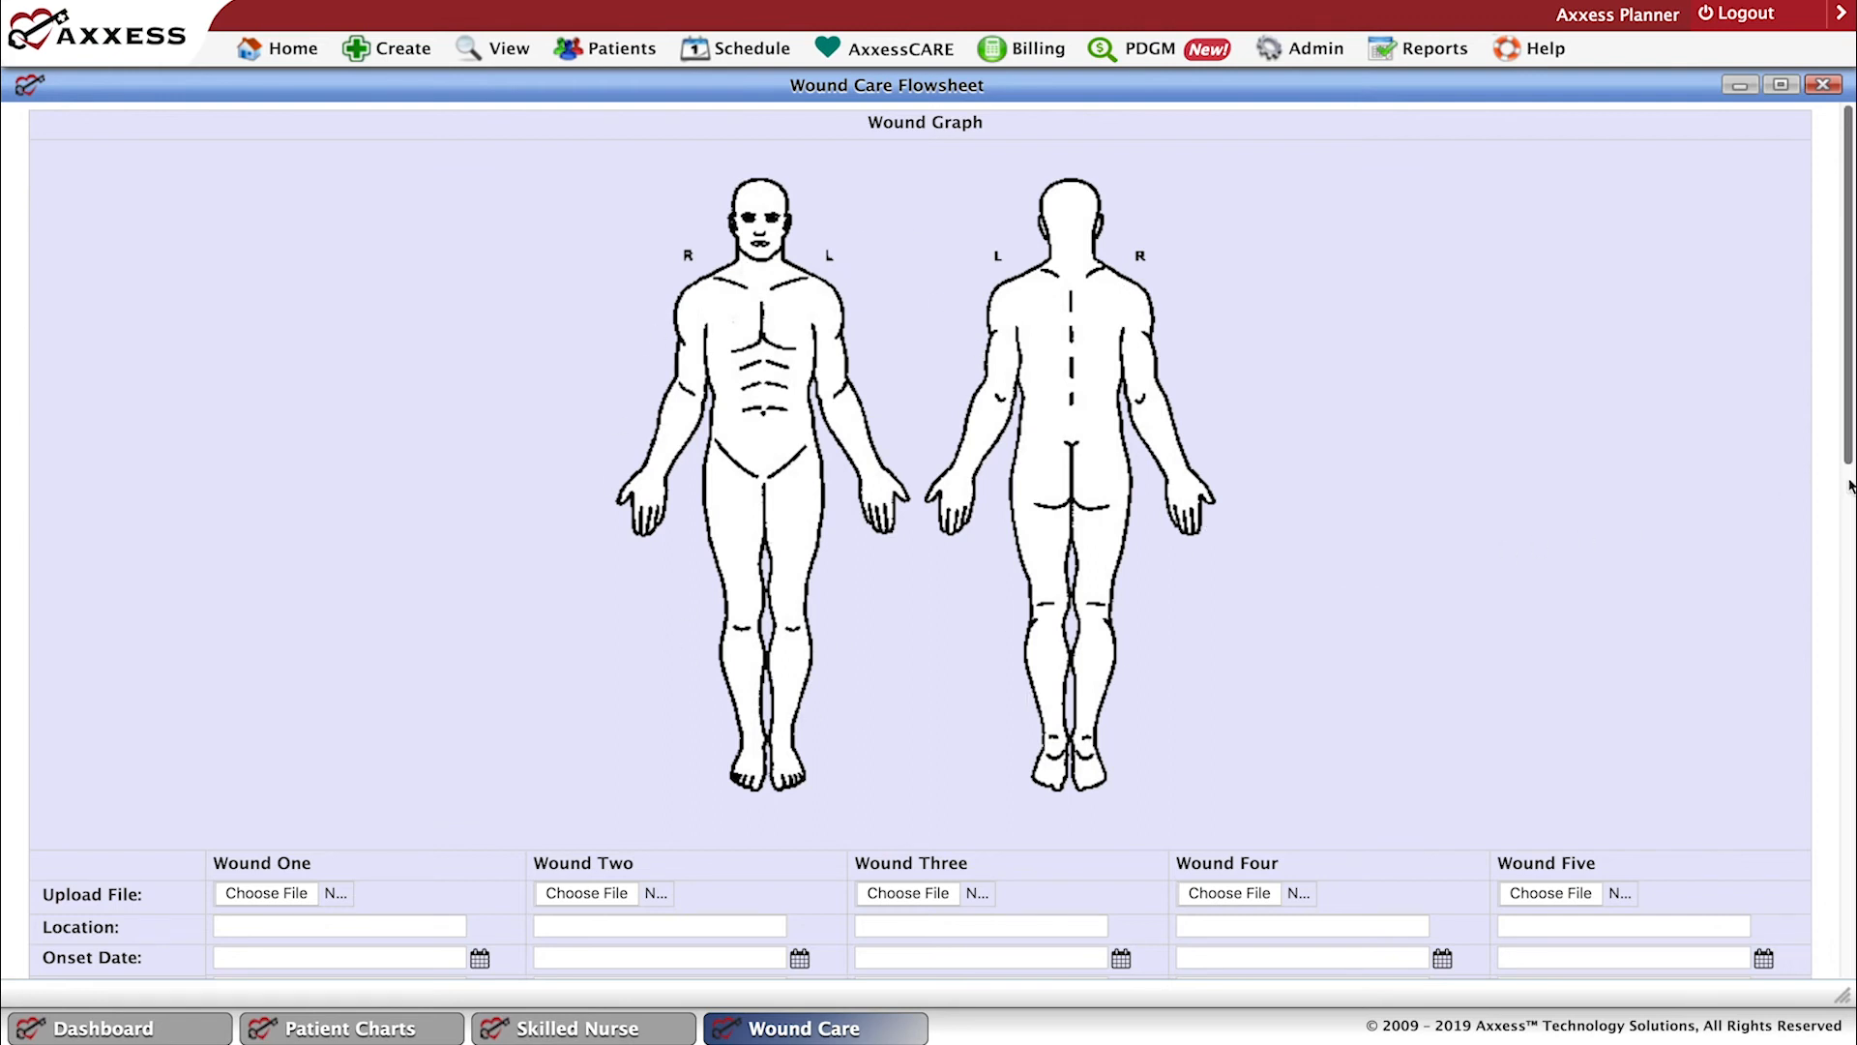
Examine the flowsheet's wound graph, the fields for wounds one to five, and the treatment and narrative areas, and exit without saving.
scroll(1853, 503, "down", 1)
scroll(1851, 627, "down", 4)
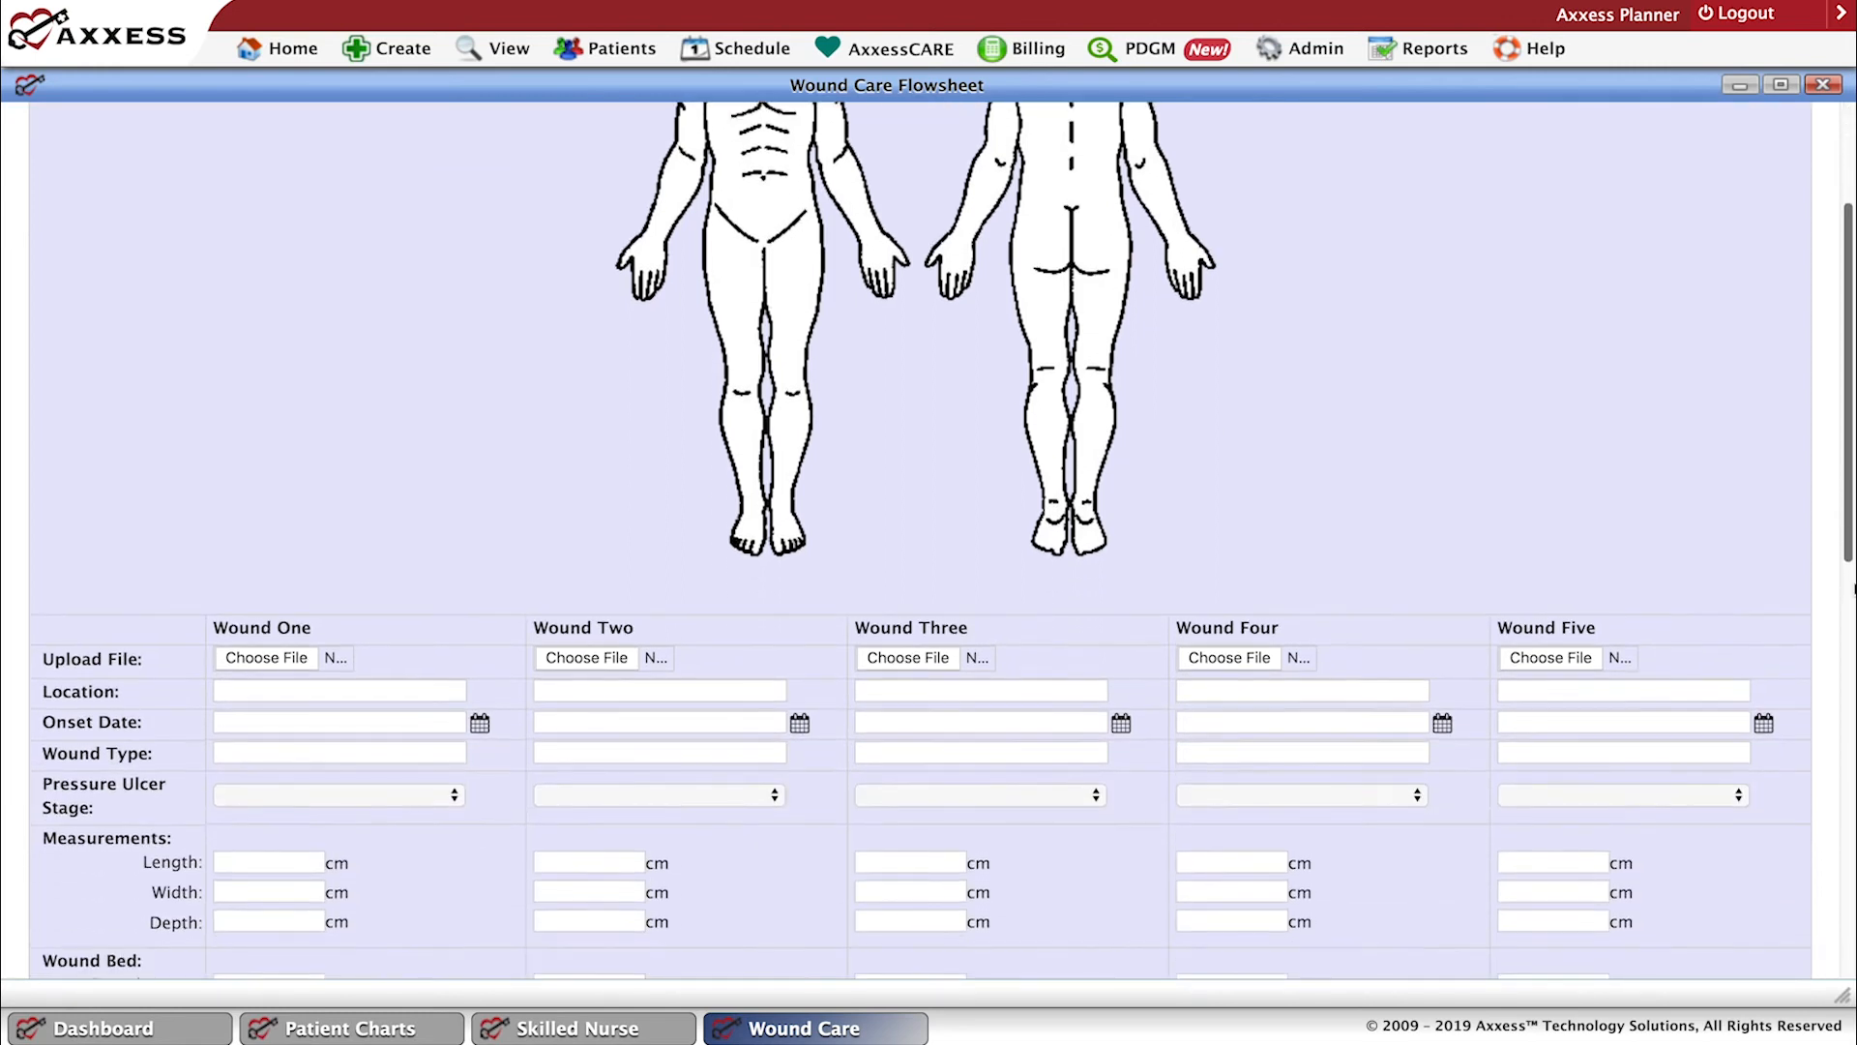
scroll(1851, 627, "down", 4)
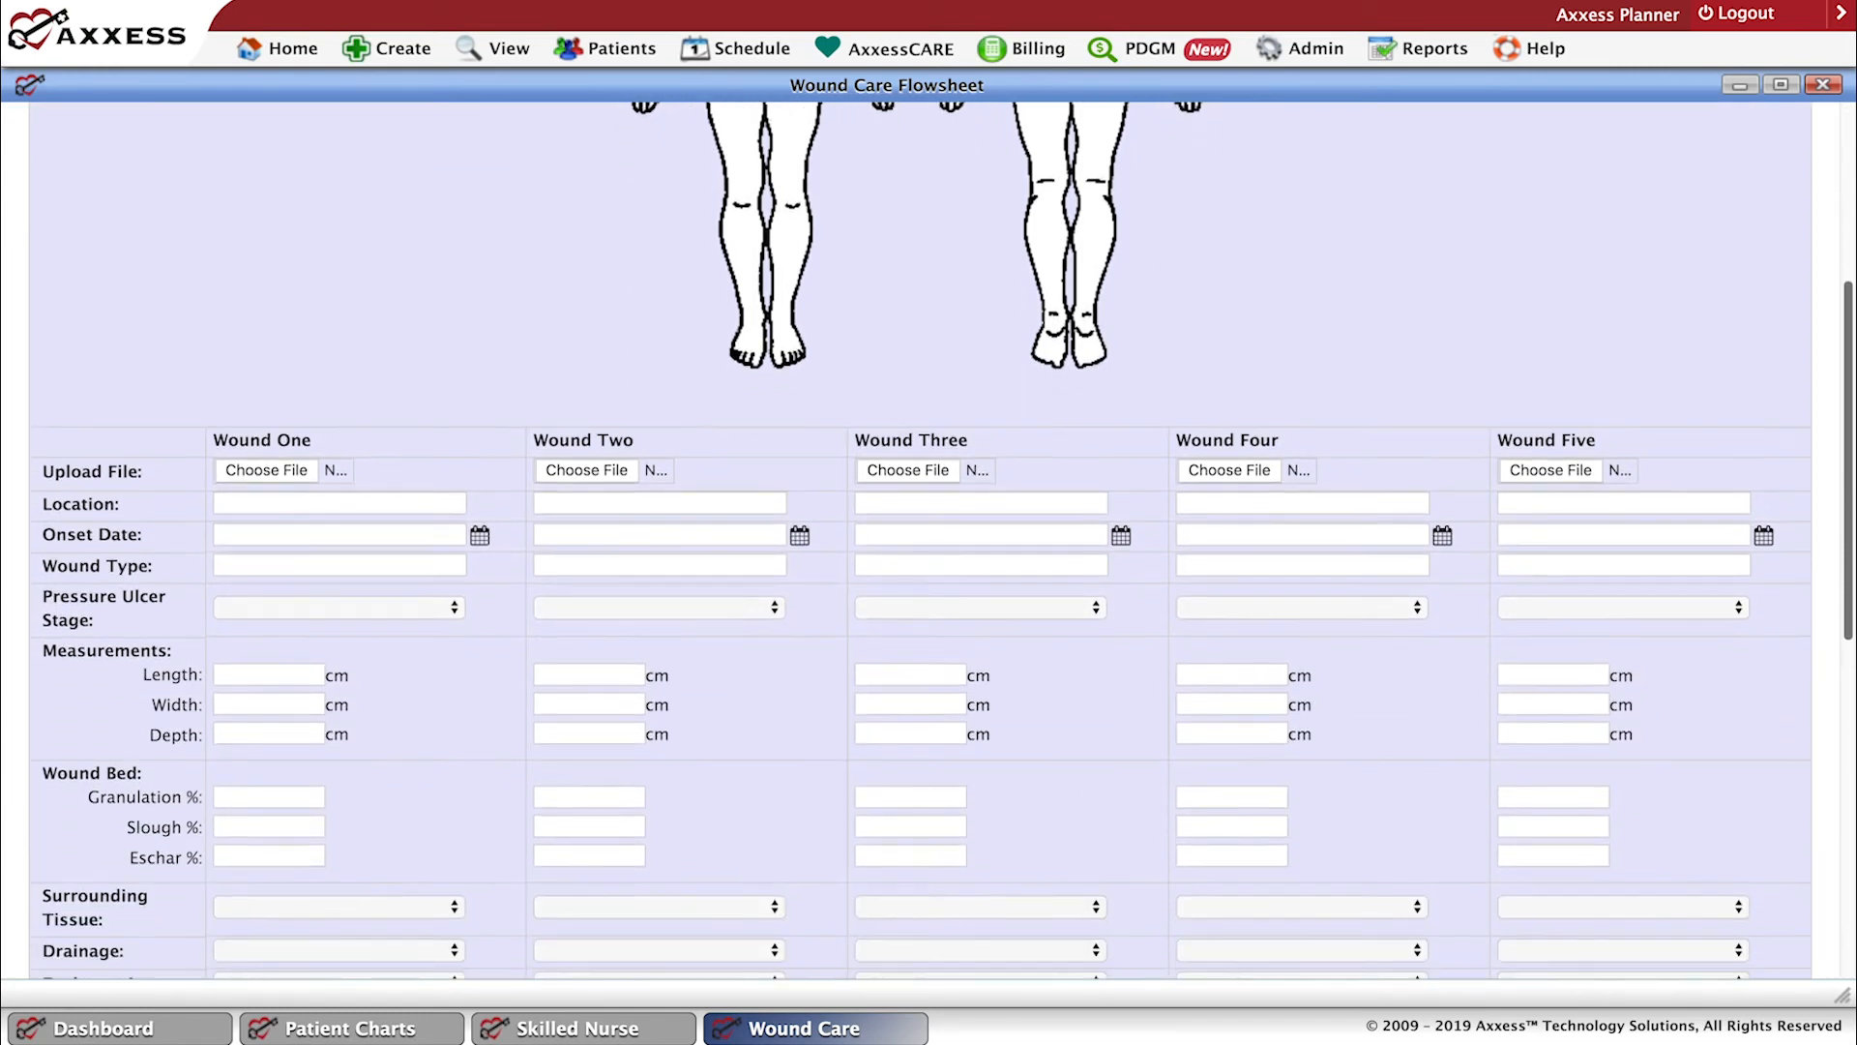
scroll(928, 542, "down", 2)
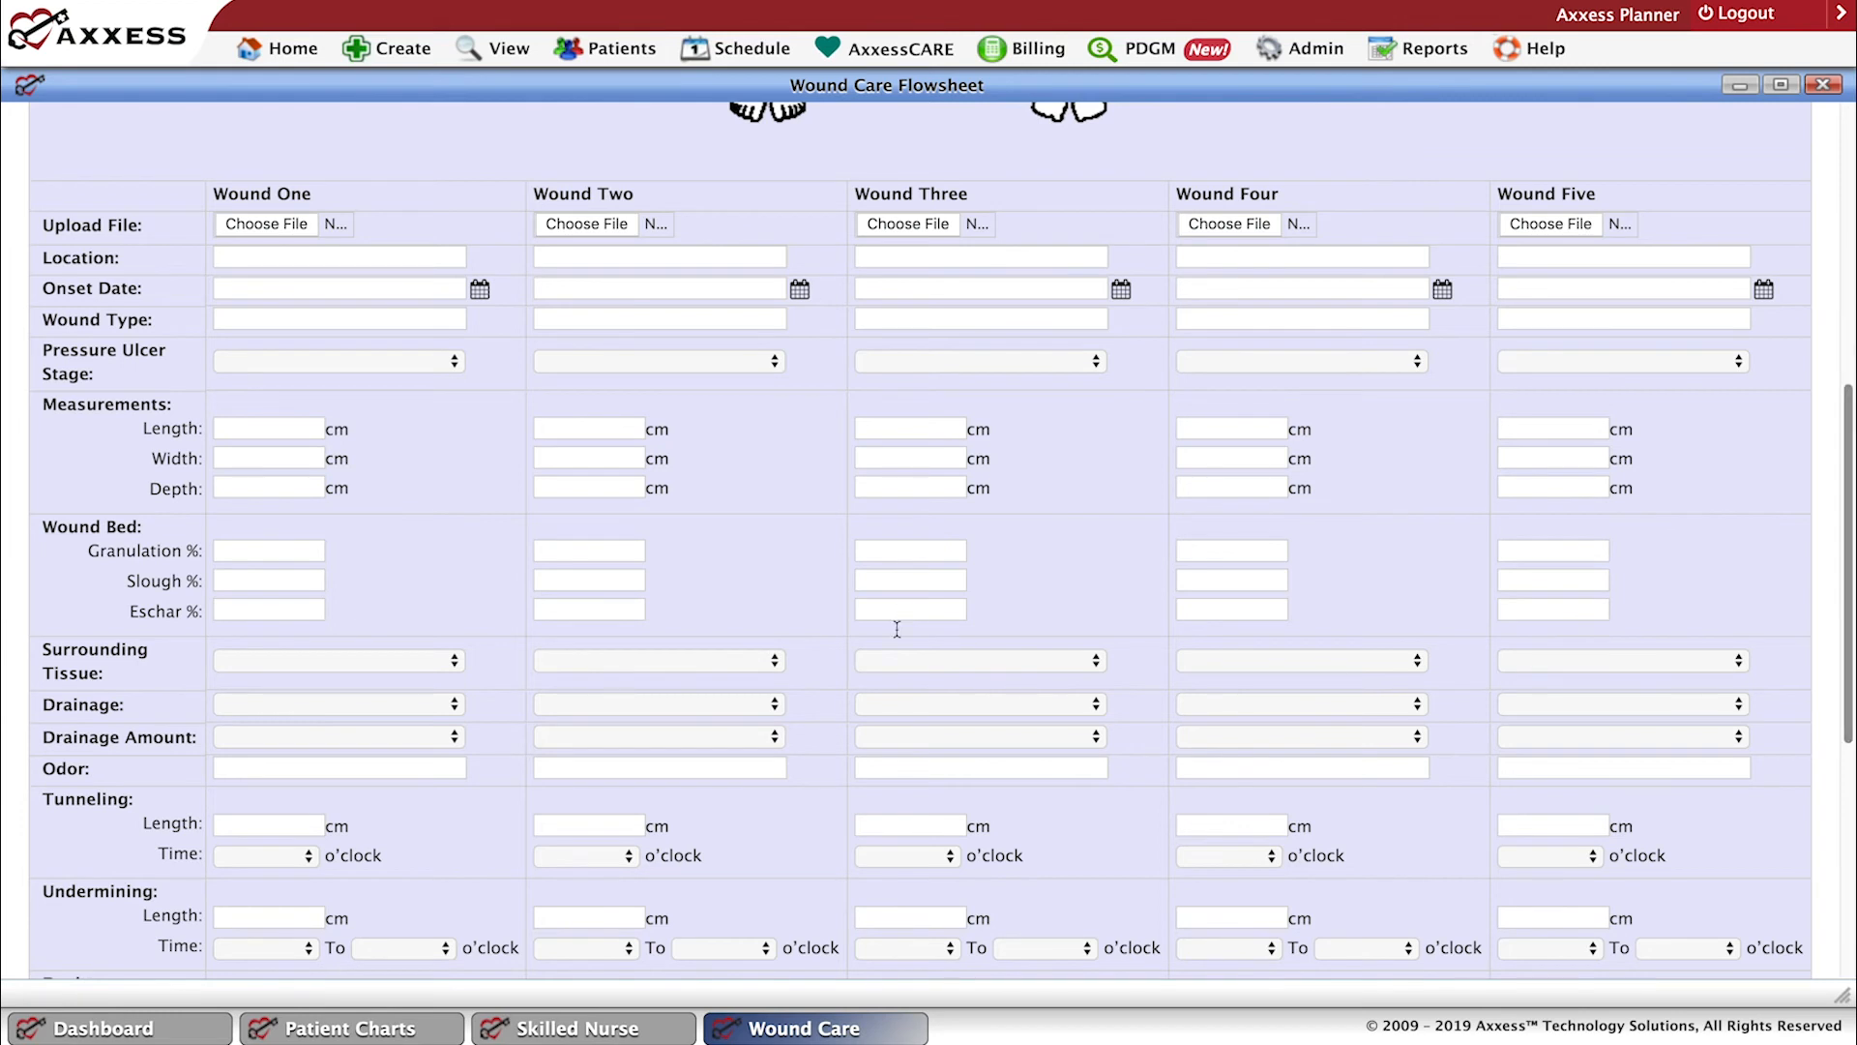
scroll(907, 619, "up", 5)
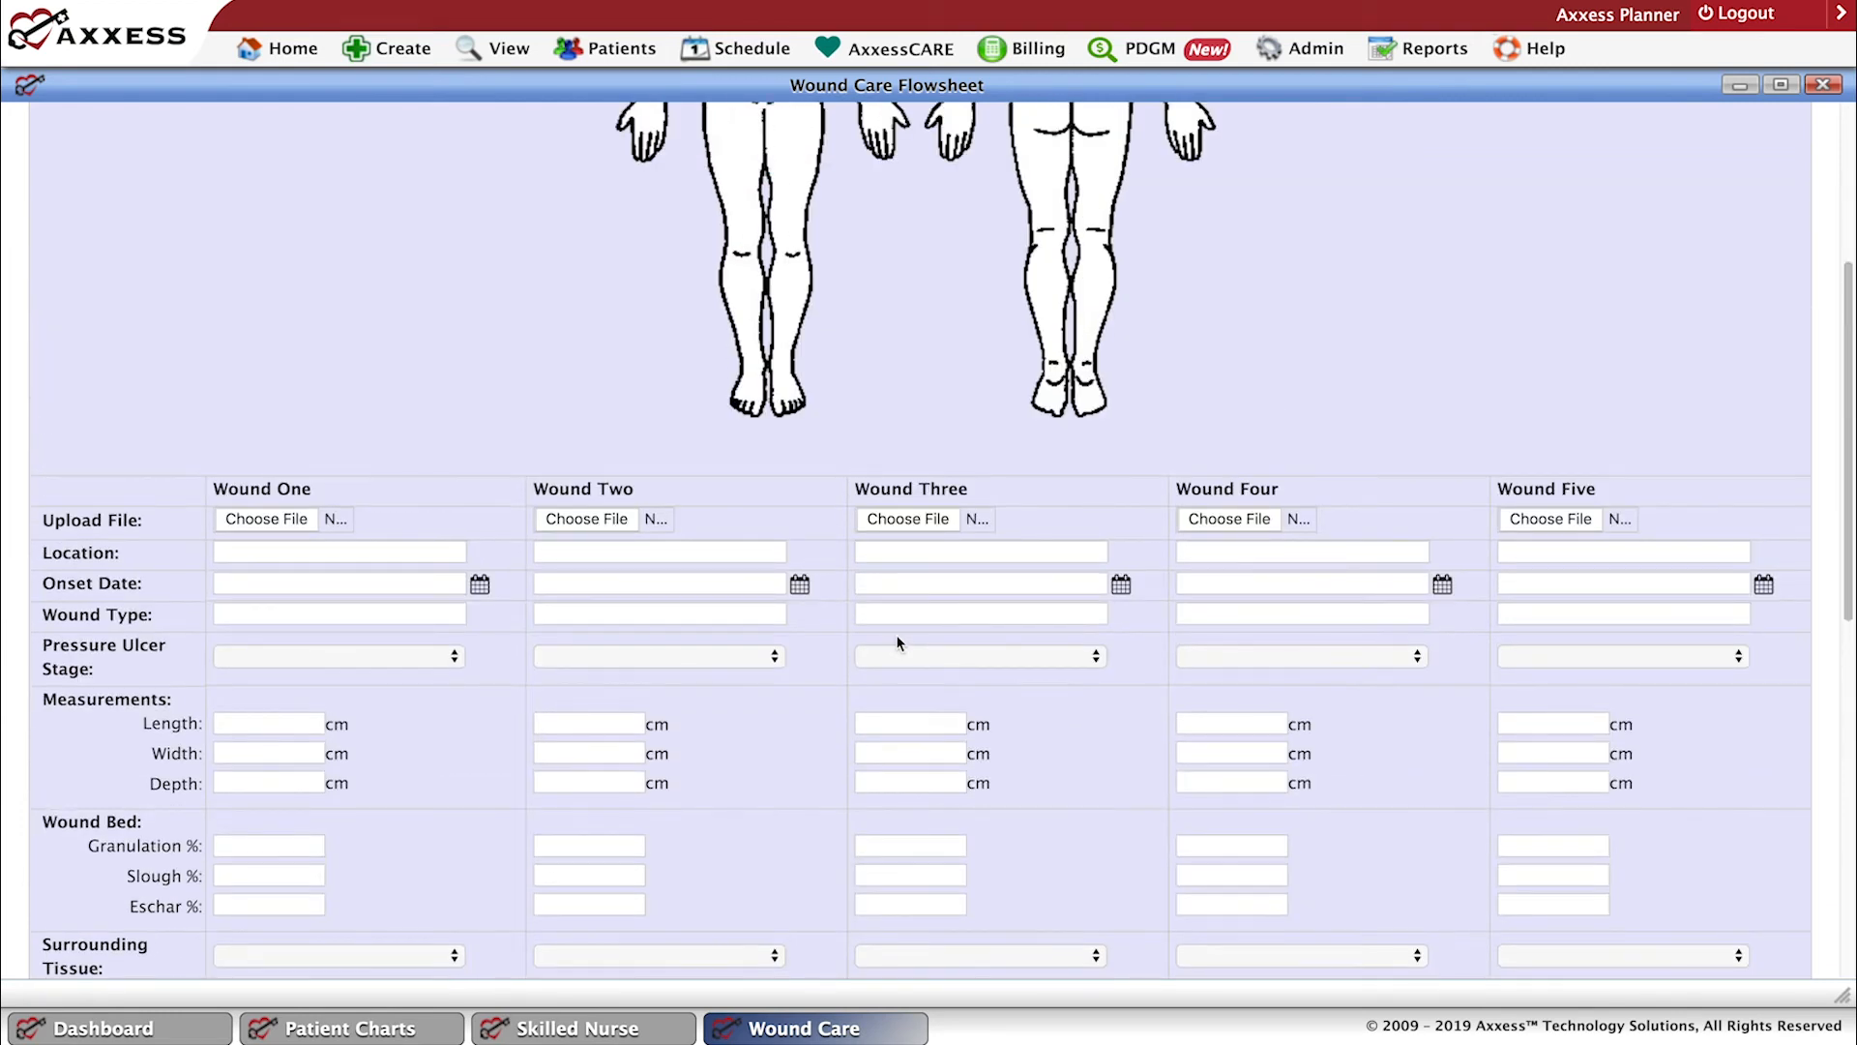
scroll(895, 637, "down", 10)
scroll(897, 635, "down", 1)
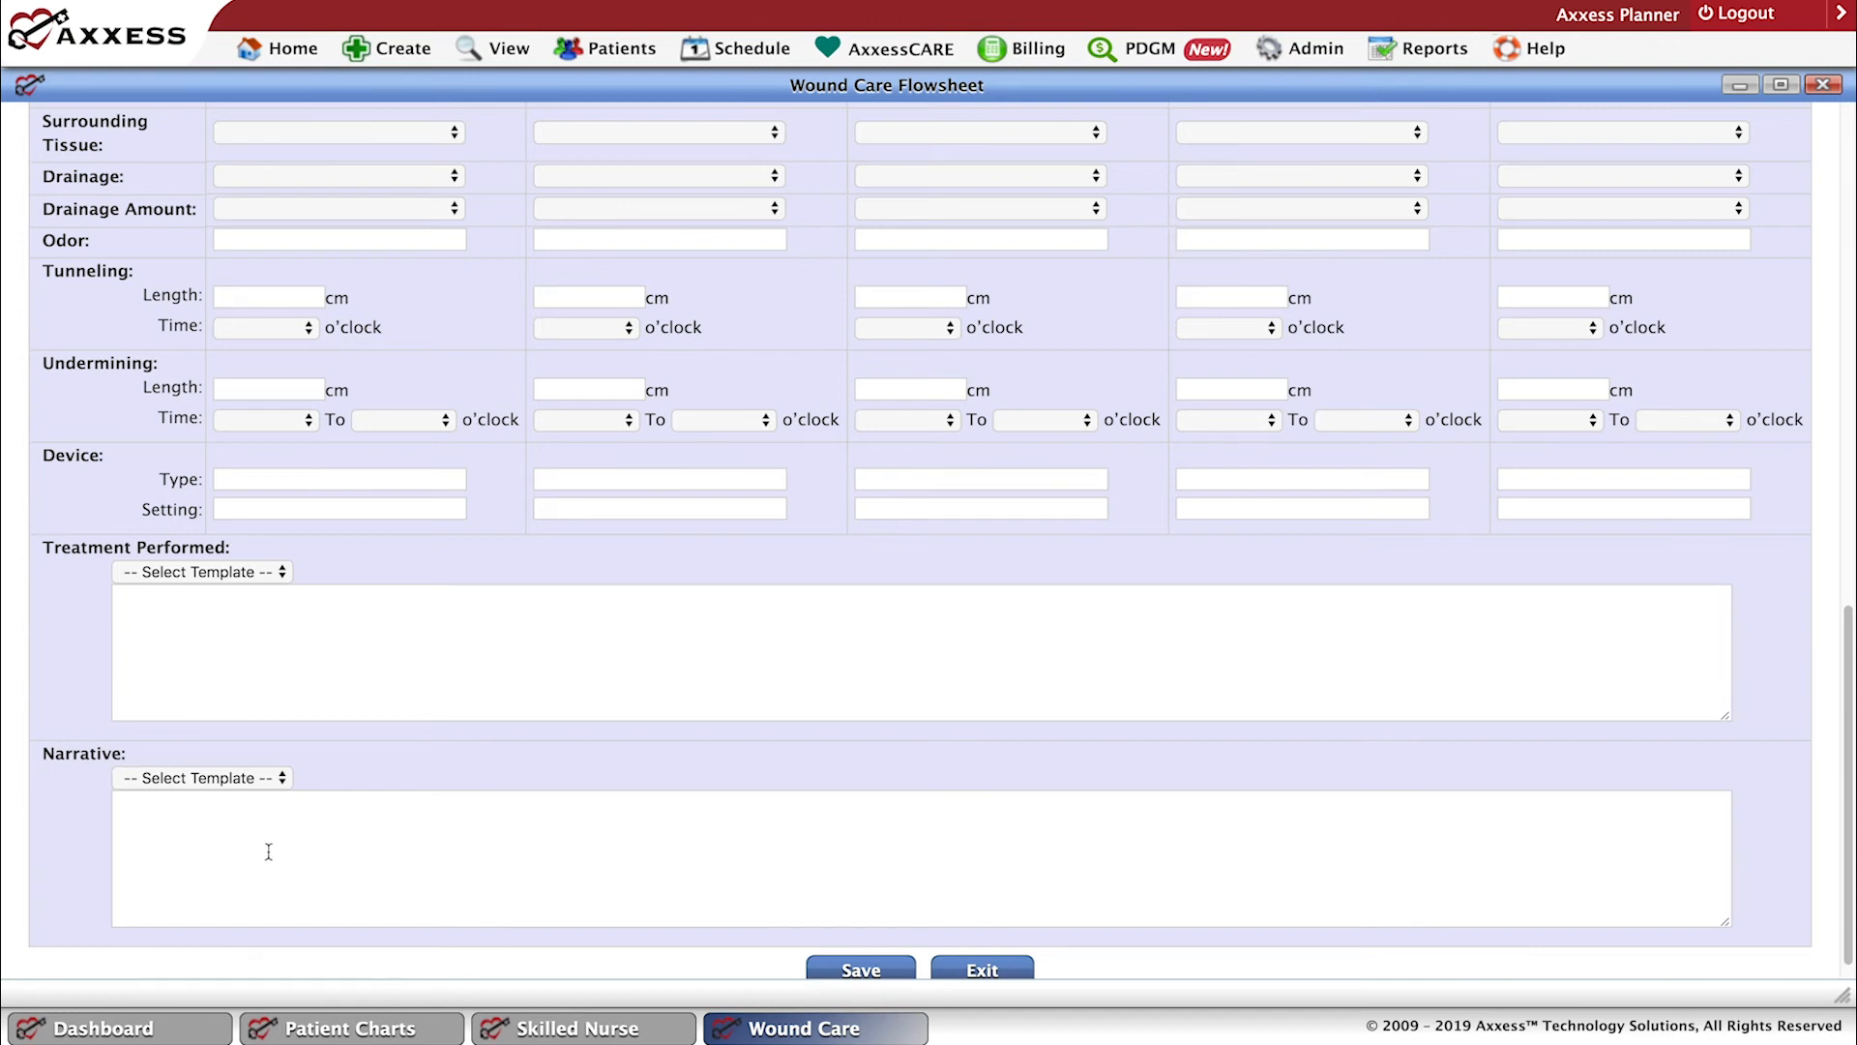
left_click(979, 971)
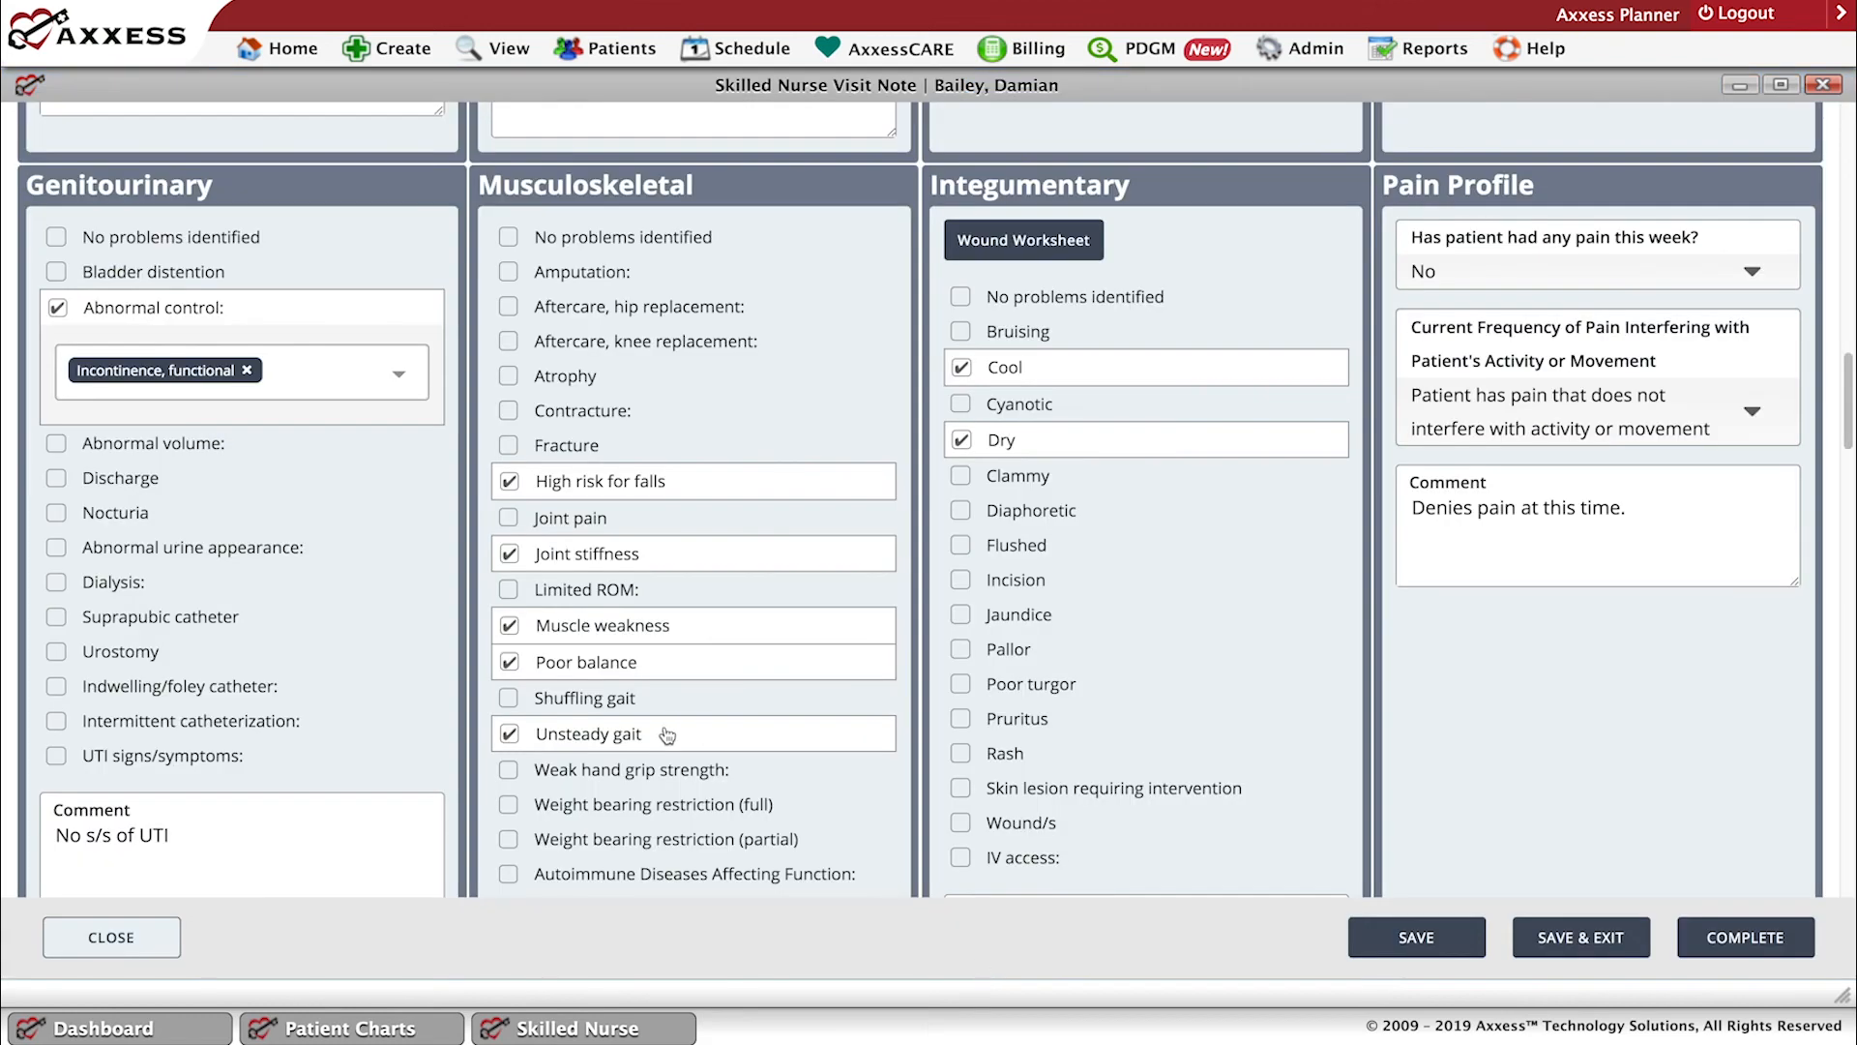
Clear No problems identified under Endocrine/Hematologic to view its individual findings, and mark it again.
left_click_drag(1849, 418, 1849, 525)
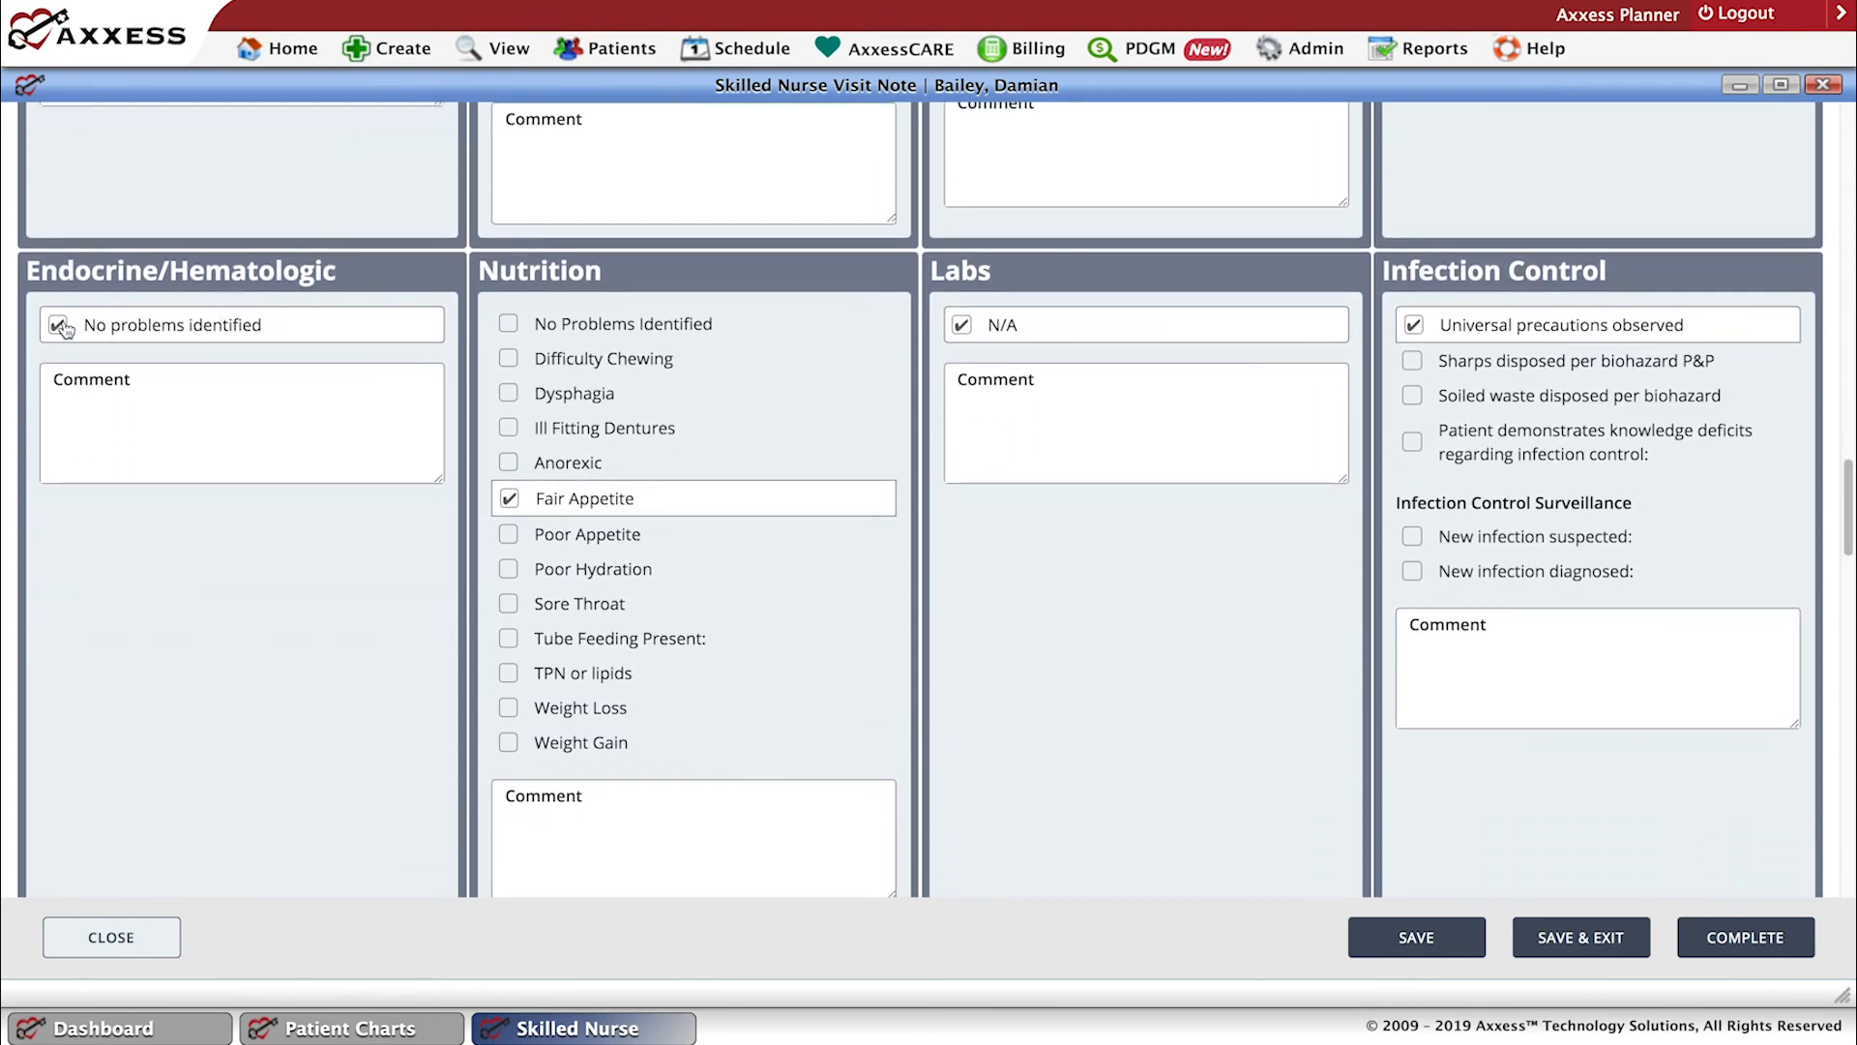
left_click(59, 327)
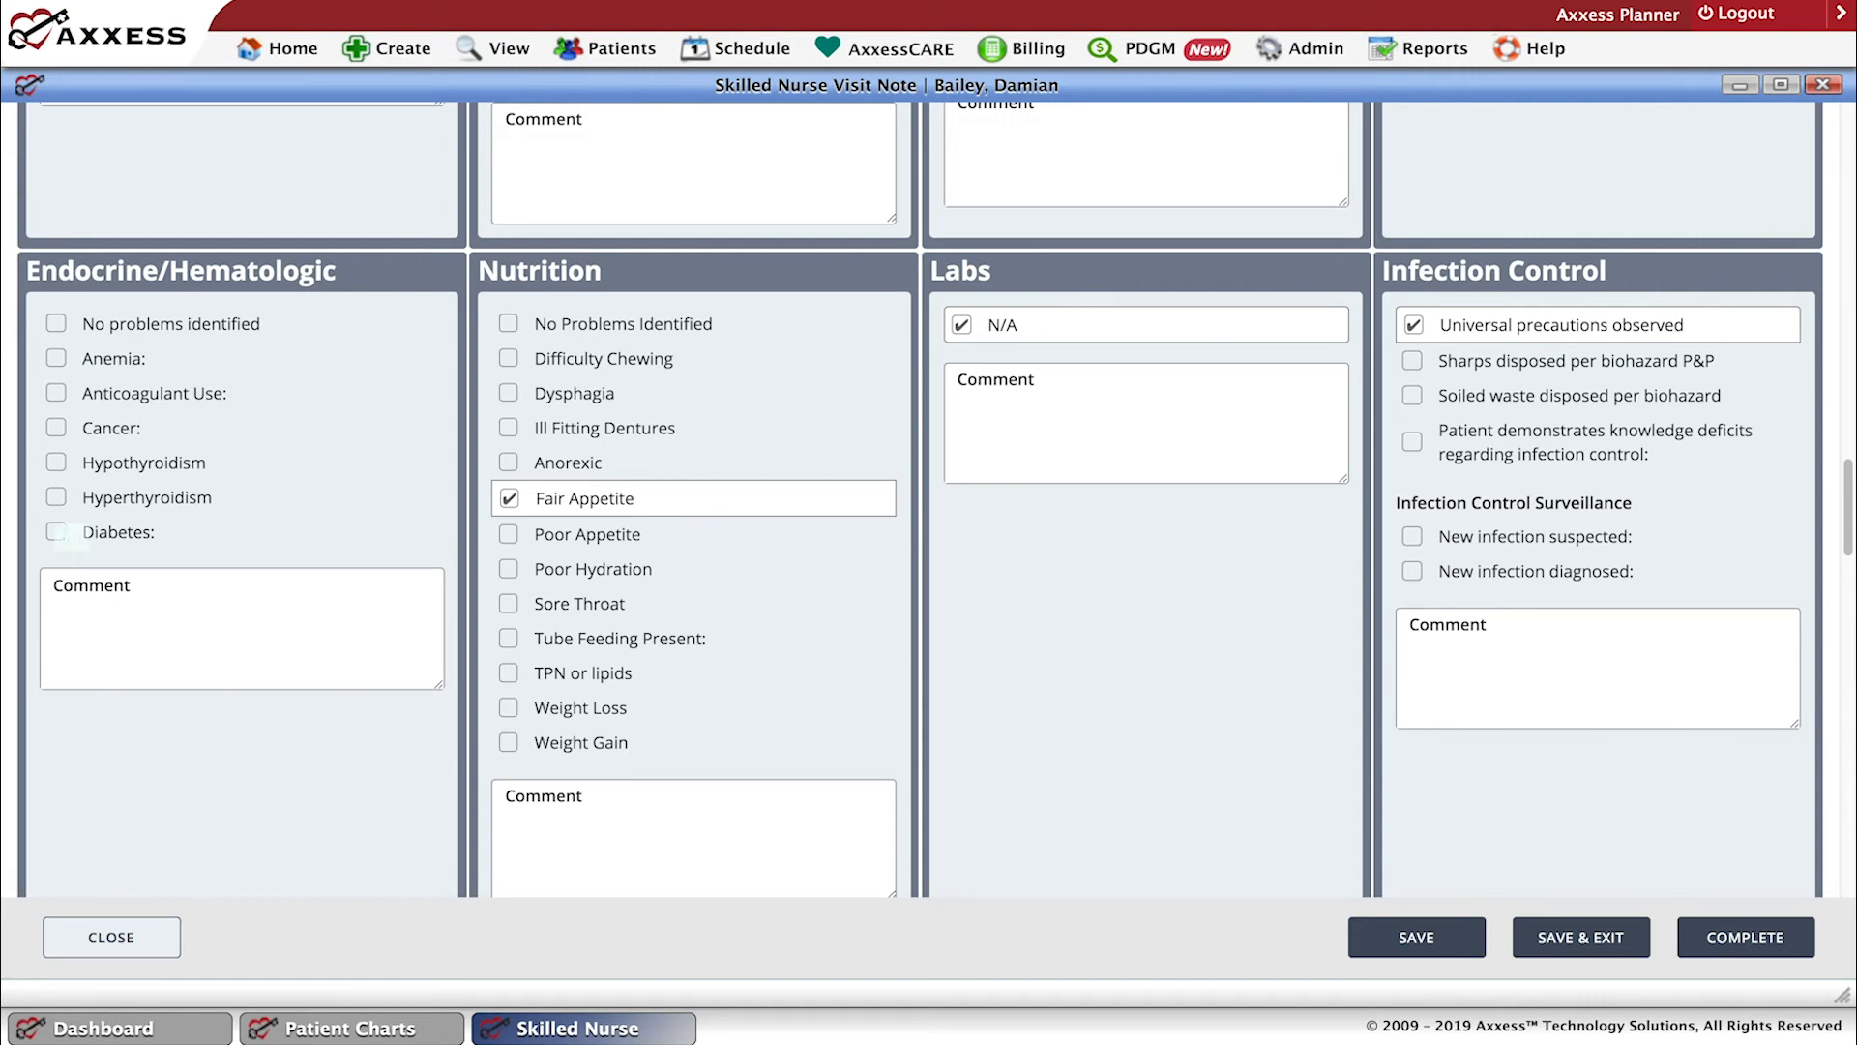
left_click(57, 332)
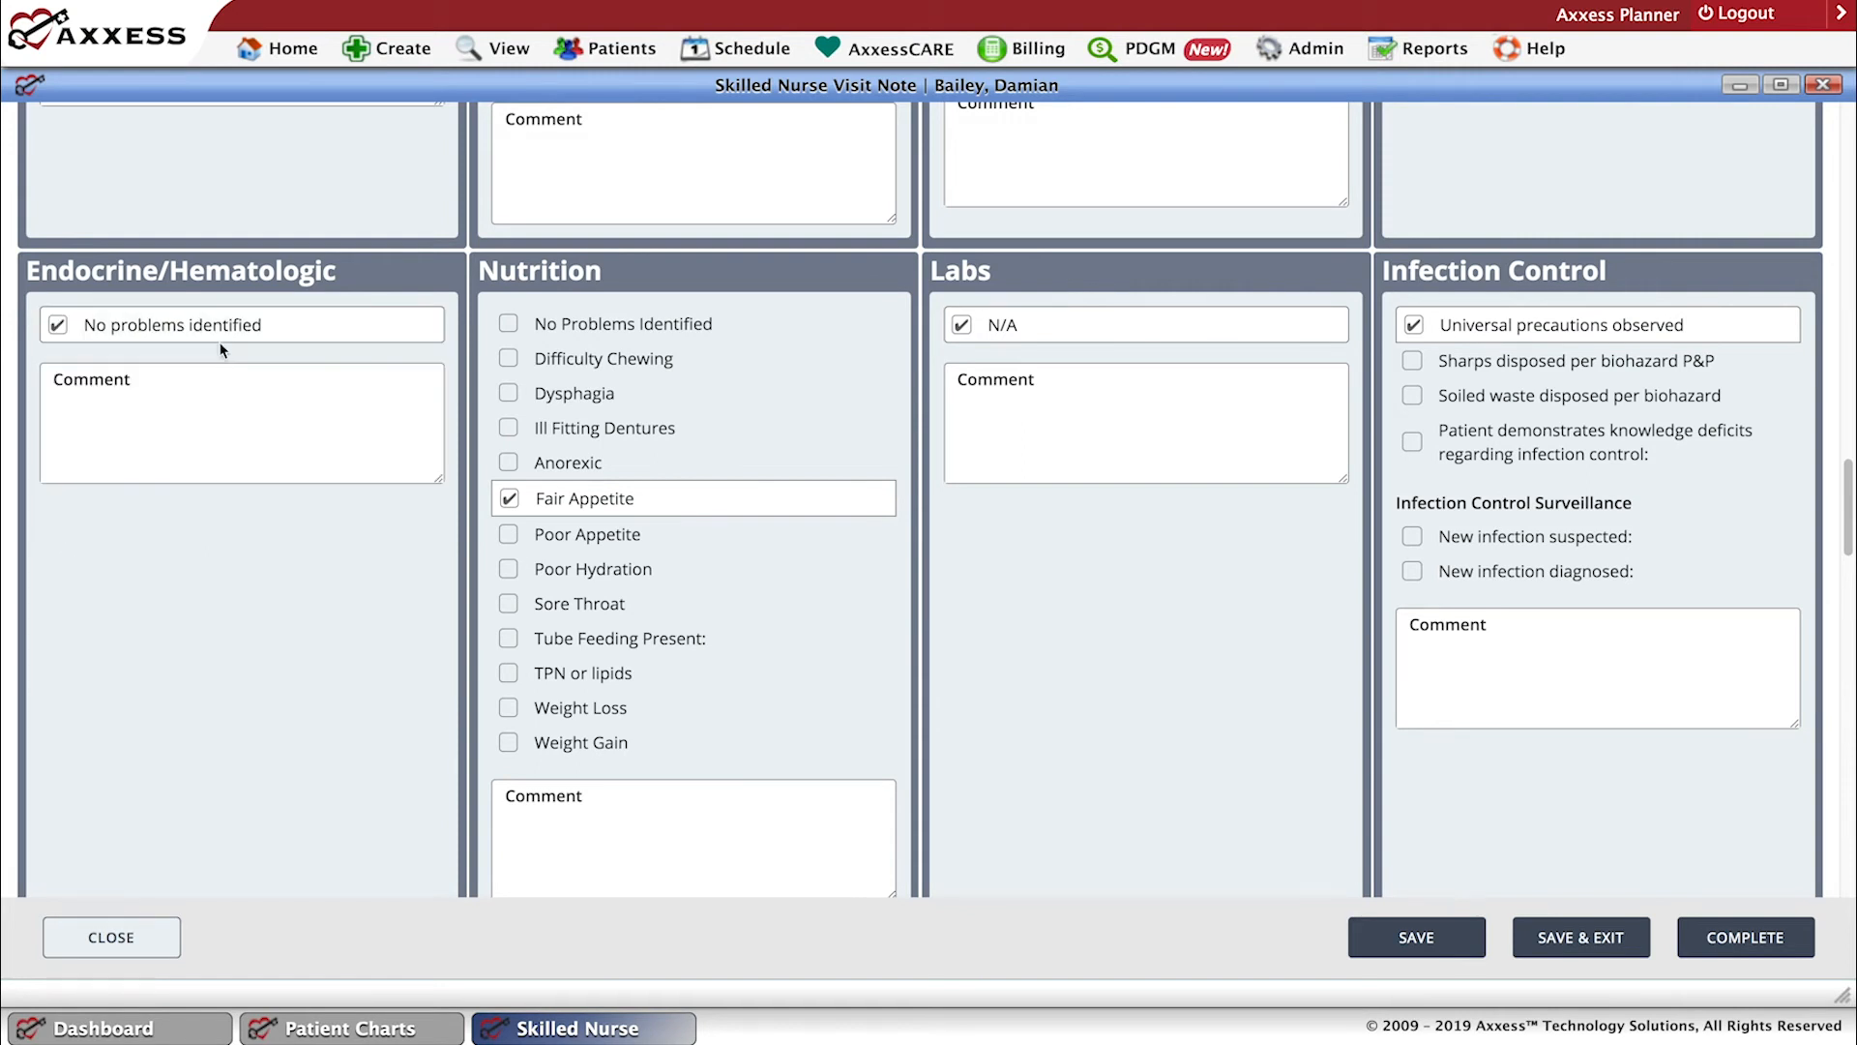
Mark New infection suspected under Infection Control Surveillance to view its follow-up fields, and unmark it without entering an infection.
left_click_drag(1847, 493, 1847, 570)
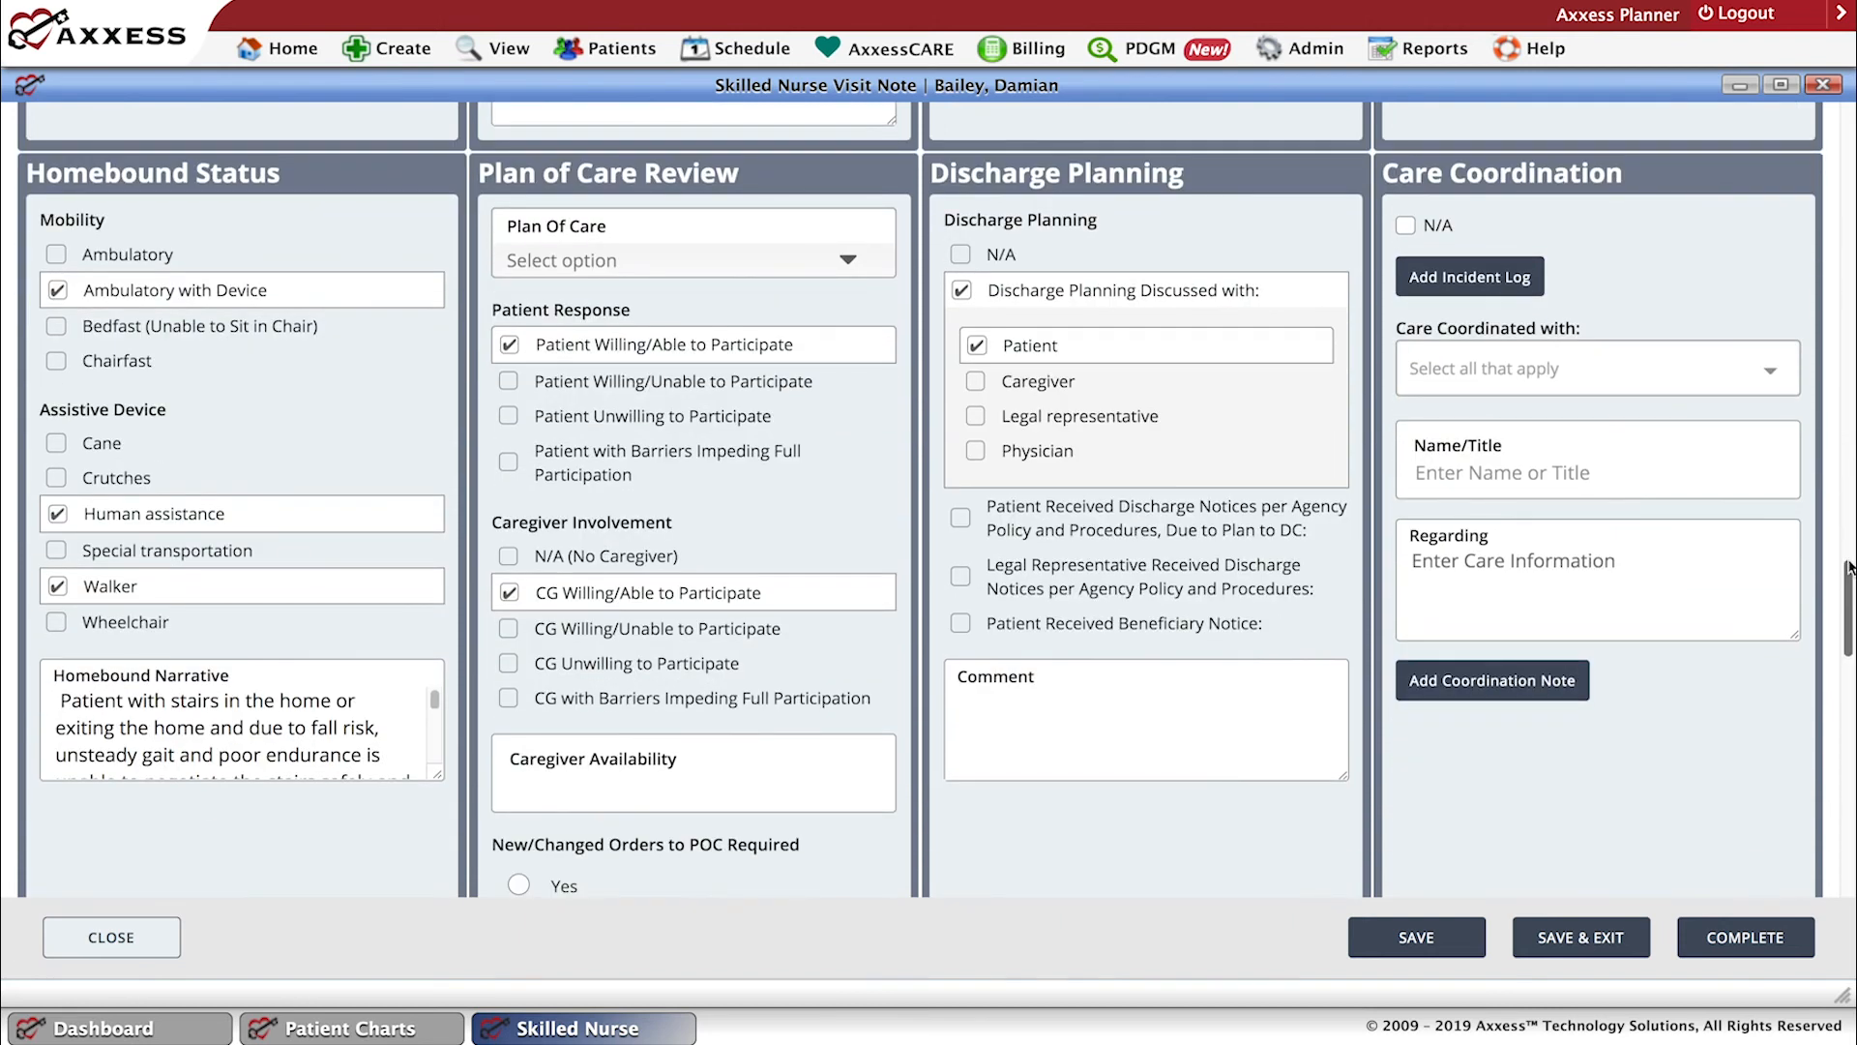
scroll(1849, 569, "up", 2)
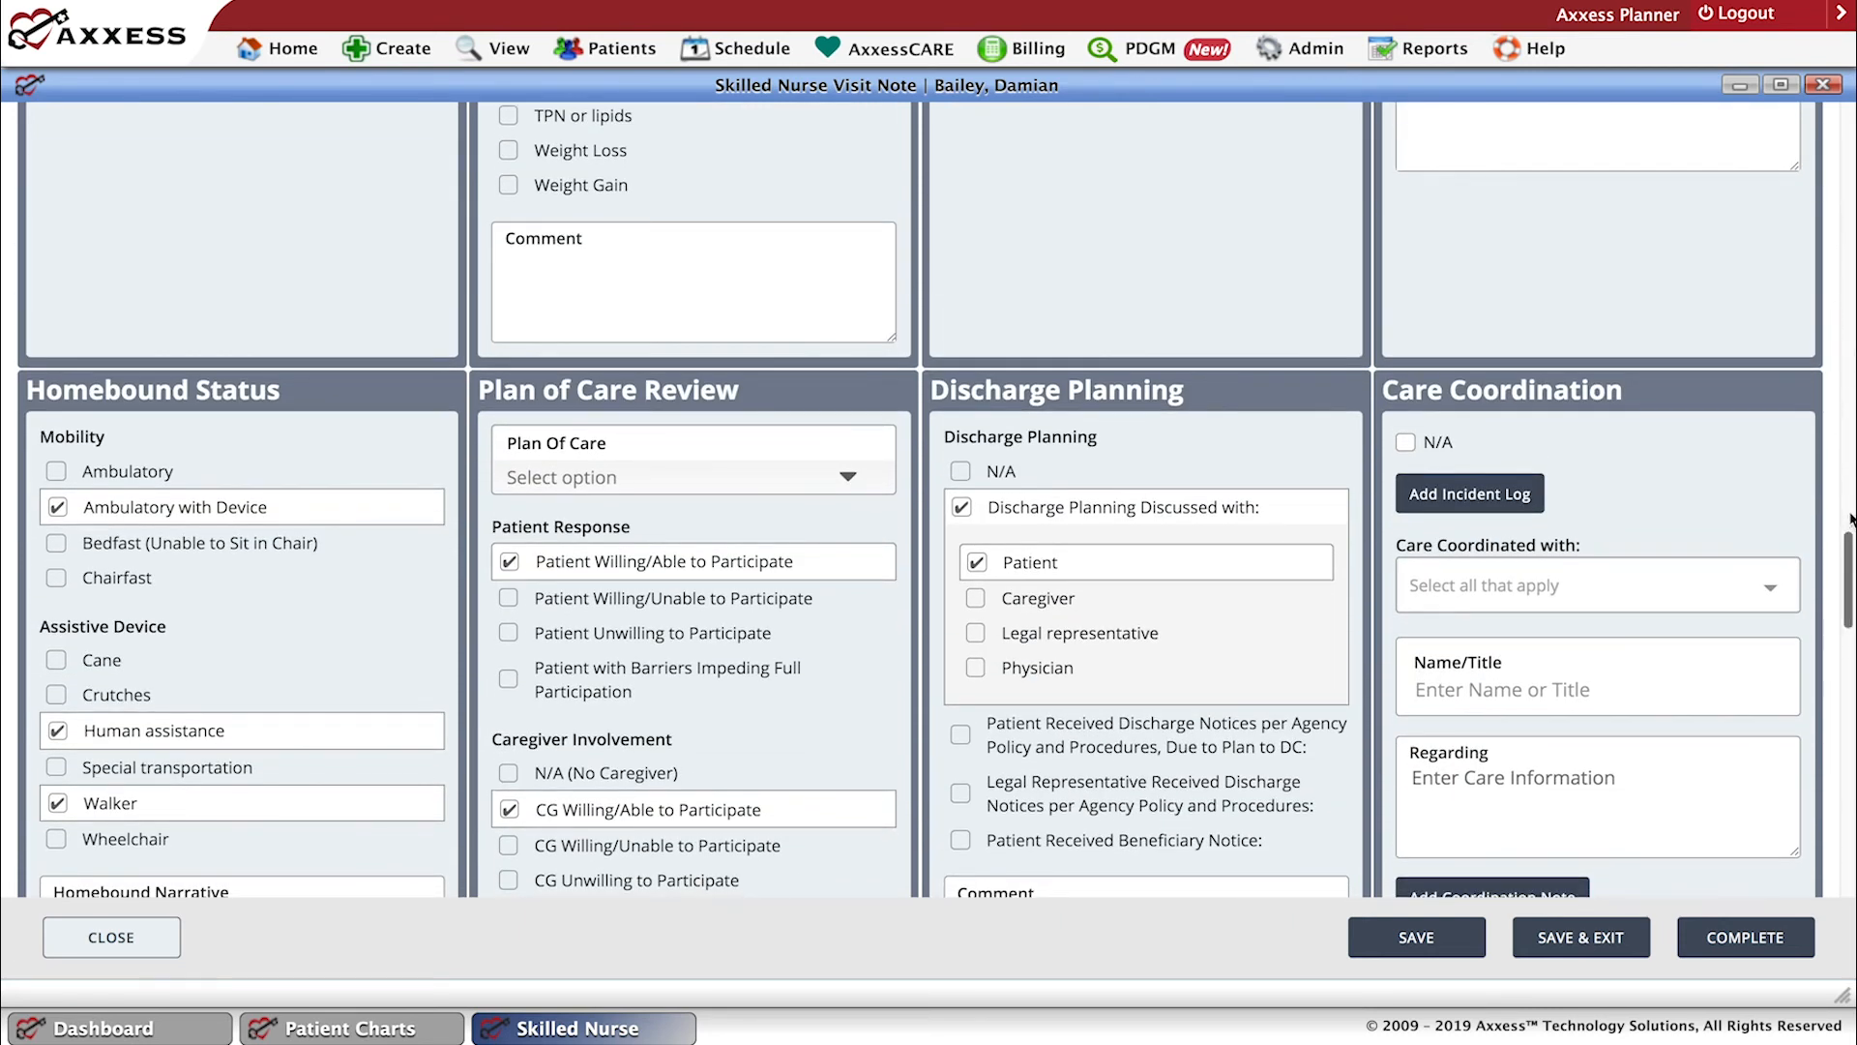
scroll(1849, 512, "up", 4)
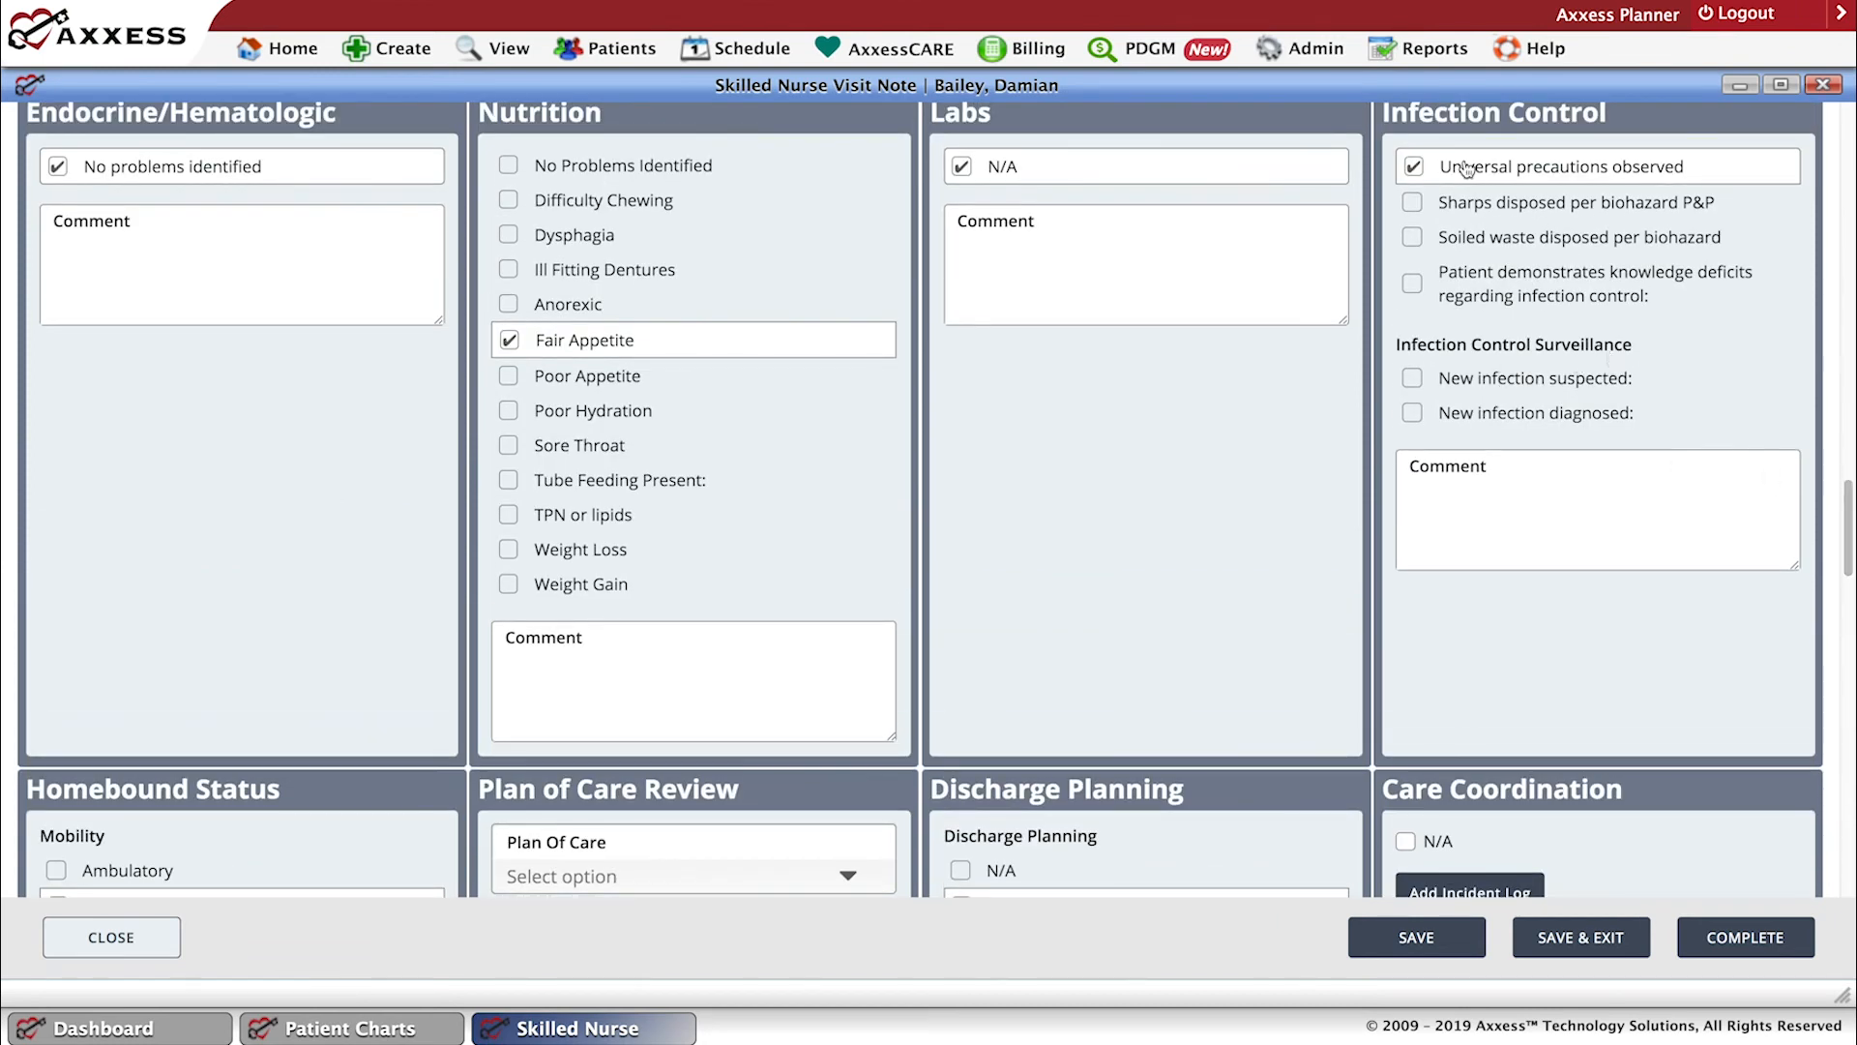
left_click(1413, 380)
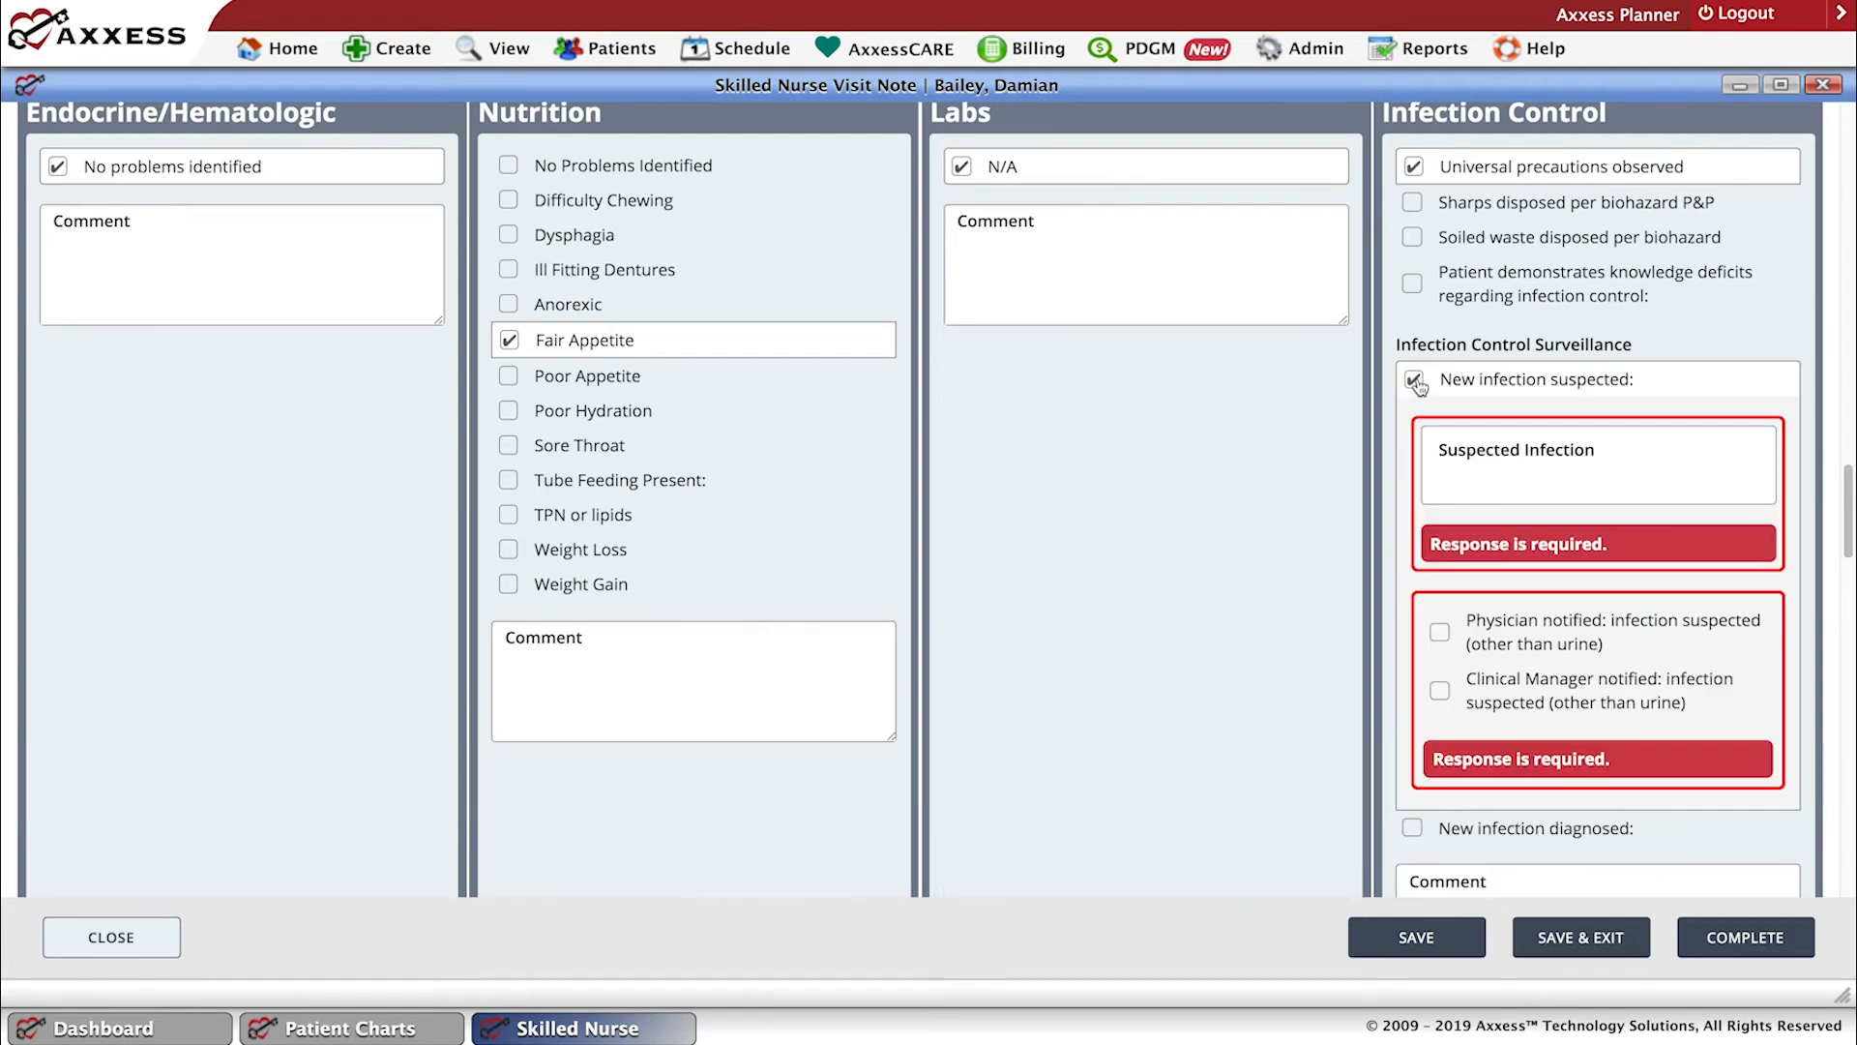
left_click(1471, 481)
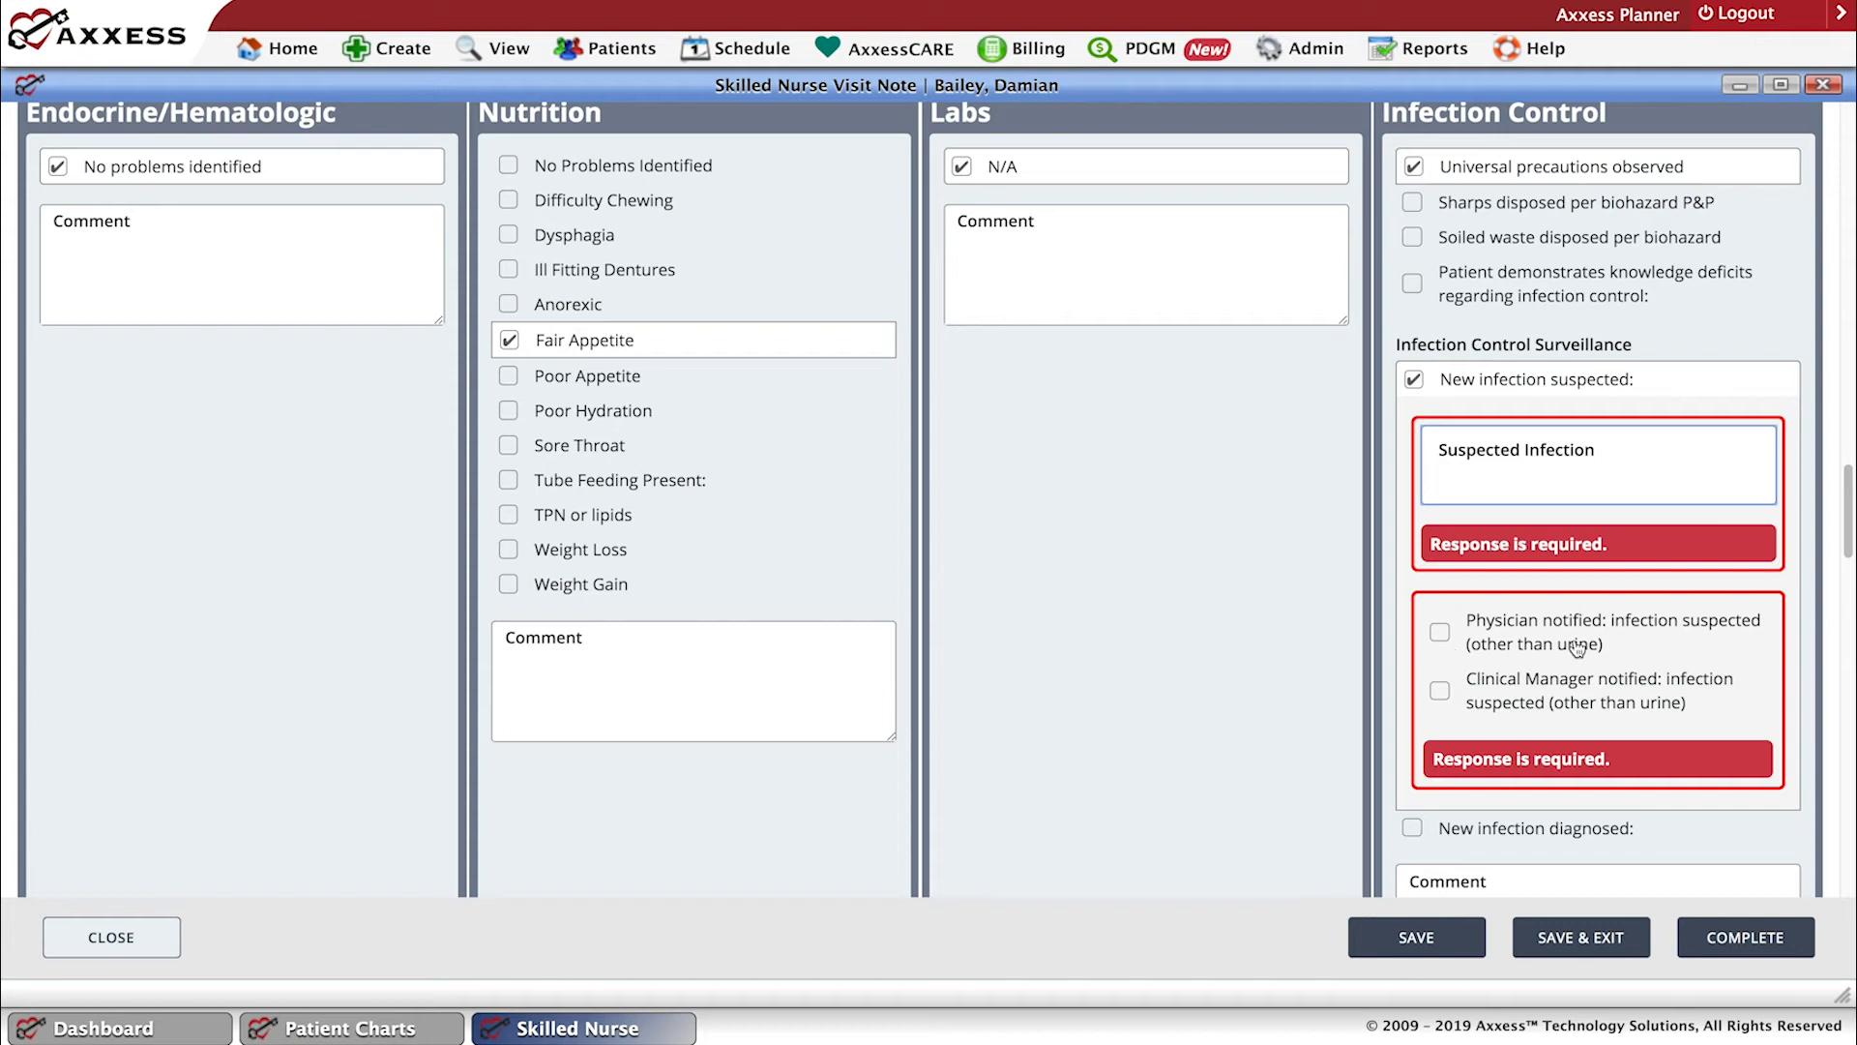
left_click(1413, 380)
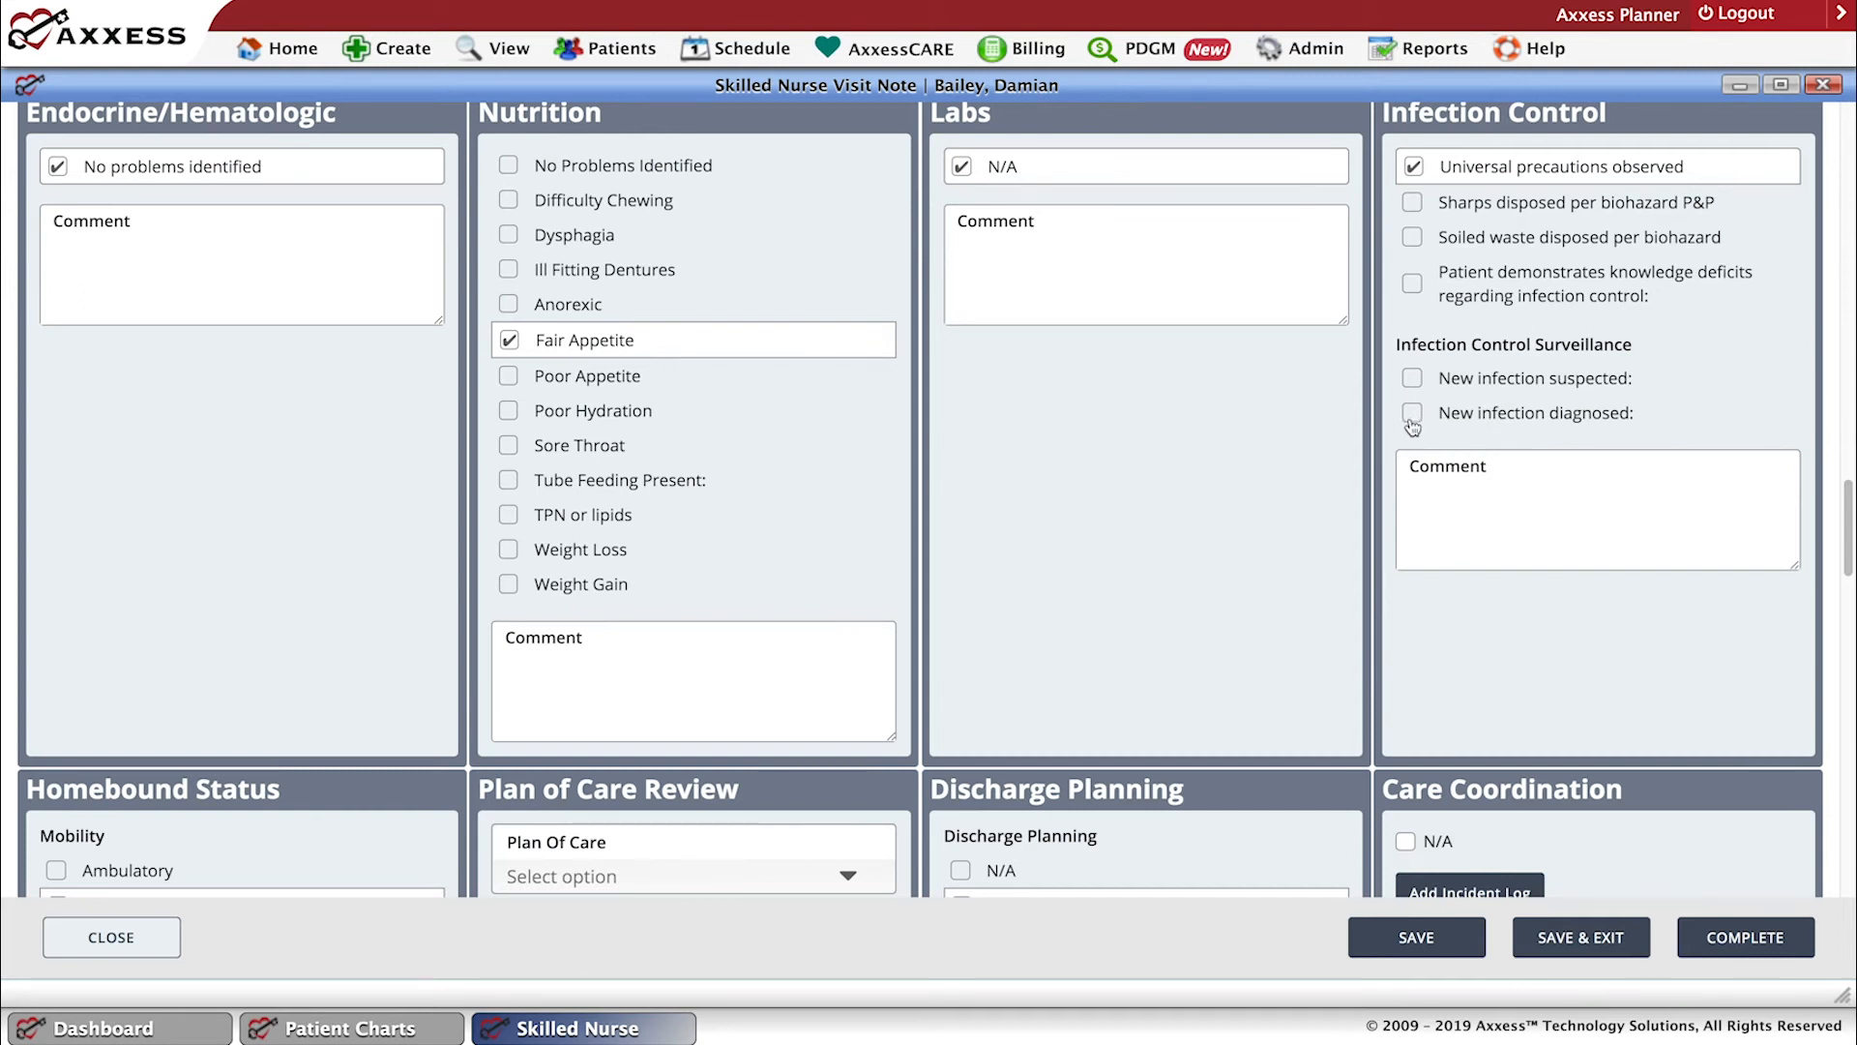
Examine the Homebound Status, Plan of Care Review, Discharge Planning, Care Coordination and Health Management sections of the visit note.
scroll(1363, 474, "up", 1)
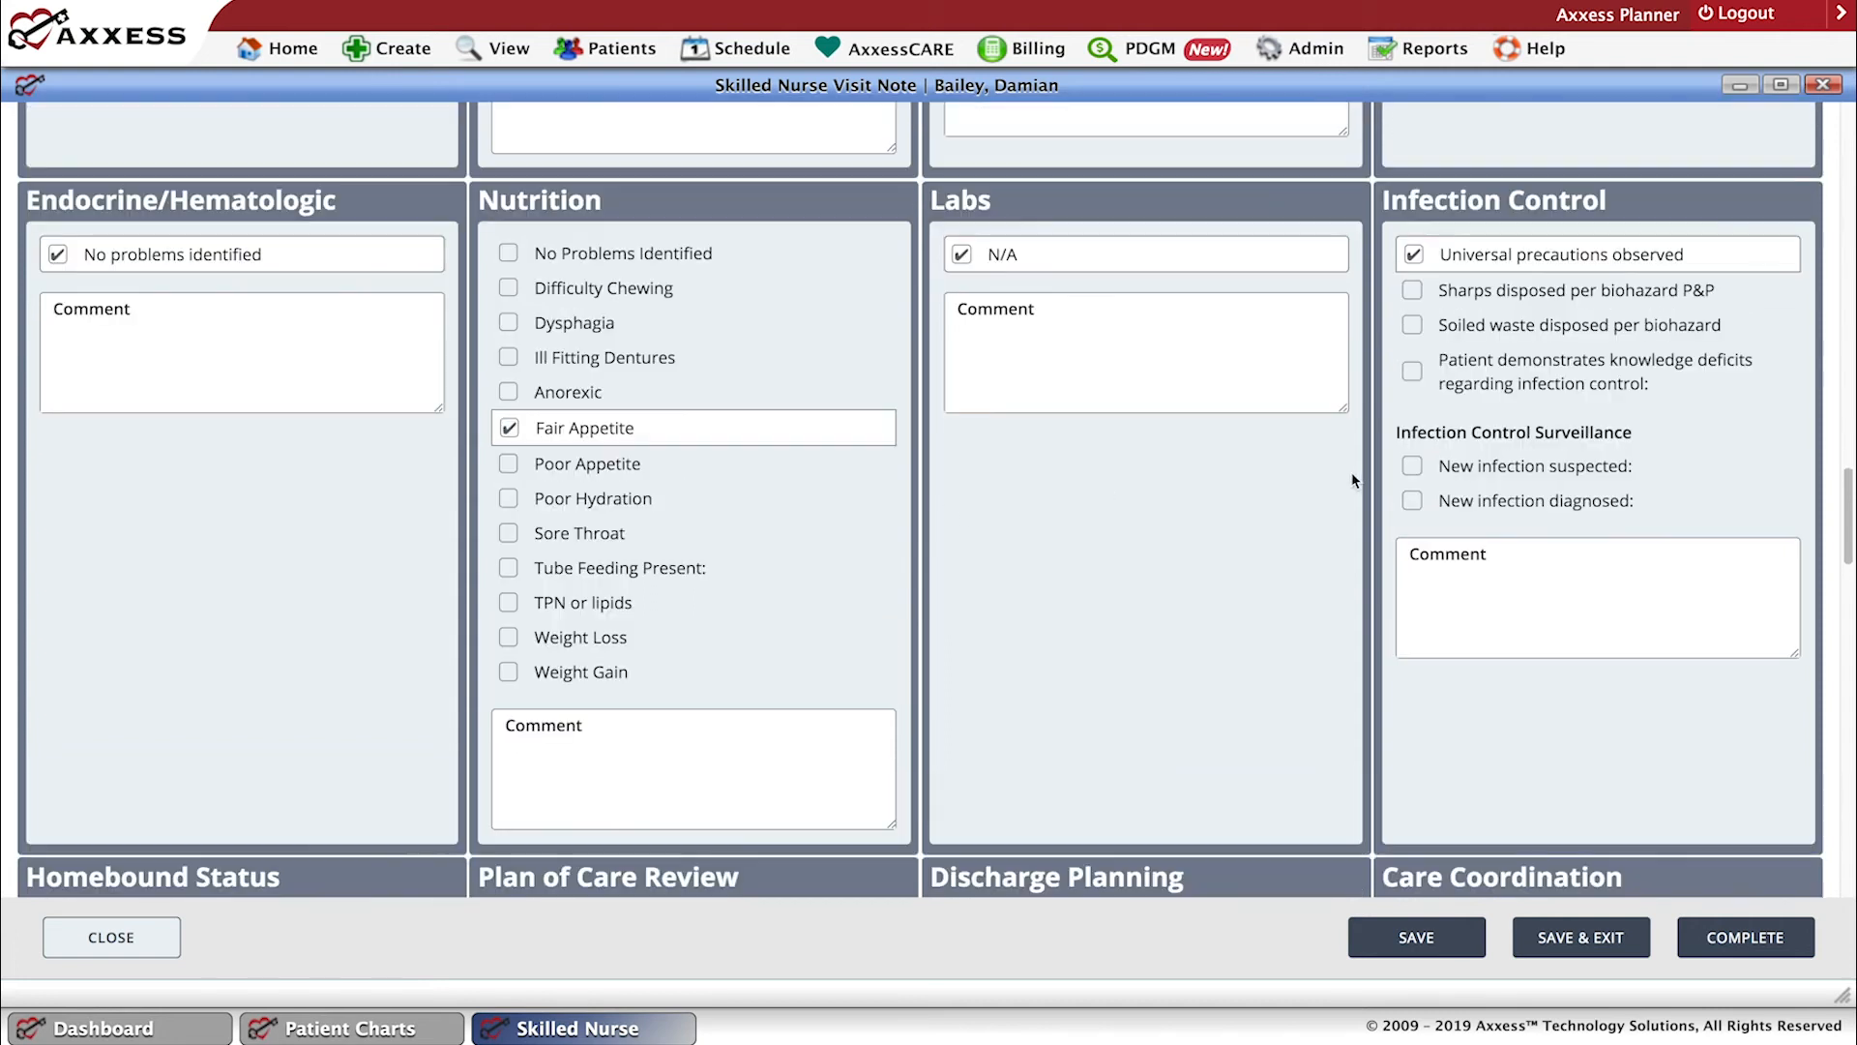
scroll(1366, 469, "down", 1)
scroll(1367, 476, "down", 3)
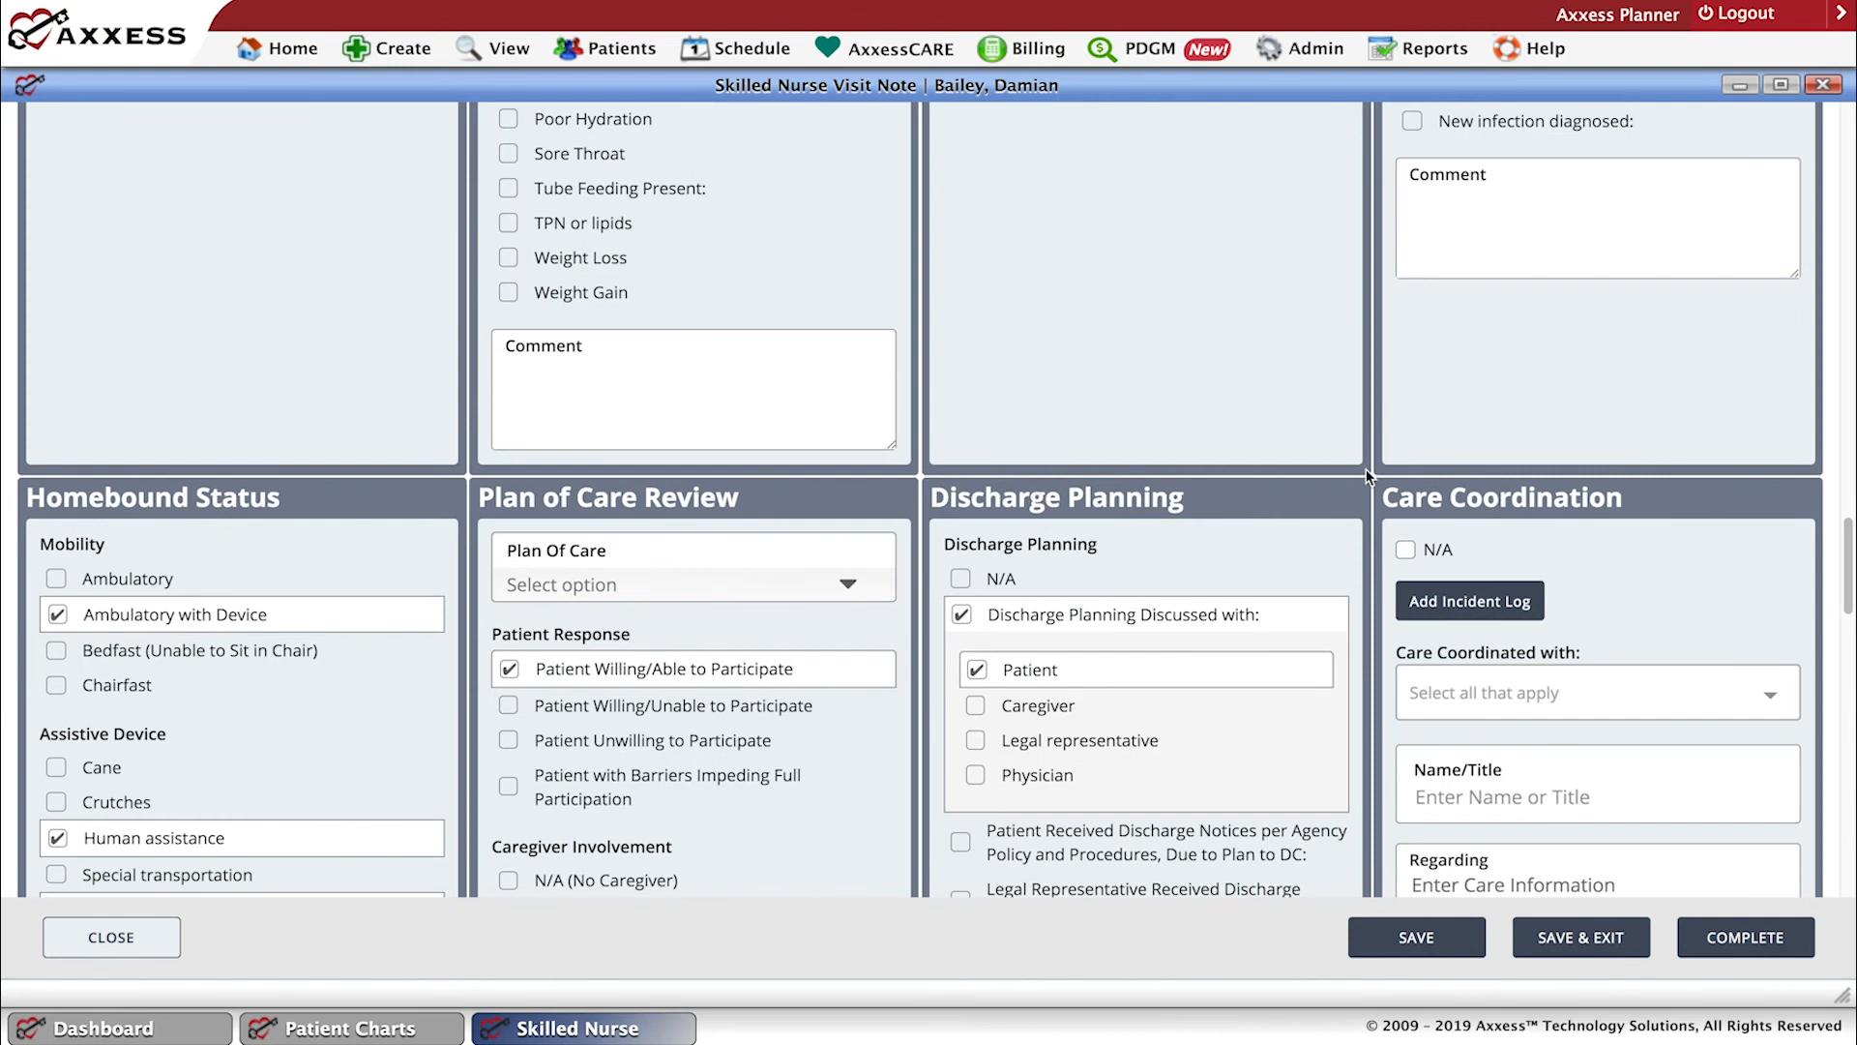
scroll(1367, 476, "down", 1)
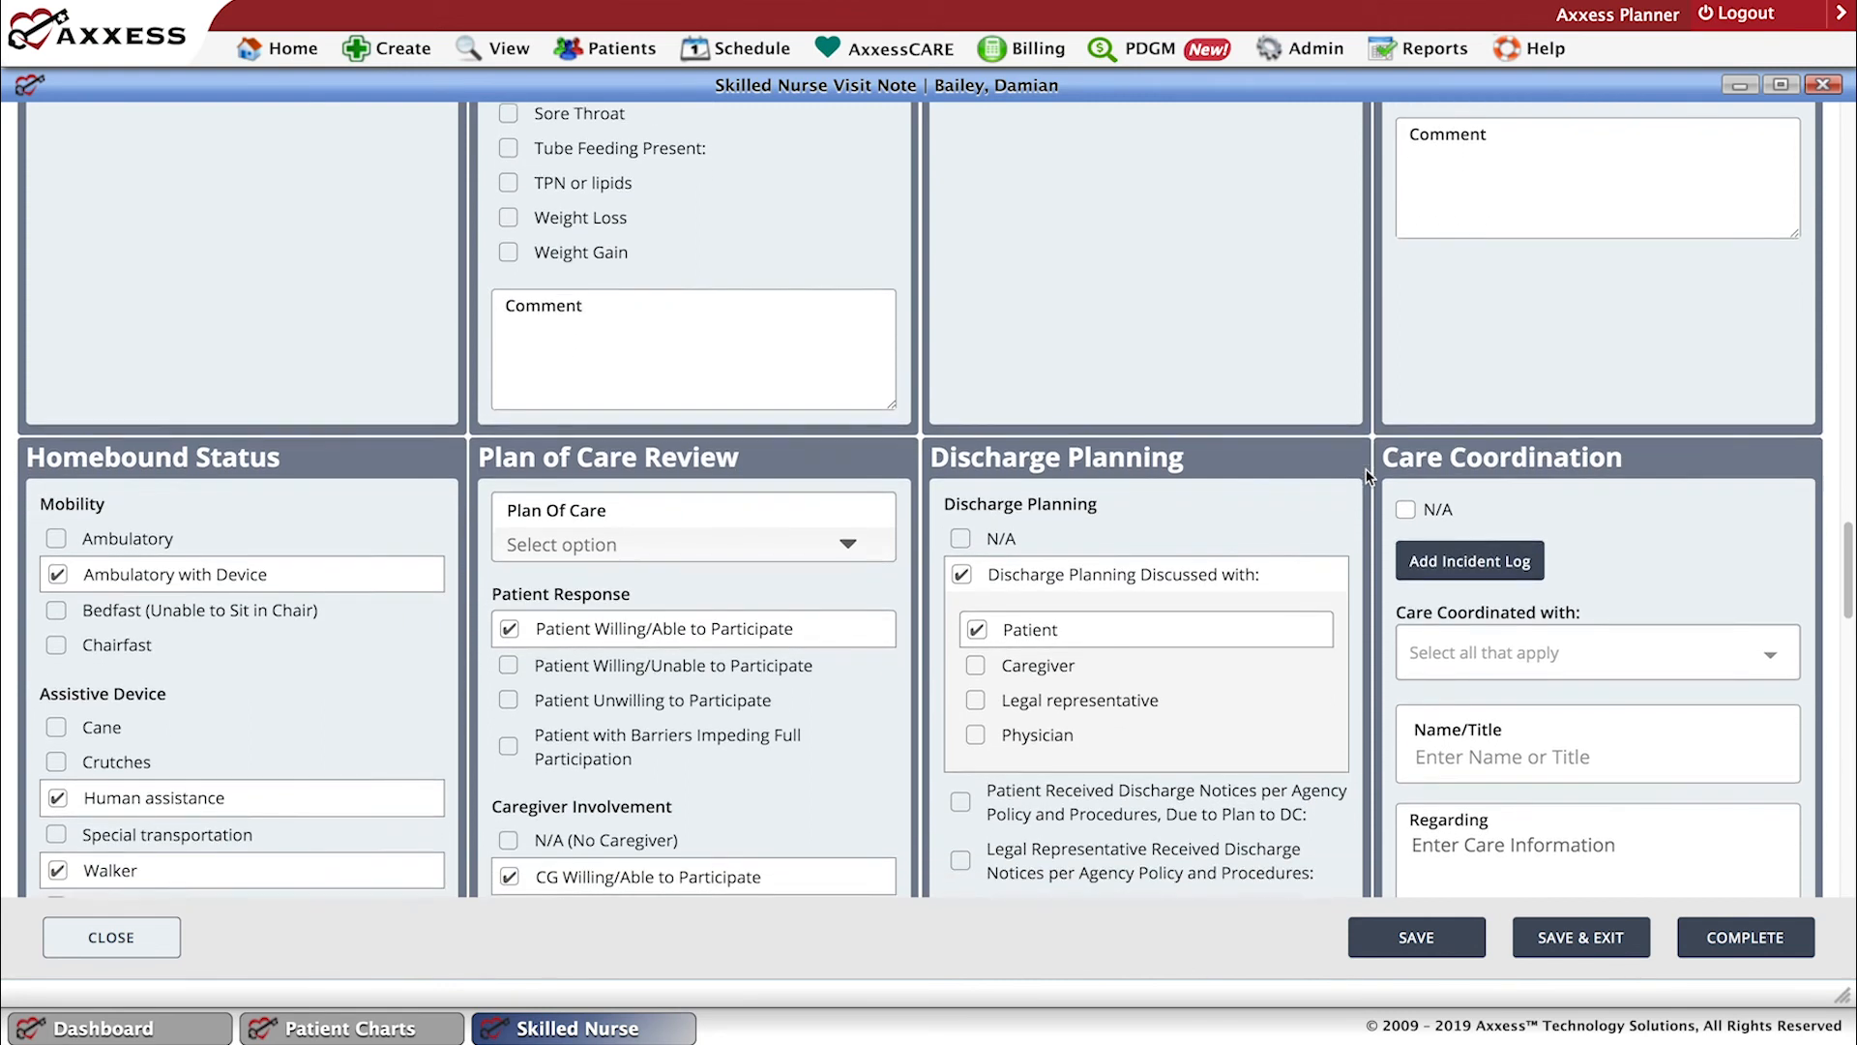
scroll(1367, 476, "down", 1)
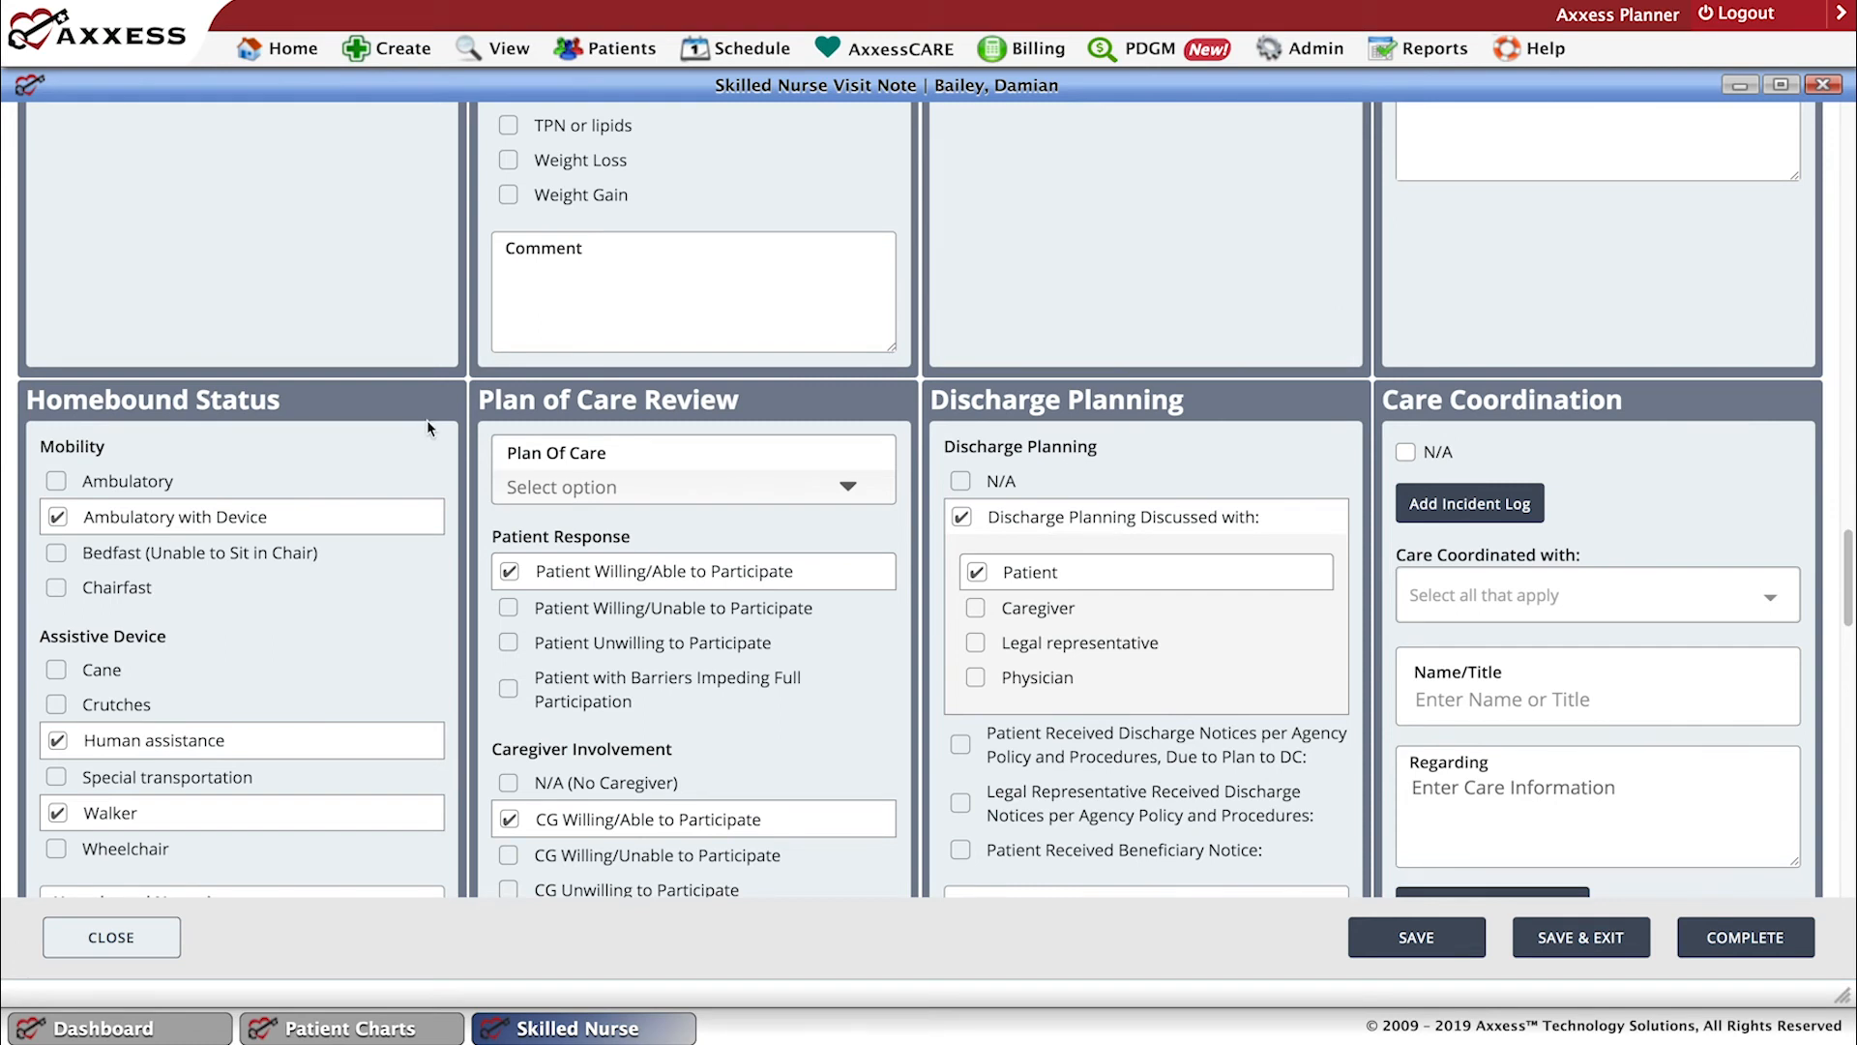
scroll(1849, 644, "down", 2)
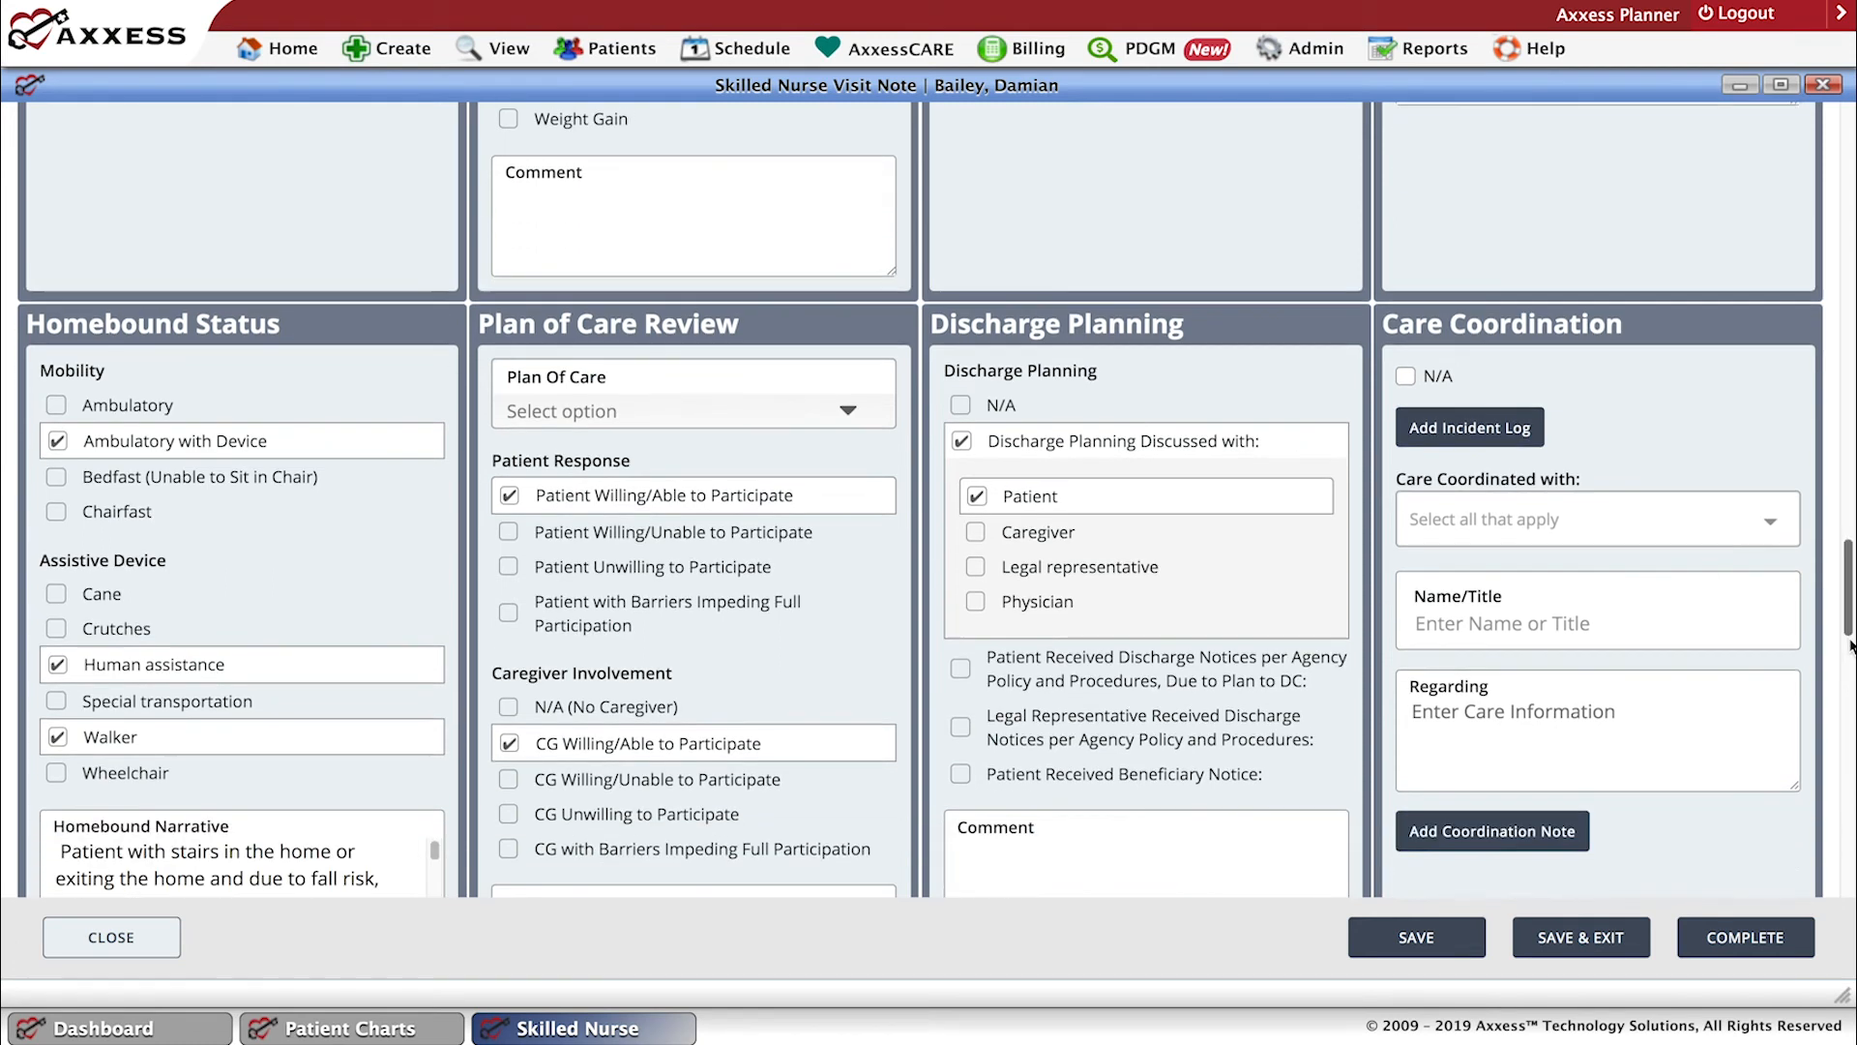
scroll(1849, 644, "down", 5)
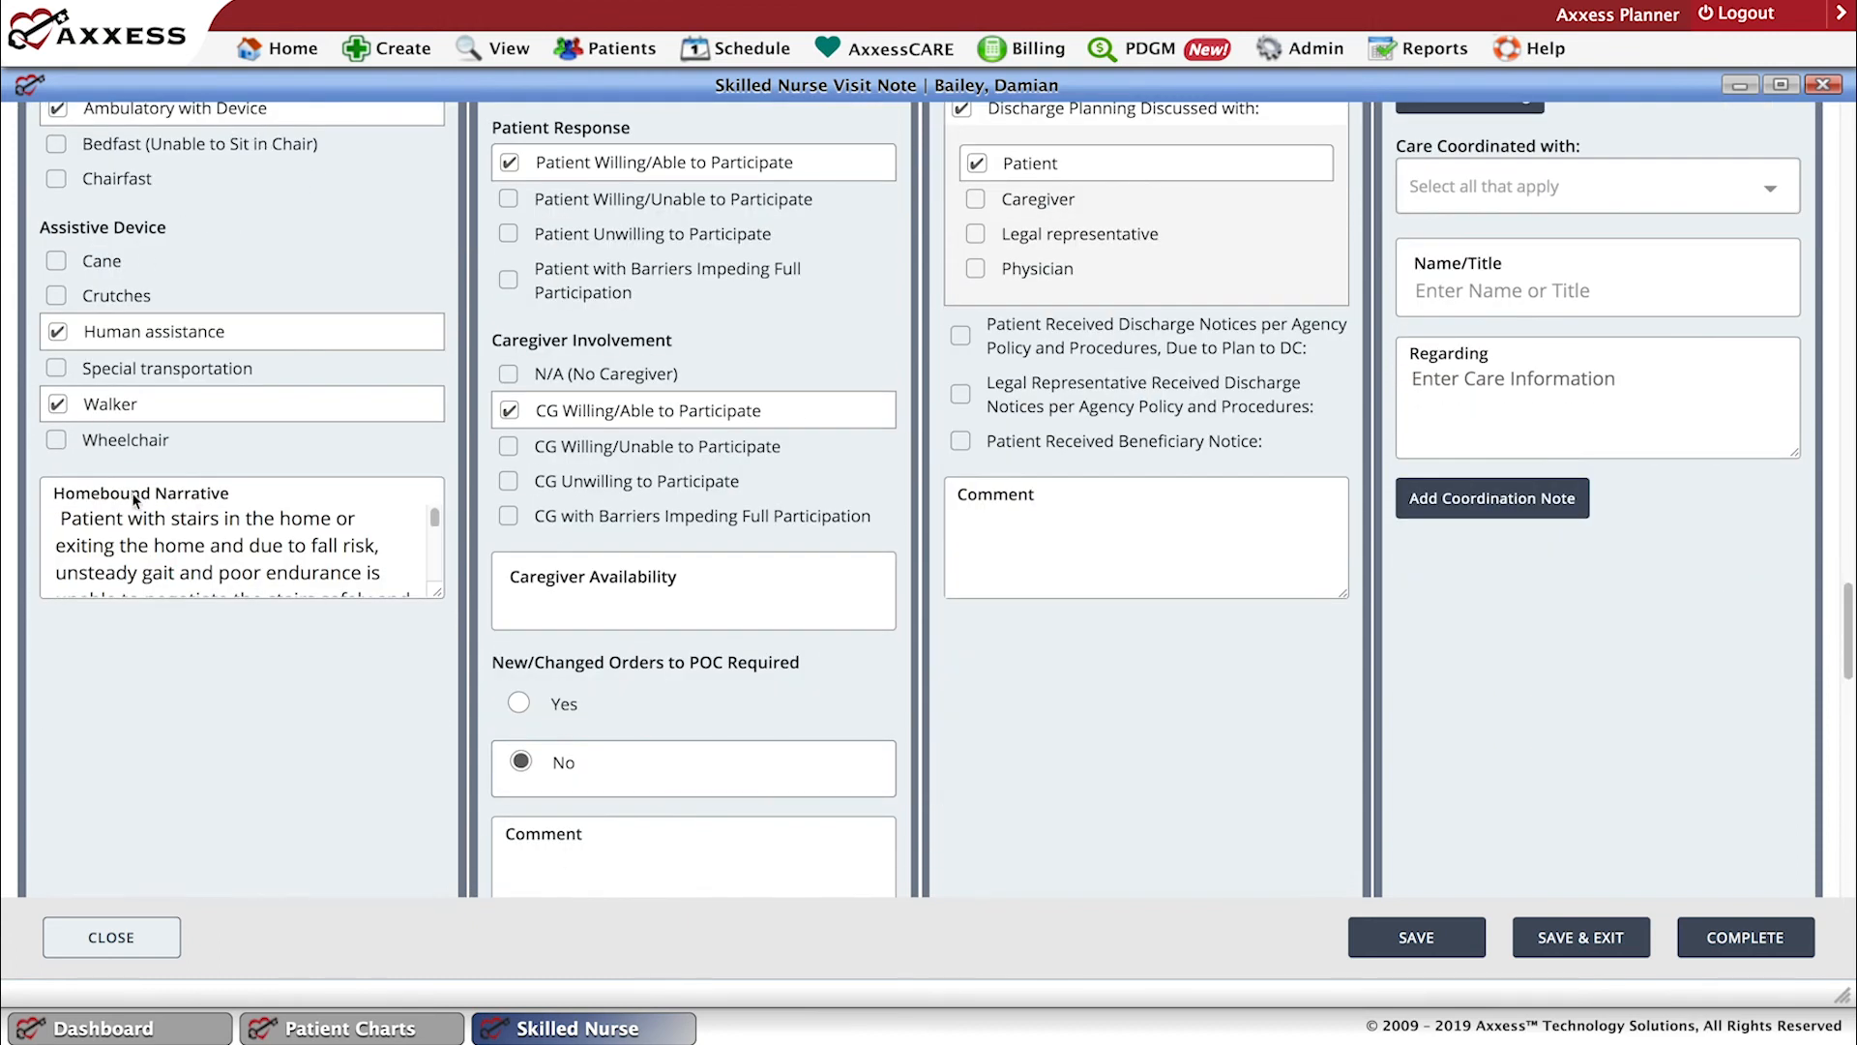
left_click_drag(1851, 609, 1850, 579)
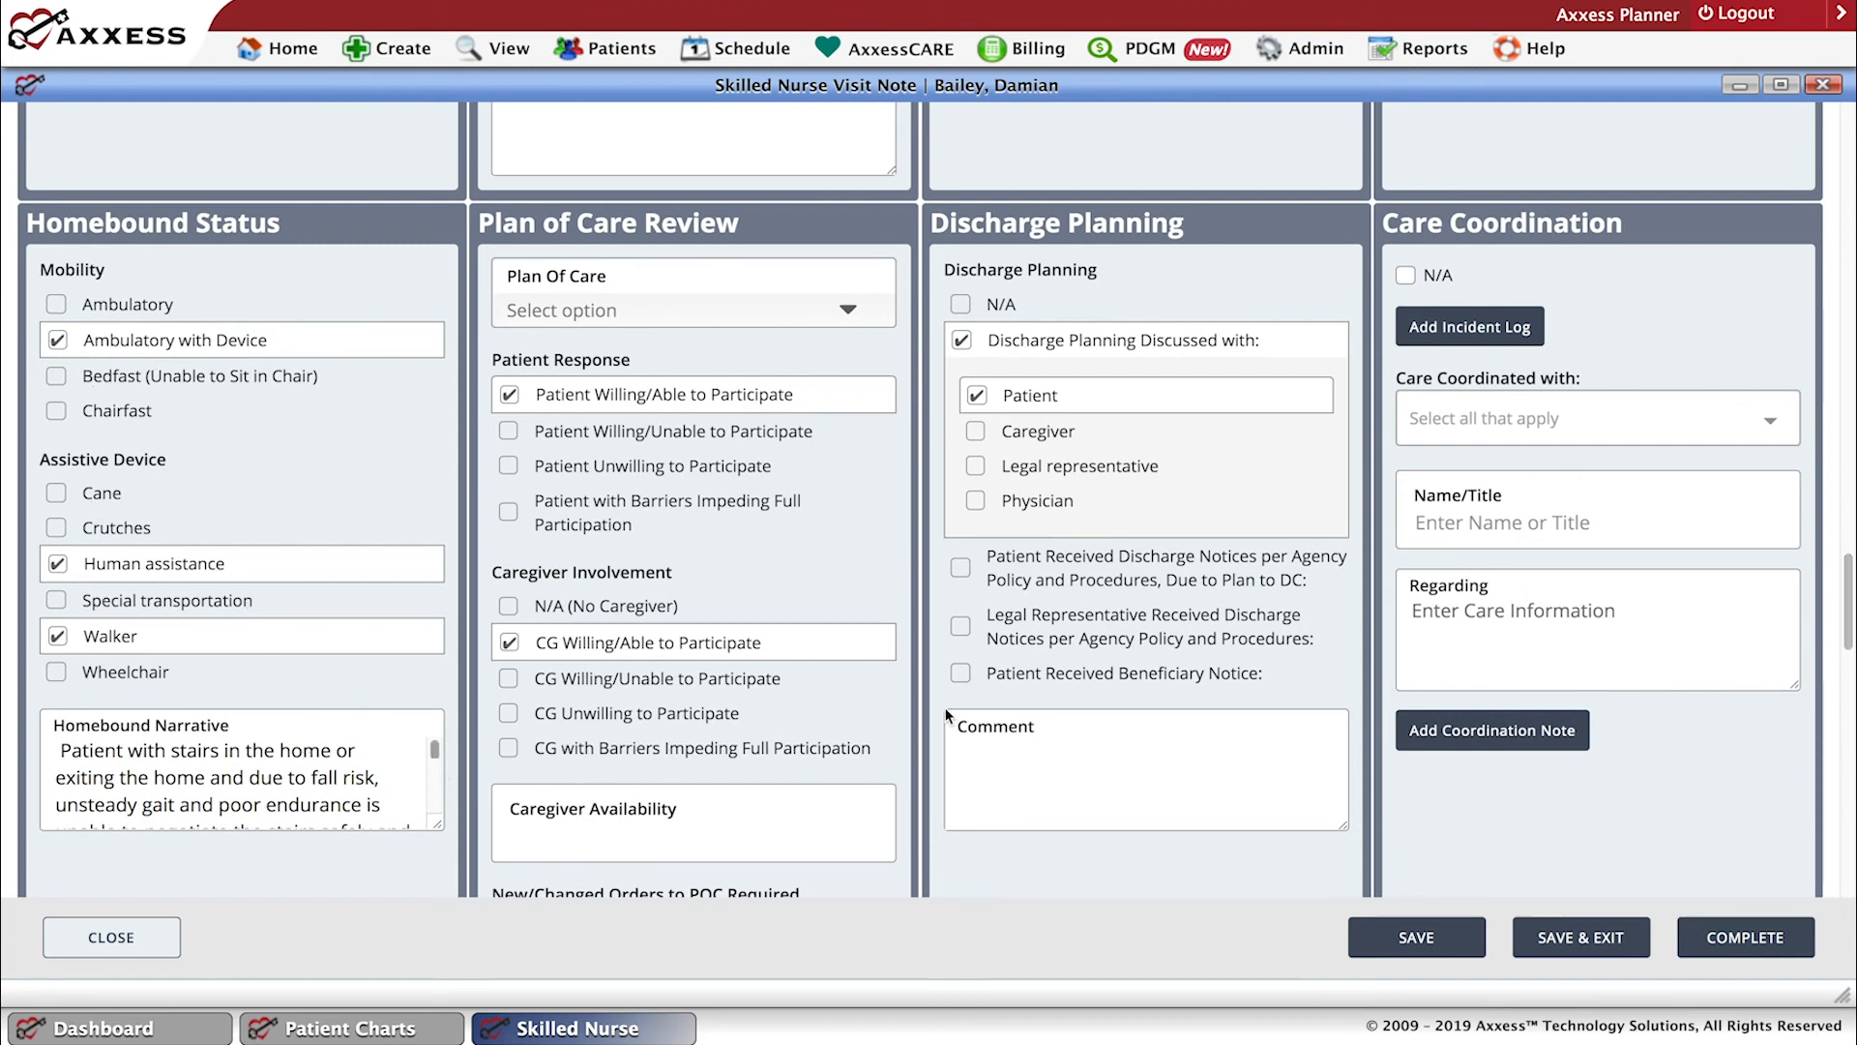
left_click_drag(1850, 628, 1849, 674)
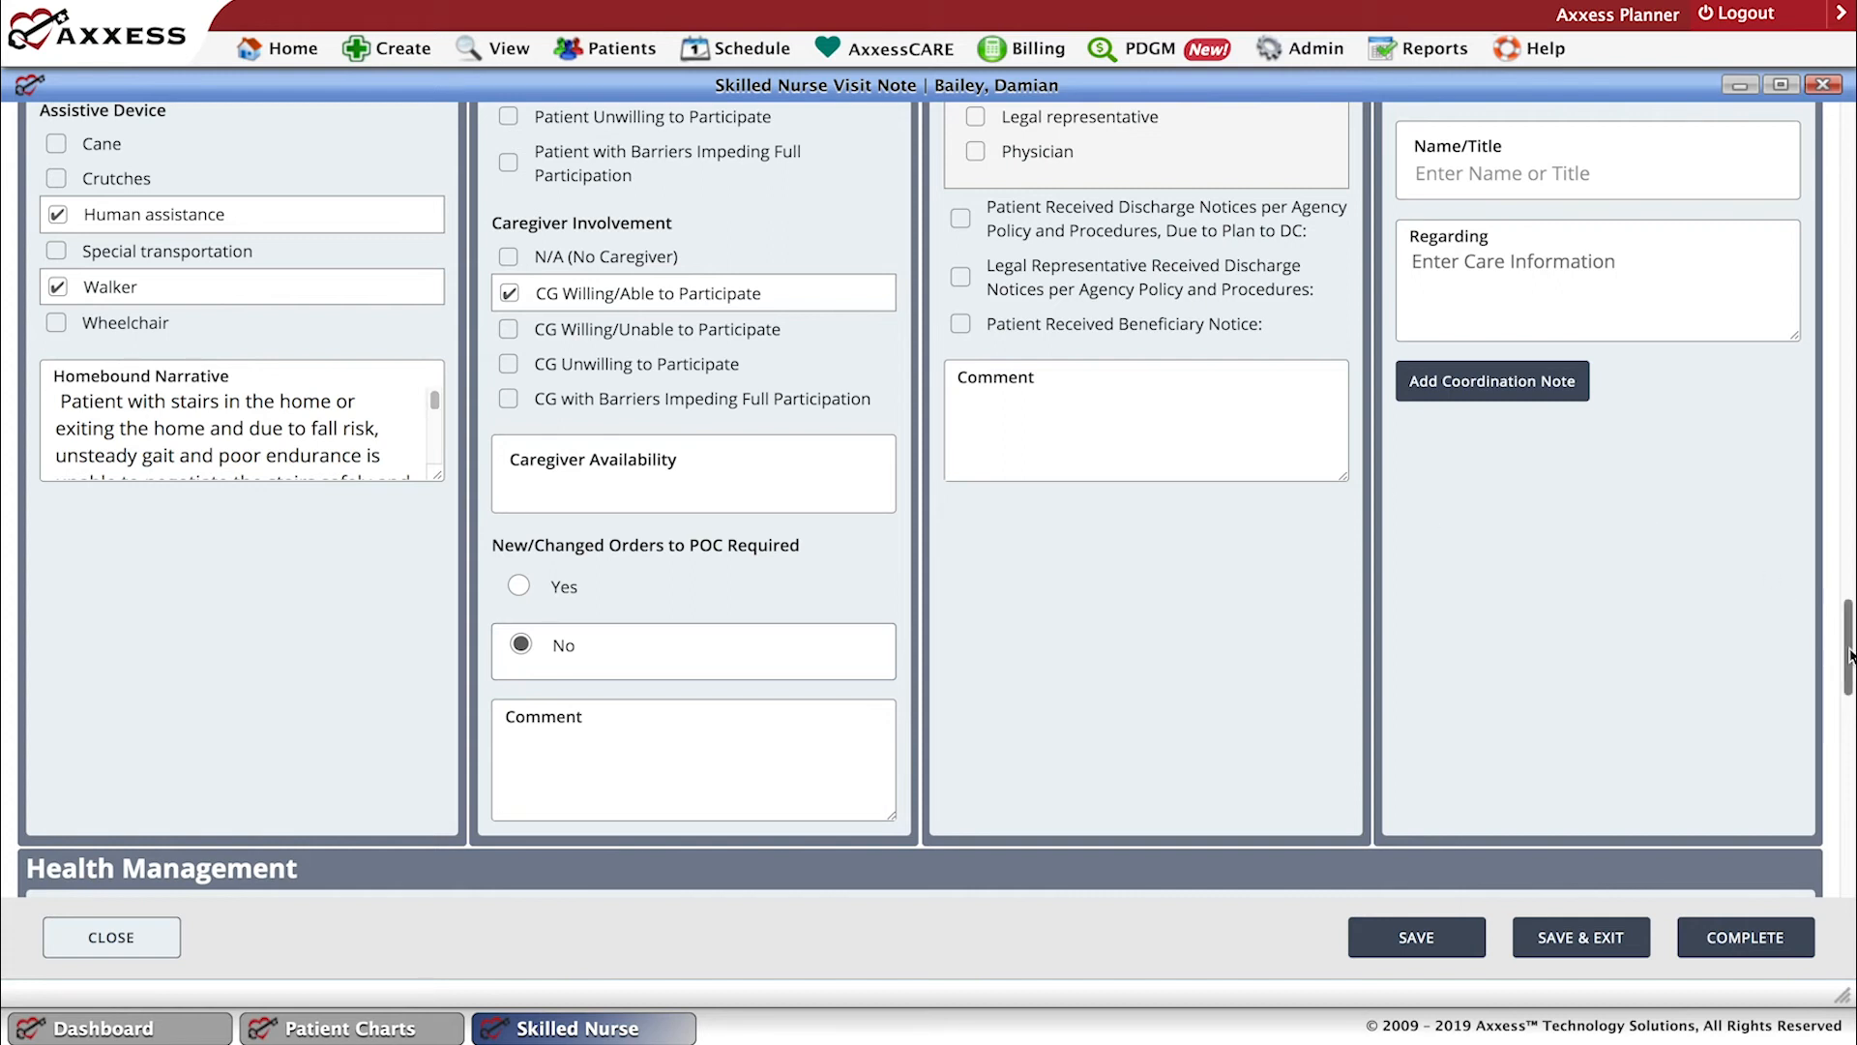
scroll(1850, 707, "down", 2)
scroll(1850, 706, "down", 3)
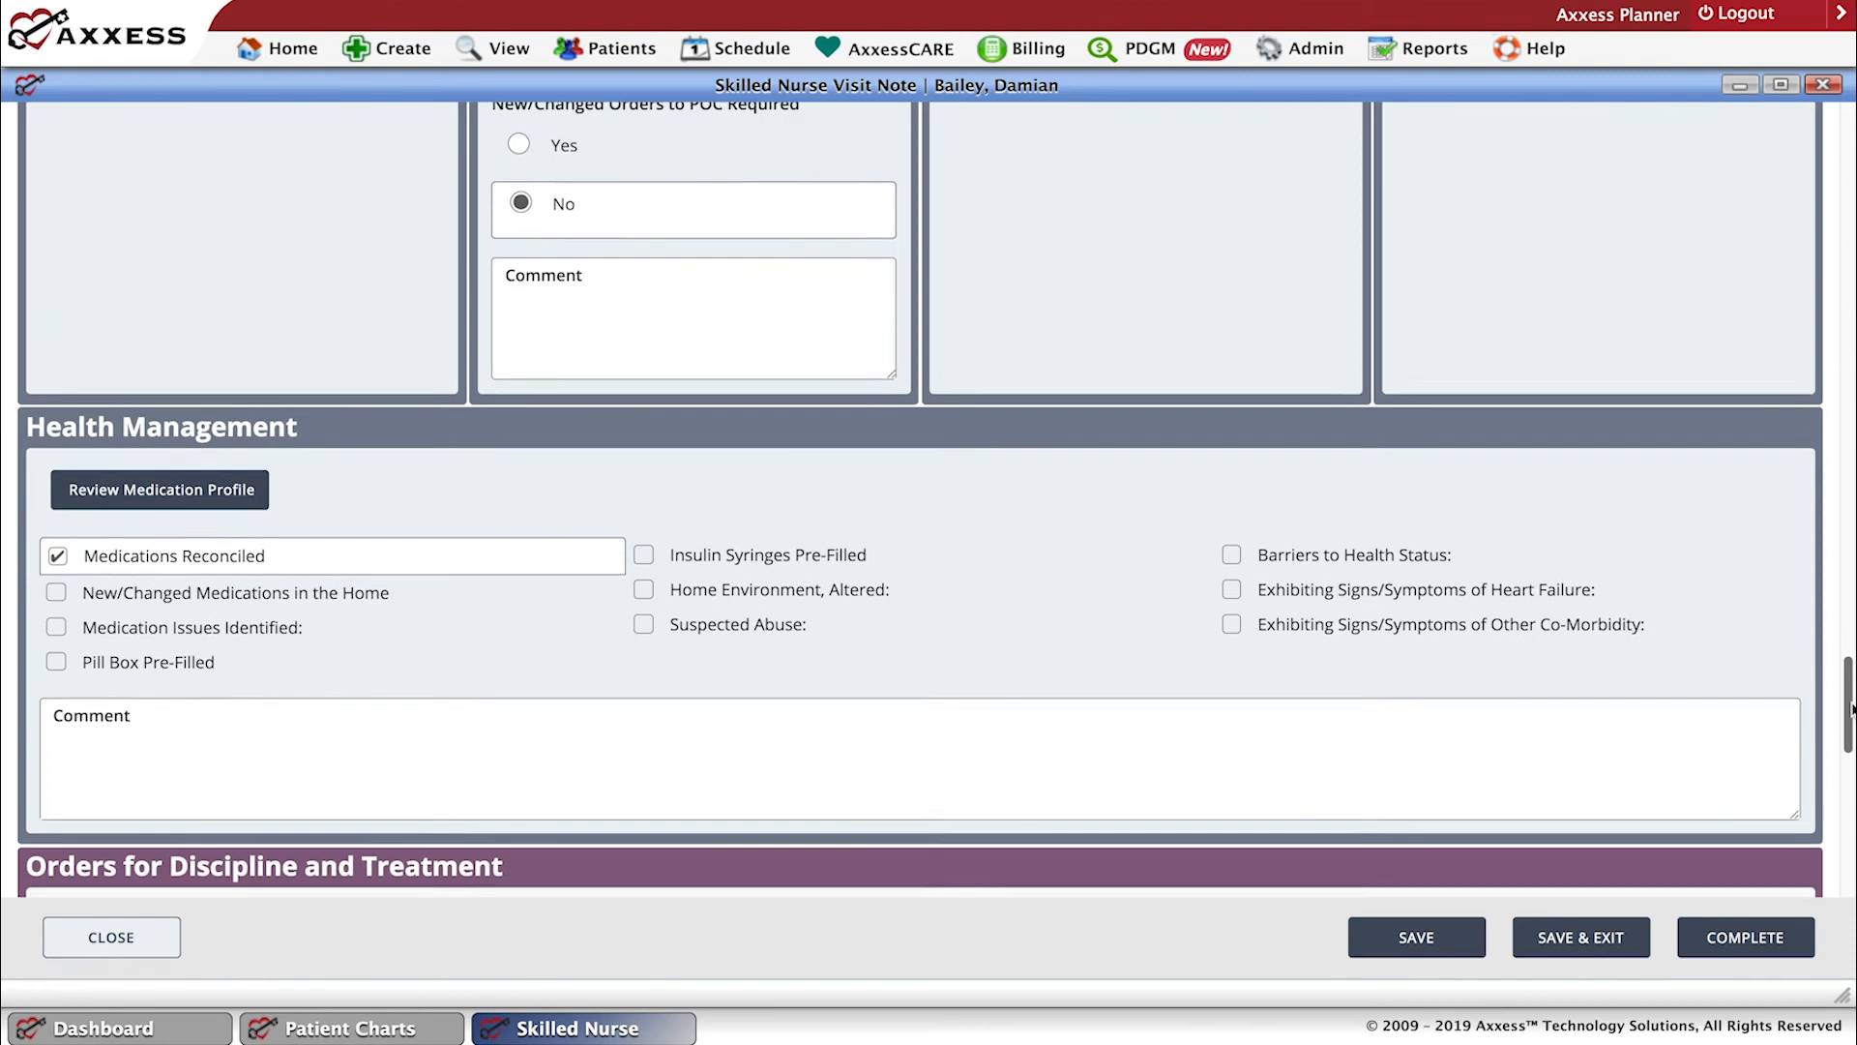
End the first Medical Necessity for Care statement at "declining functional ability." by removing "as demonstrated by", and save the visit note.
scroll(1851, 740, "down", 4)
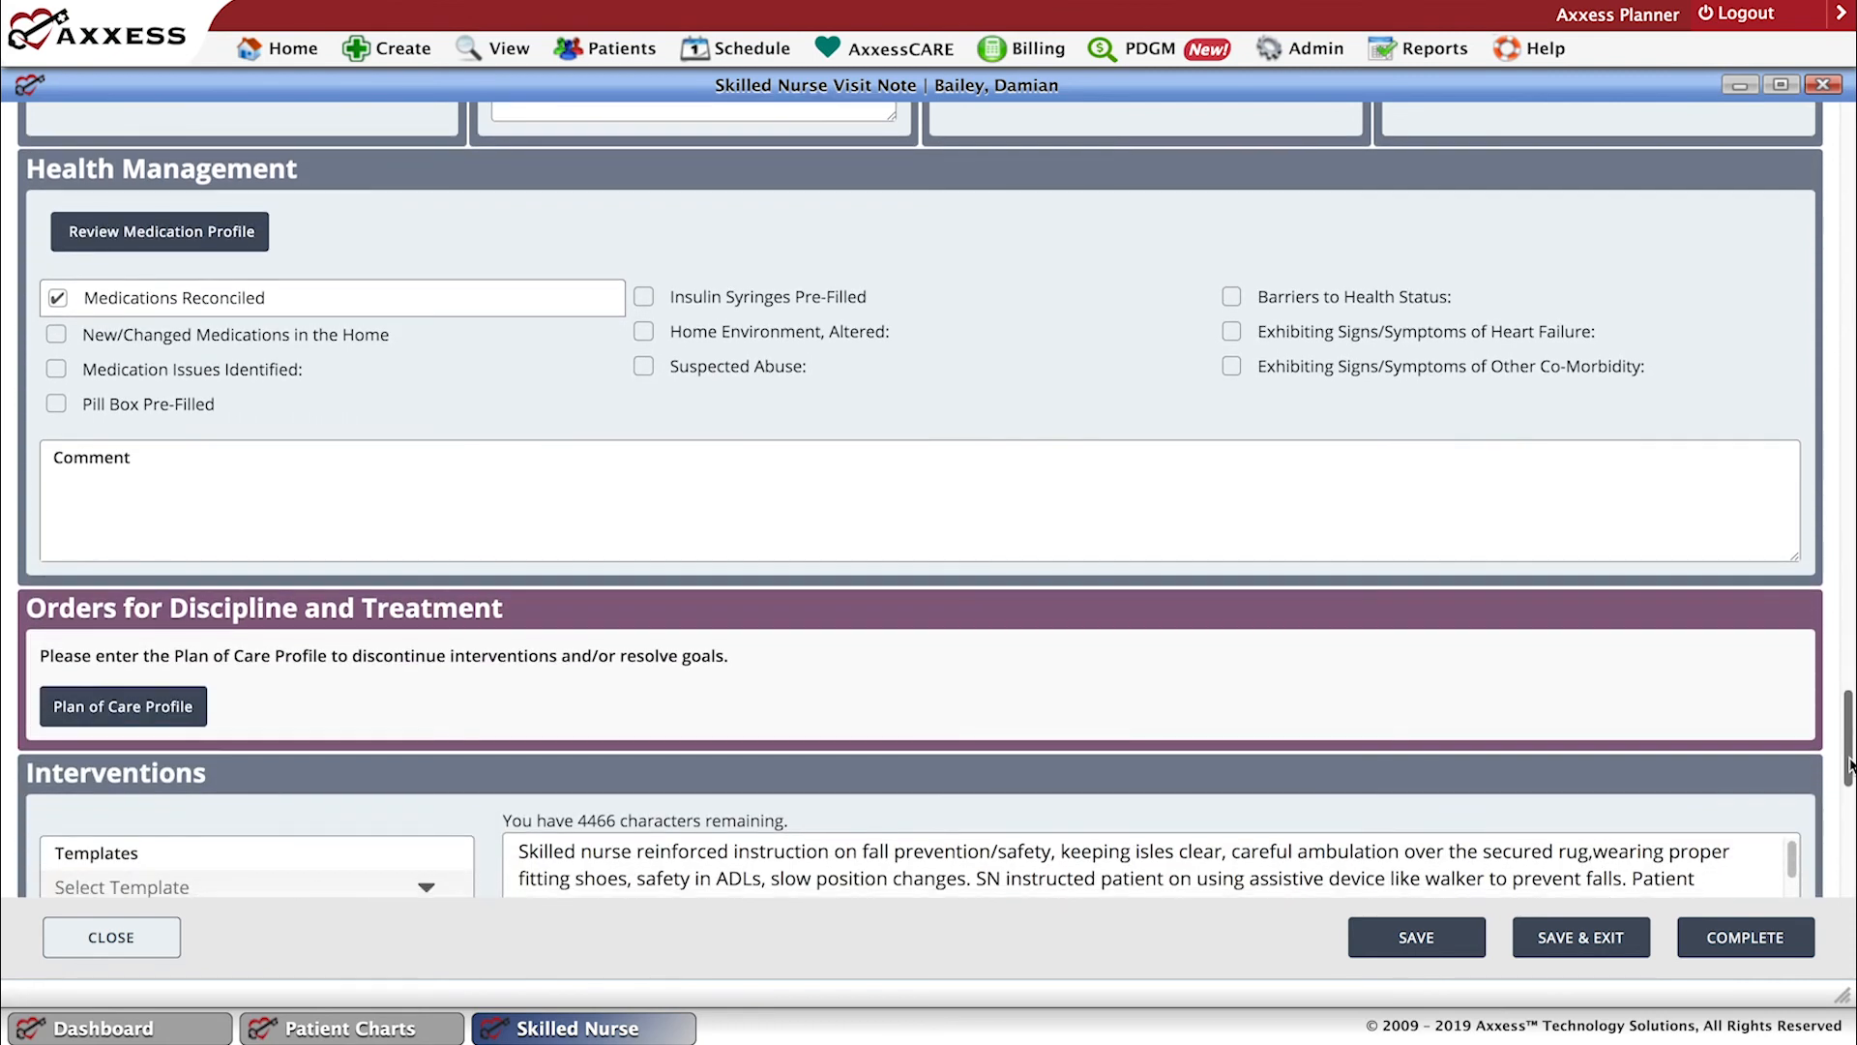
scroll(1850, 801, "down", 3)
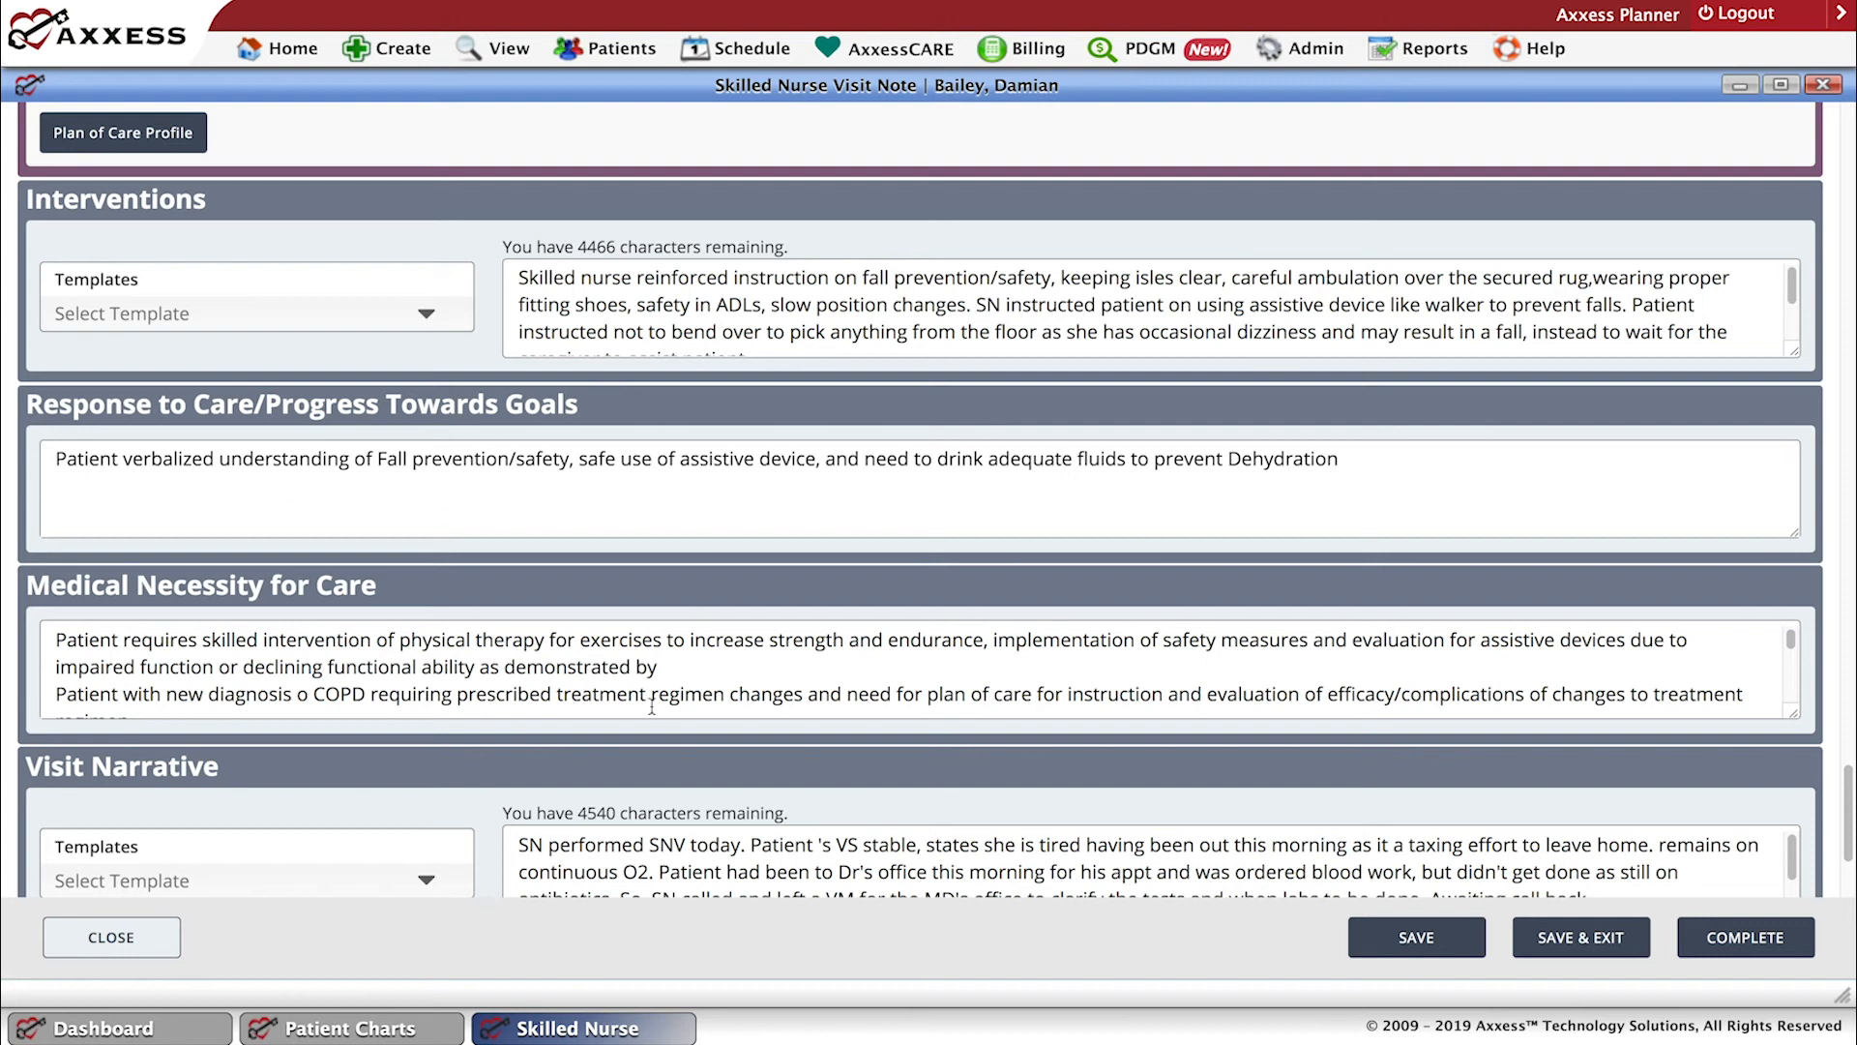
left_click(674, 670)
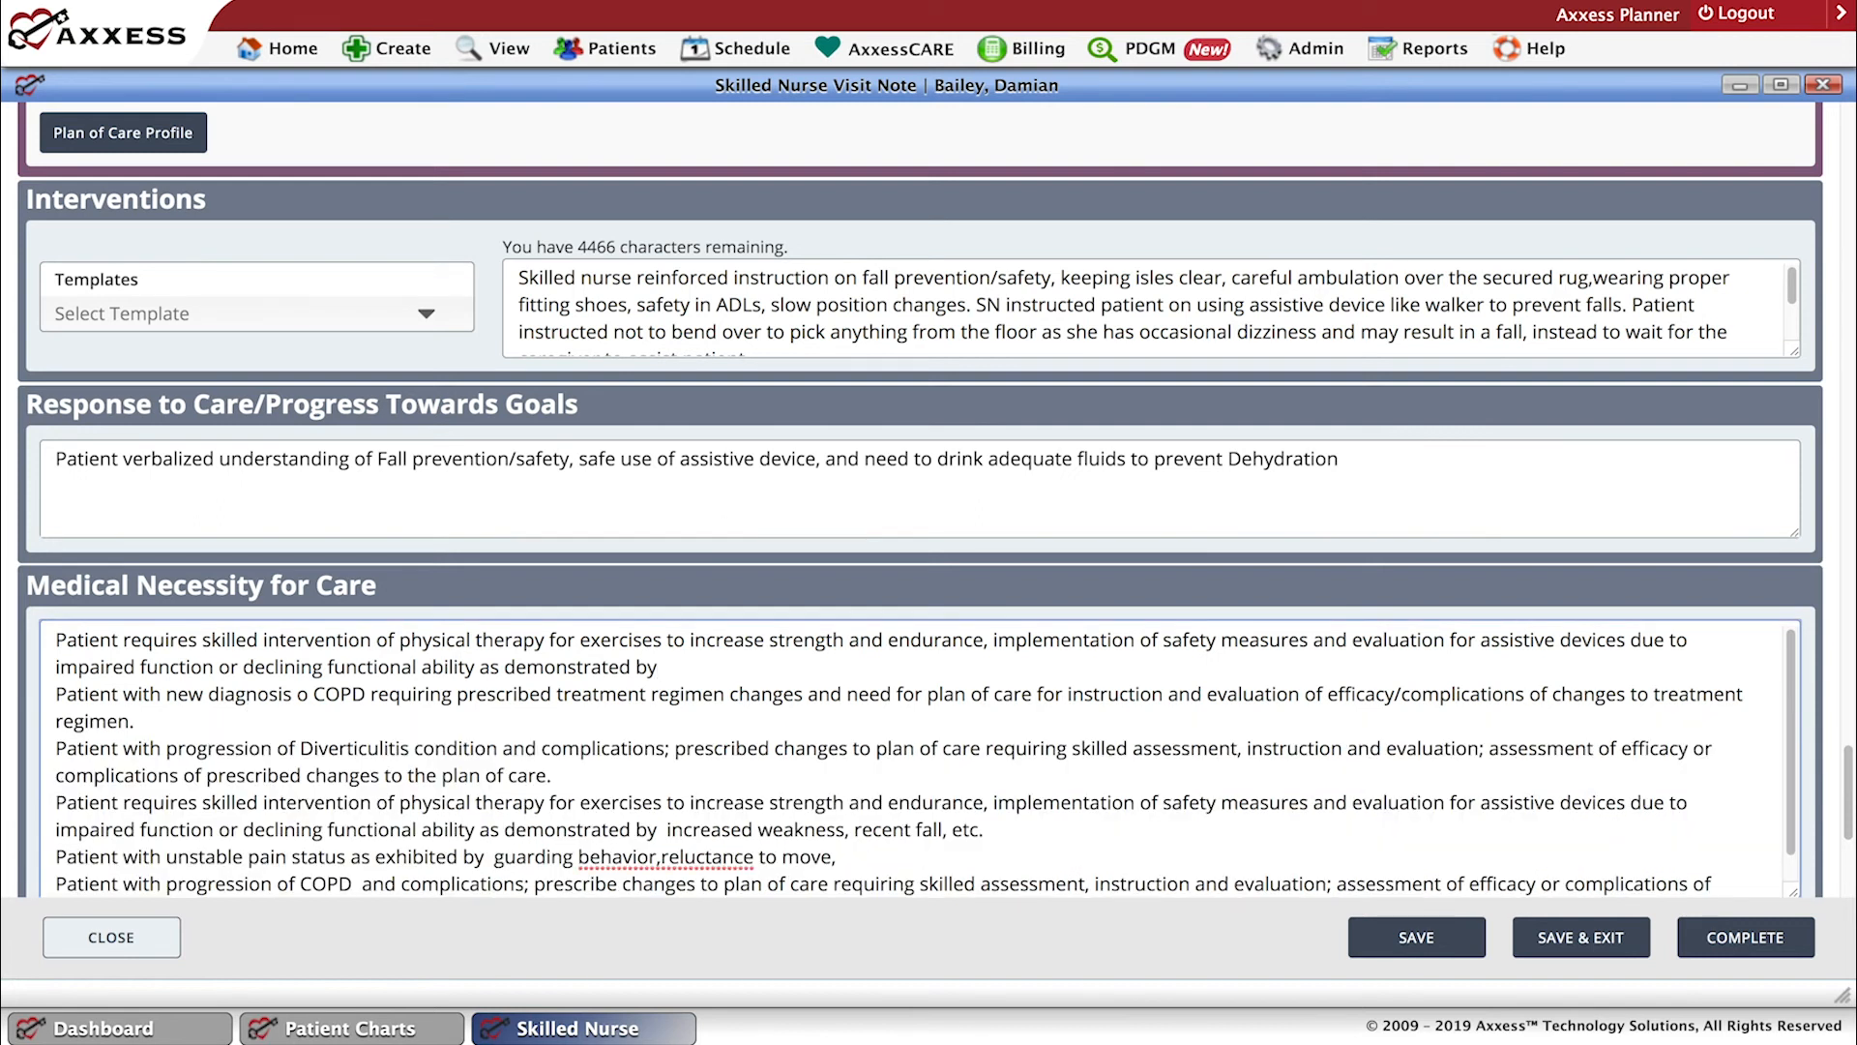
key("BackSpace")
key("BackSpace")
key("BackSpace")
key("BackSpace")
key("BackSpace")
key("BackSpace")
key("BackSpace")
key("BackSpace")
key("BackSpace")
key("BackSpace")
key("BackSpace")
key("BackSpace")
key("BackSpace")
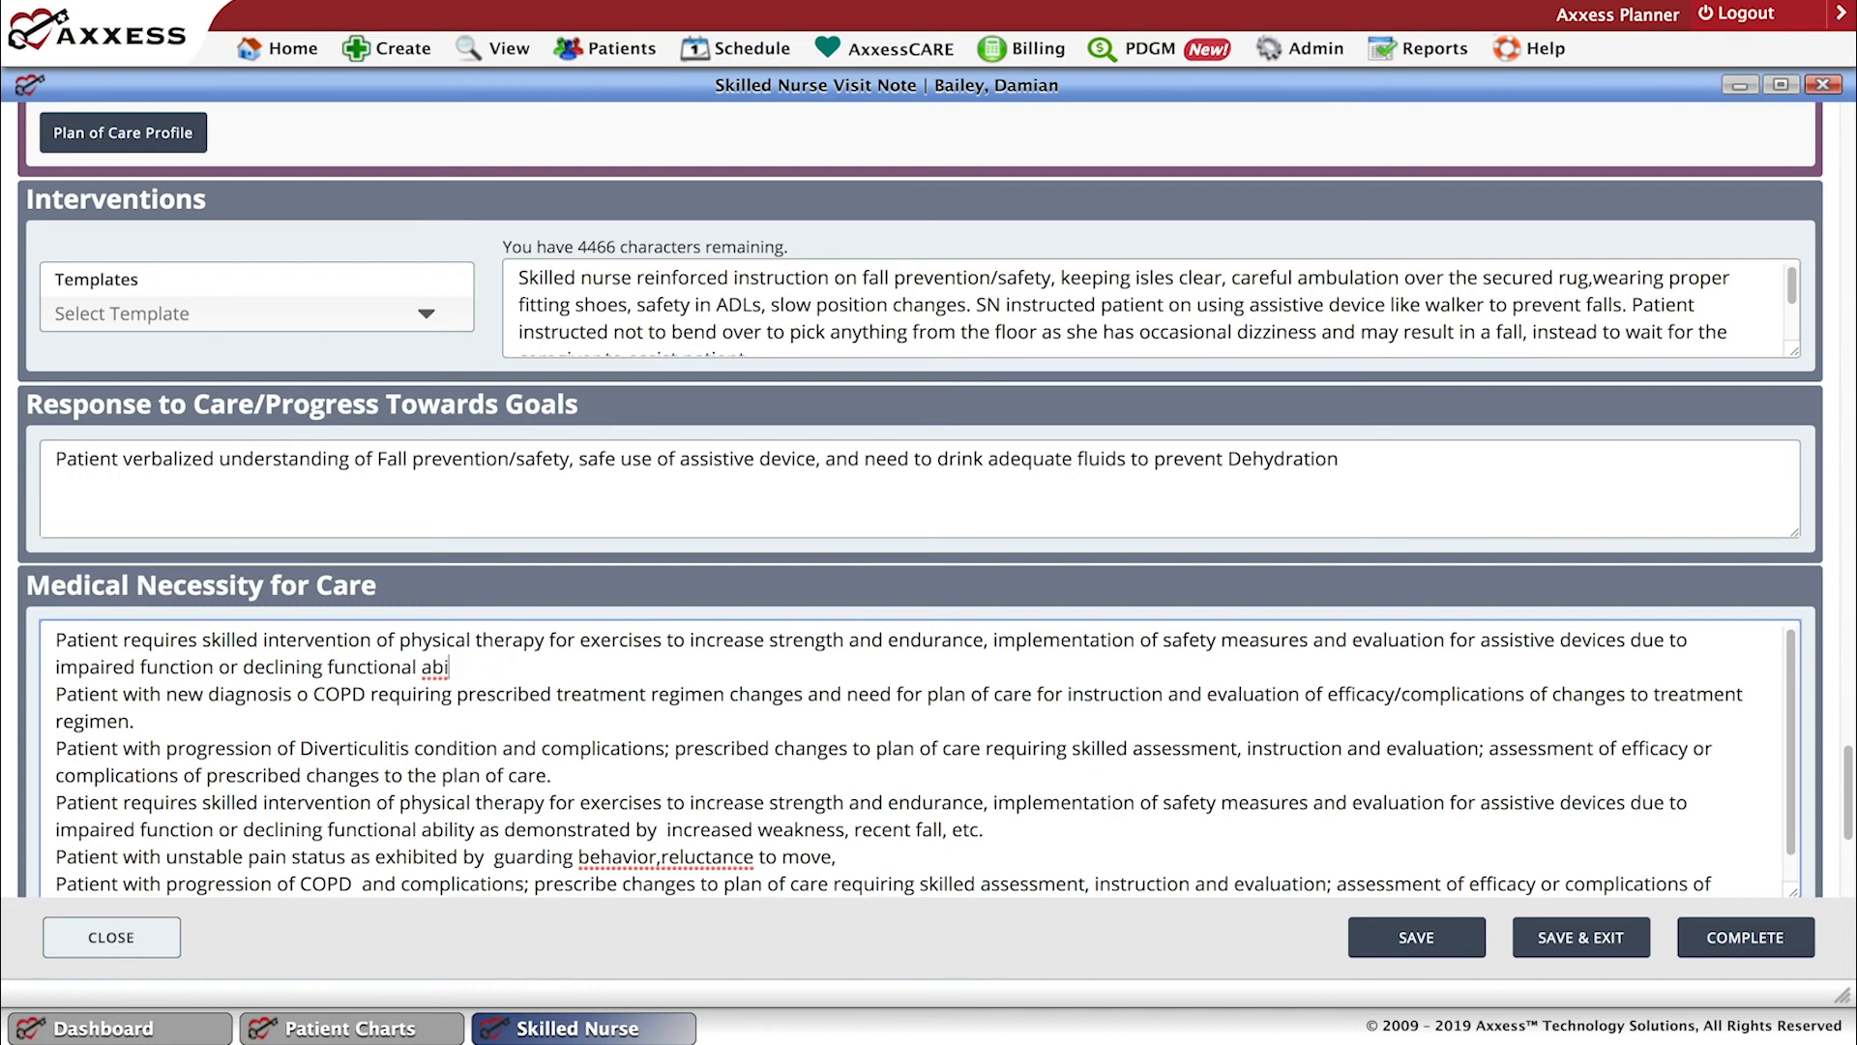
type("lity.")
left_click(1437, 945)
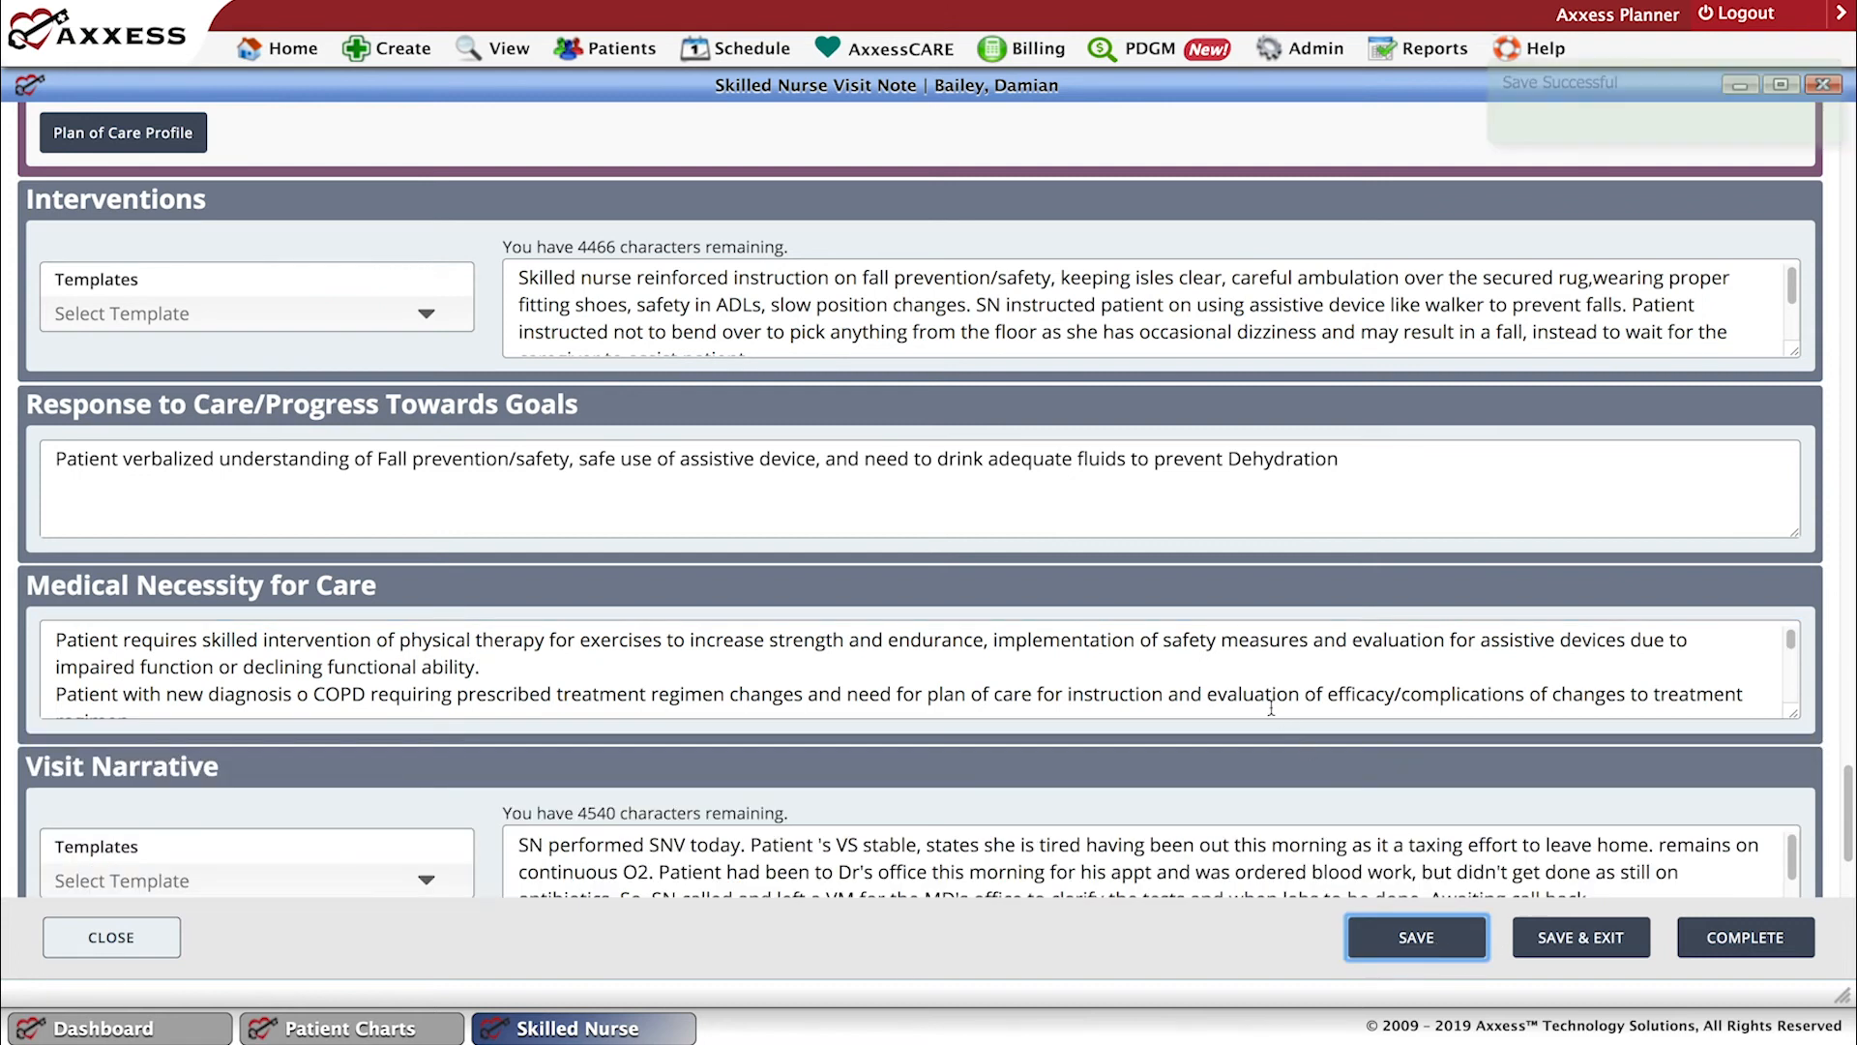
Review the patient's medication profile from the Health Management section and return to the visit note.
left_click_drag(1850, 772, 1850, 614)
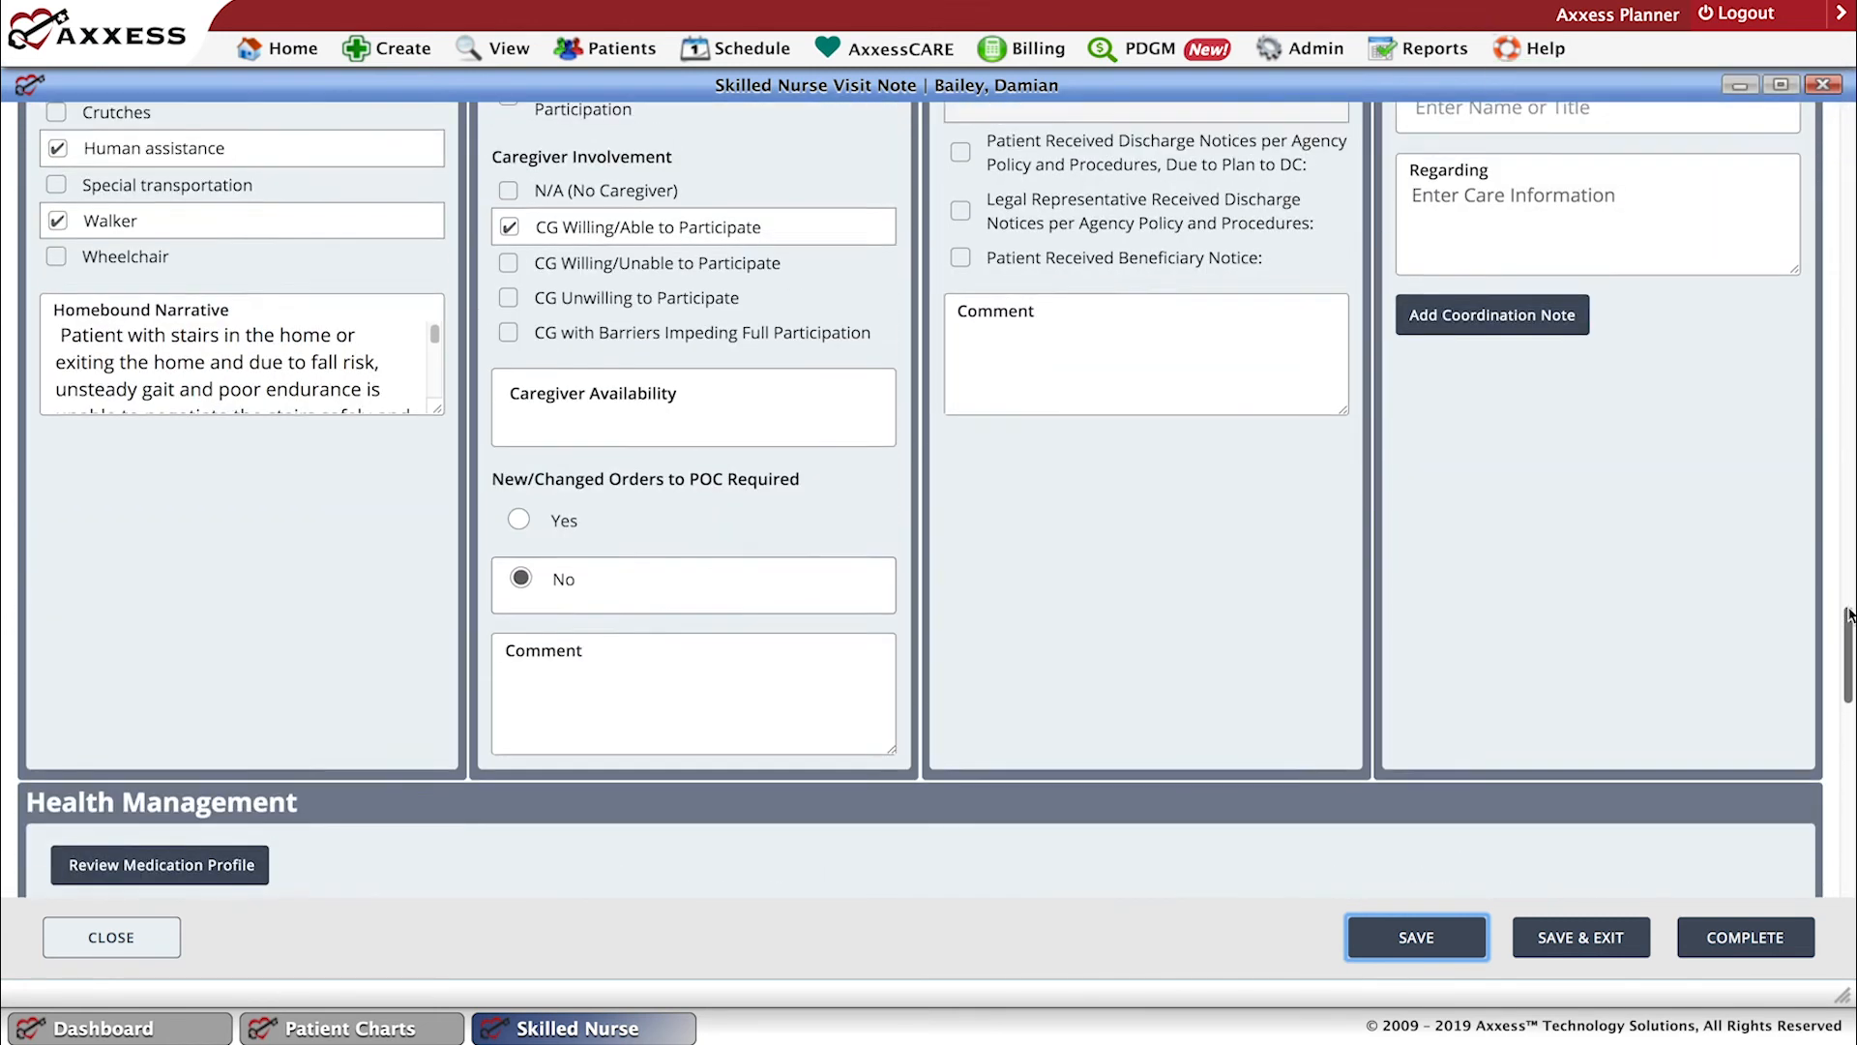
scroll(1017, 643, "down", 1)
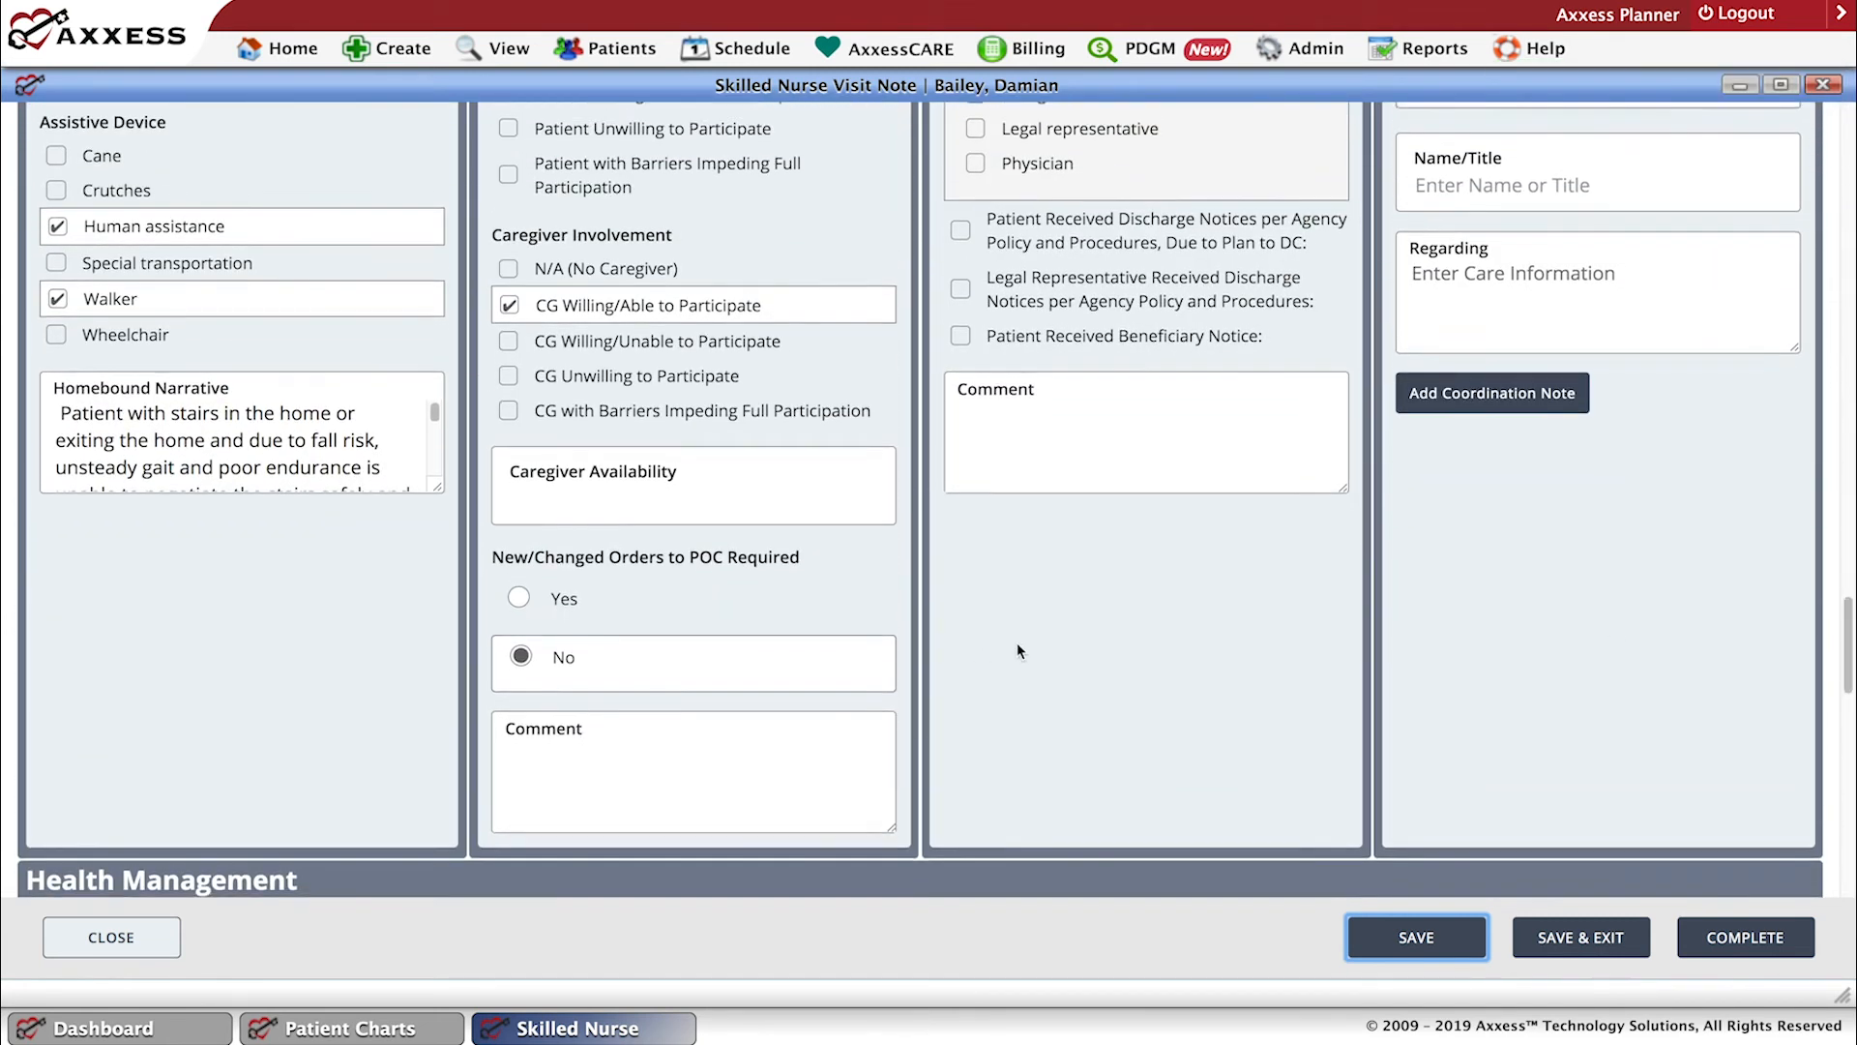
left_click_drag(1850, 646, 1850, 612)
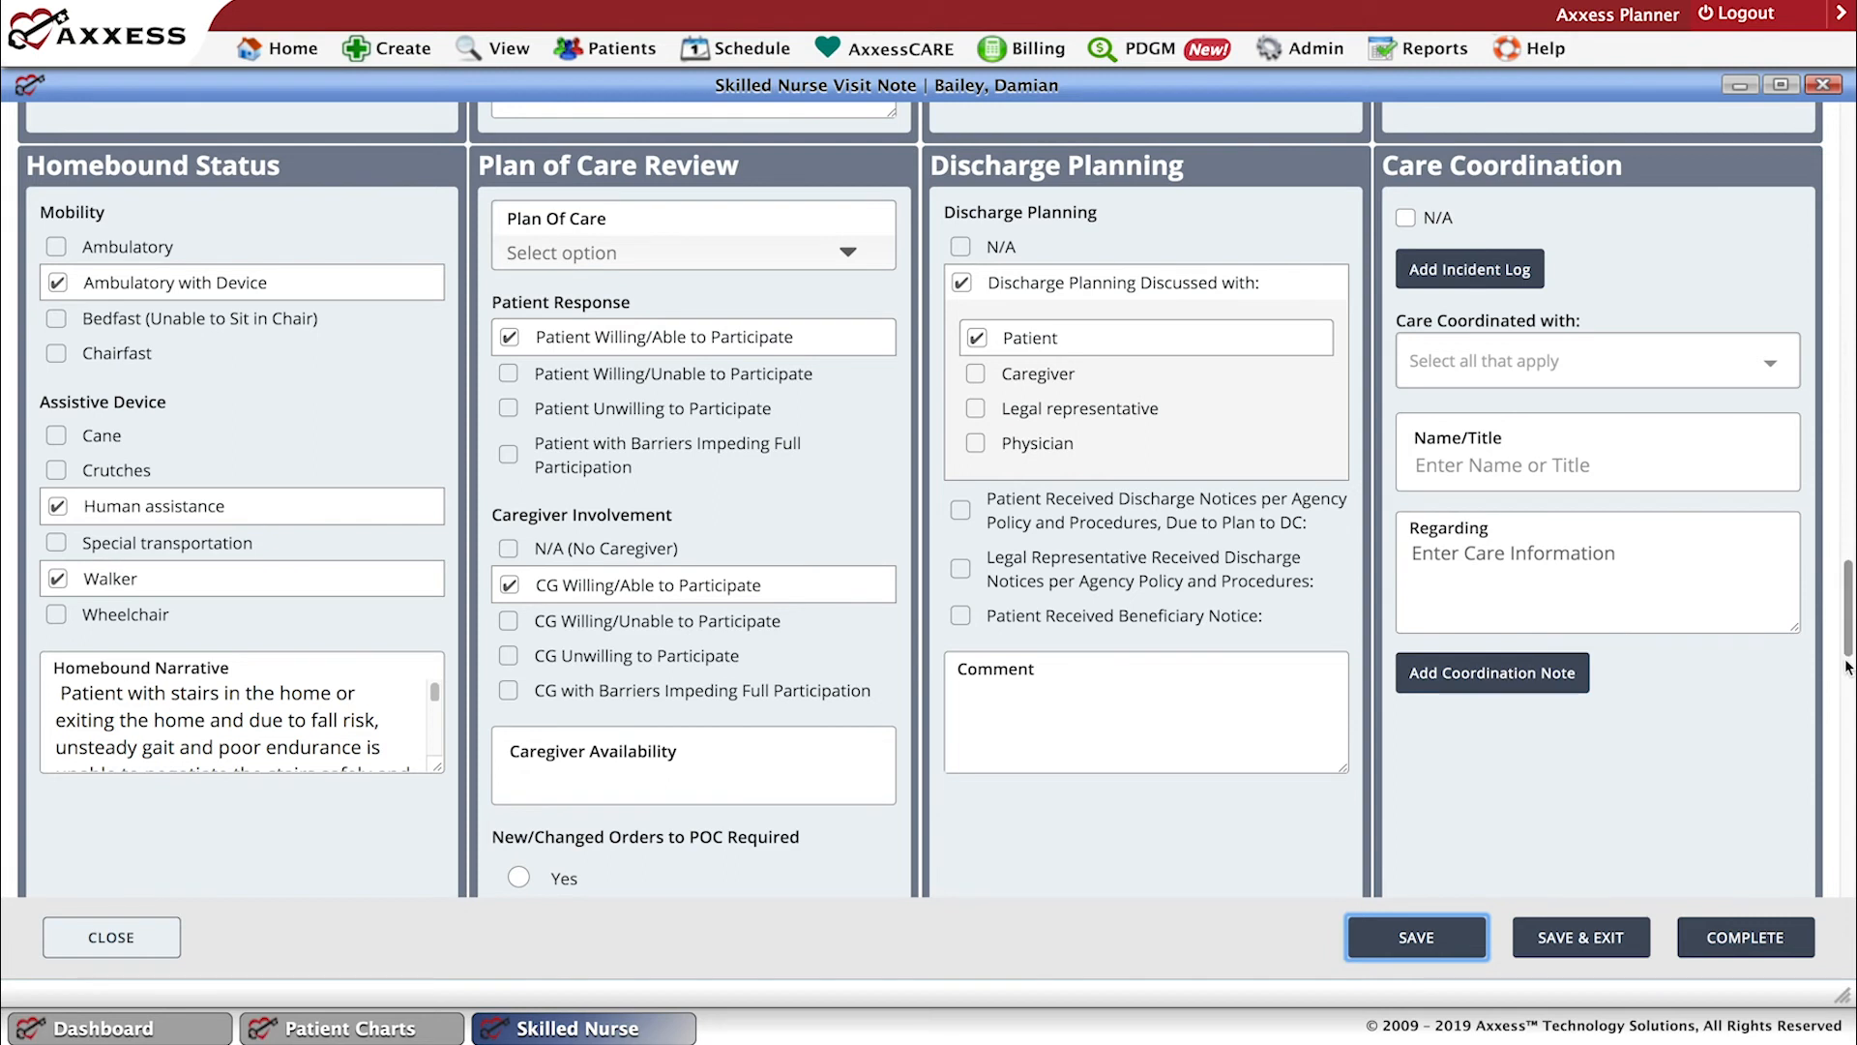
scroll(1845, 689, "down", 4)
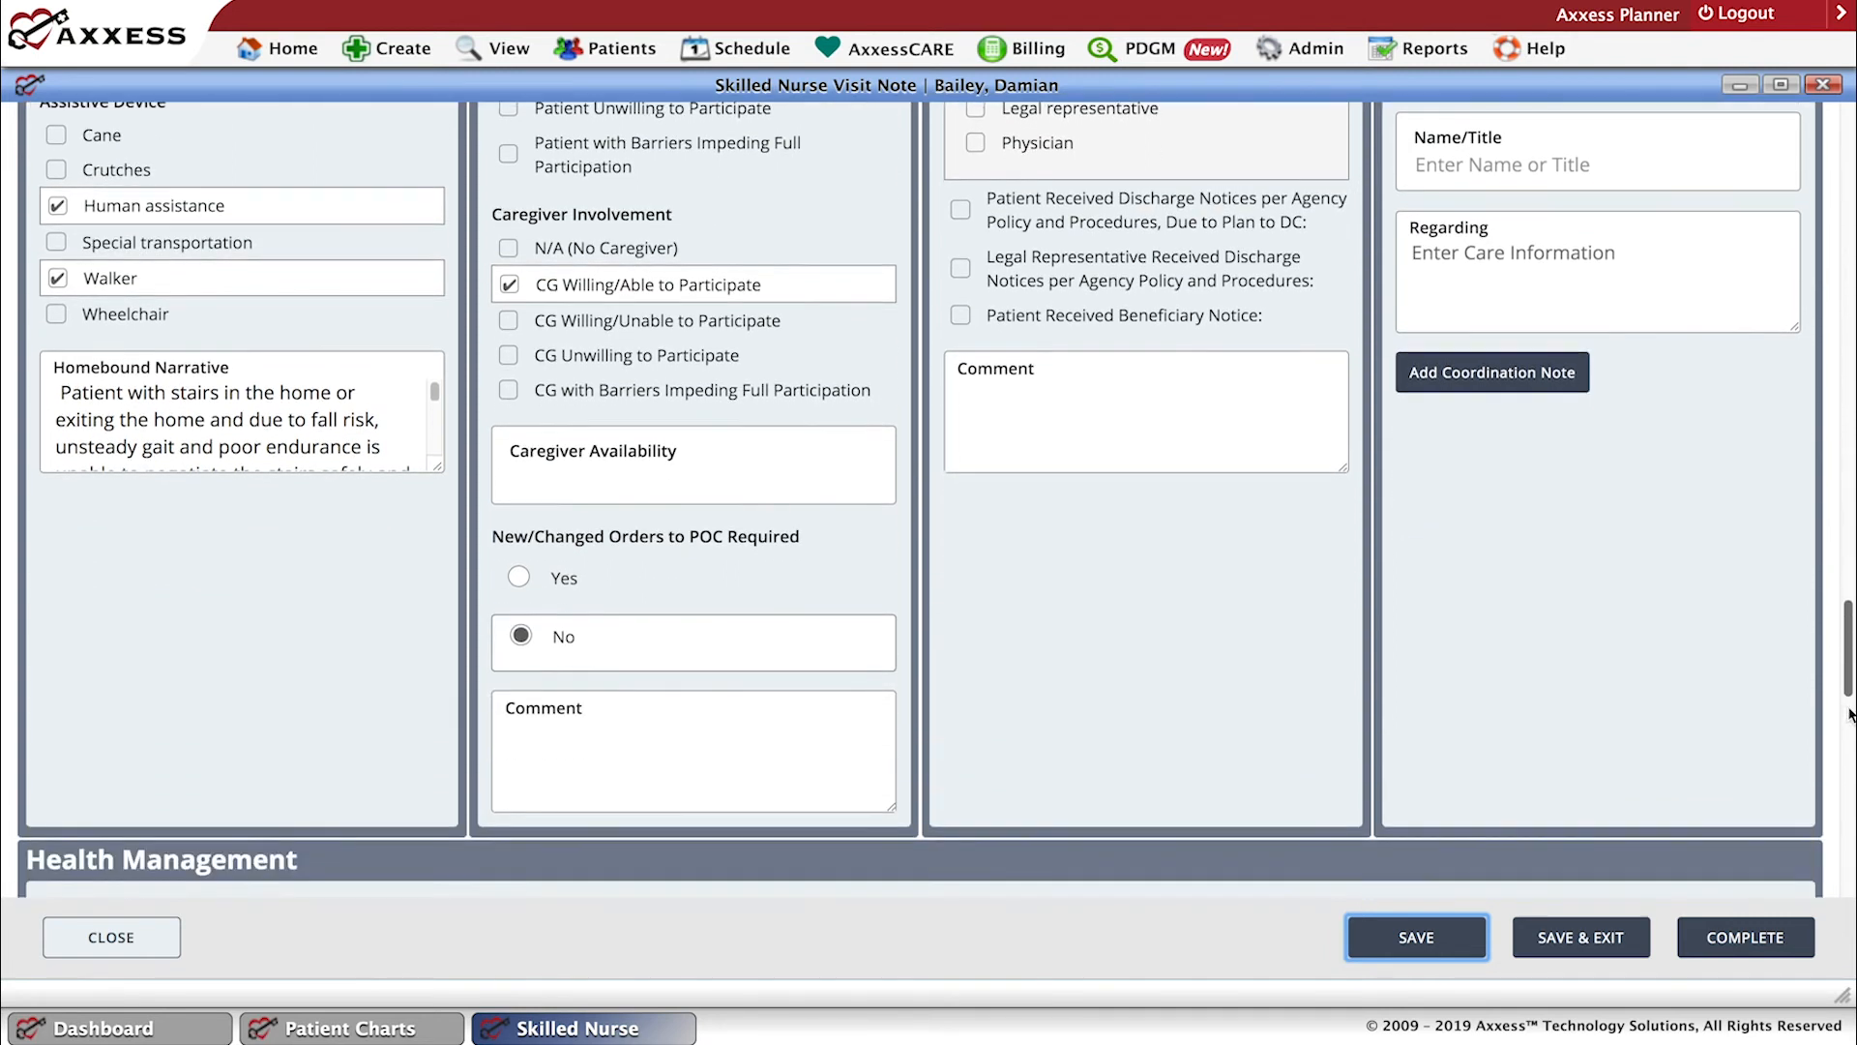
scroll(1849, 737, "down", 5)
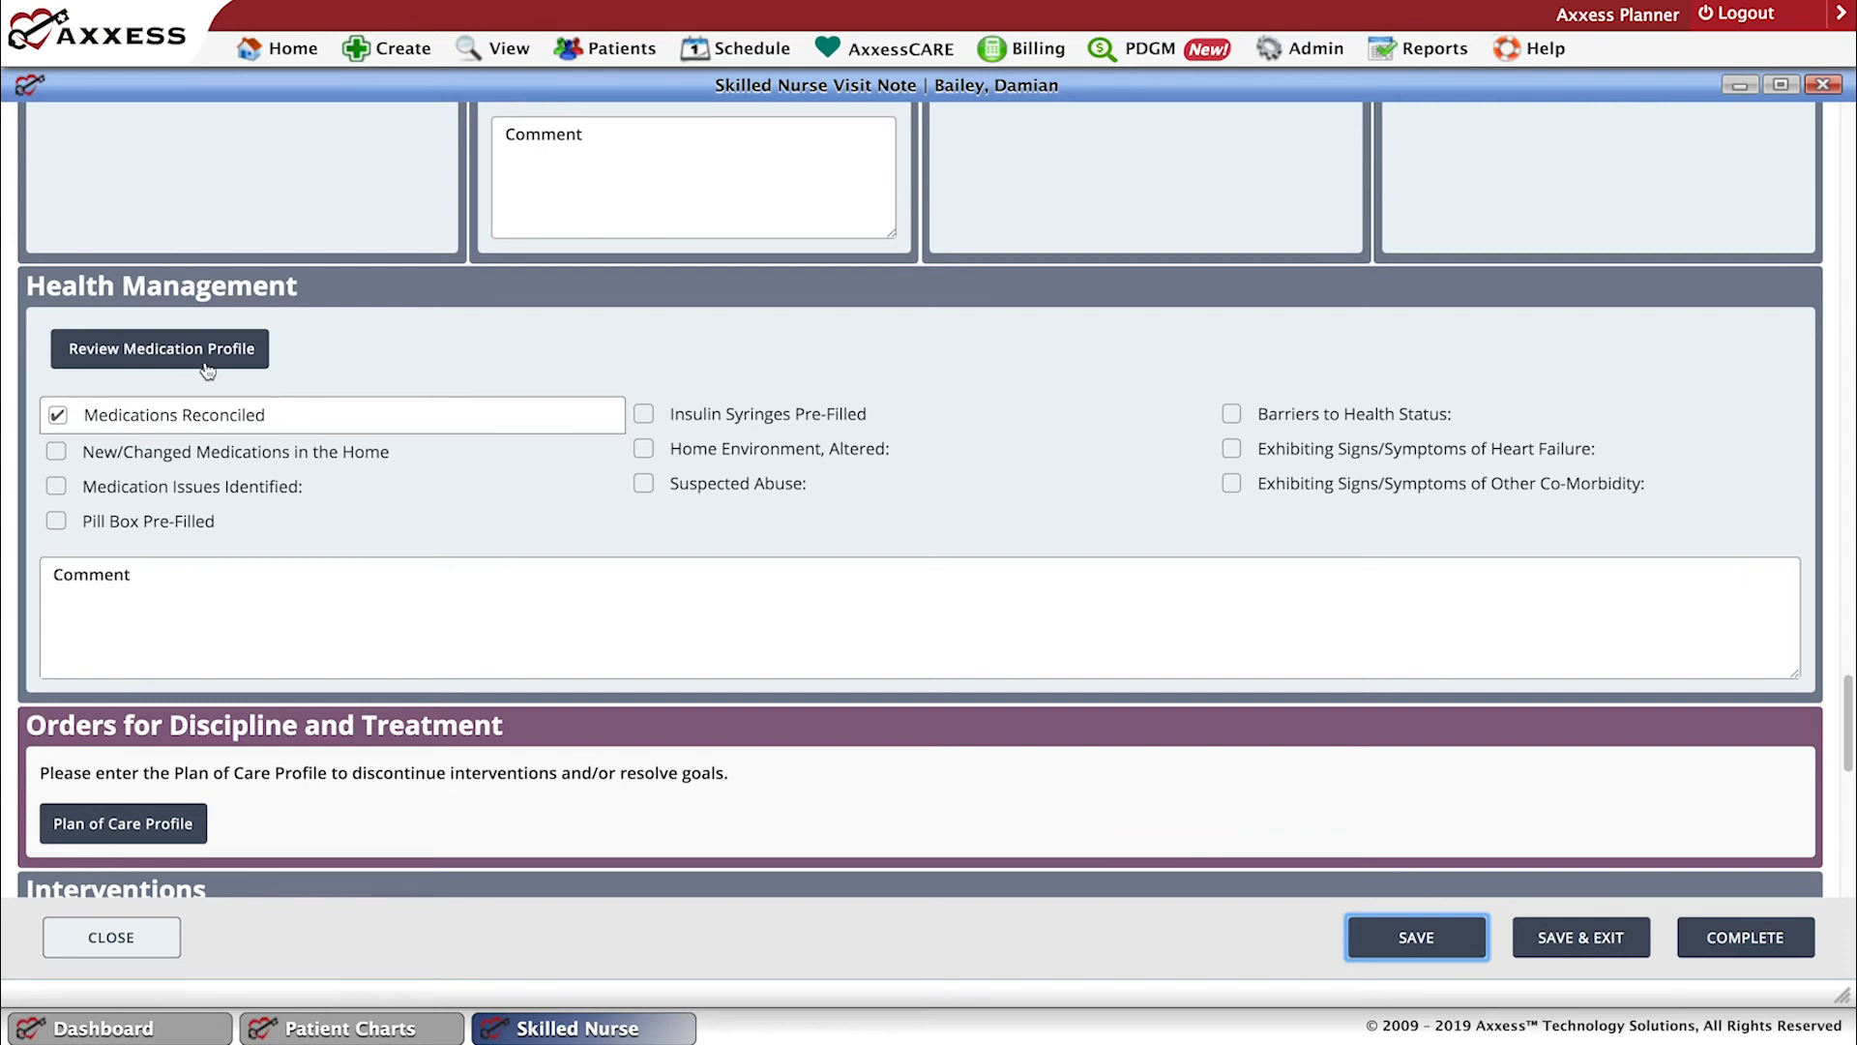
left_click(144, 357)
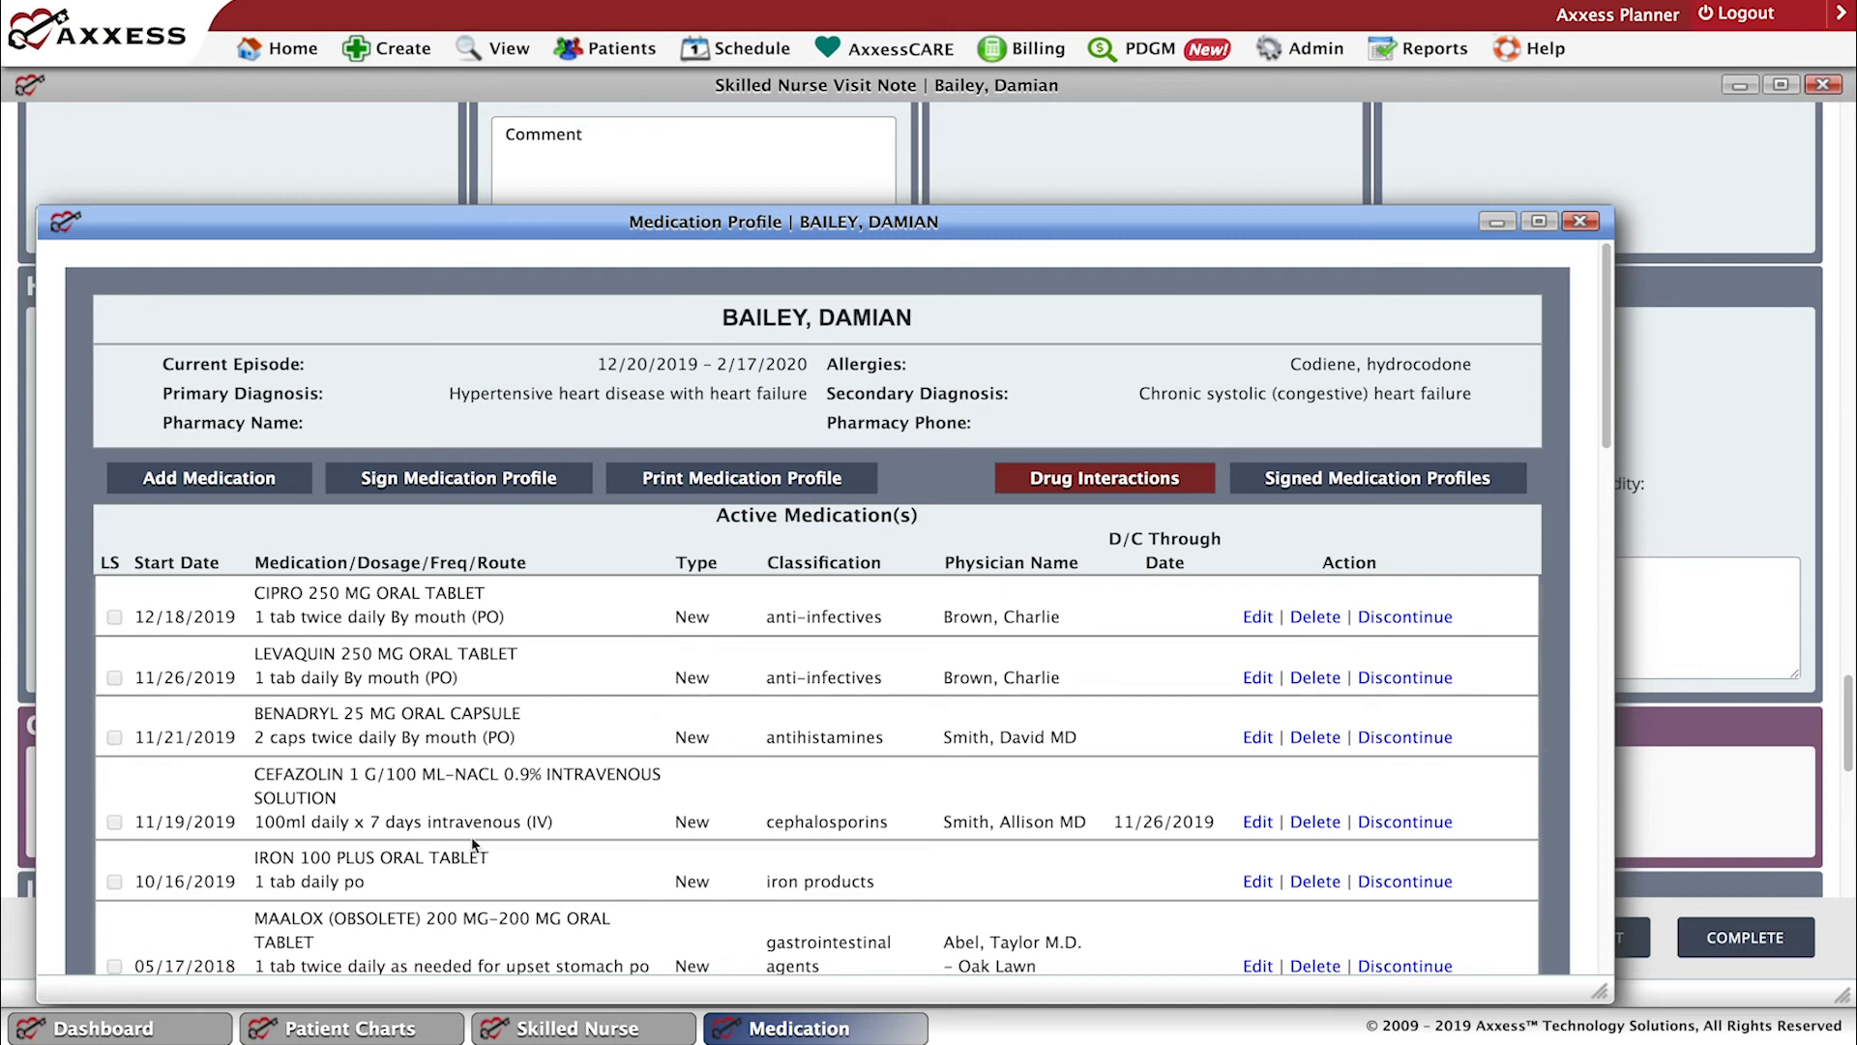
left_click(1581, 223)
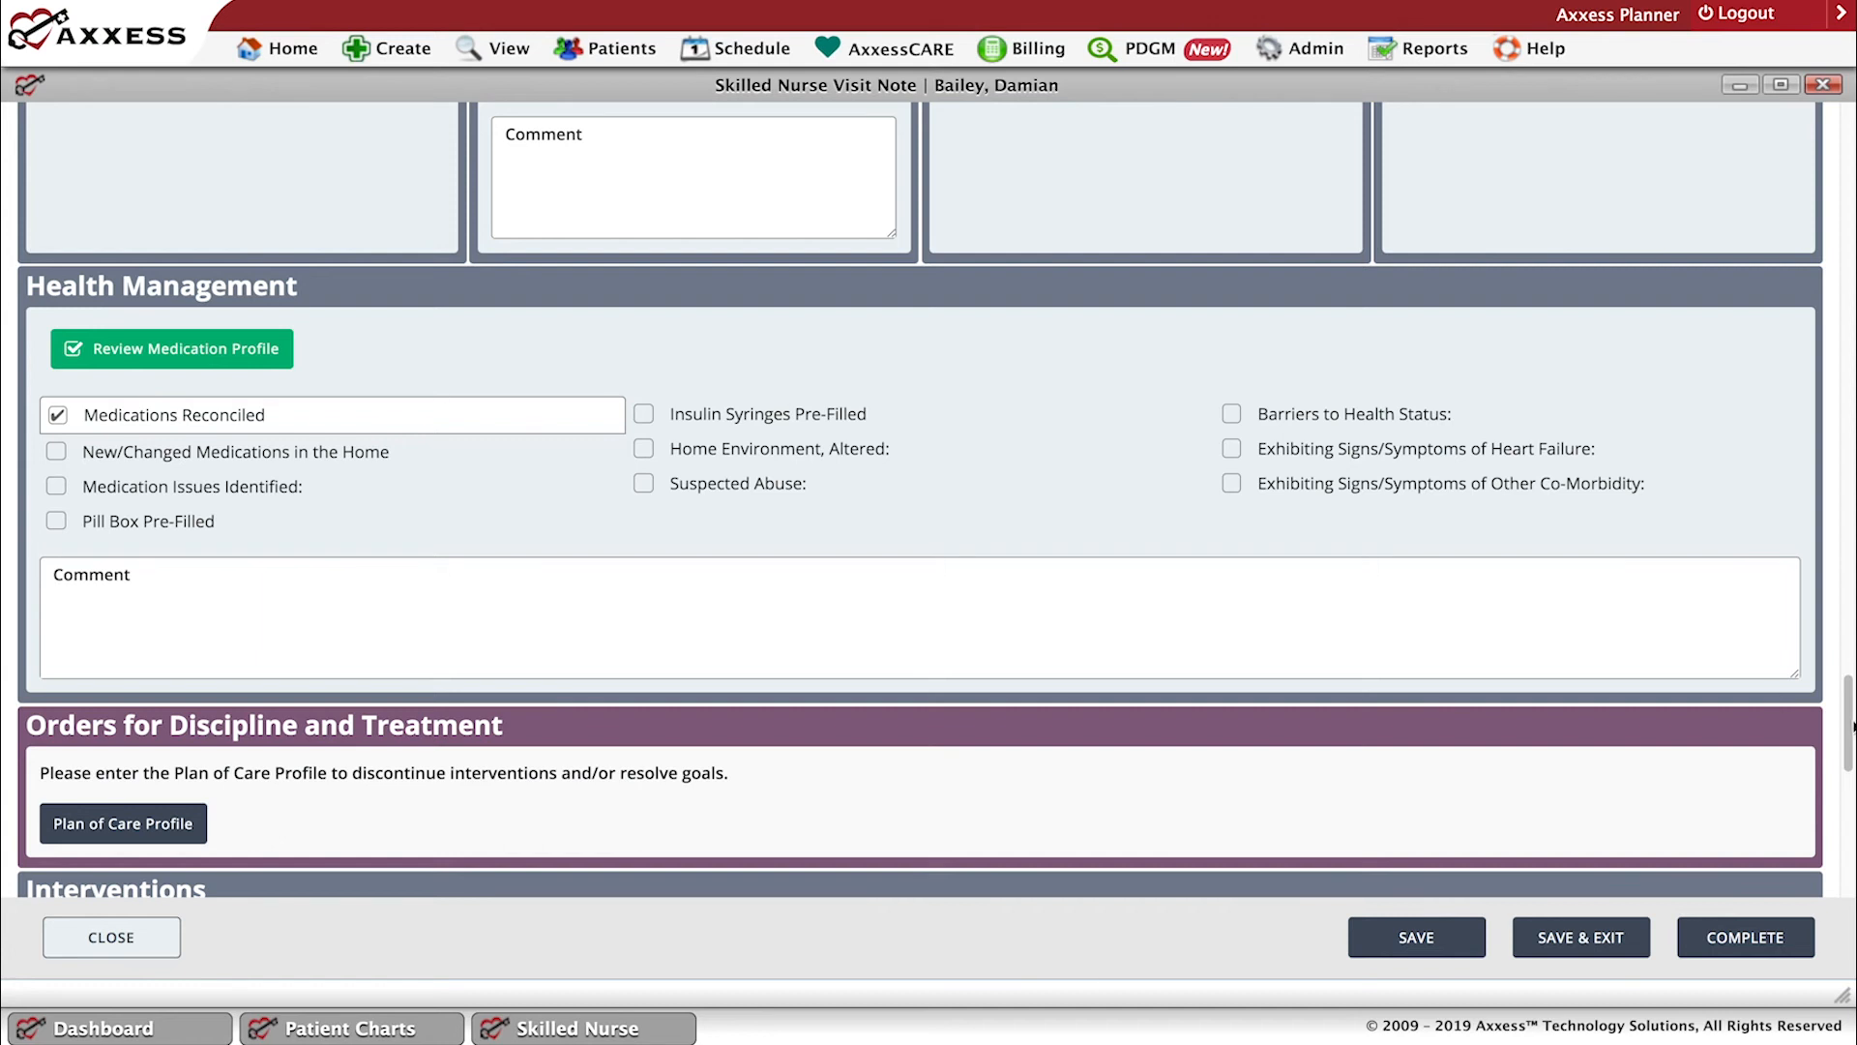
Read the full Interventions text and examine the Response to Care, Medical Necessity for Care and Visit Narrative entries.
left_click_drag(1845, 726, 1848, 803)
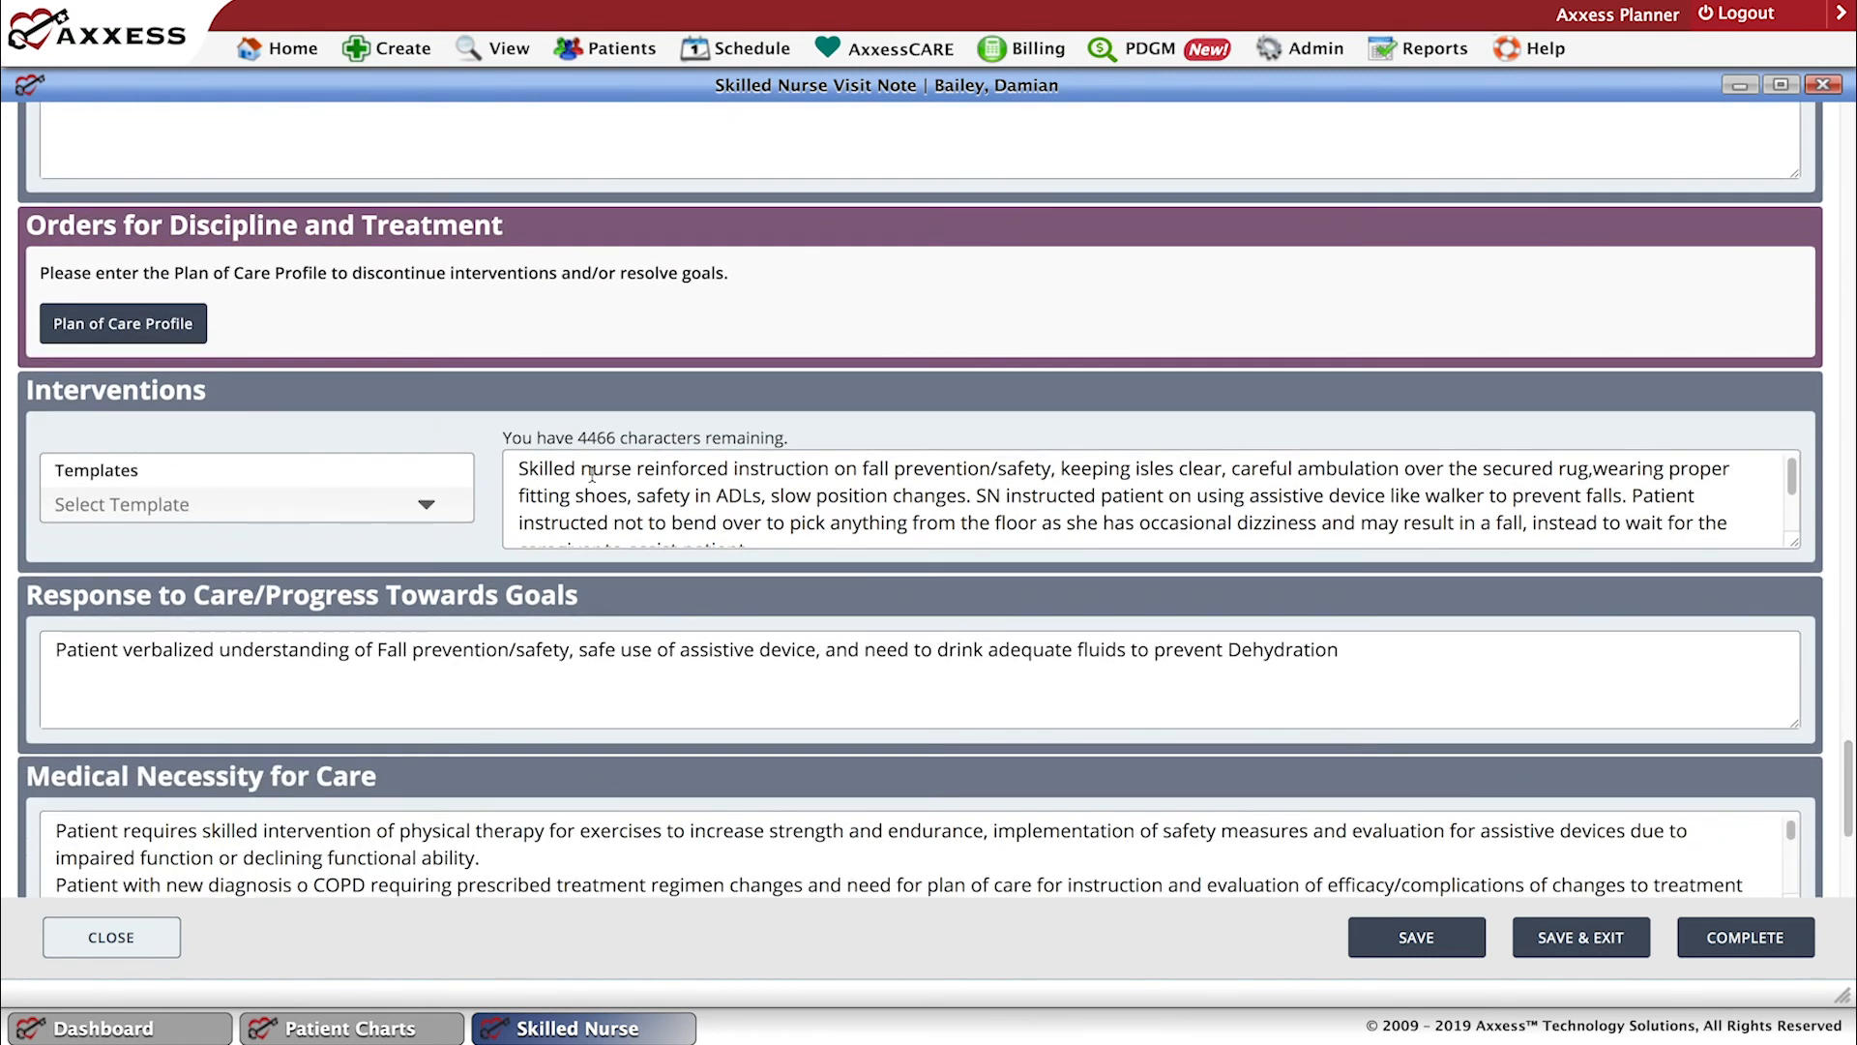
left_click(520, 468)
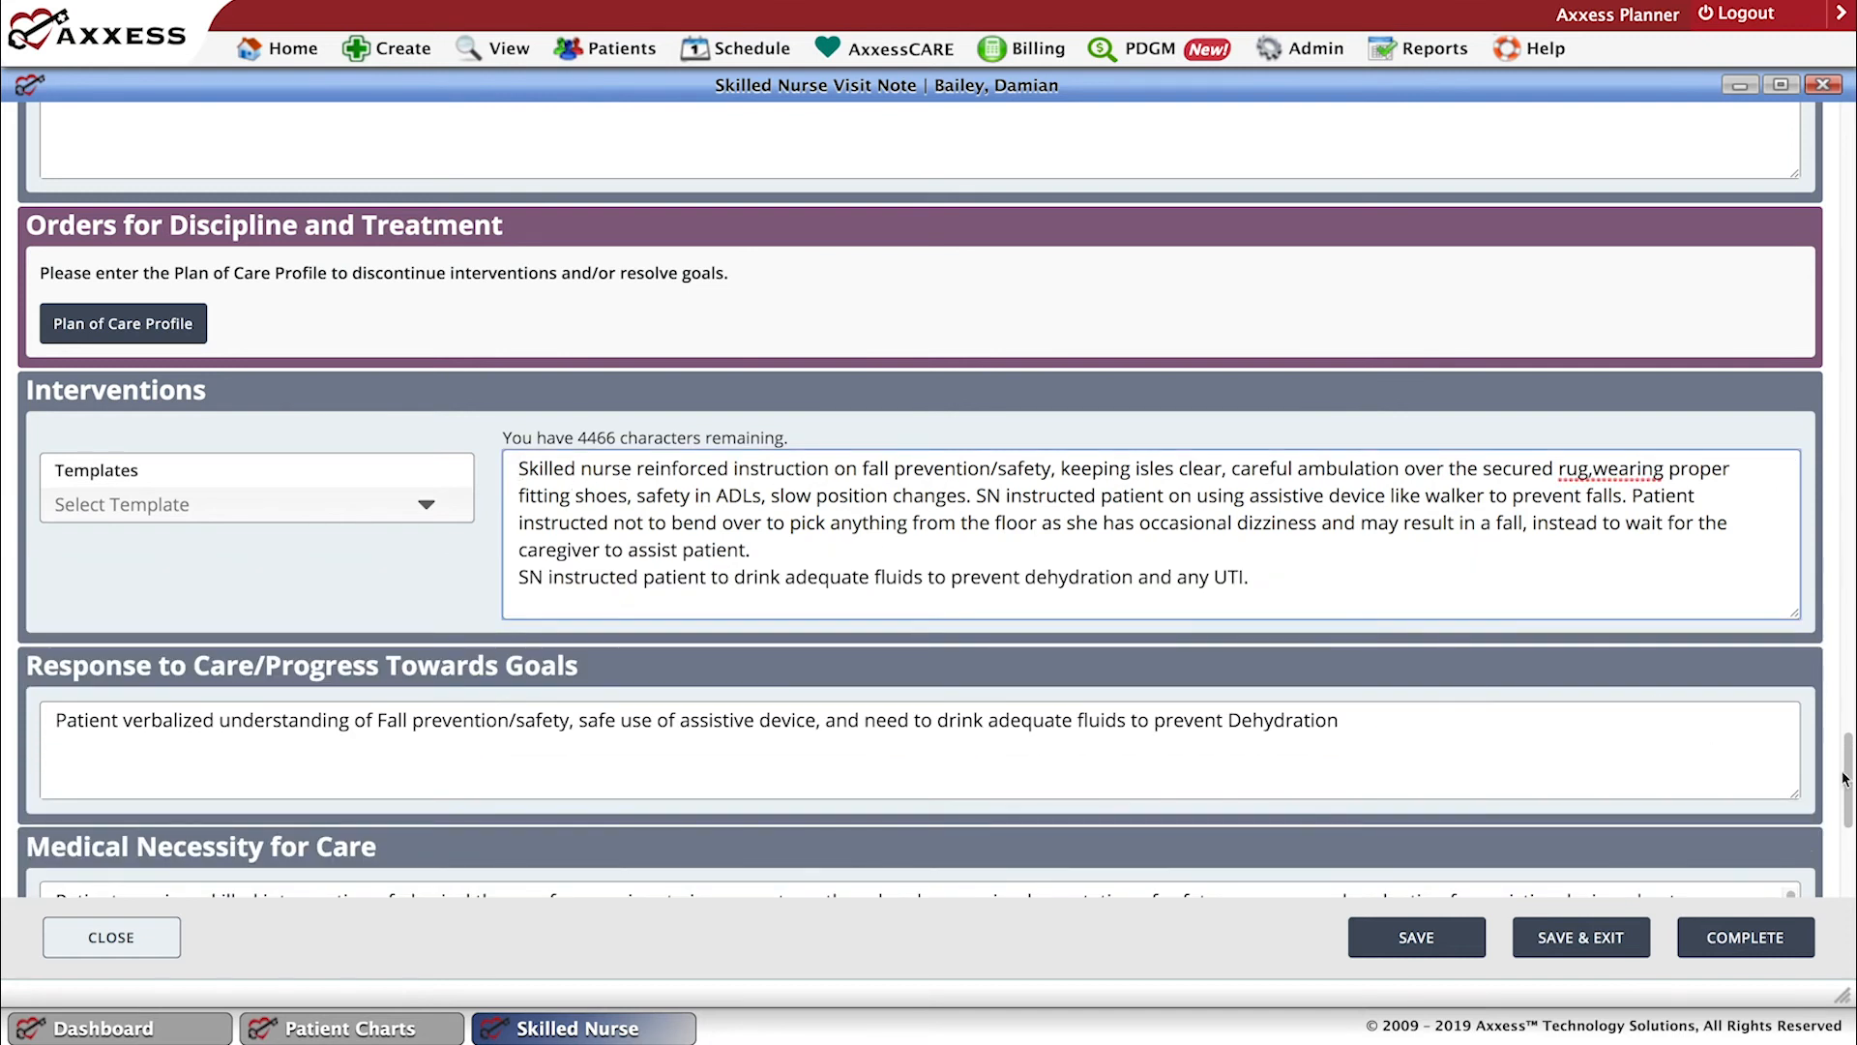
scroll(1849, 795, "down", 4)
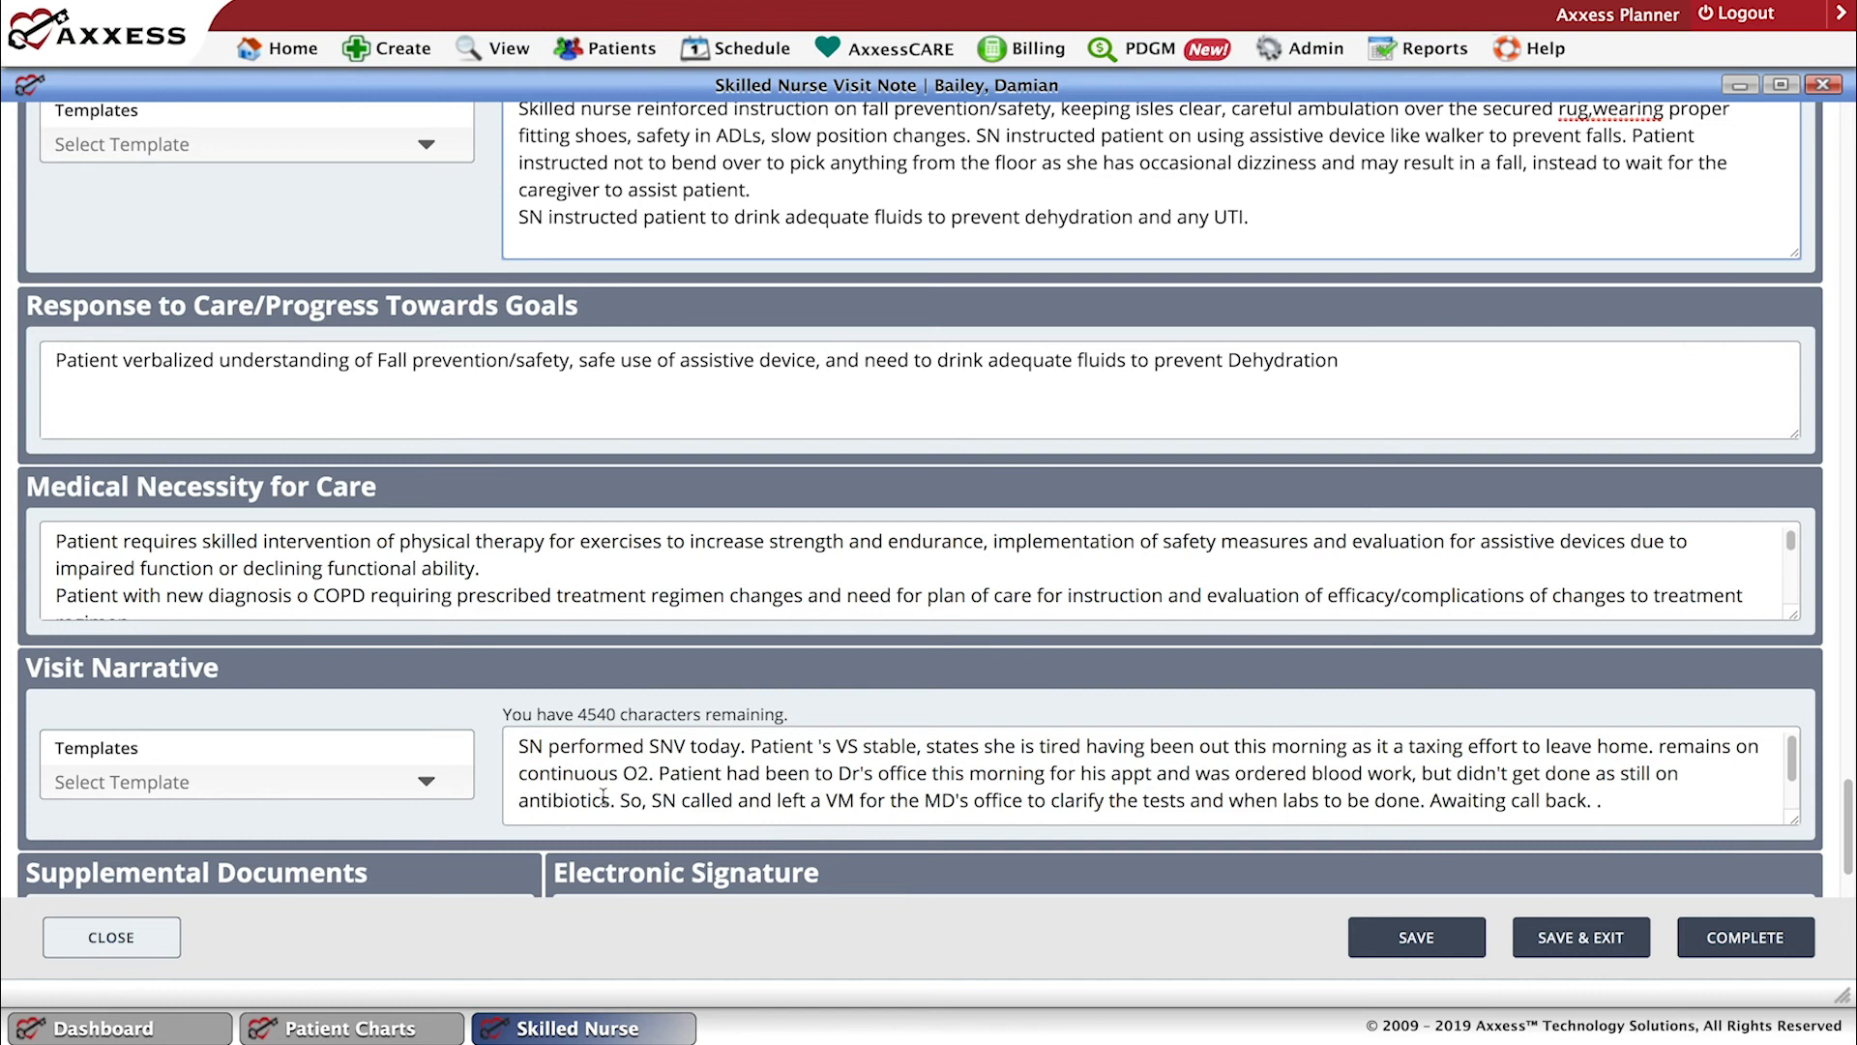
scroll(801, 679, "down", 1)
scroll(802, 679, "down", 1)
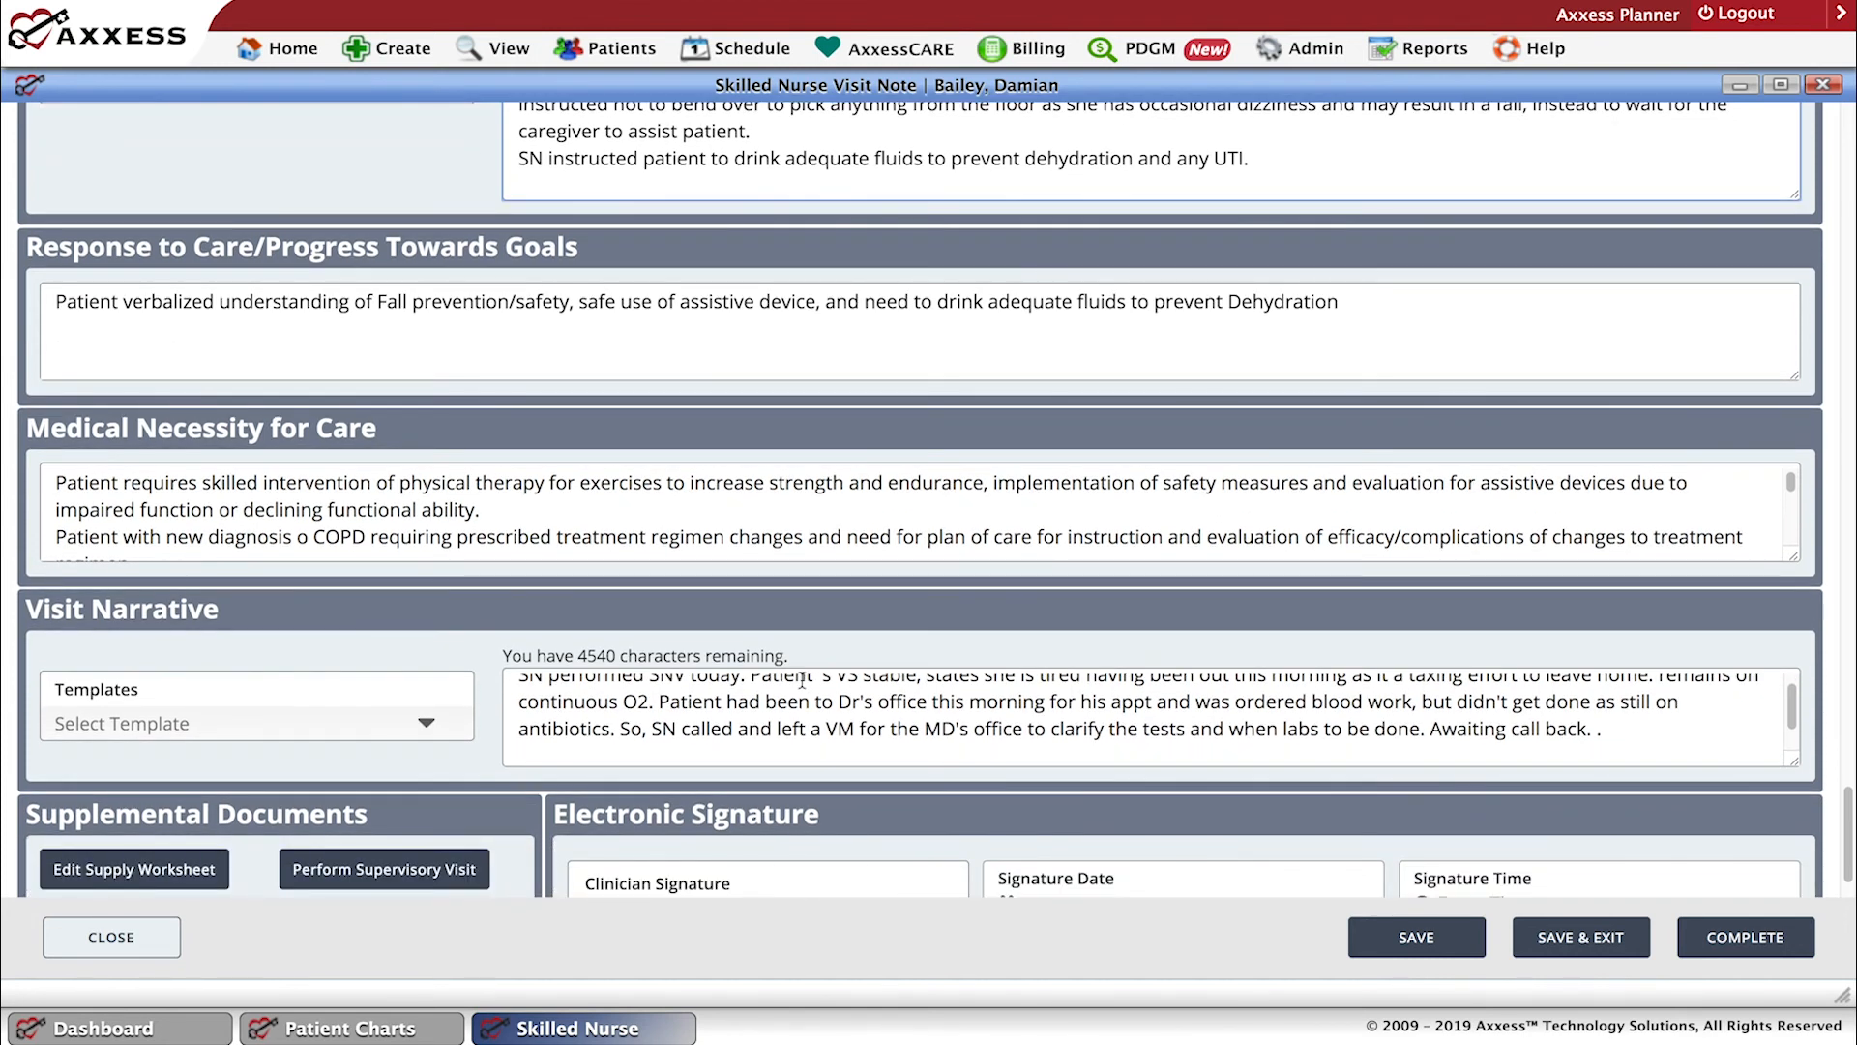
scroll(802, 679, "down", 1)
Open the Plan of Care Profile from Orders for Discipline and Treatment and look through its skilled nursing problem areas.
left_click_drag(1851, 812, 1847, 753)
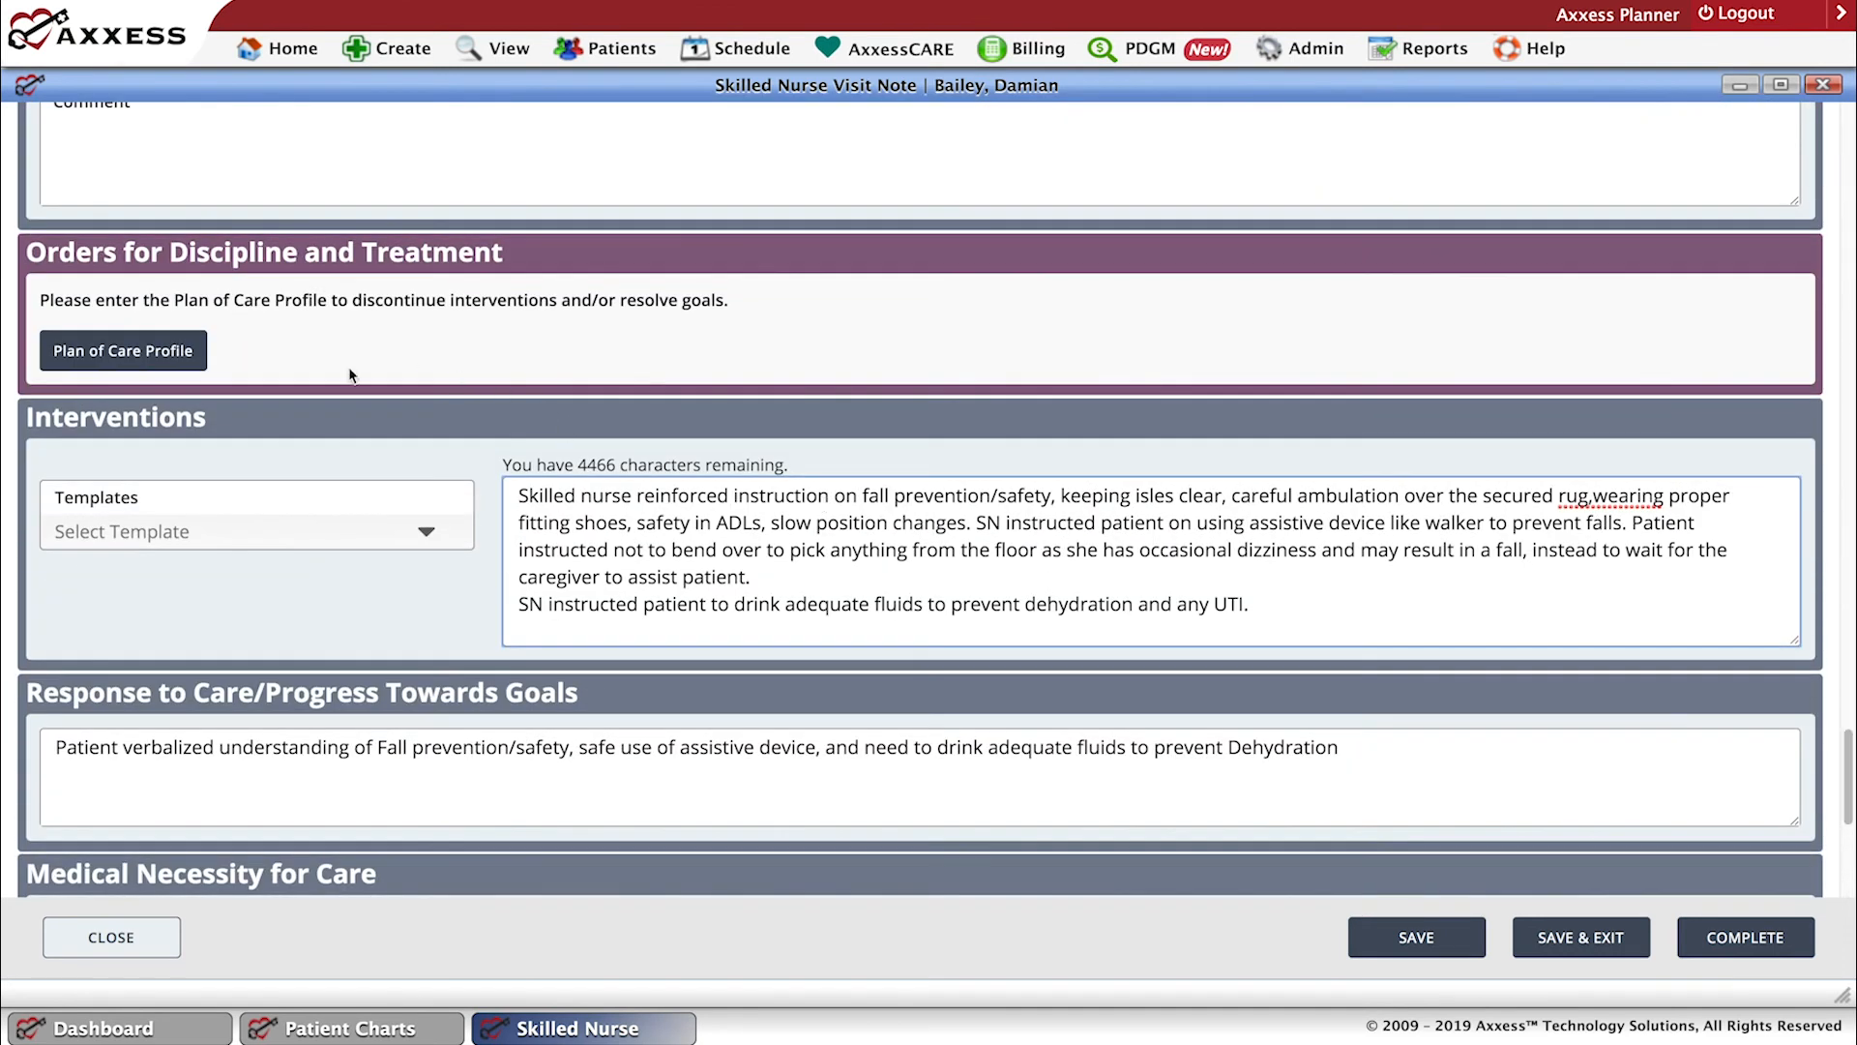
left_click(133, 360)
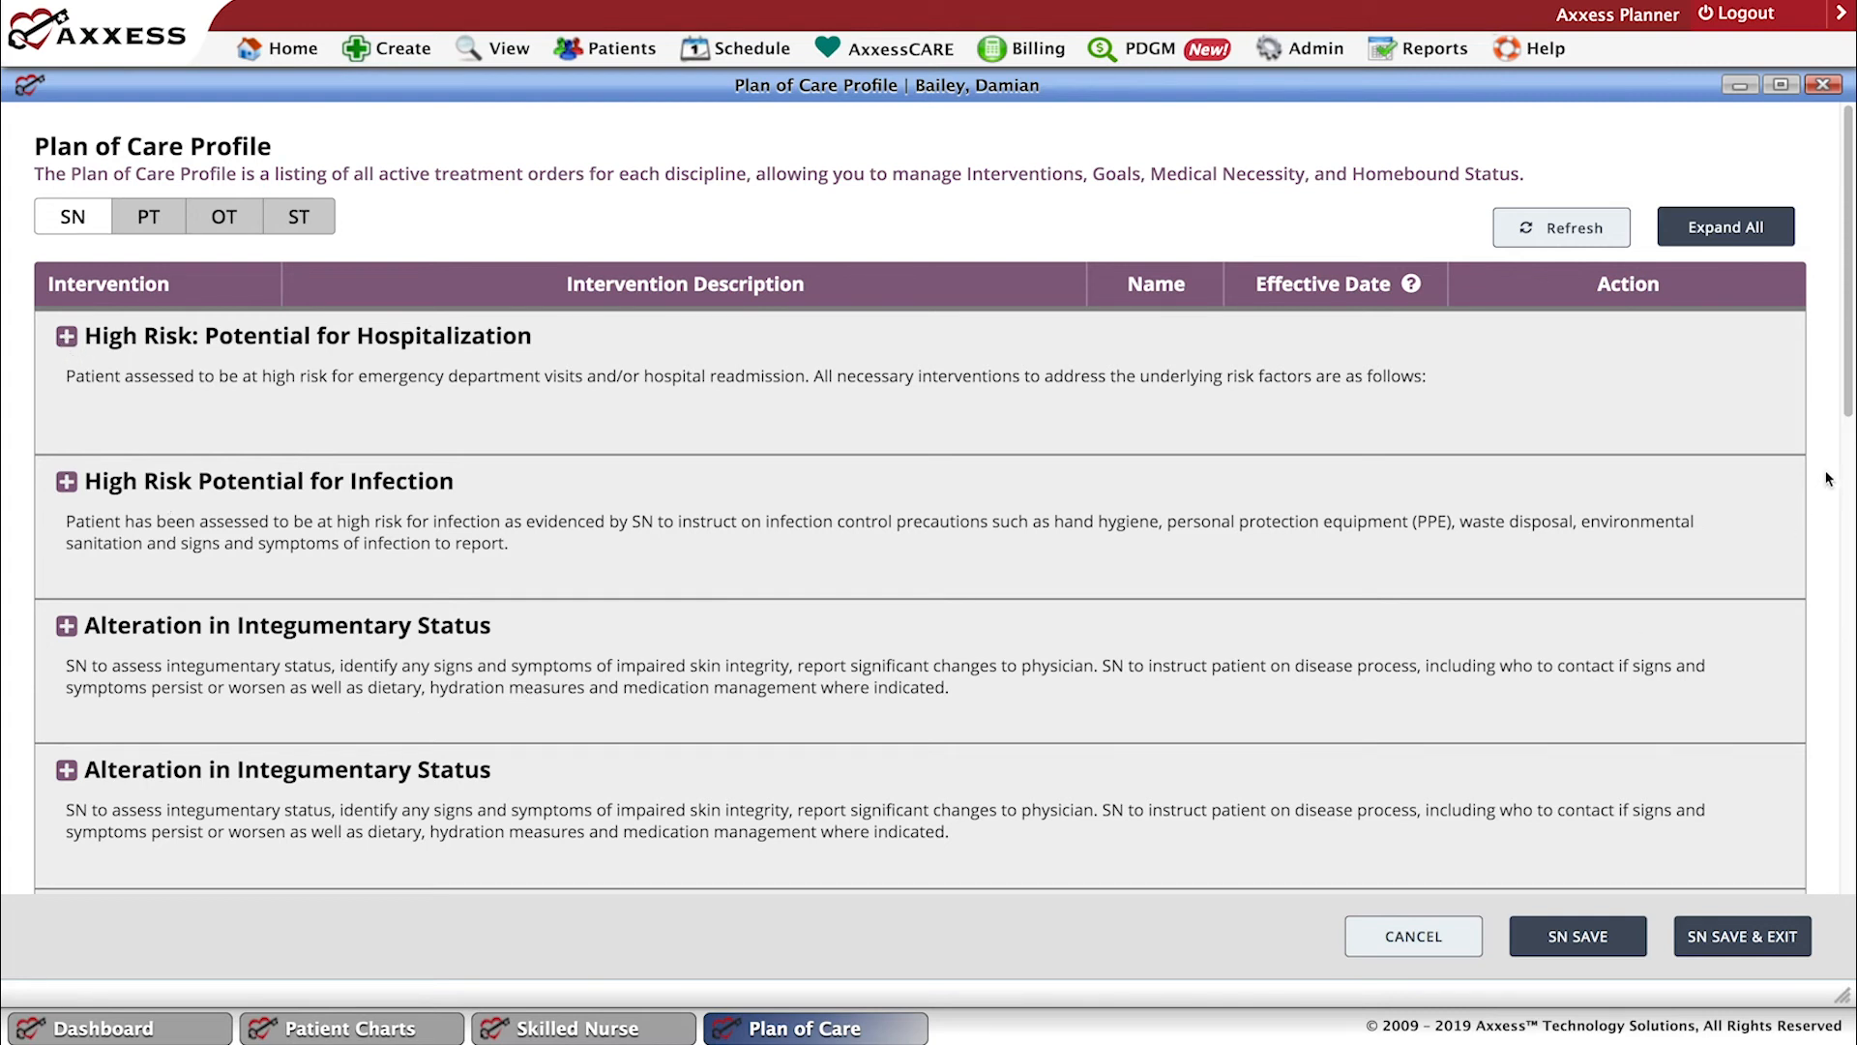
scroll(1852, 468, "down", 3)
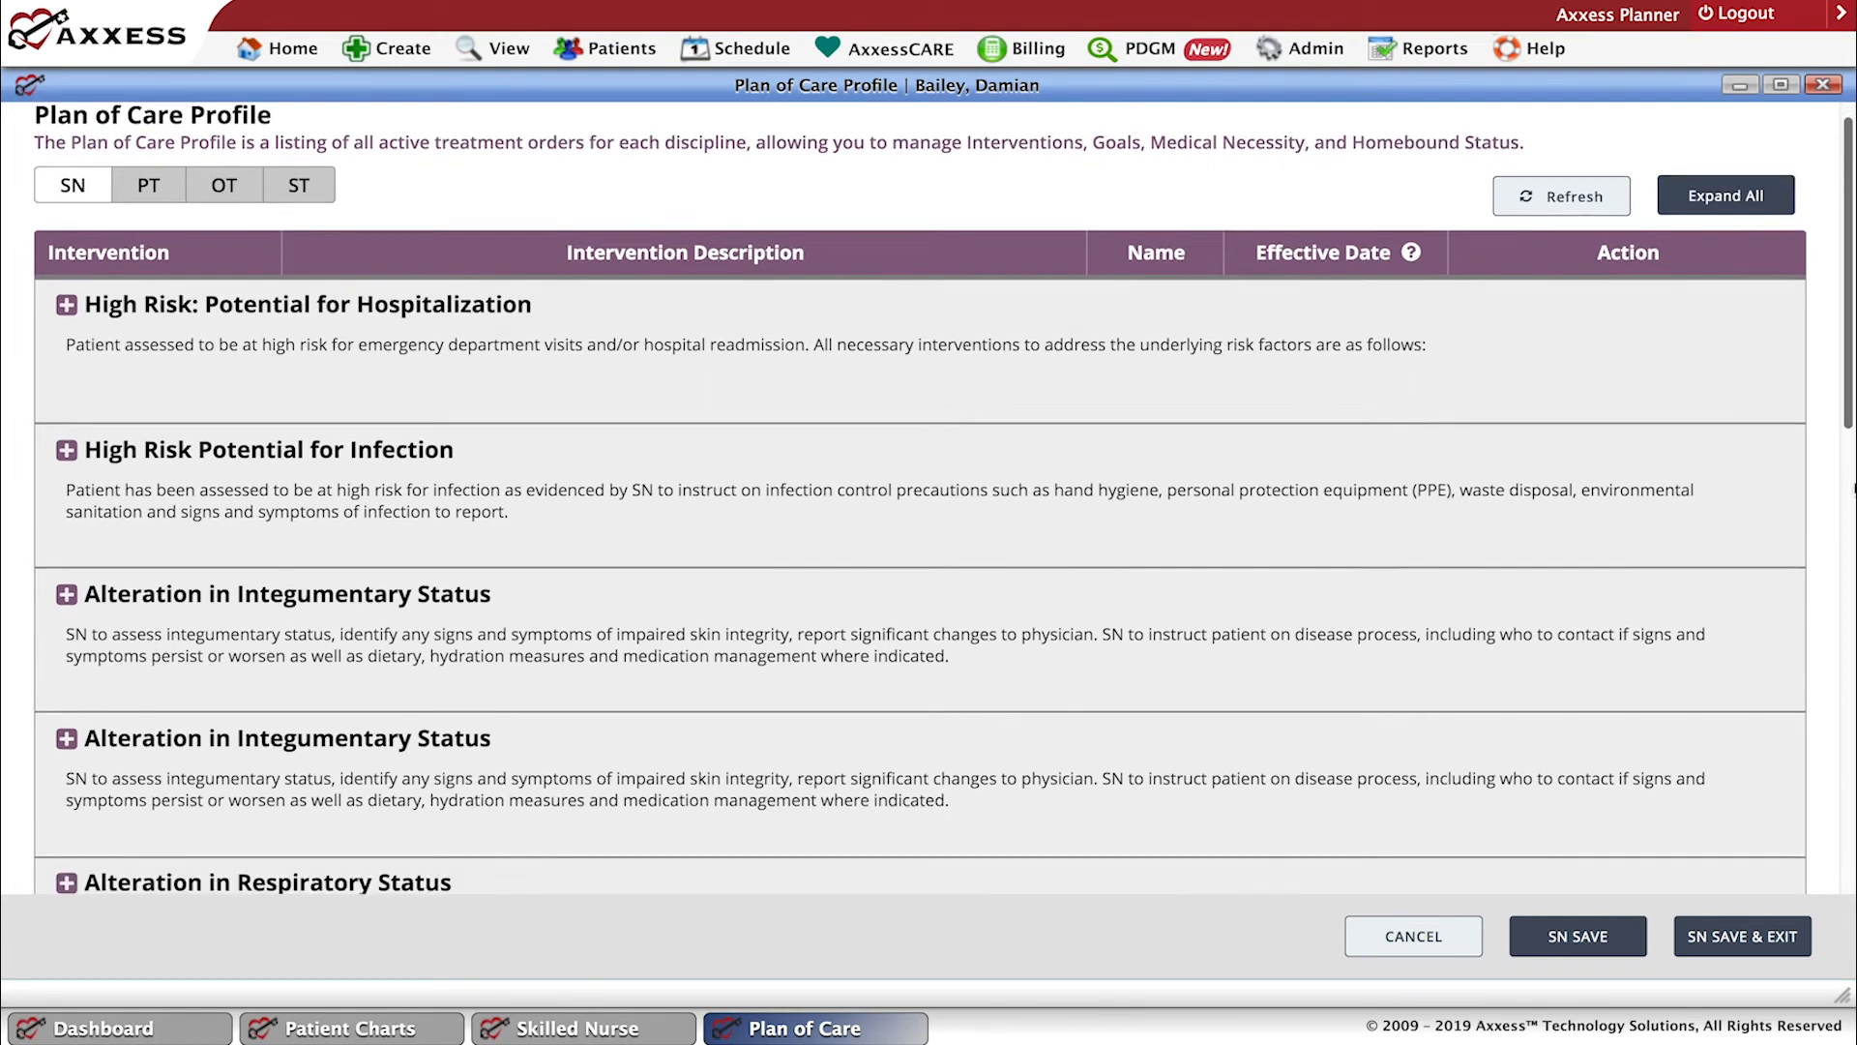
scroll(920, 508, "down", 2)
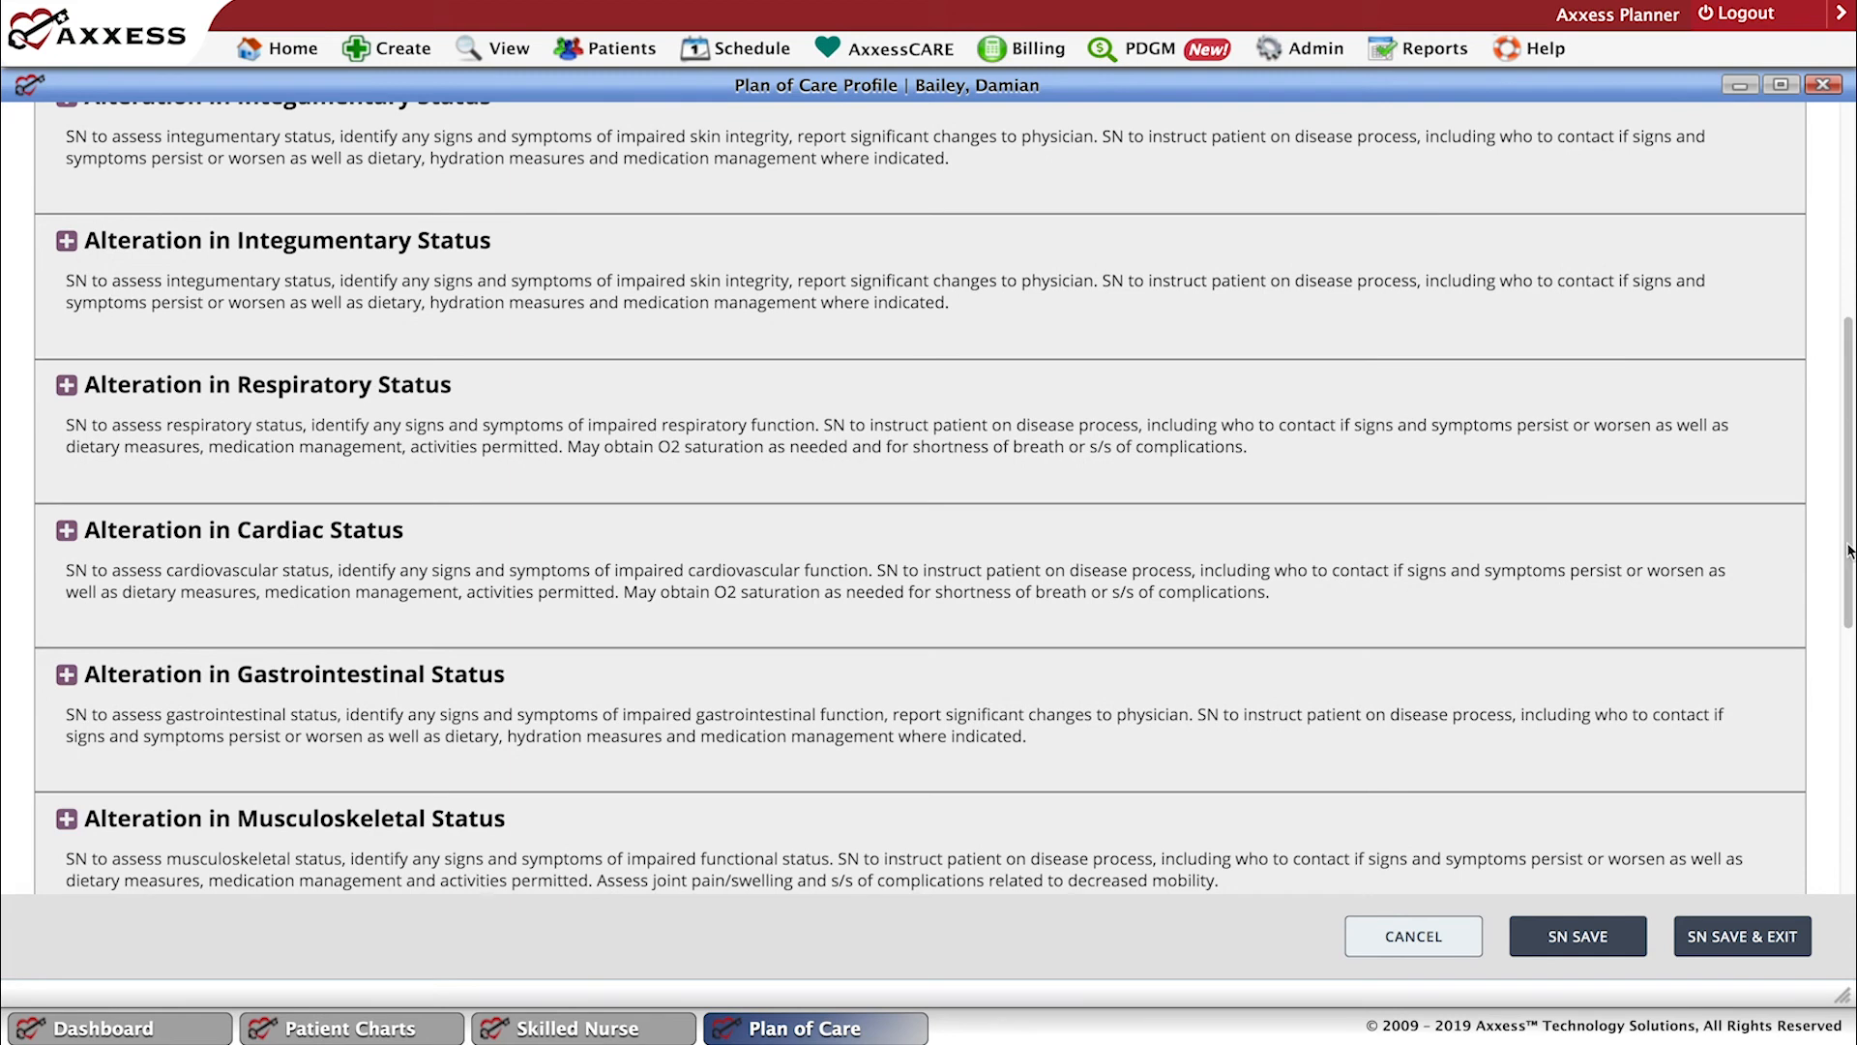
scroll(1851, 641, "down", 1)
scroll(1851, 641, "down", 3)
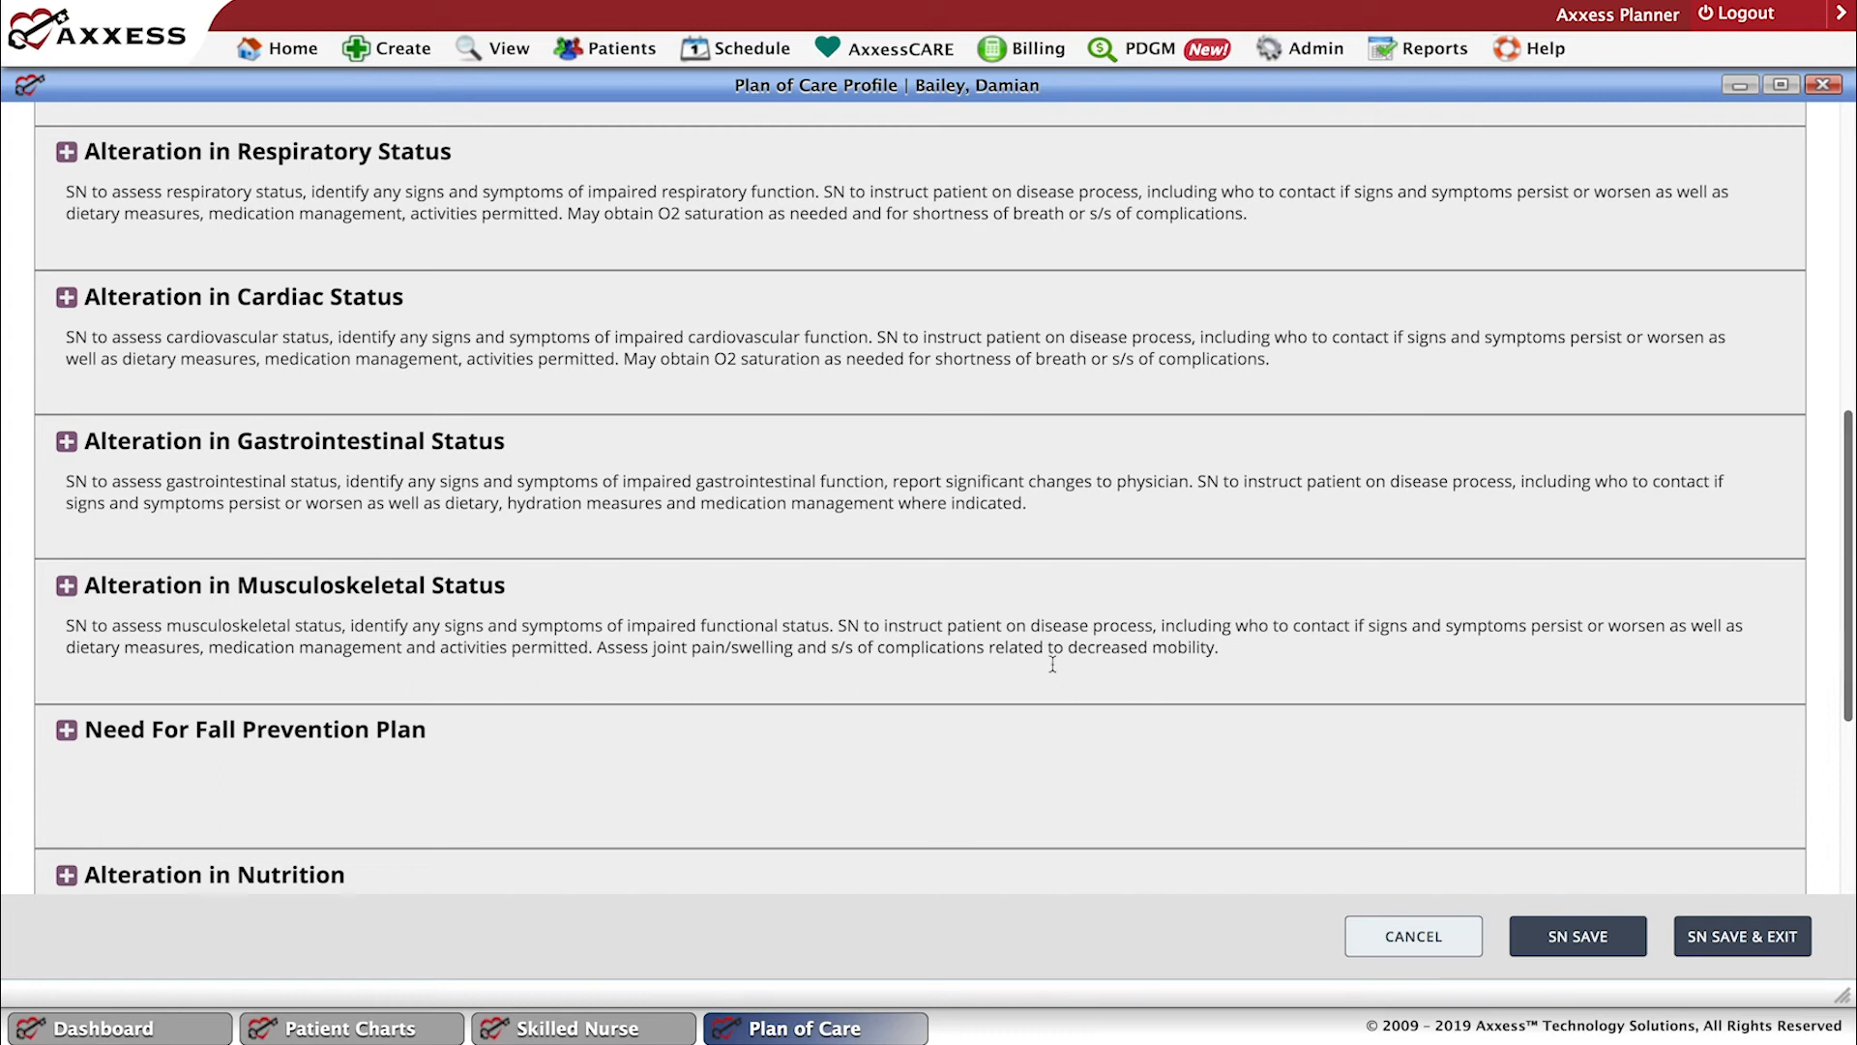
Expand Need For Fall Prevention Plan, view the resolution options for its falls goal without choosing one, and read the full intervention description.
left_click(67, 731)
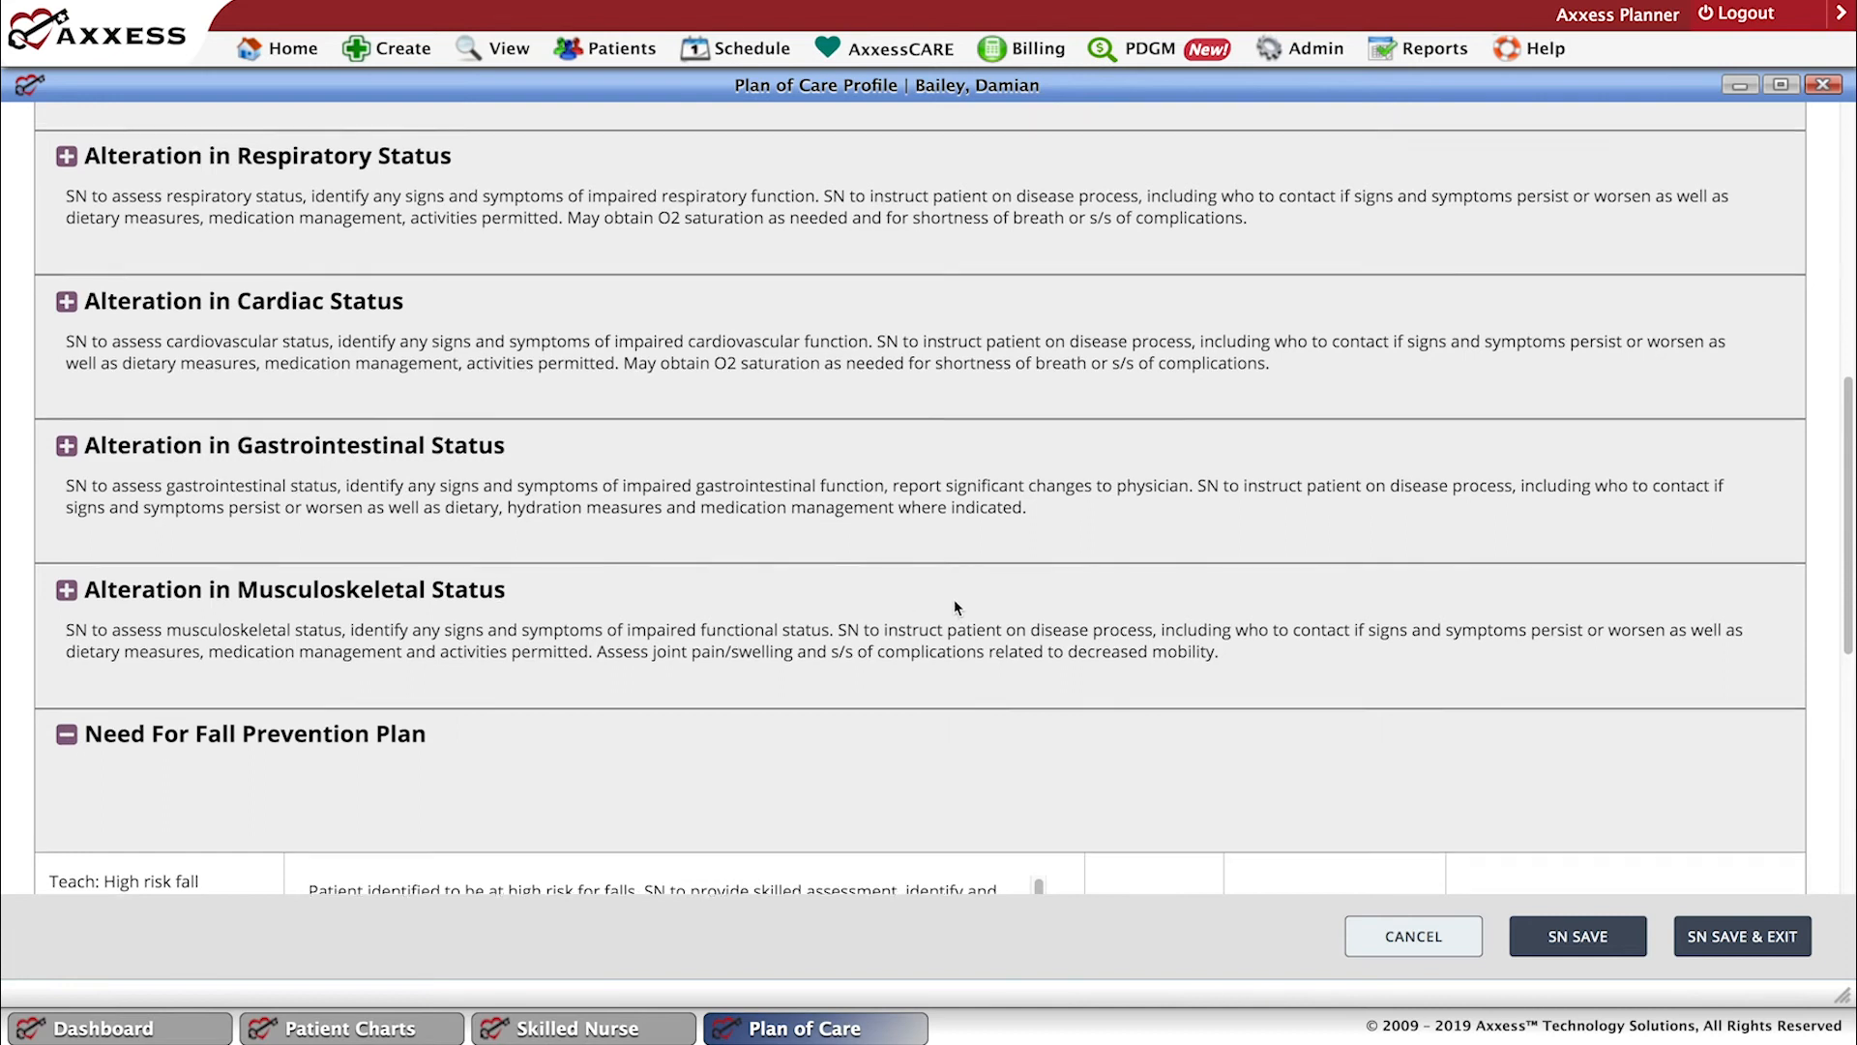
scroll(954, 601, "down", 1)
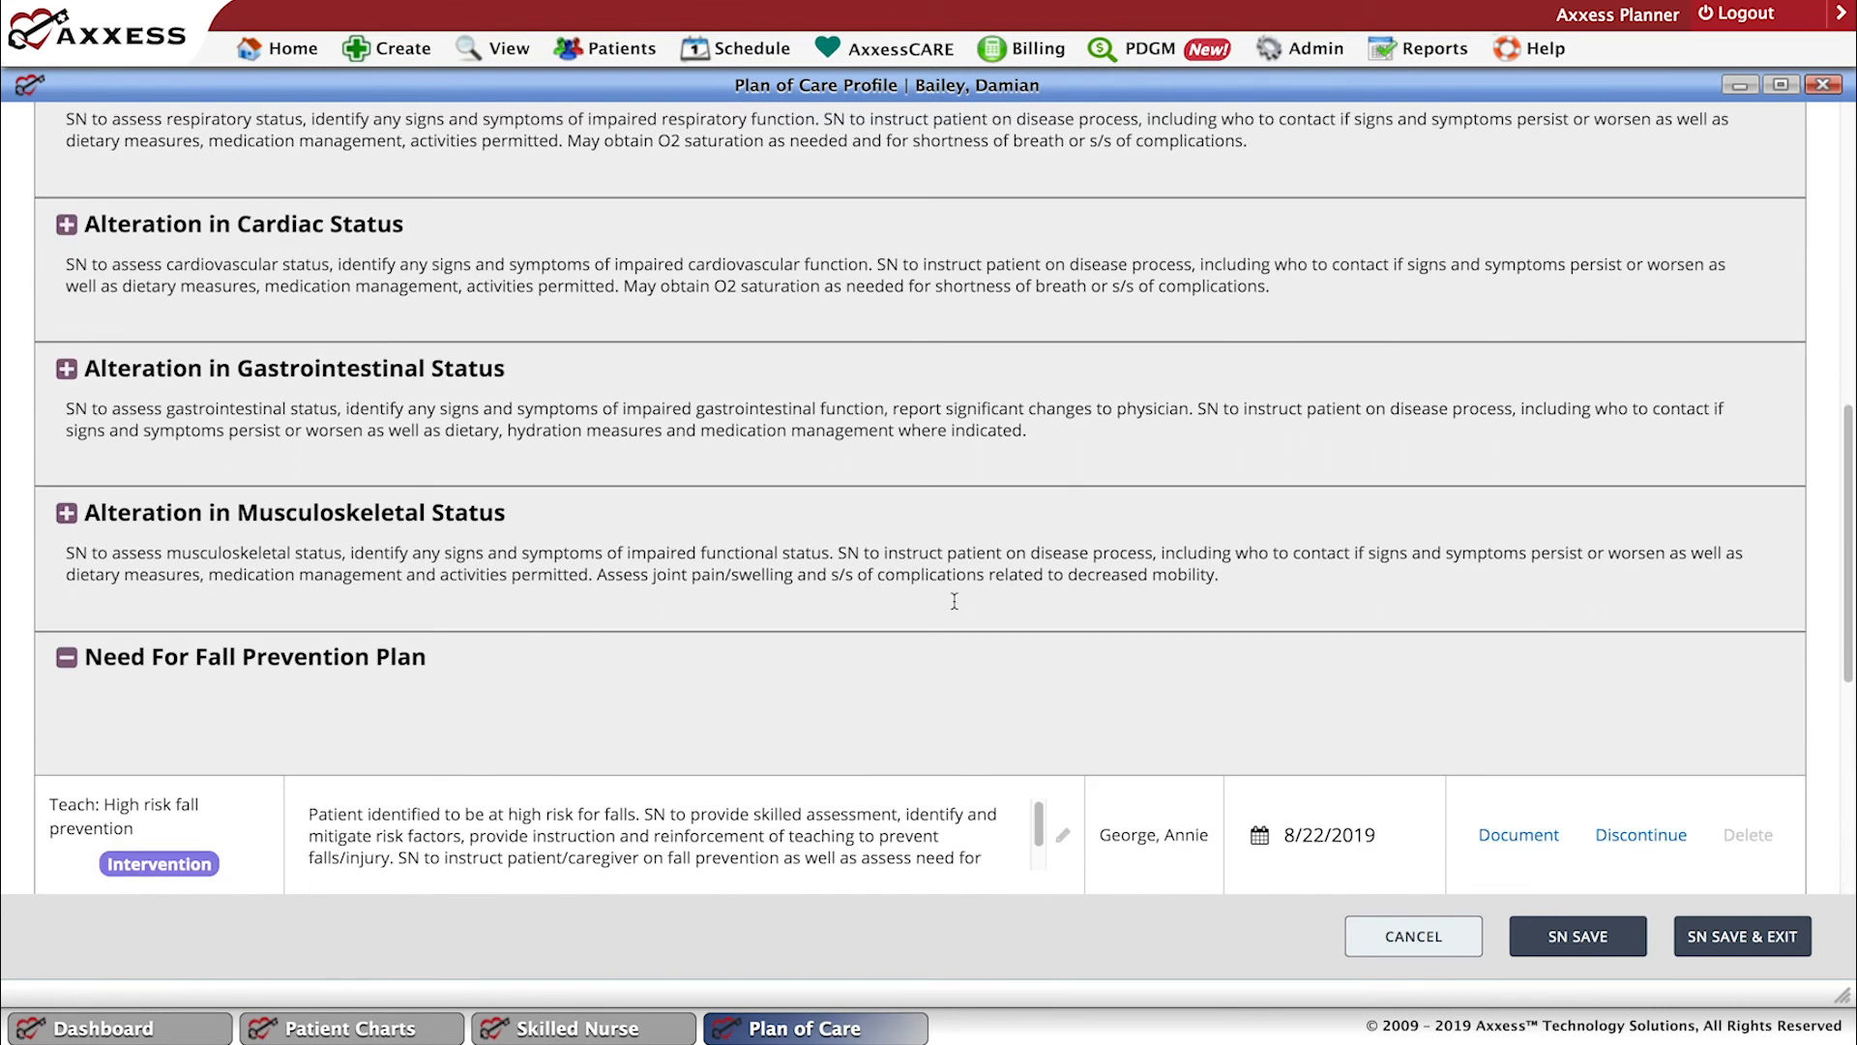
scroll(954, 600, "down", 1)
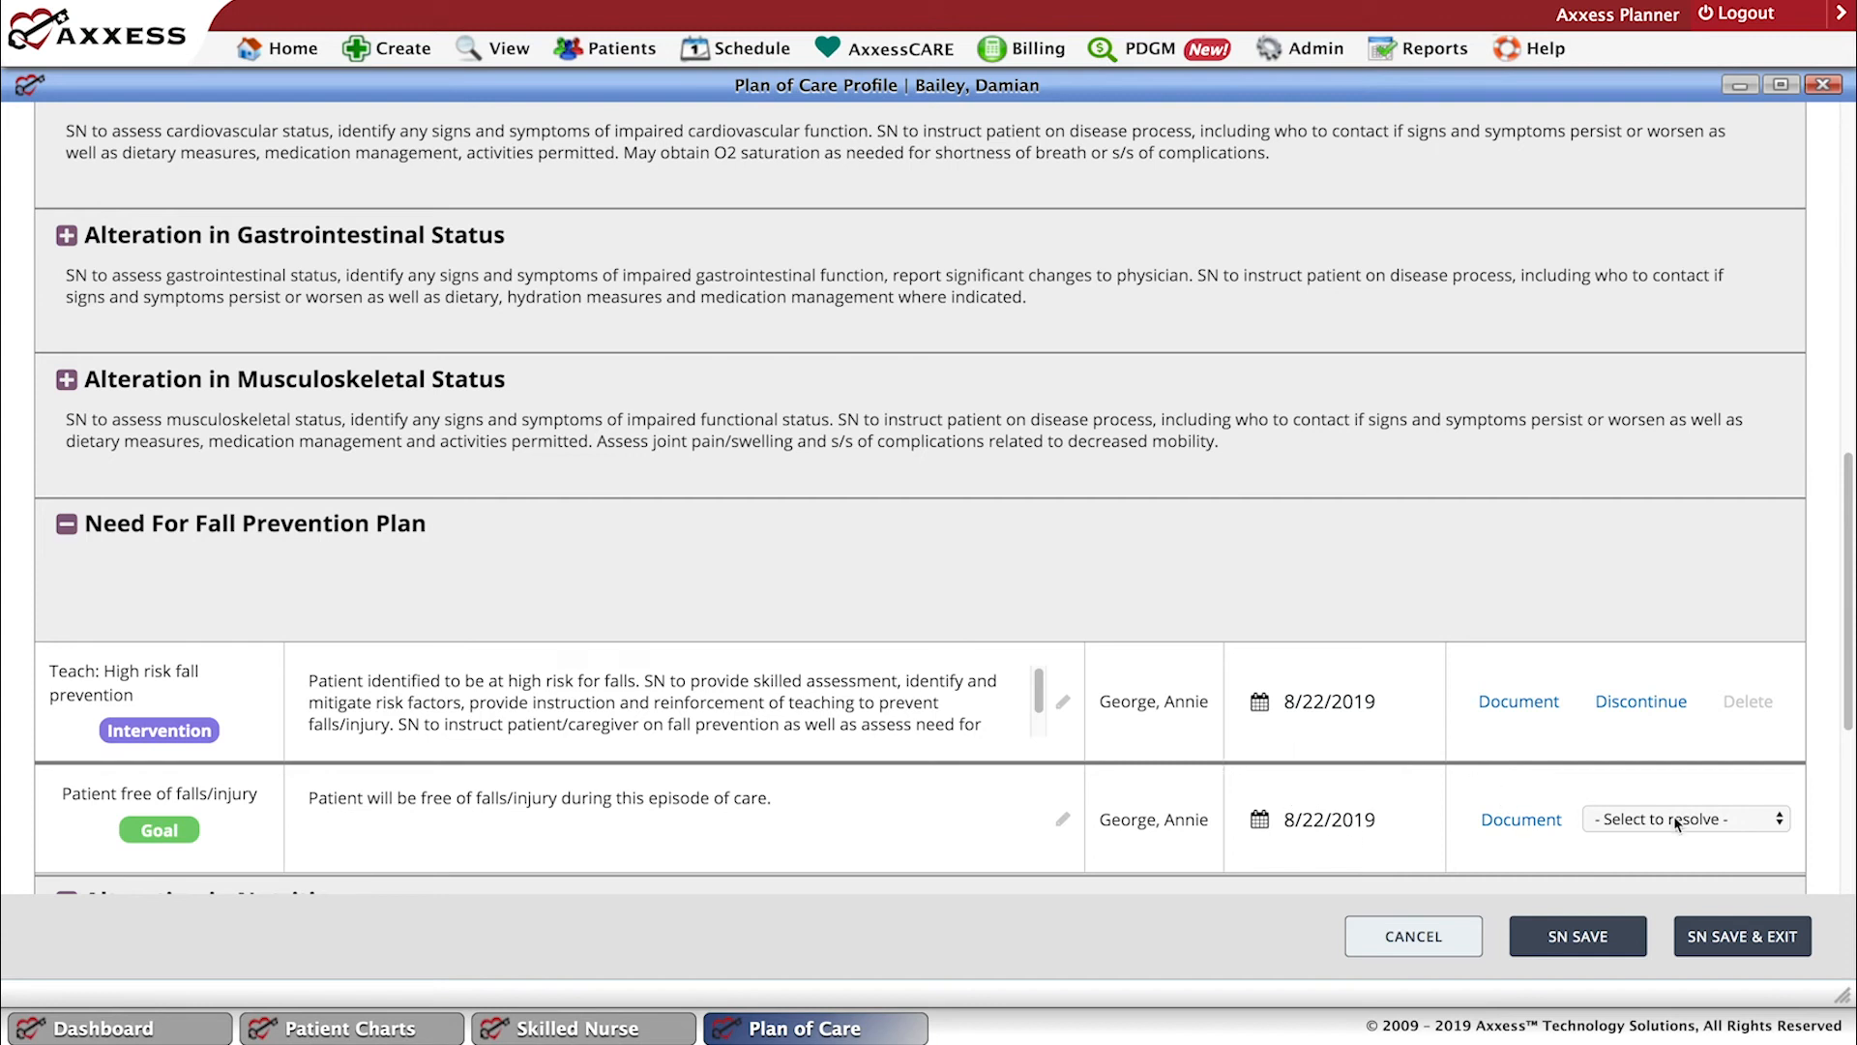
left_click(1766, 821)
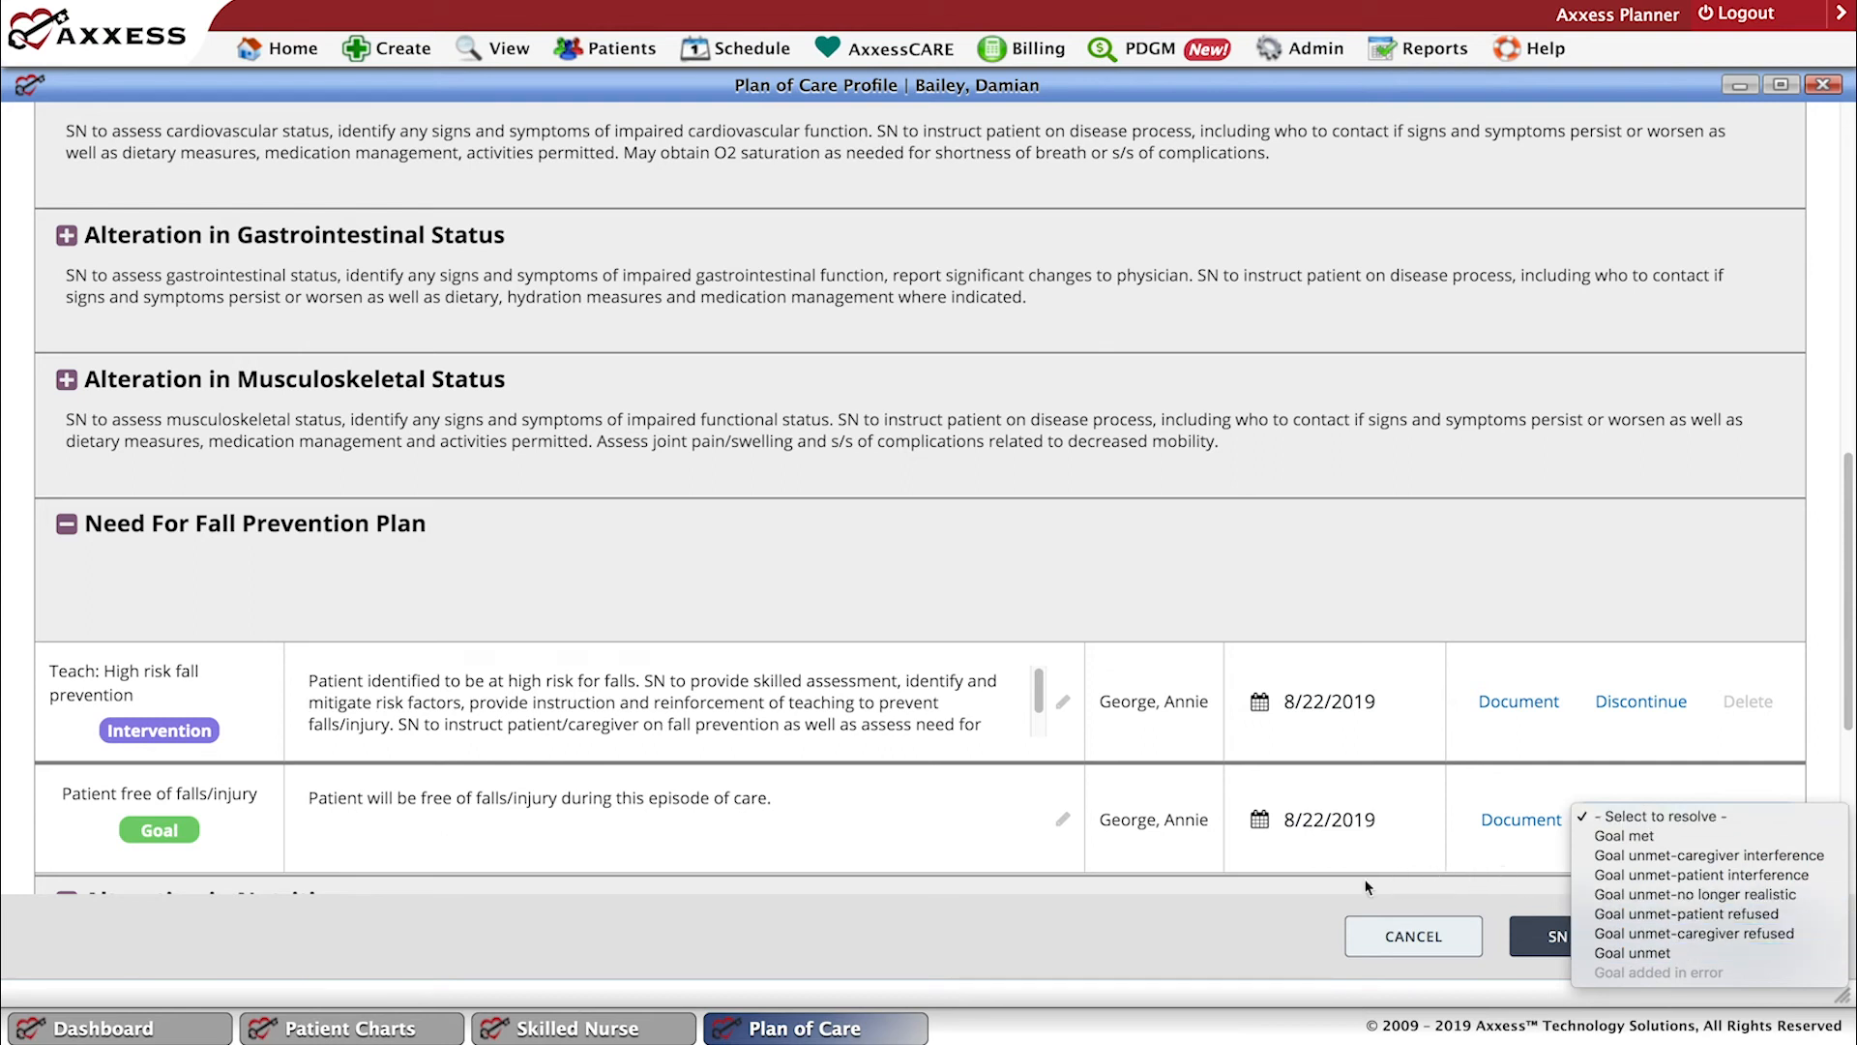
left_click(1246, 890)
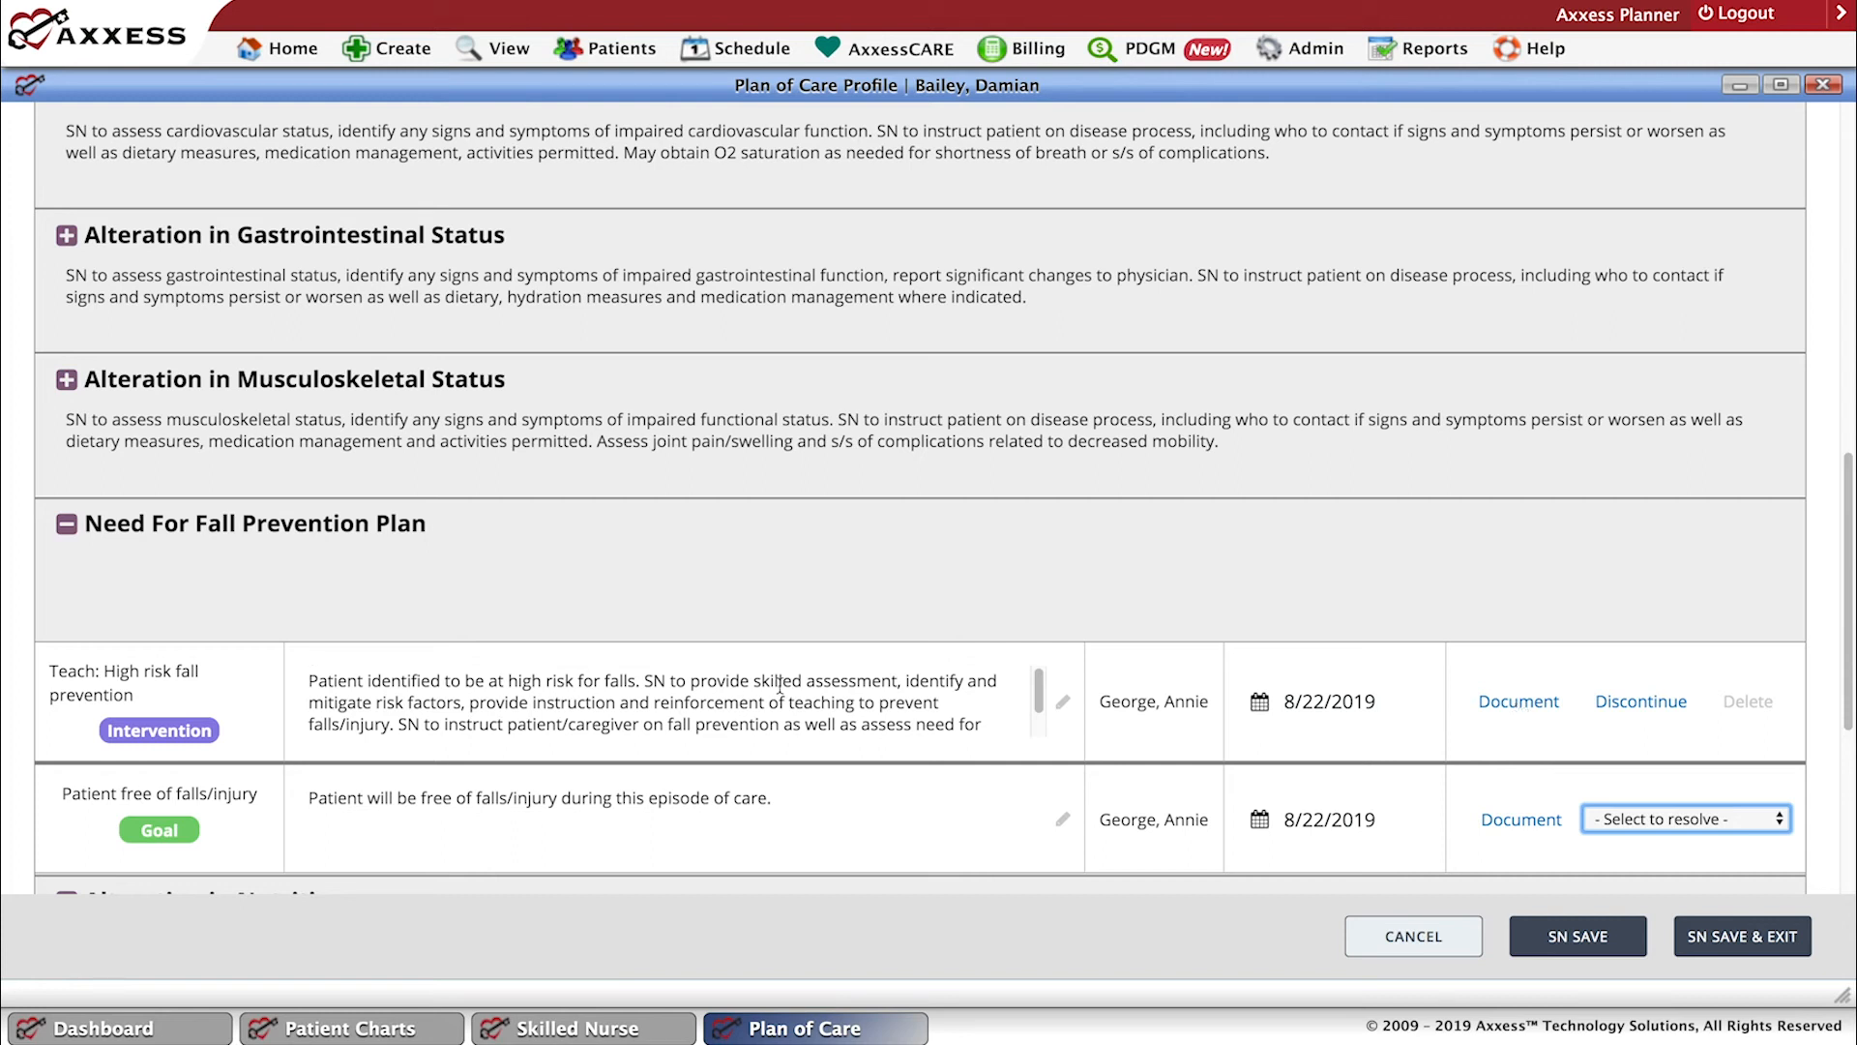
left_click_drag(1041, 707, 1042, 740)
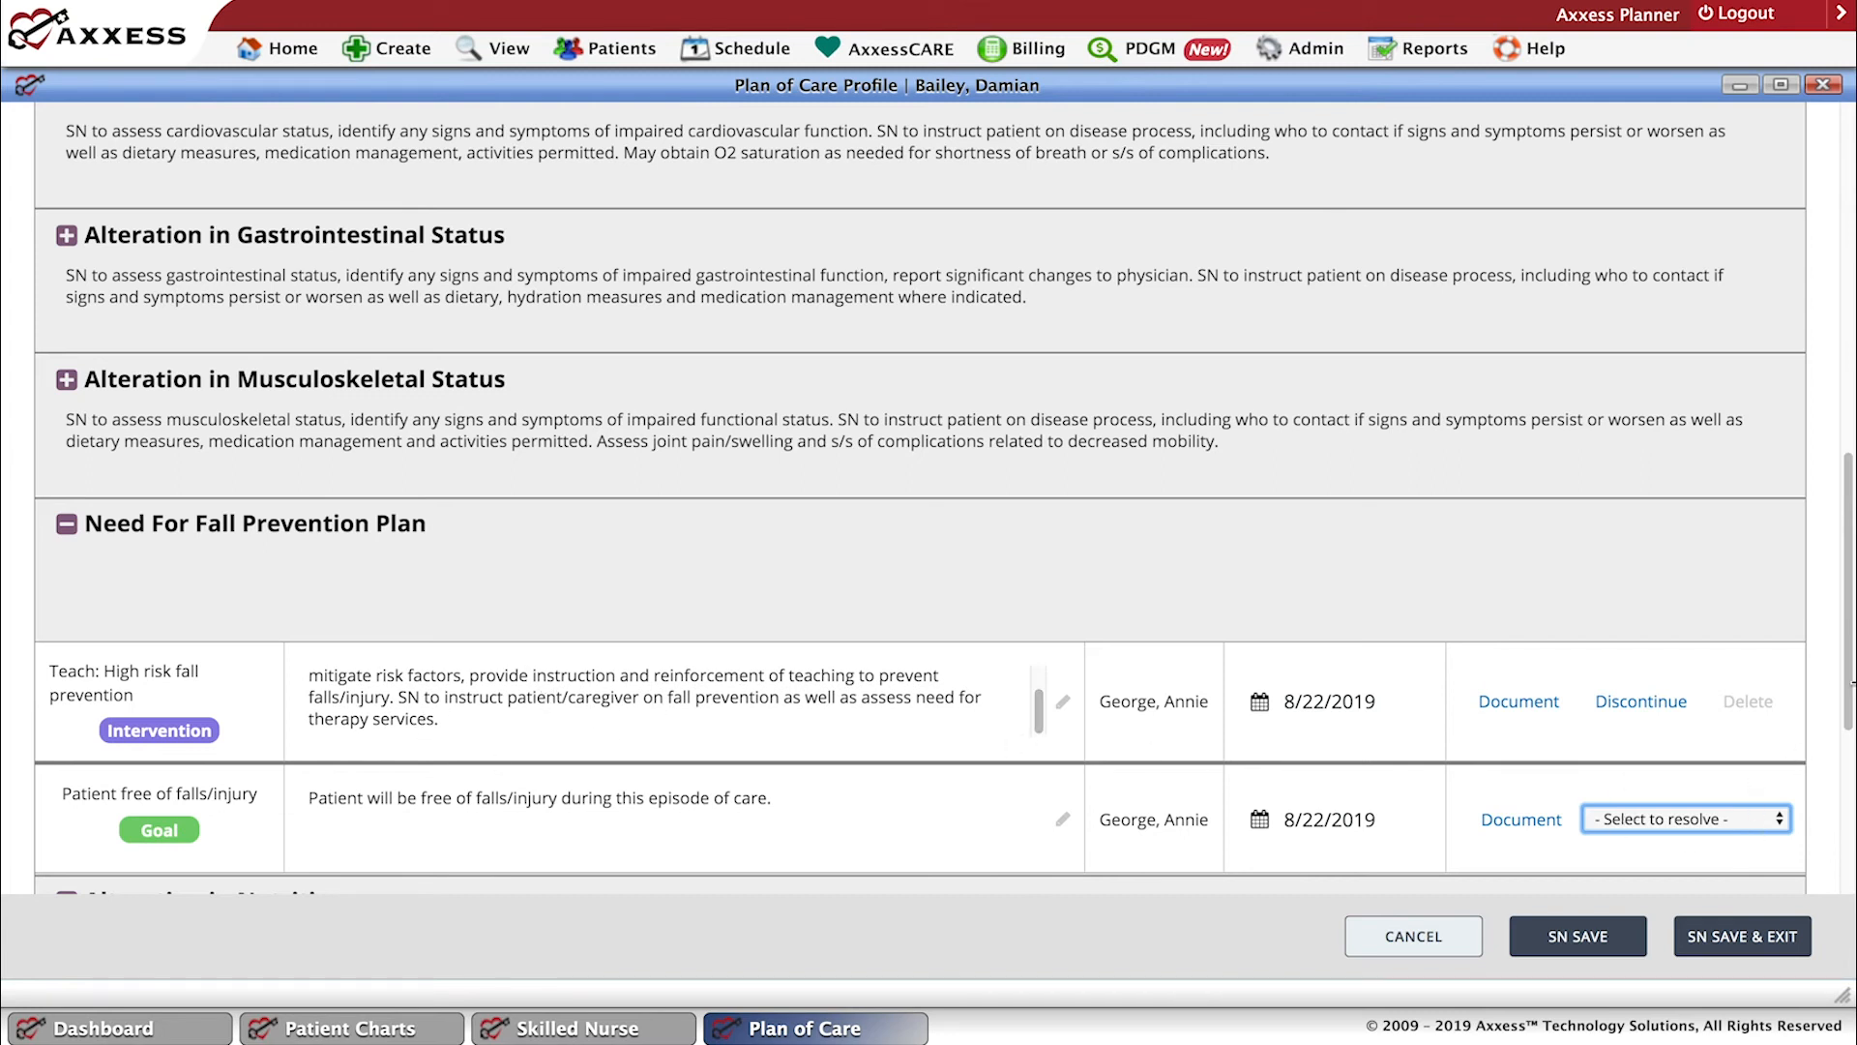
Expand High Risk: Potential for Hospitalization to view its interventions, and collapse it again.
left_click_drag(1851, 682, 1093, 366)
scroll(1093, 367, "up", 1)
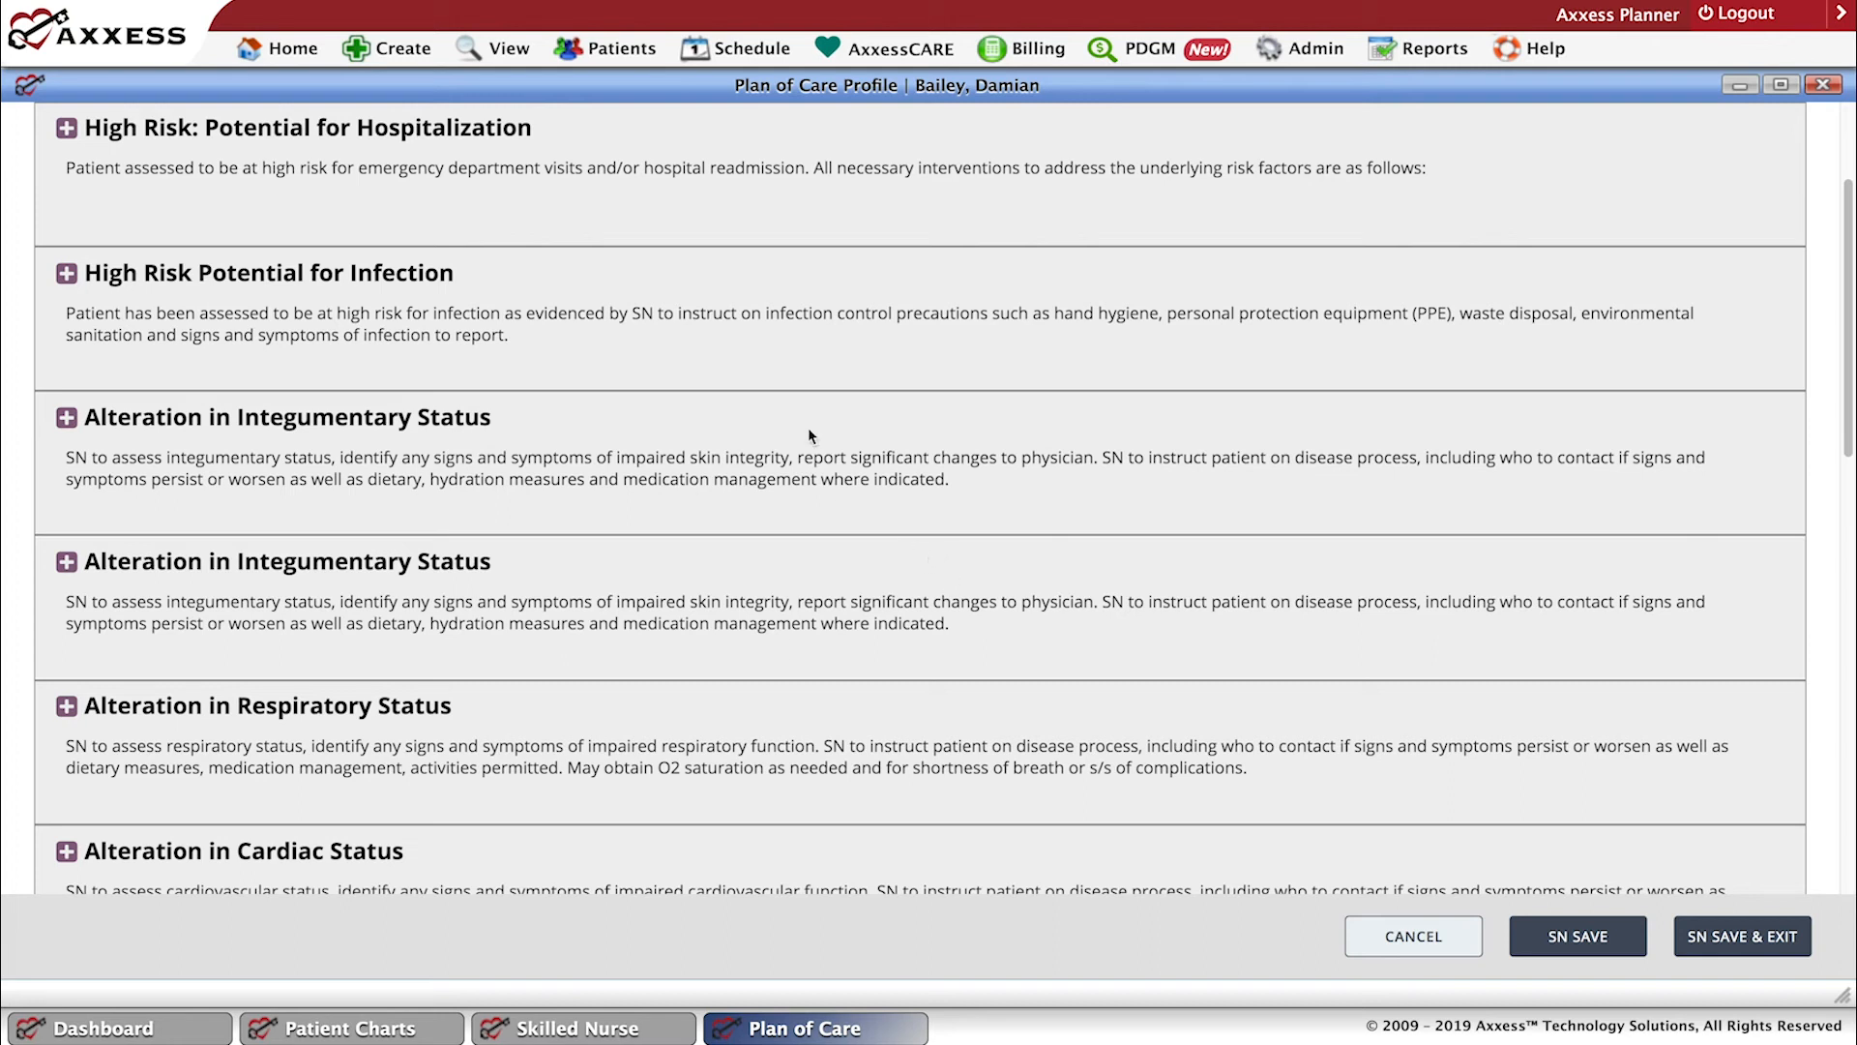
scroll(809, 436, "down", 1)
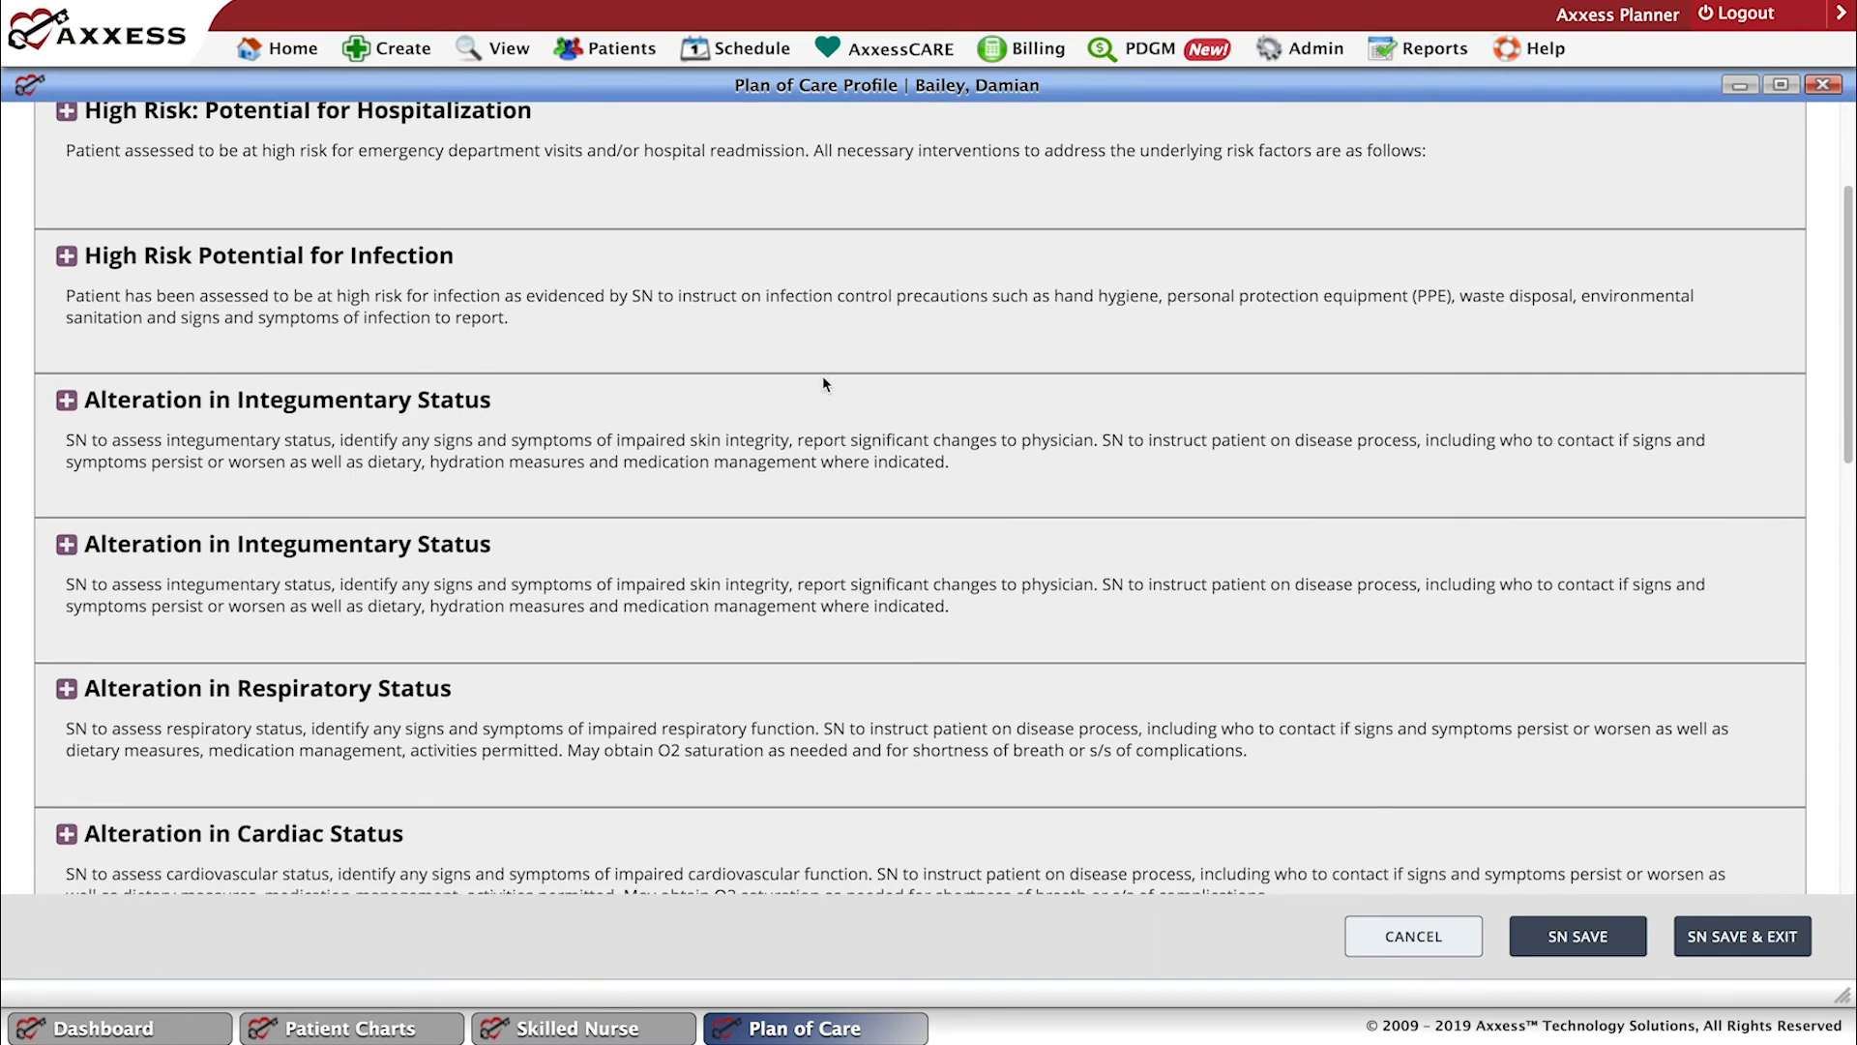
left_click_drag(1849, 197, 1847, 118)
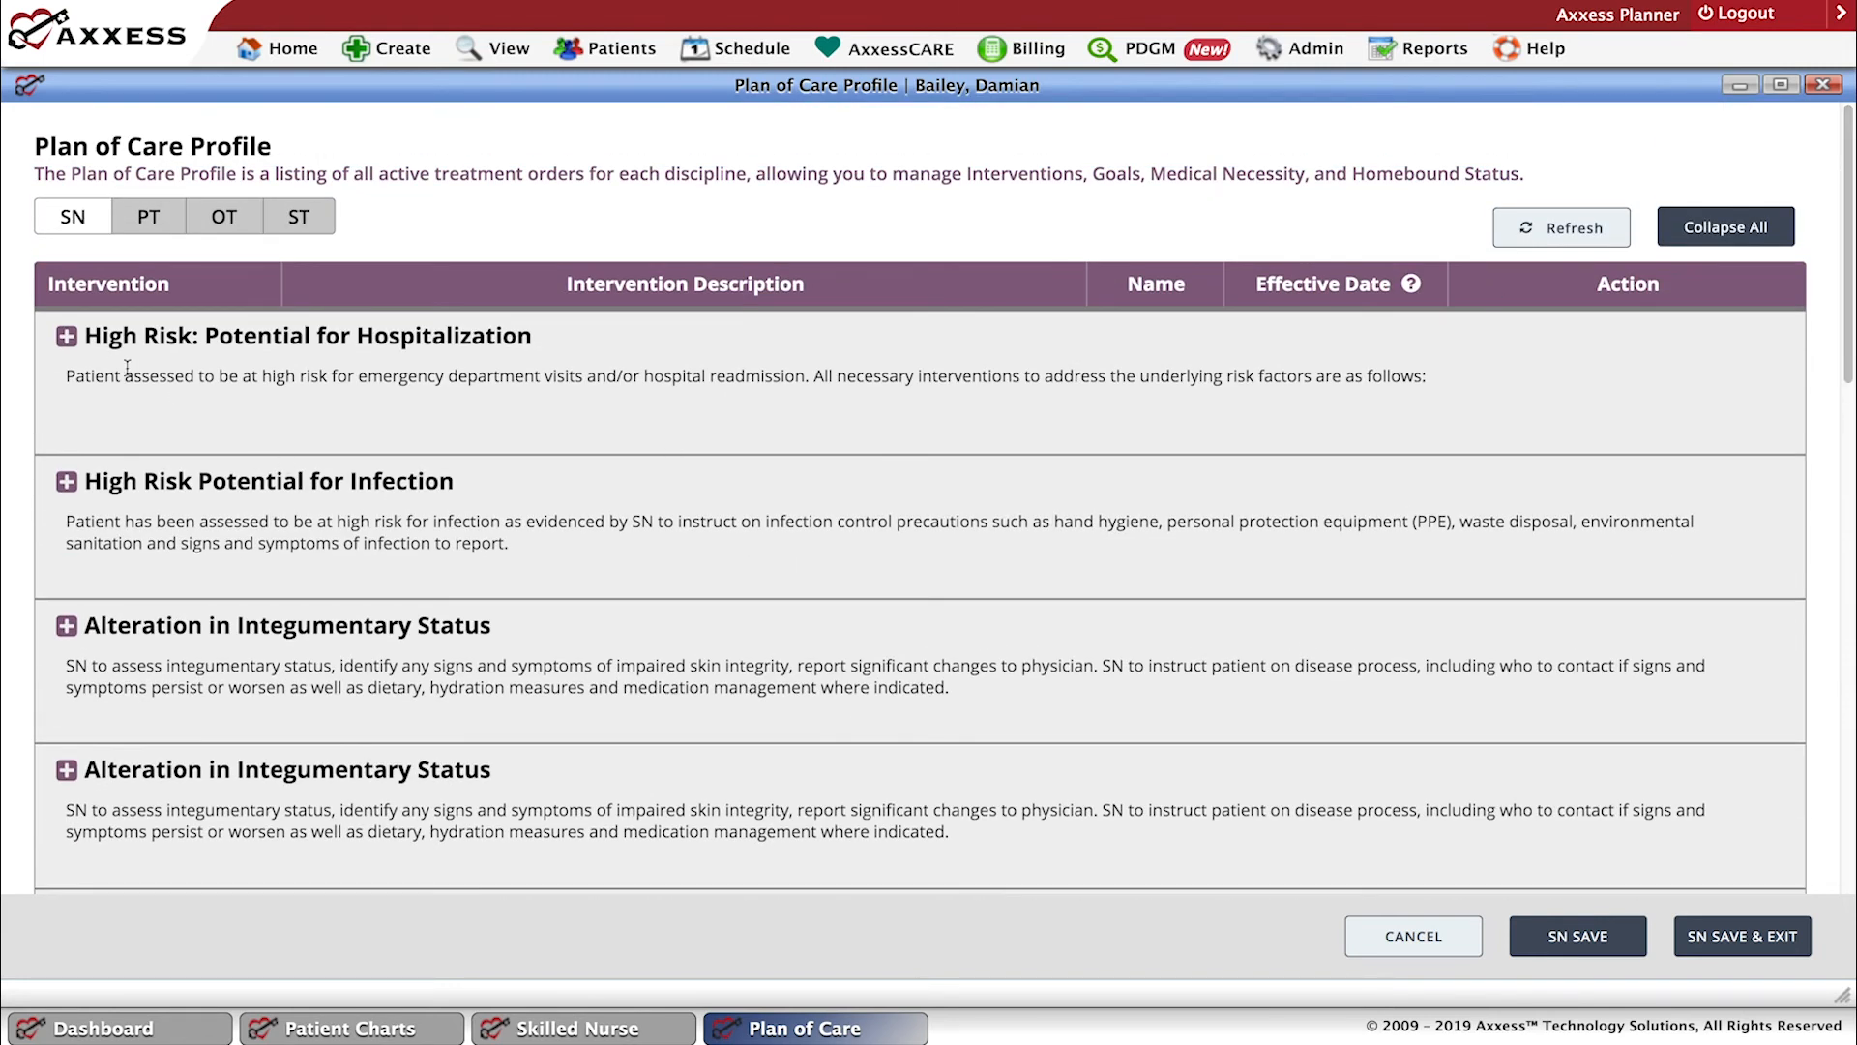
left_click(65, 336)
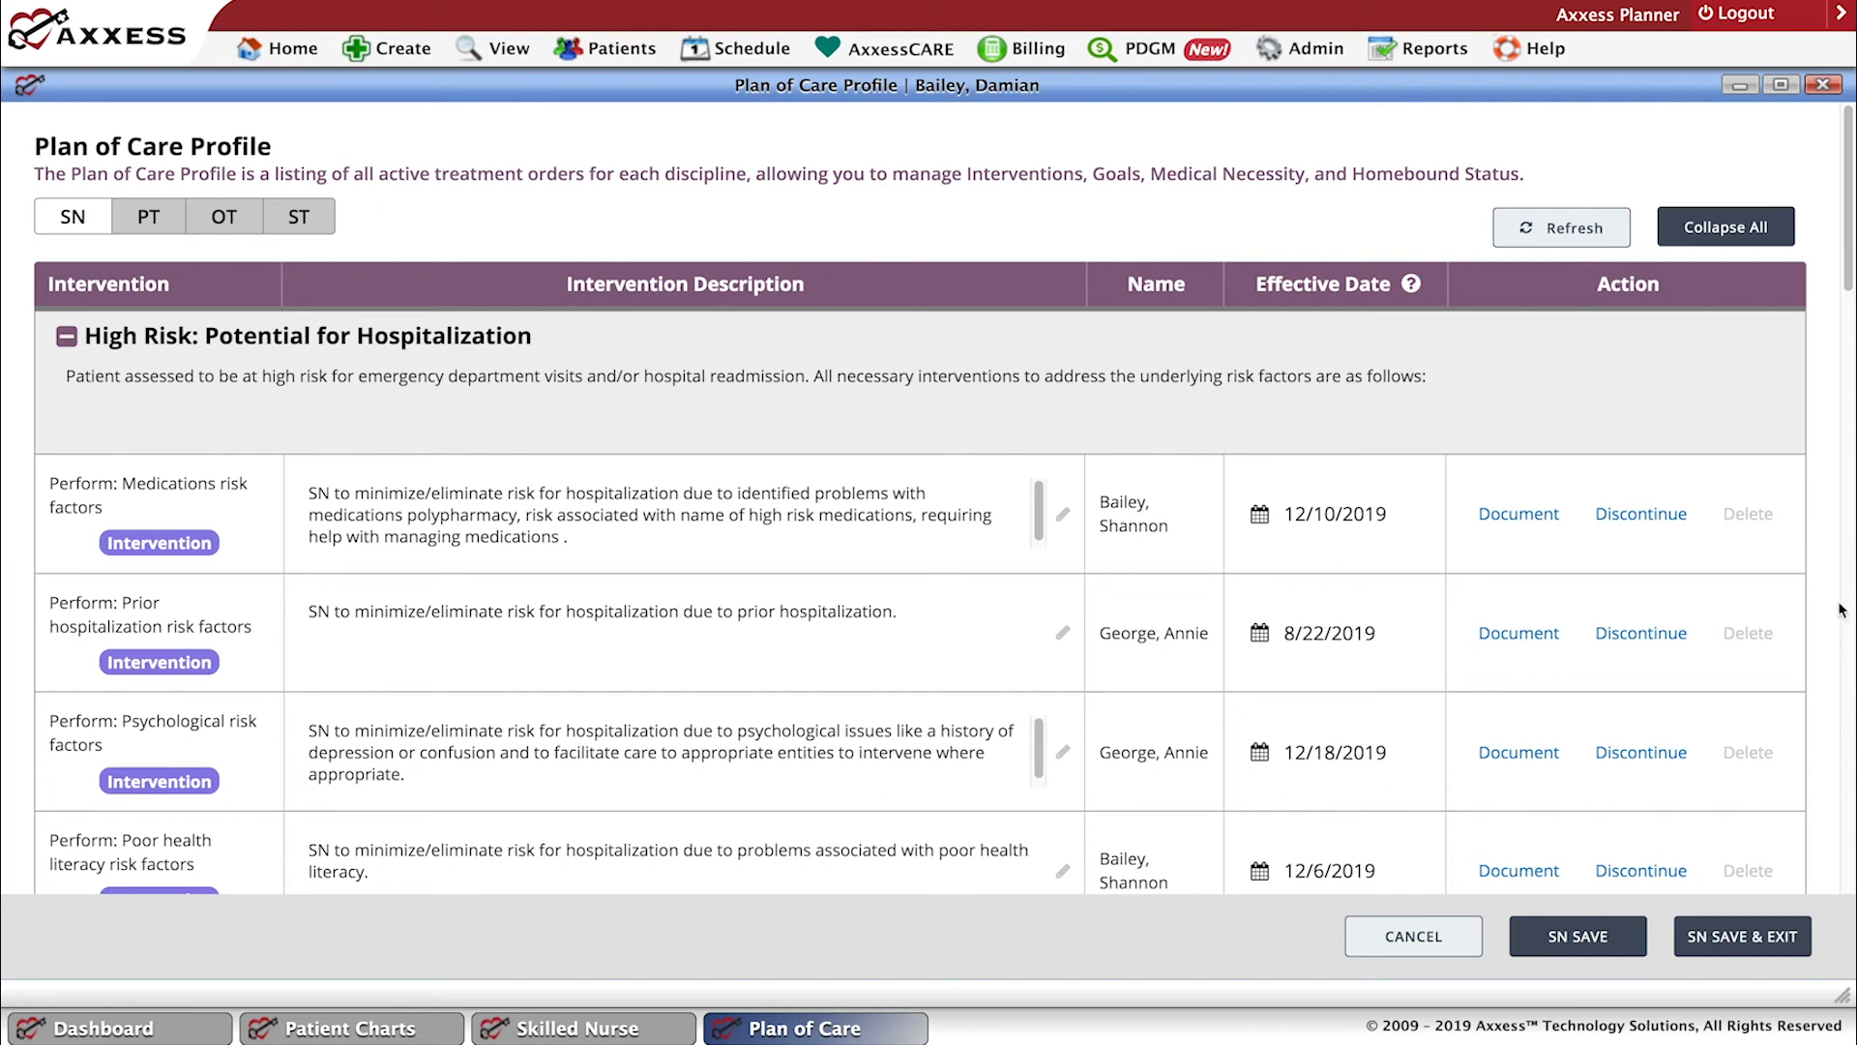
left_click(66, 336)
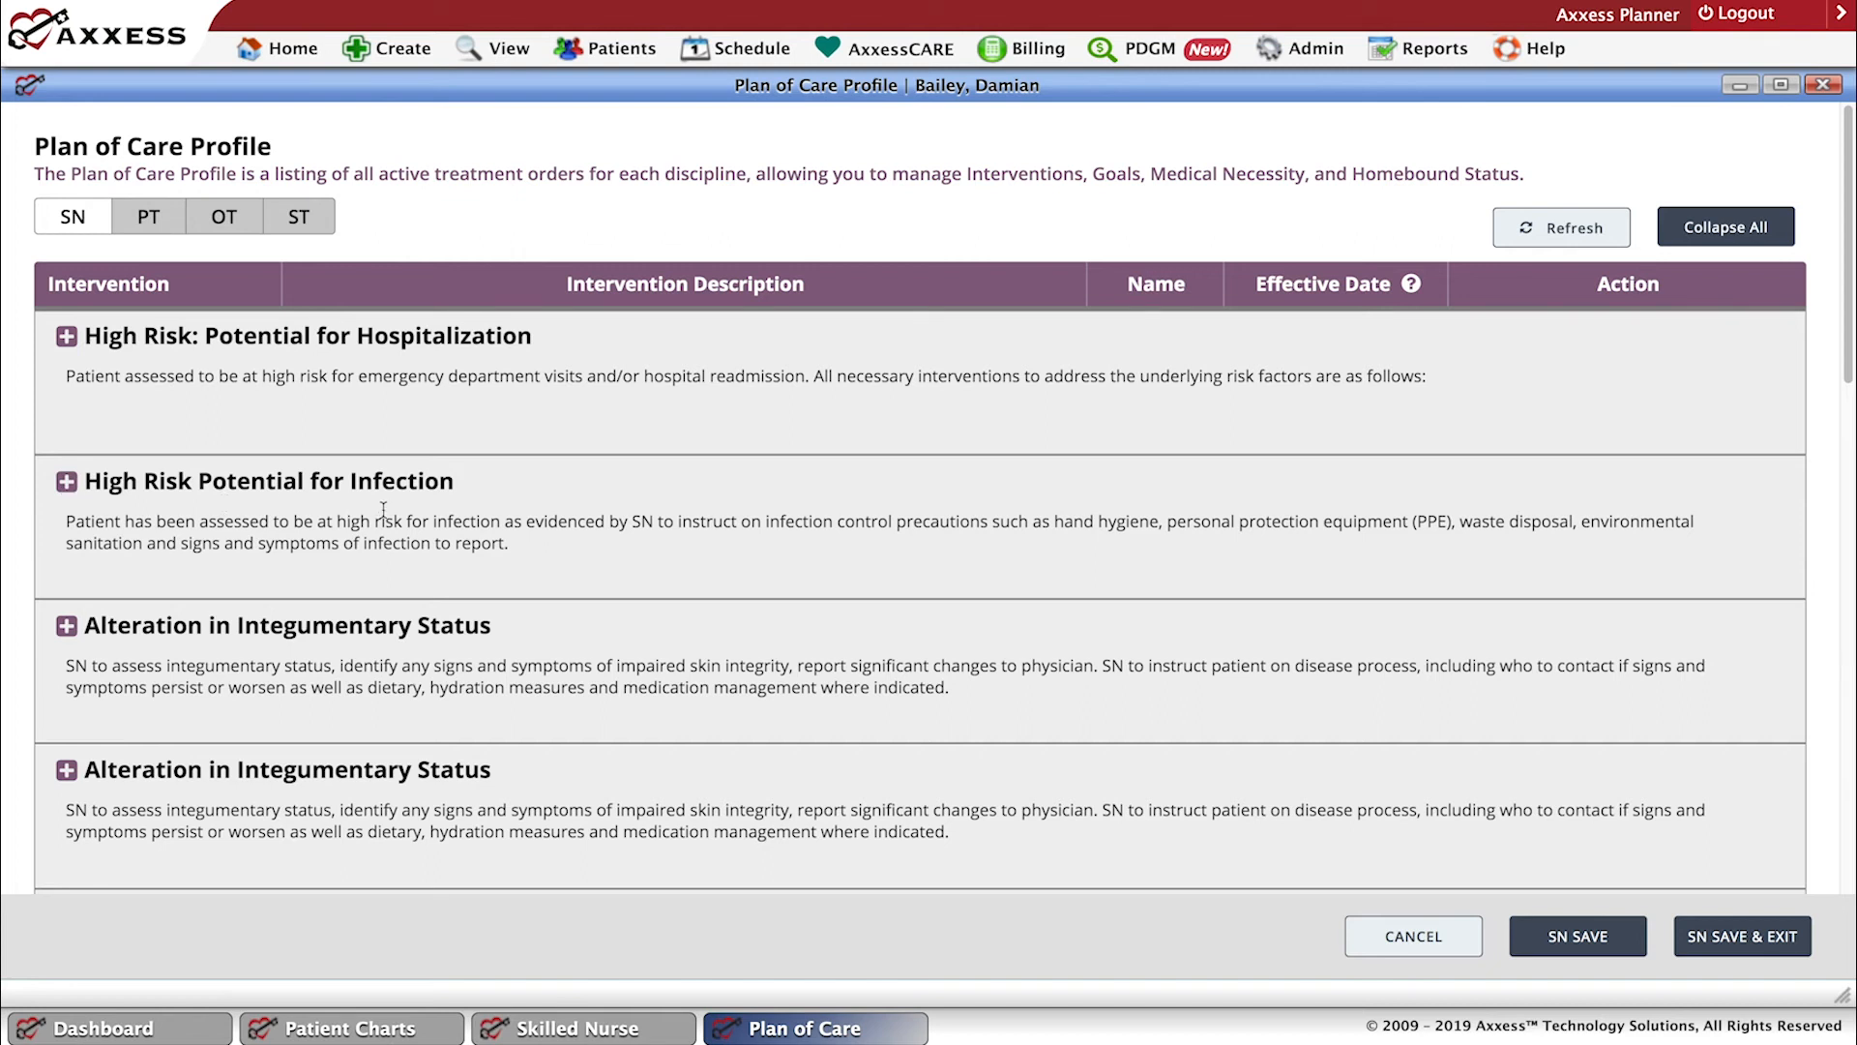
Expand High Risk Potential for Infection and document its "Teach general infection control precautions" intervention to the visit note.
left_click(65, 483)
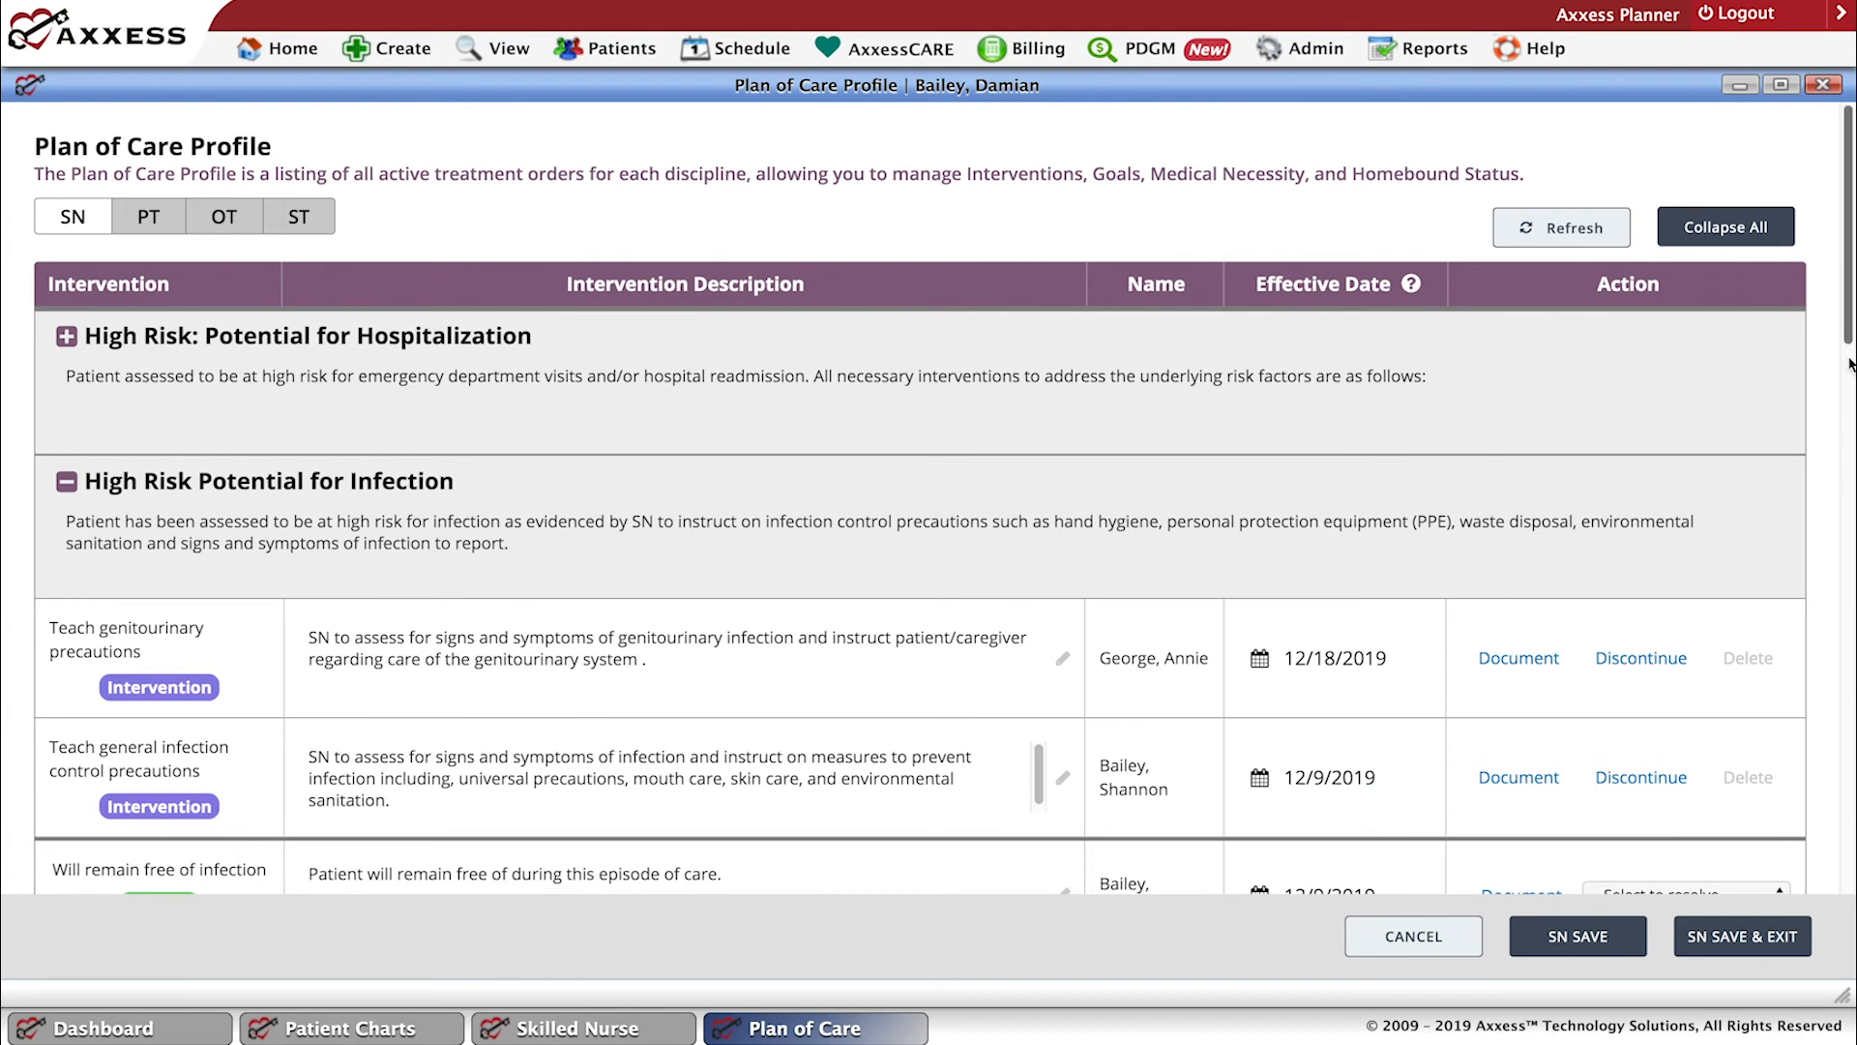
scroll(1848, 387, "down", 1)
scroll(1847, 387, "down", 3)
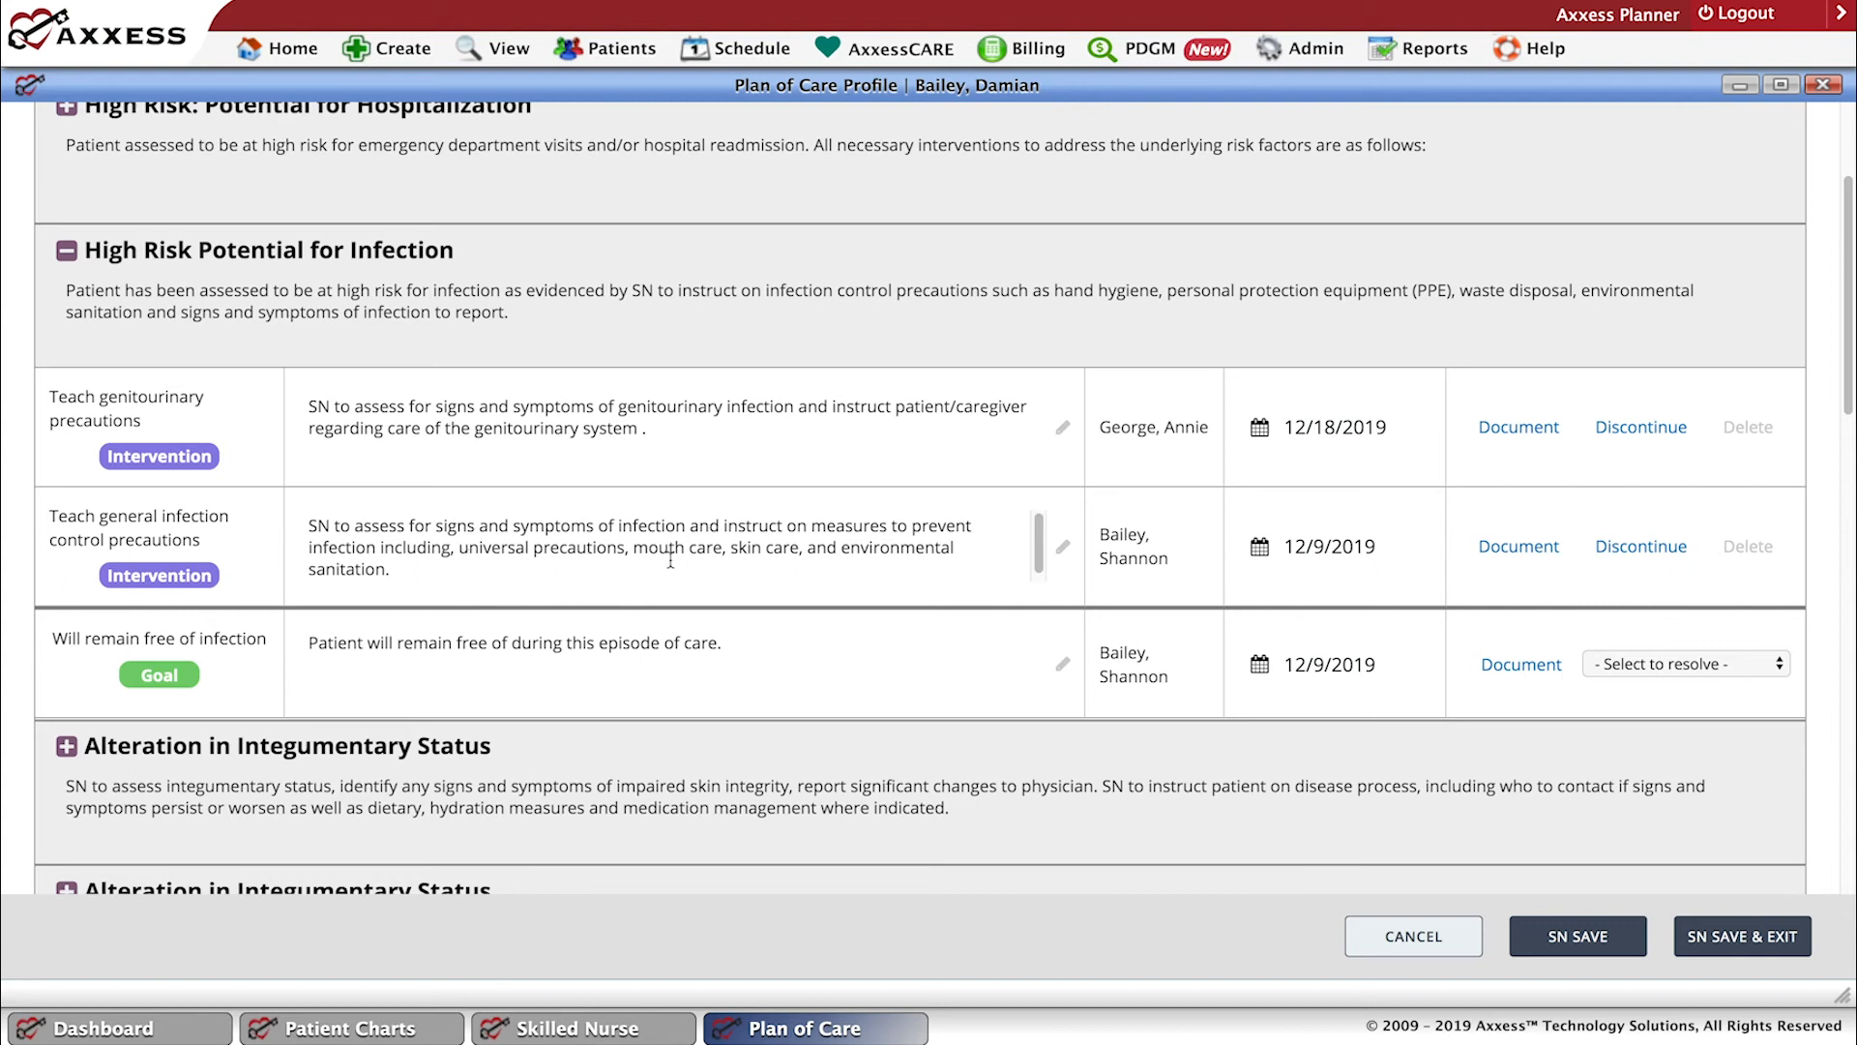
left_click(1523, 554)
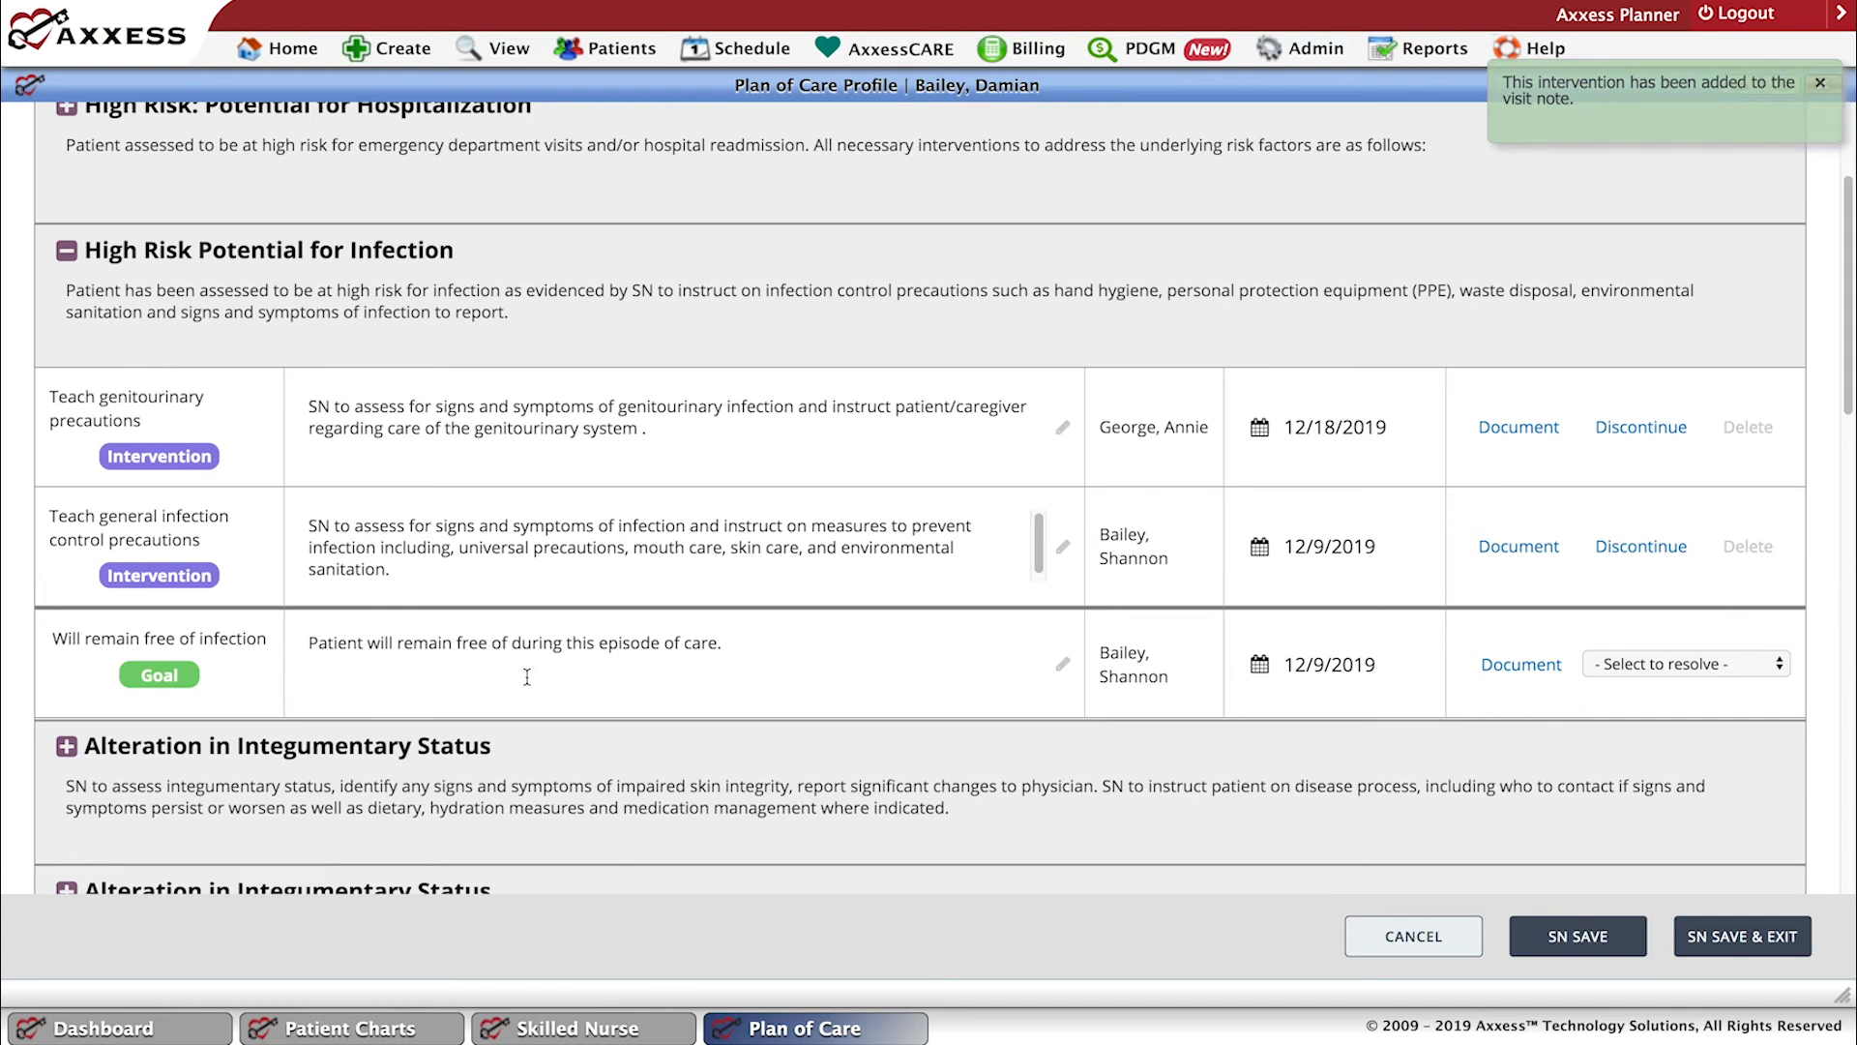
Document the "Will remain free of infection" goal to the visit note, and save and exit the Plan of Care Profile.
left_click(1521, 669)
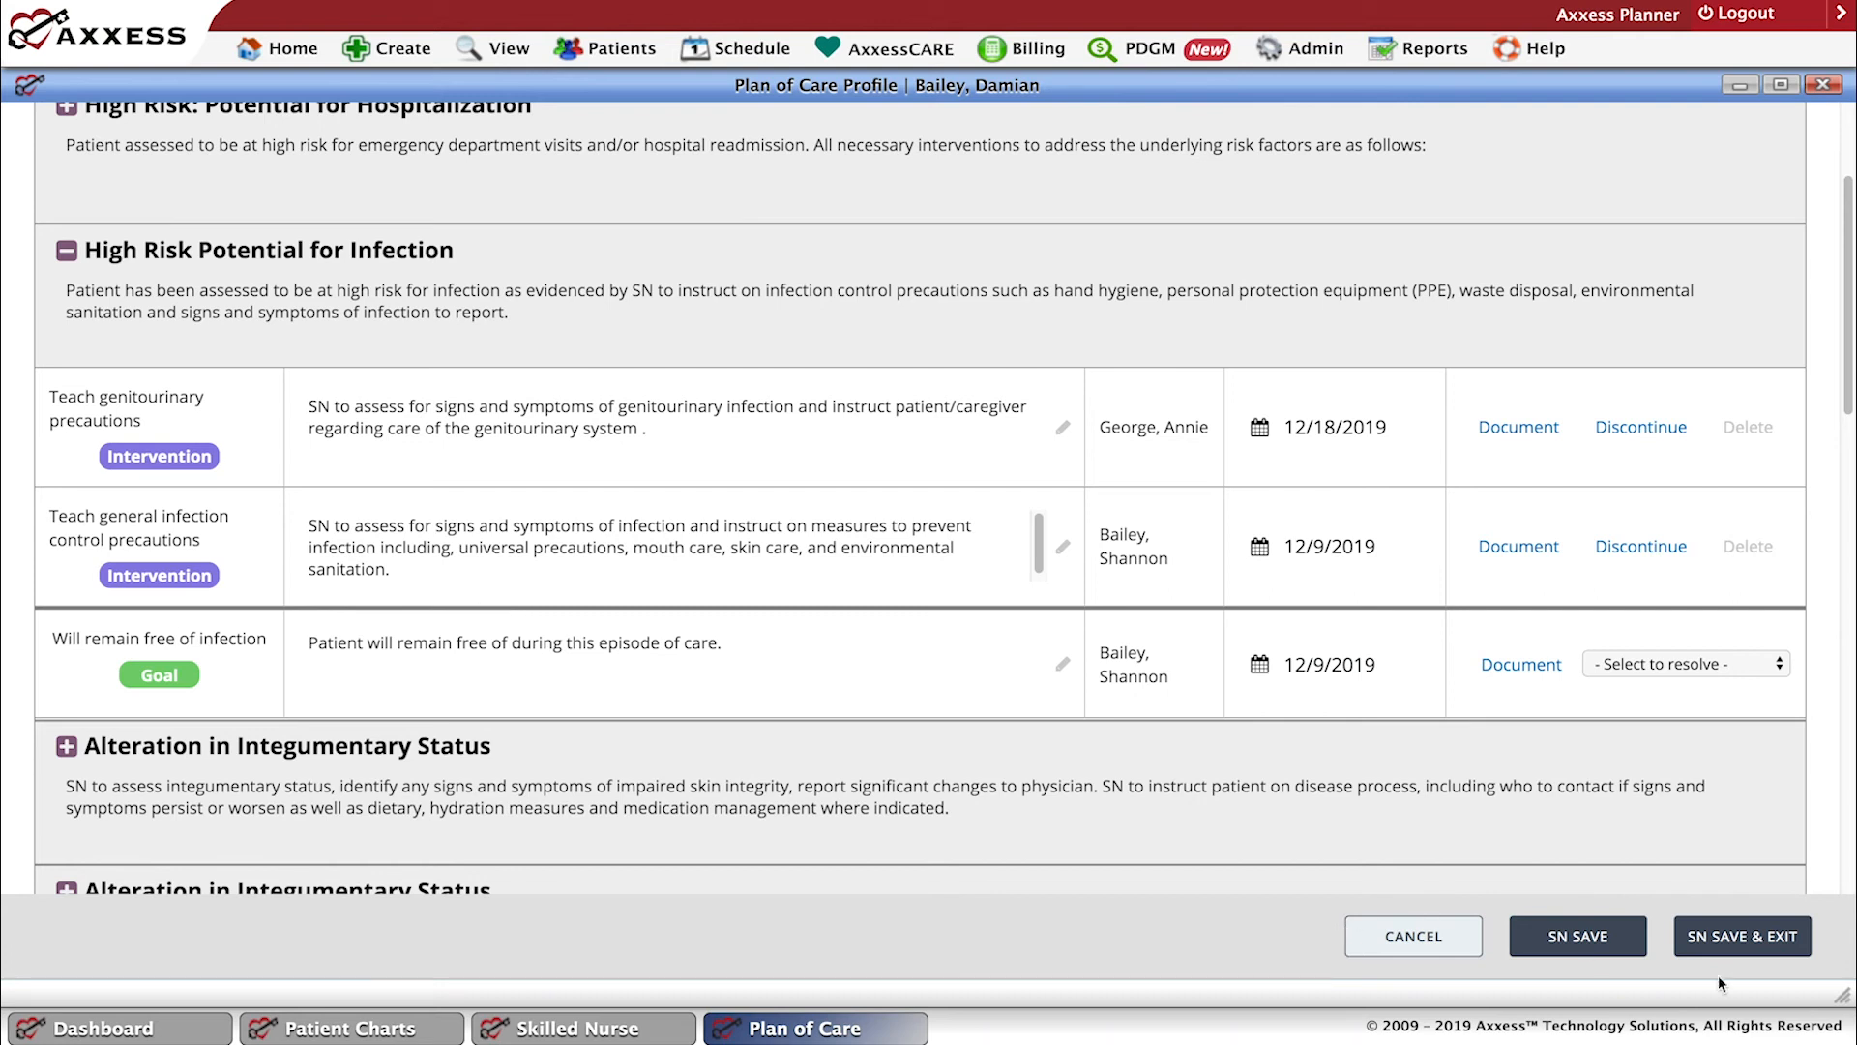
left_click(1732, 953)
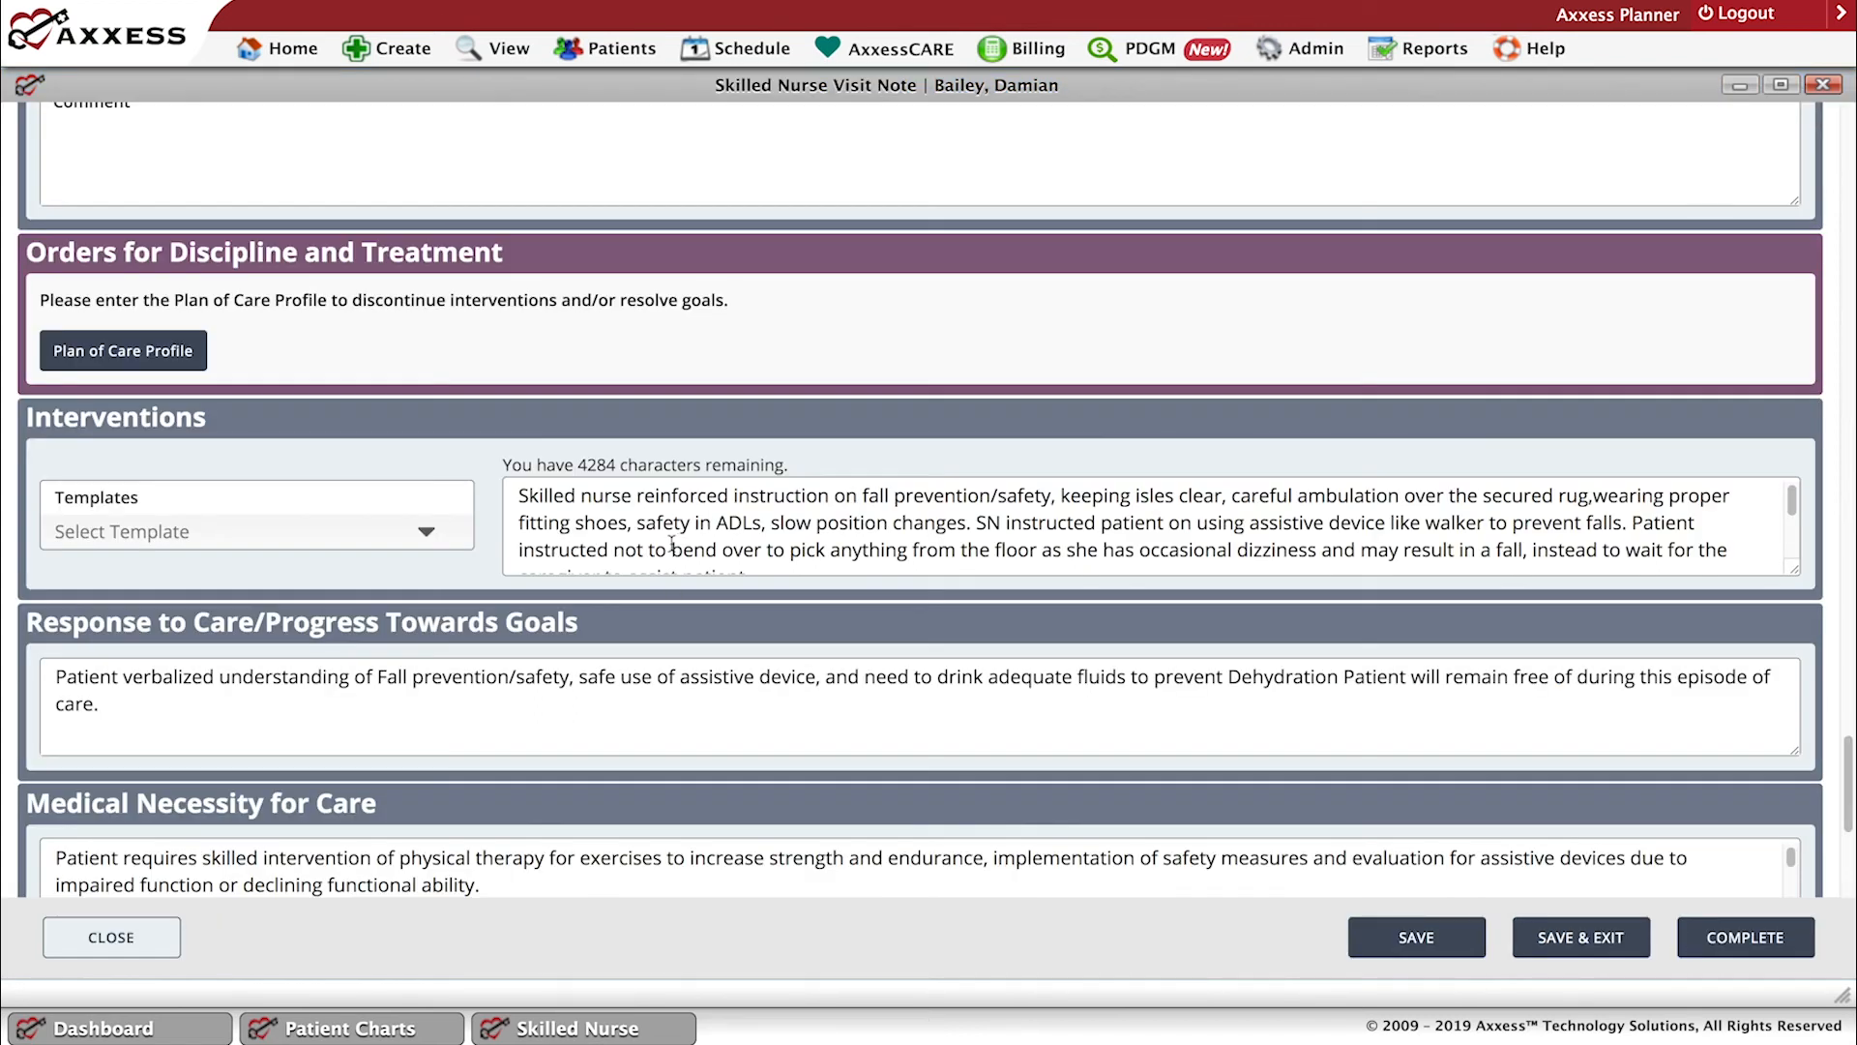
Remove "SN to" from the start of the infection sentence under Interventions, keeping it on its own line after "UTI.".
left_click(1792, 519)
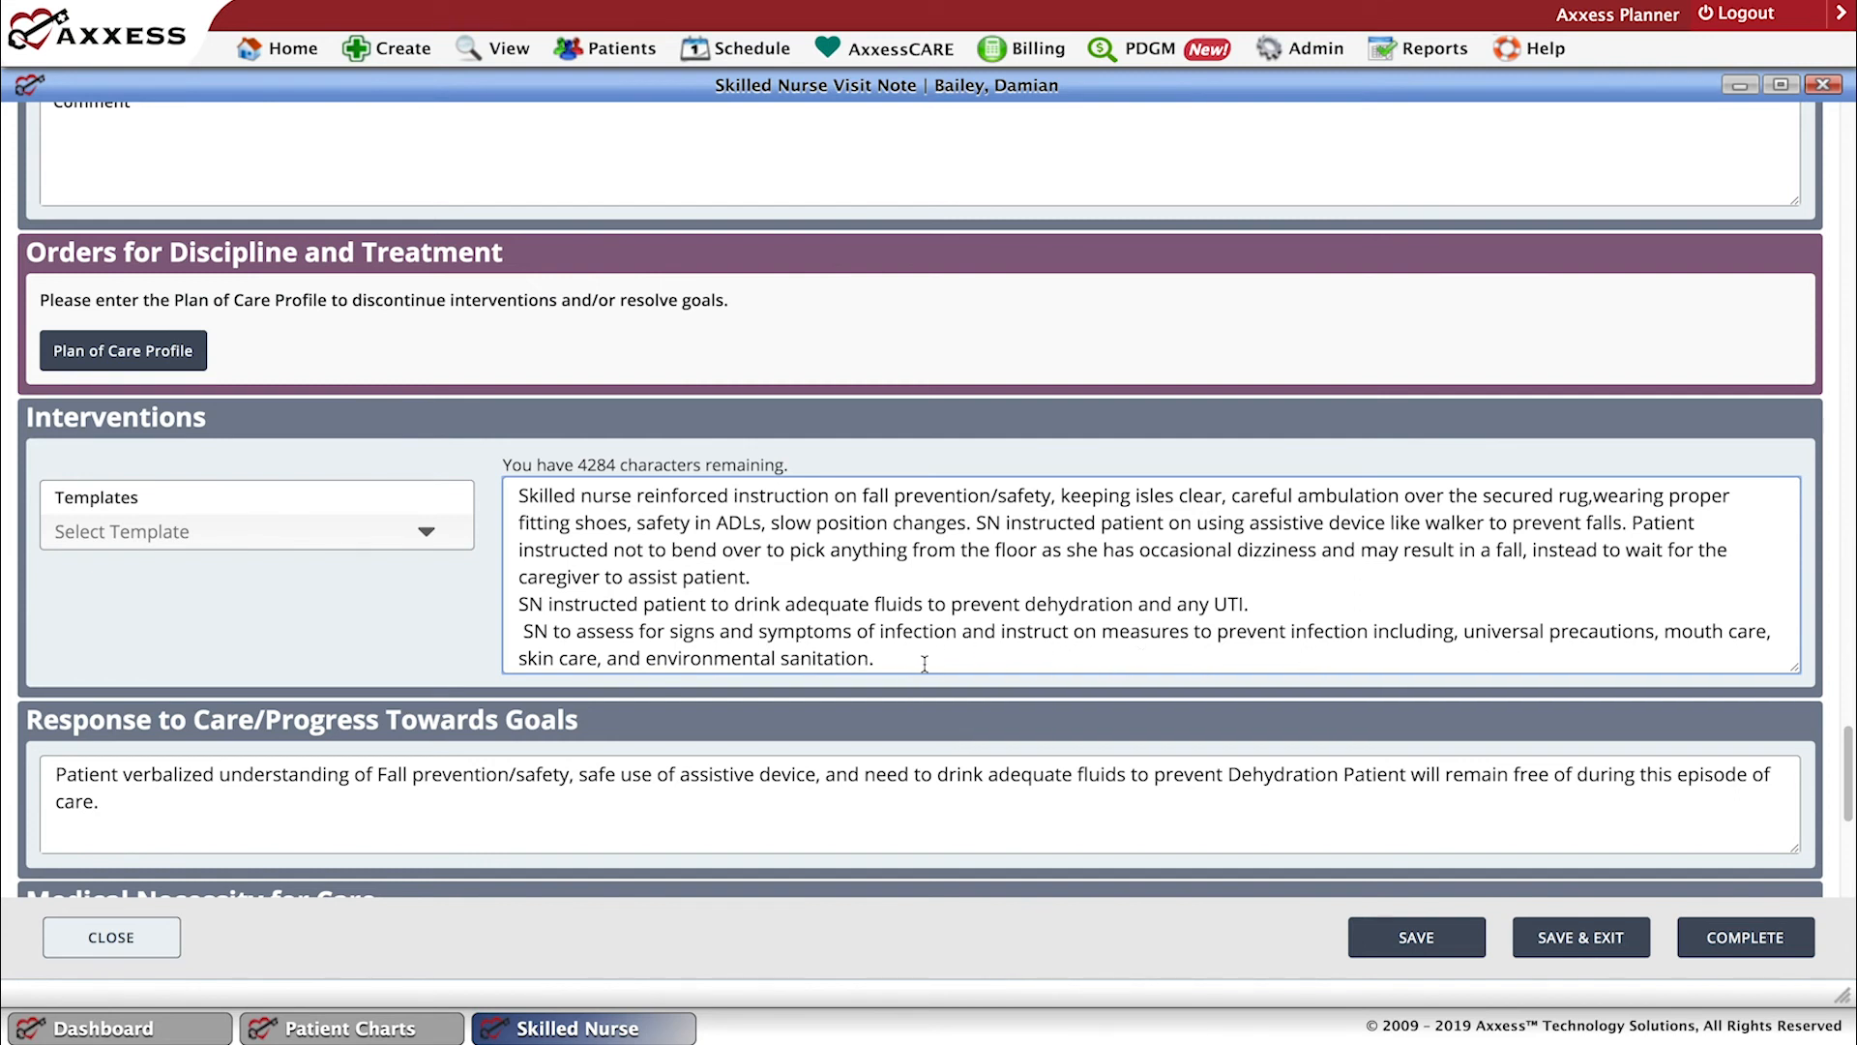
left_click(578, 633)
key("BackSpace")
key("BackSpace")
key("BackSpace")
key("BackSpace")
key("BackSpace")
key("BackSpace")
key("BackSpace")
key("BackSpace")
key("BackSpace")
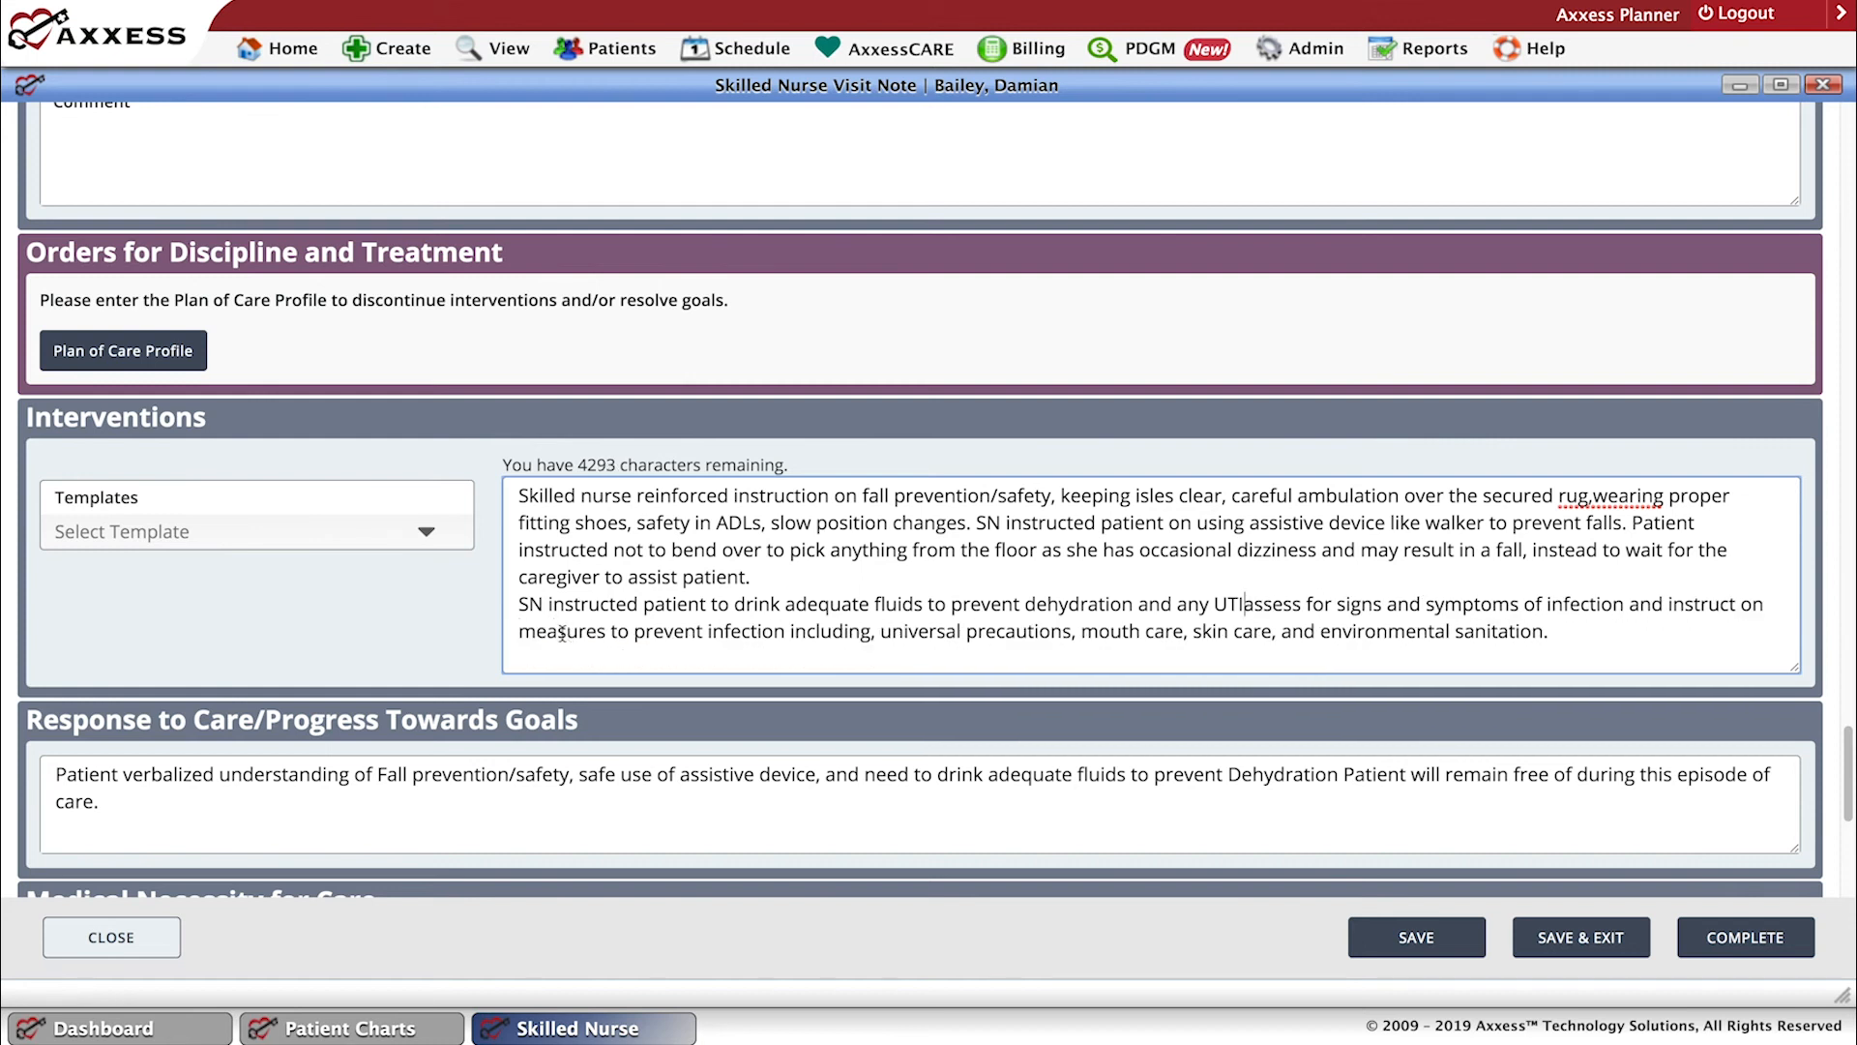
type("S")
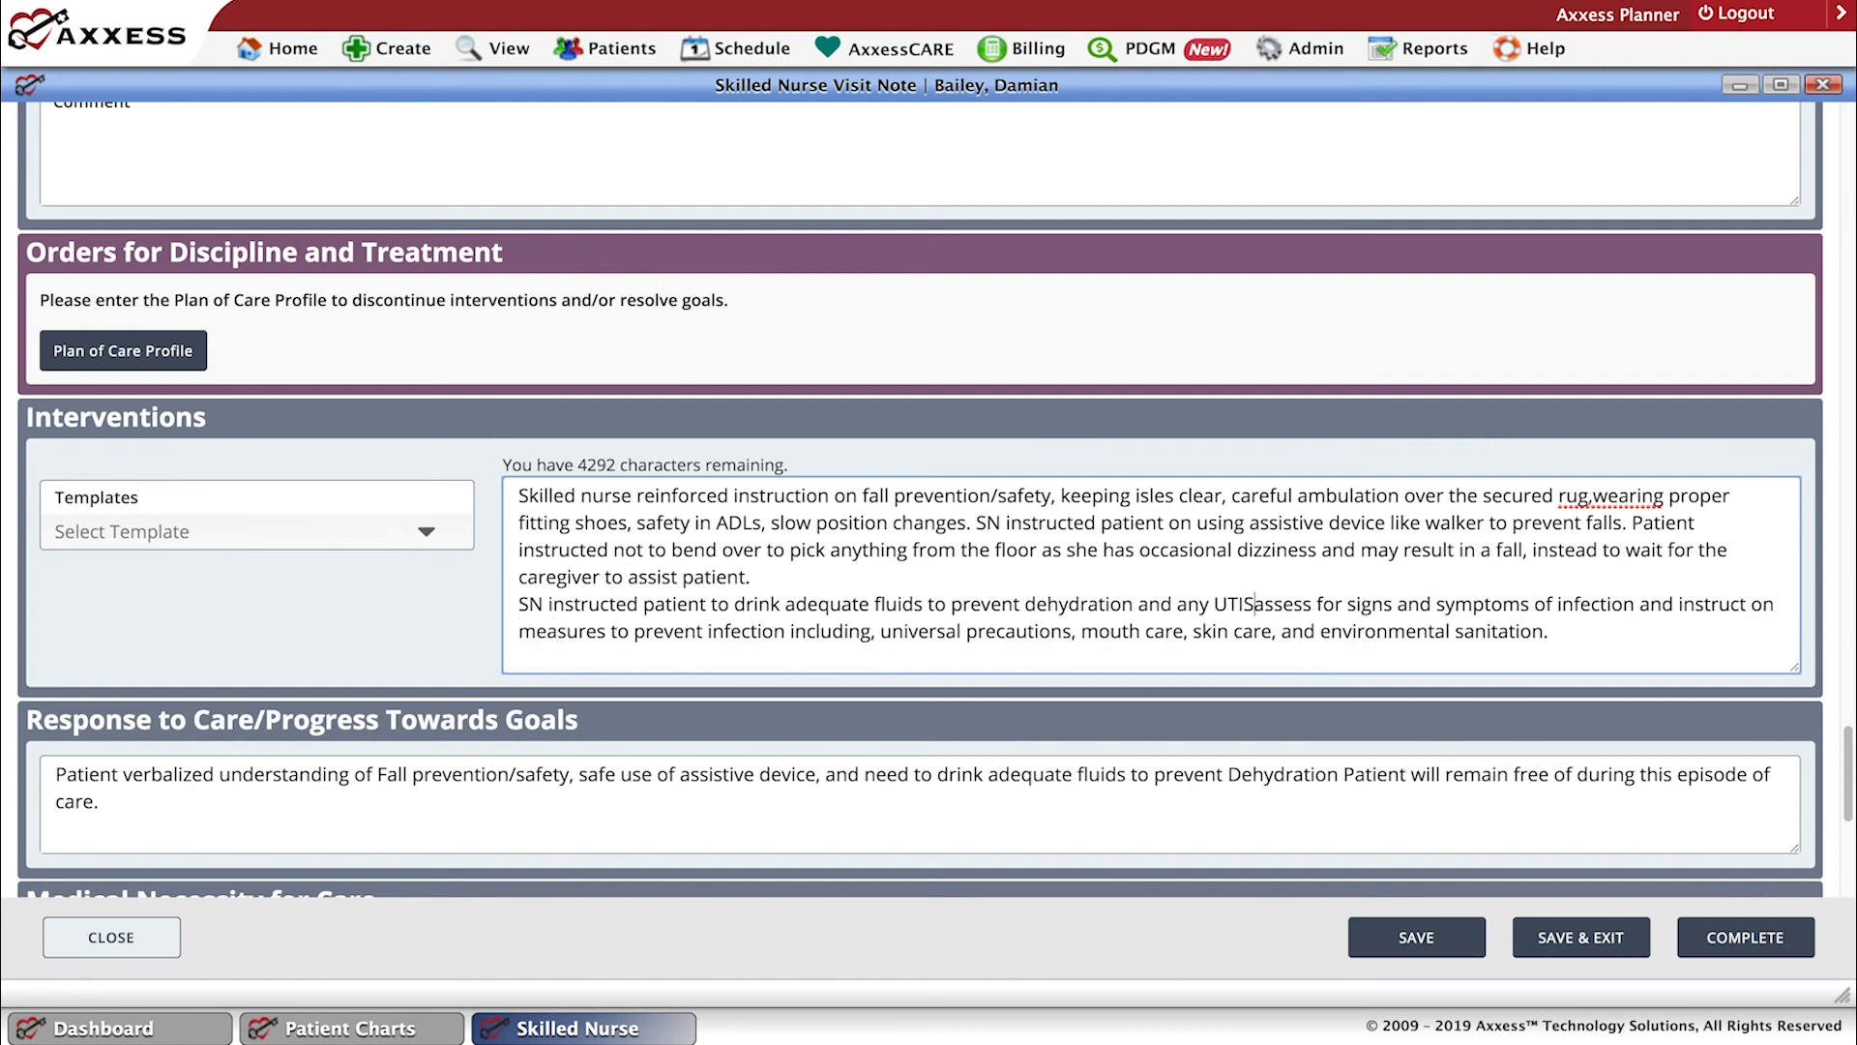
key("BackSpace")
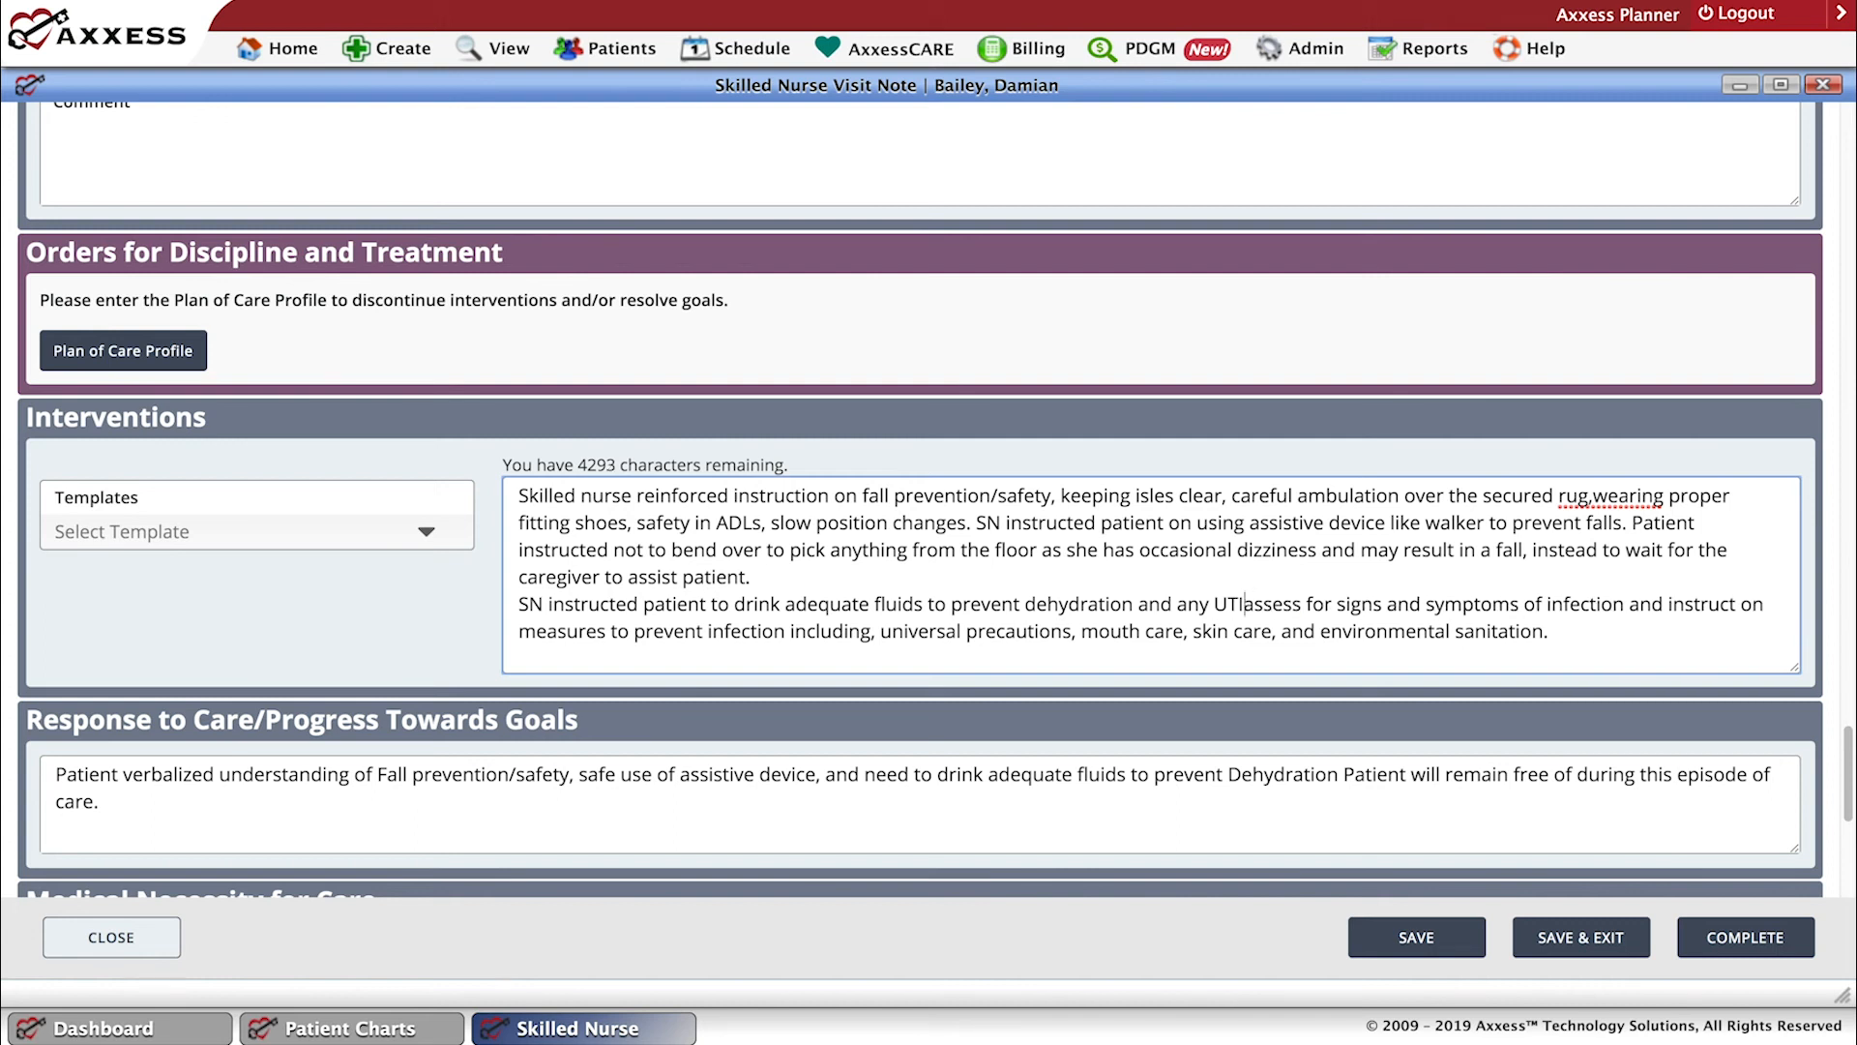
key("BackSpace")
type("I.")
key("Return")
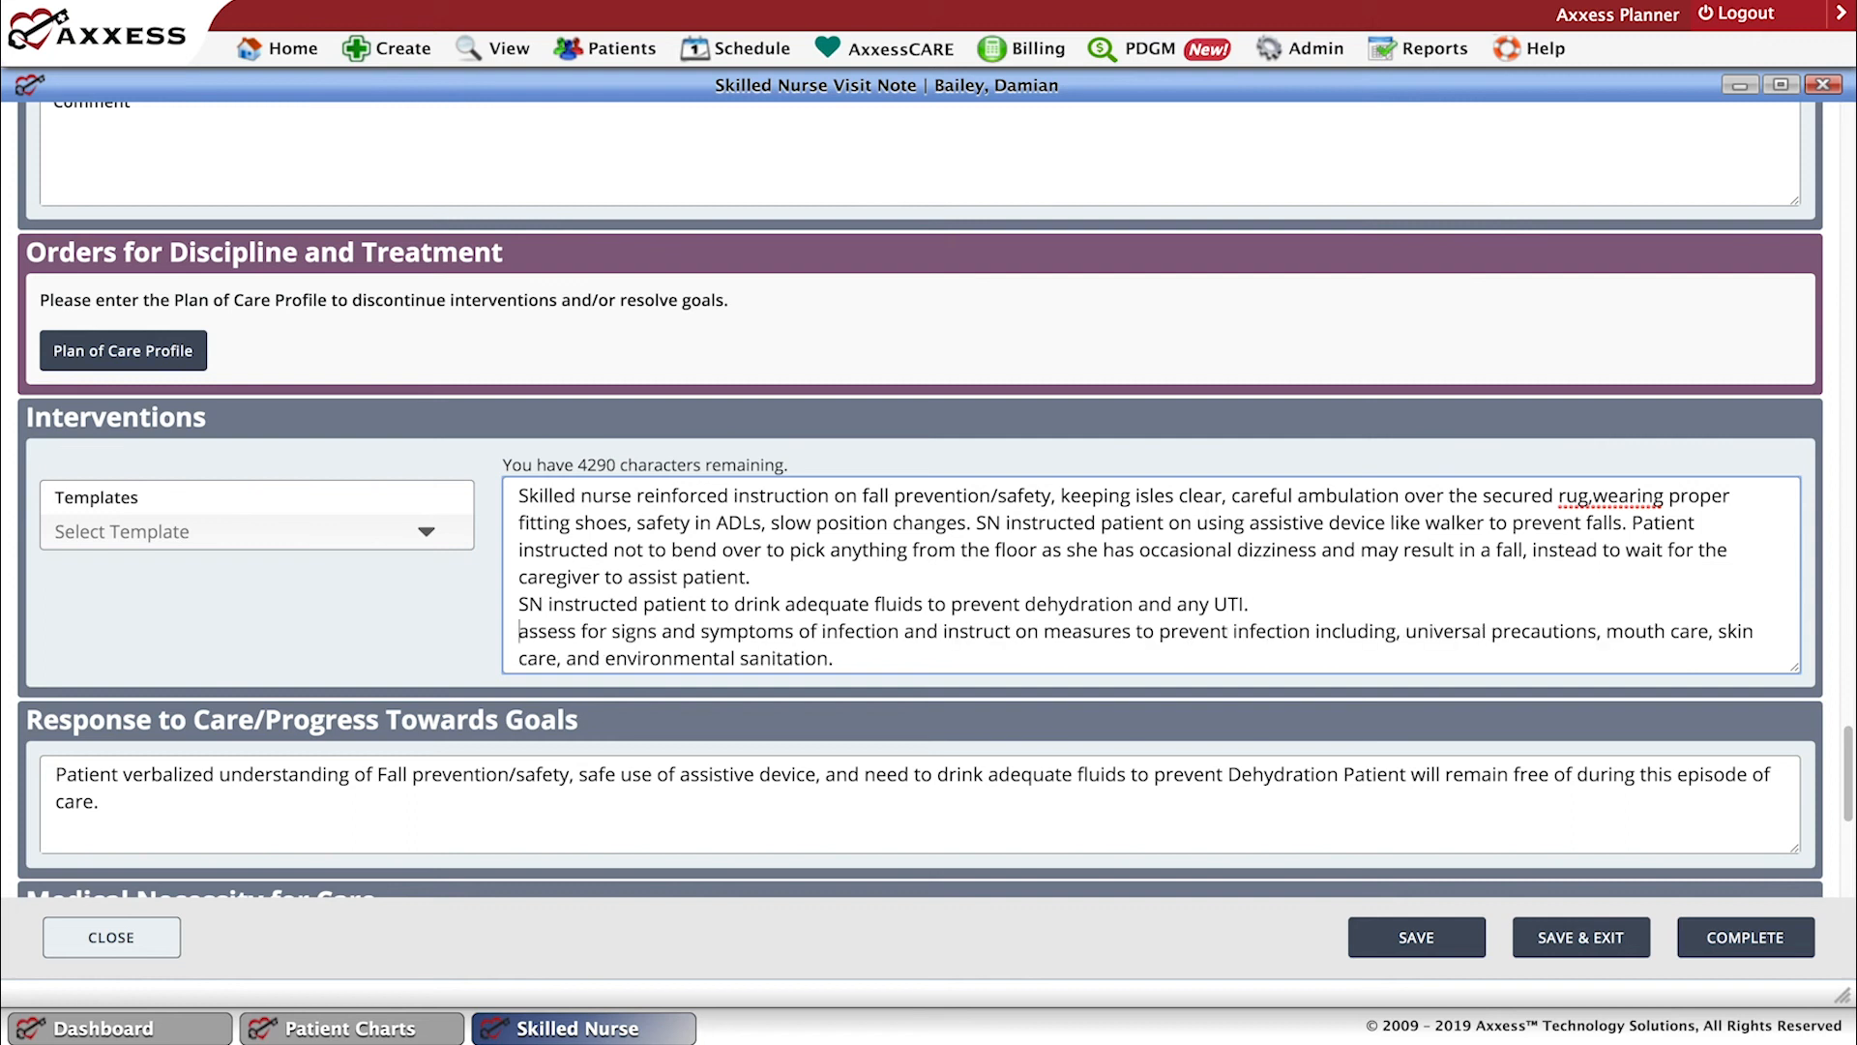
Reword the infection intervention in the past tense, starting it with "SN assessed" and changing "instruct" to "instructed".
type("SN")
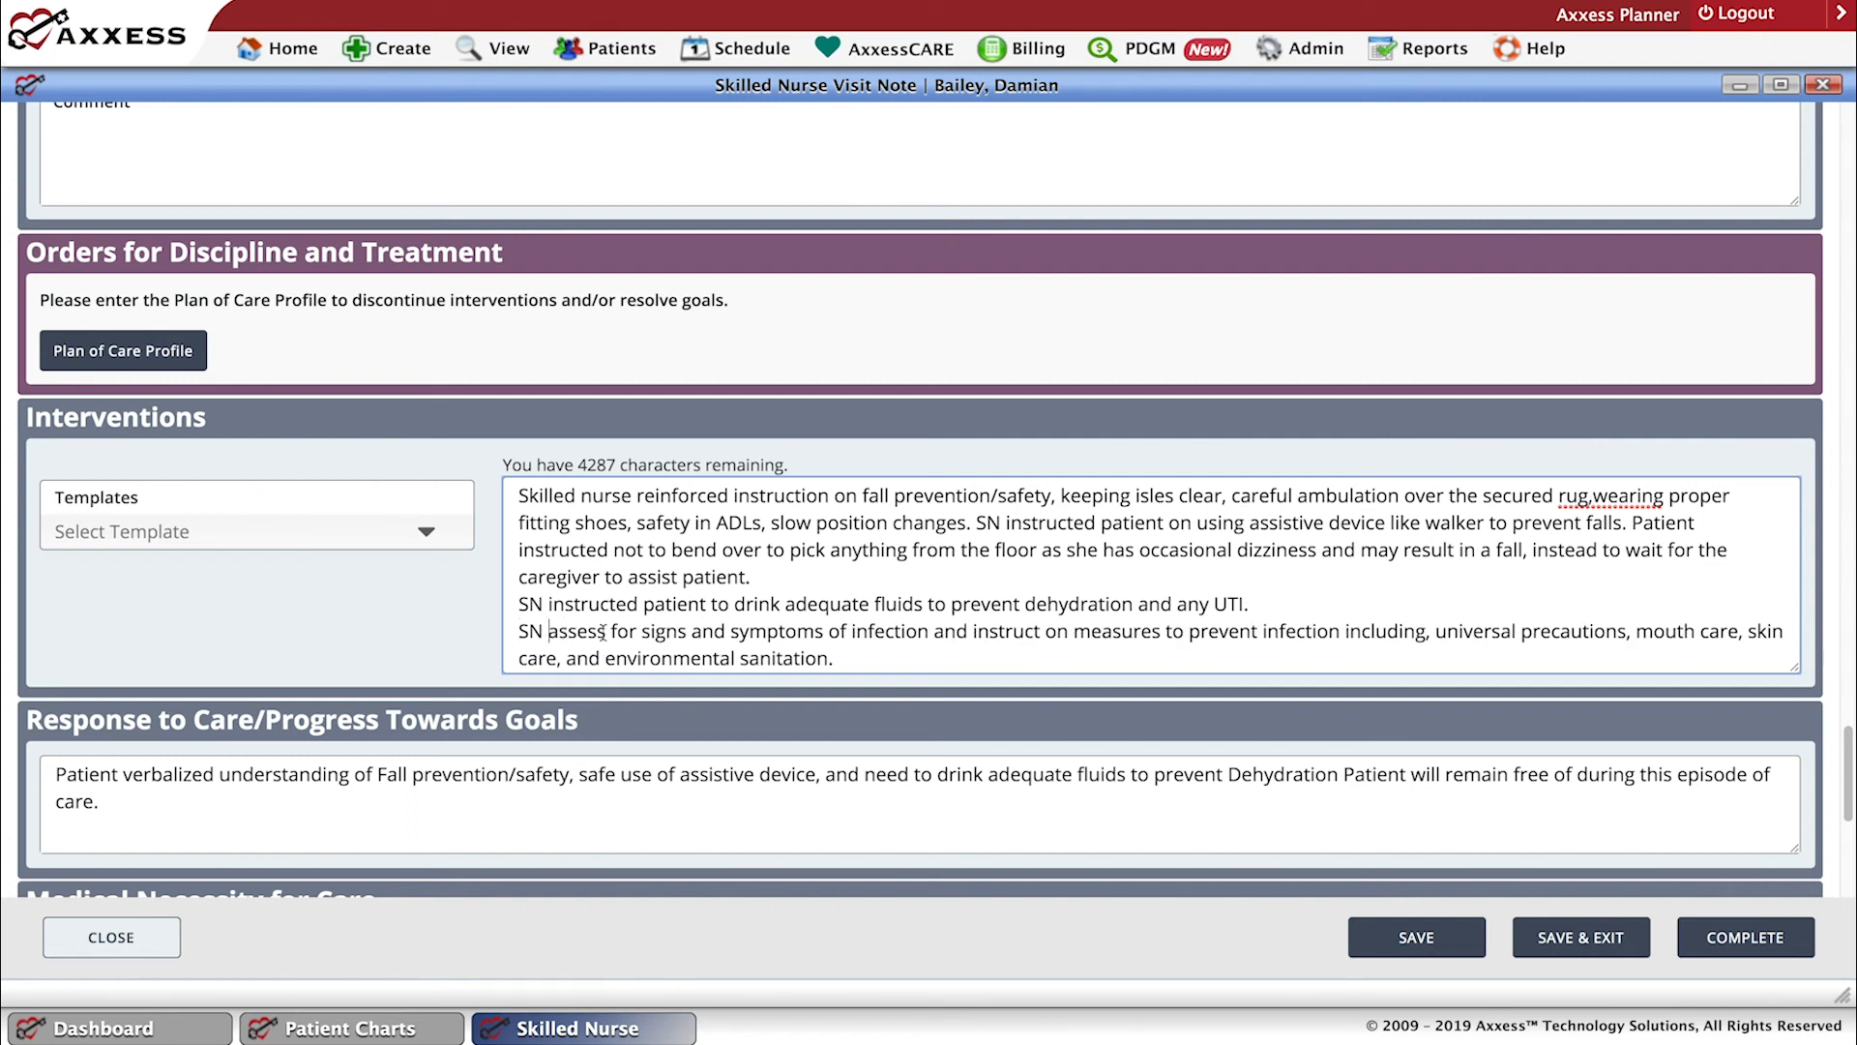
type(" ed")
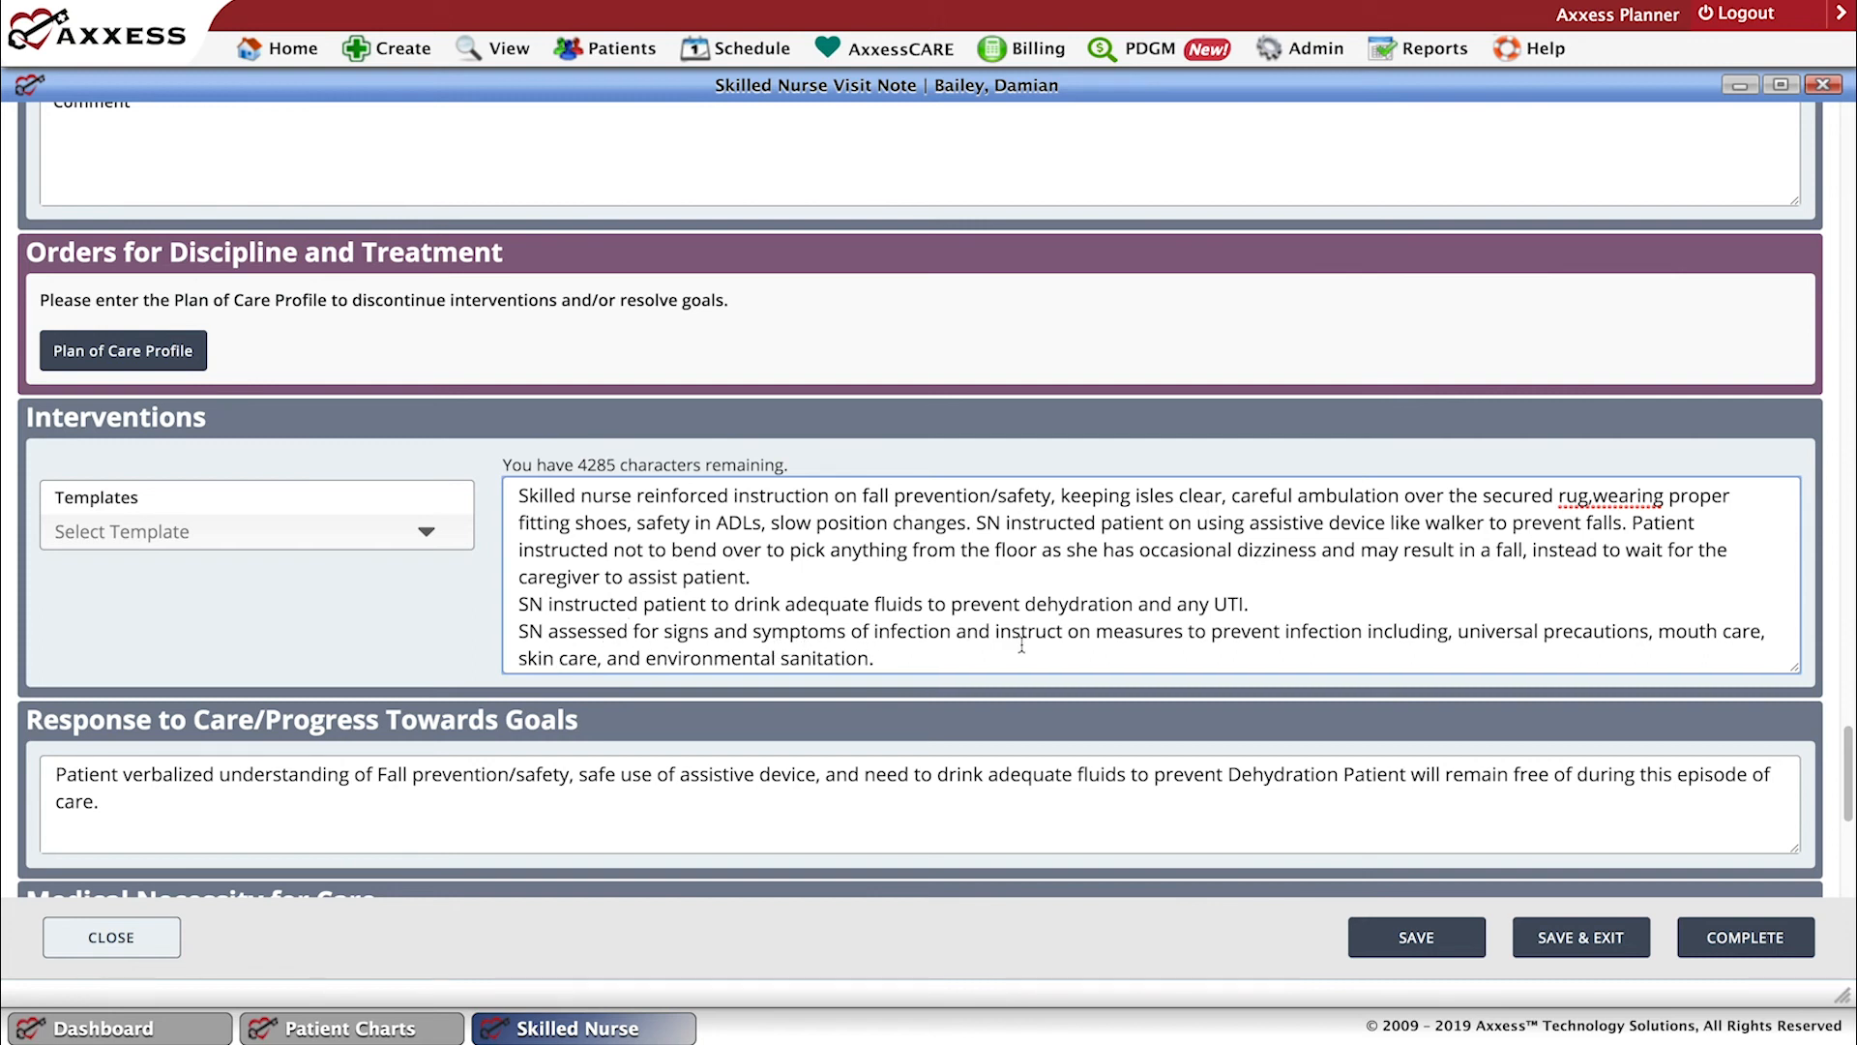
left_click(1061, 634)
type("ed")
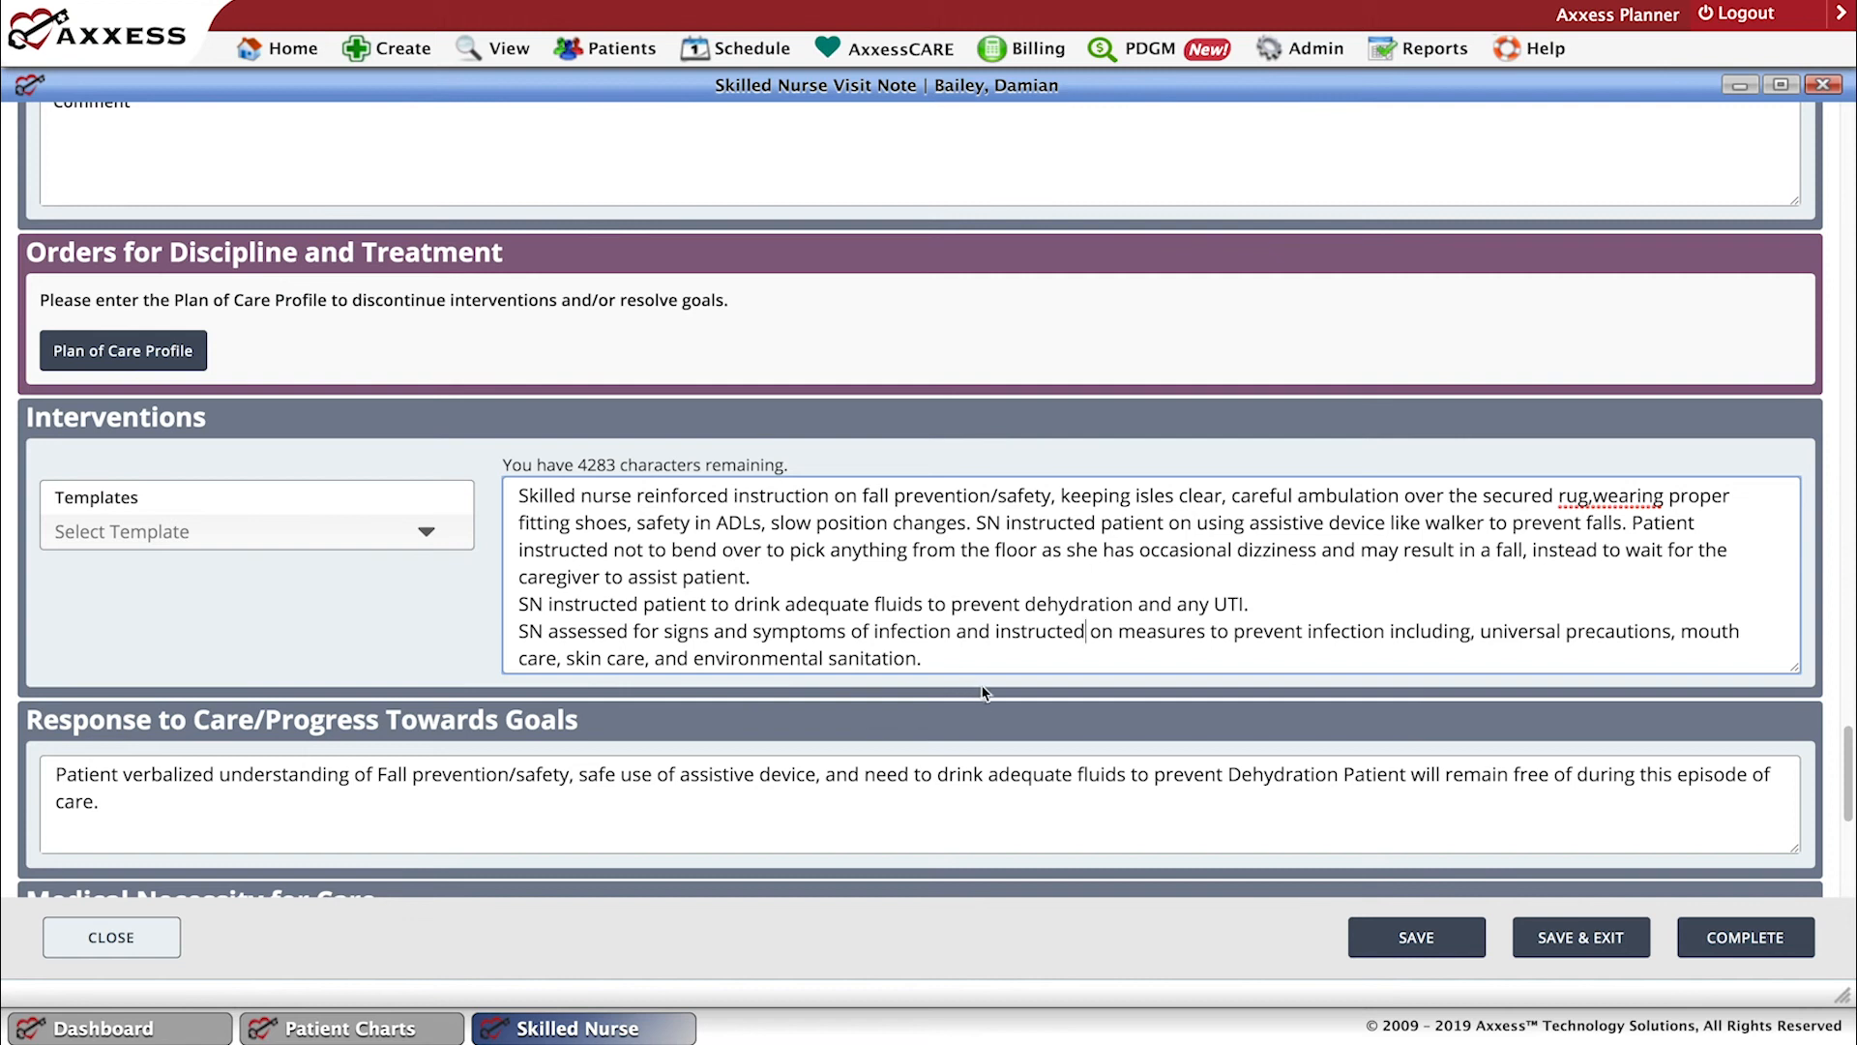
Under Response to Care/Progress Towards Goals, put the "Patient will remain free of" sentence on its own line and insert "infection" after "free of".
scroll(990, 709, "up", 1)
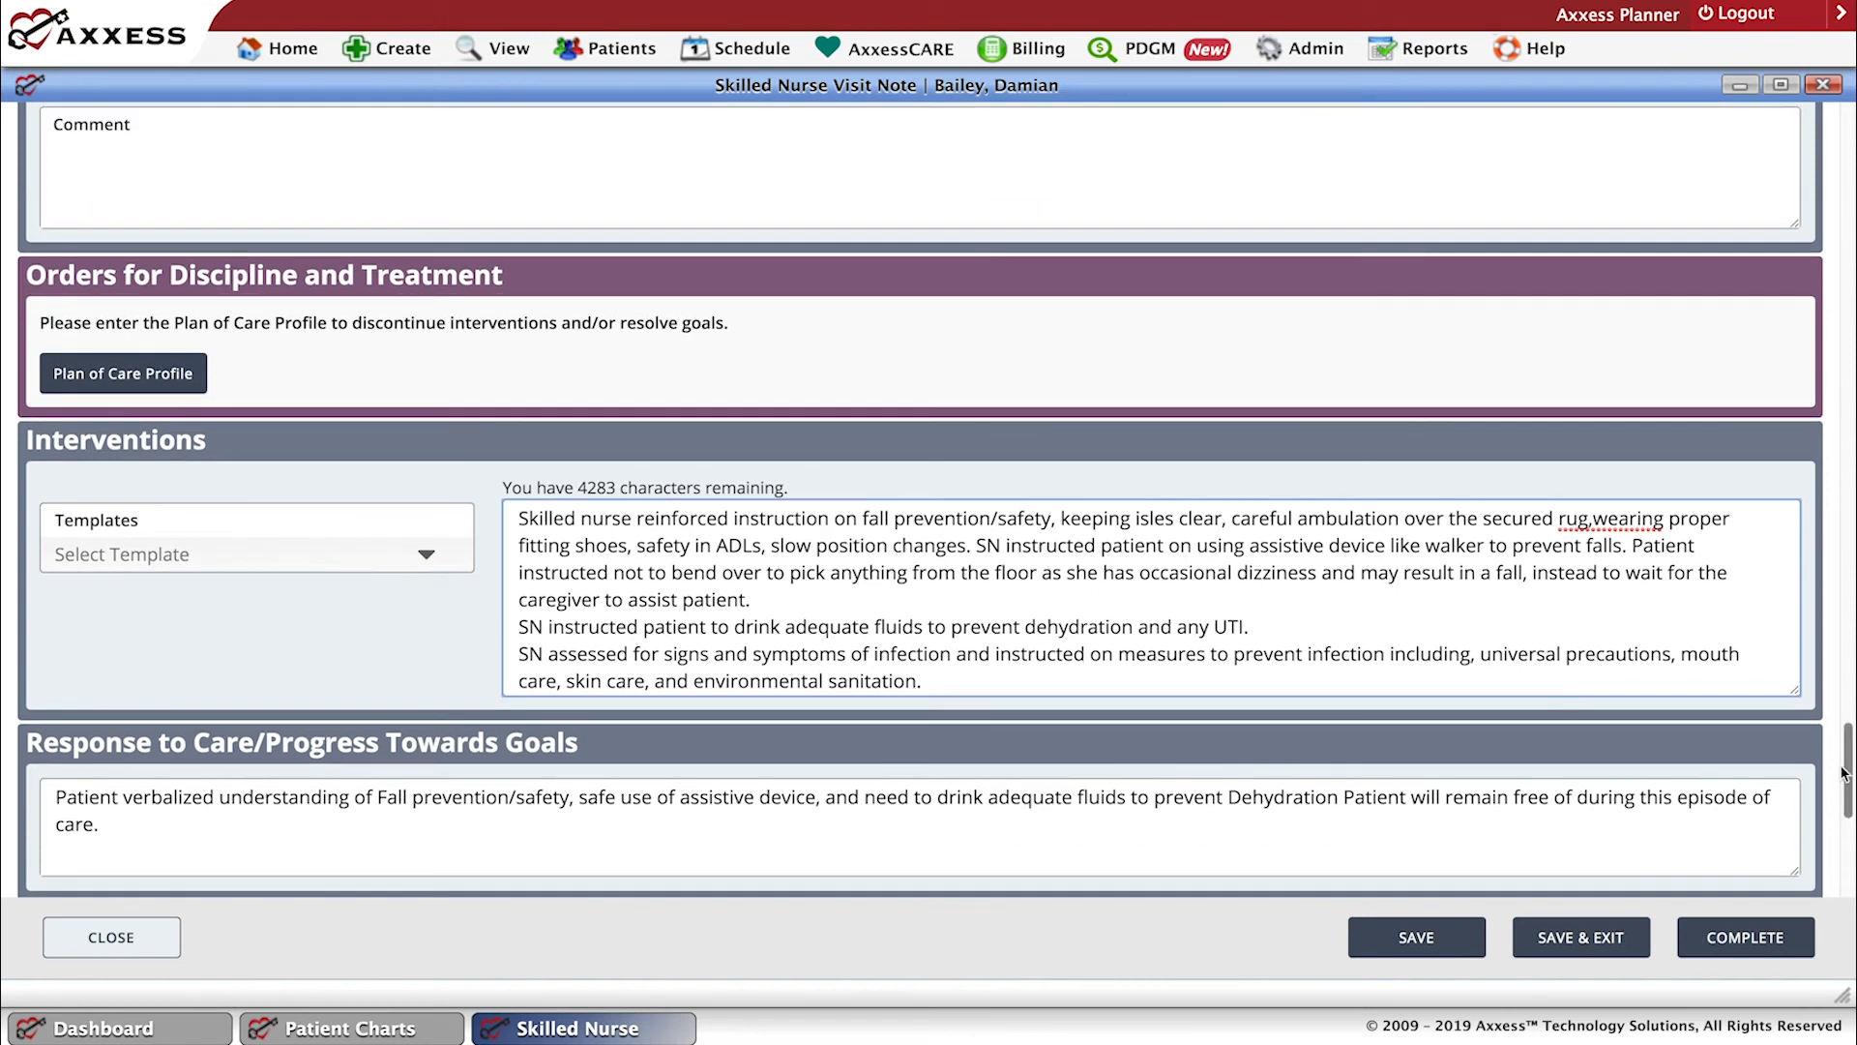
scroll(1846, 806, "down", 2)
scroll(1845, 805, "down", 5)
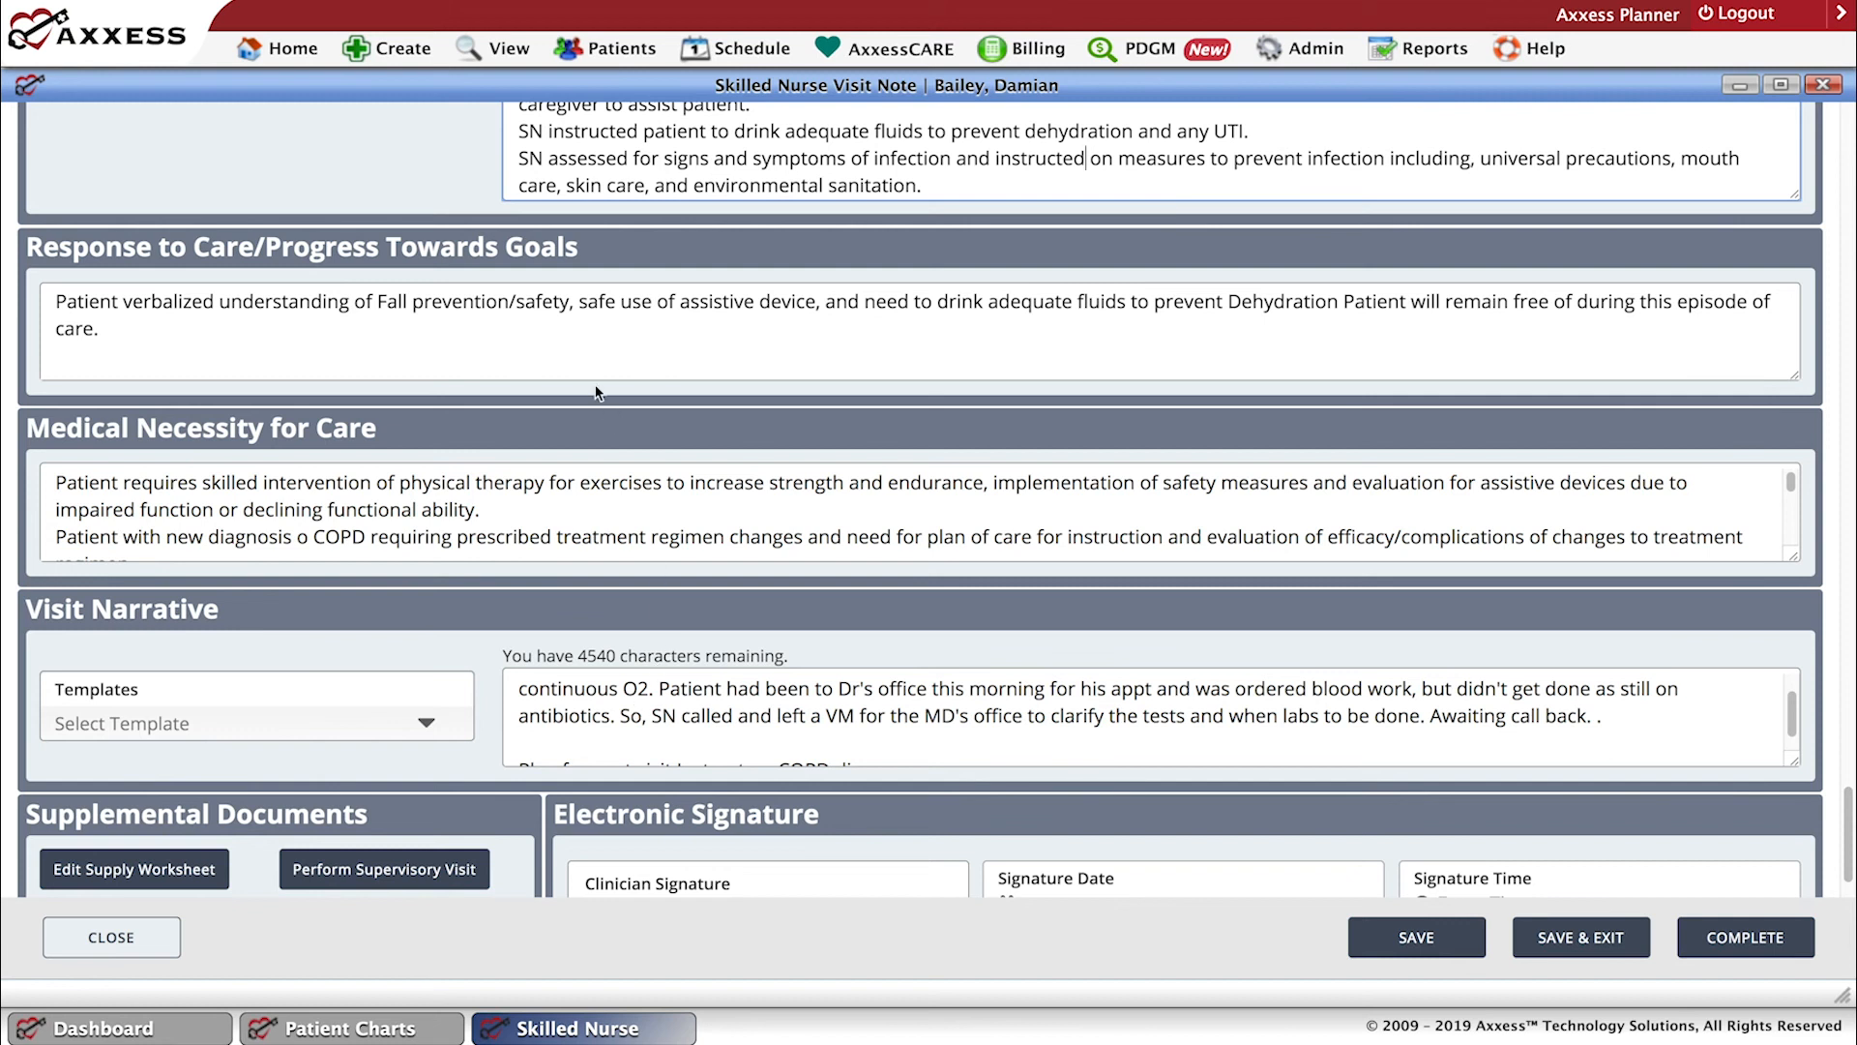
left_click(1345, 301)
scroll(1349, 308, "down", 1)
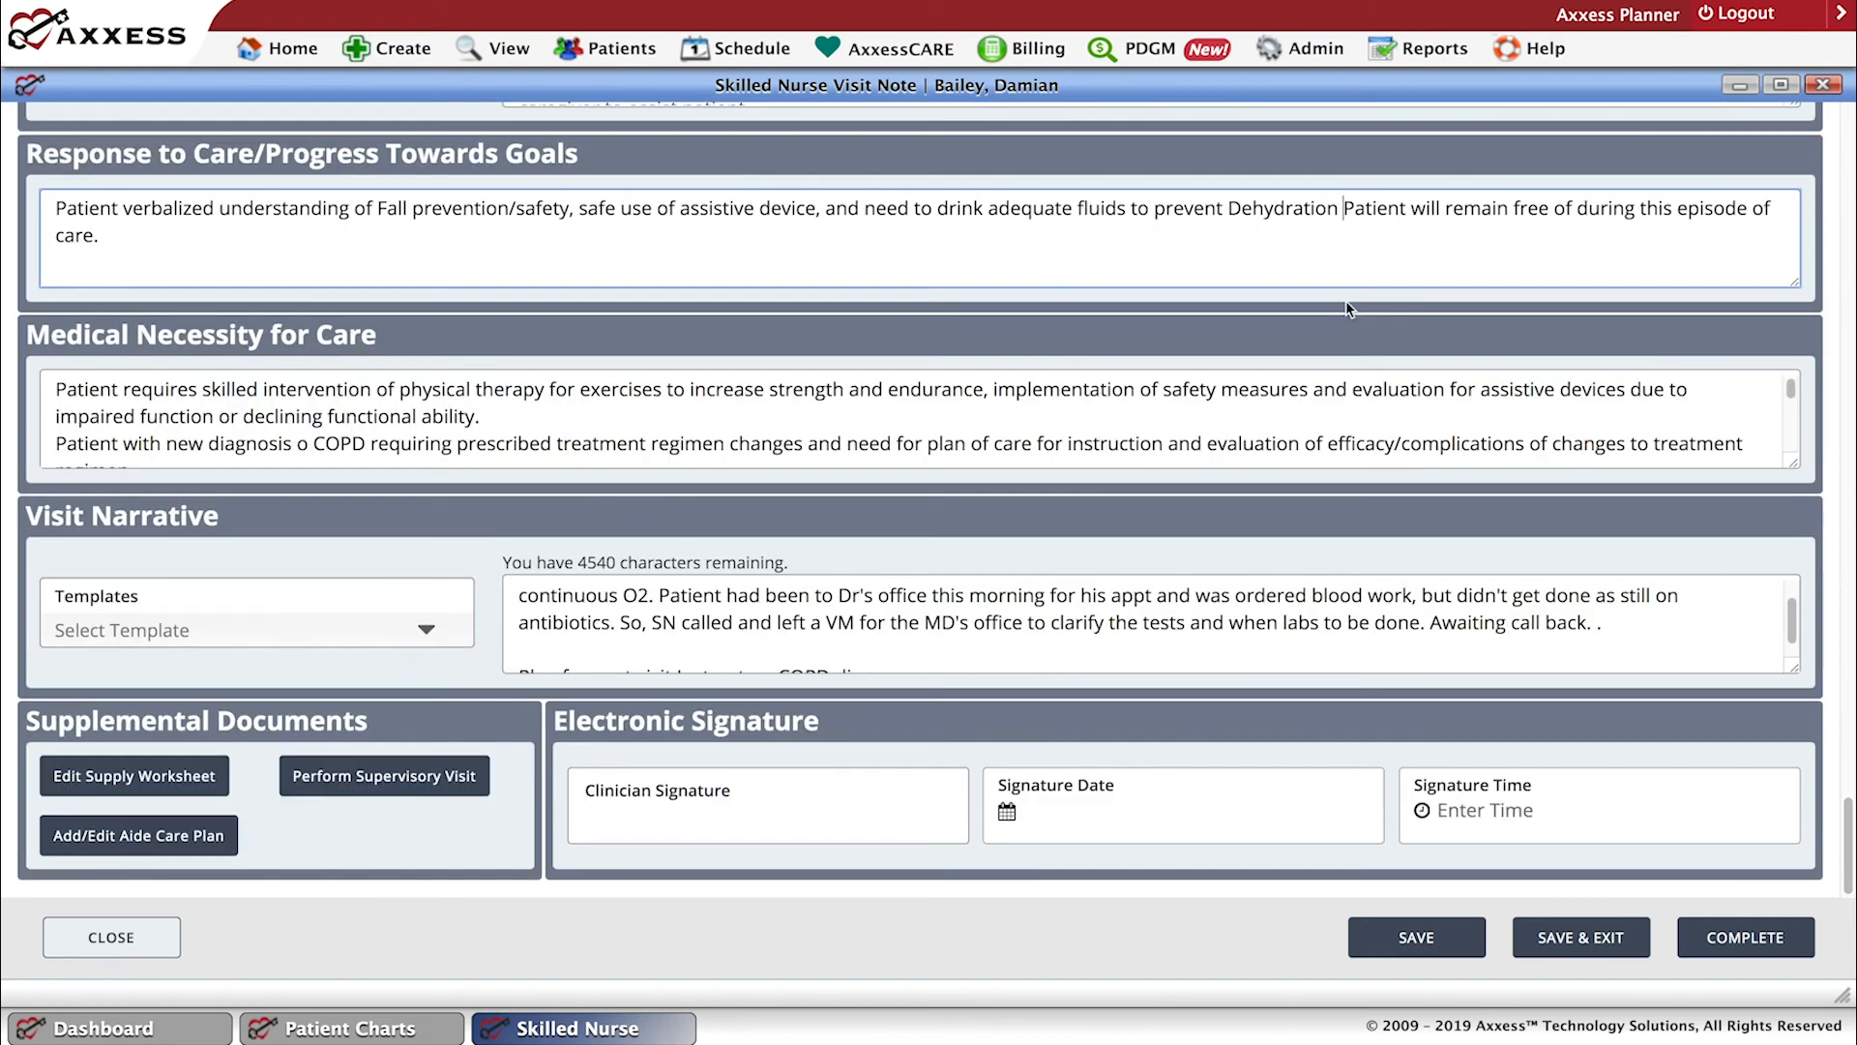
key("Return")
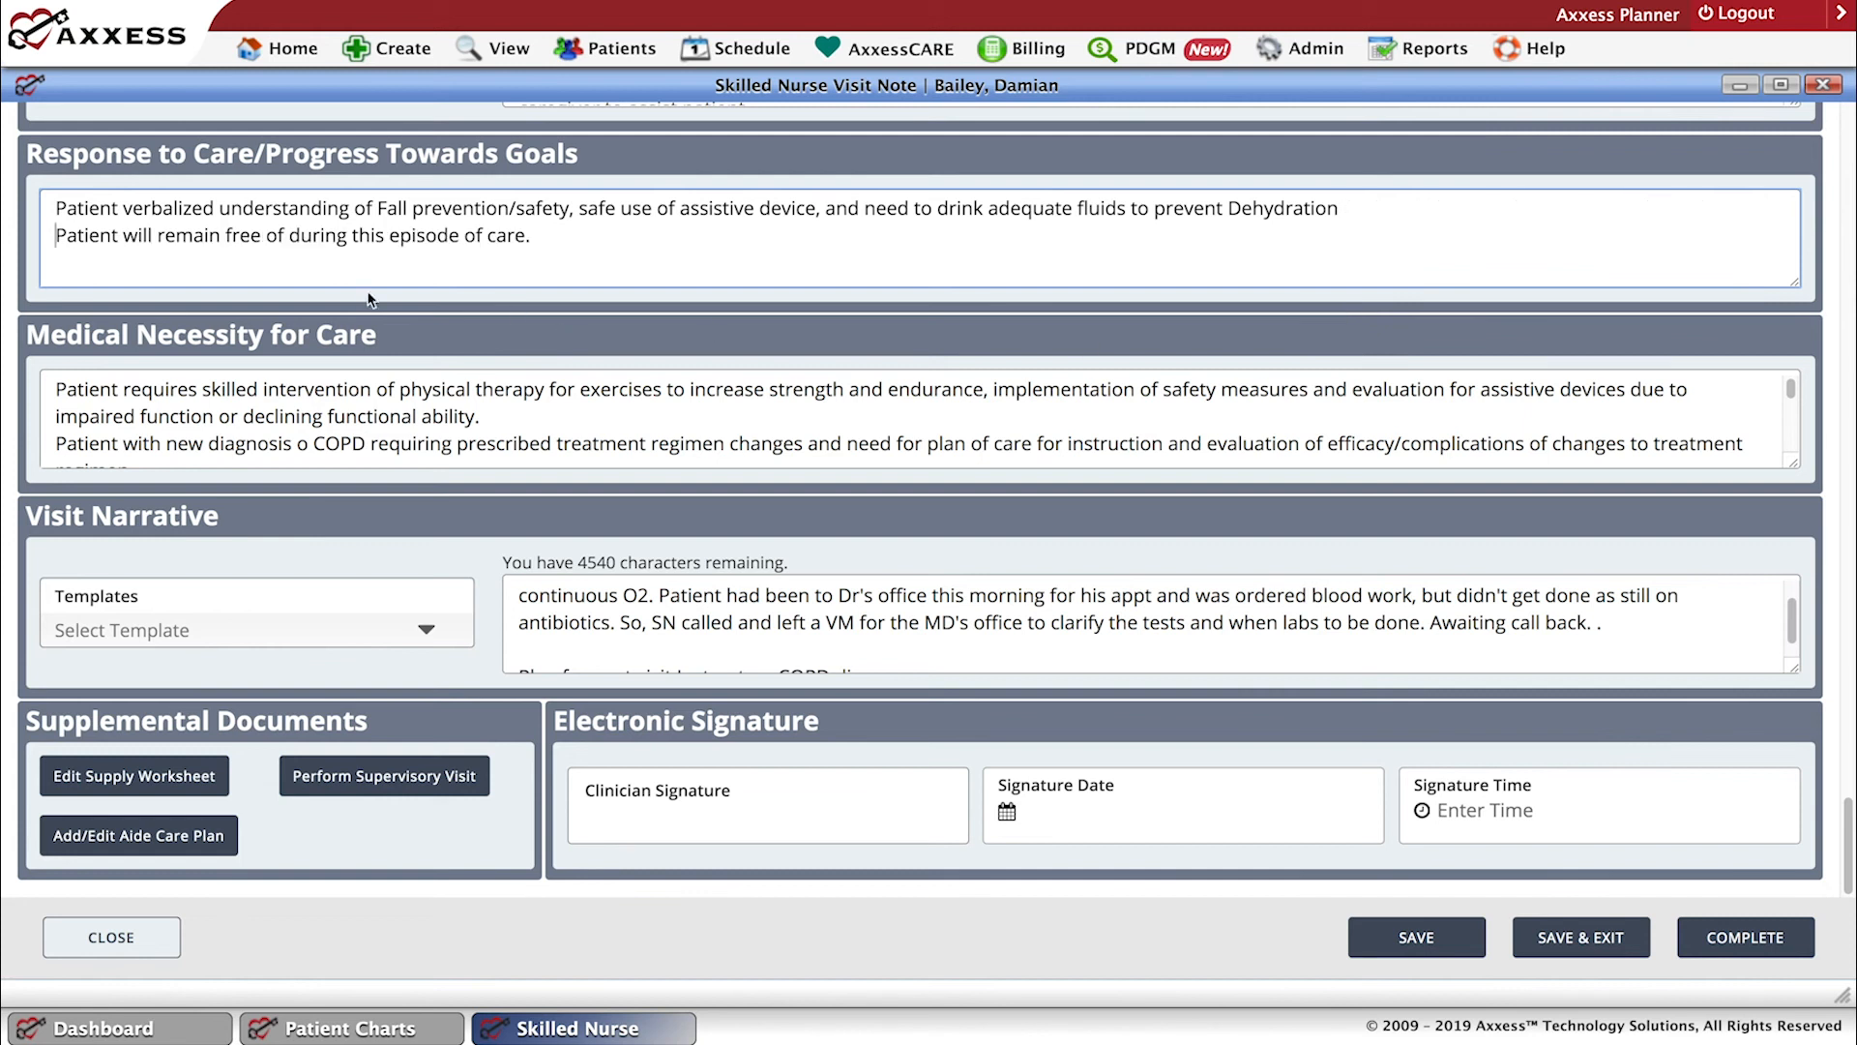
left_click(289, 235)
type("infecti")
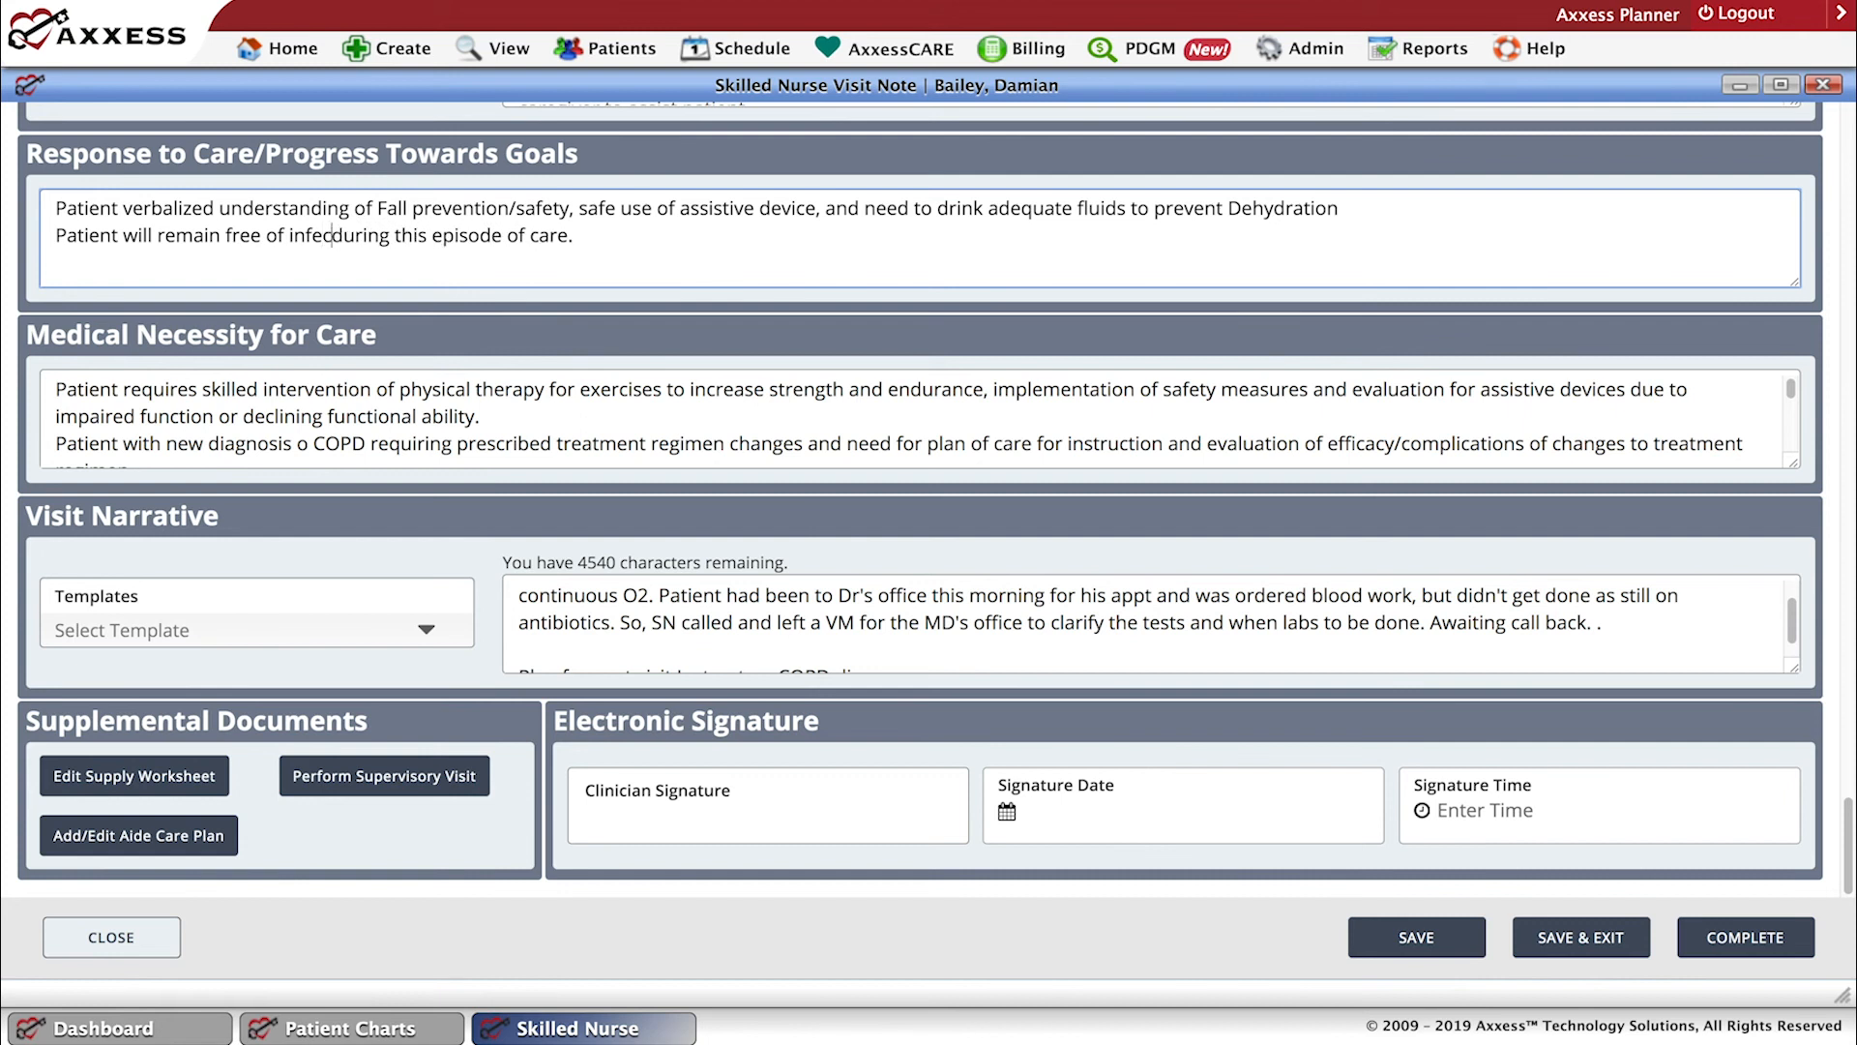
type("on")
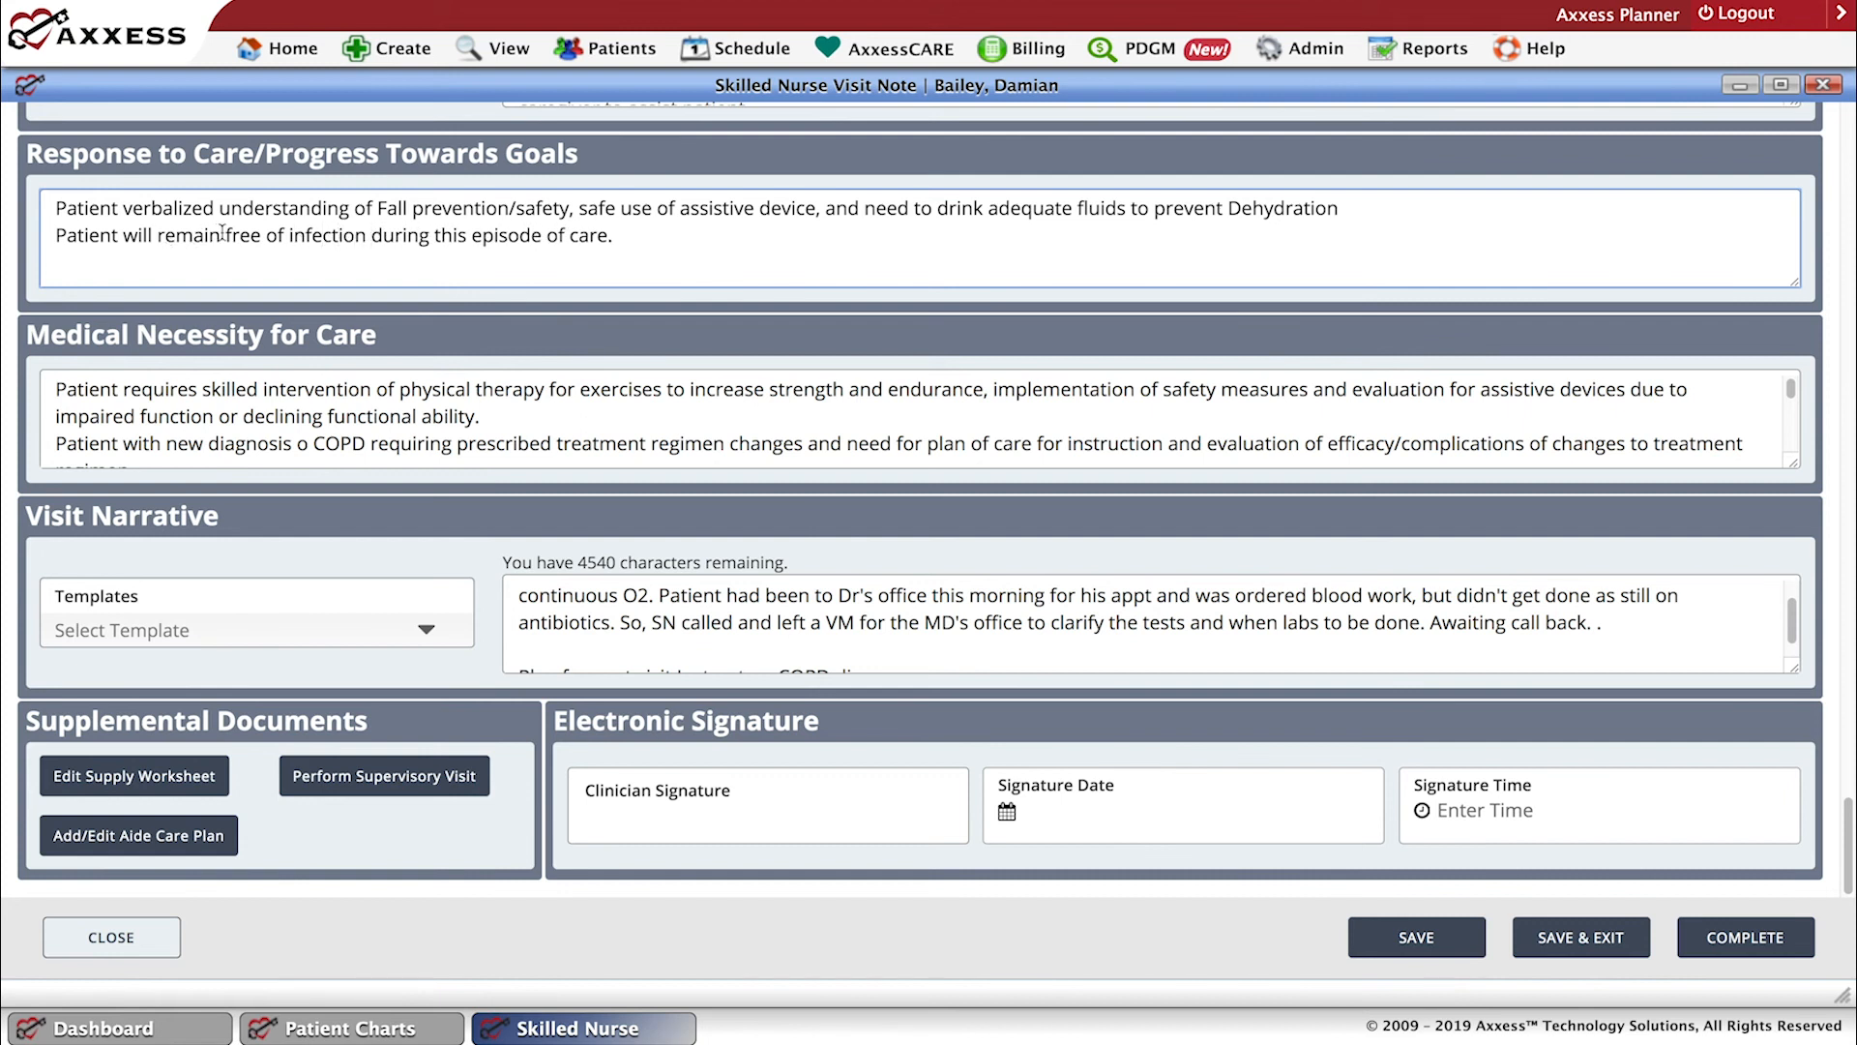
Reword the start of the goal sentence to "Pat is" so it reads as a current response to care.
left_click(221, 232)
key("BackSpace")
key("BackSpace")
key("BackSpace")
key("BackSpace")
key("BackSpace")
key("BackSpace")
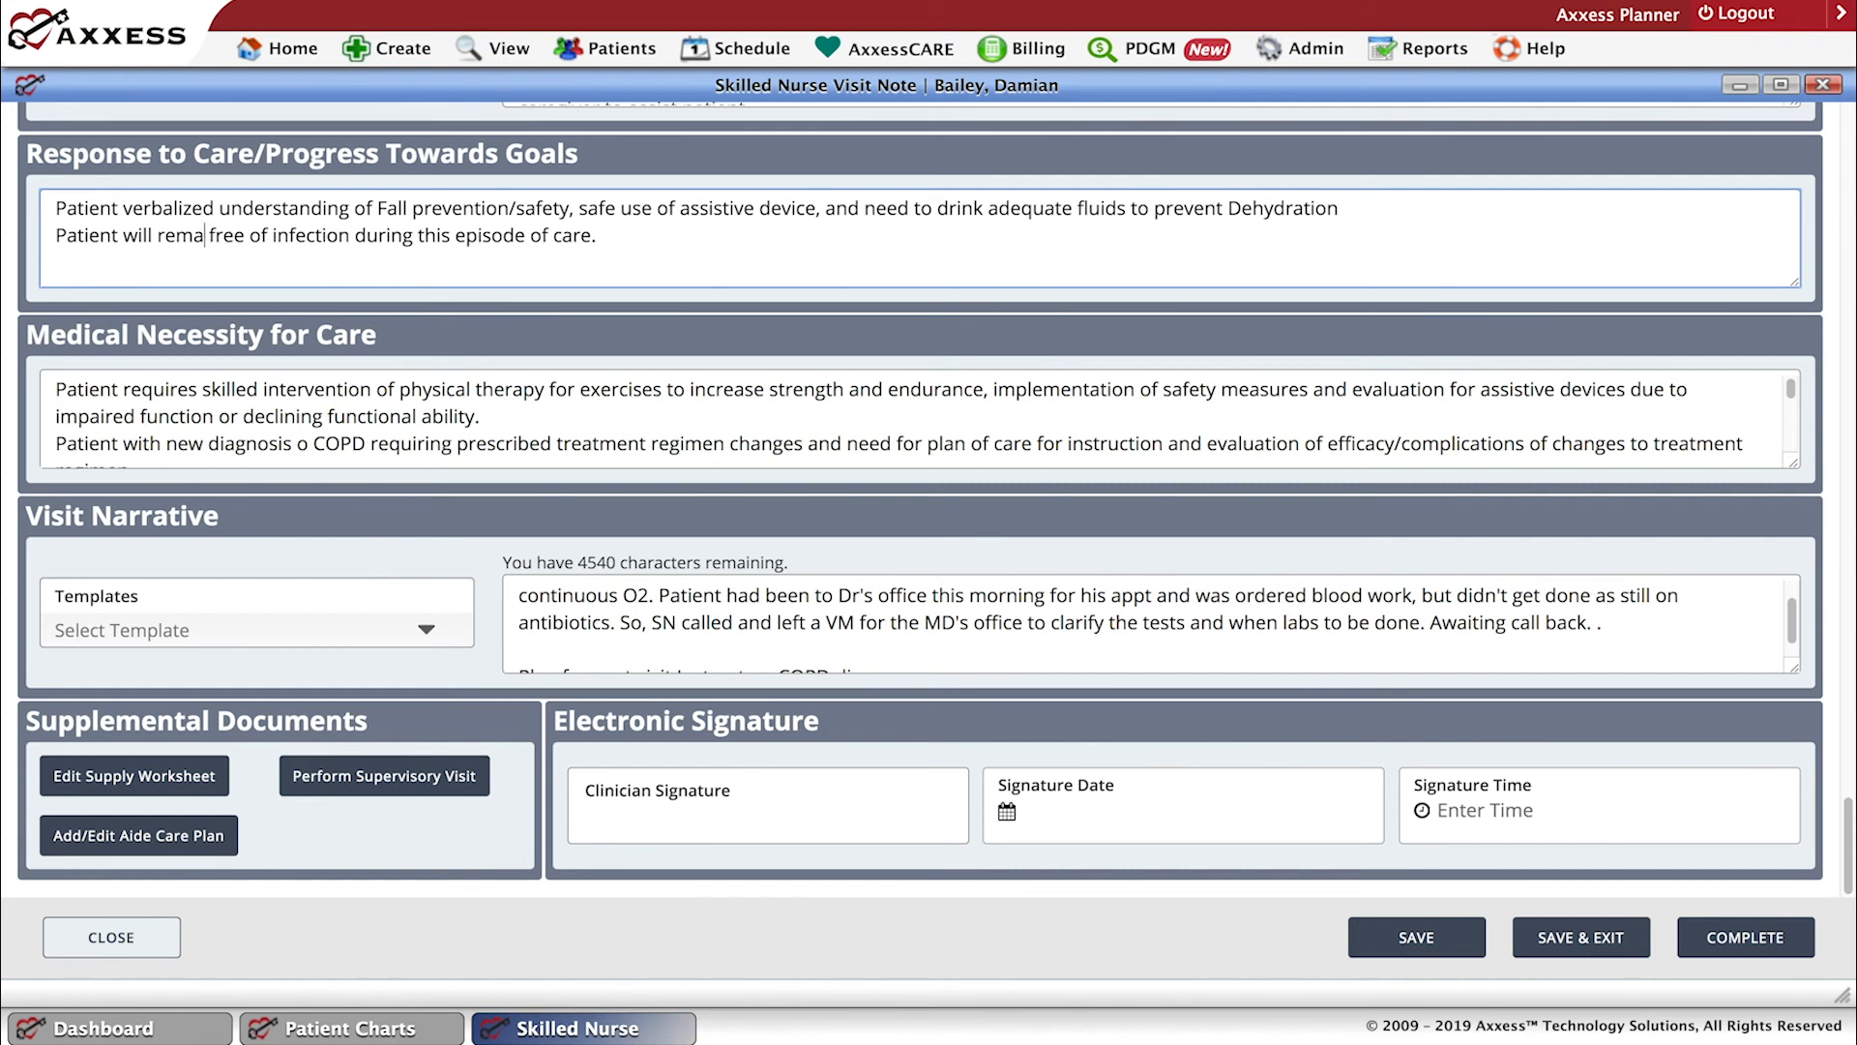
key("BackSpace")
key("BackSpace")
key("BackSpace")
key("BackSpace")
key("BackSpace")
key("BackSpace")
key("BackSpace")
key("BackSpace")
key("BackSpace")
key("BackSpace")
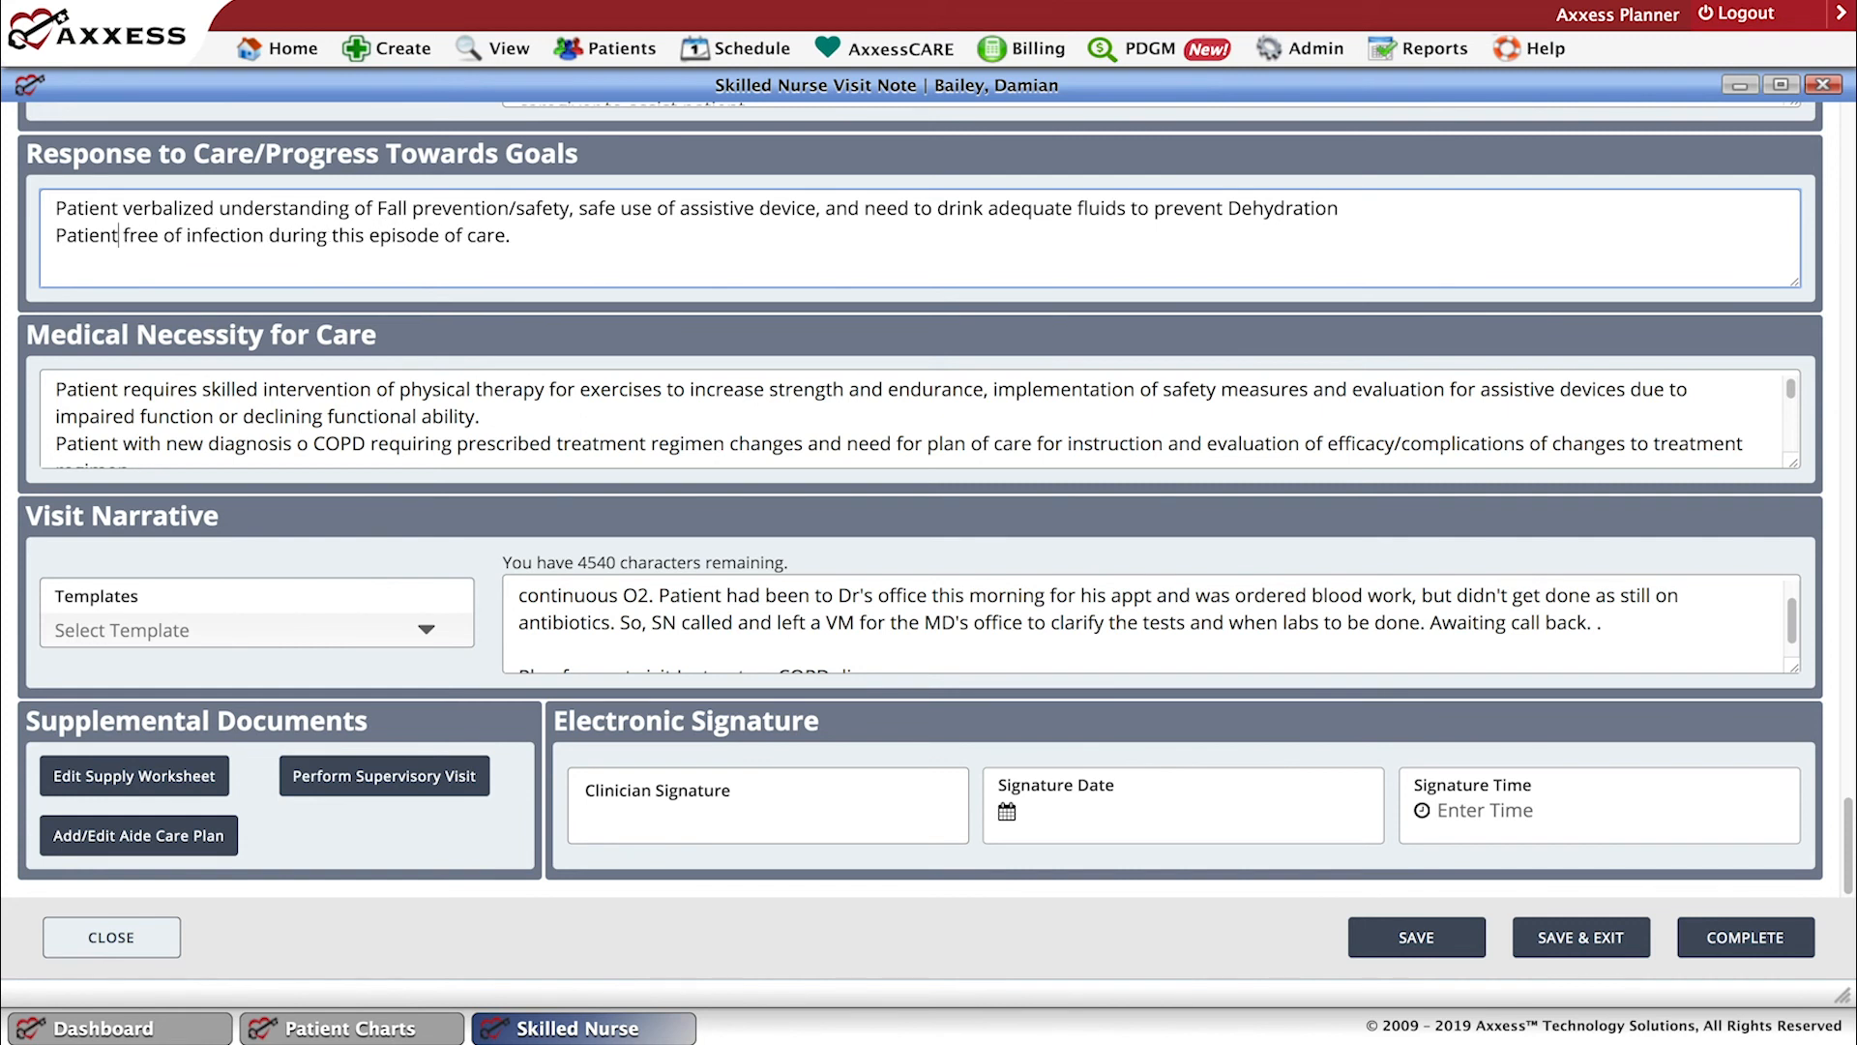
type("is")
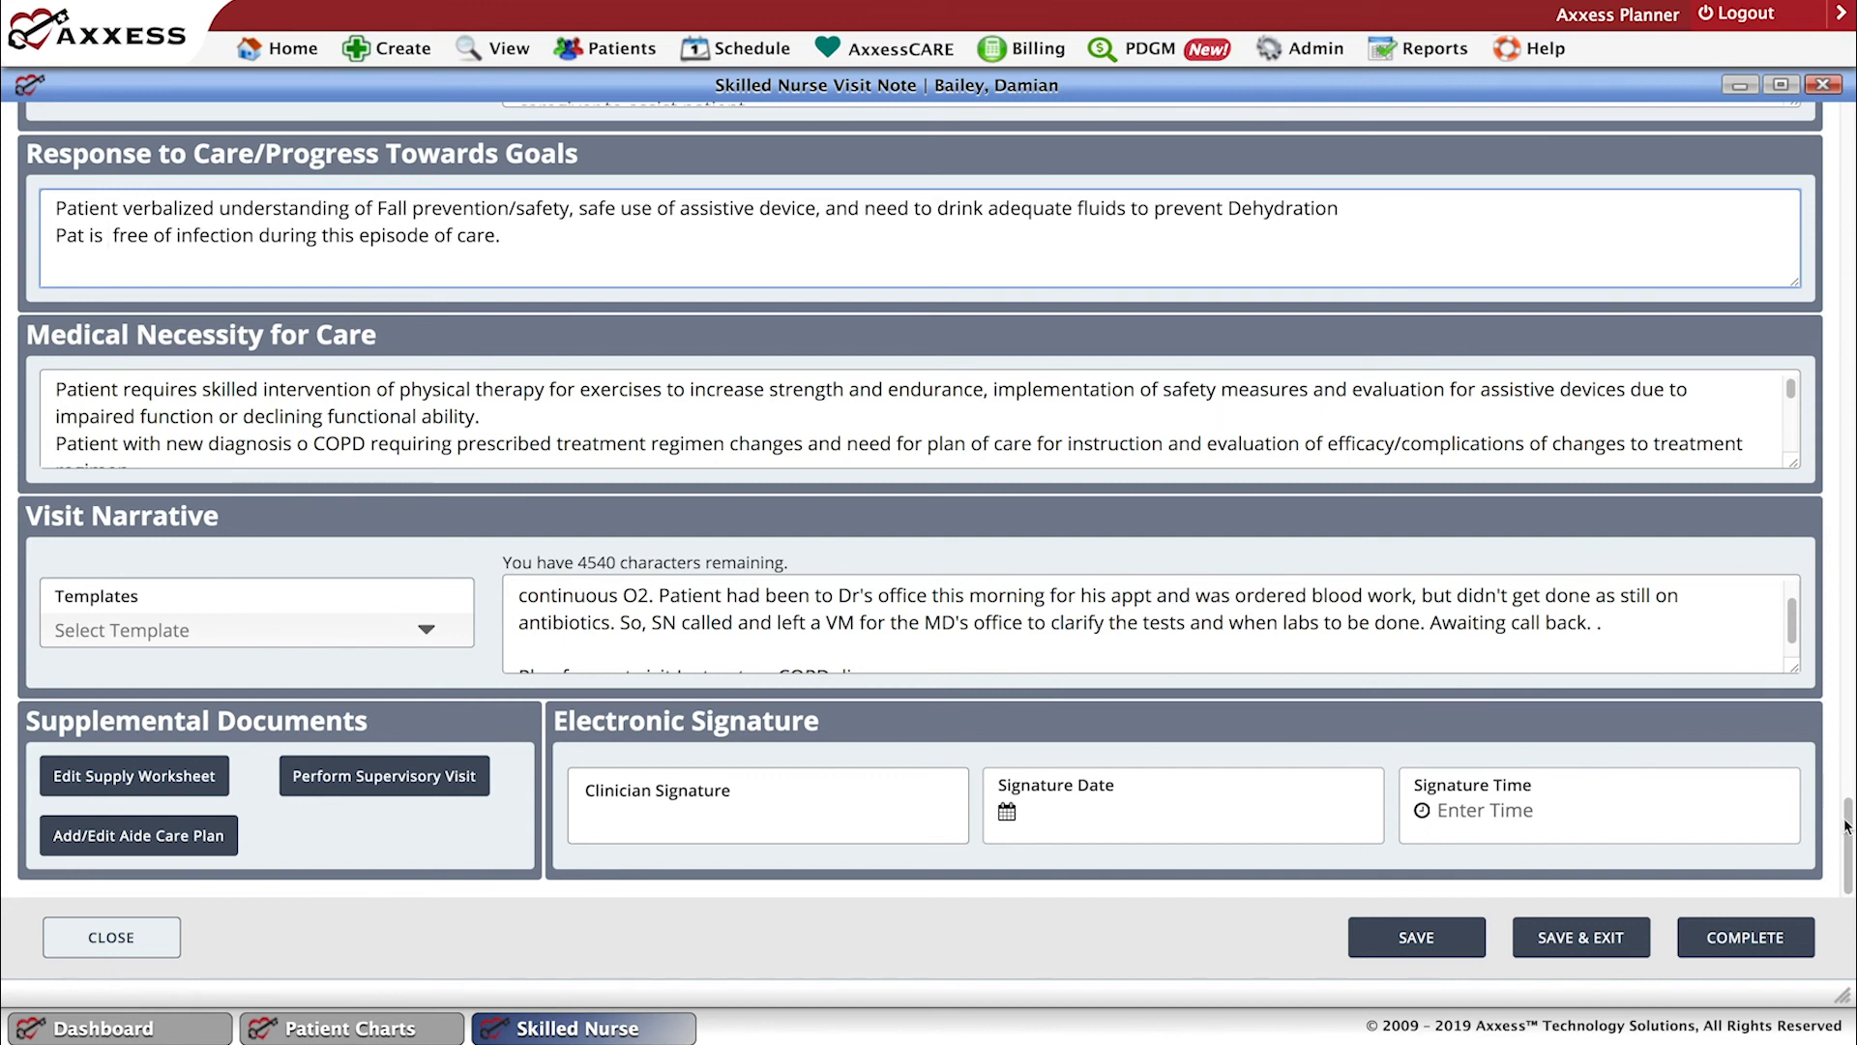
Review the Interventions, Response to Care, Medical Necessity and Visit Narrative text, and the Supplemental Documents options including Perform Supervisory Visit.
left_click_drag(1846, 811, 1838, 775)
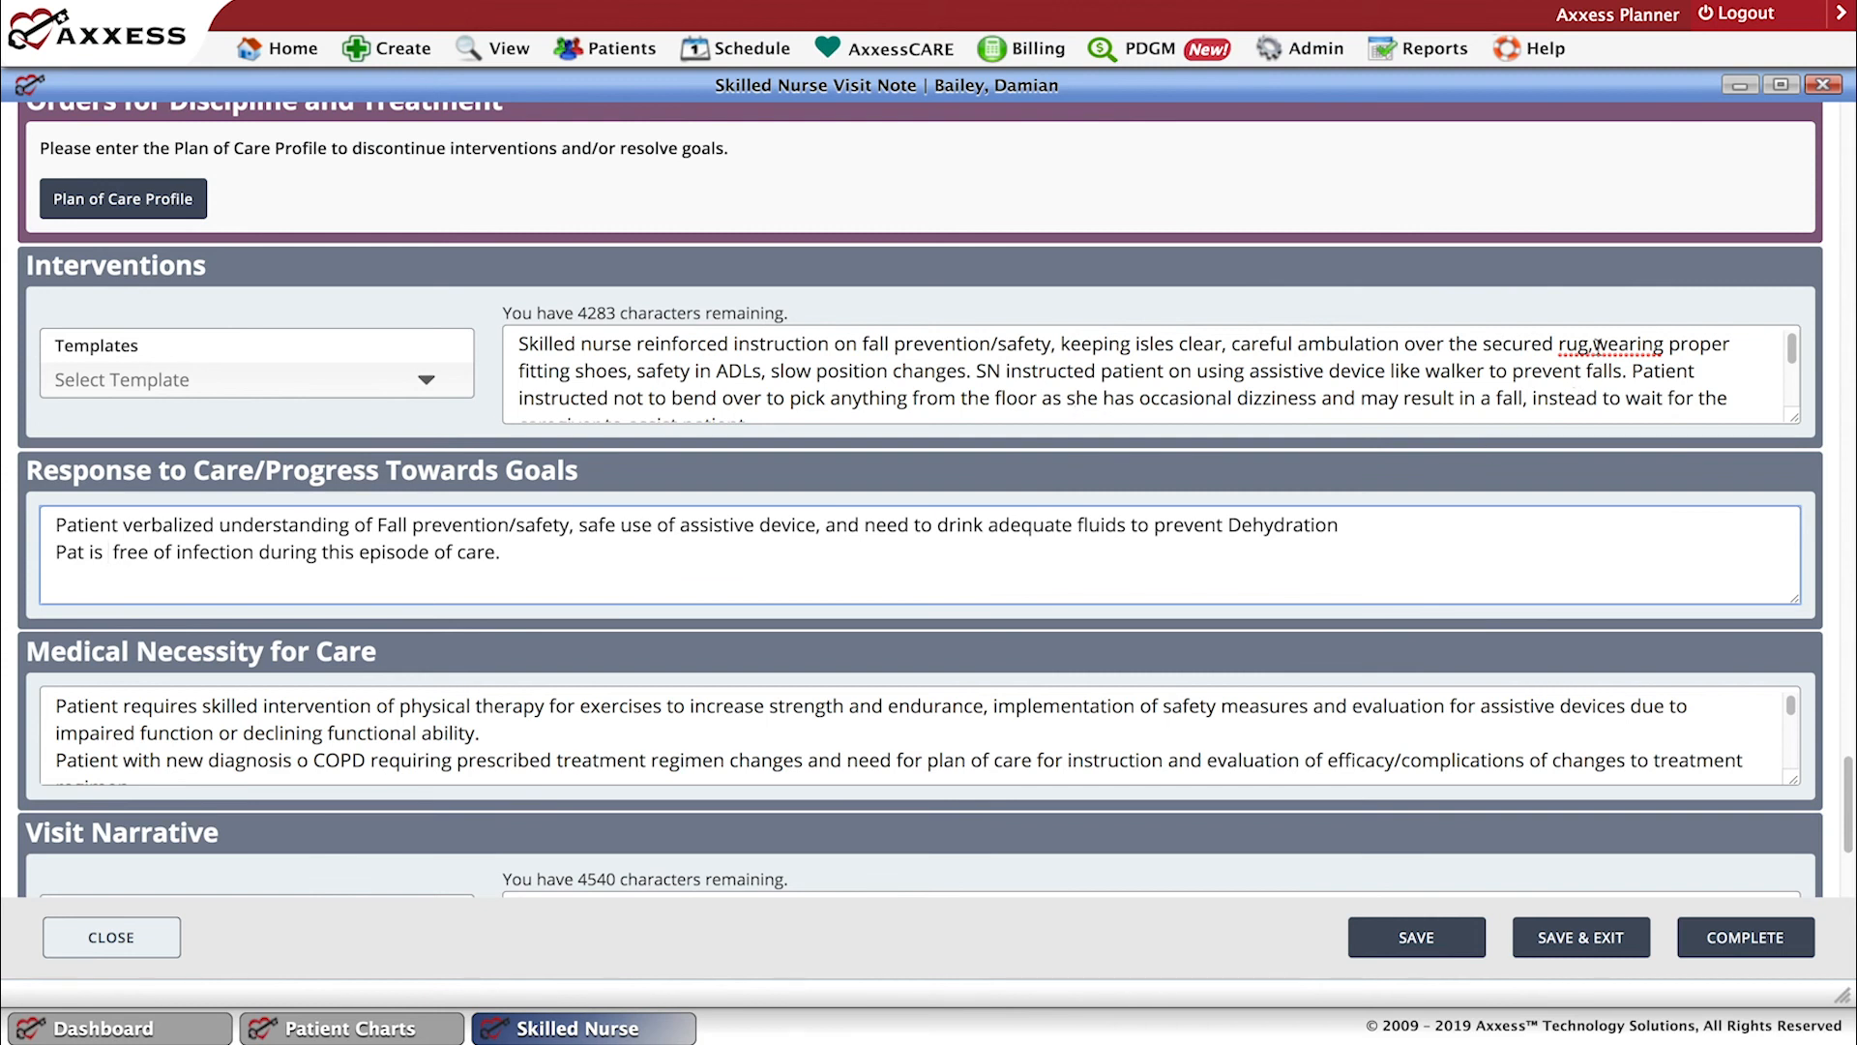
left_click(1598, 348)
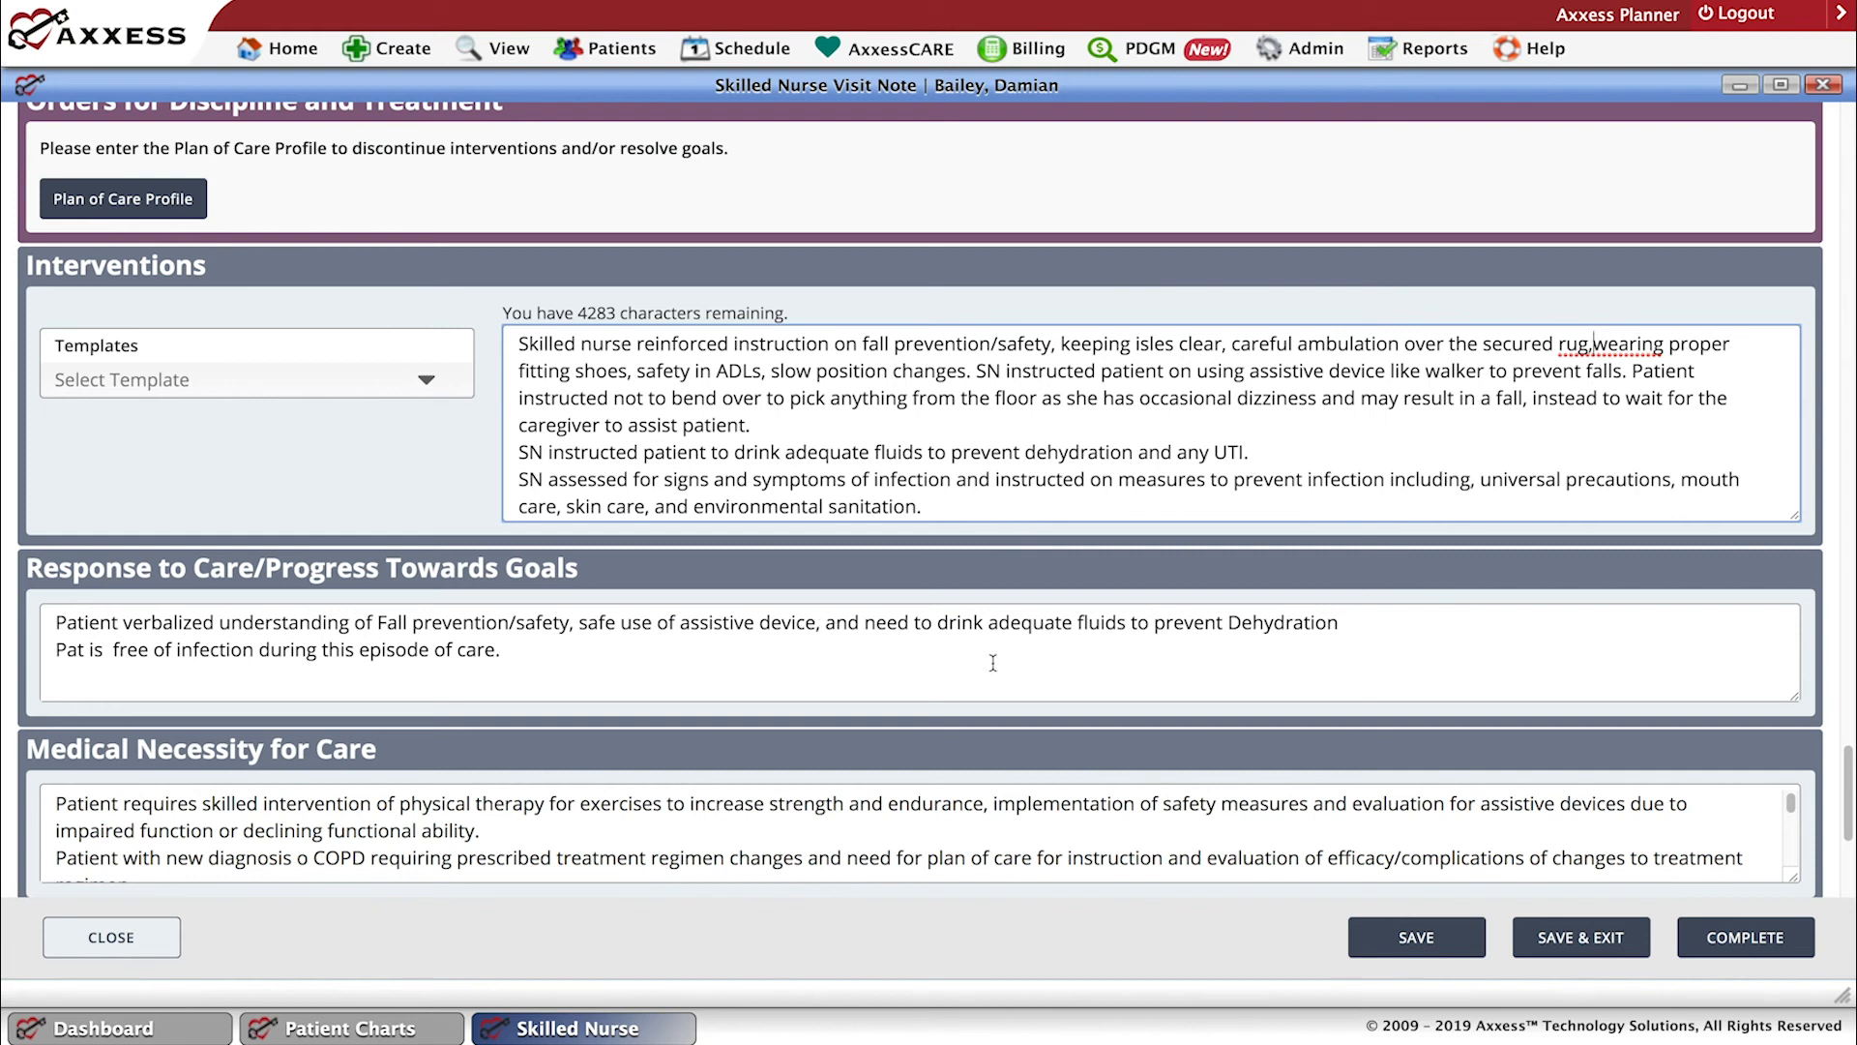
scroll(992, 663, "up", 1)
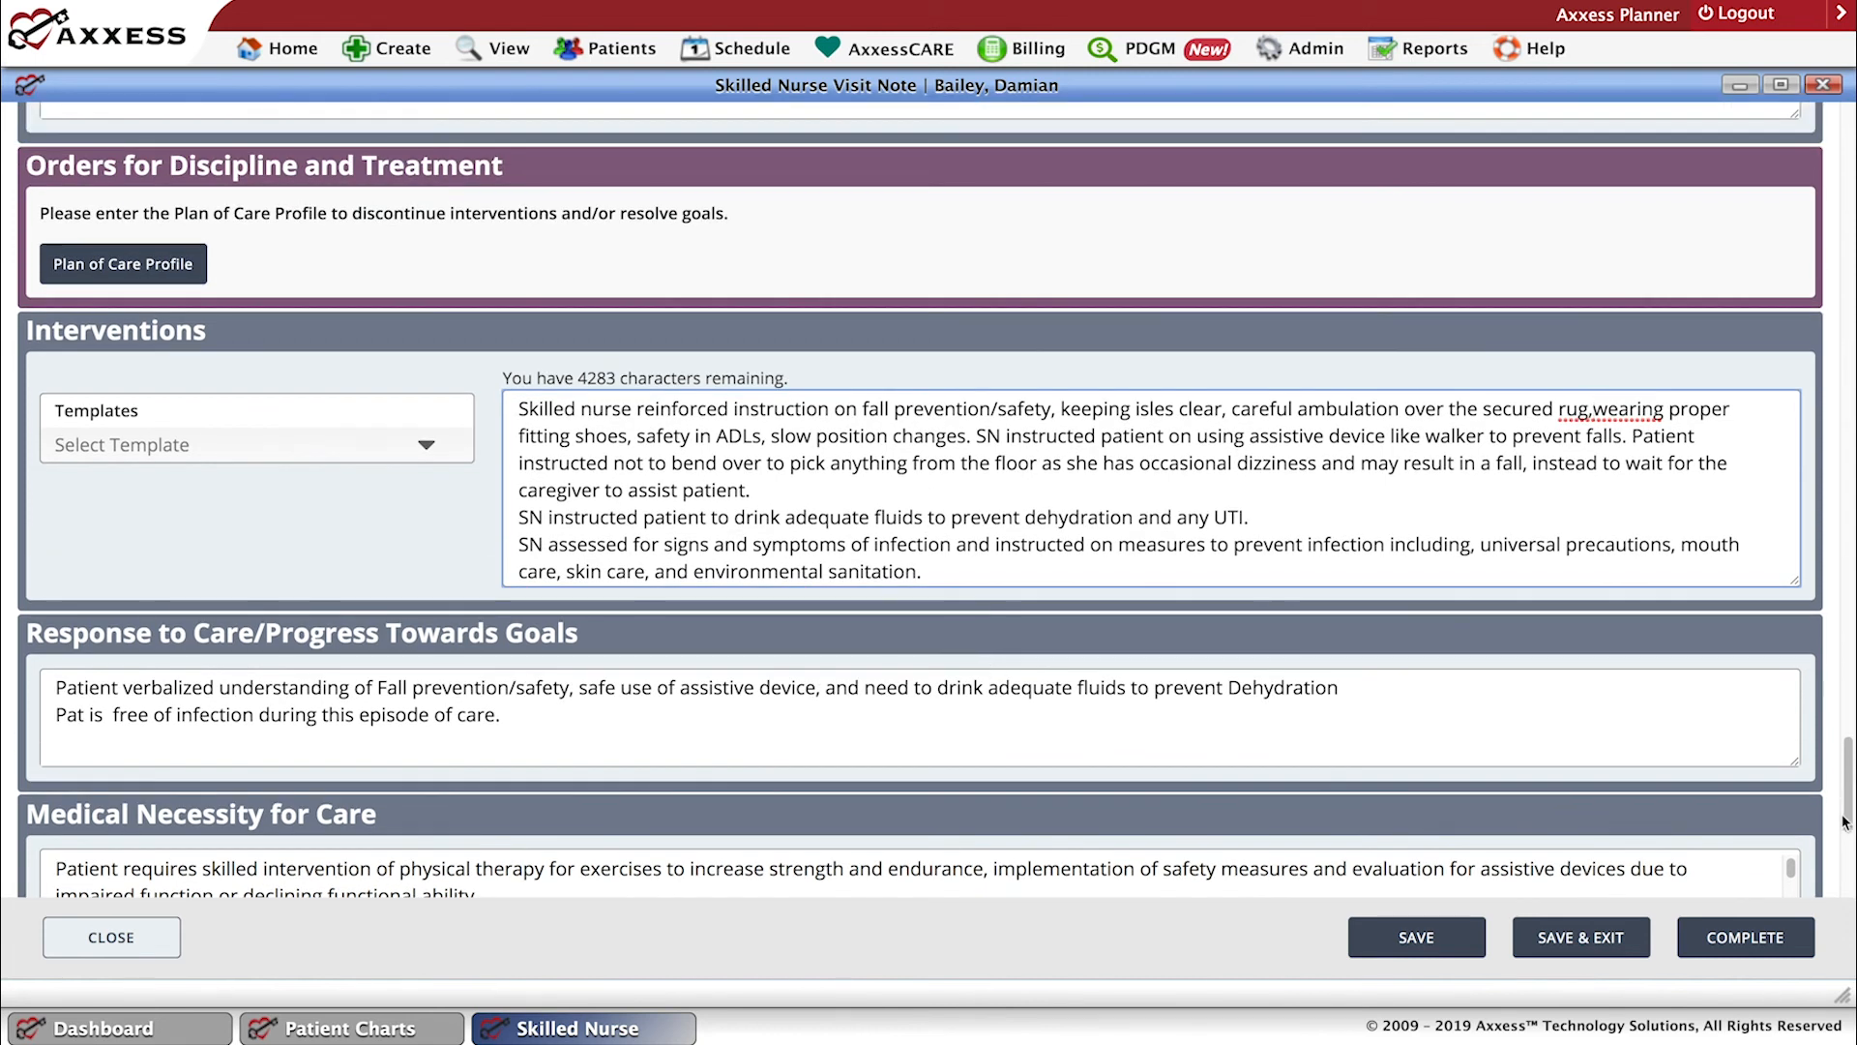
left_click_drag(1844, 821, 1844, 872)
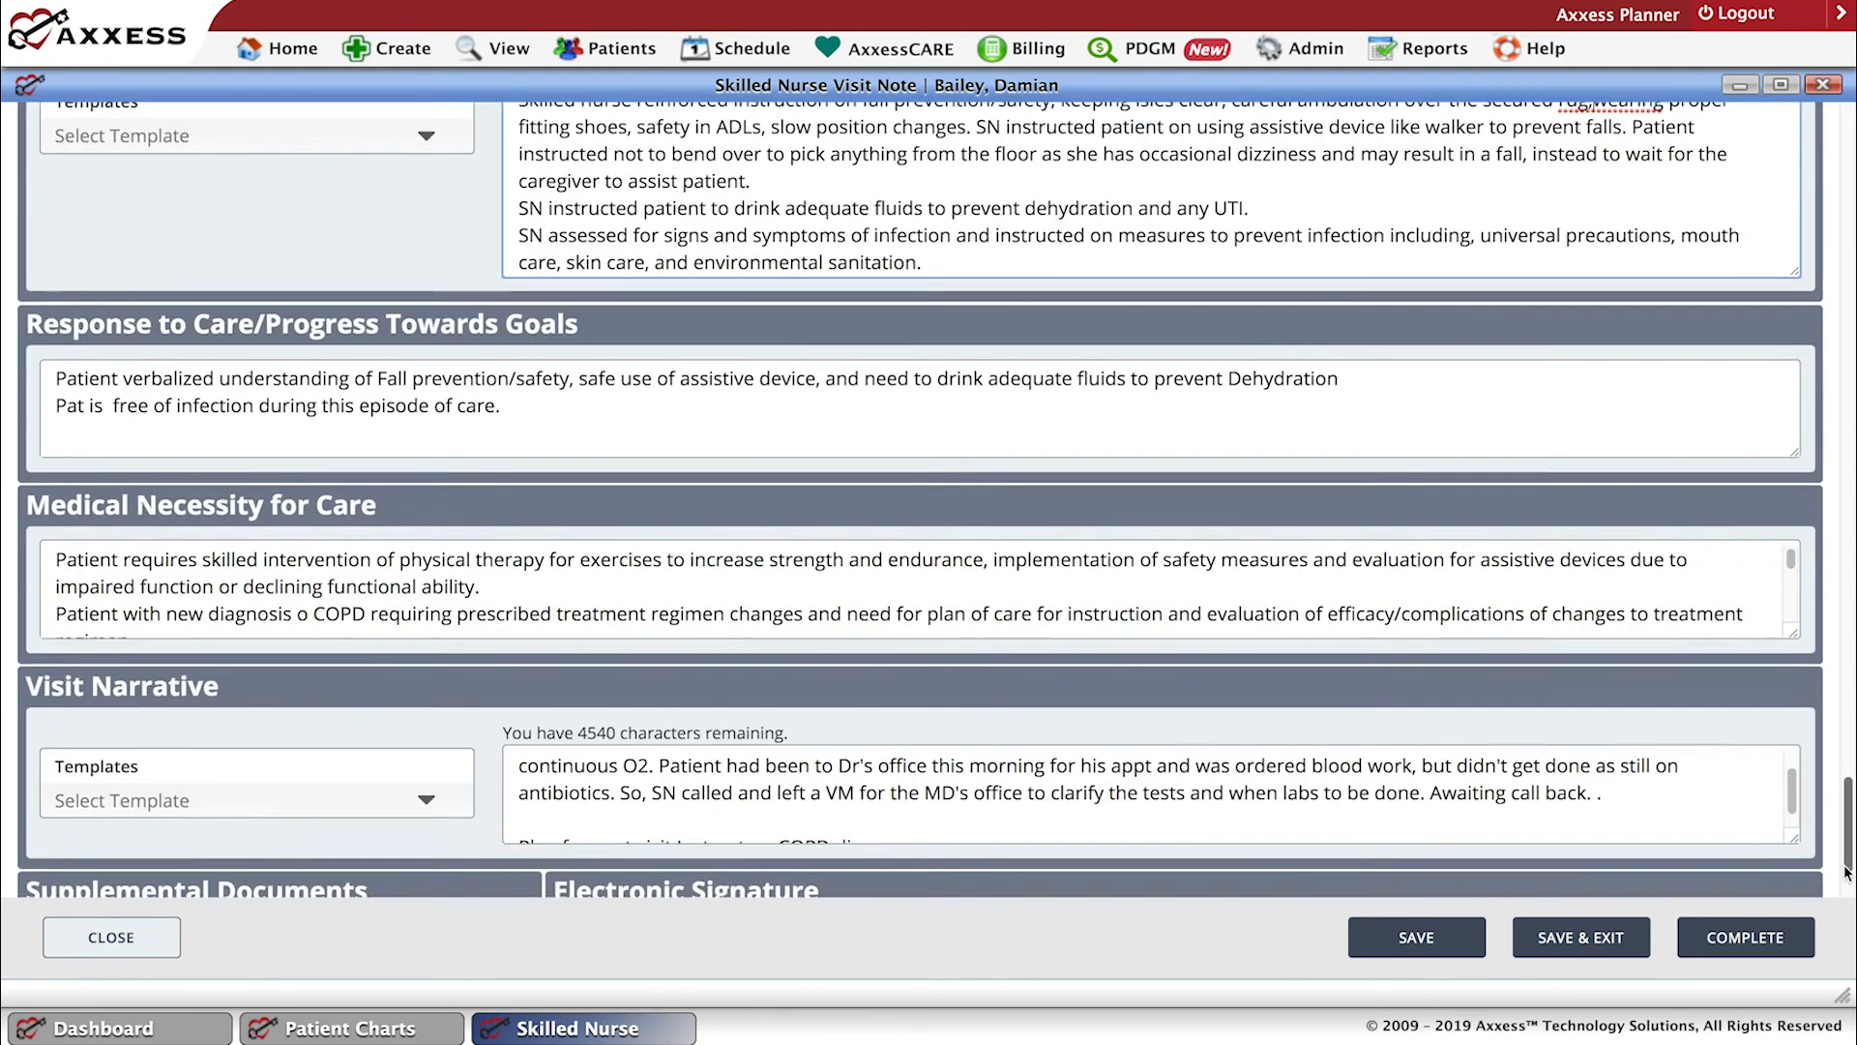
scroll(1846, 871, "down", 2)
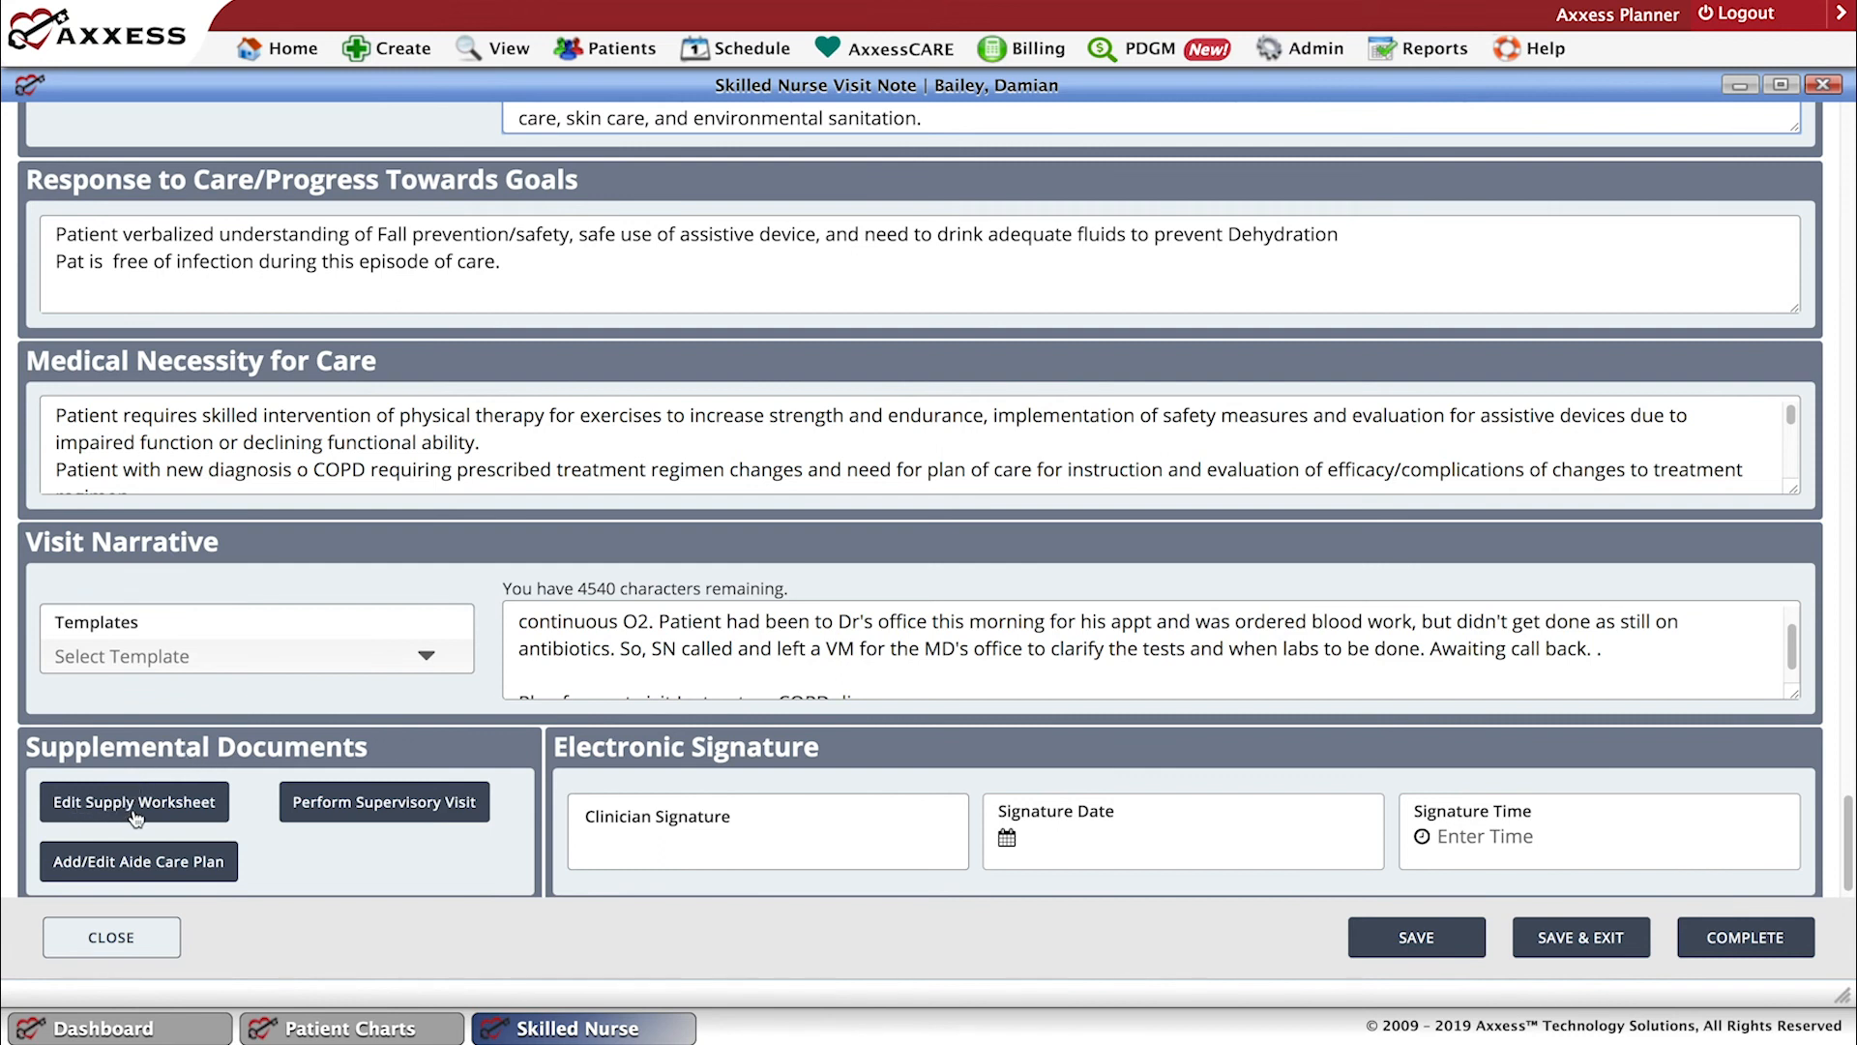
left_click(422, 809)
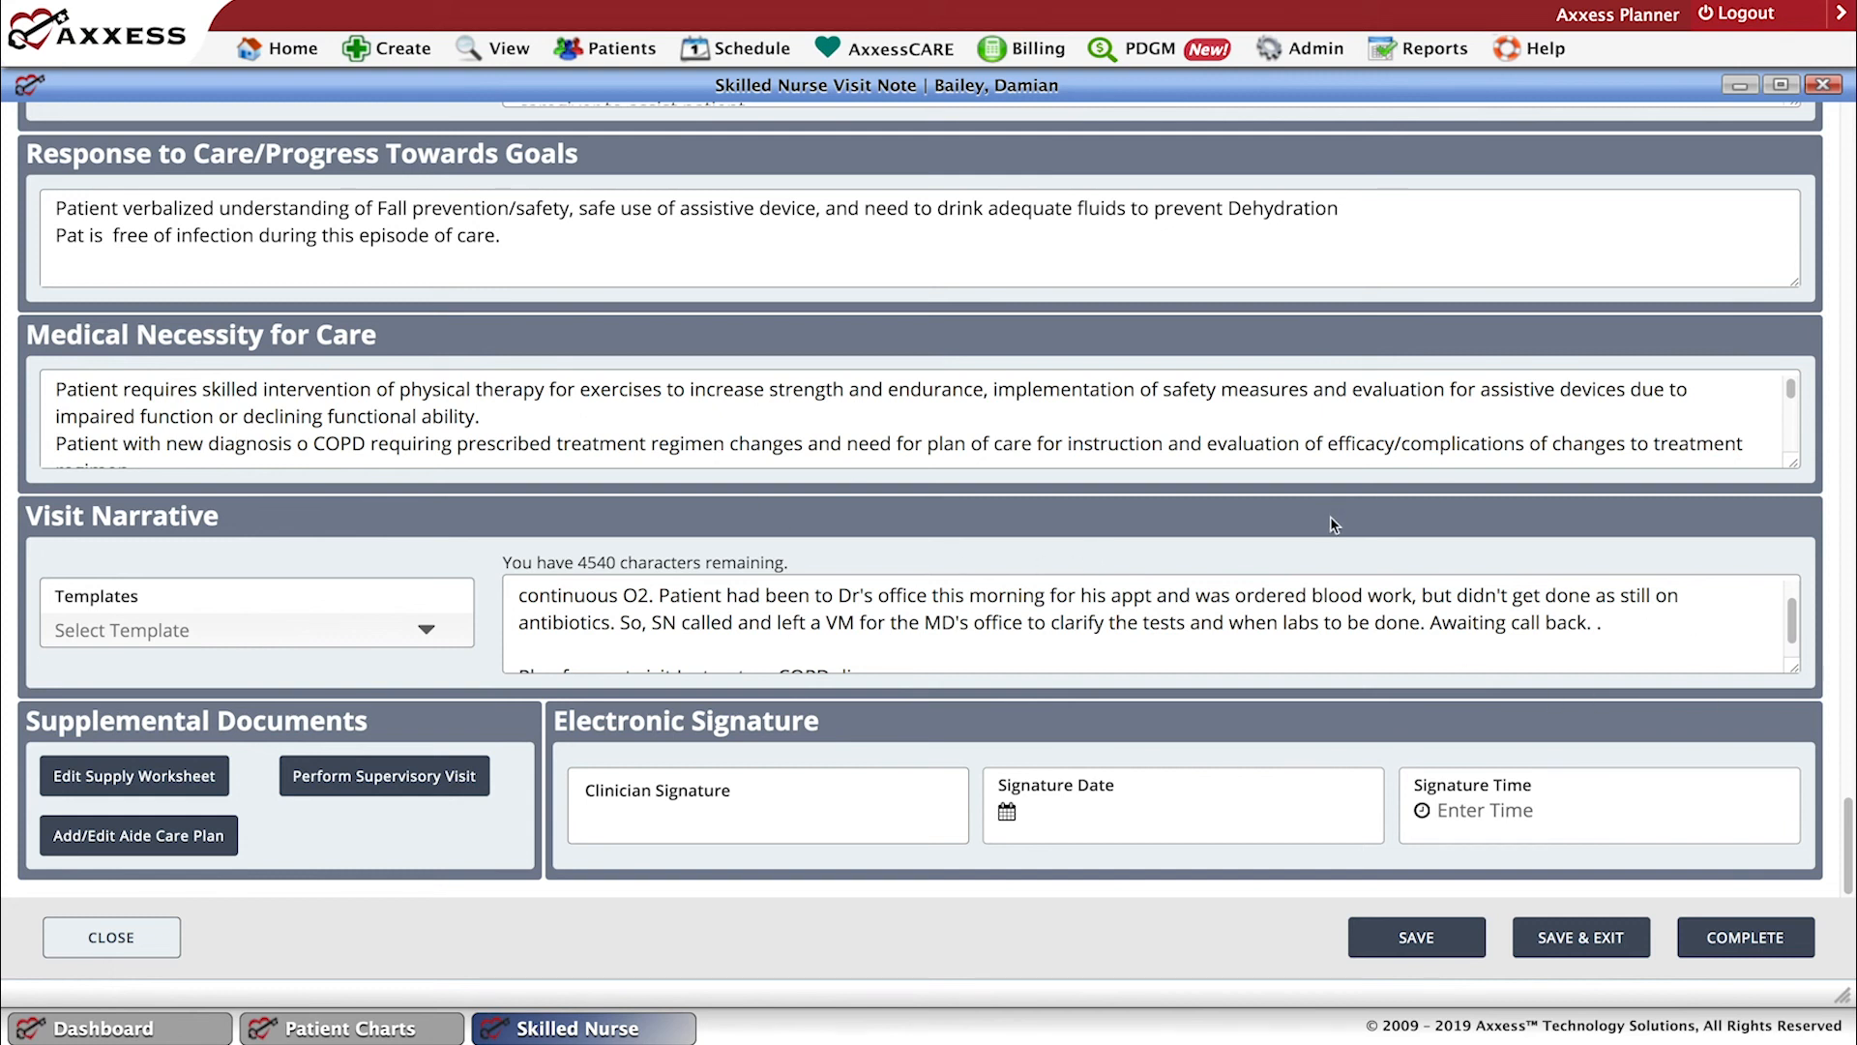
Enter the clinician's electronic signature in the skilled nurse visit note.
left_click(722, 813)
type("•••")
key("BackSpace")
key("BackSpace")
type("•••")
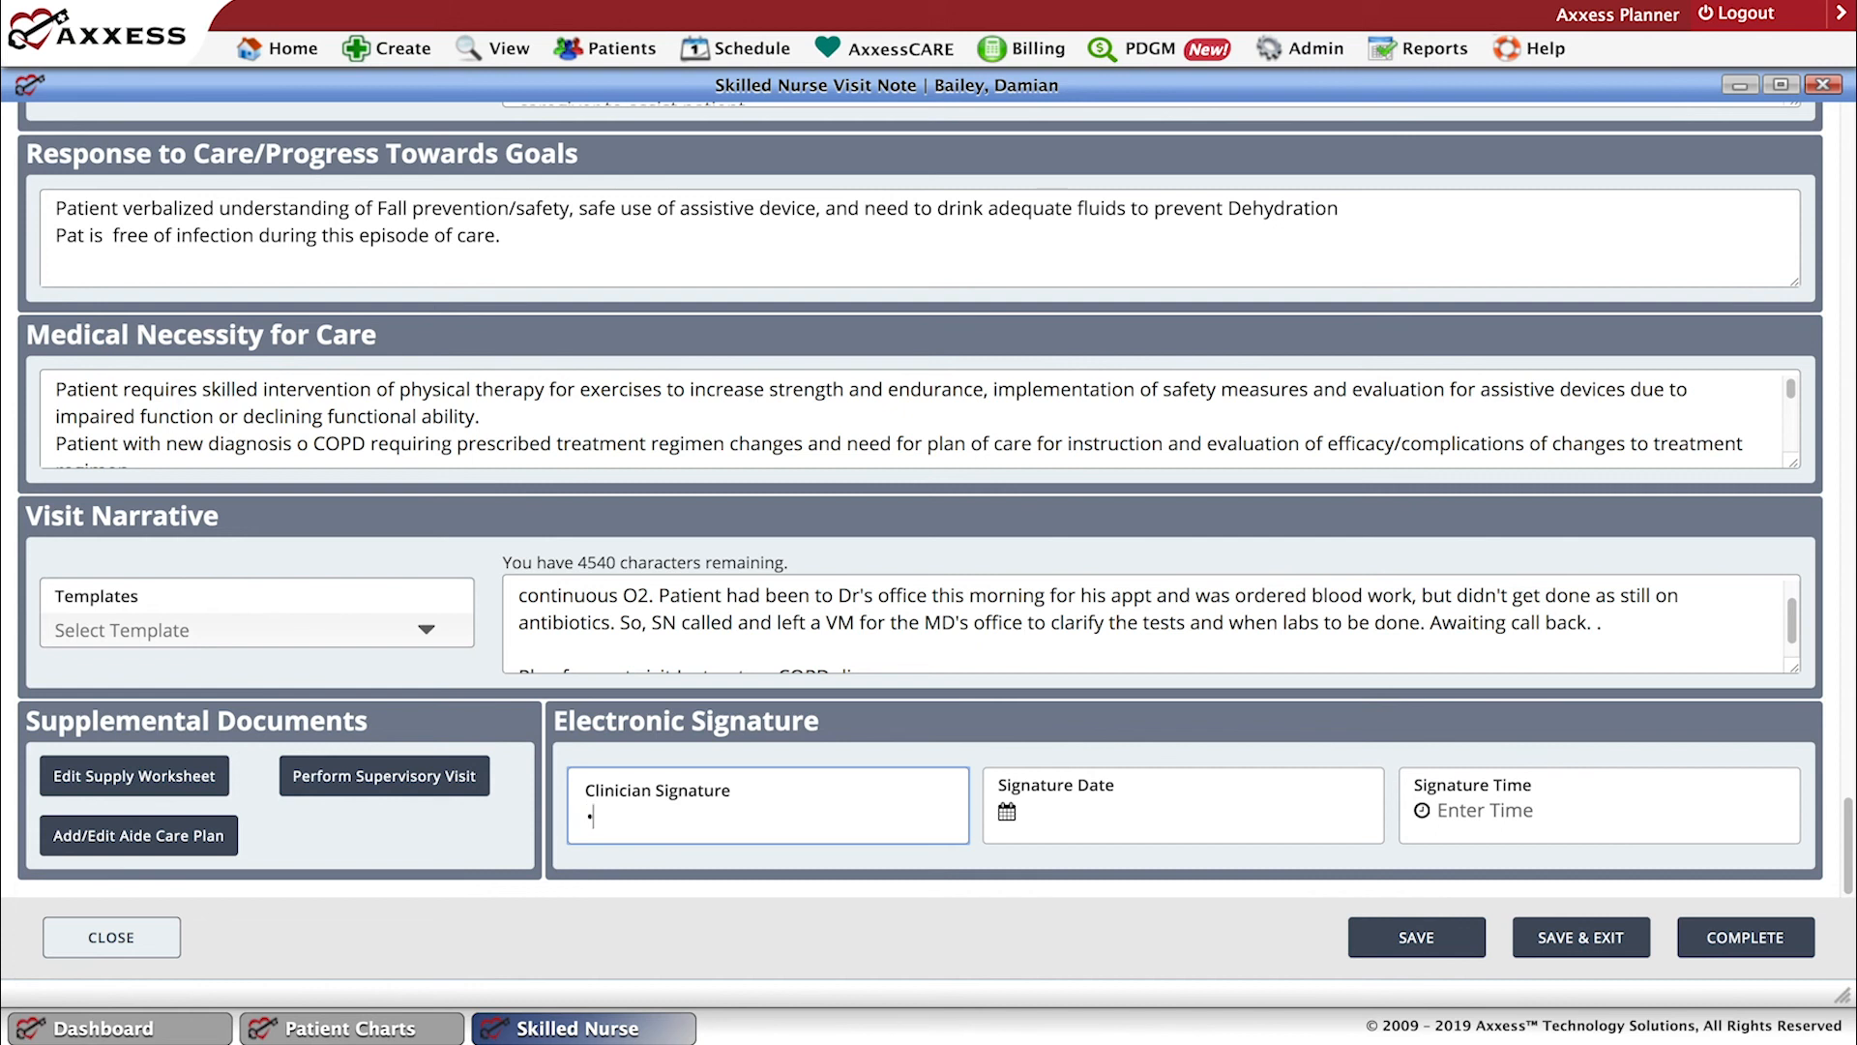
type("••••••••••")
Set the signature date to 12/20/2019 and the signature time to 0400pm, complete the visit note, and dismiss the notification.
left_click(1154, 810)
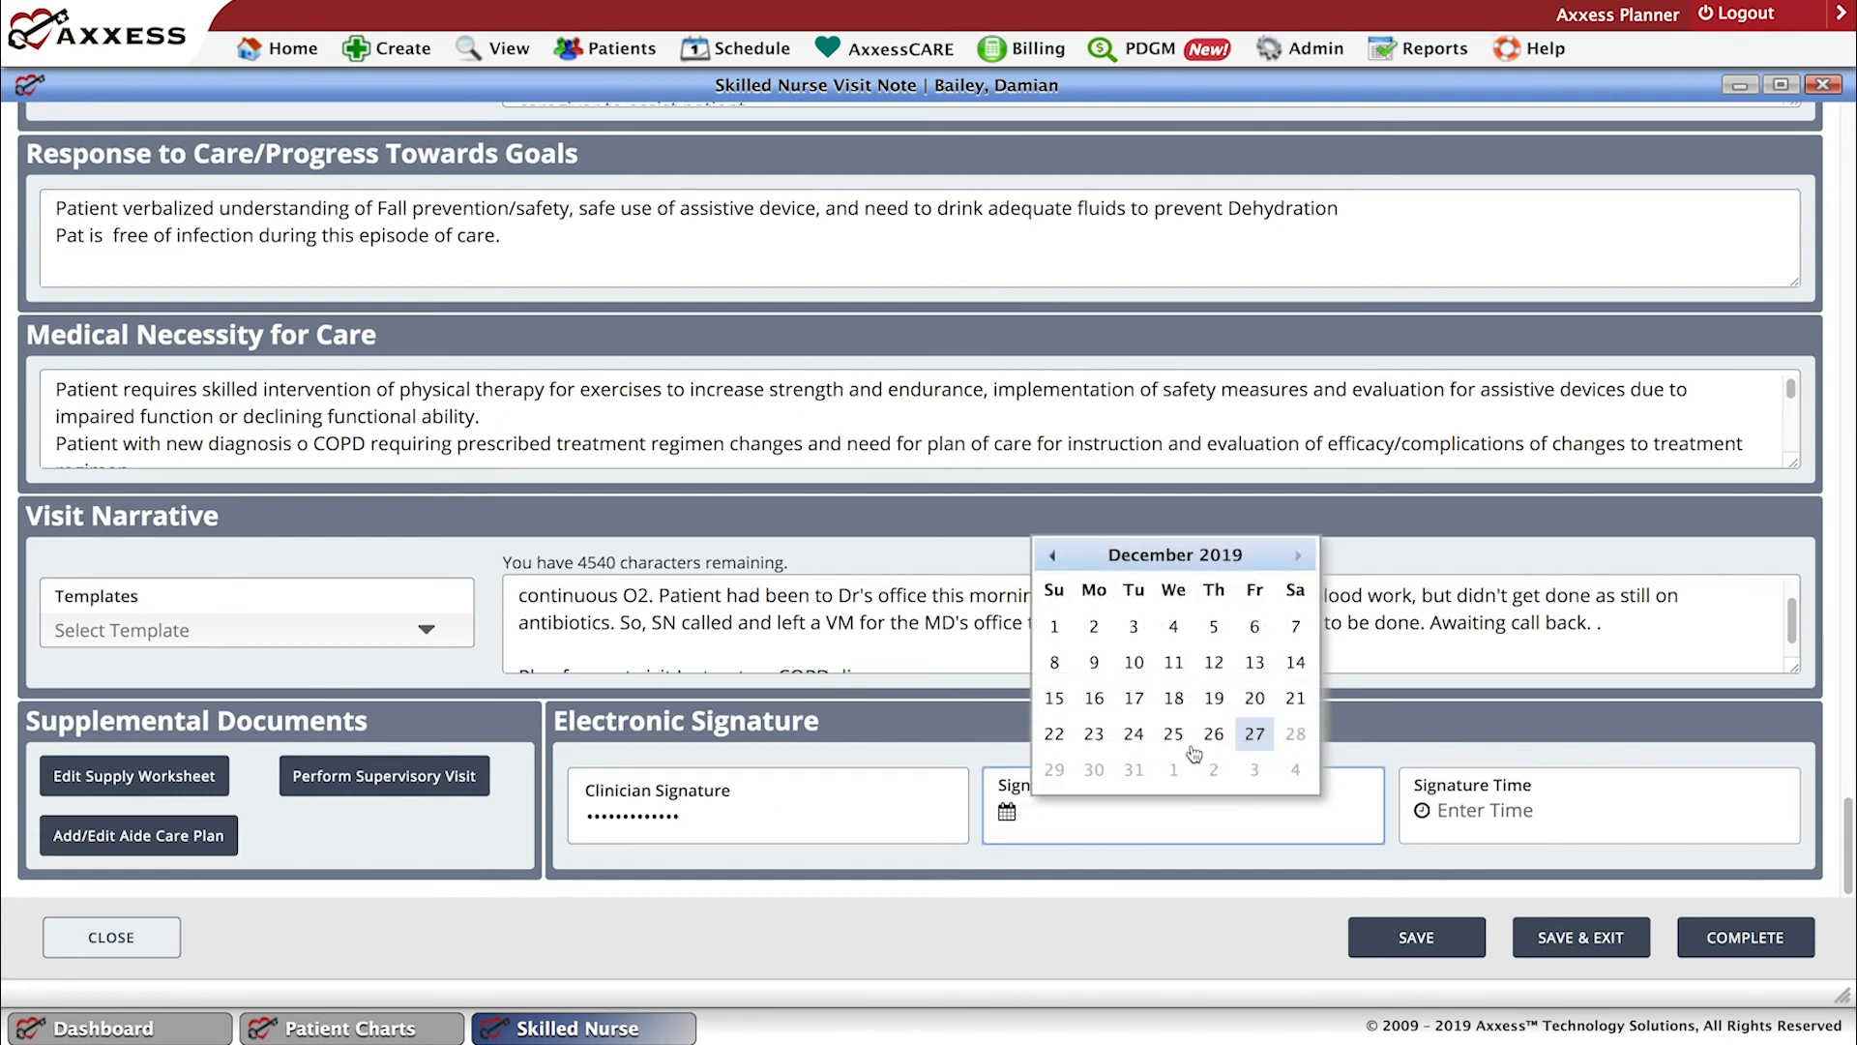
left_click(1255, 697)
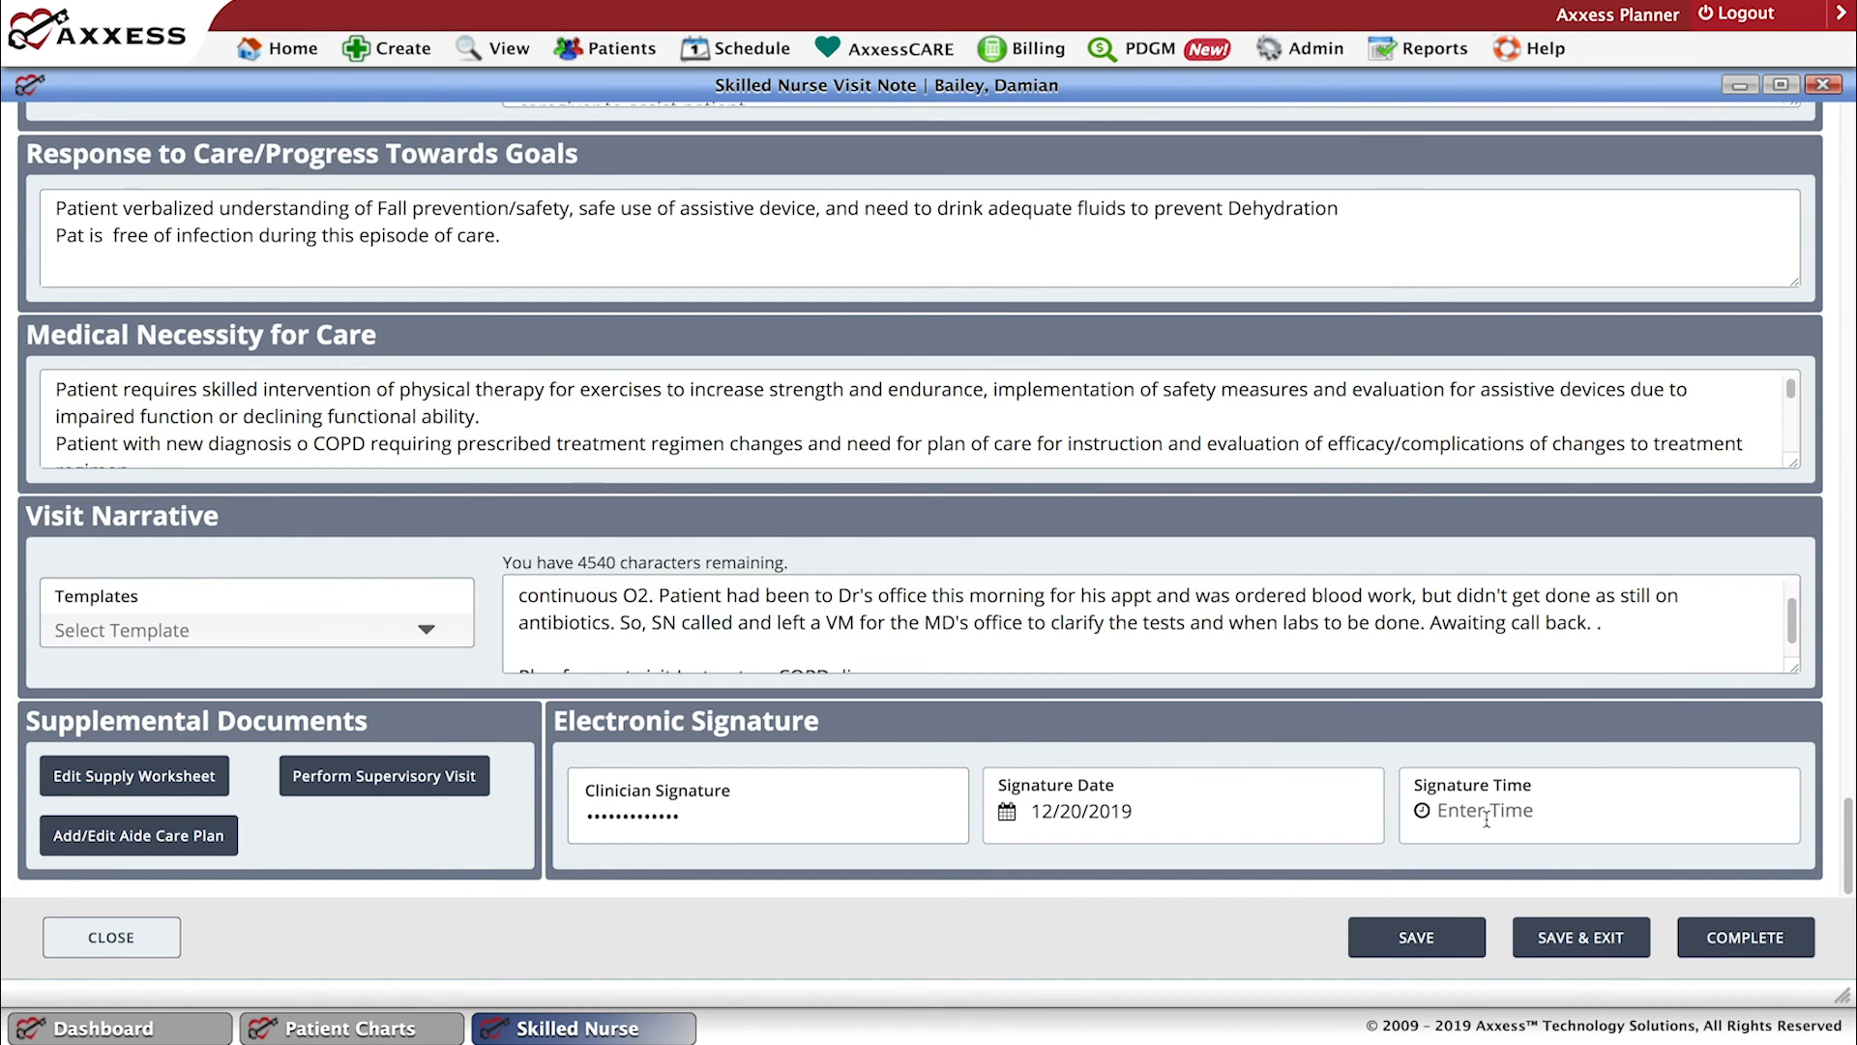
left_click(1478, 812)
type("0400")
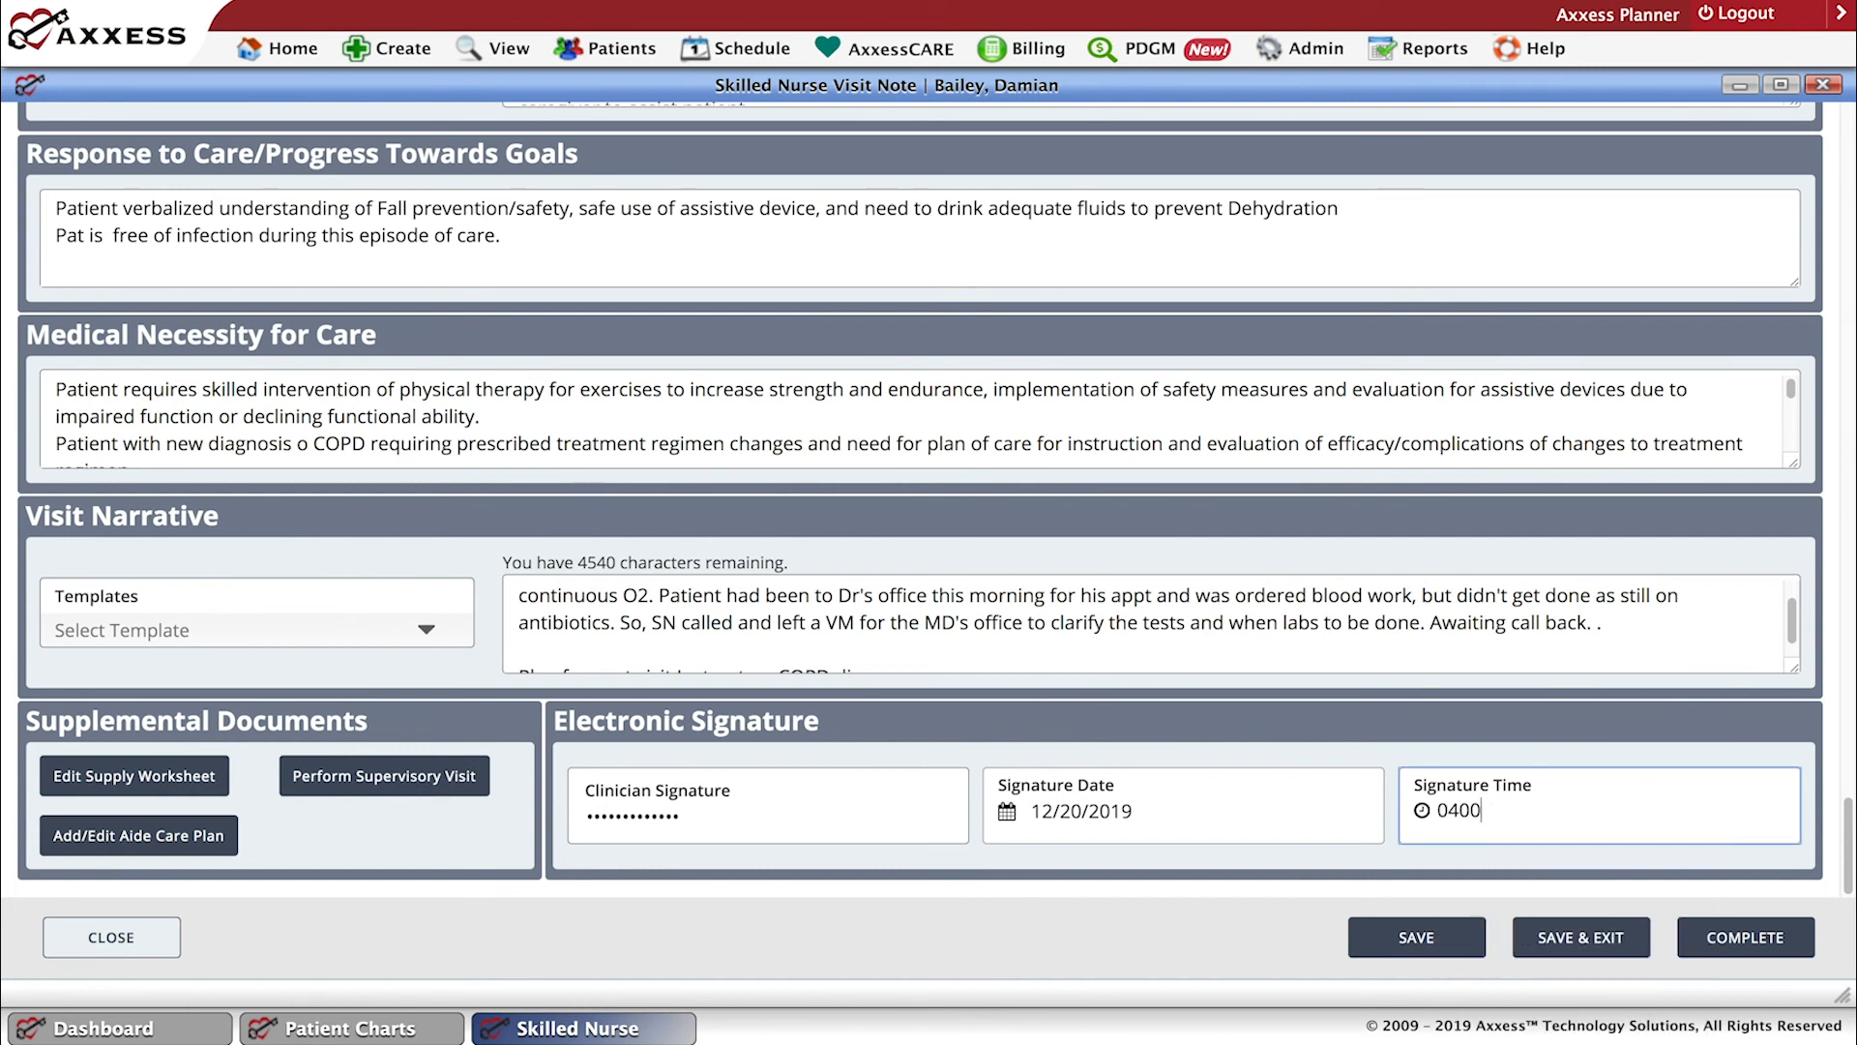
type("pm")
left_click(1762, 946)
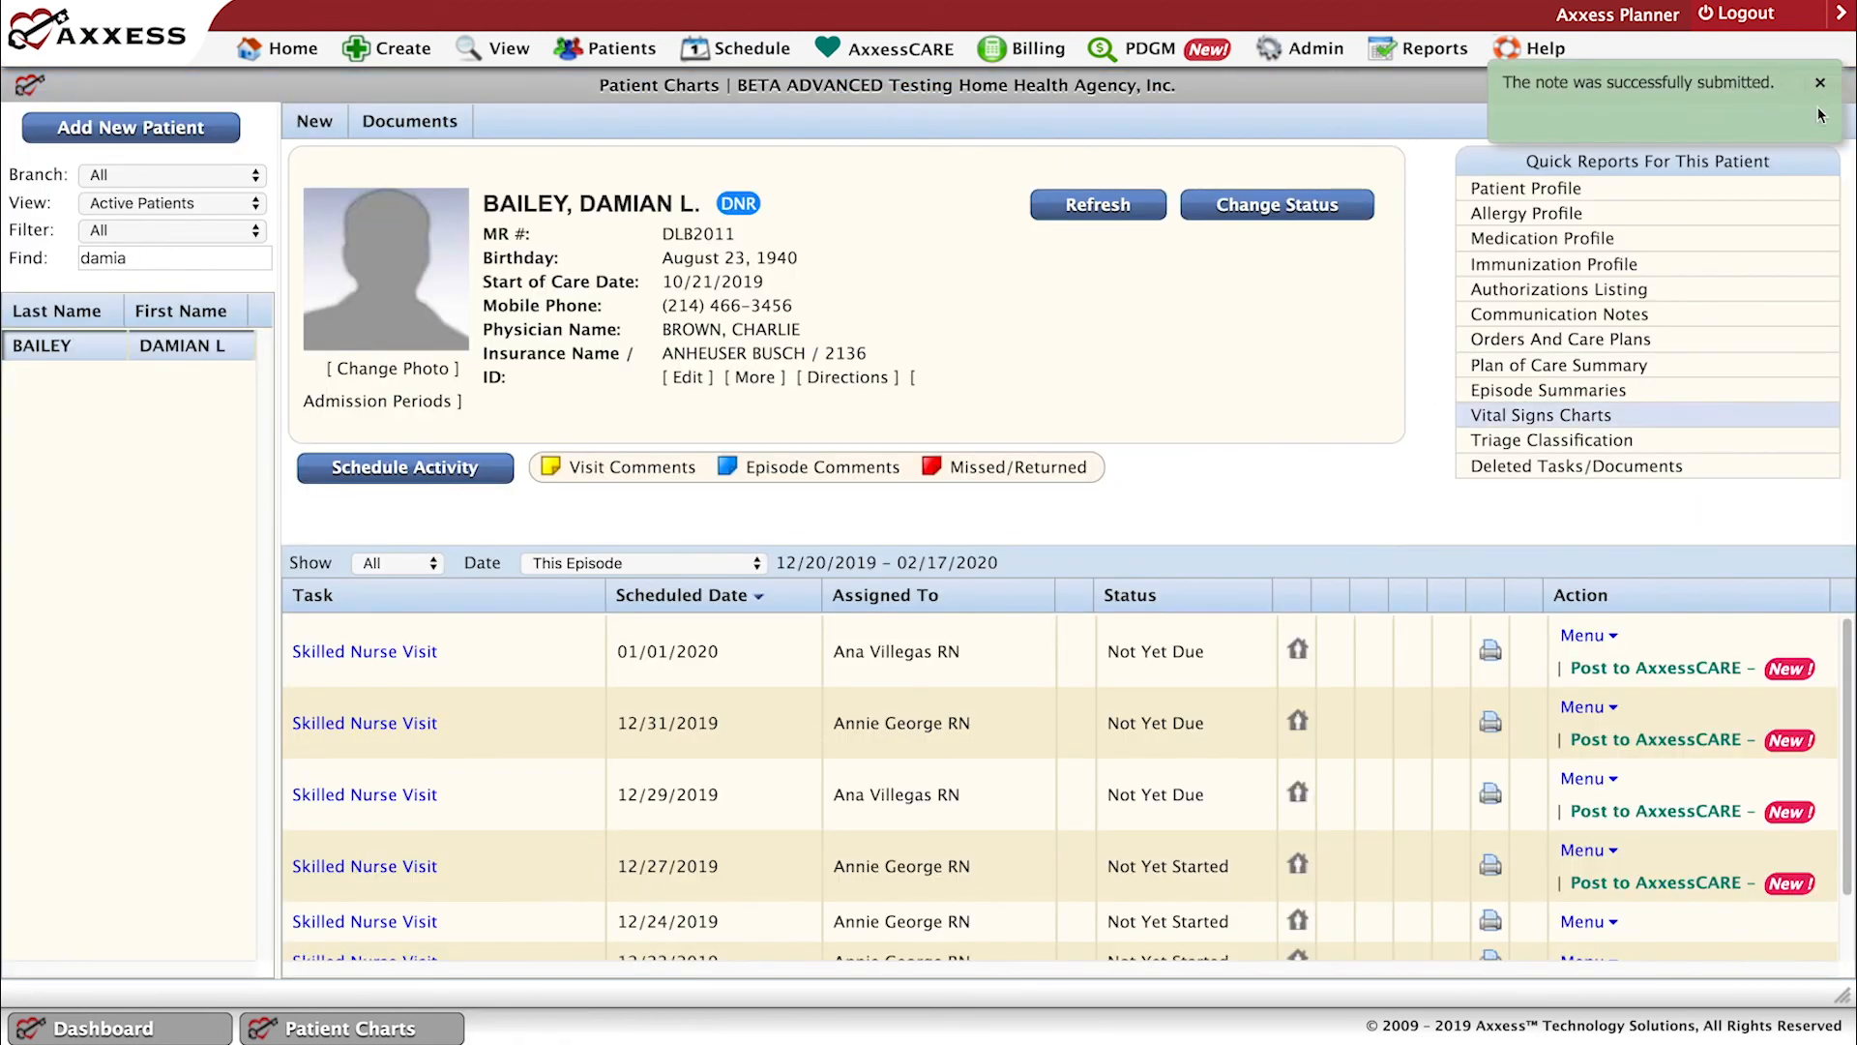
left_click(1820, 82)
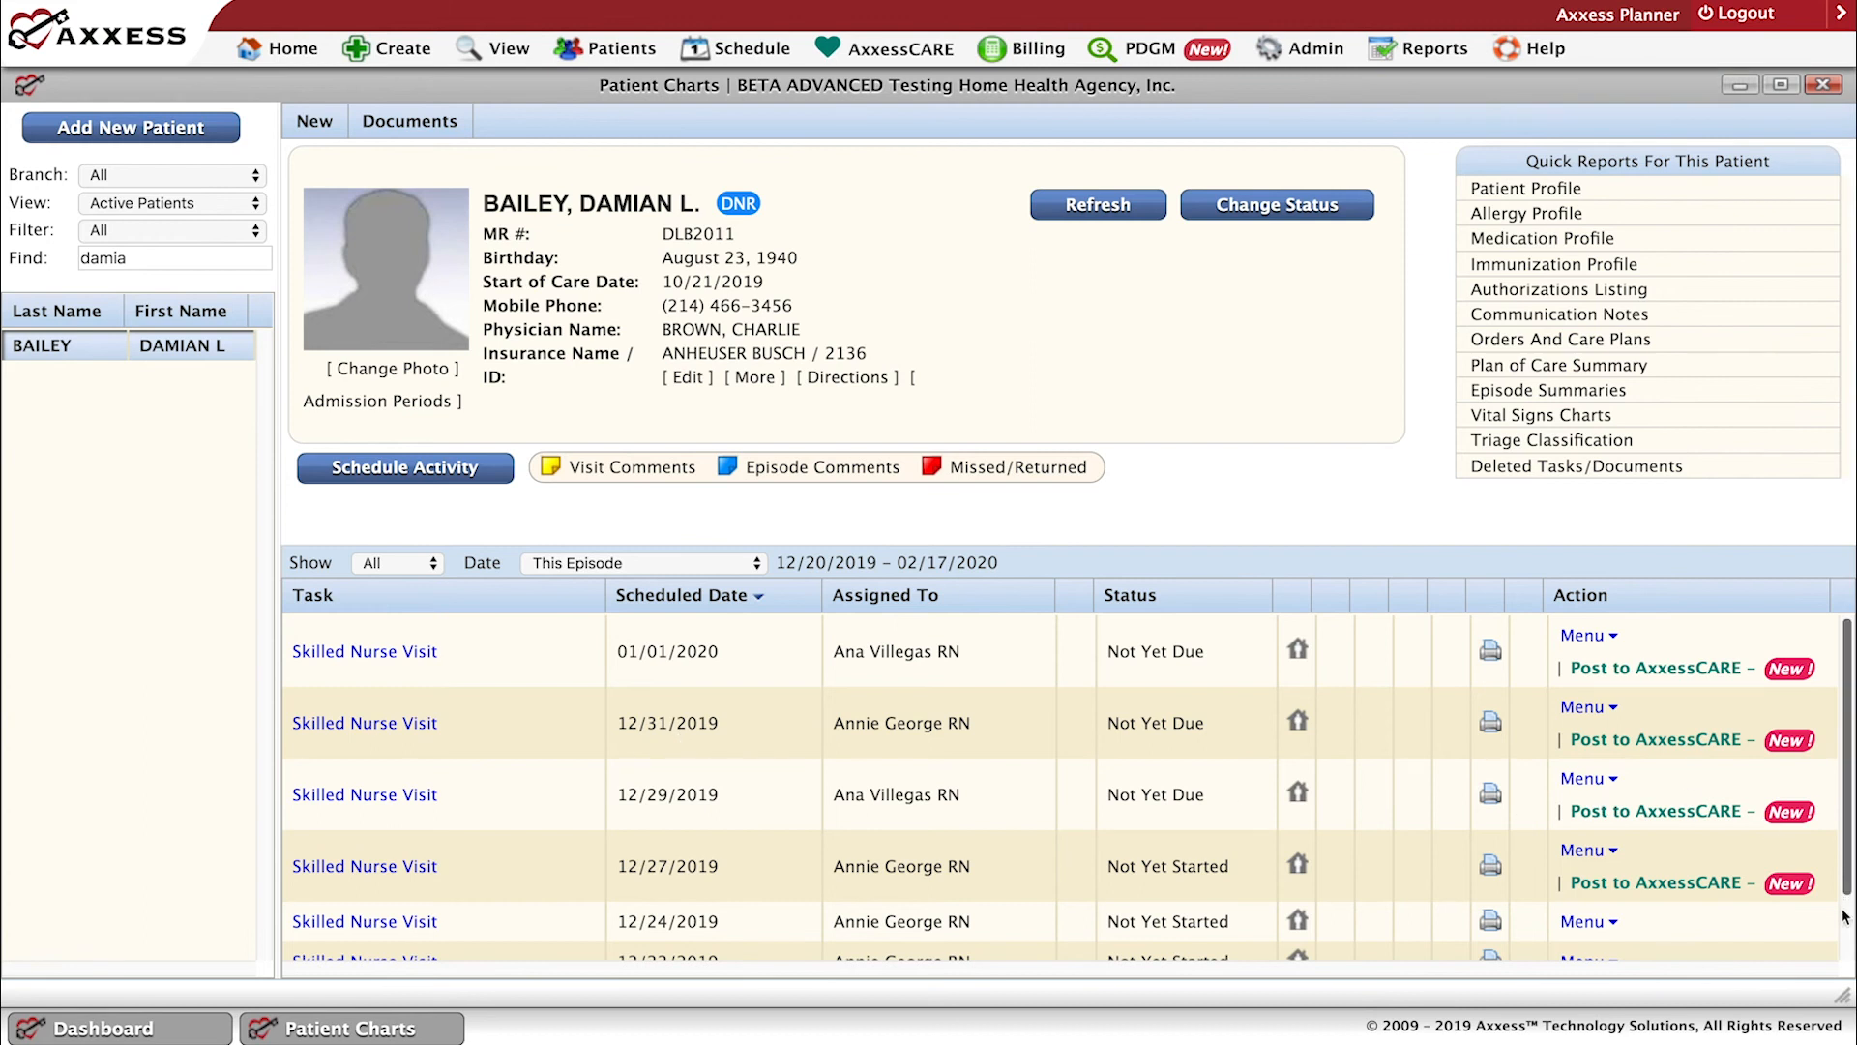
Check the 12/20/2019 skilled nurse visit in the patient's chart, and open its note from My Pending Co-Signature Notes.
scroll(1844, 914, "down", 2)
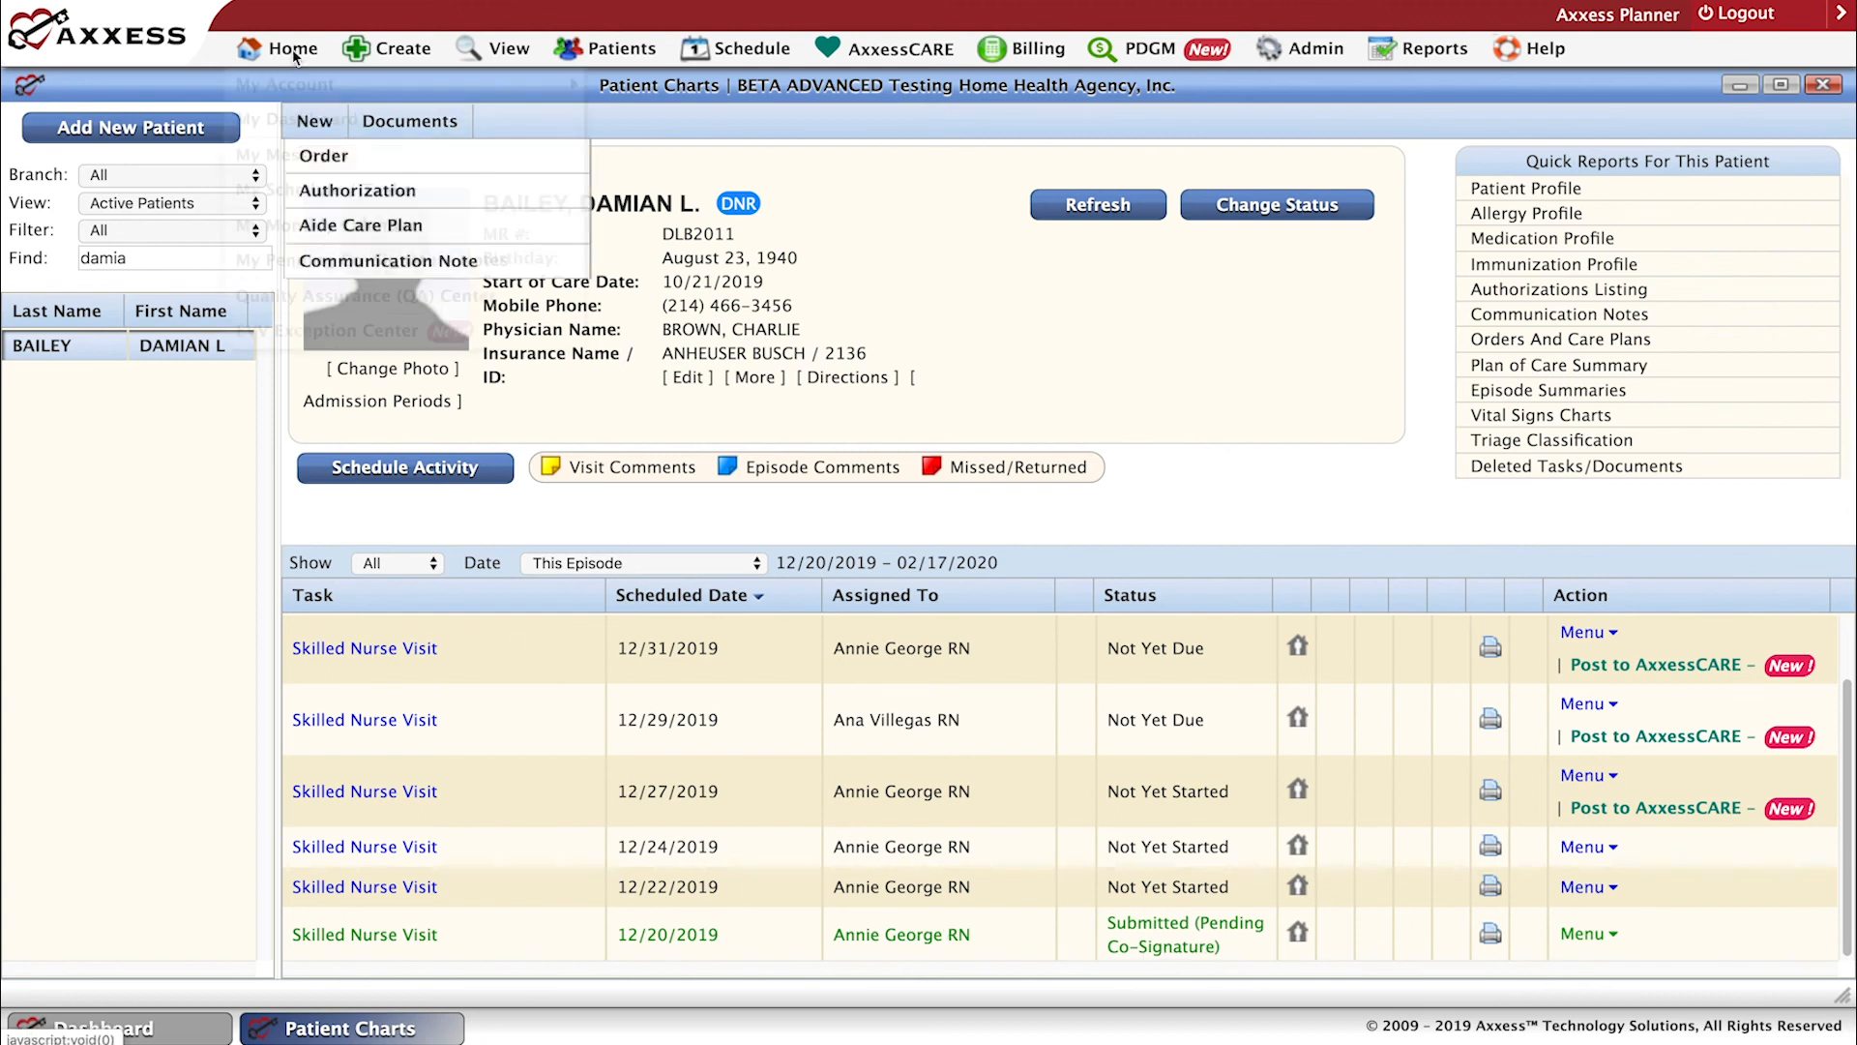
mouse_move(293, 51)
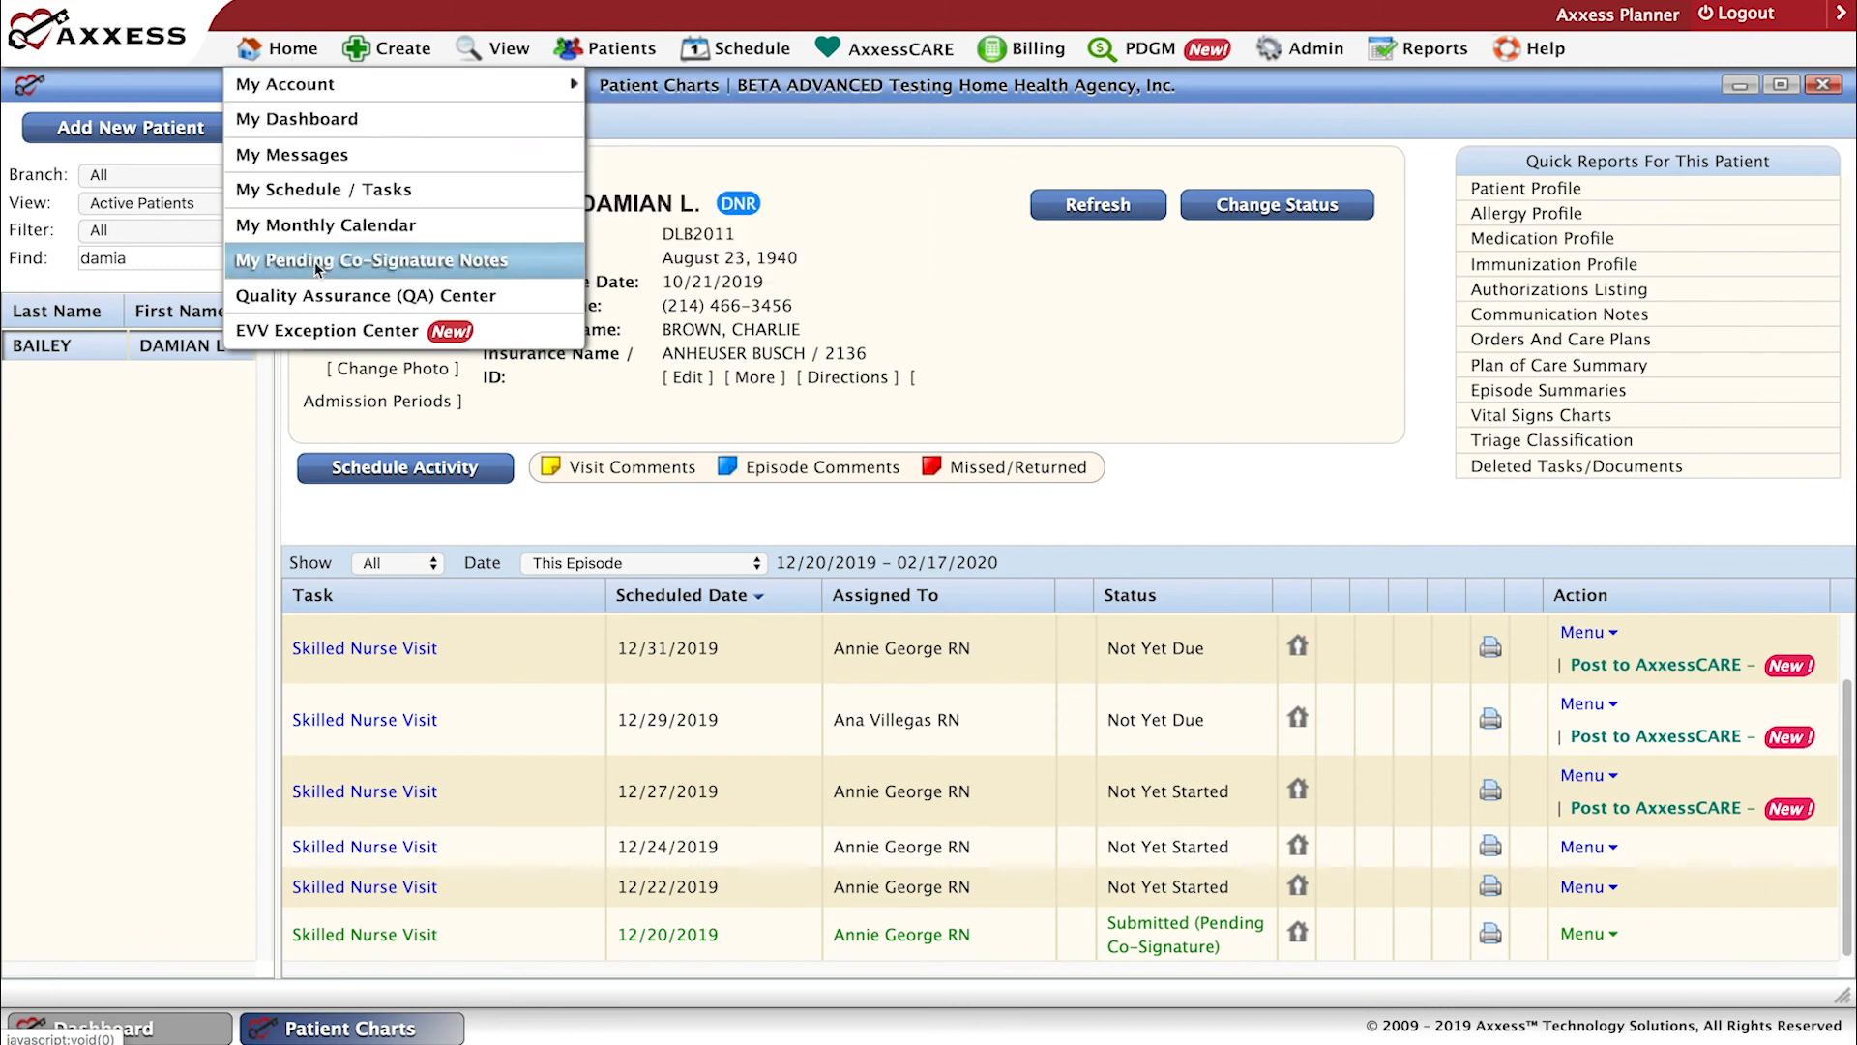
left_click(343, 261)
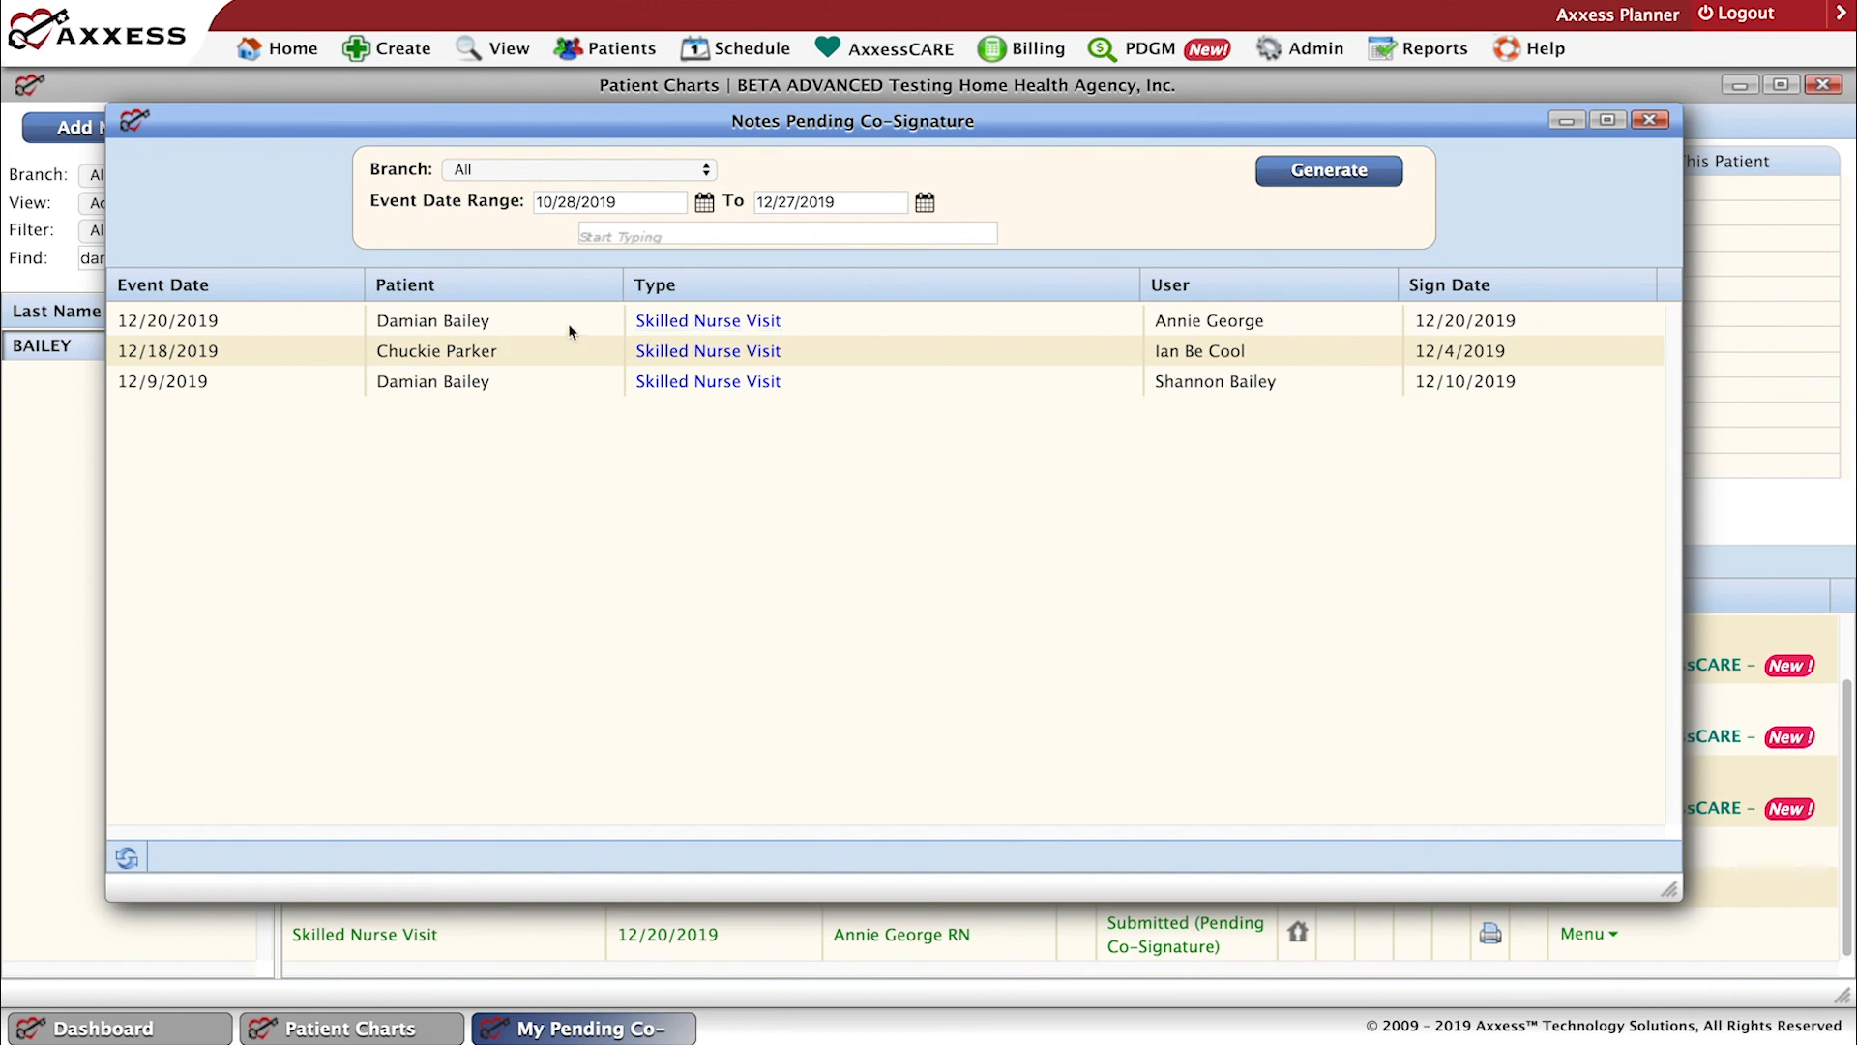
left_click(697, 327)
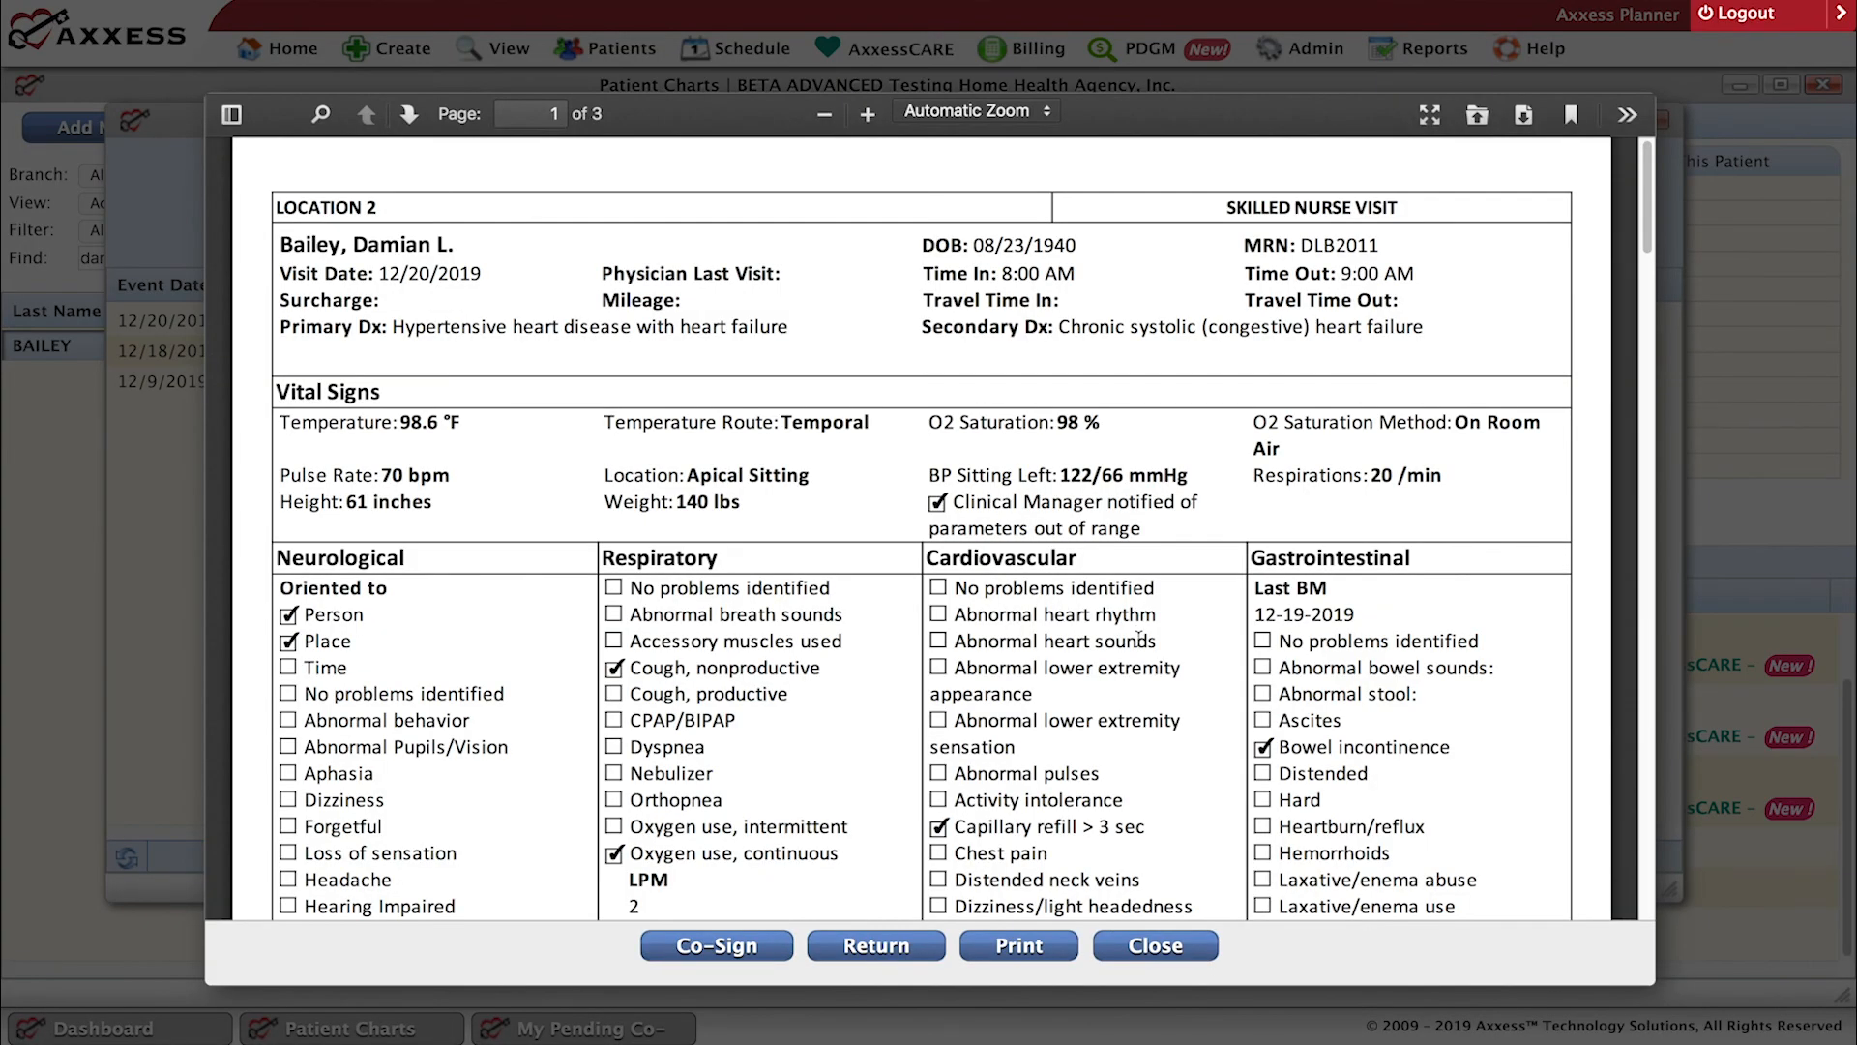
Review the skilled nurse visit note pending co-signature through the narrative and signature on its last page.
scroll(1139, 637, "up", 1)
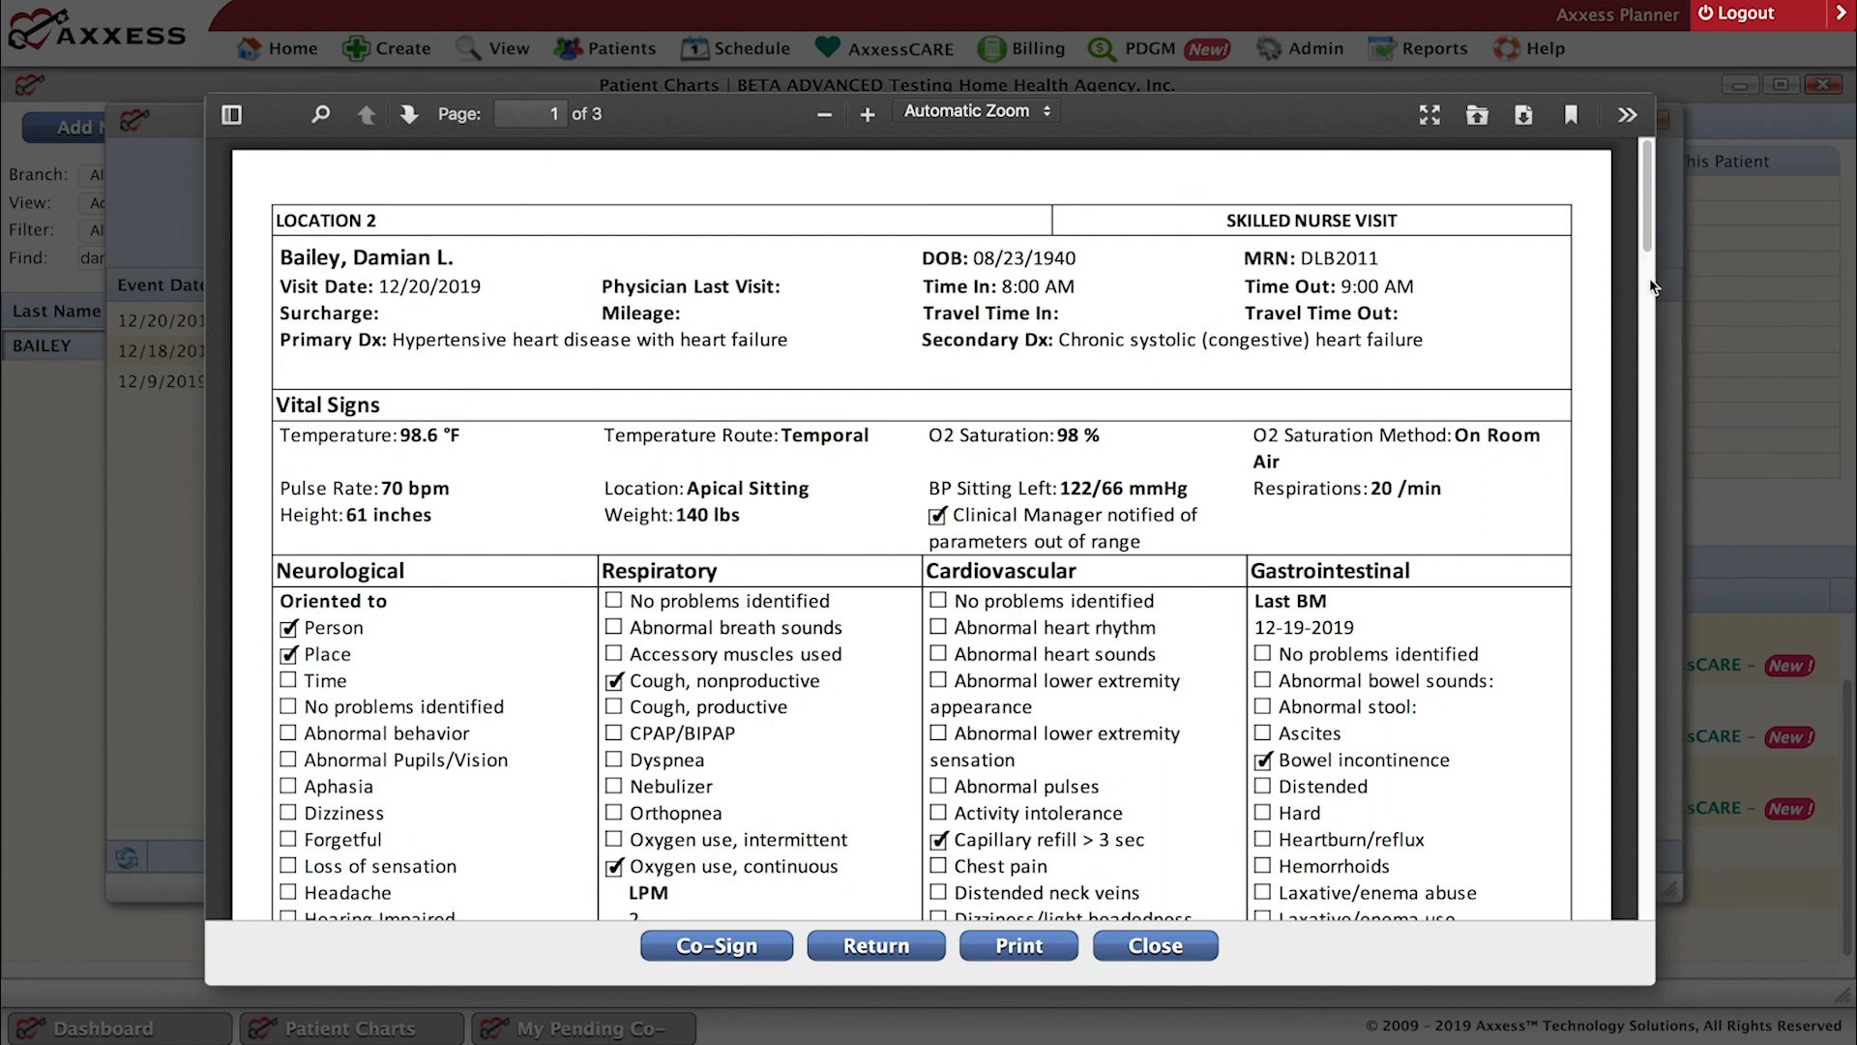
scroll(1650, 278, "down", 15)
scroll(1672, 822, "down", 20)
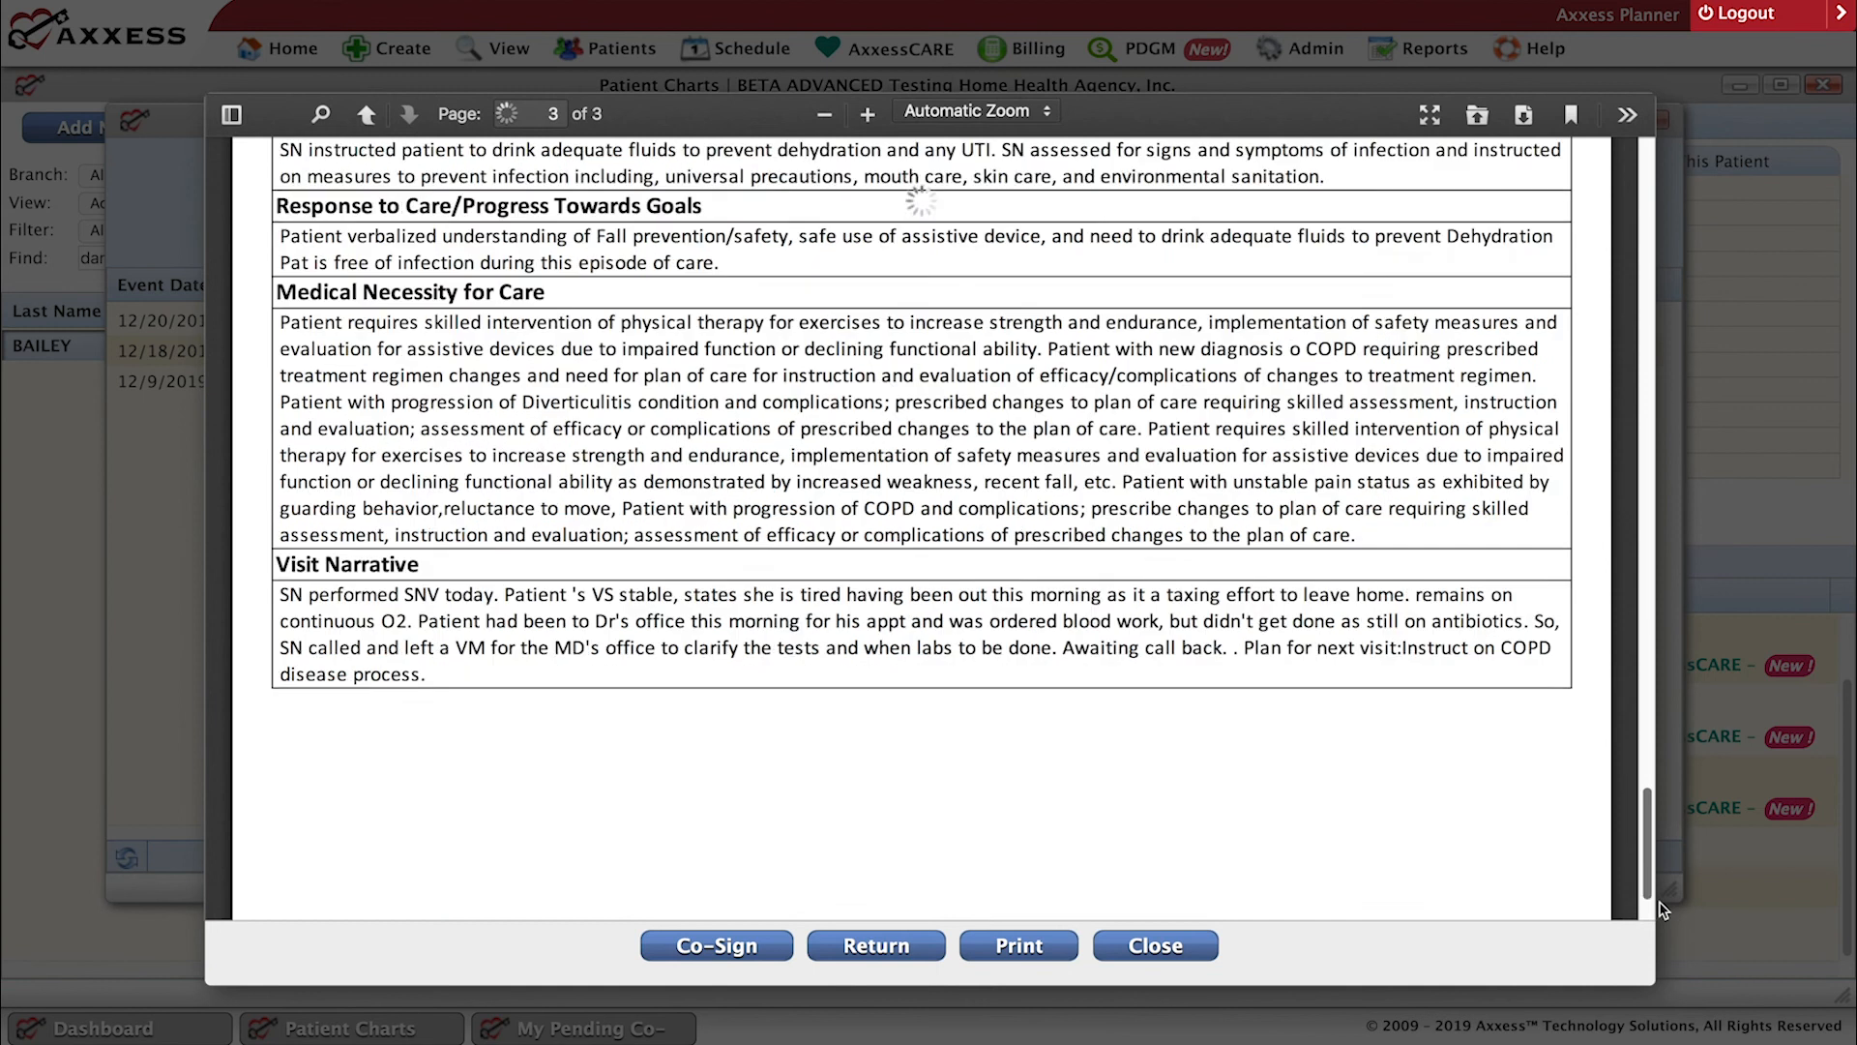
scroll(1662, 909, "down", 3)
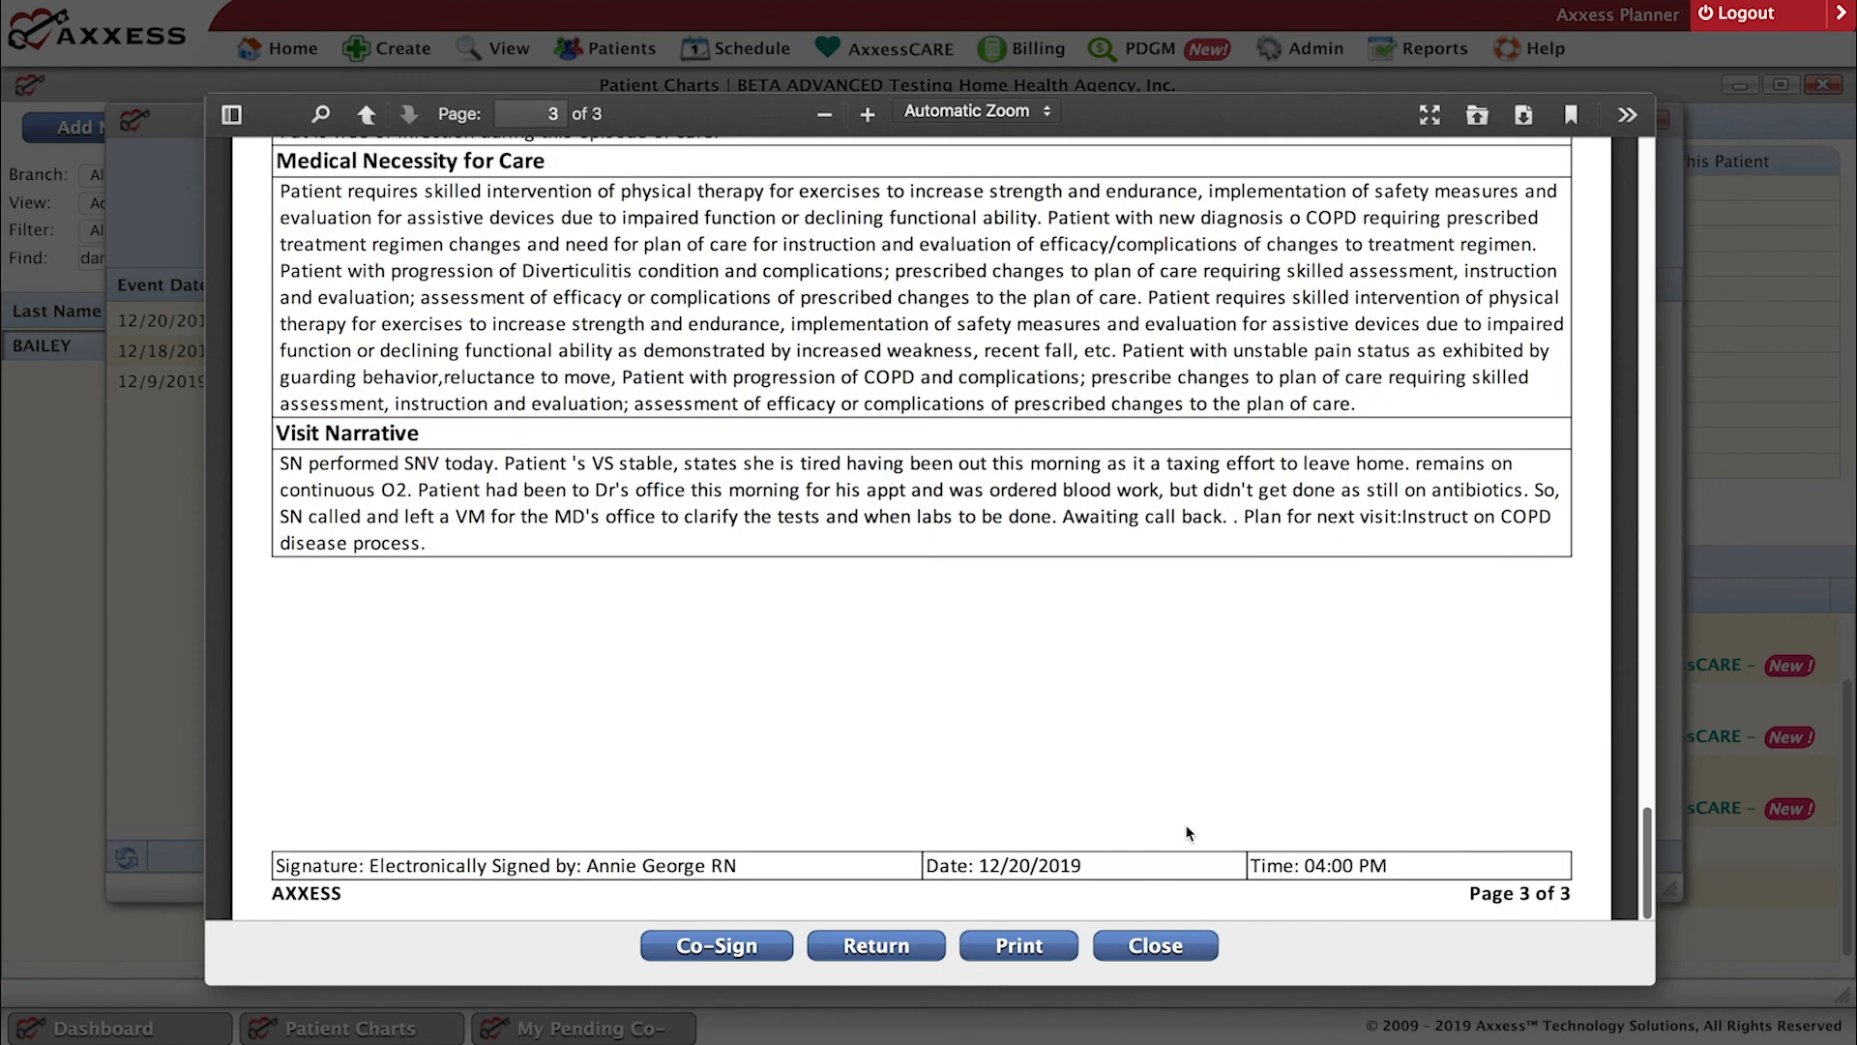
Start co-signing the 12/20/2019 skilled nurse visit and enter the electronic co-signature.
left_click(745, 952)
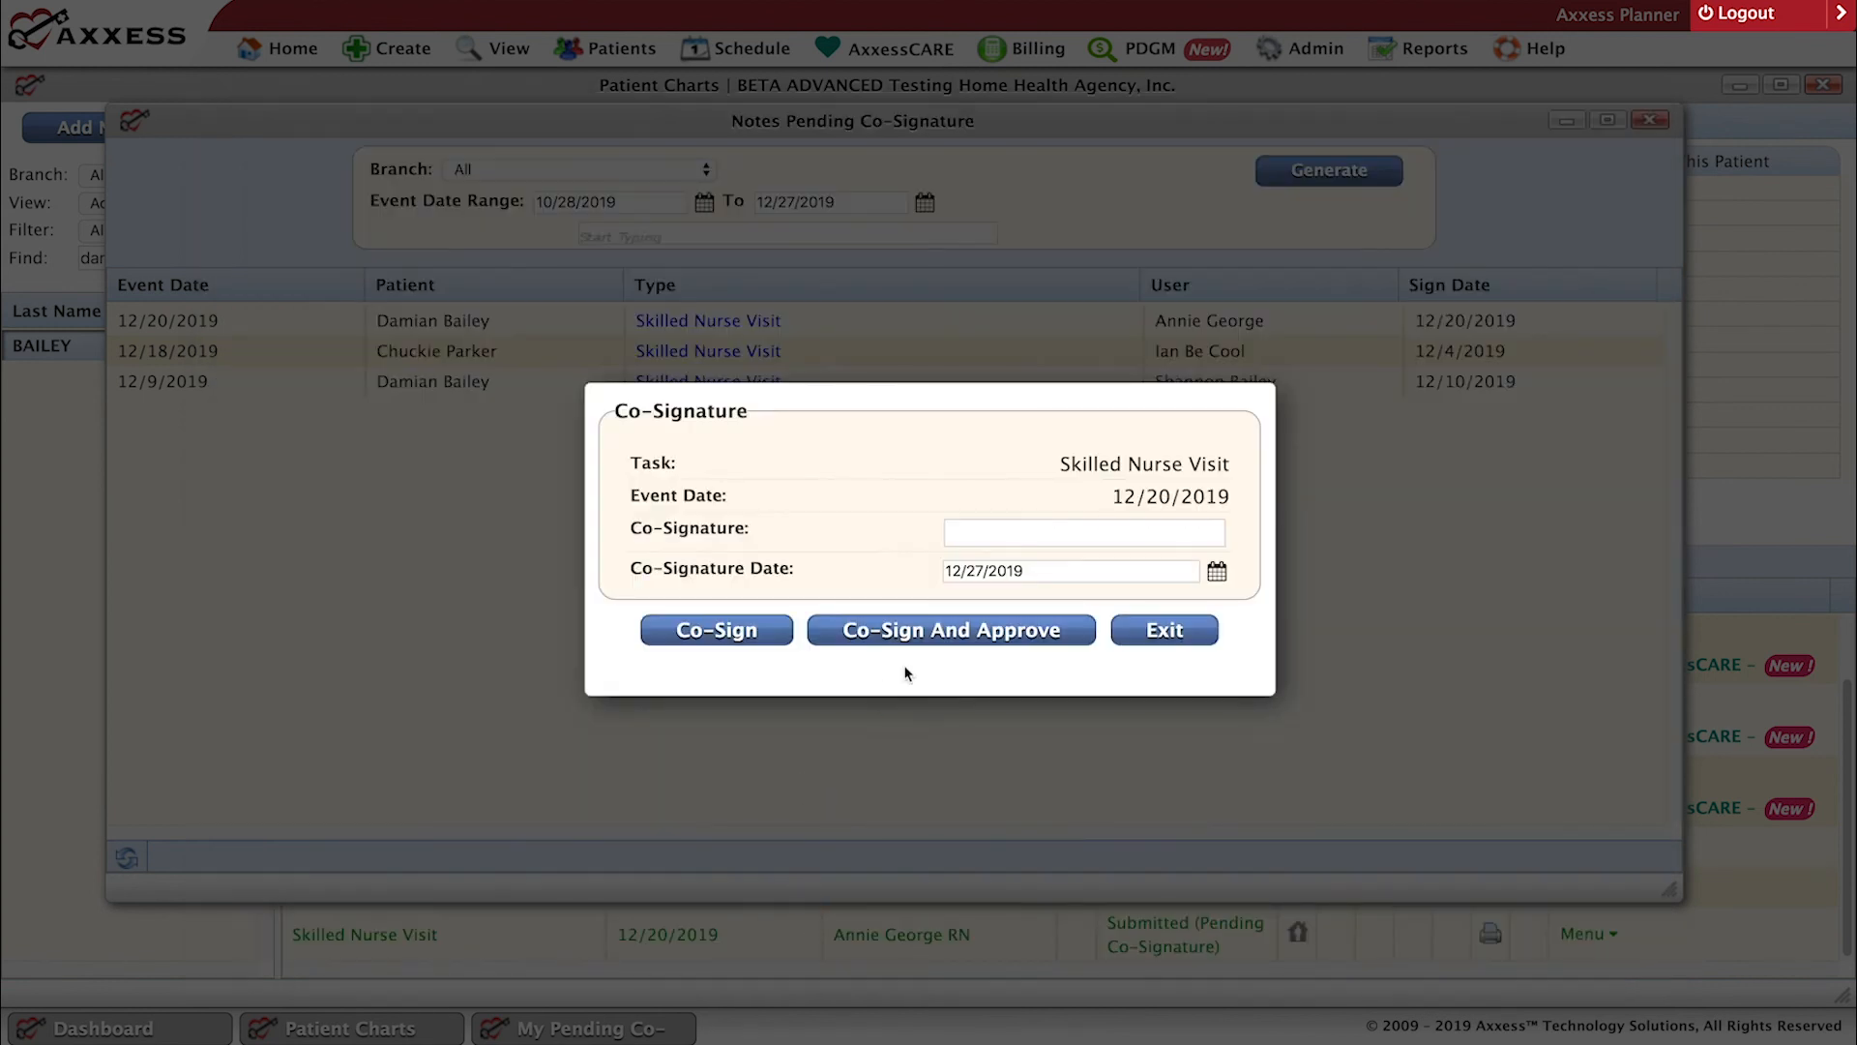
left_click(1040, 536)
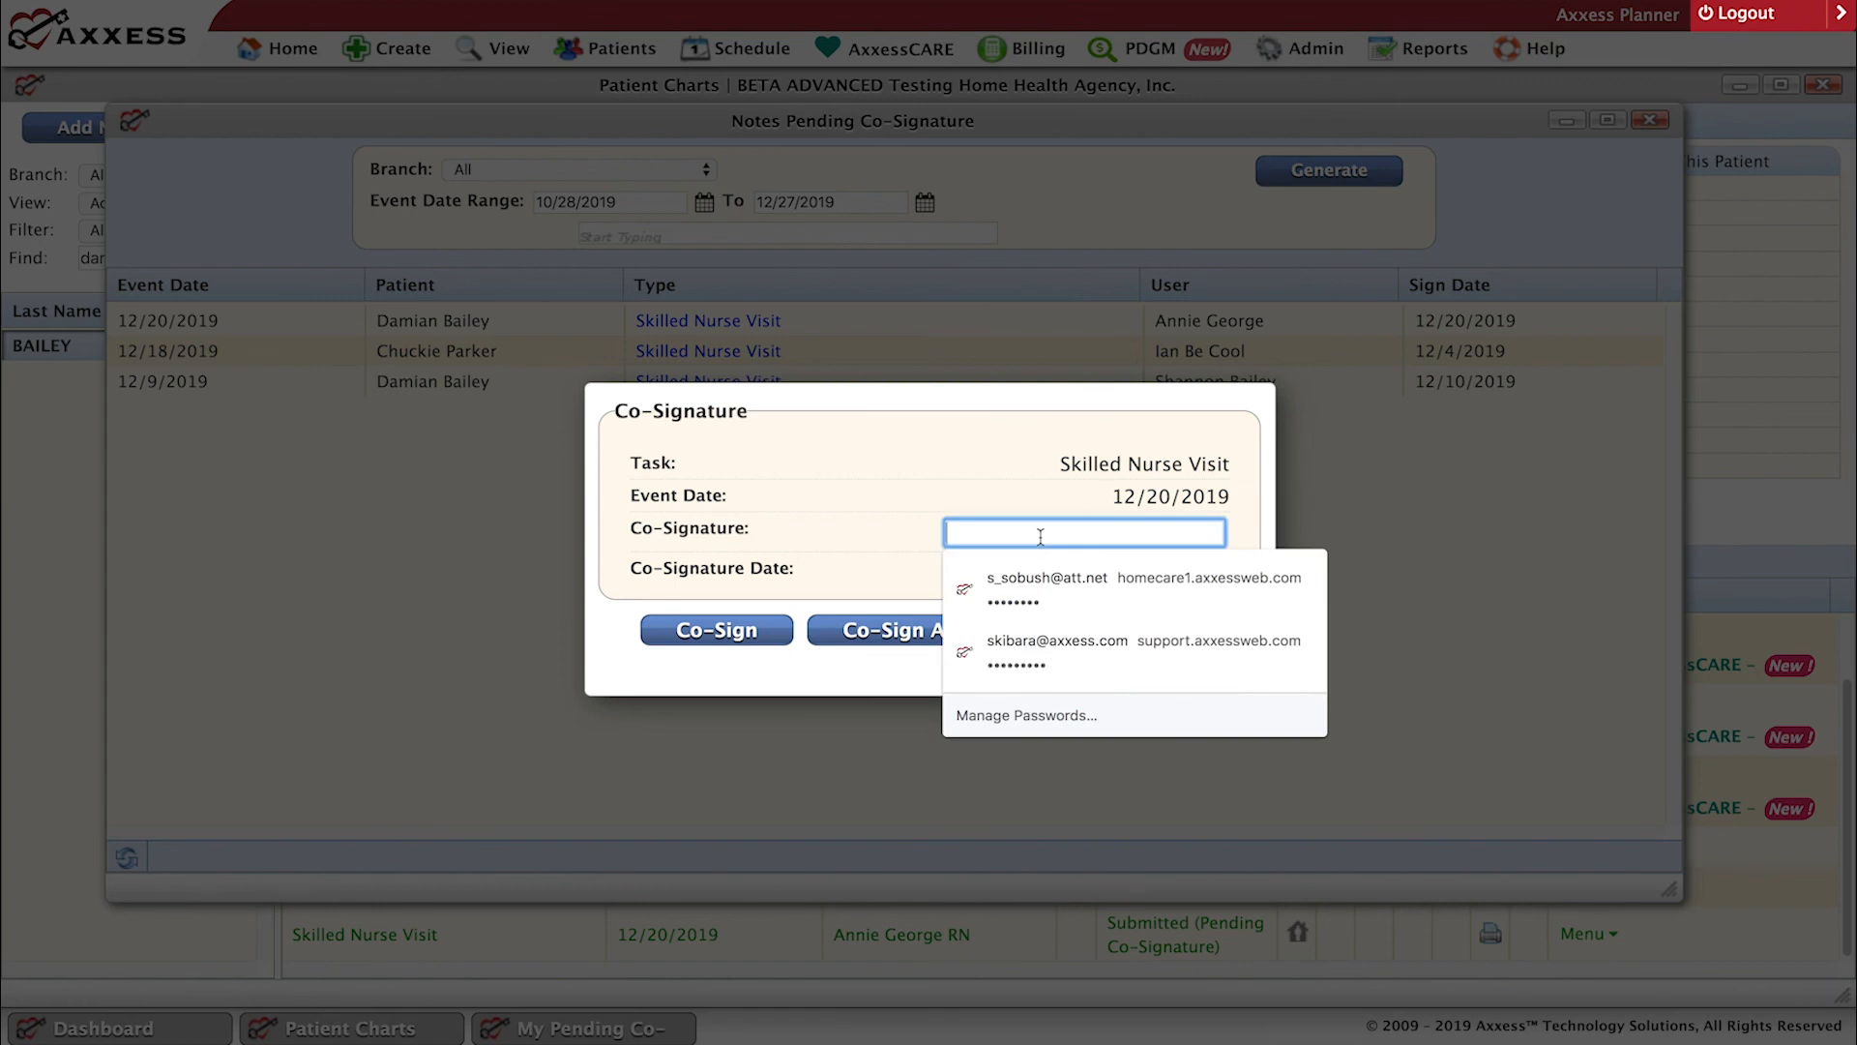
type("••")
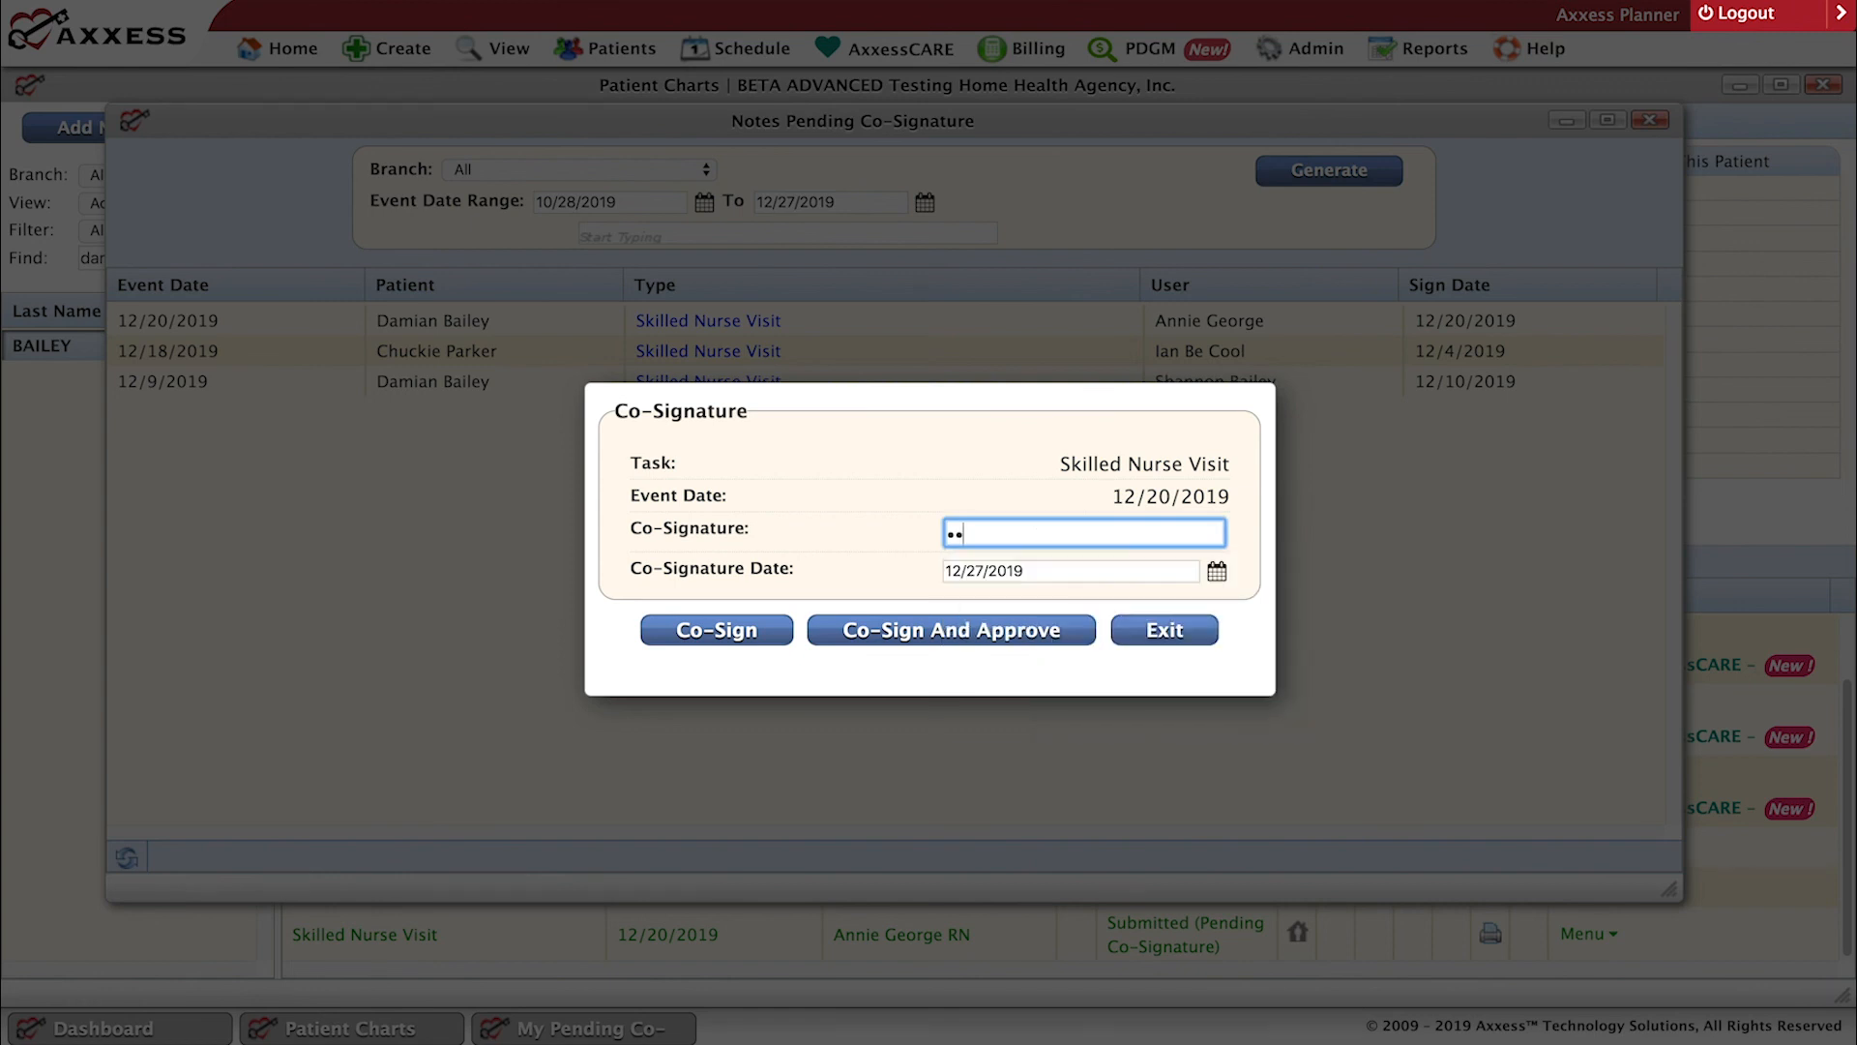
type("•••••••••••")
Set the co-signature date to 12/20/2019, co-sign the visit note, and dismiss the offer to update the saved password.
left_click(1029, 572)
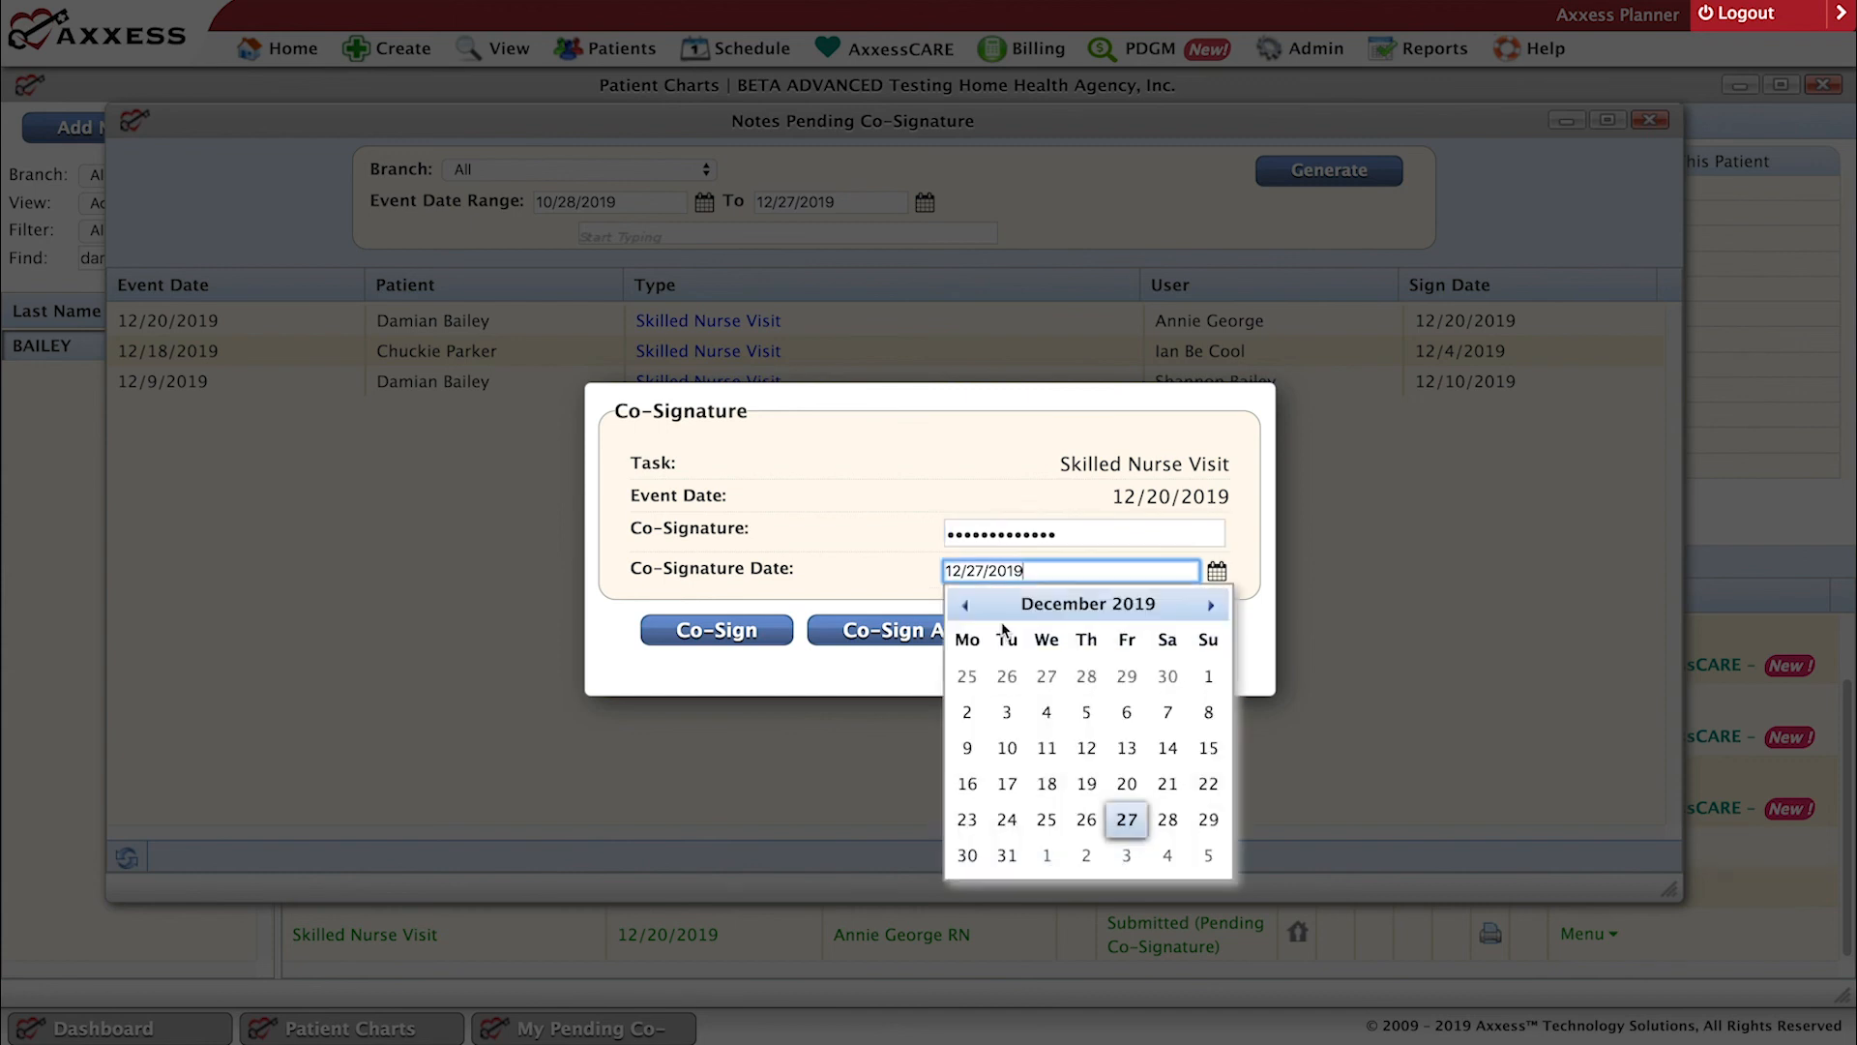
left_click(1127, 784)
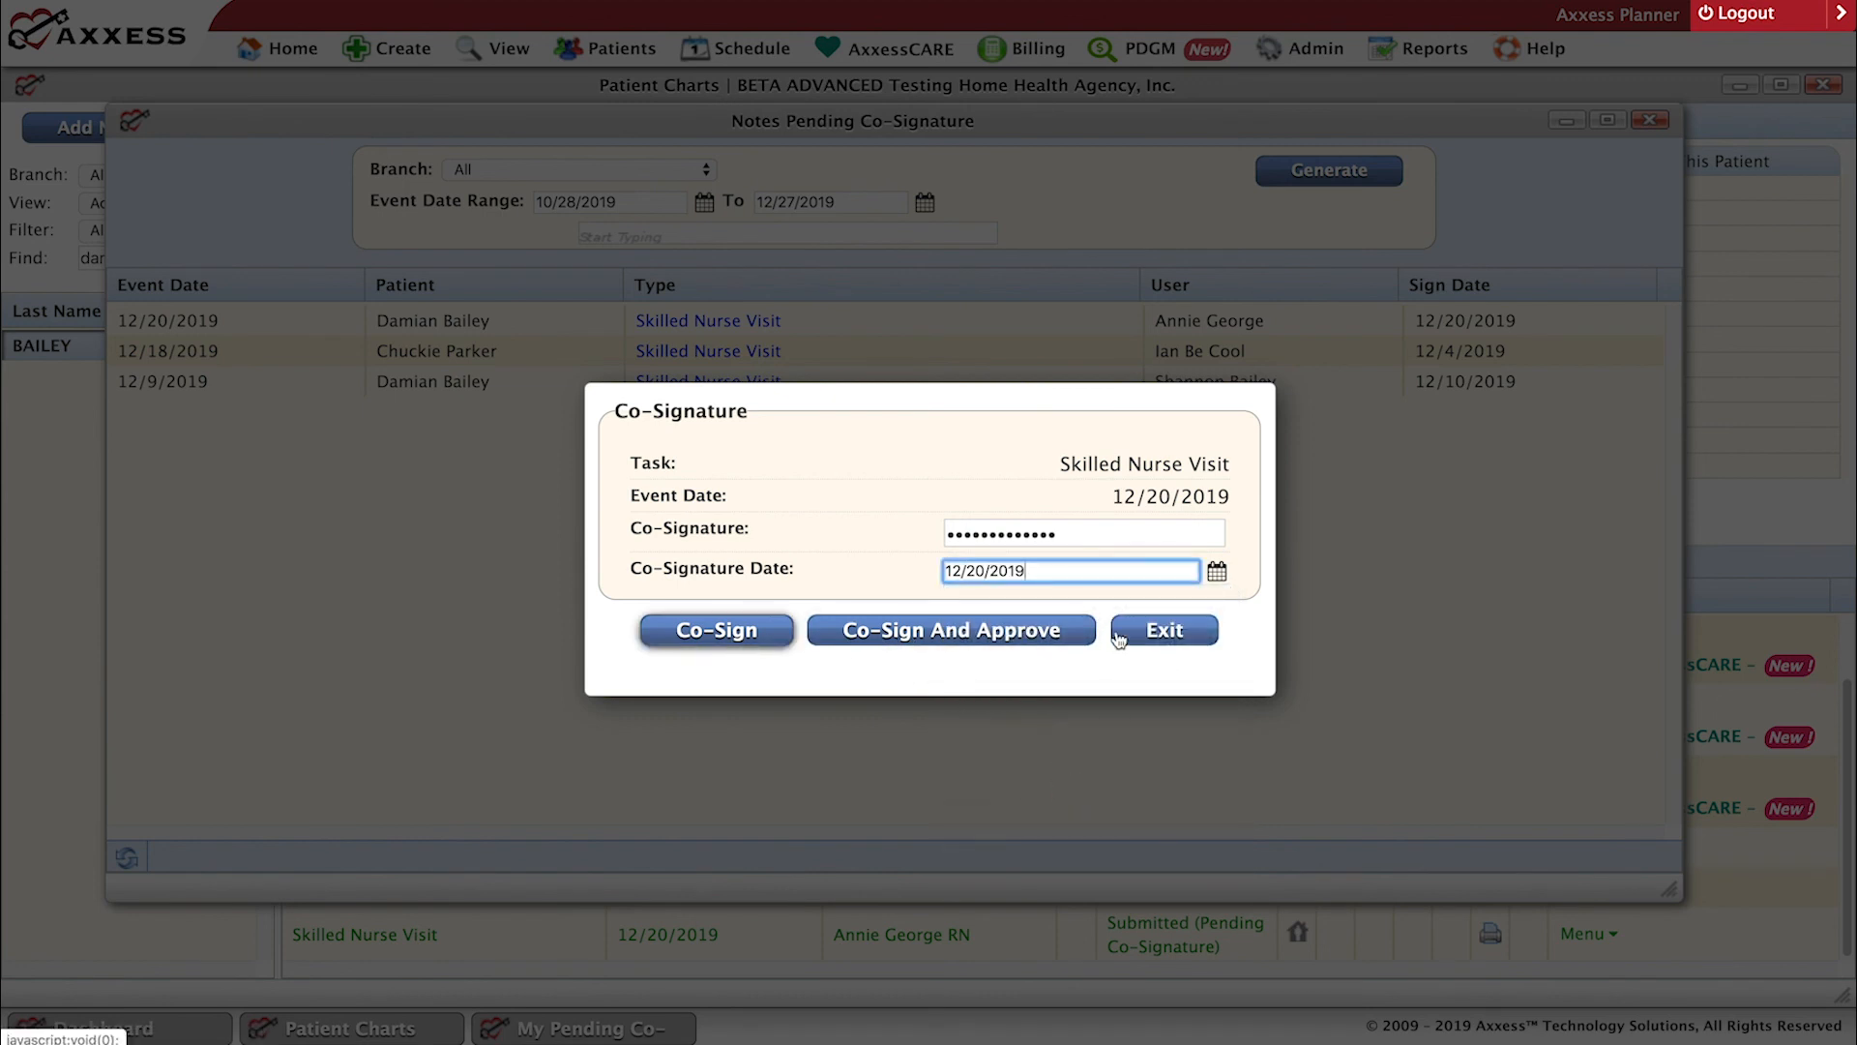
left_click(723, 633)
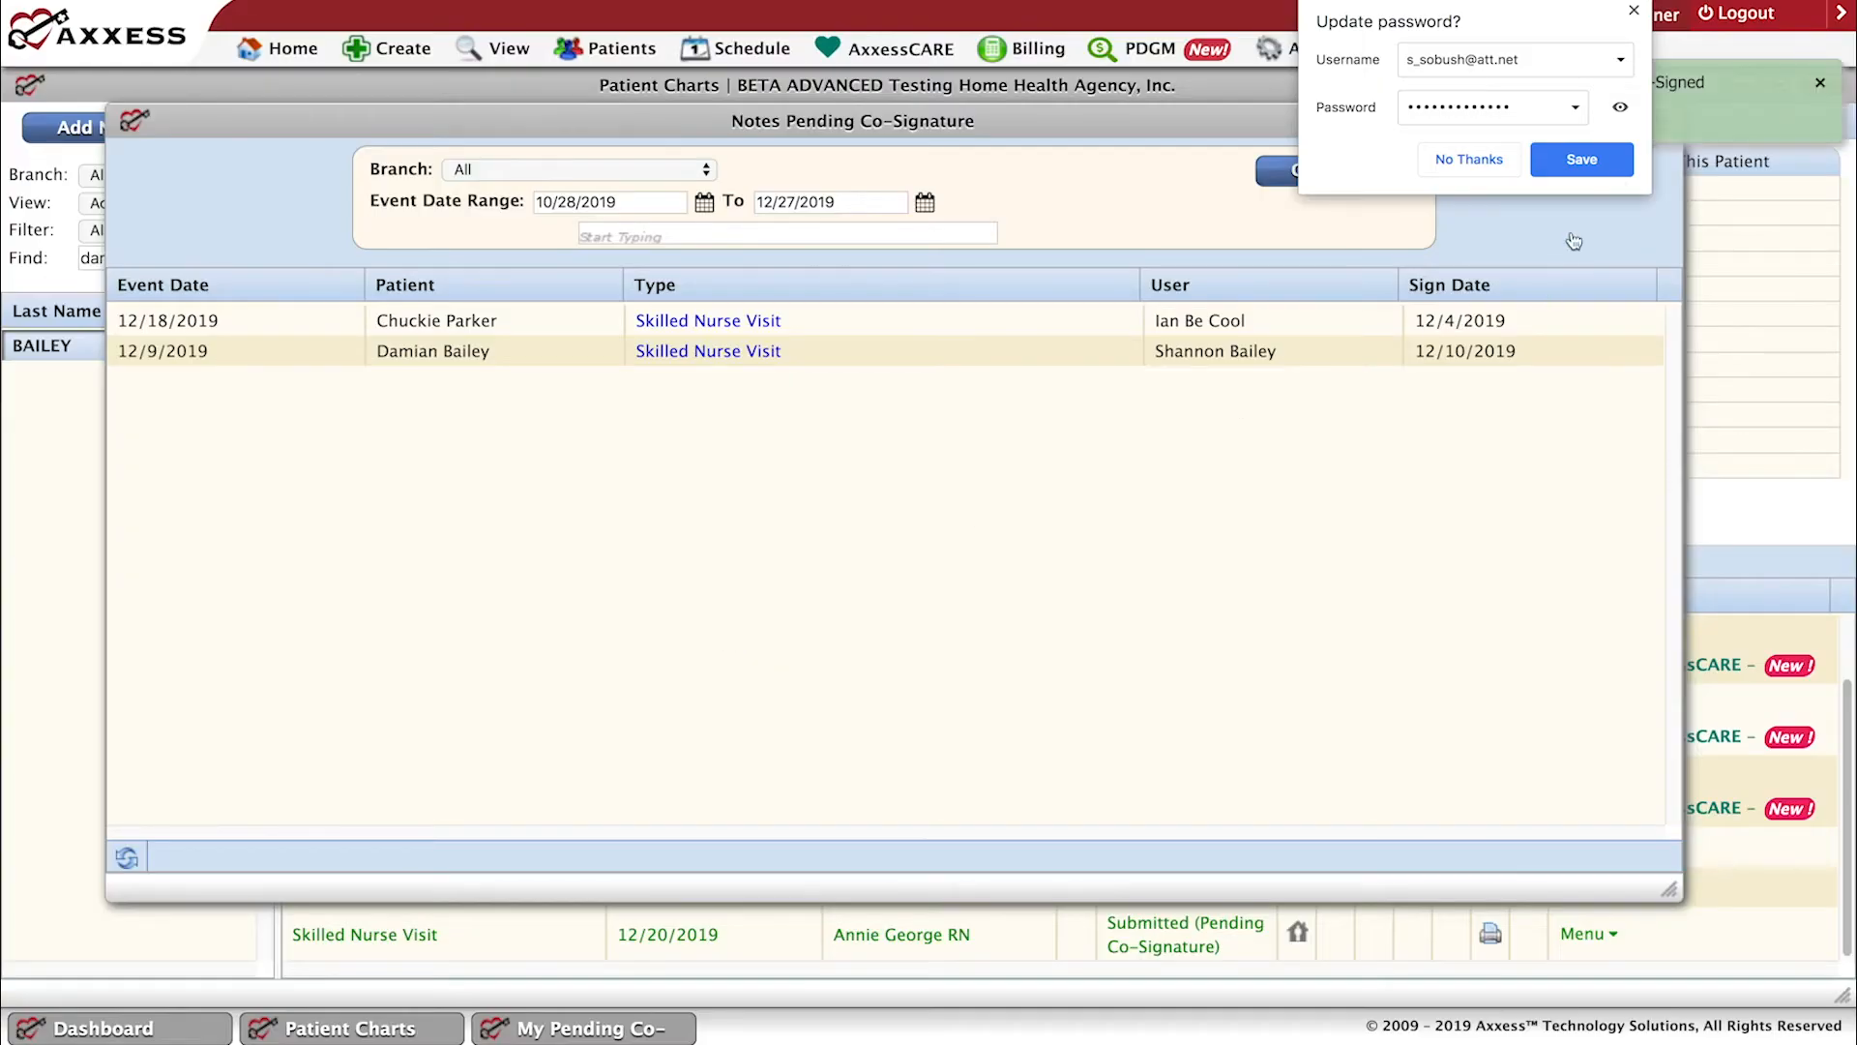
left_click(1635, 12)
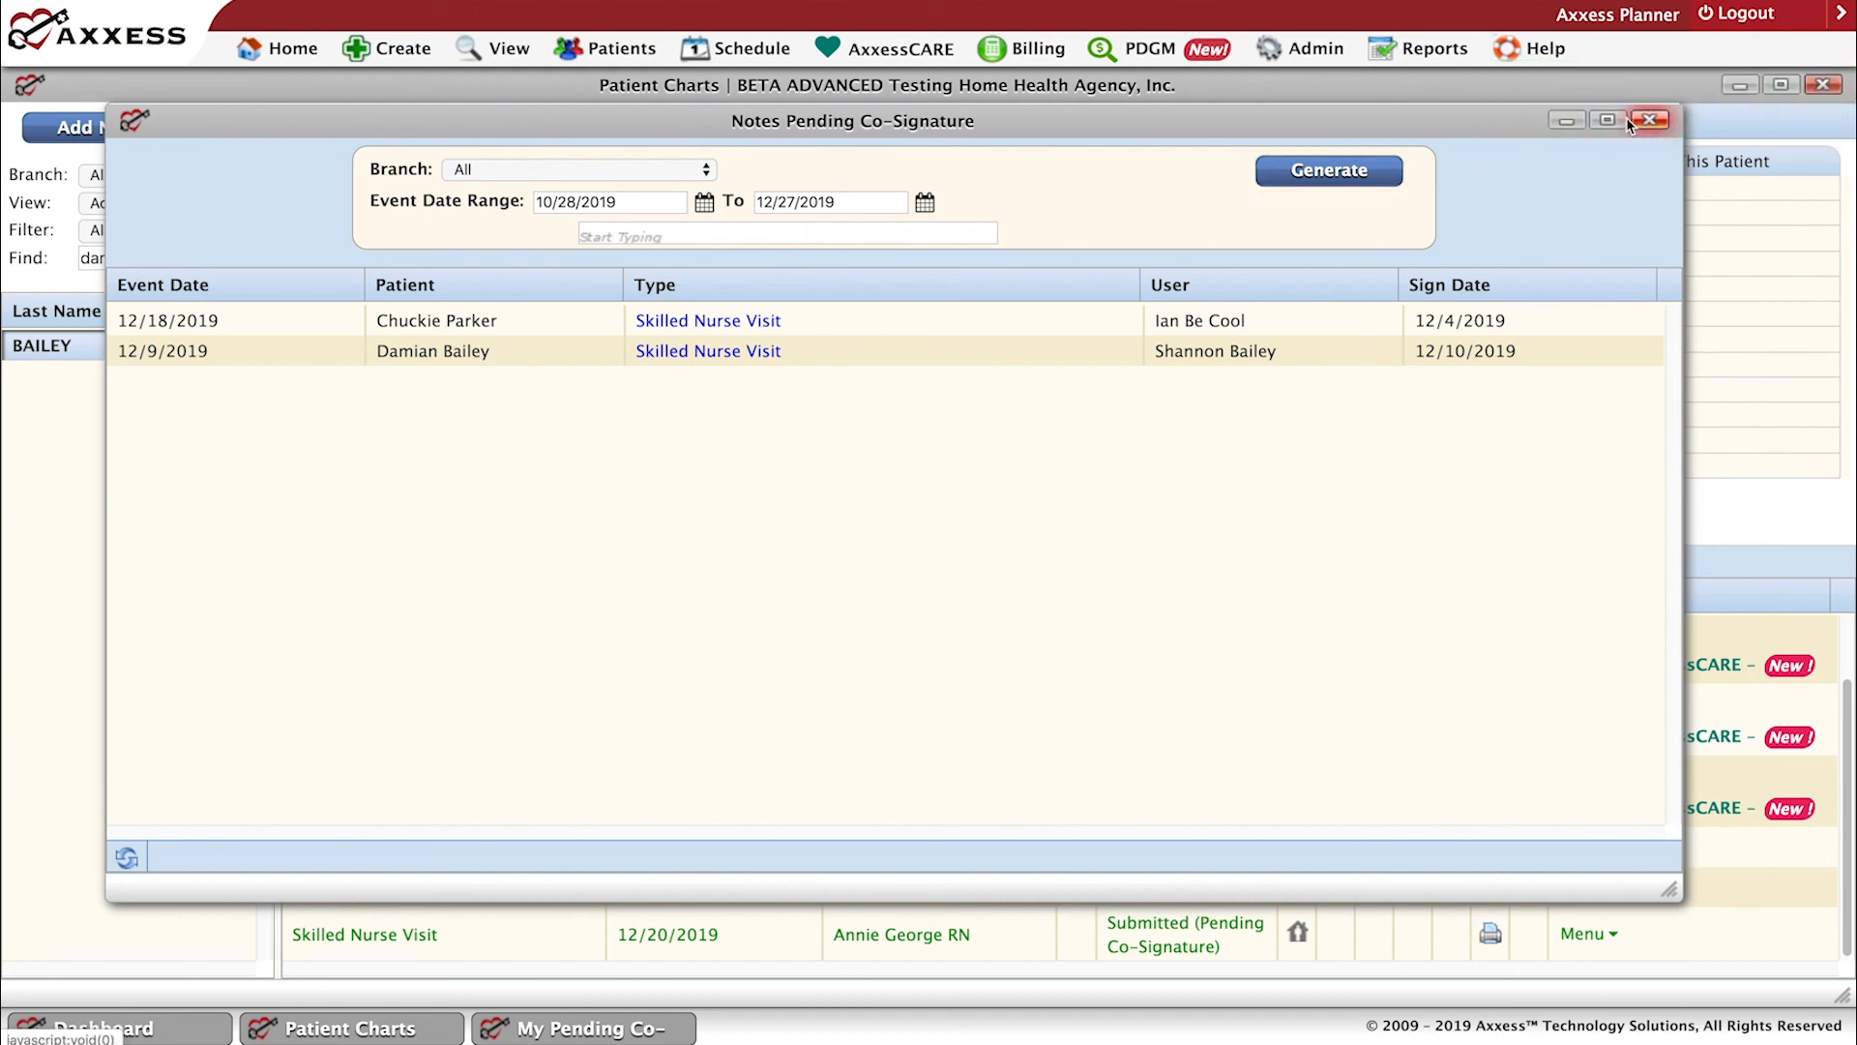
Close the pending co-signature list, refresh the patient's chart, and check the status of the 12/20/2019 skilled nurse visit.
left_click(1656, 120)
left_click(293, 48)
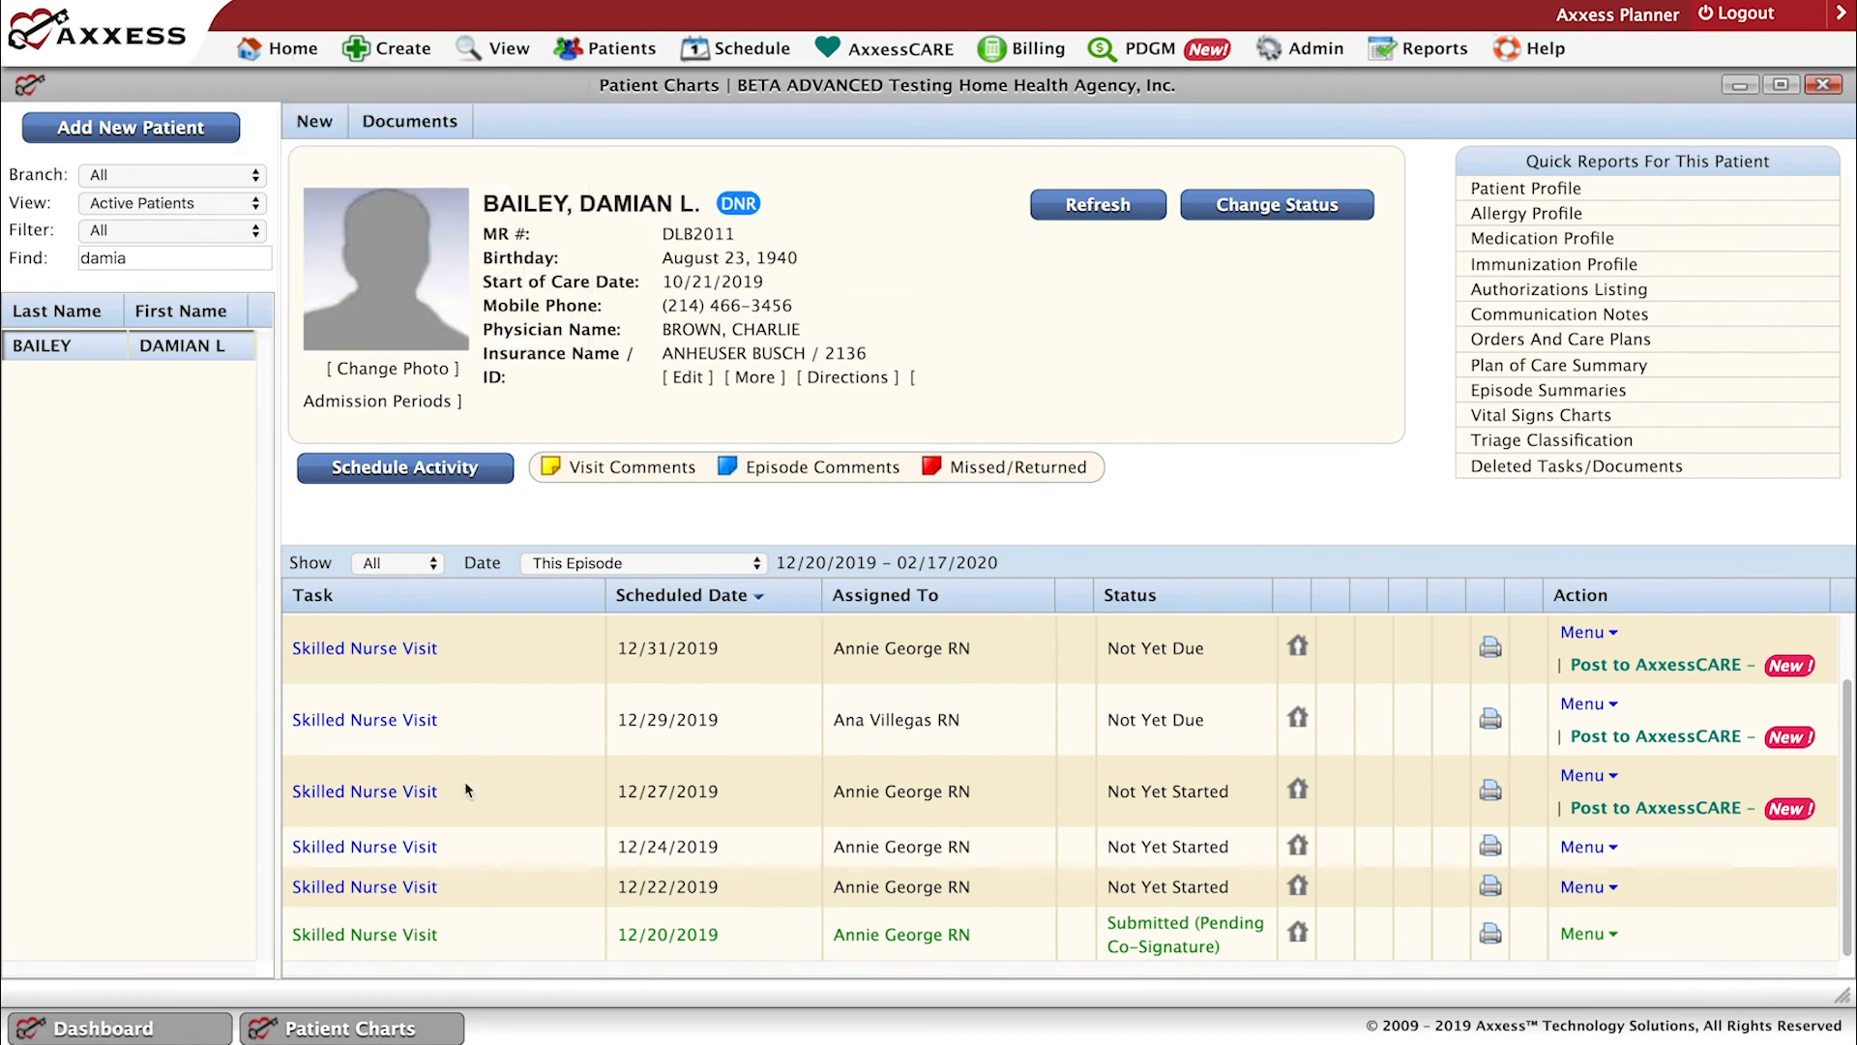
left_click(1076, 200)
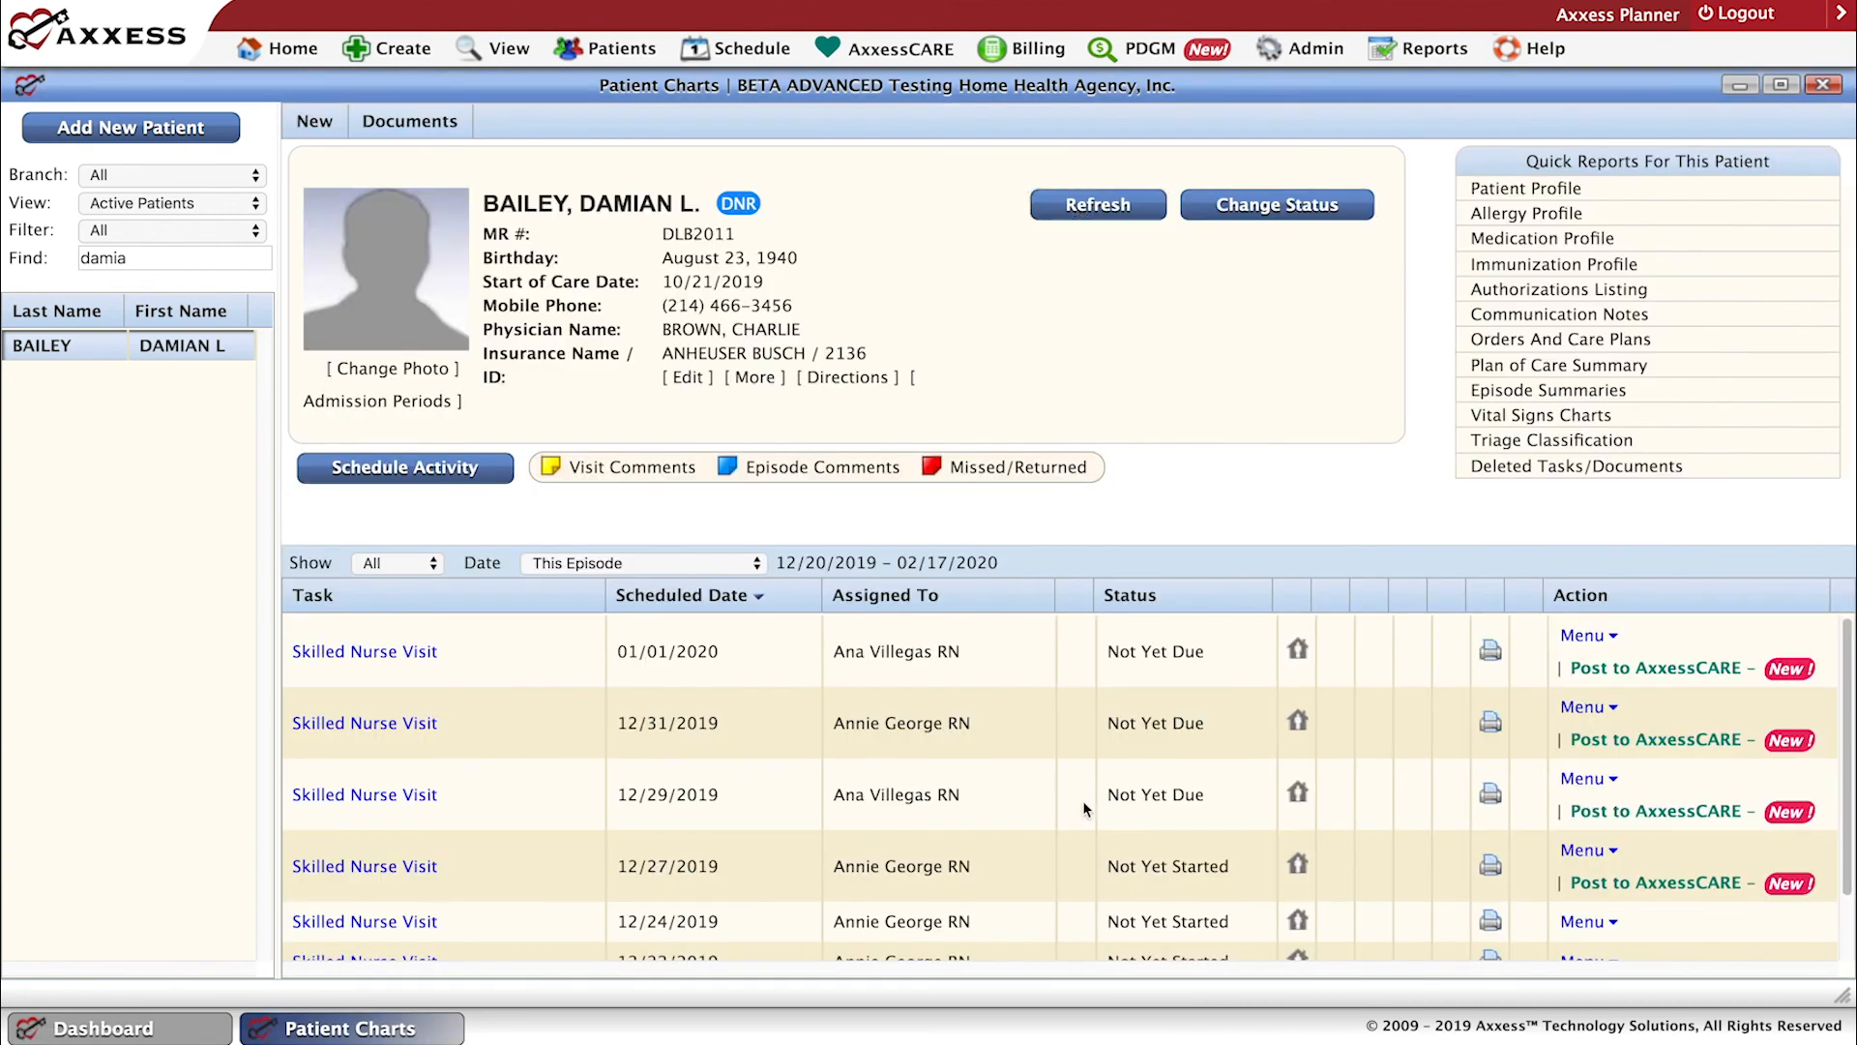
left_click(1587, 778)
left_click_drag(1850, 880, 1840, 953)
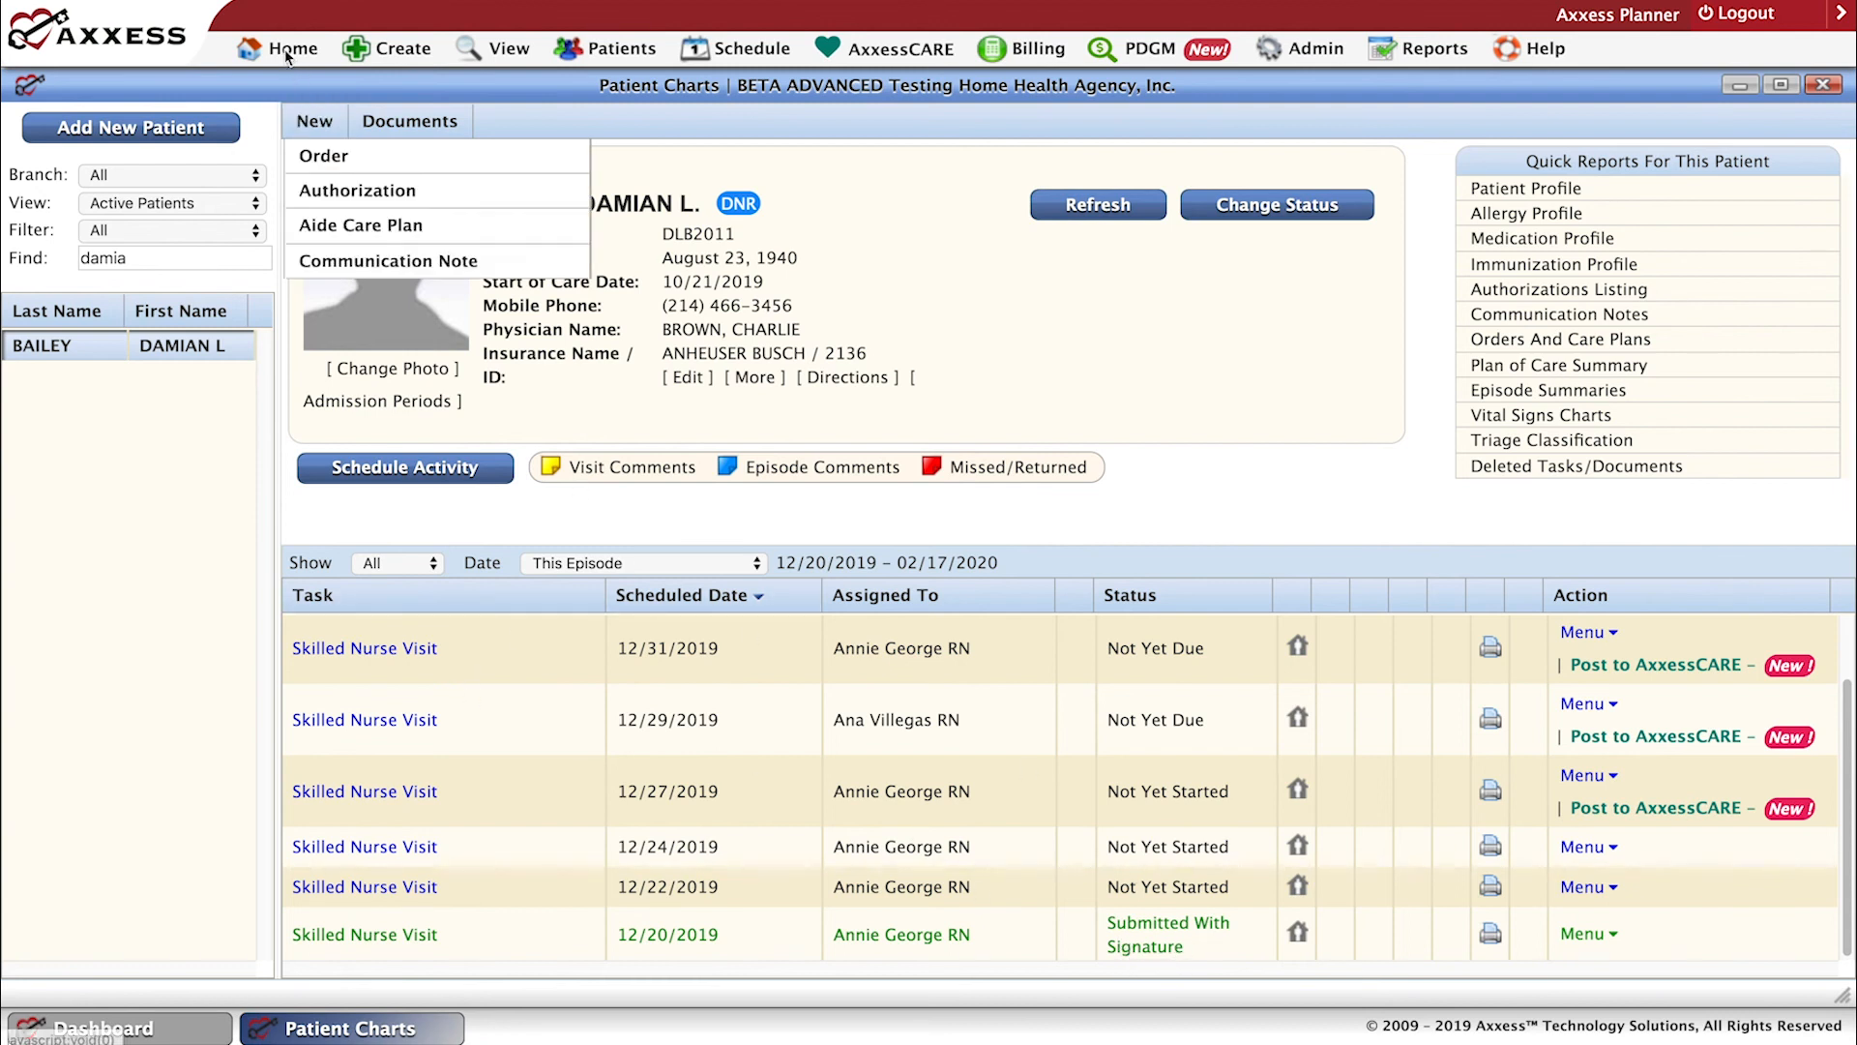
Open the Quality Assurance (QA) Center, maximize it, and set its branch filter to All.
mouse_move(287, 53)
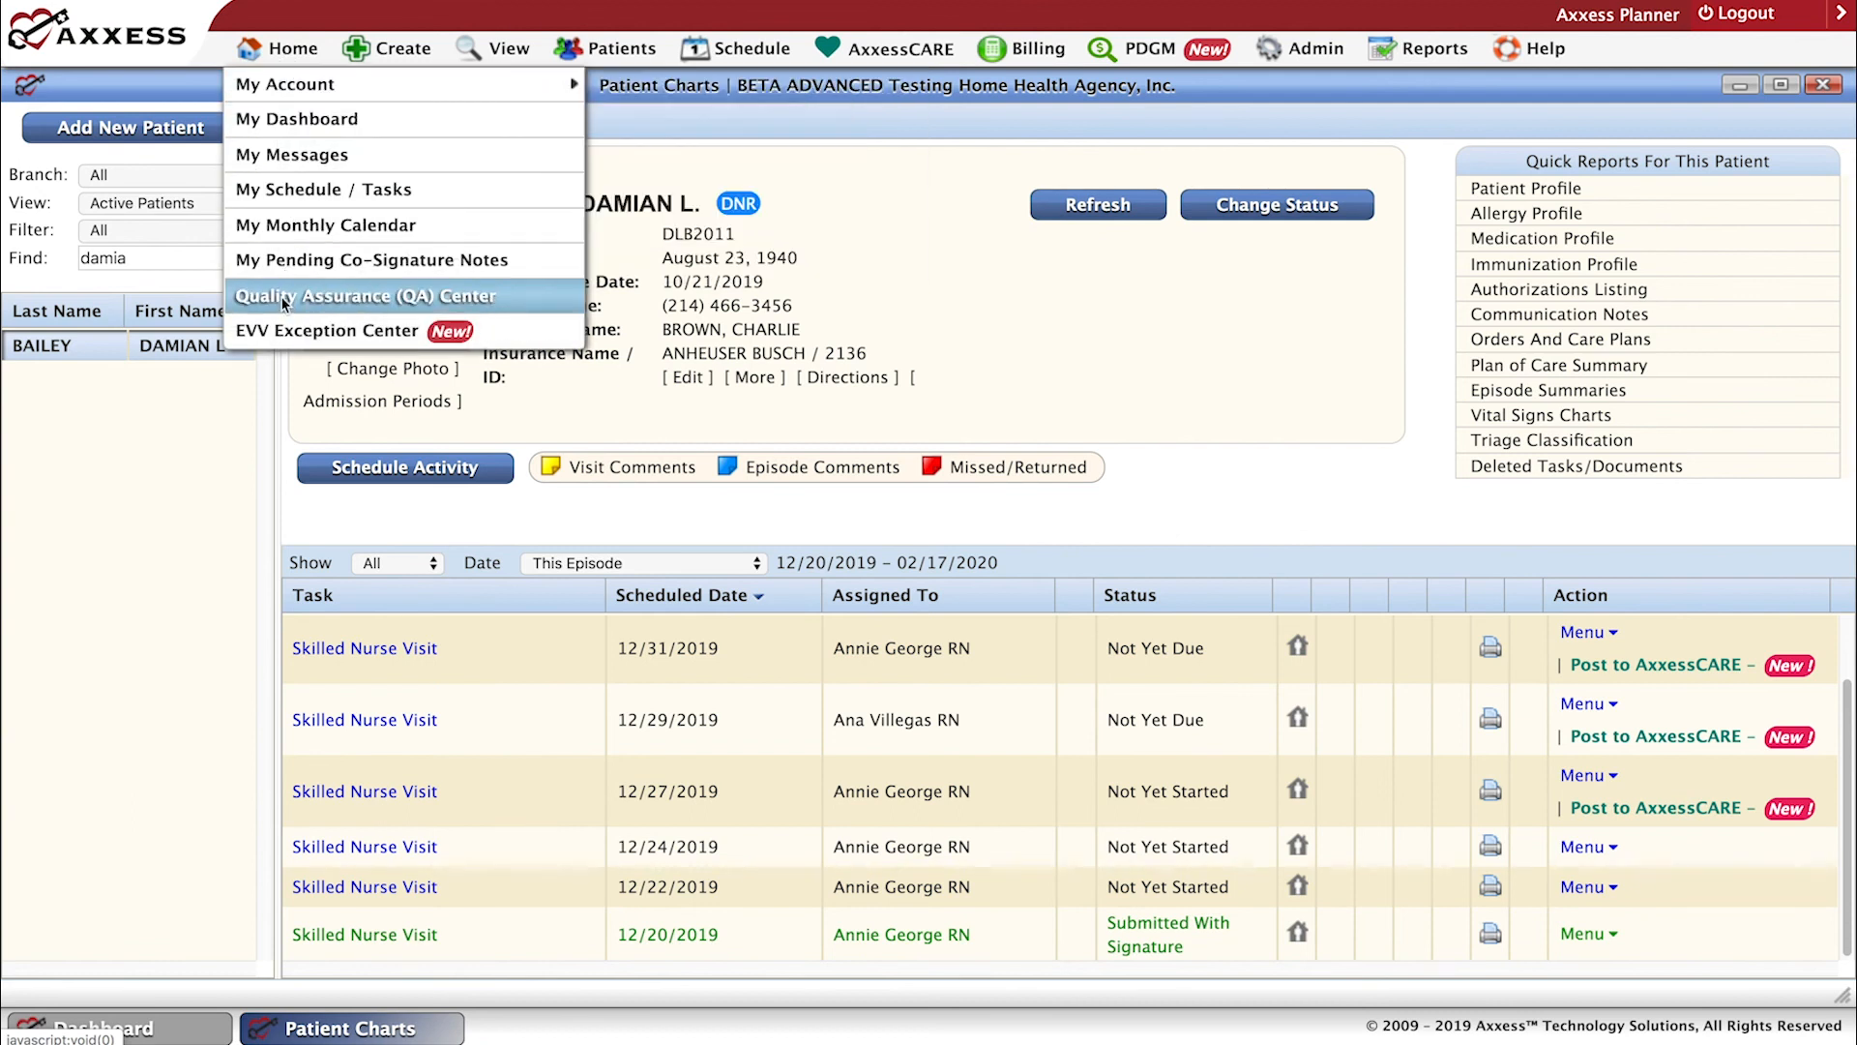
left_click(285, 304)
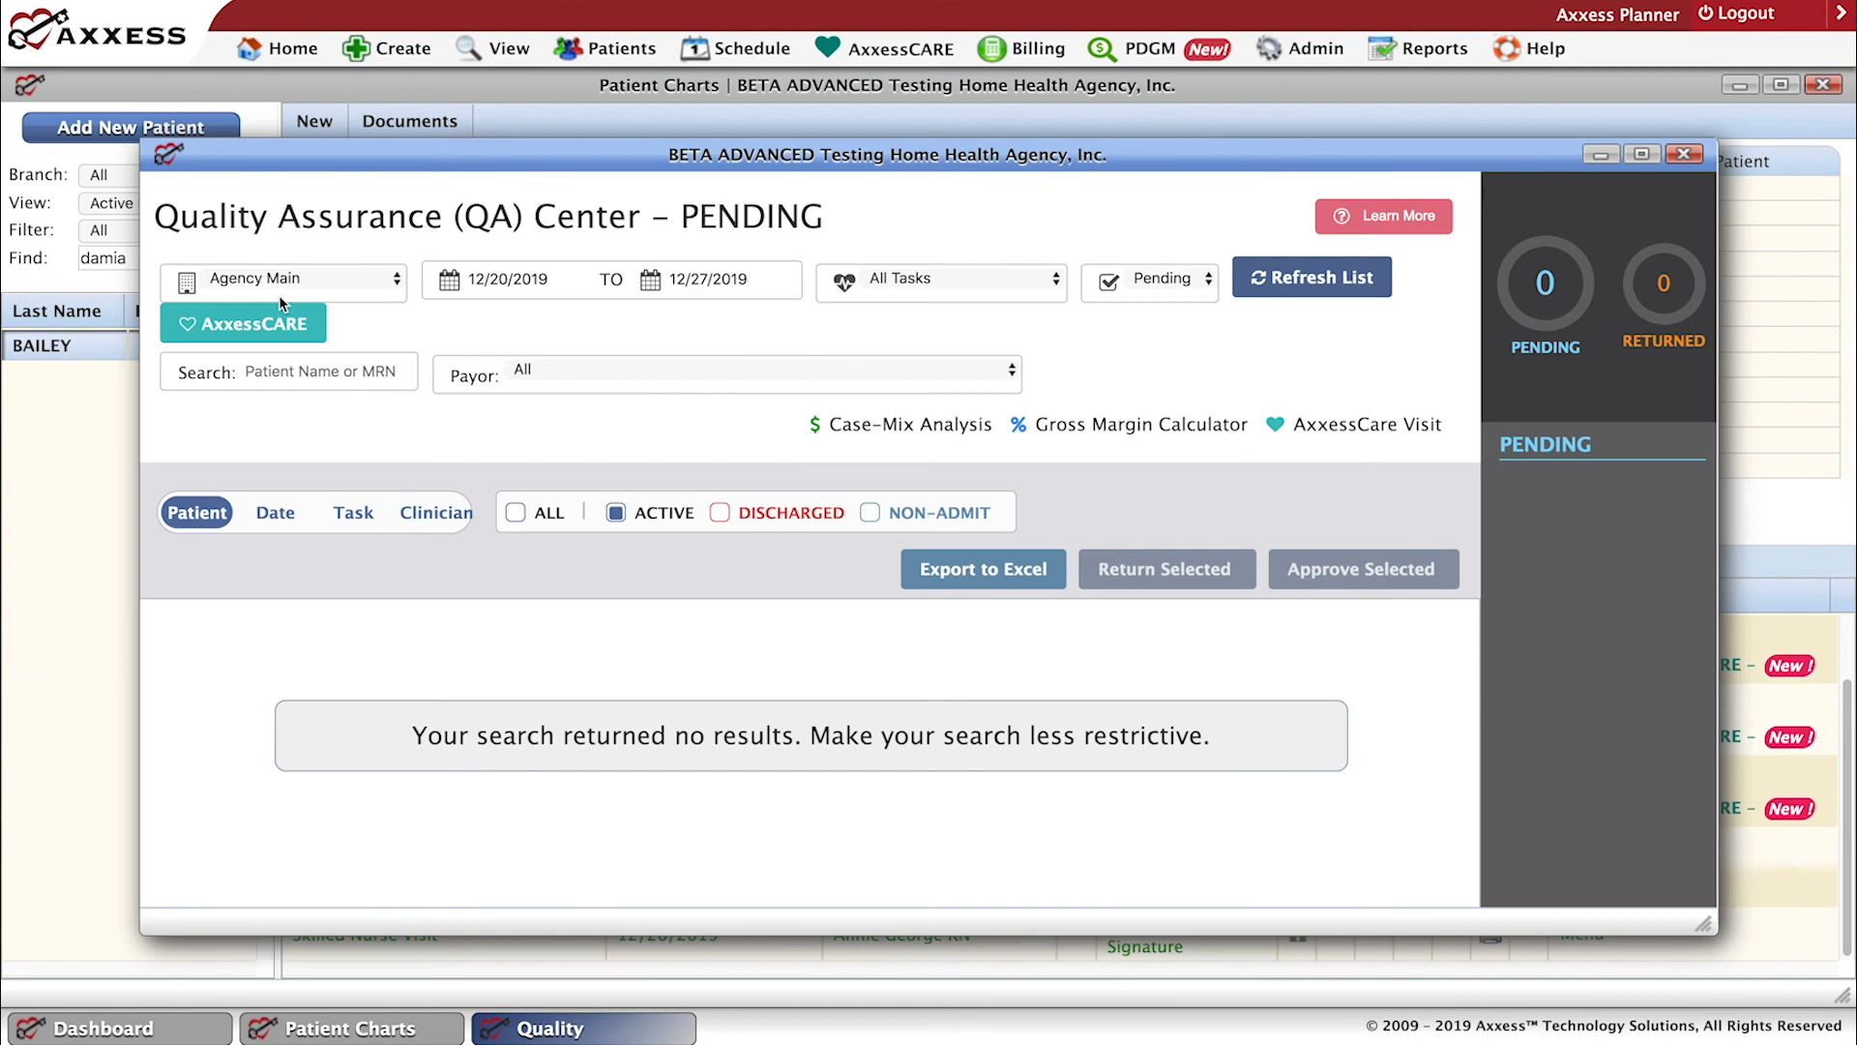
left_click(1641, 156)
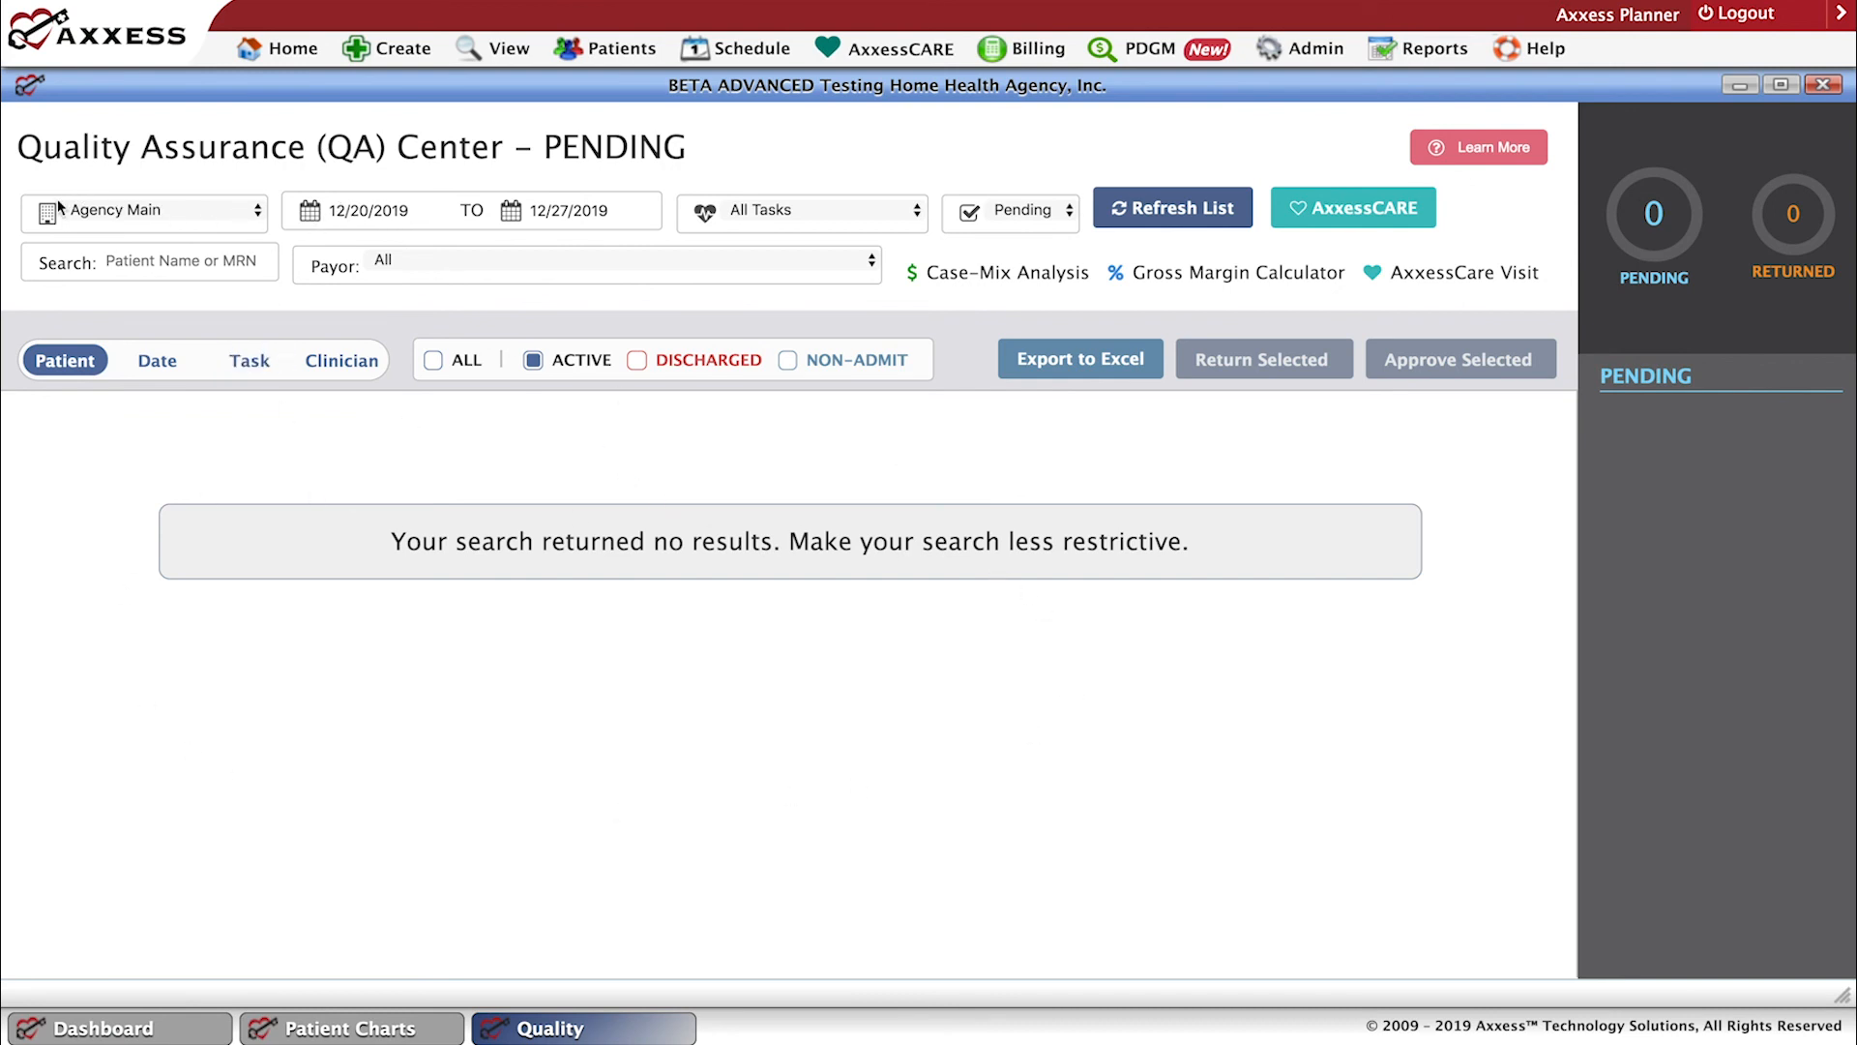
left_click(259, 212)
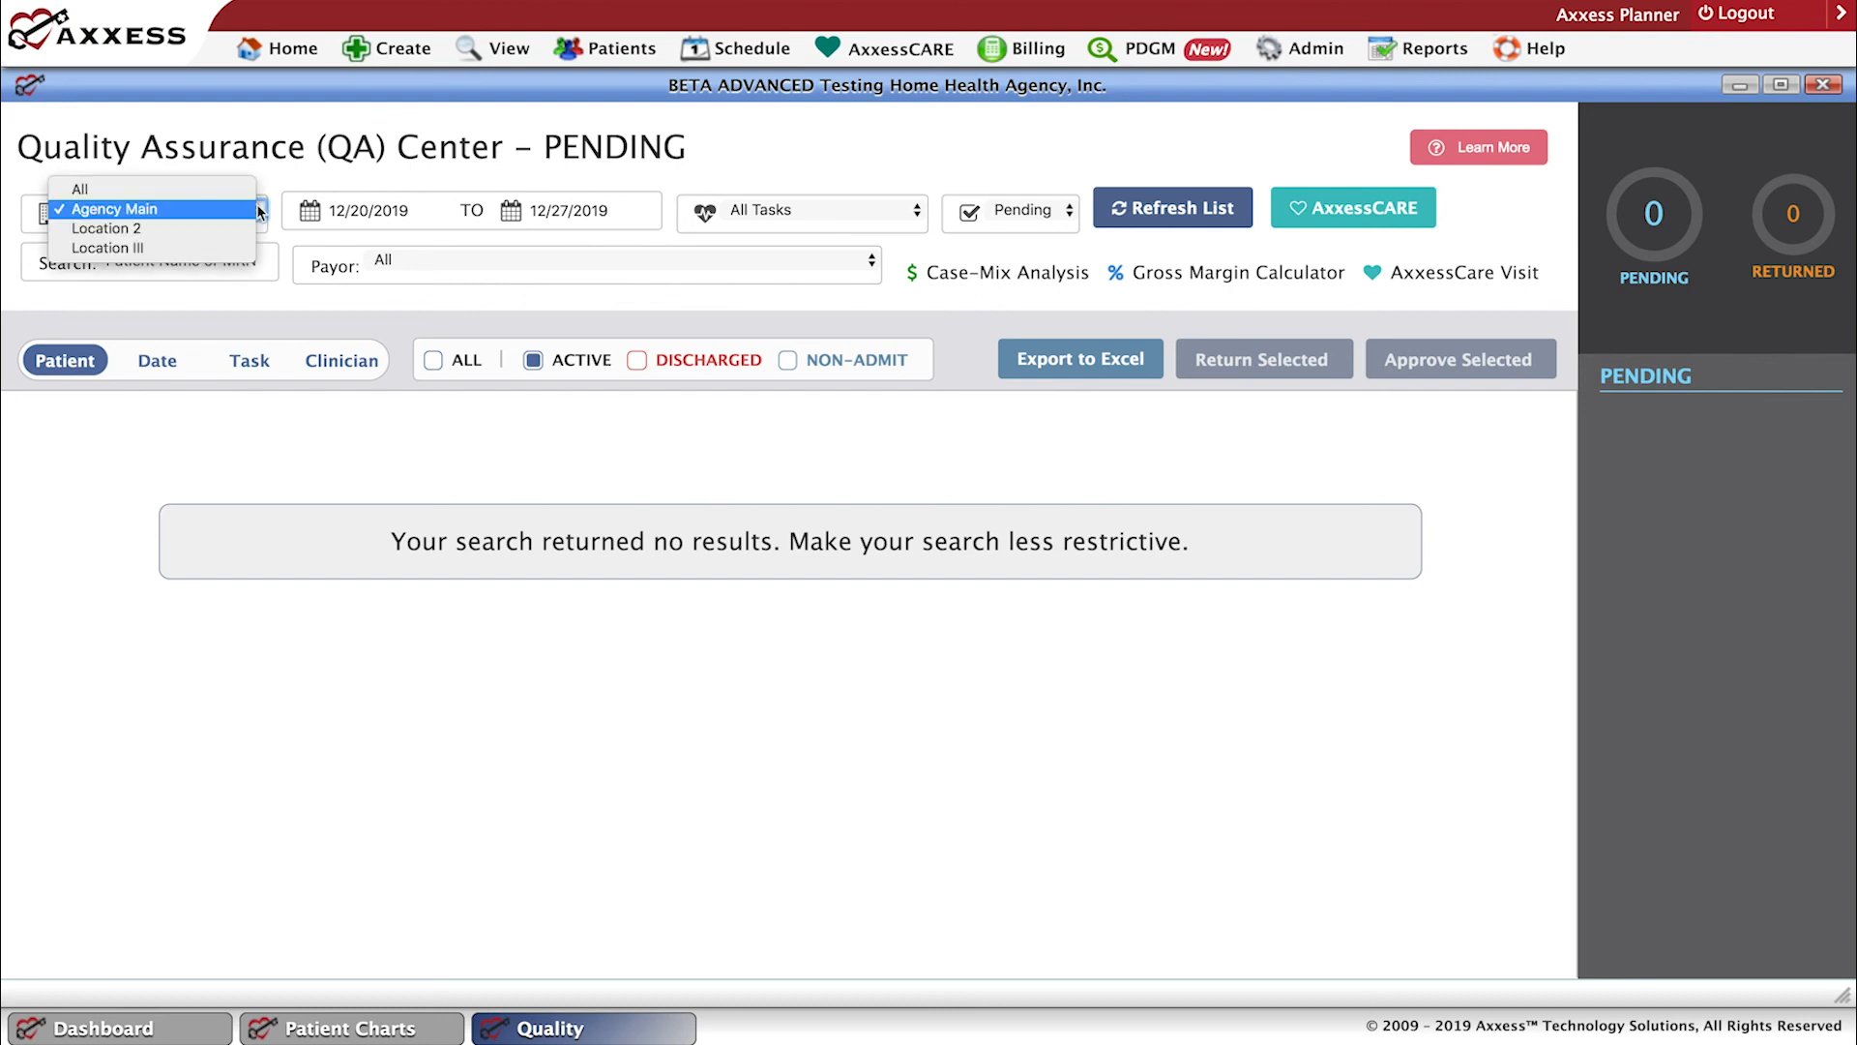
left_click(115, 194)
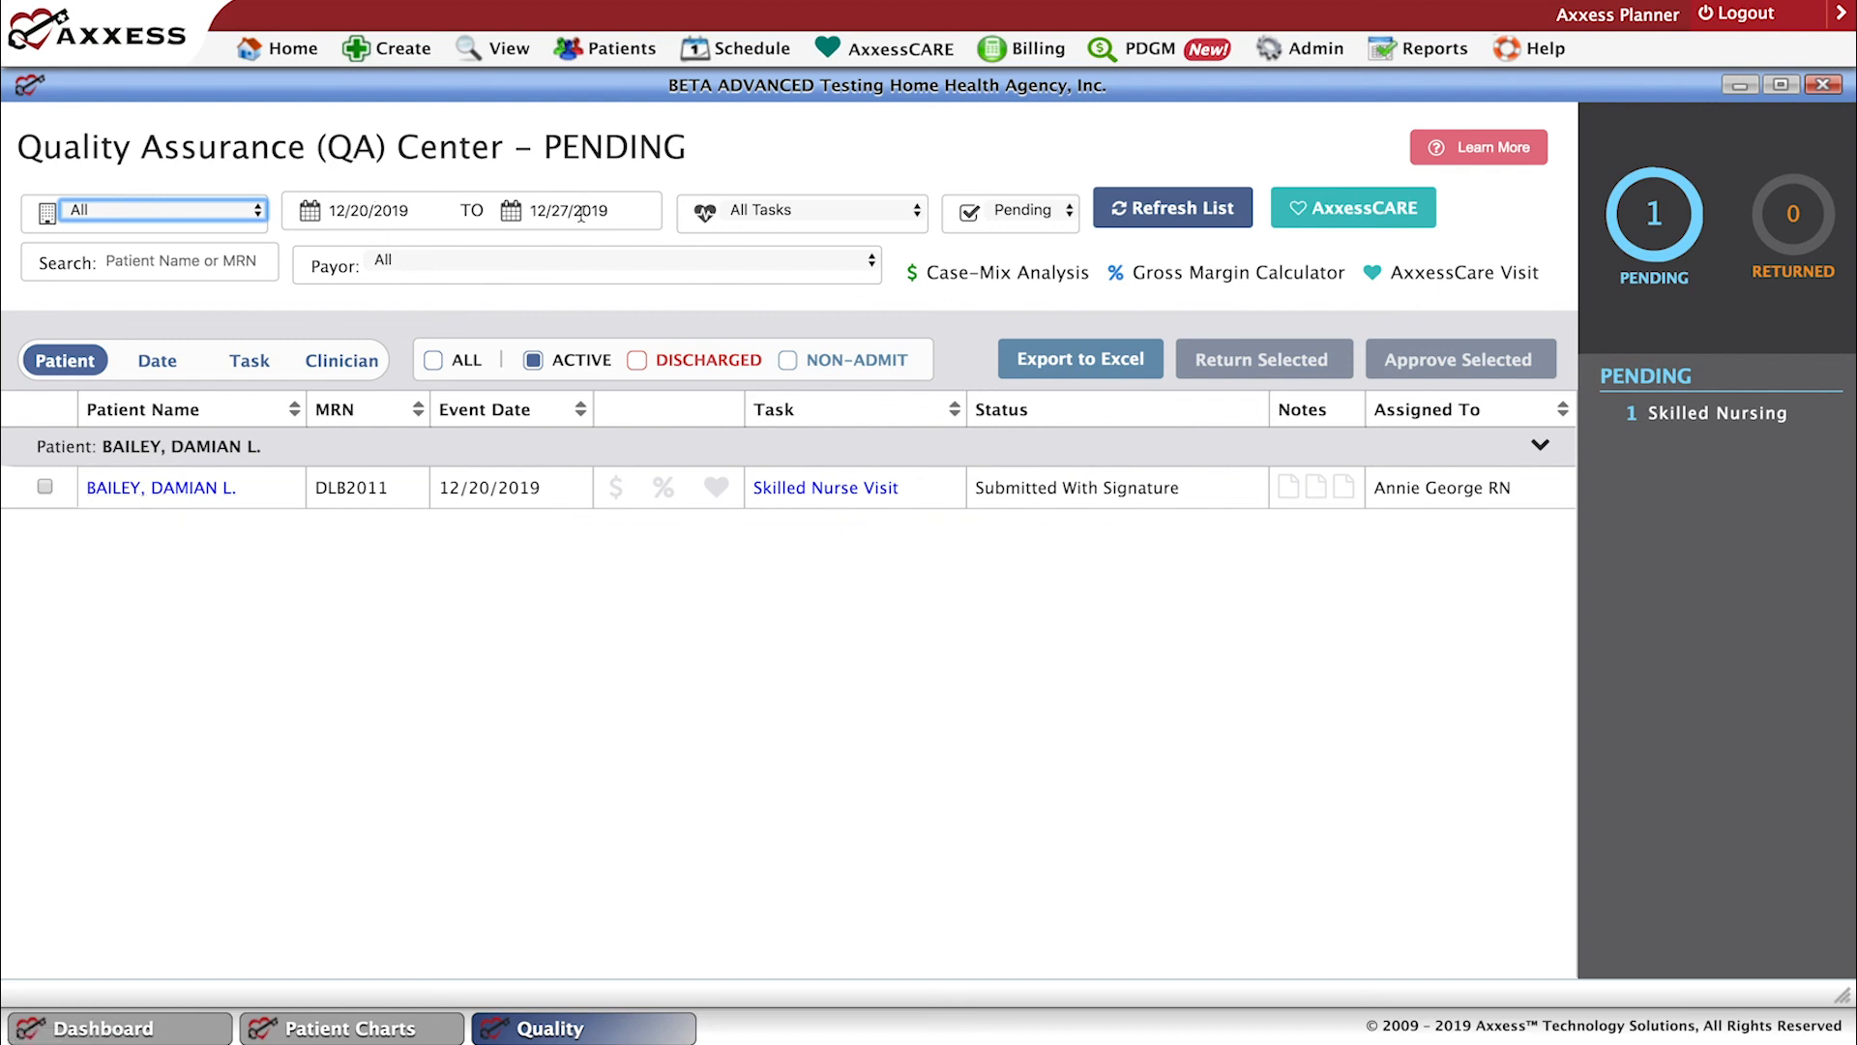
Inspect the start date filter, view the Returned tasks, and refresh the list with the status set back to Pending.
left_click(334, 219)
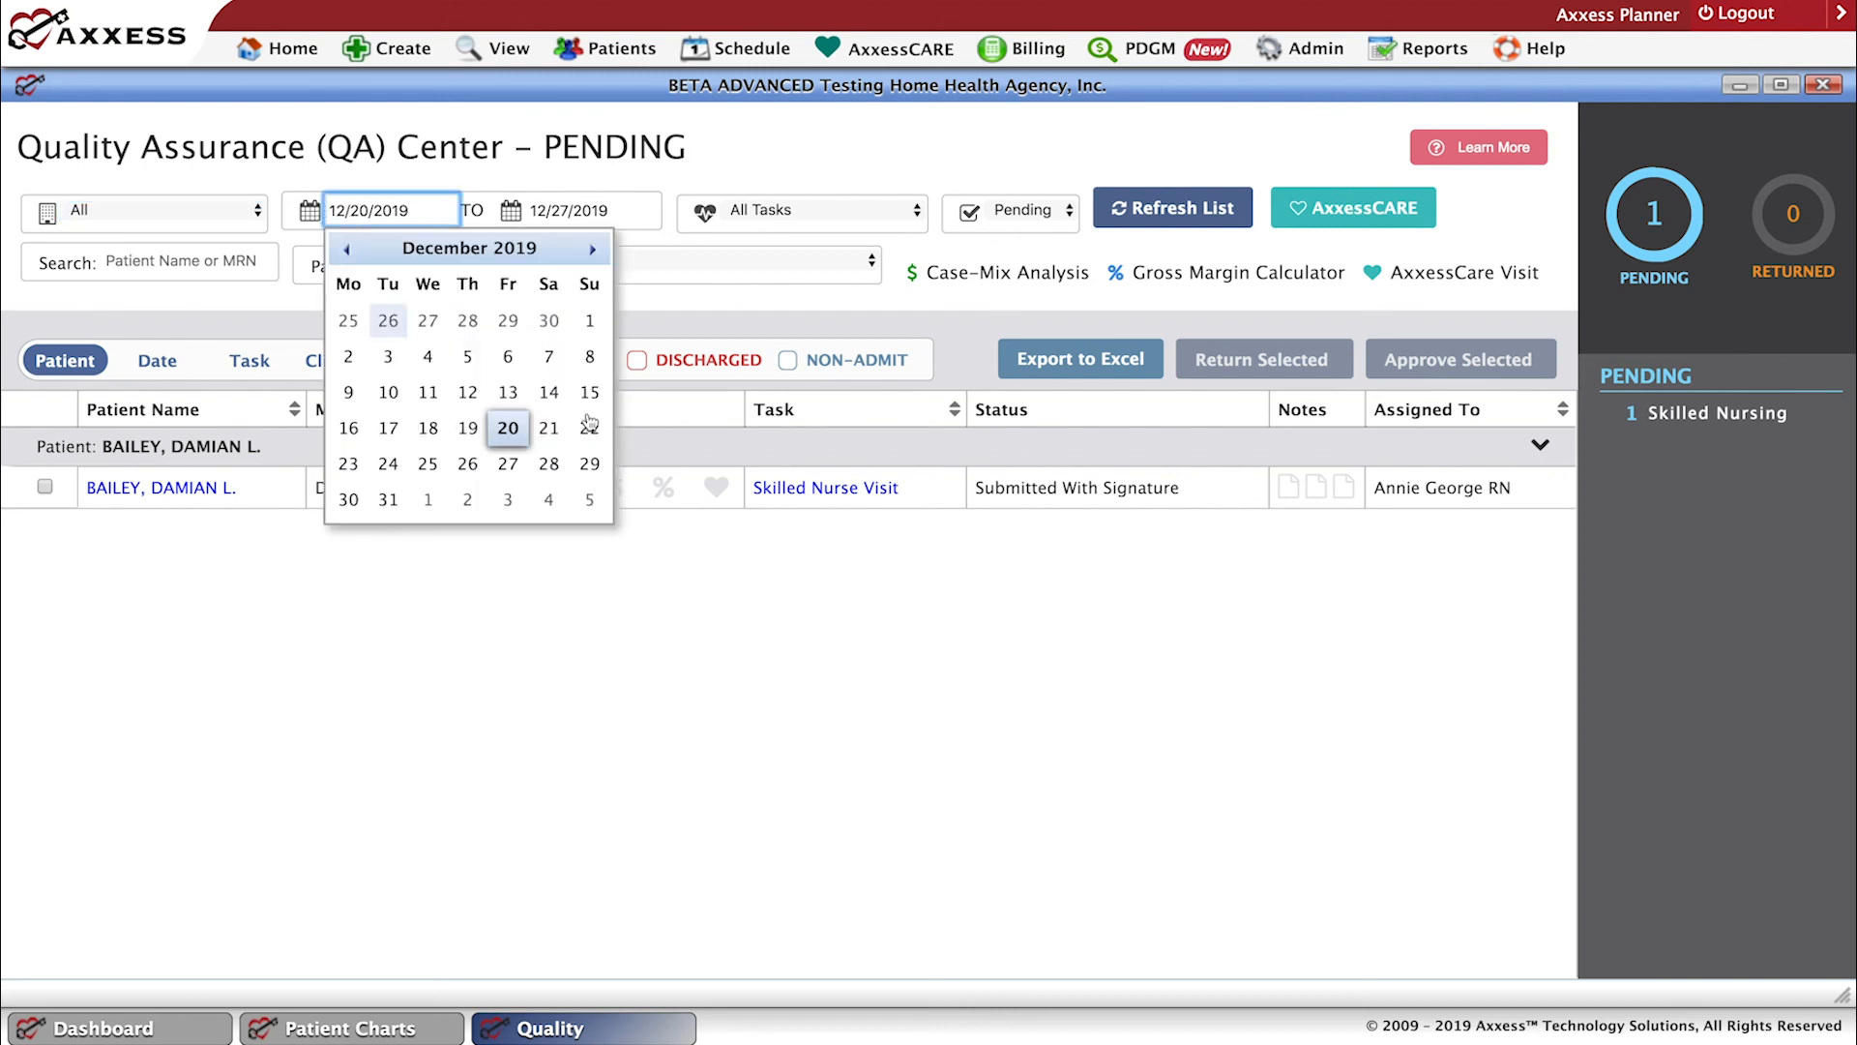
left_click(504, 184)
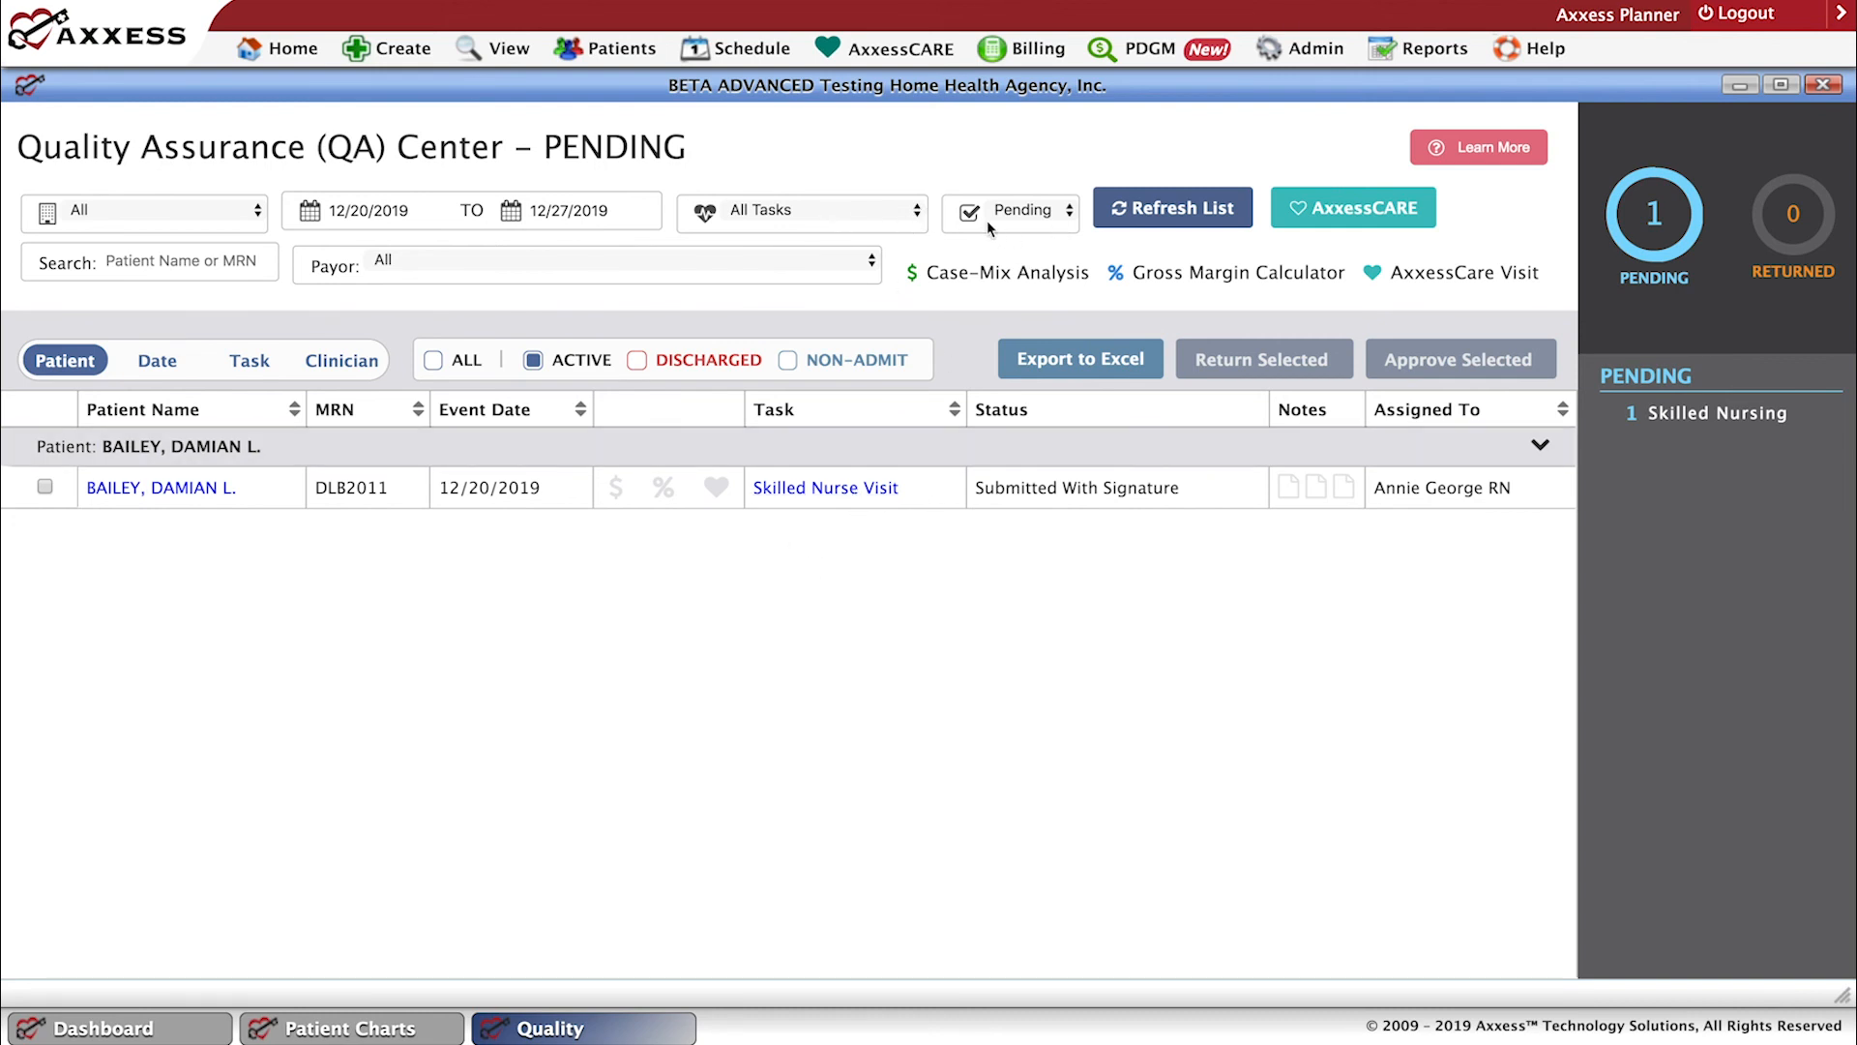
left_click(1071, 216)
left_click(1030, 232)
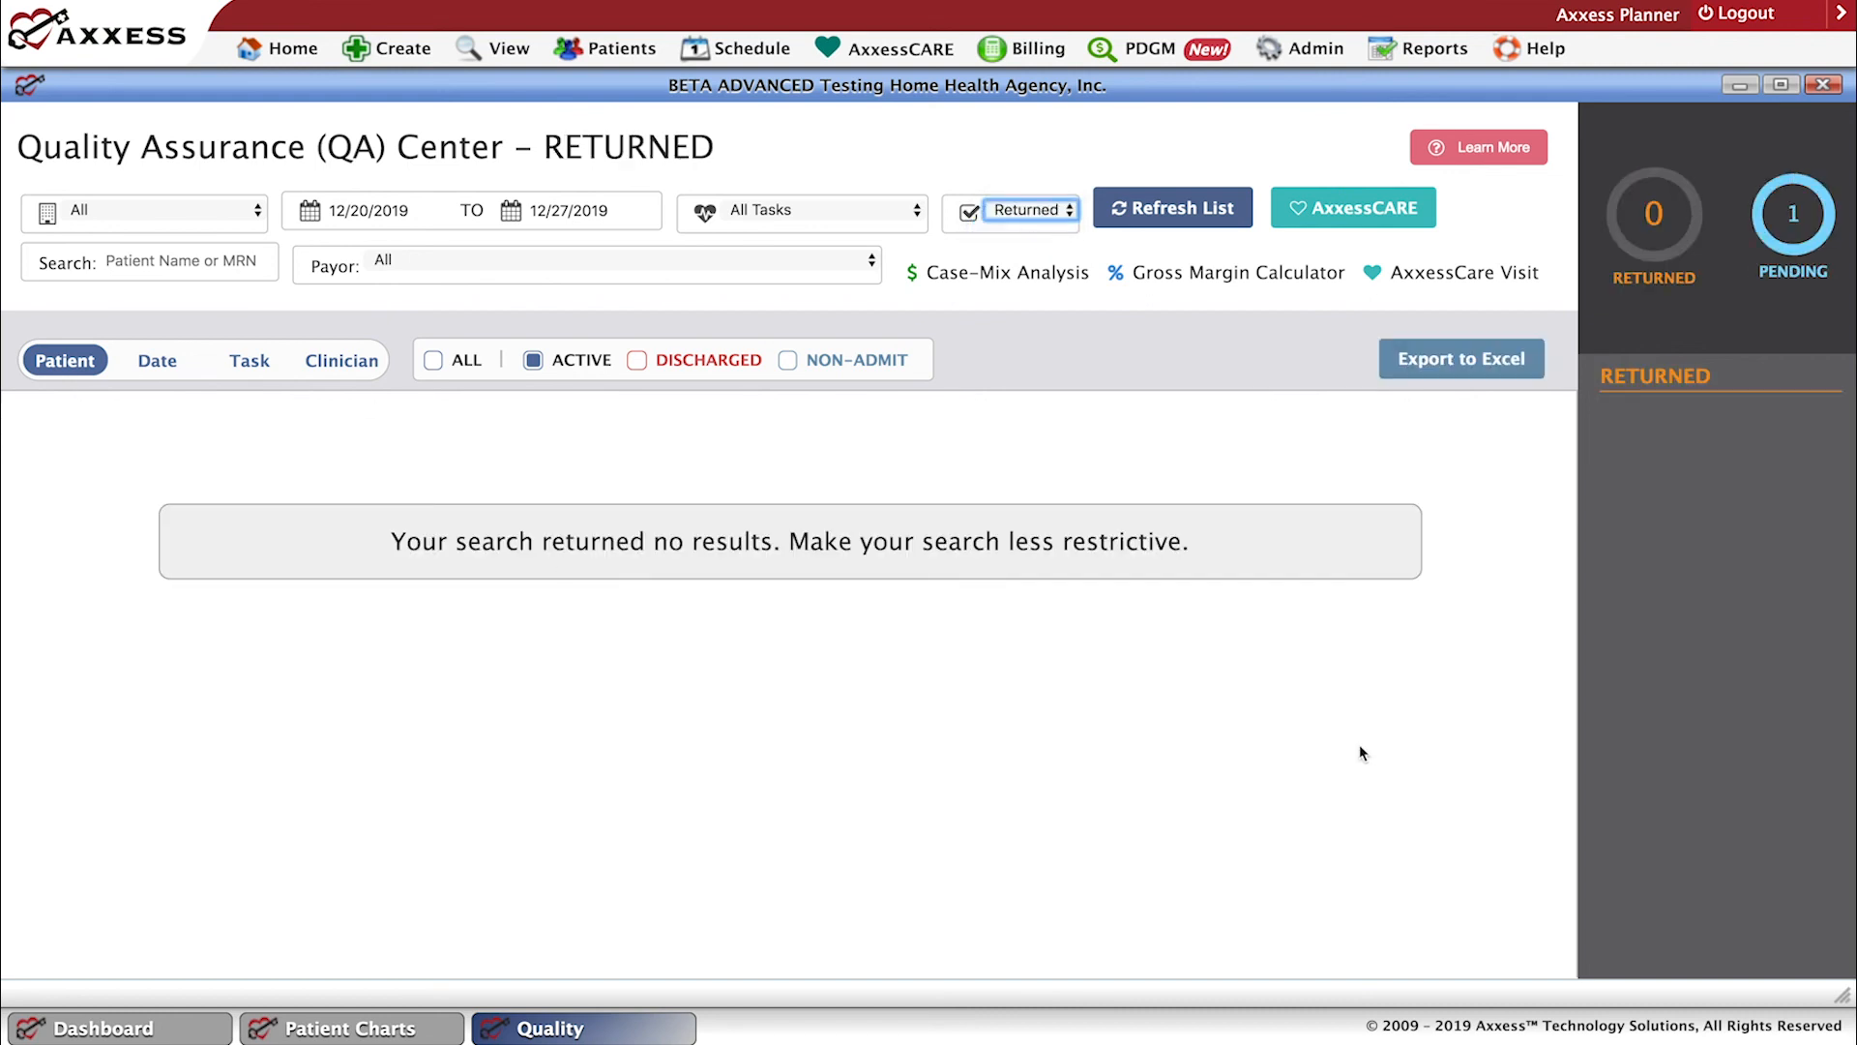
left_click(1072, 218)
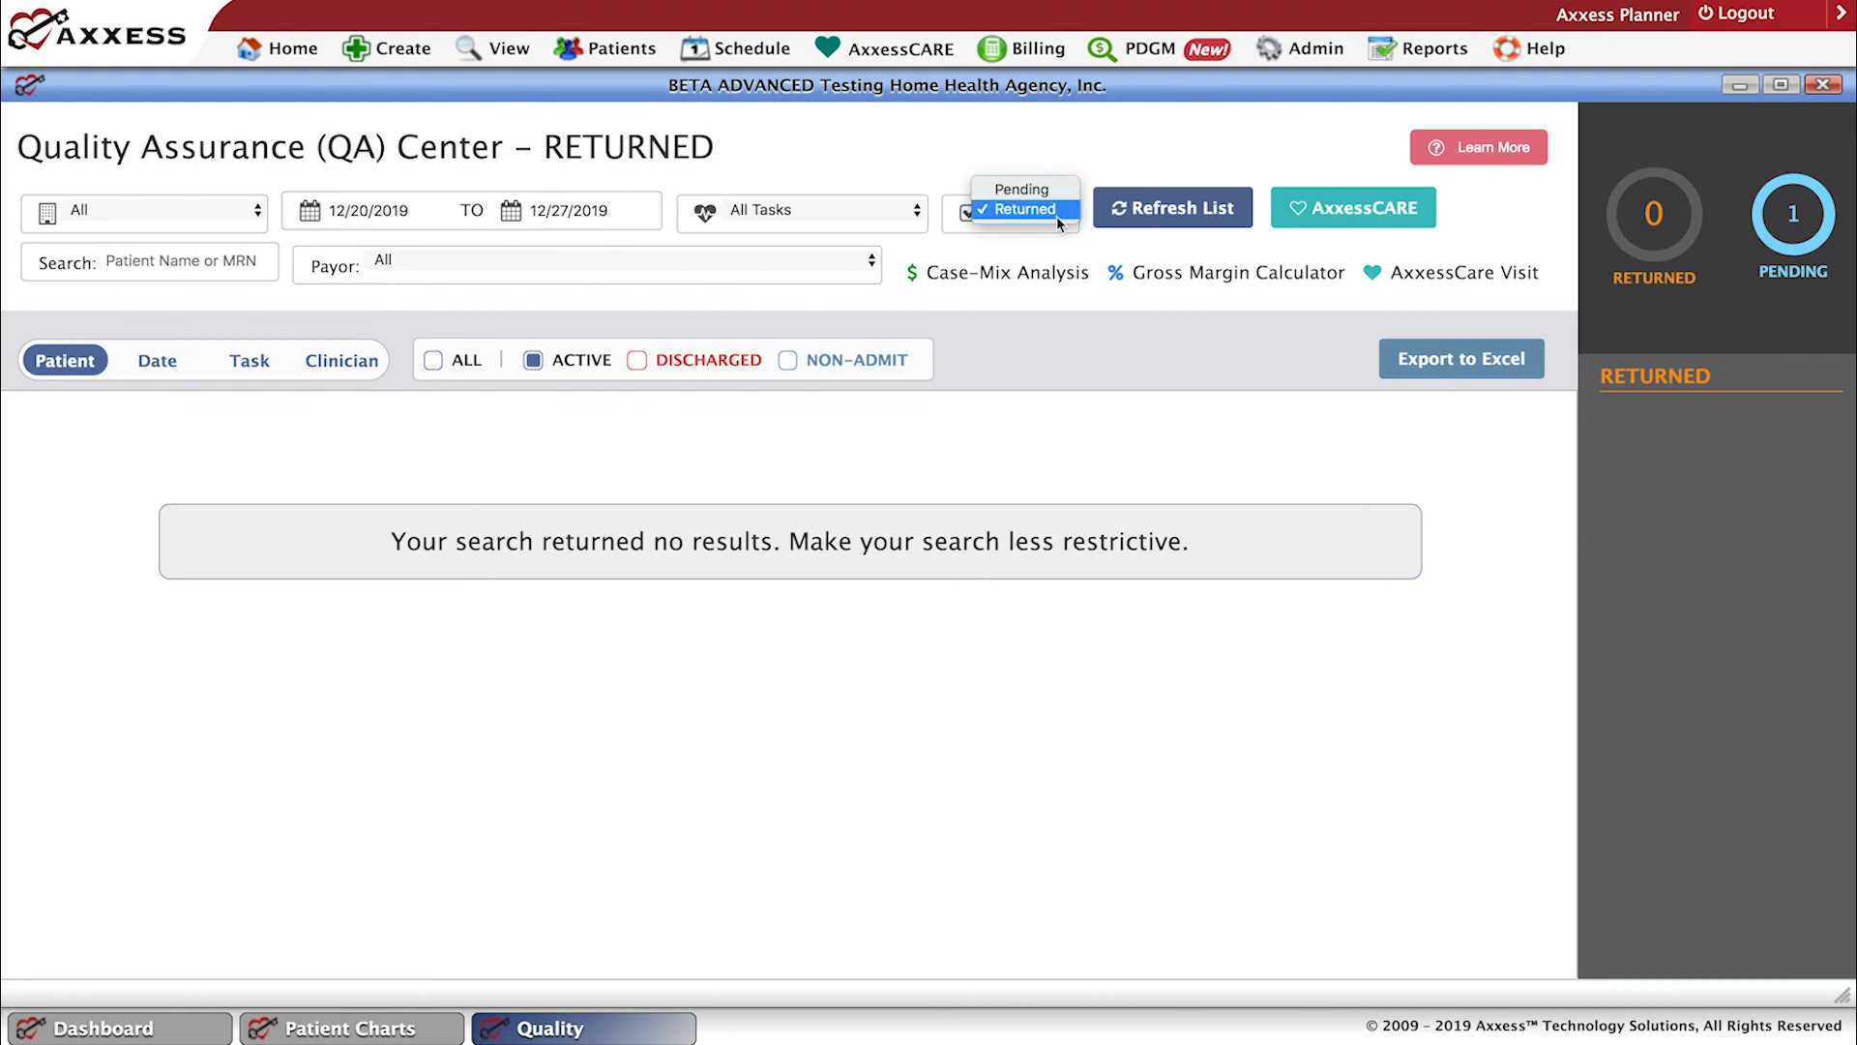
left_click(1027, 189)
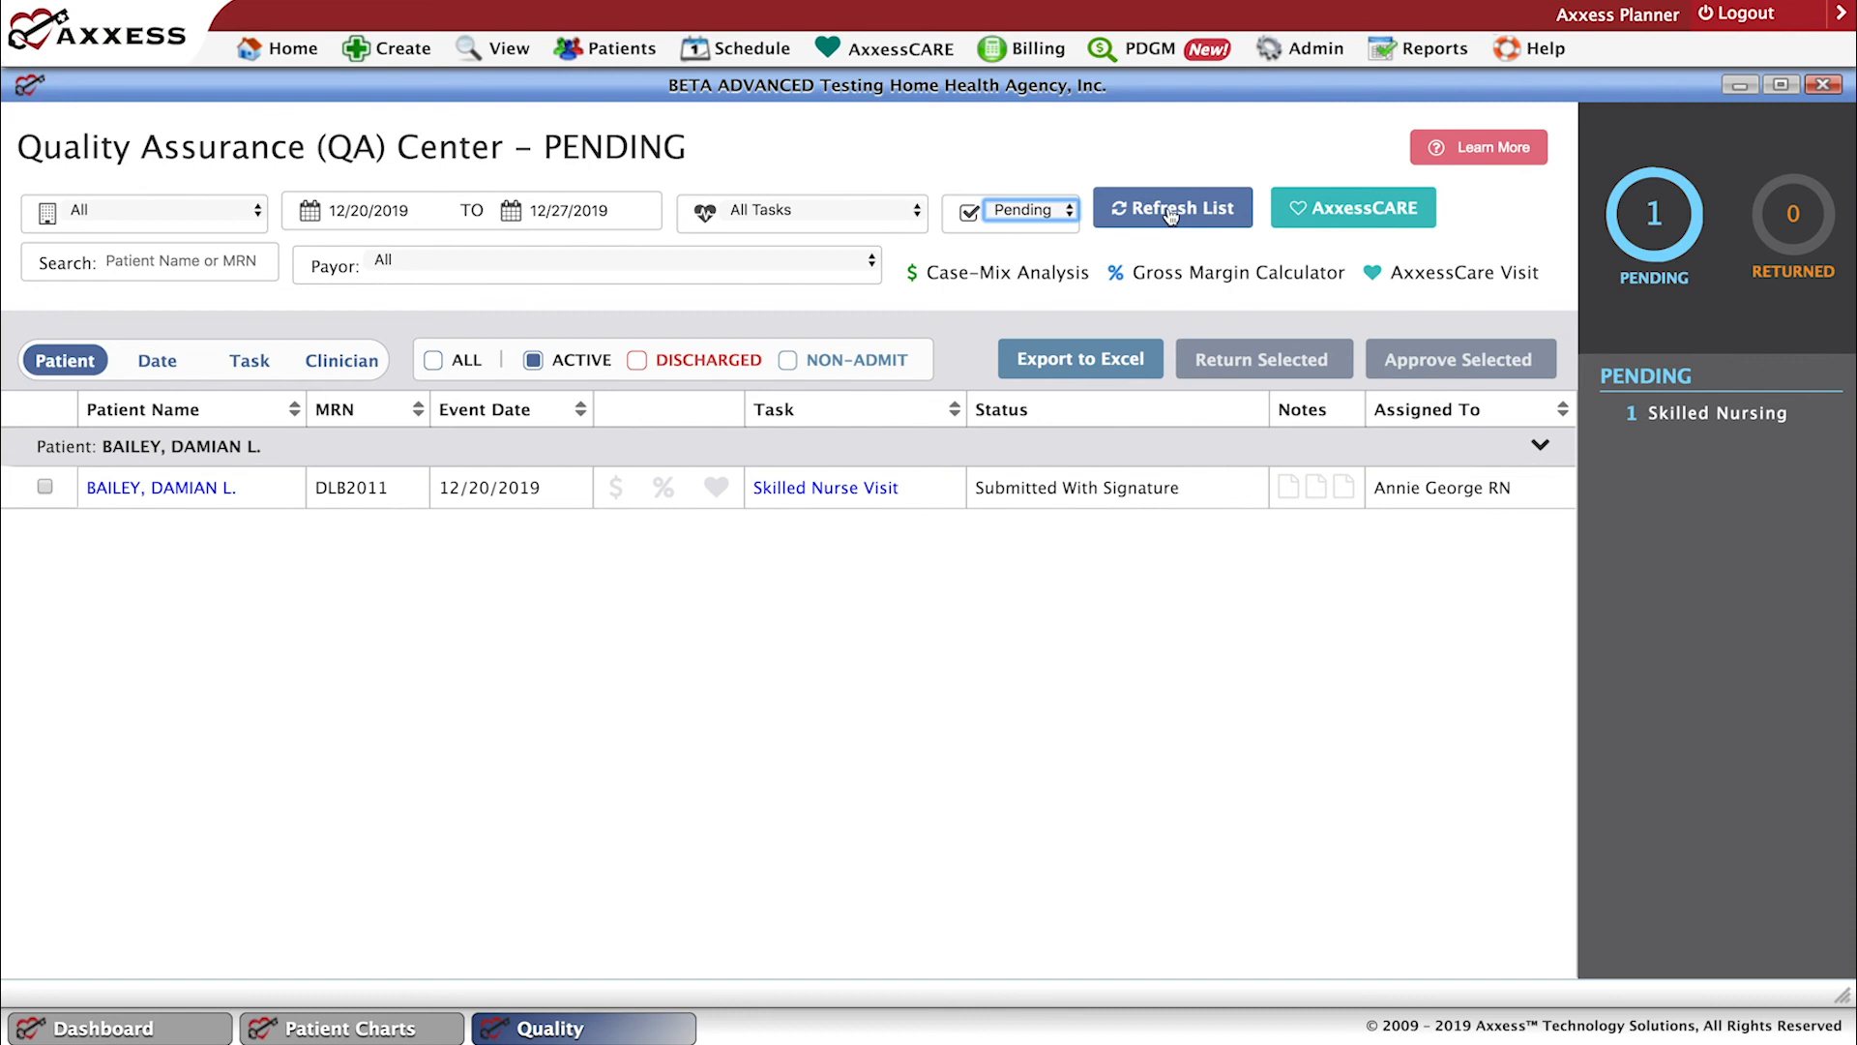
left_click(1172, 213)
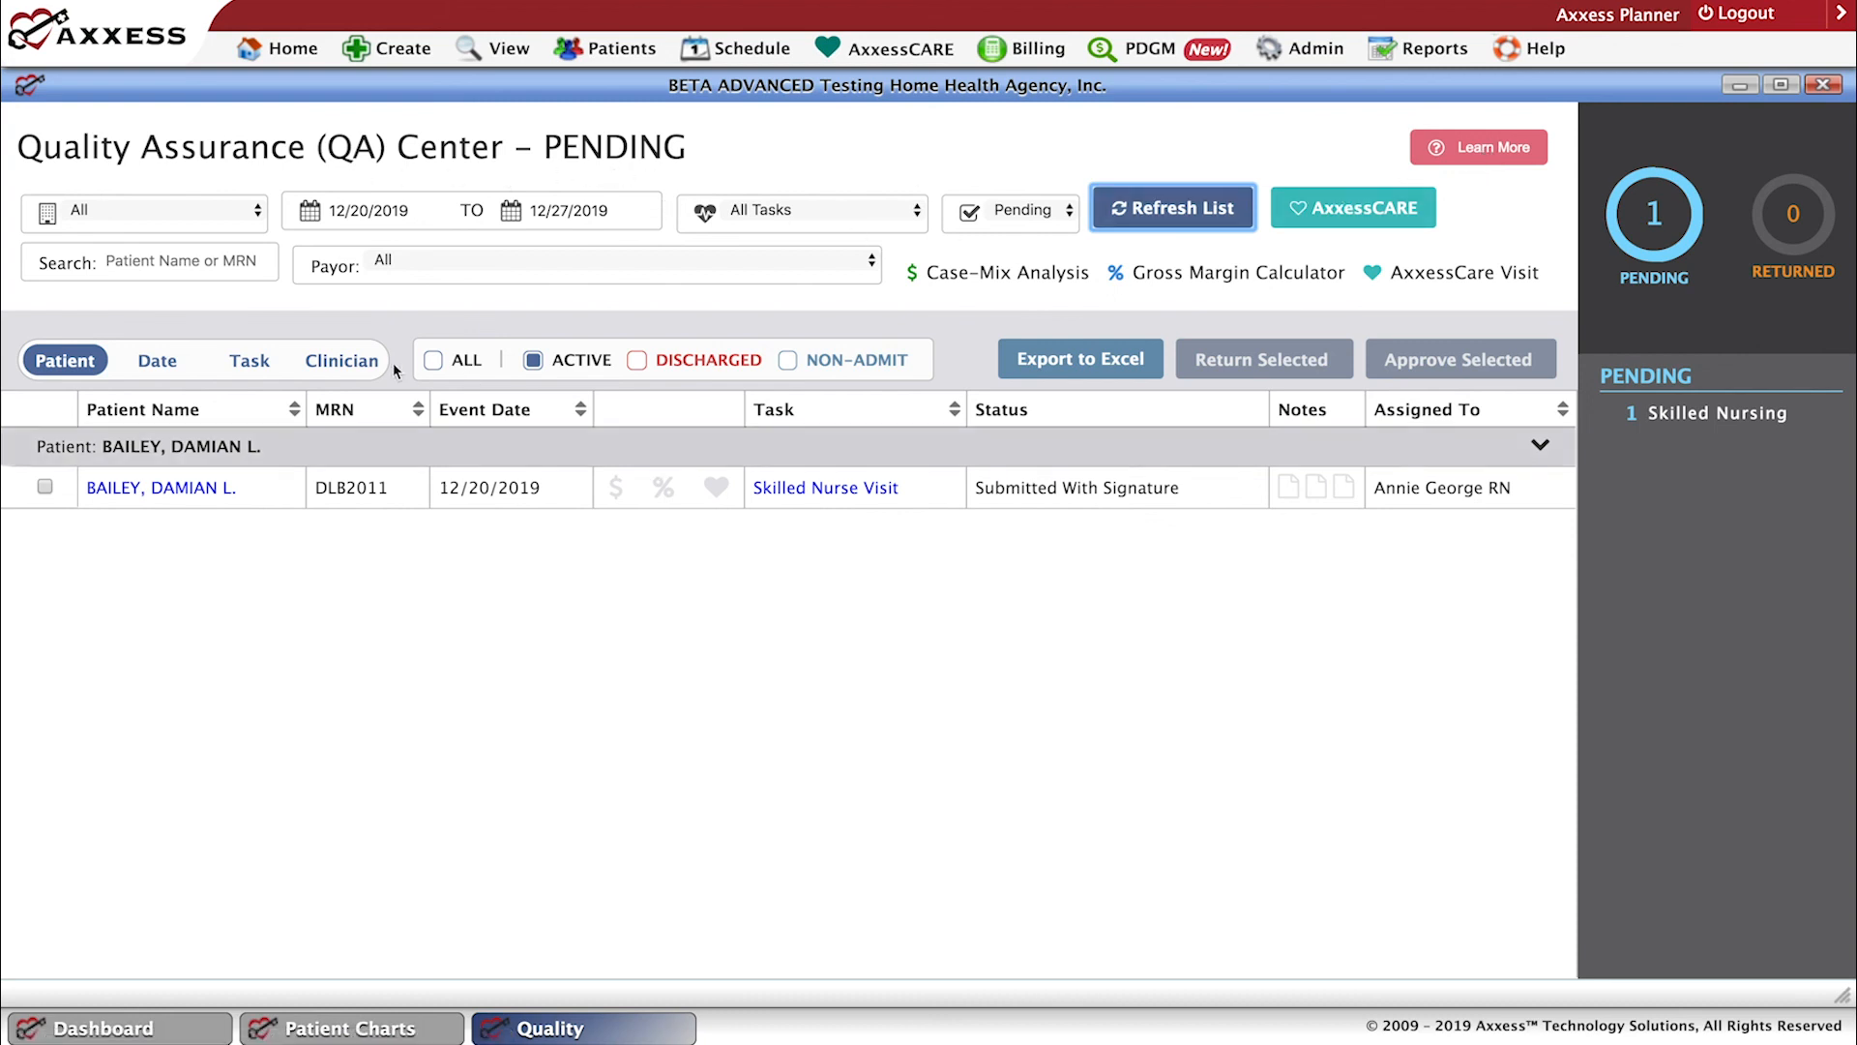
Examine the patient name or MRN search and the available Payor filter options.
left_click(111, 261)
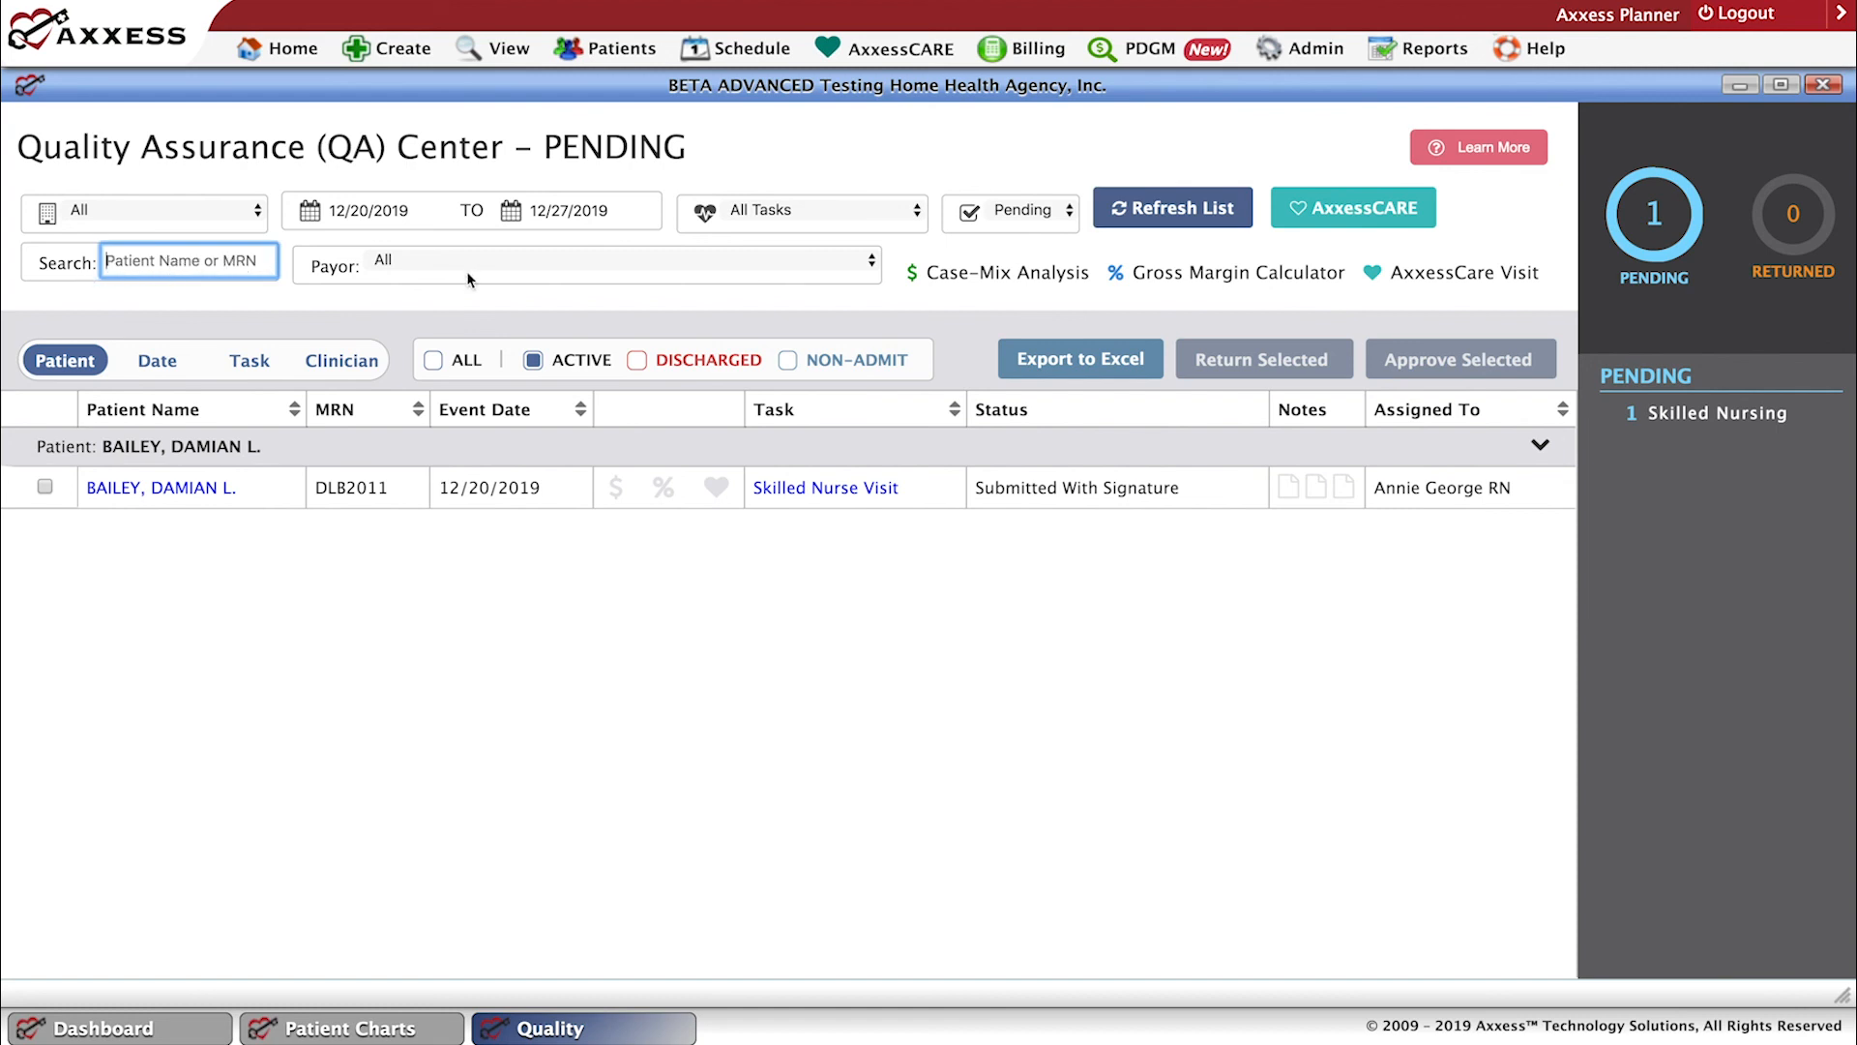
left_click(872, 264)
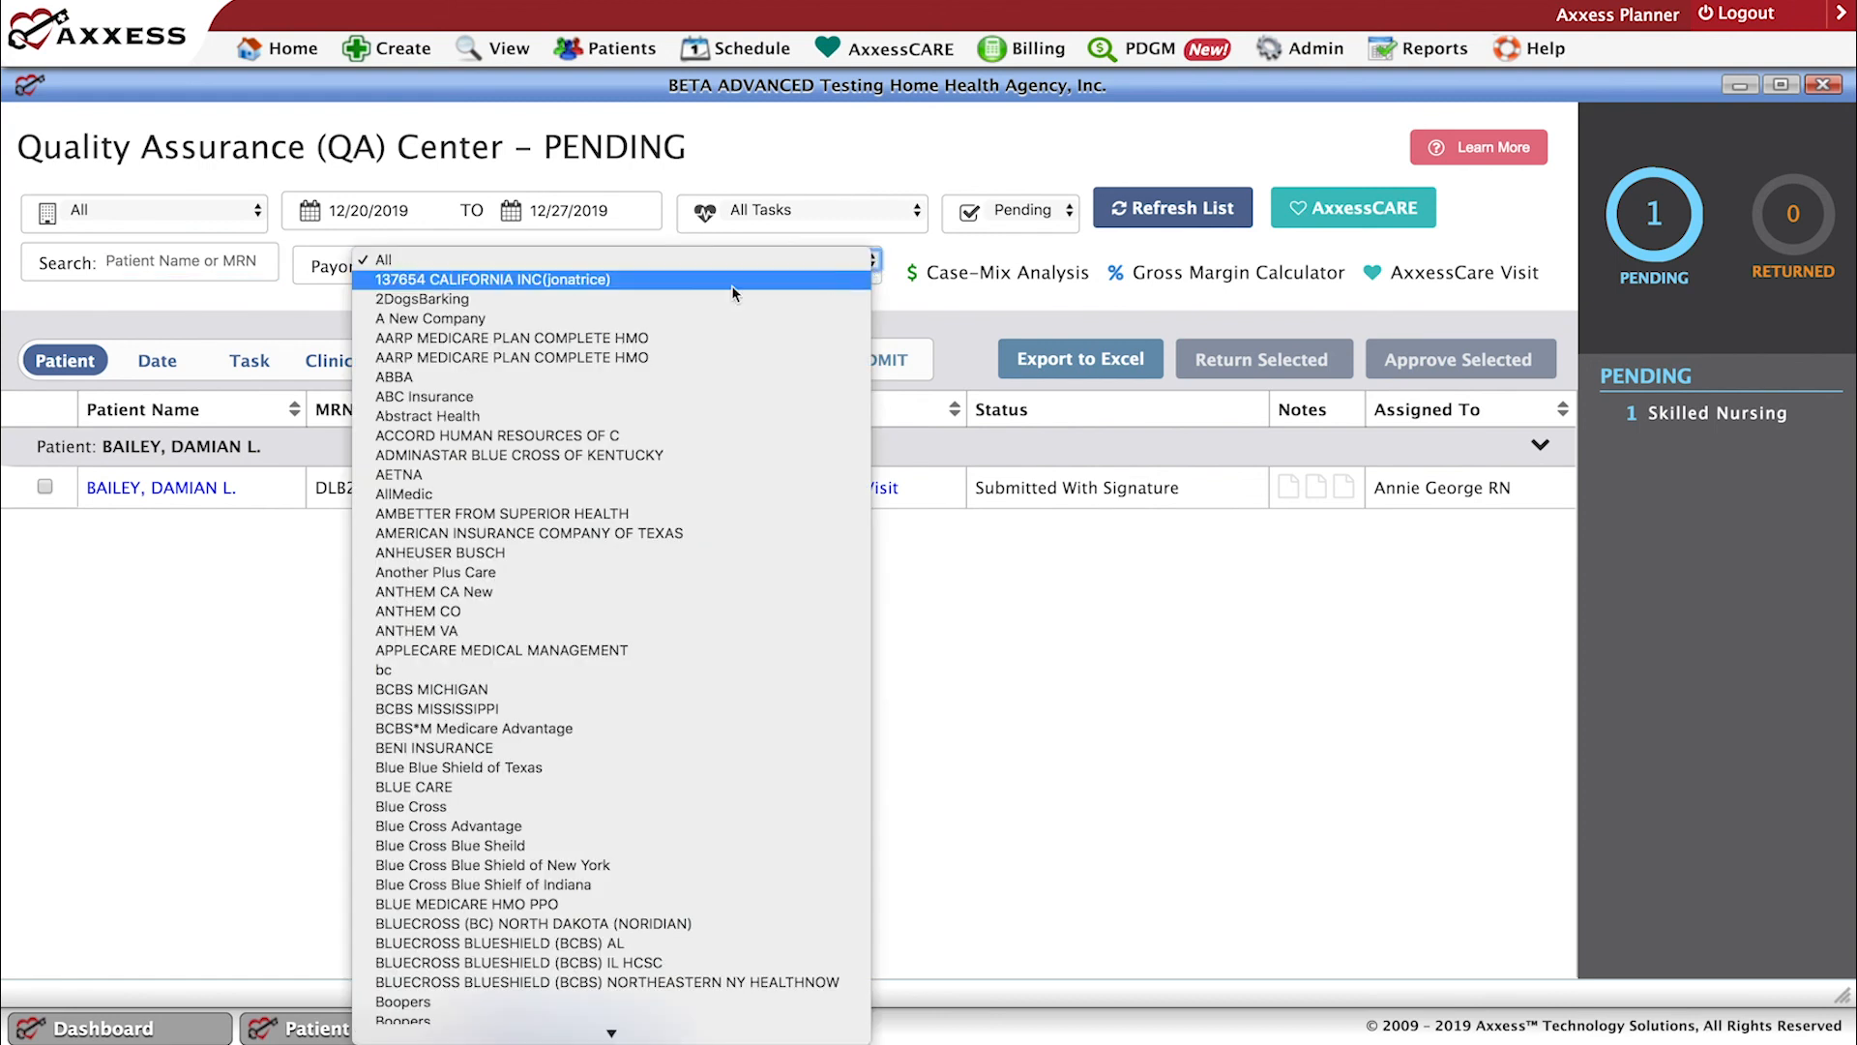
left_click(969, 572)
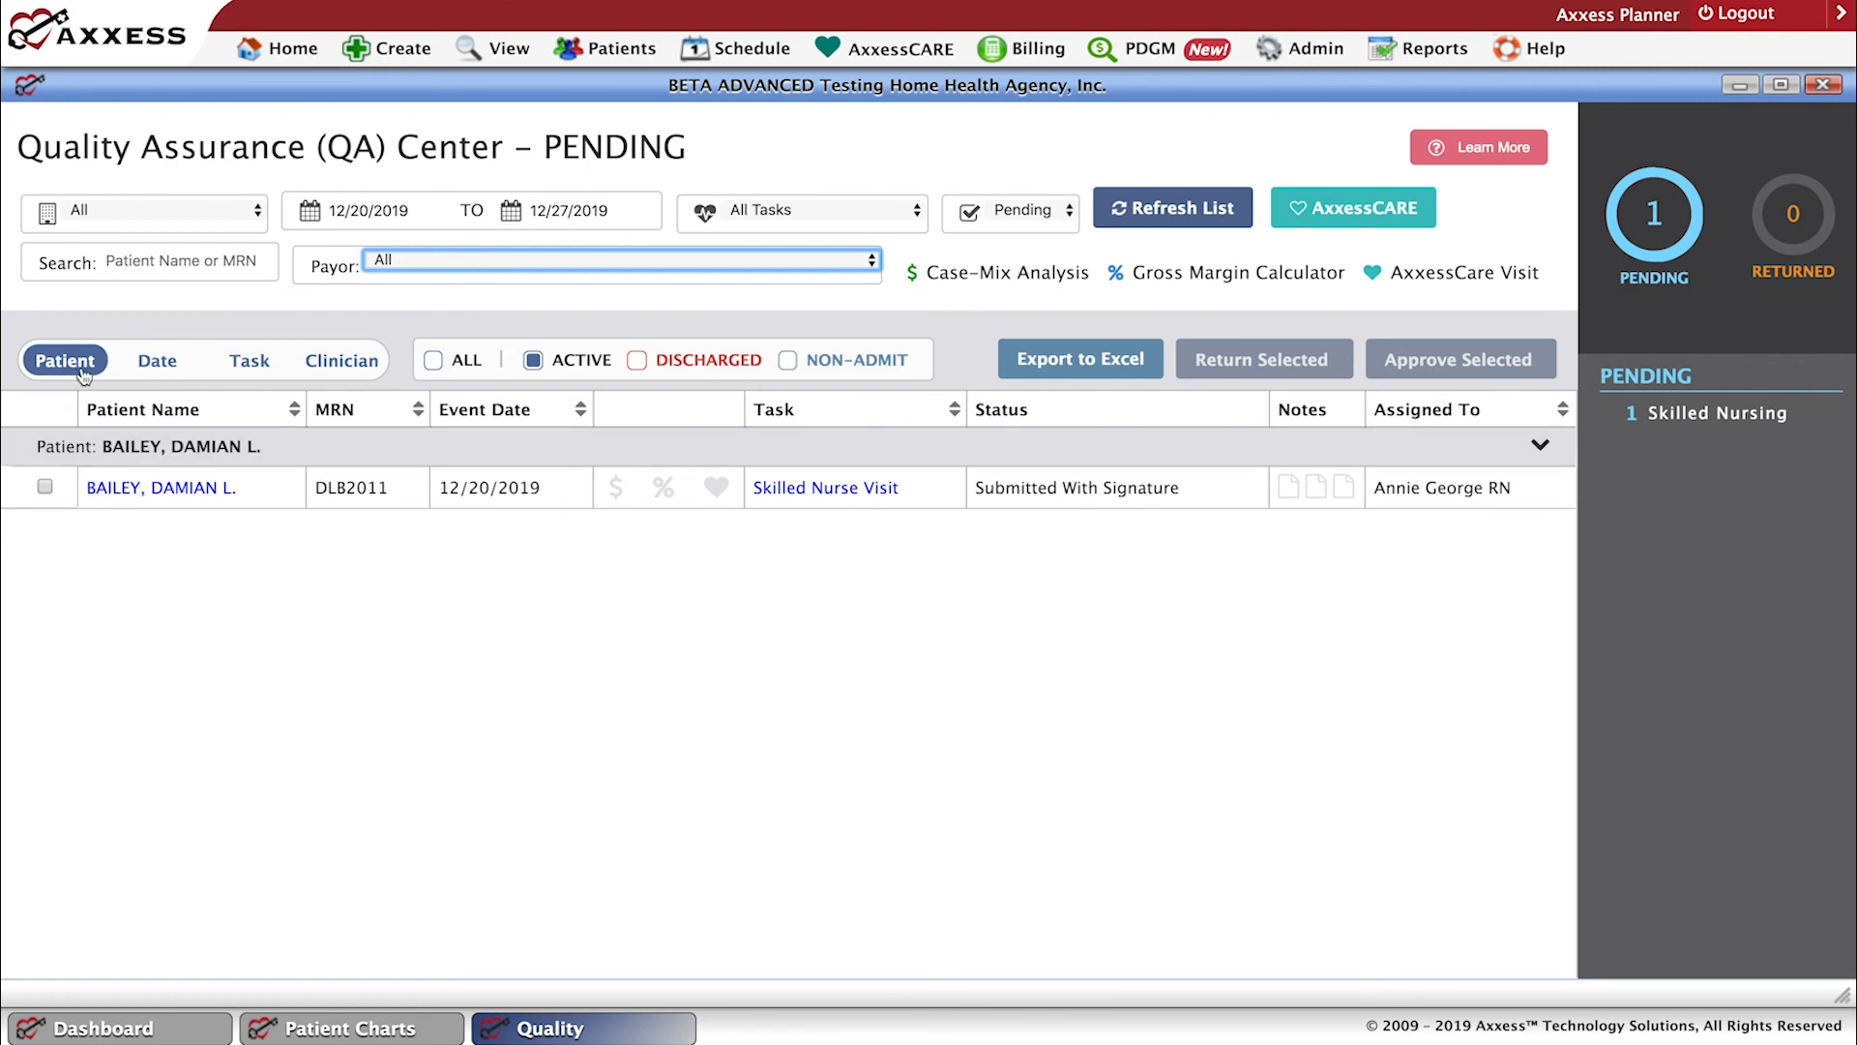
Group the pending QA tasks by Date and try out the ALL and DISCHARGED patient filters.
left_click(168, 376)
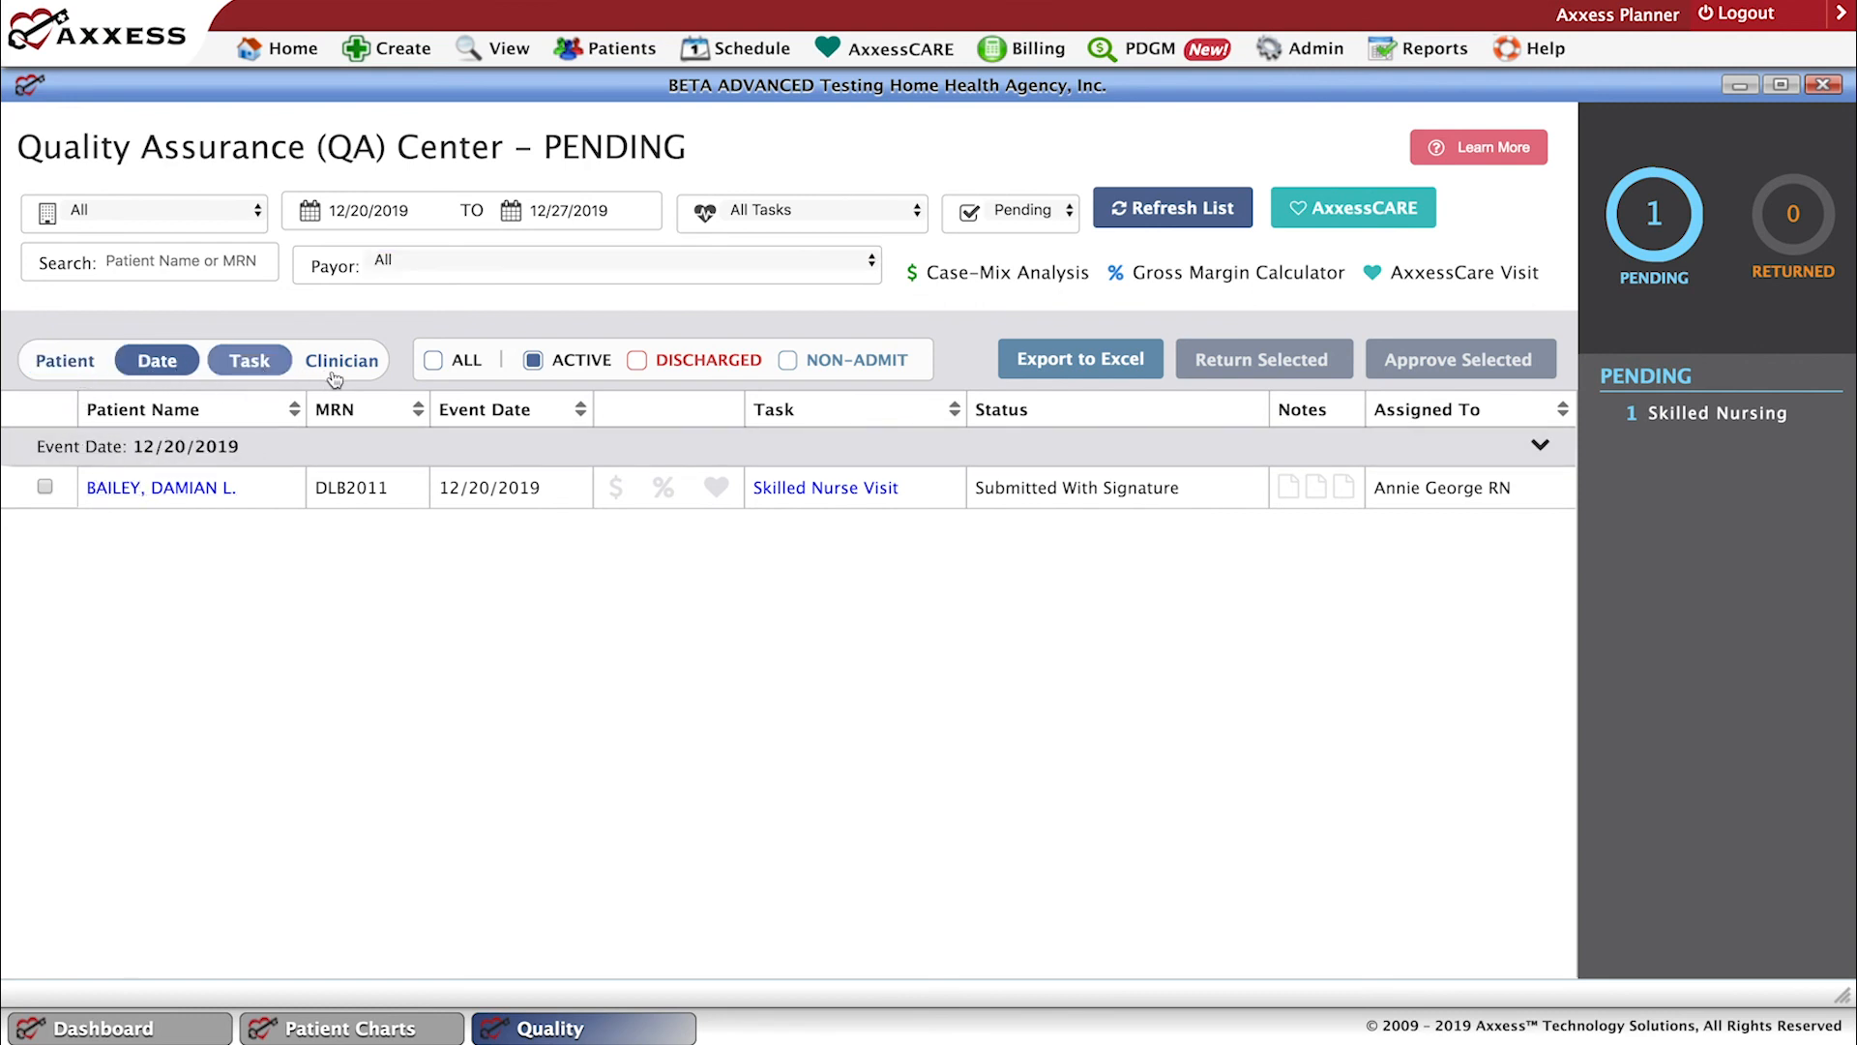
left_click(433, 361)
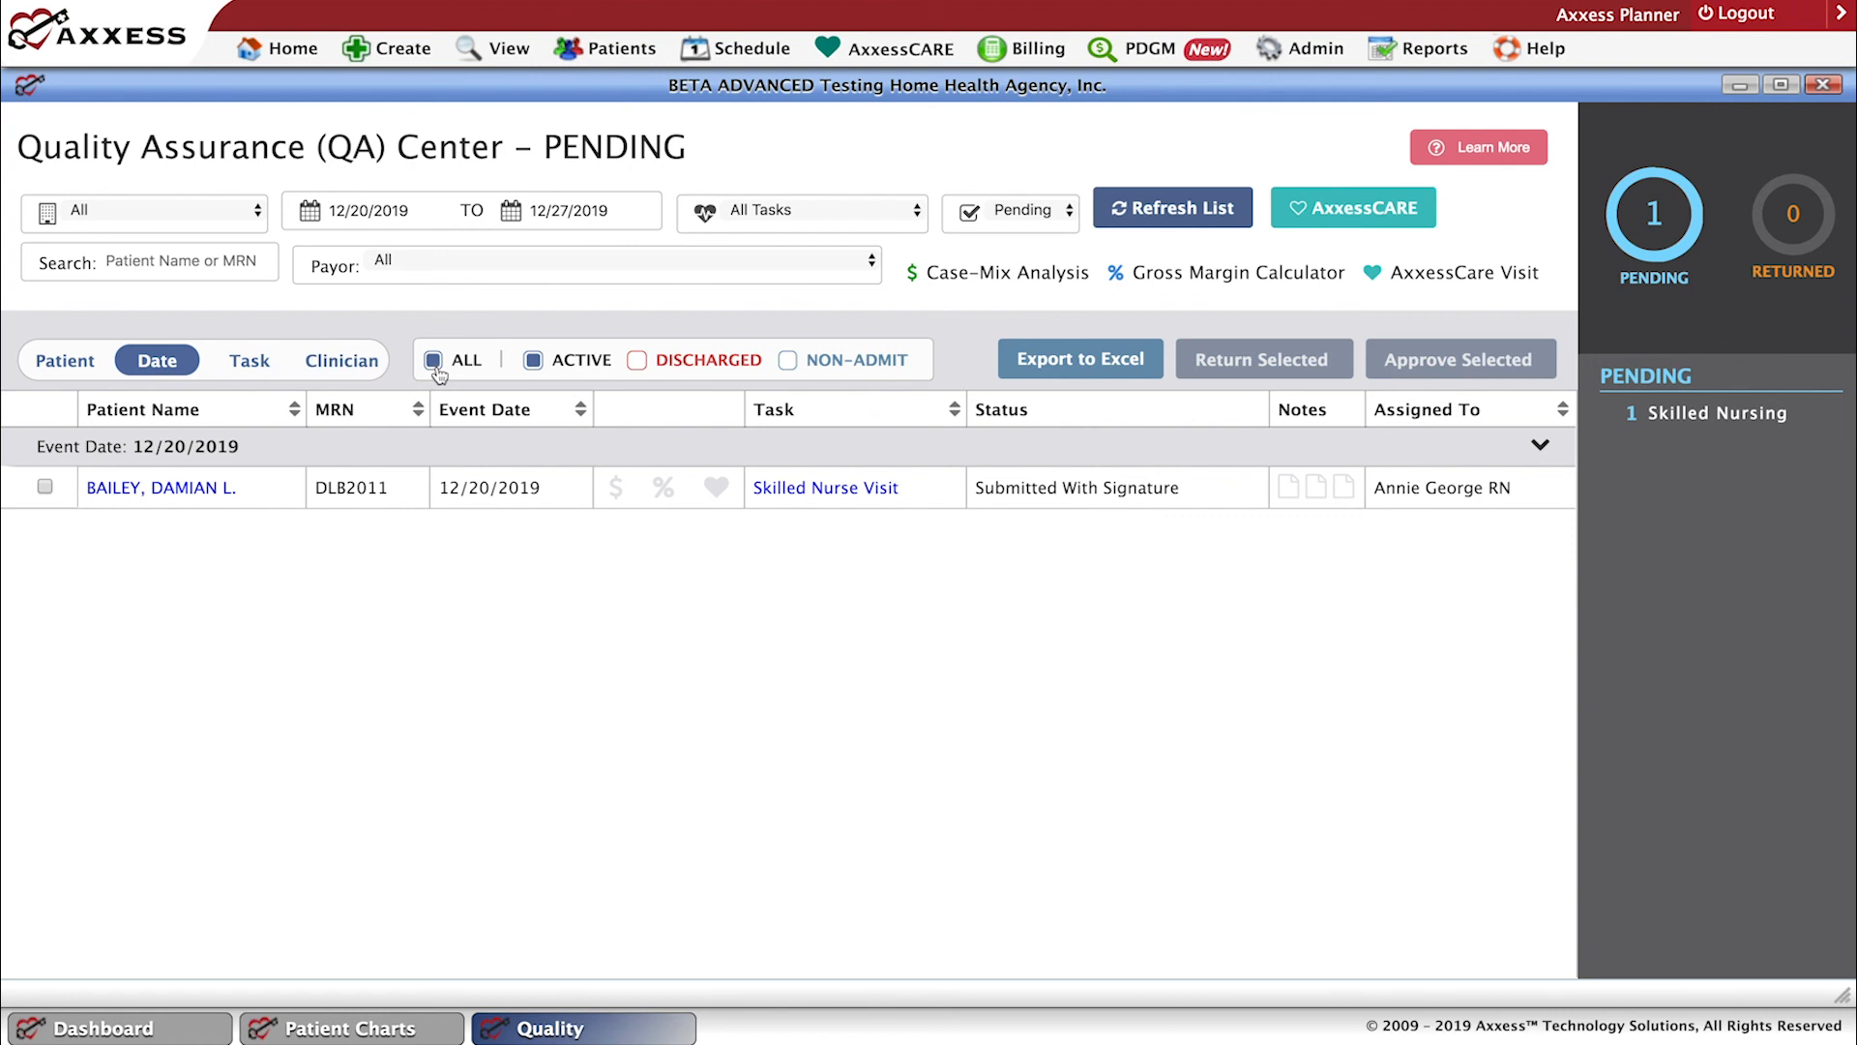
left_click(434, 364)
left_click(643, 365)
Open the pending 12/20/2019 Skilled Nurse Visit from the QA list and review its vital signs and body system assessments.
left_click(813, 491)
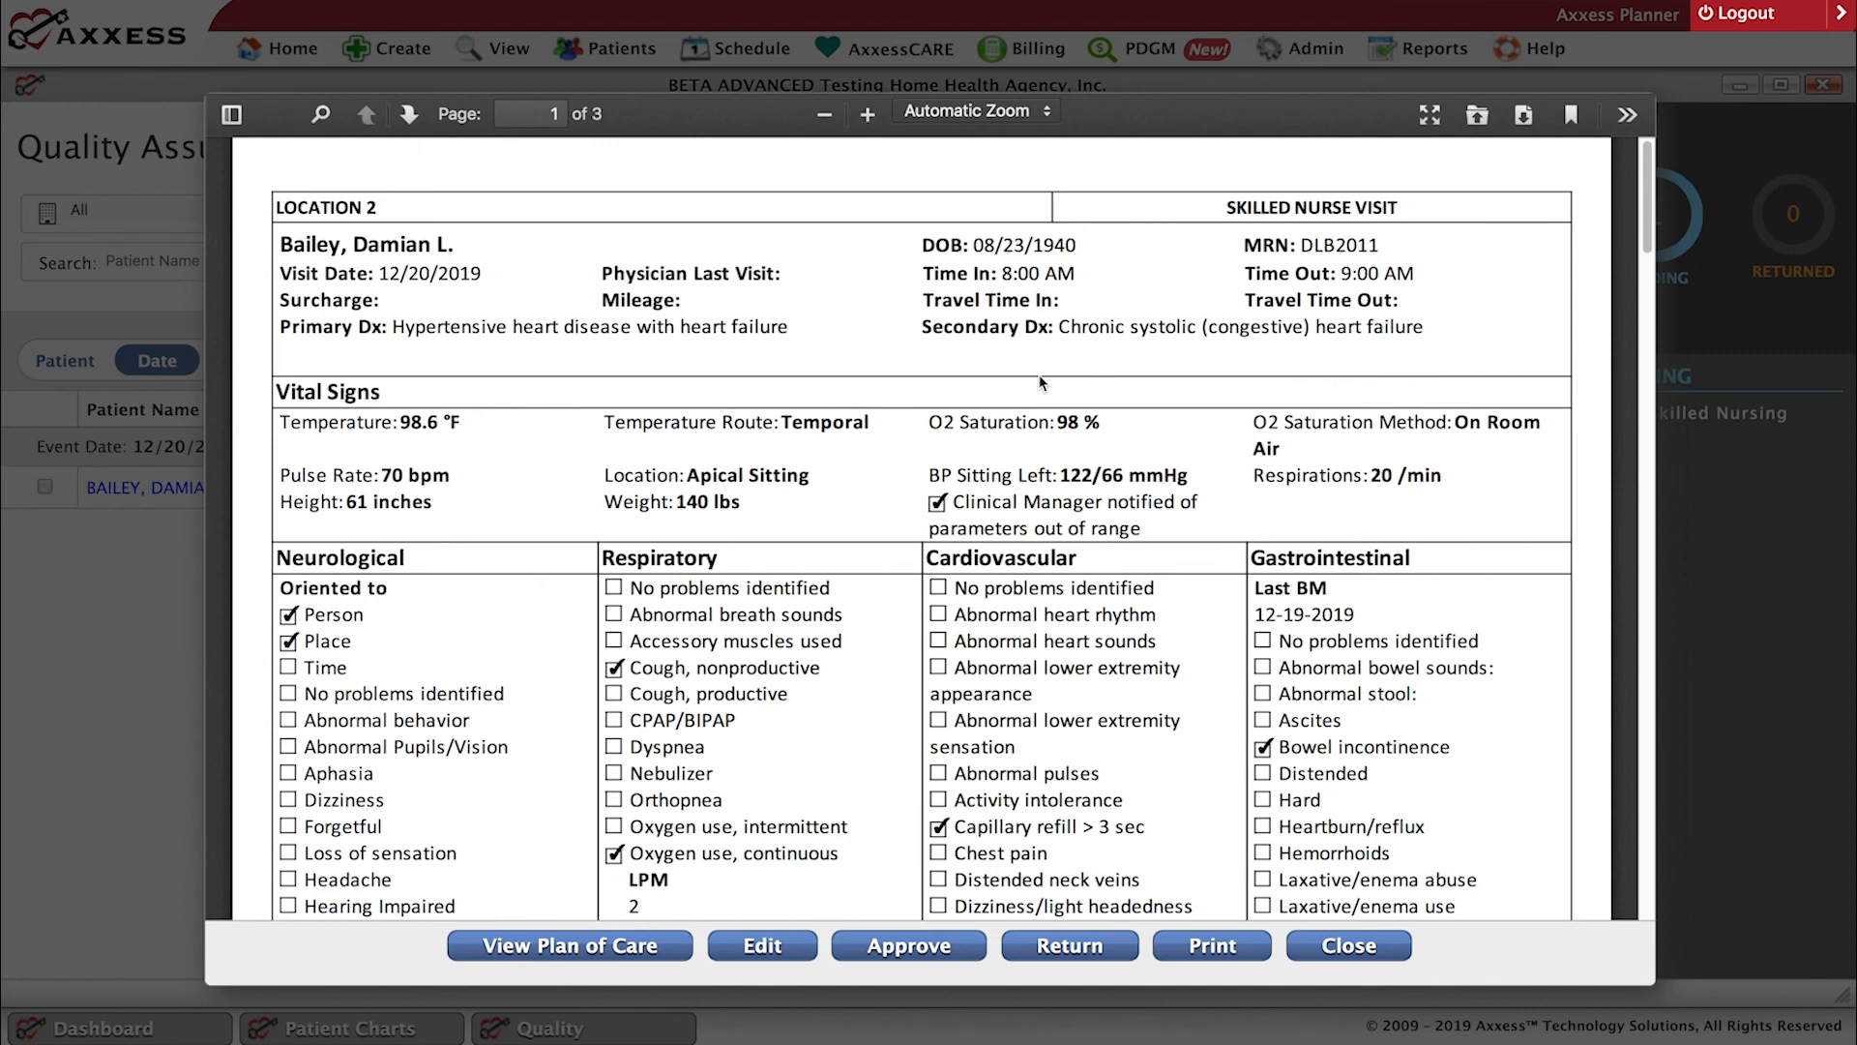
scroll(1043, 376, "up", 1)
scroll(1043, 382, "up", 1)
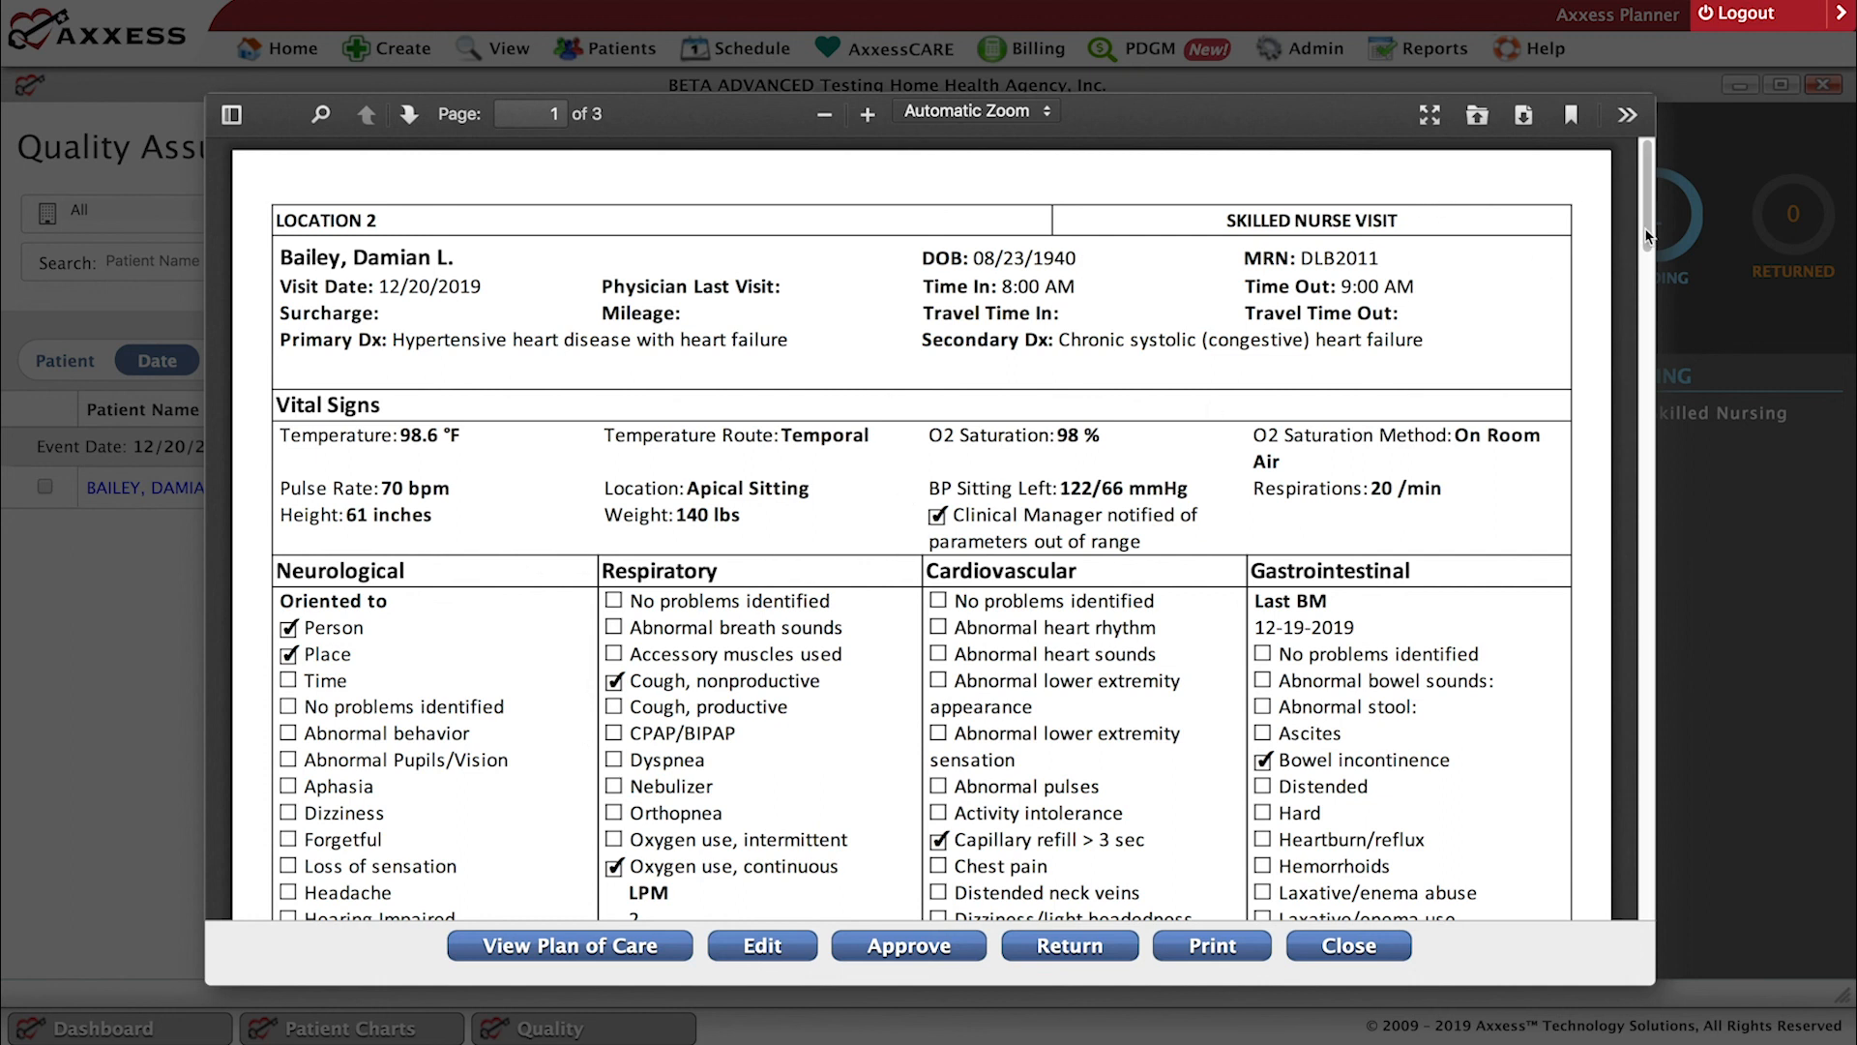
scroll(1654, 277, "down", 7)
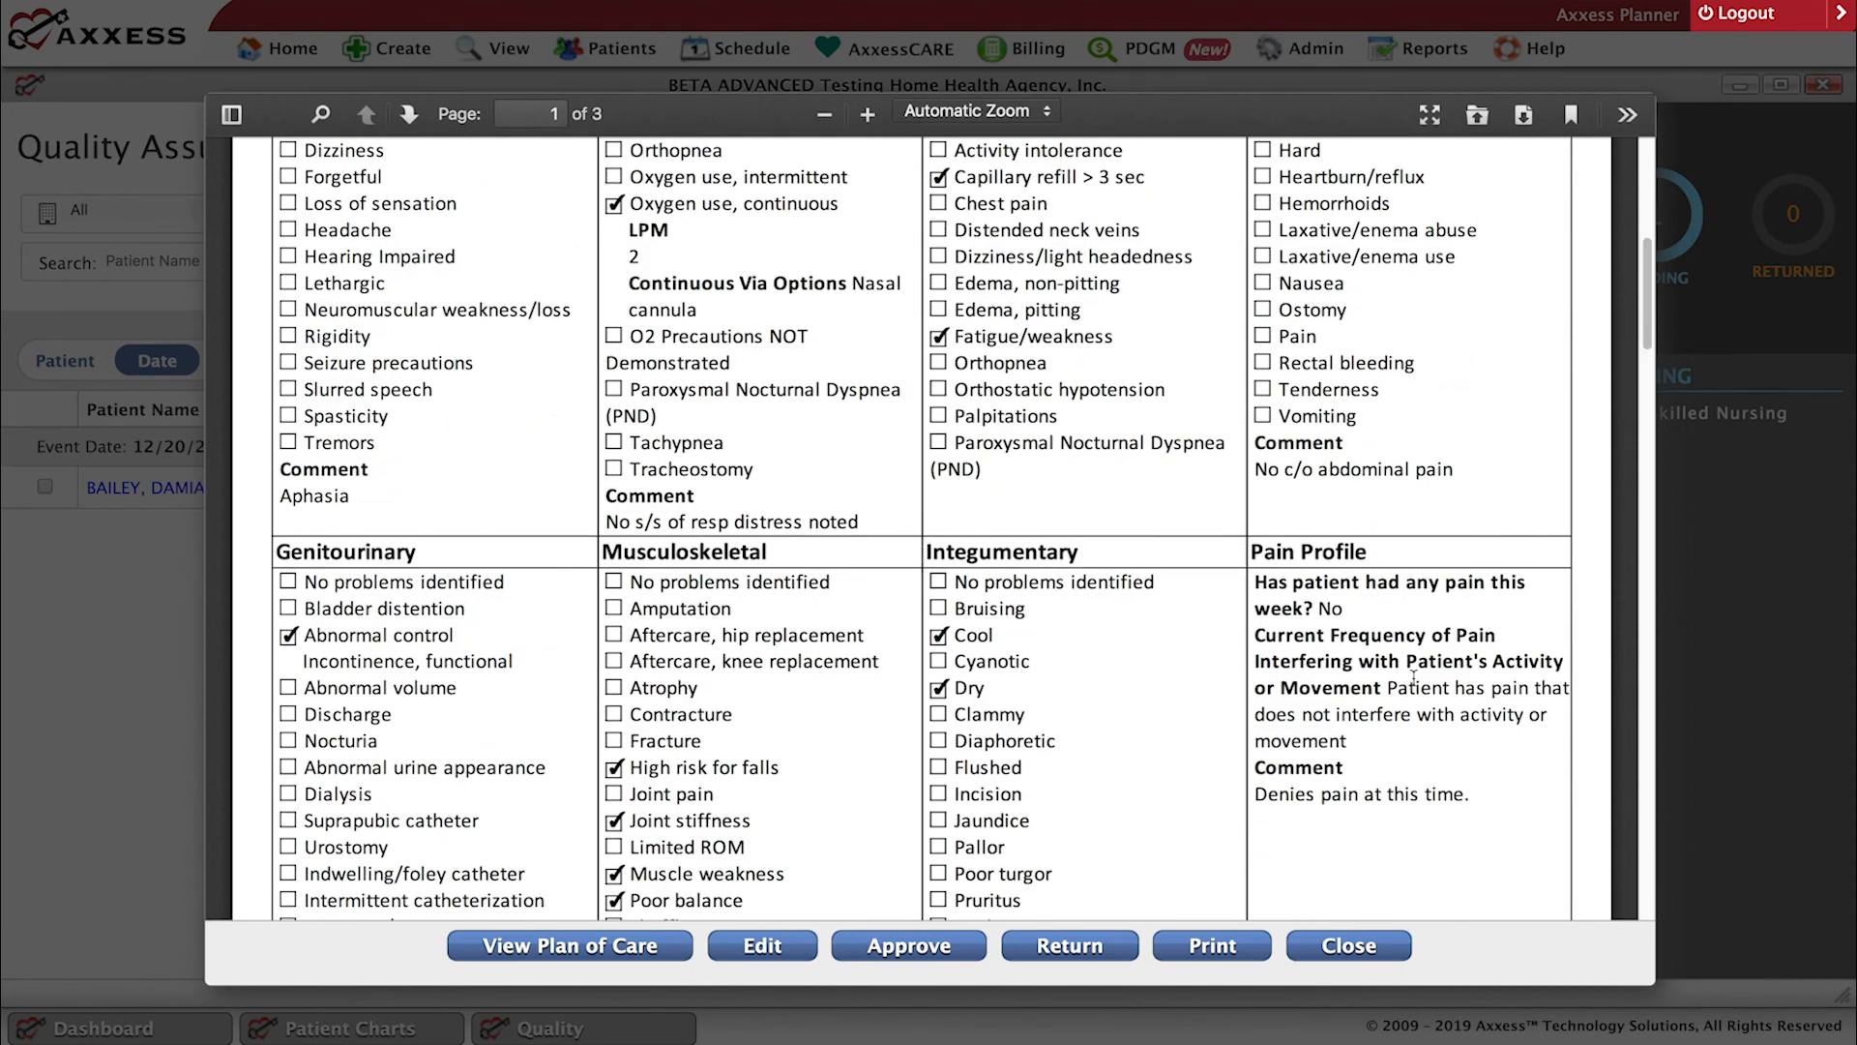
scroll(1418, 685, "up", 1)
scroll(1418, 684, "up", 3)
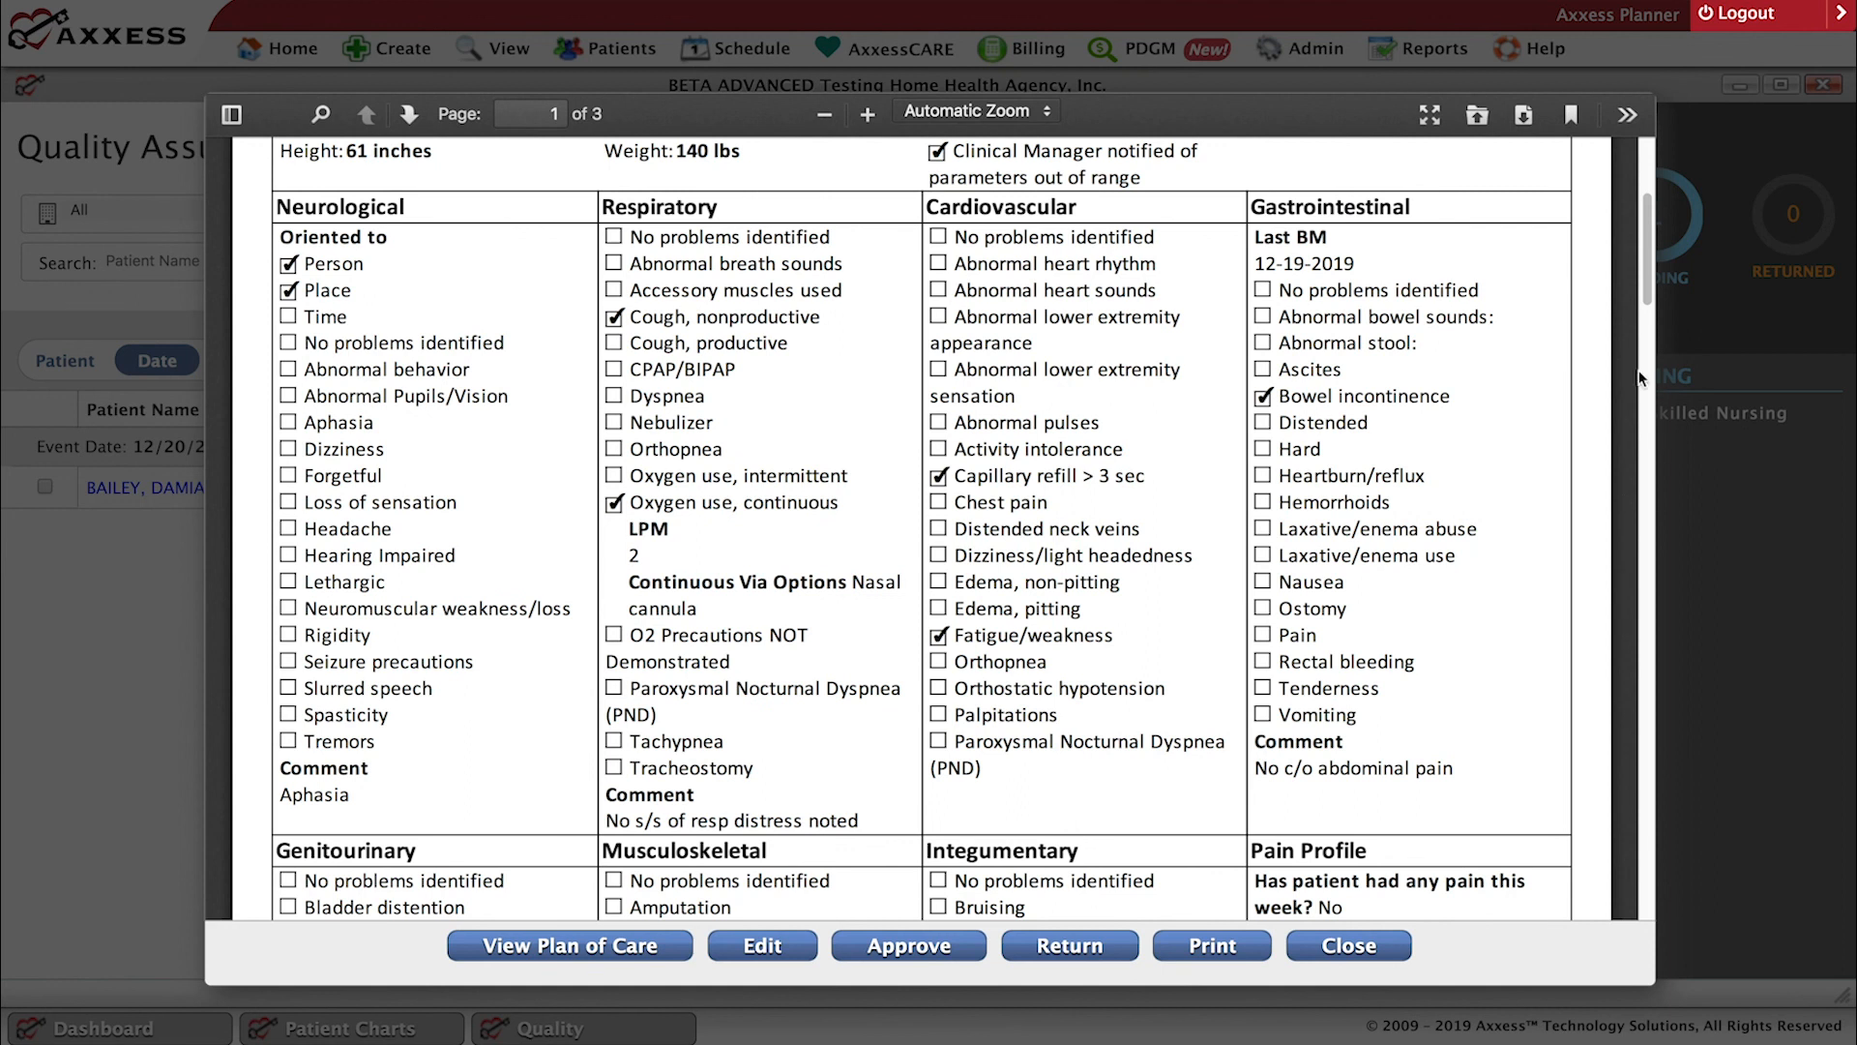
scroll(1644, 340, "down", 5)
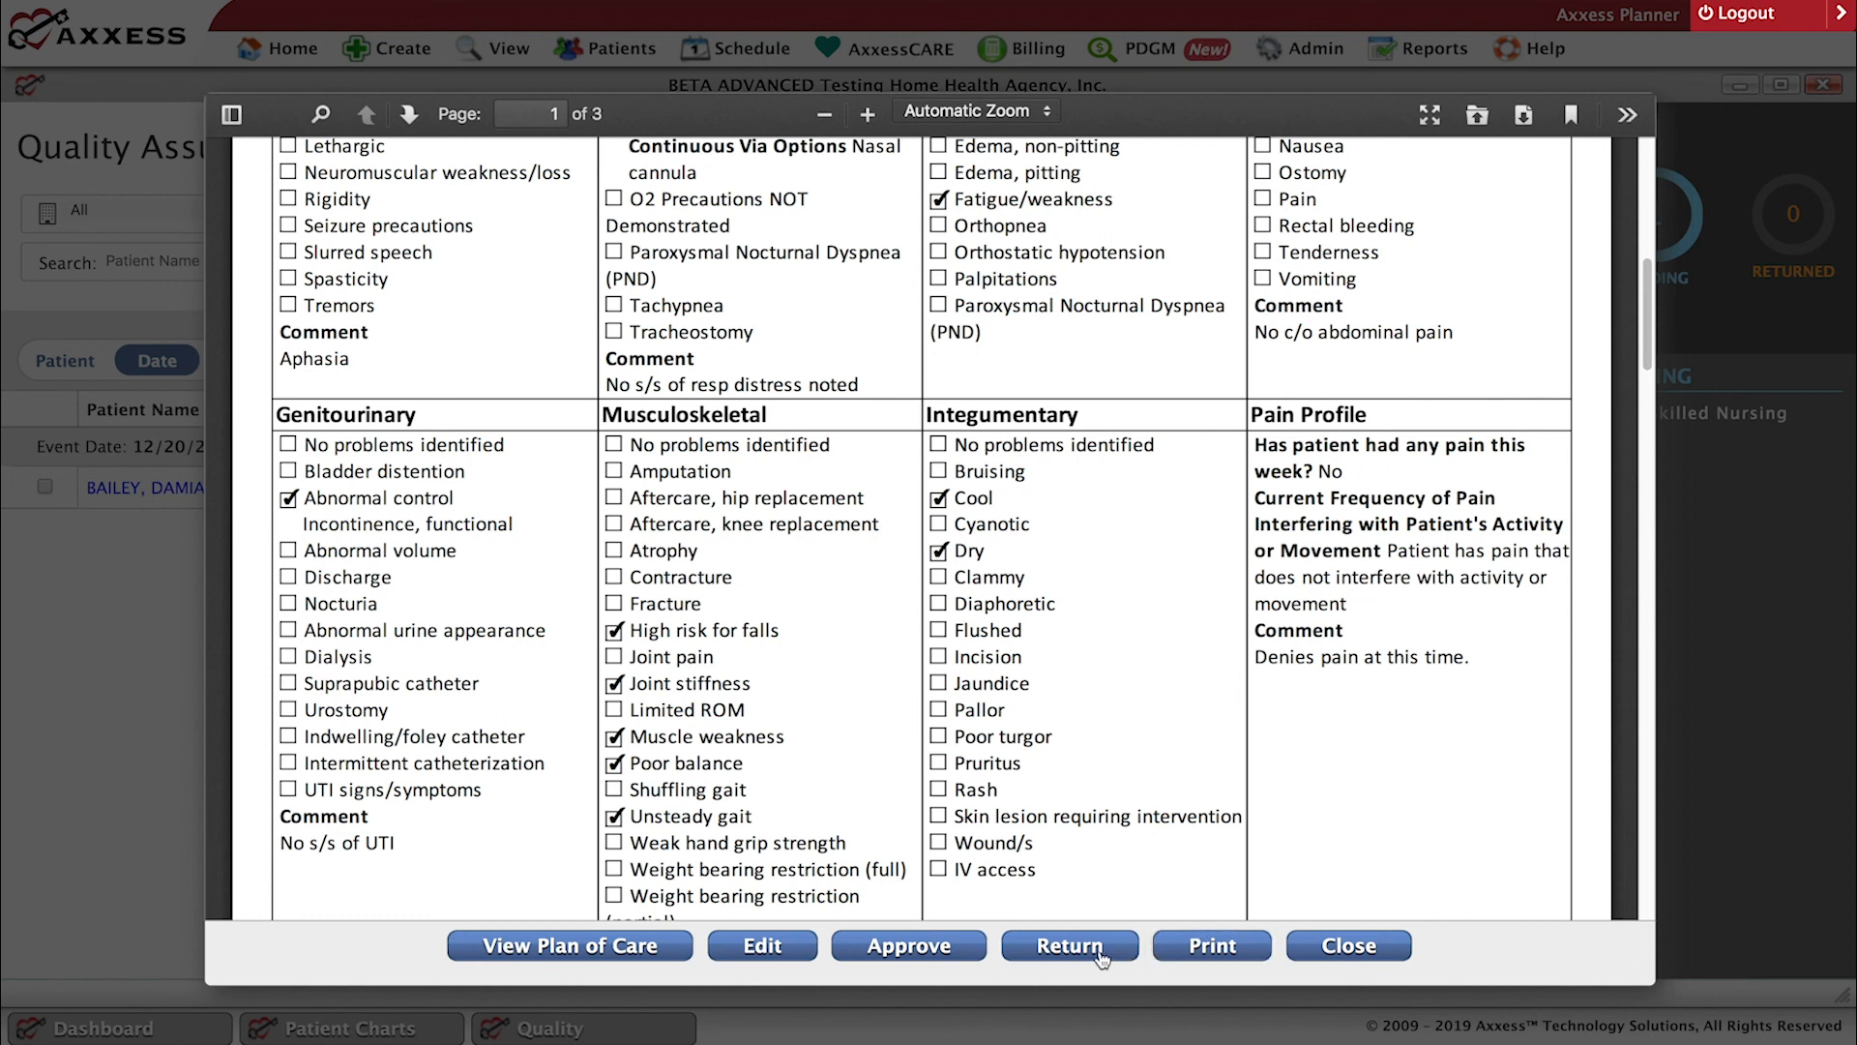
Open the return reason form for the Skilled Nurse Visit, inspect its comment field, and close it without returning the note.
left_click(1070, 946)
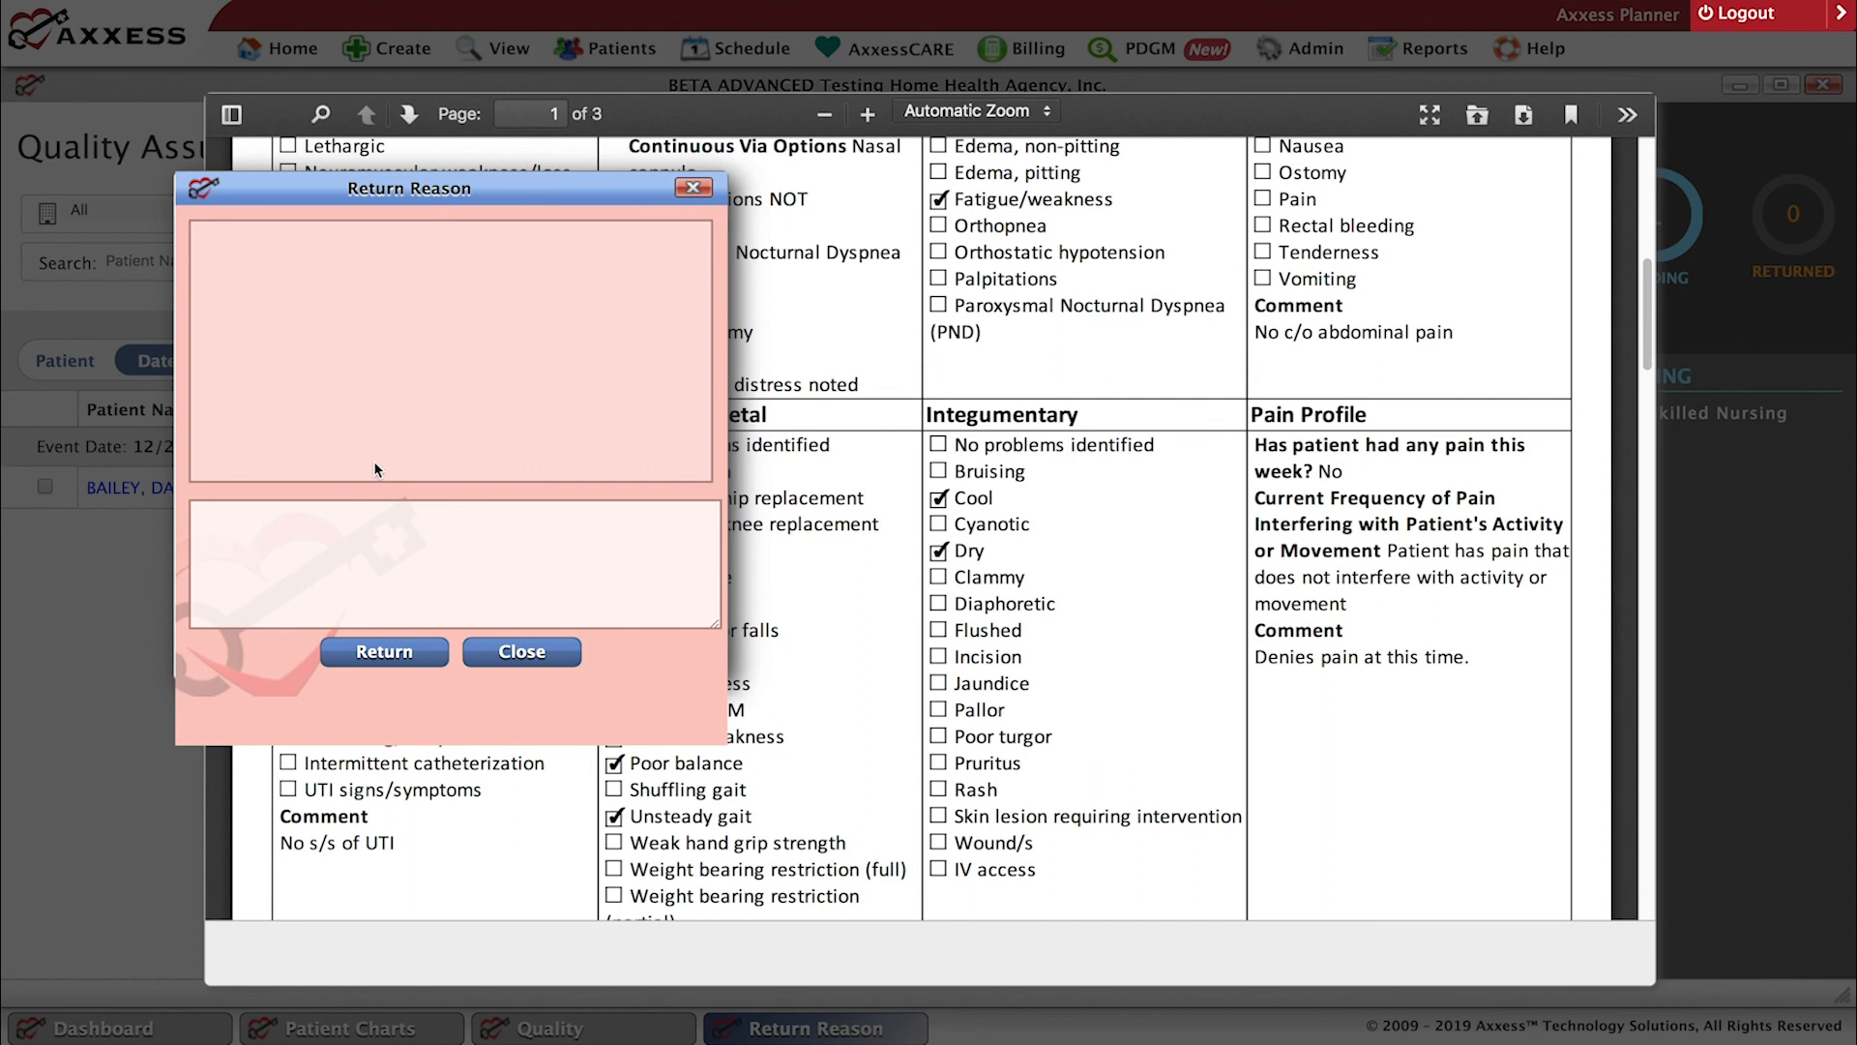
left_click(246, 532)
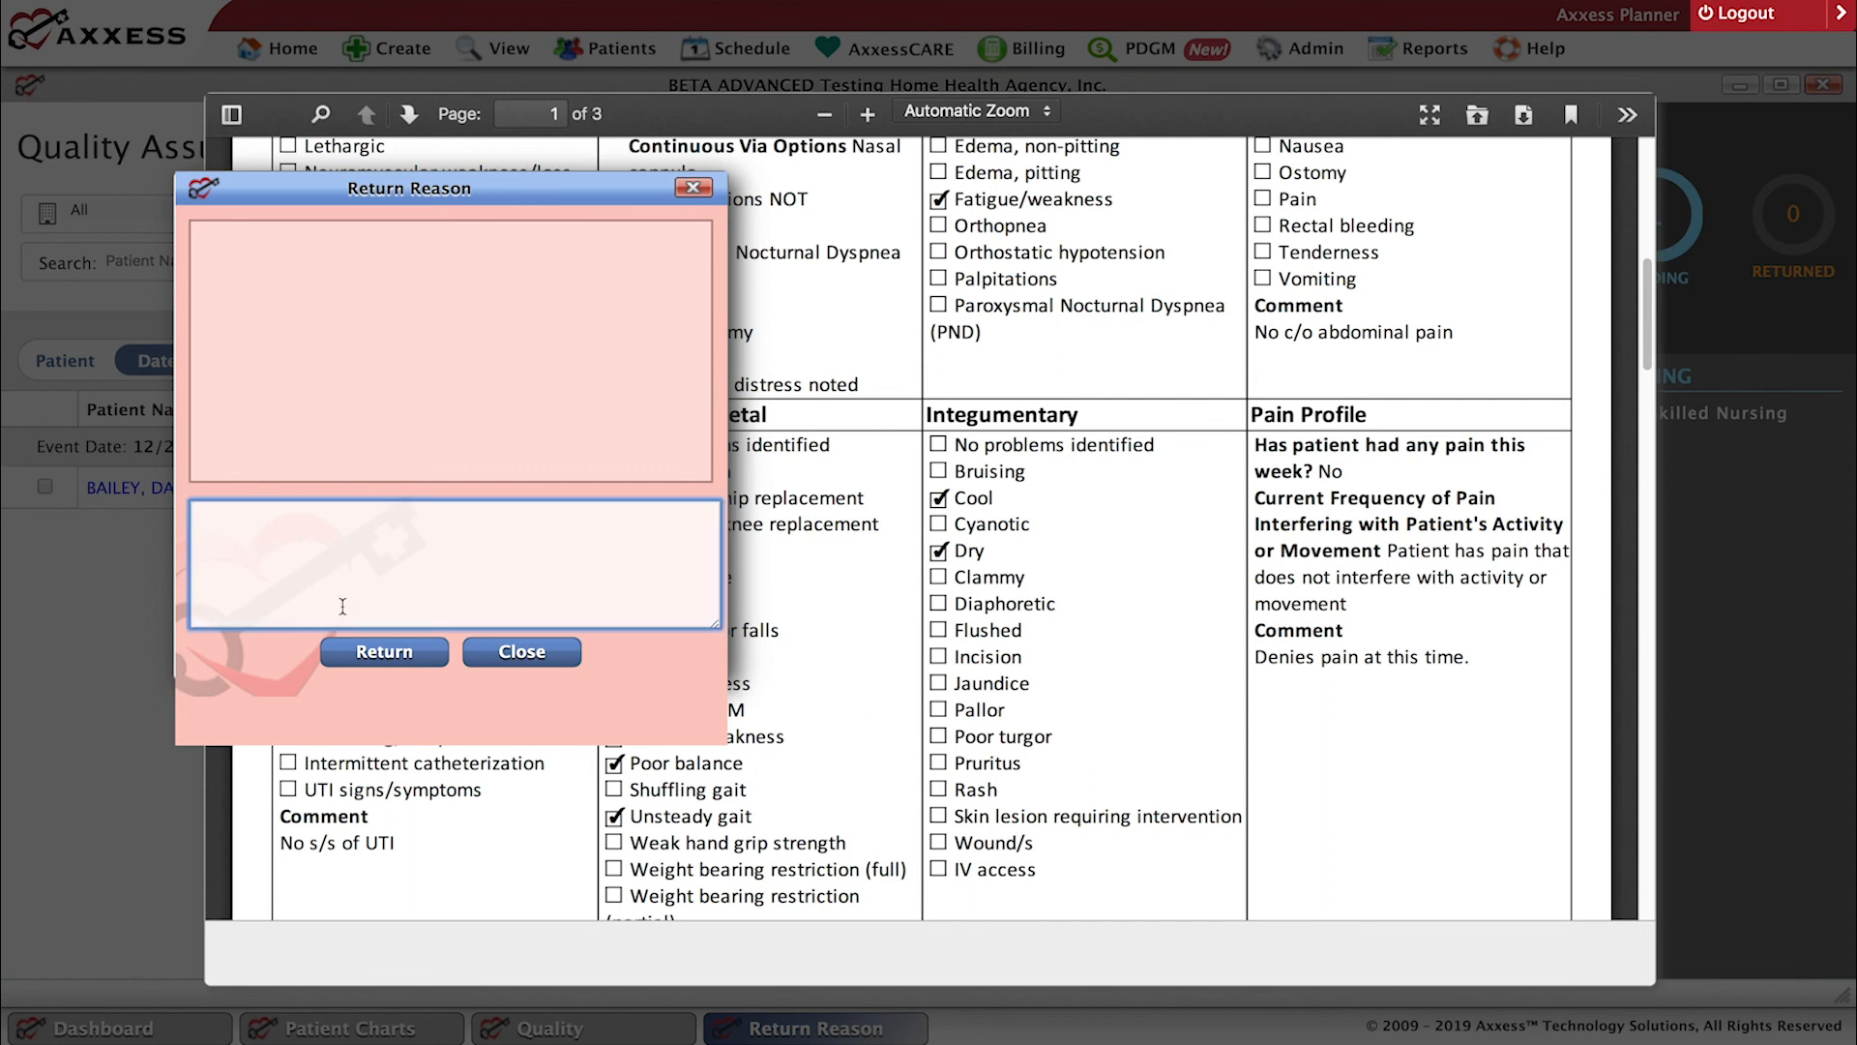
left_click(510, 661)
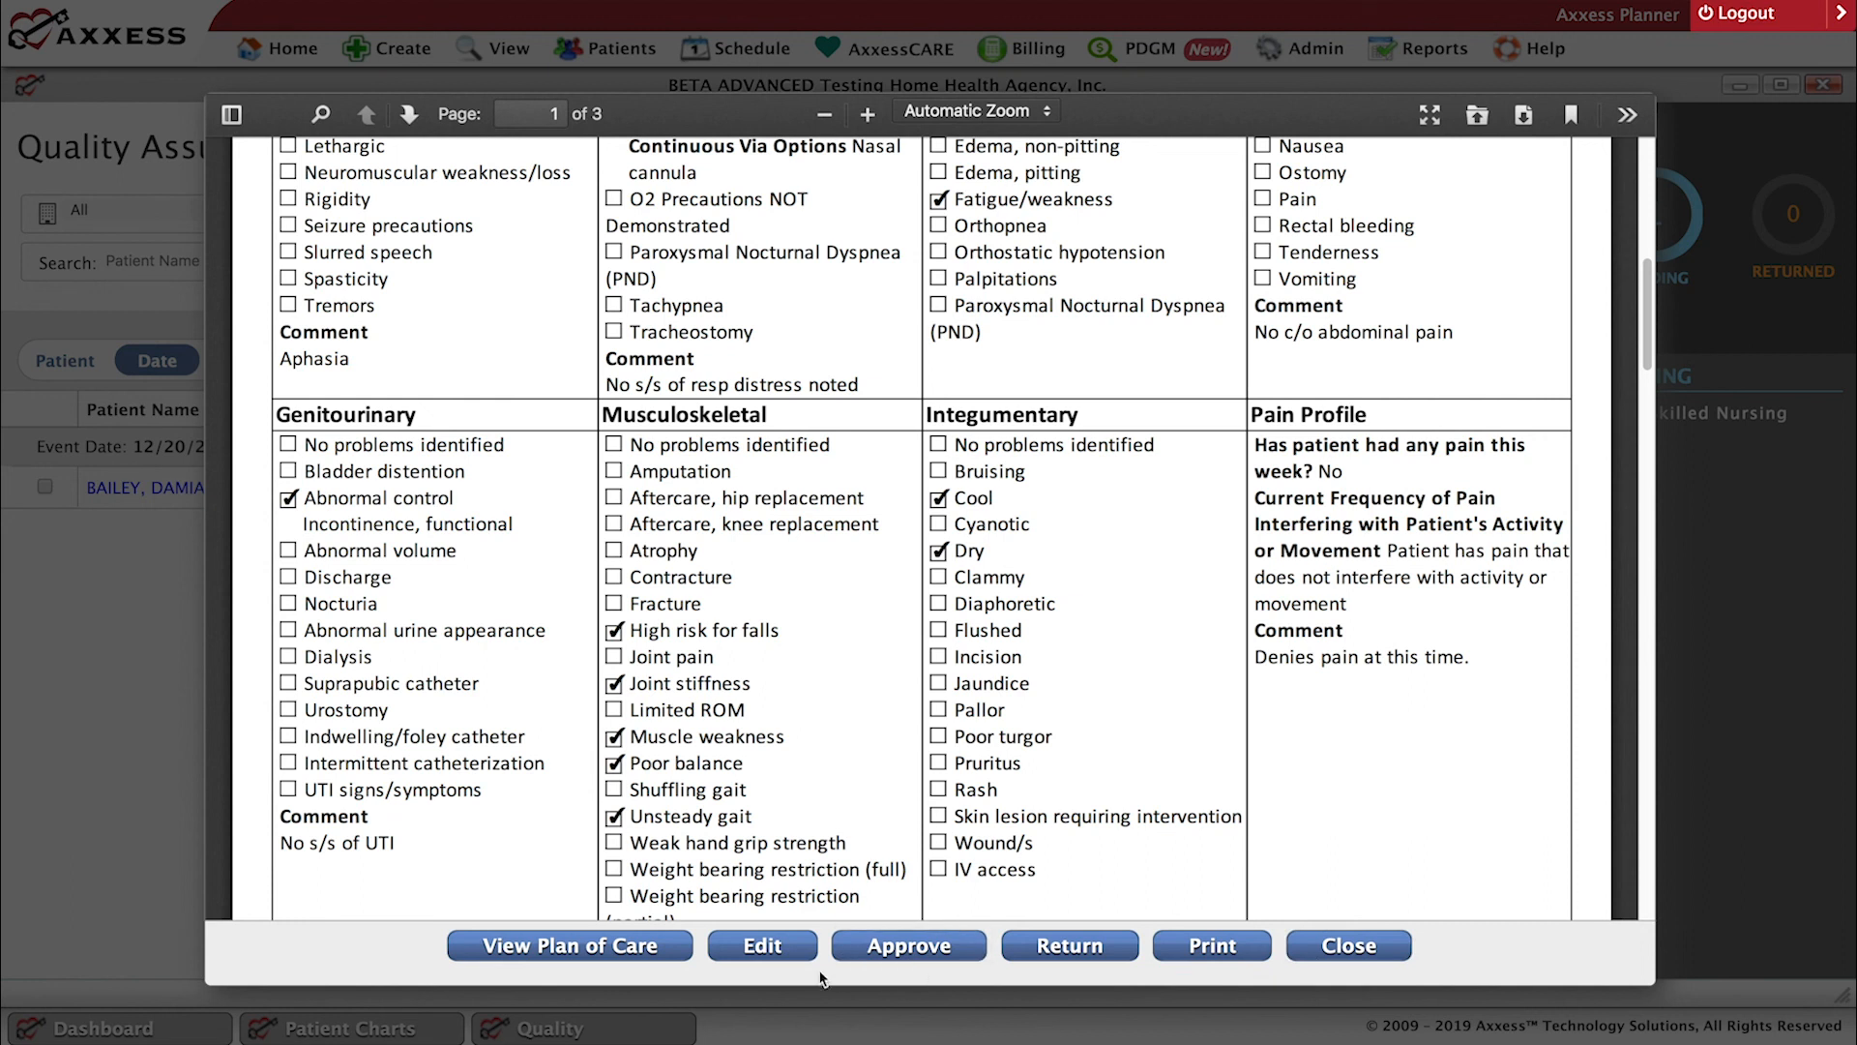
Open the Skilled Nurse Visit note in edit mode, look over its visit information, and close it without changes.
left_click(754, 947)
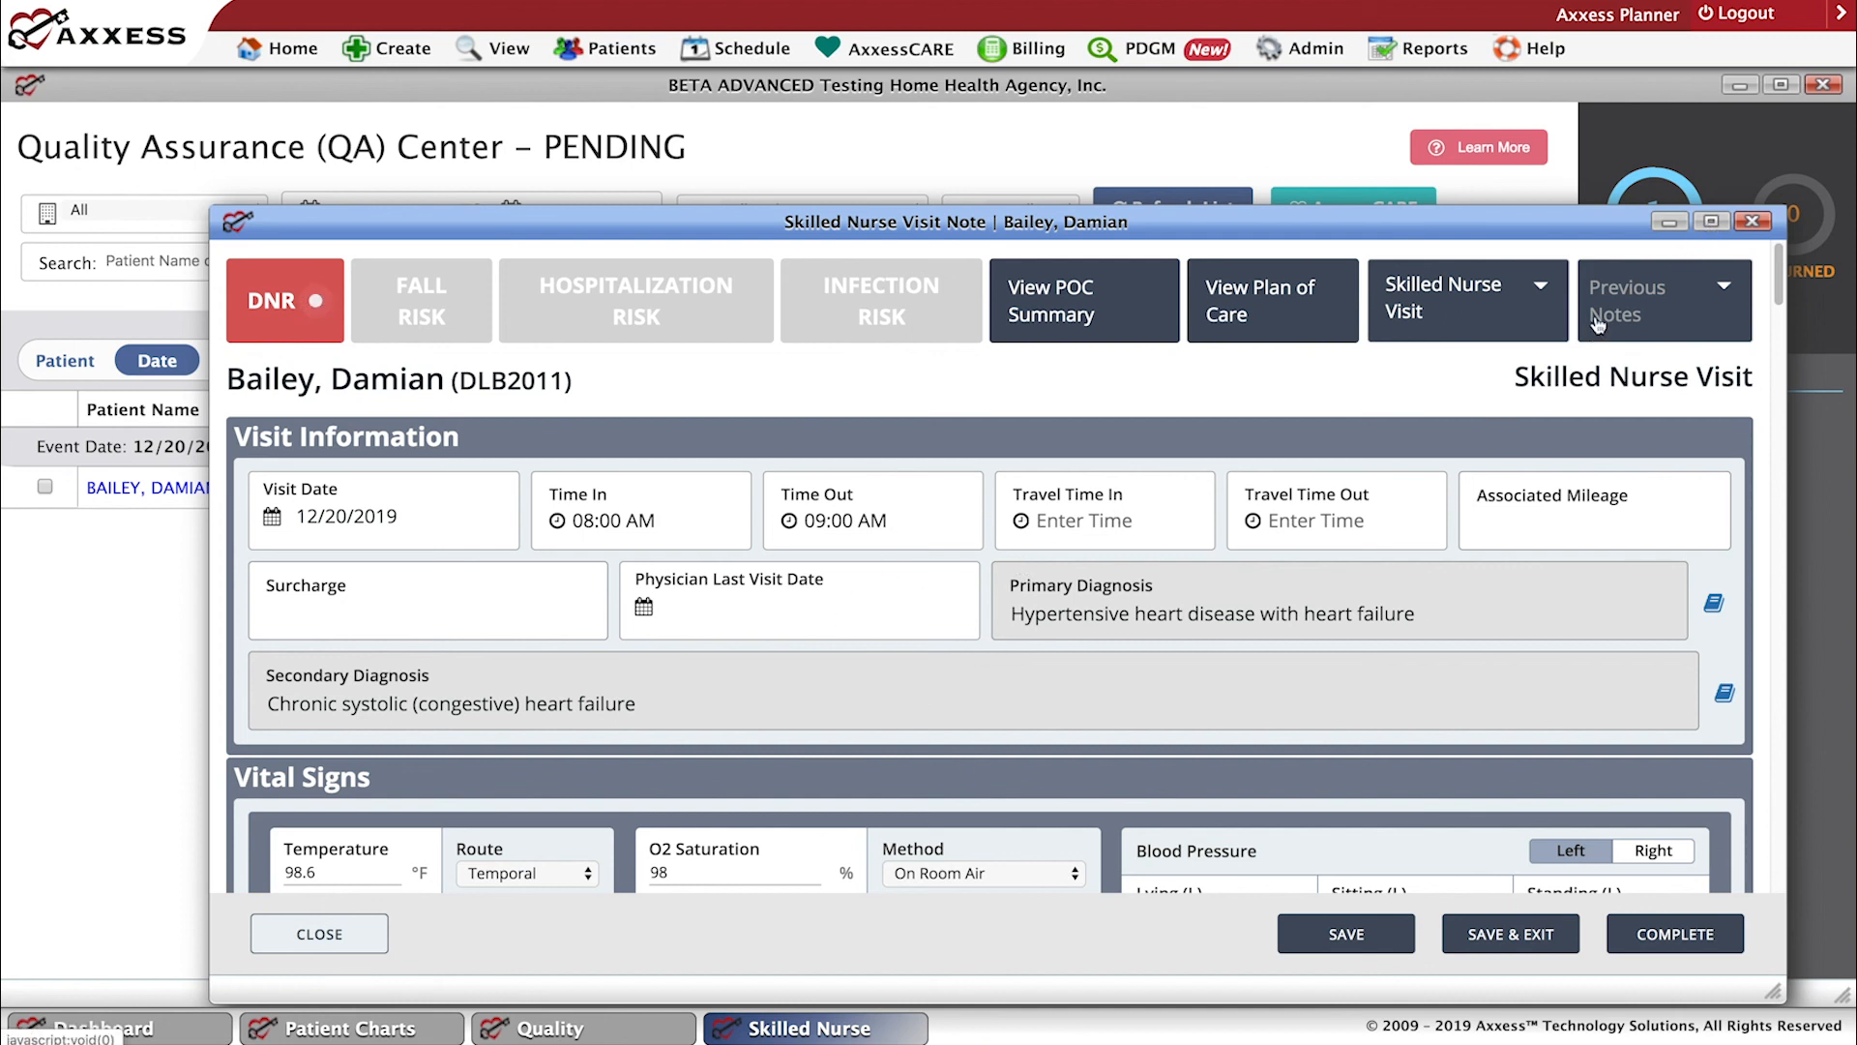
left_click(1711, 231)
left_click(1754, 223)
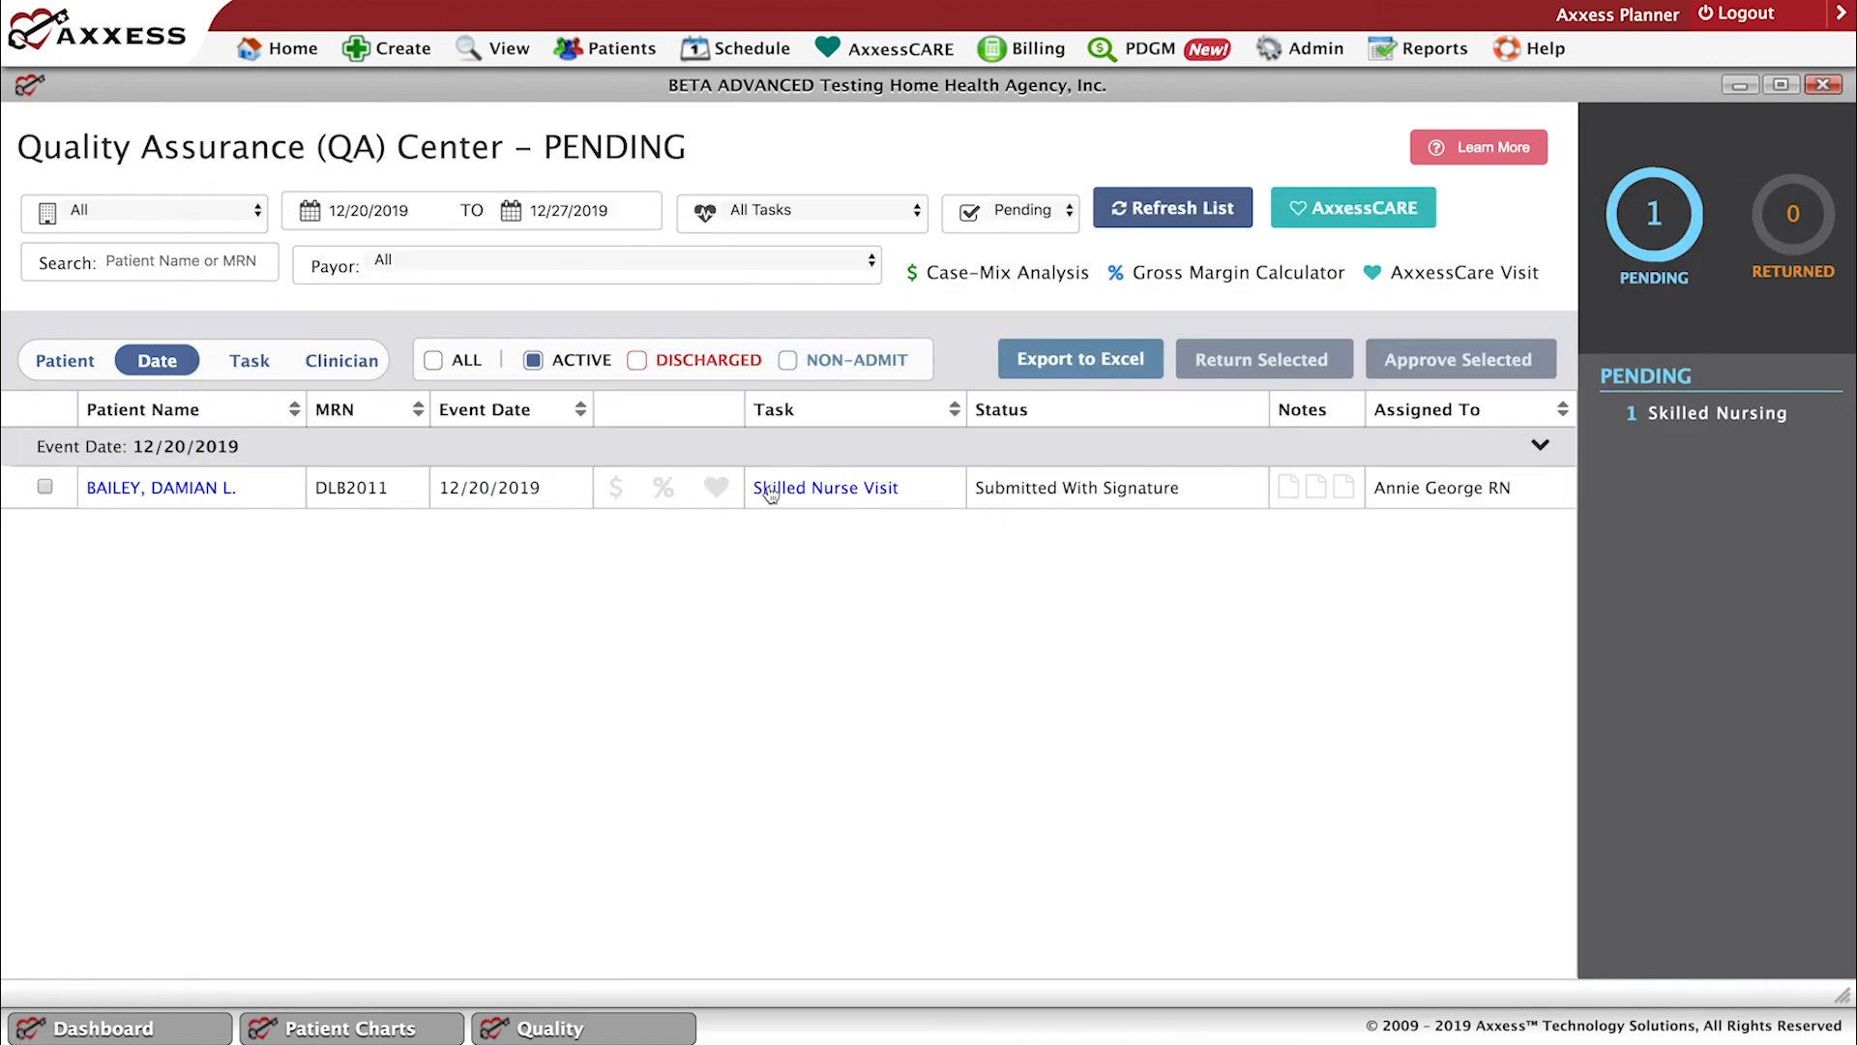
Reopen the 12/20/2019 Skilled Nurse Visit from the QA list, view the patient's plan of care, and close the visit preview.
left_click(824, 498)
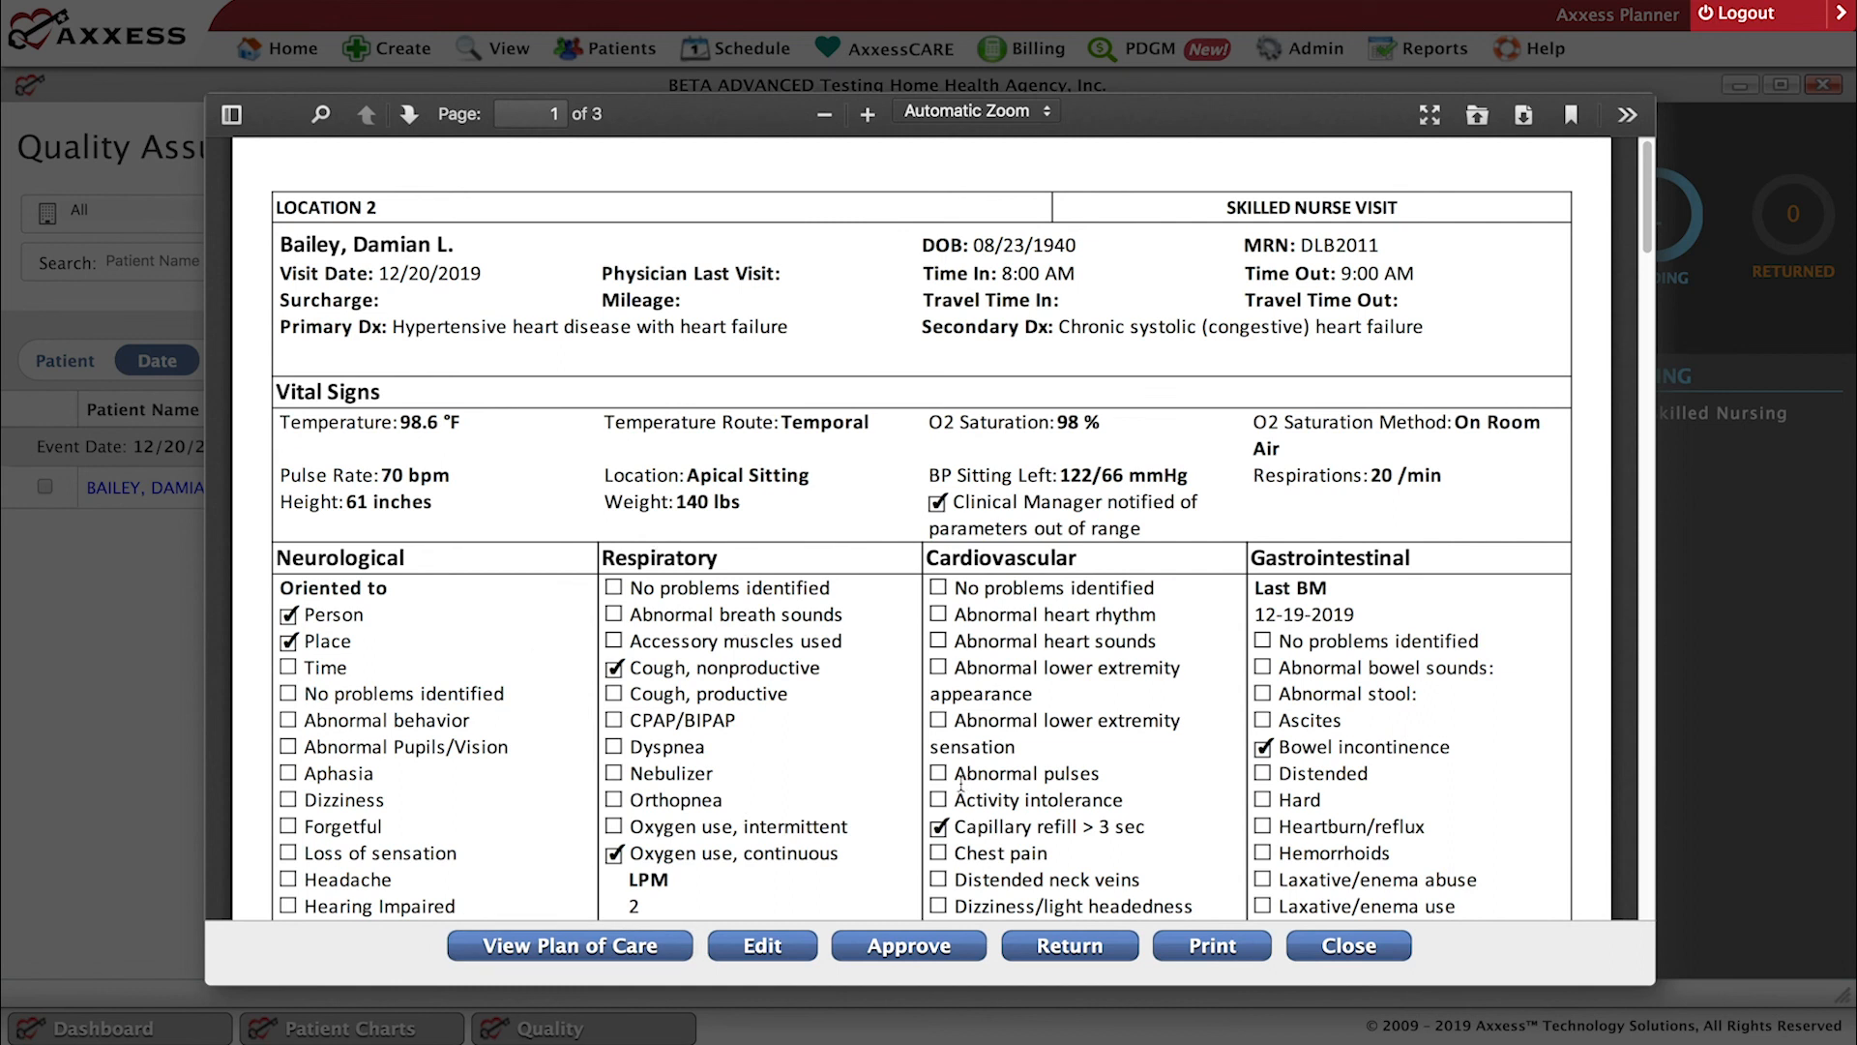
left_click(570, 948)
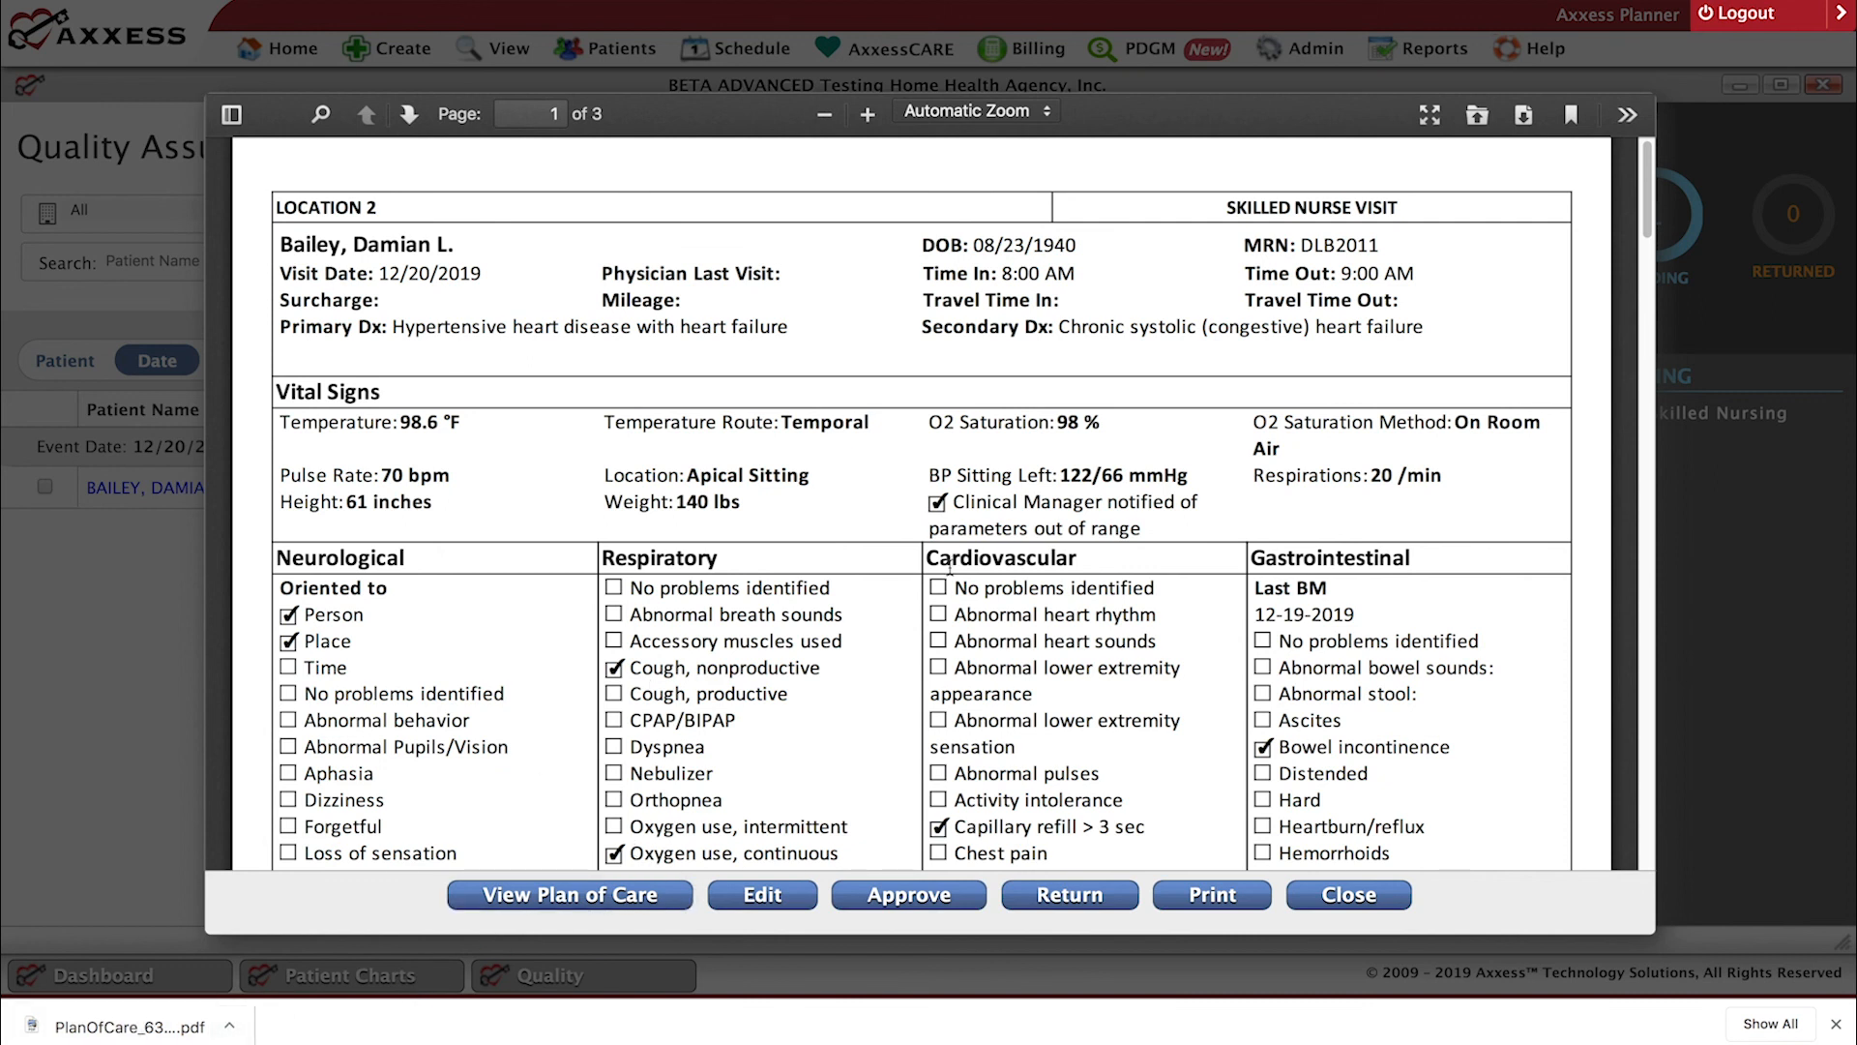
left_click(1351, 899)
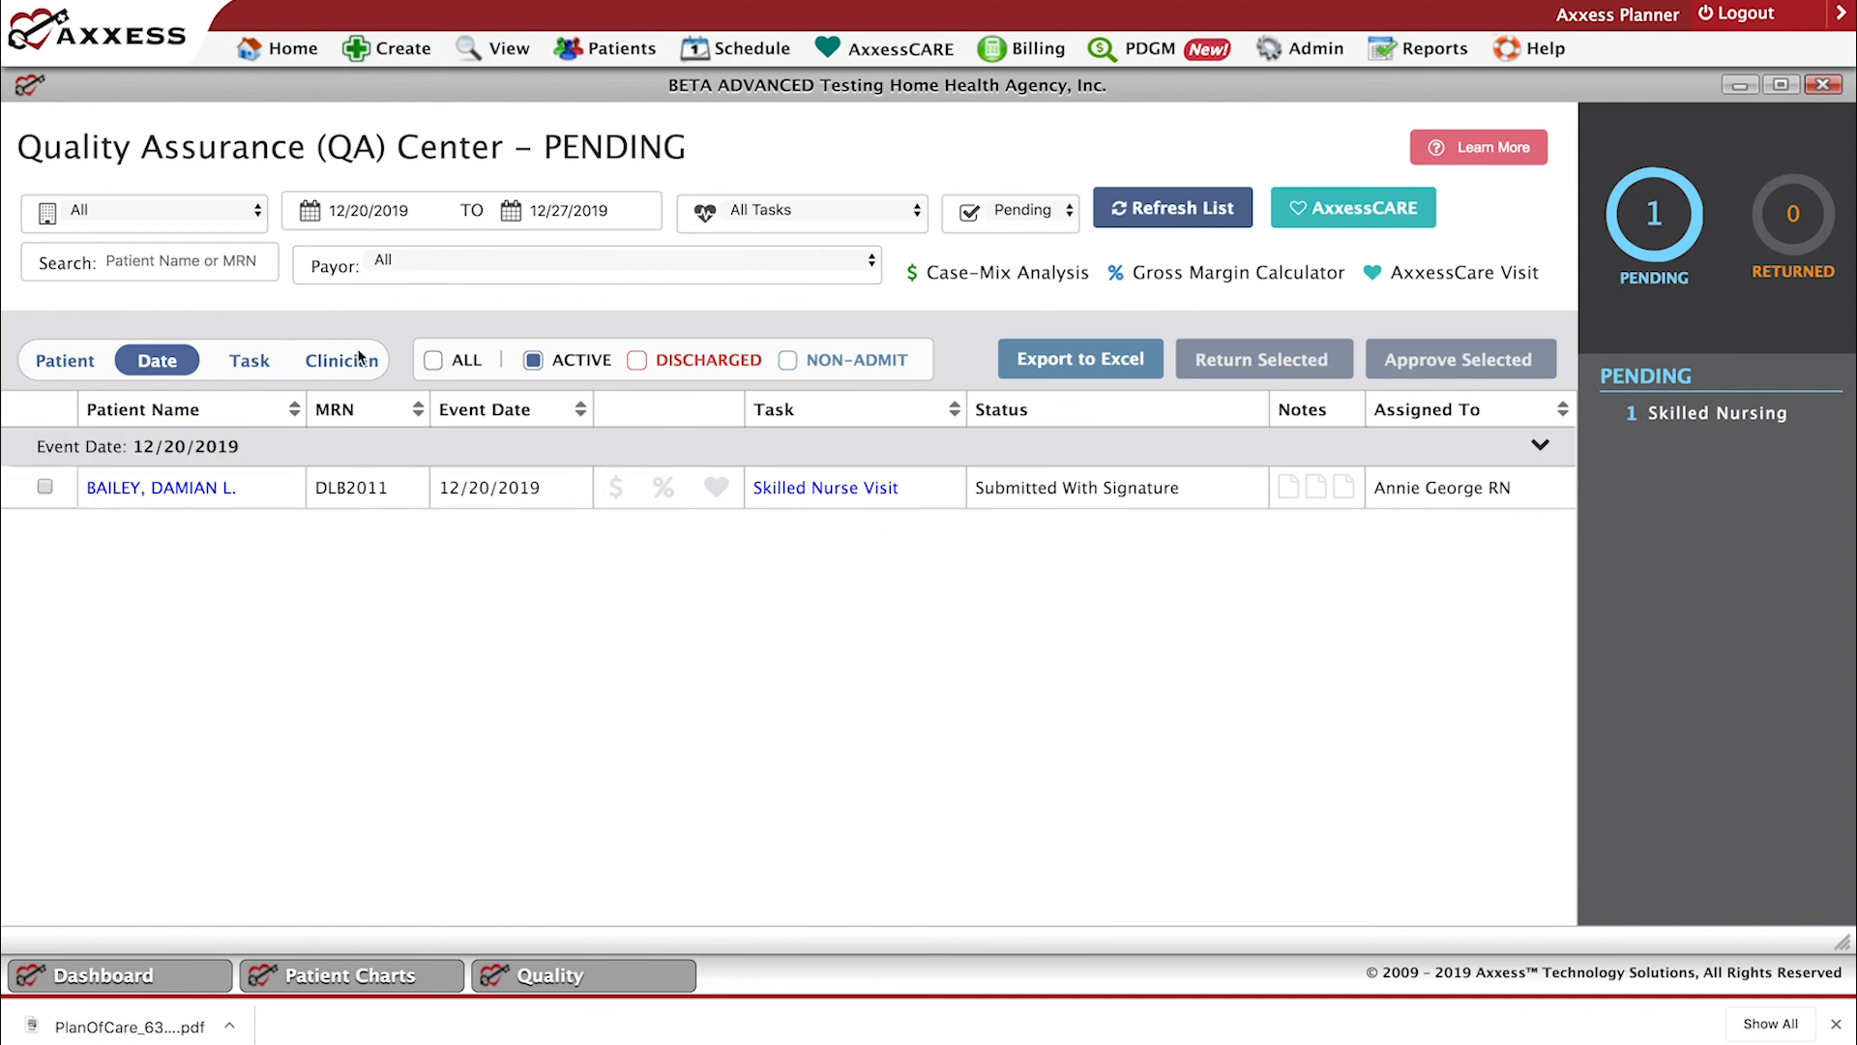
Set the start date of the QA Center's date range to 12/18/2019.
left_click(370, 210)
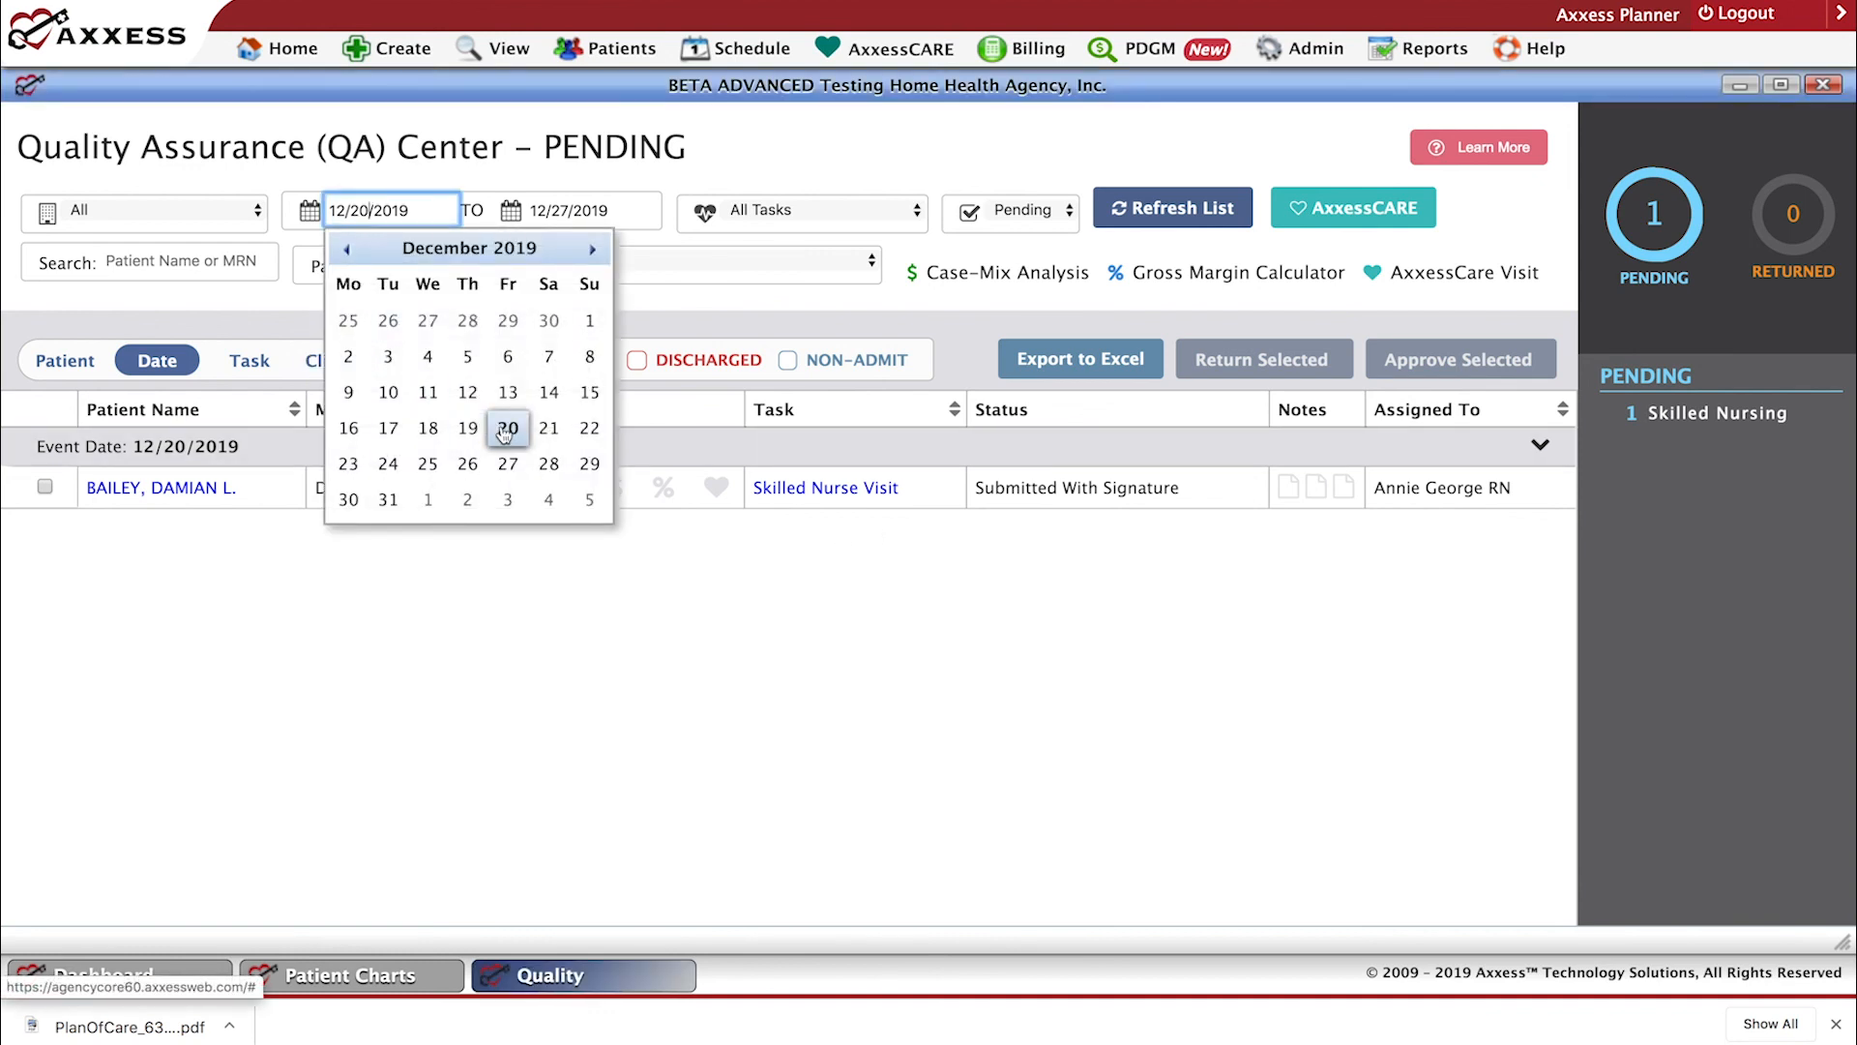
left_click(427, 431)
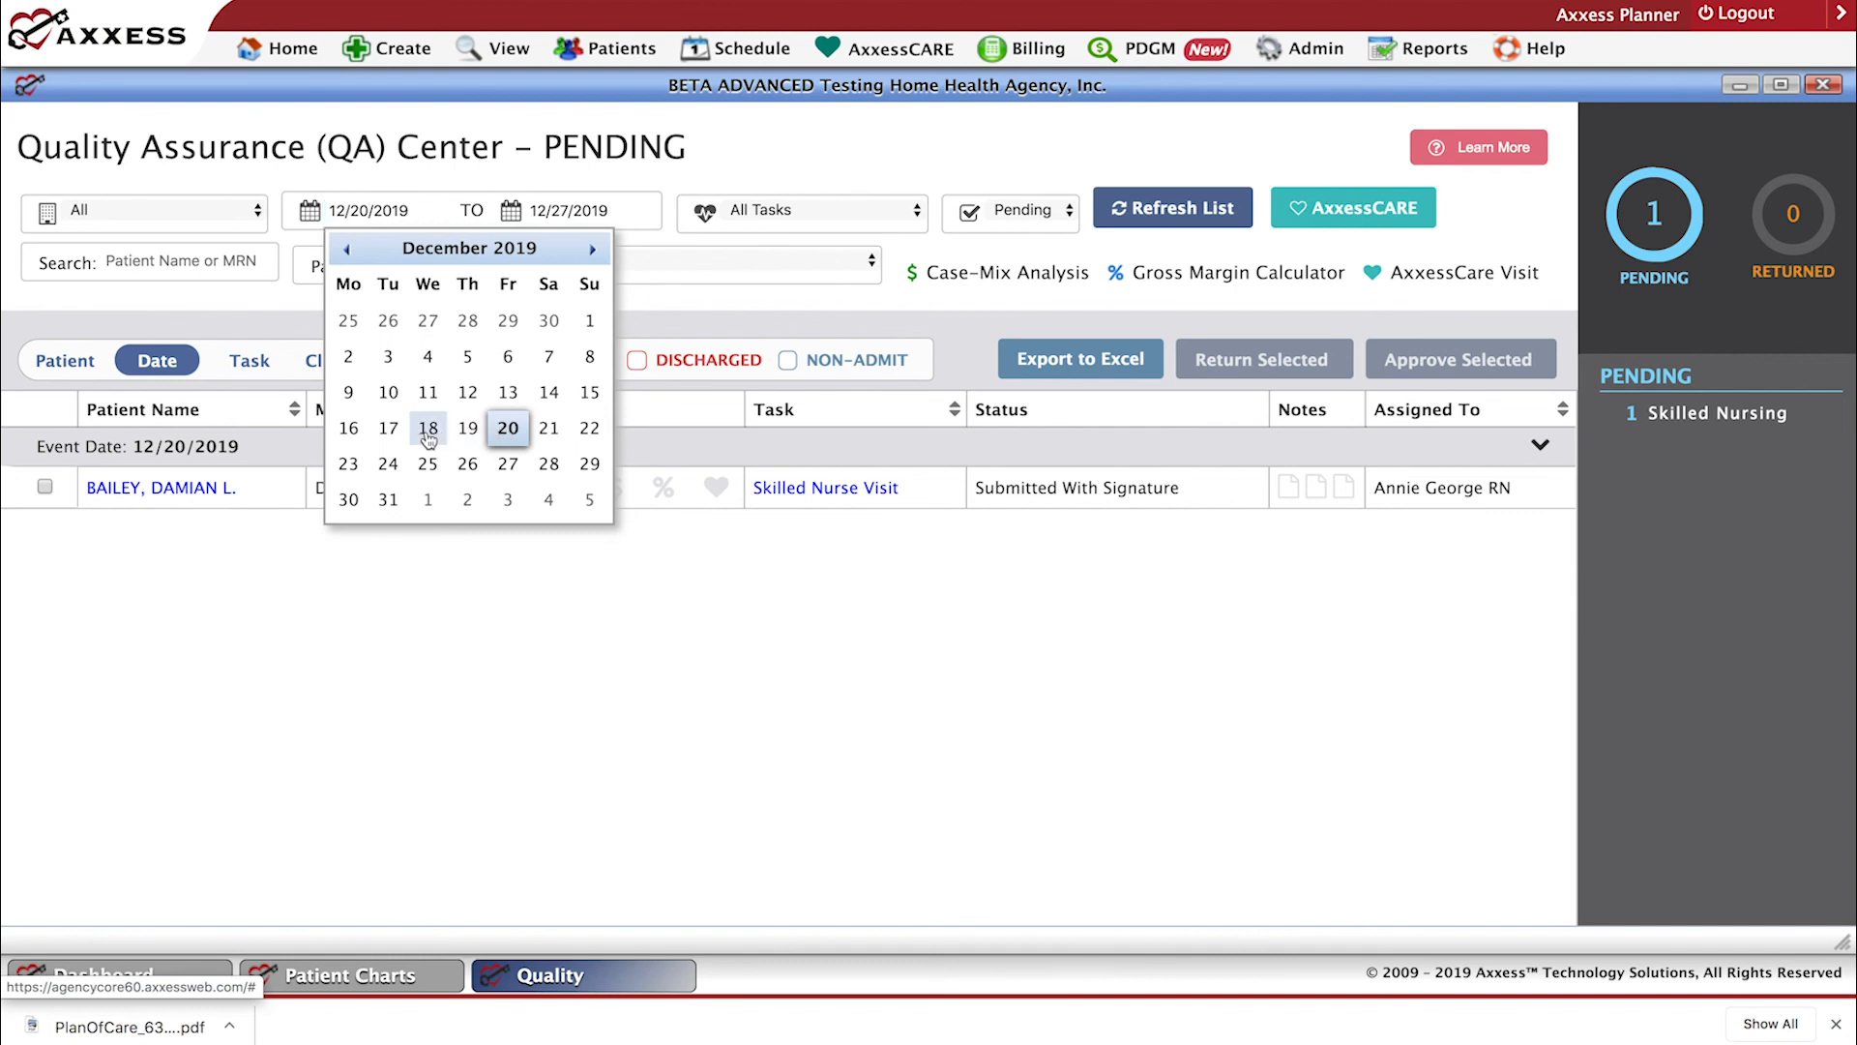
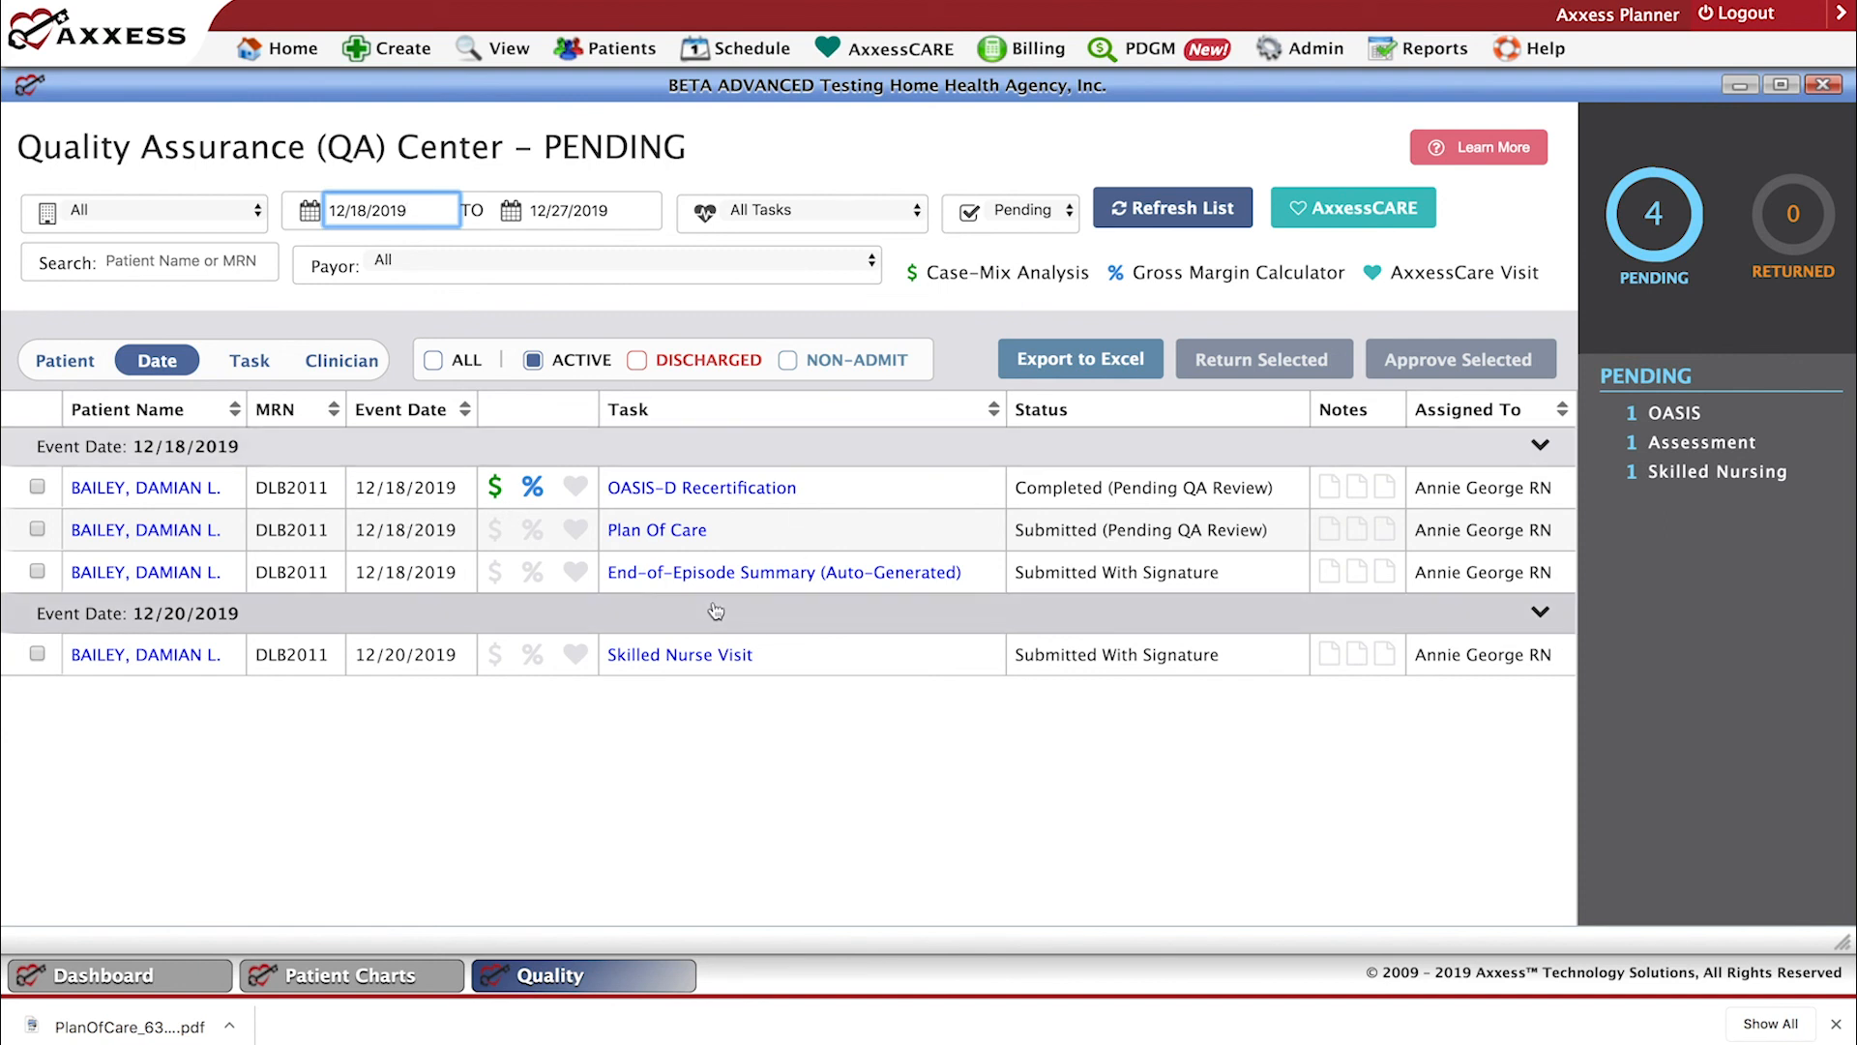
Review the Case-Mix Analysis for the 12/18/2019 OASIS-D Recertification, including its PPS and PDGM comparison and diagnoses, and close it.
left_click(494, 489)
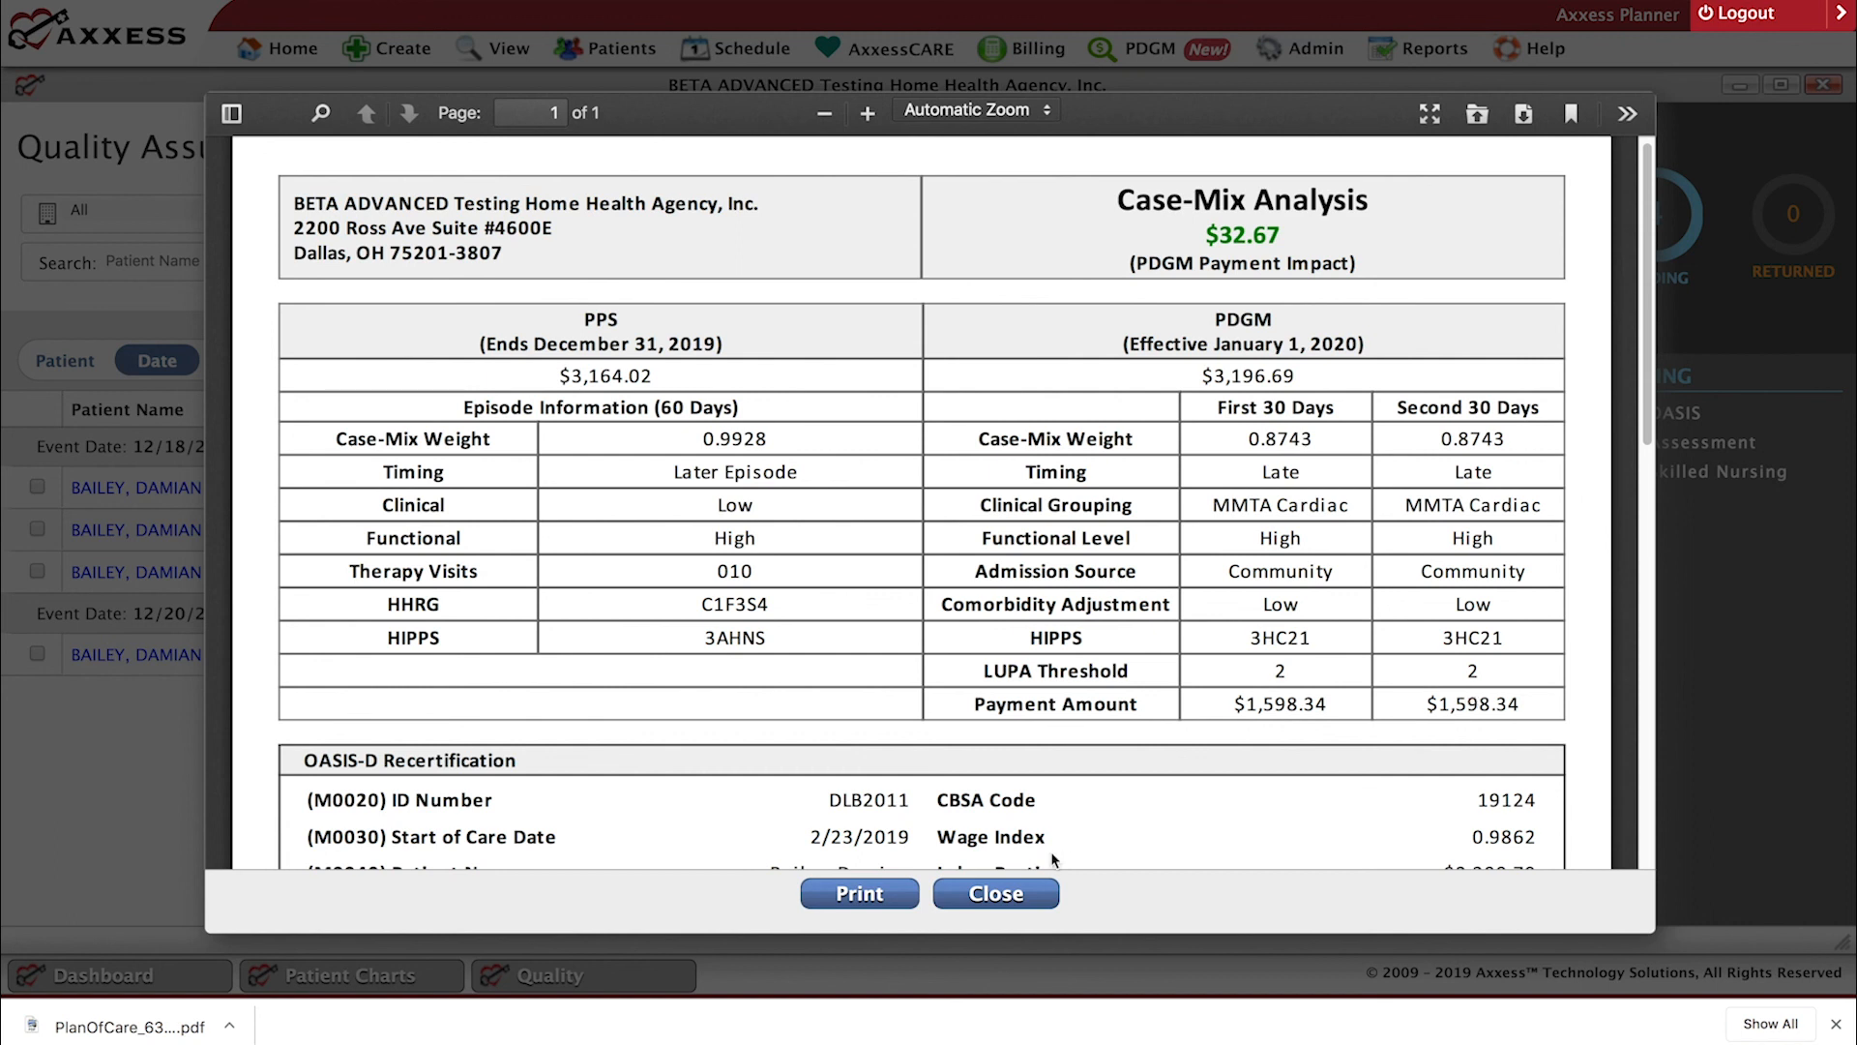
scroll(1034, 775, "up", 1)
scroll(1547, 503, "down", 5)
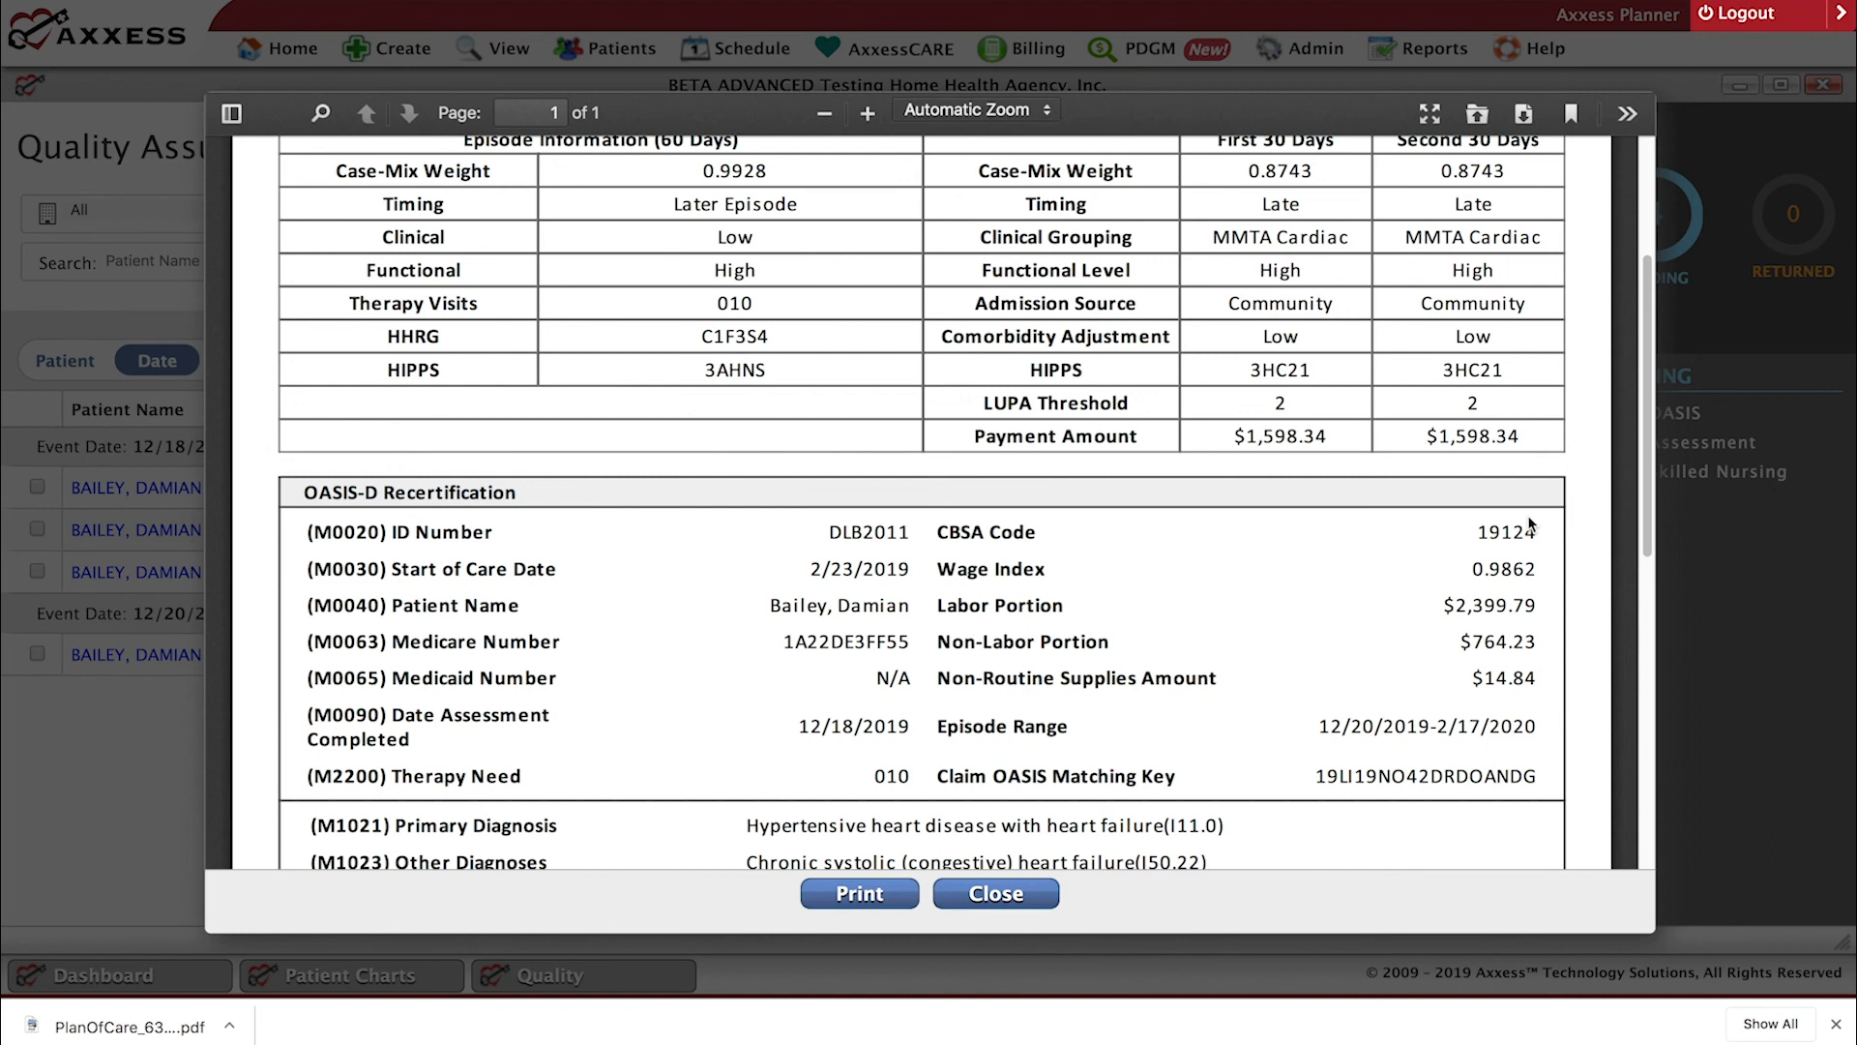
scroll(1530, 525, "down", 2)
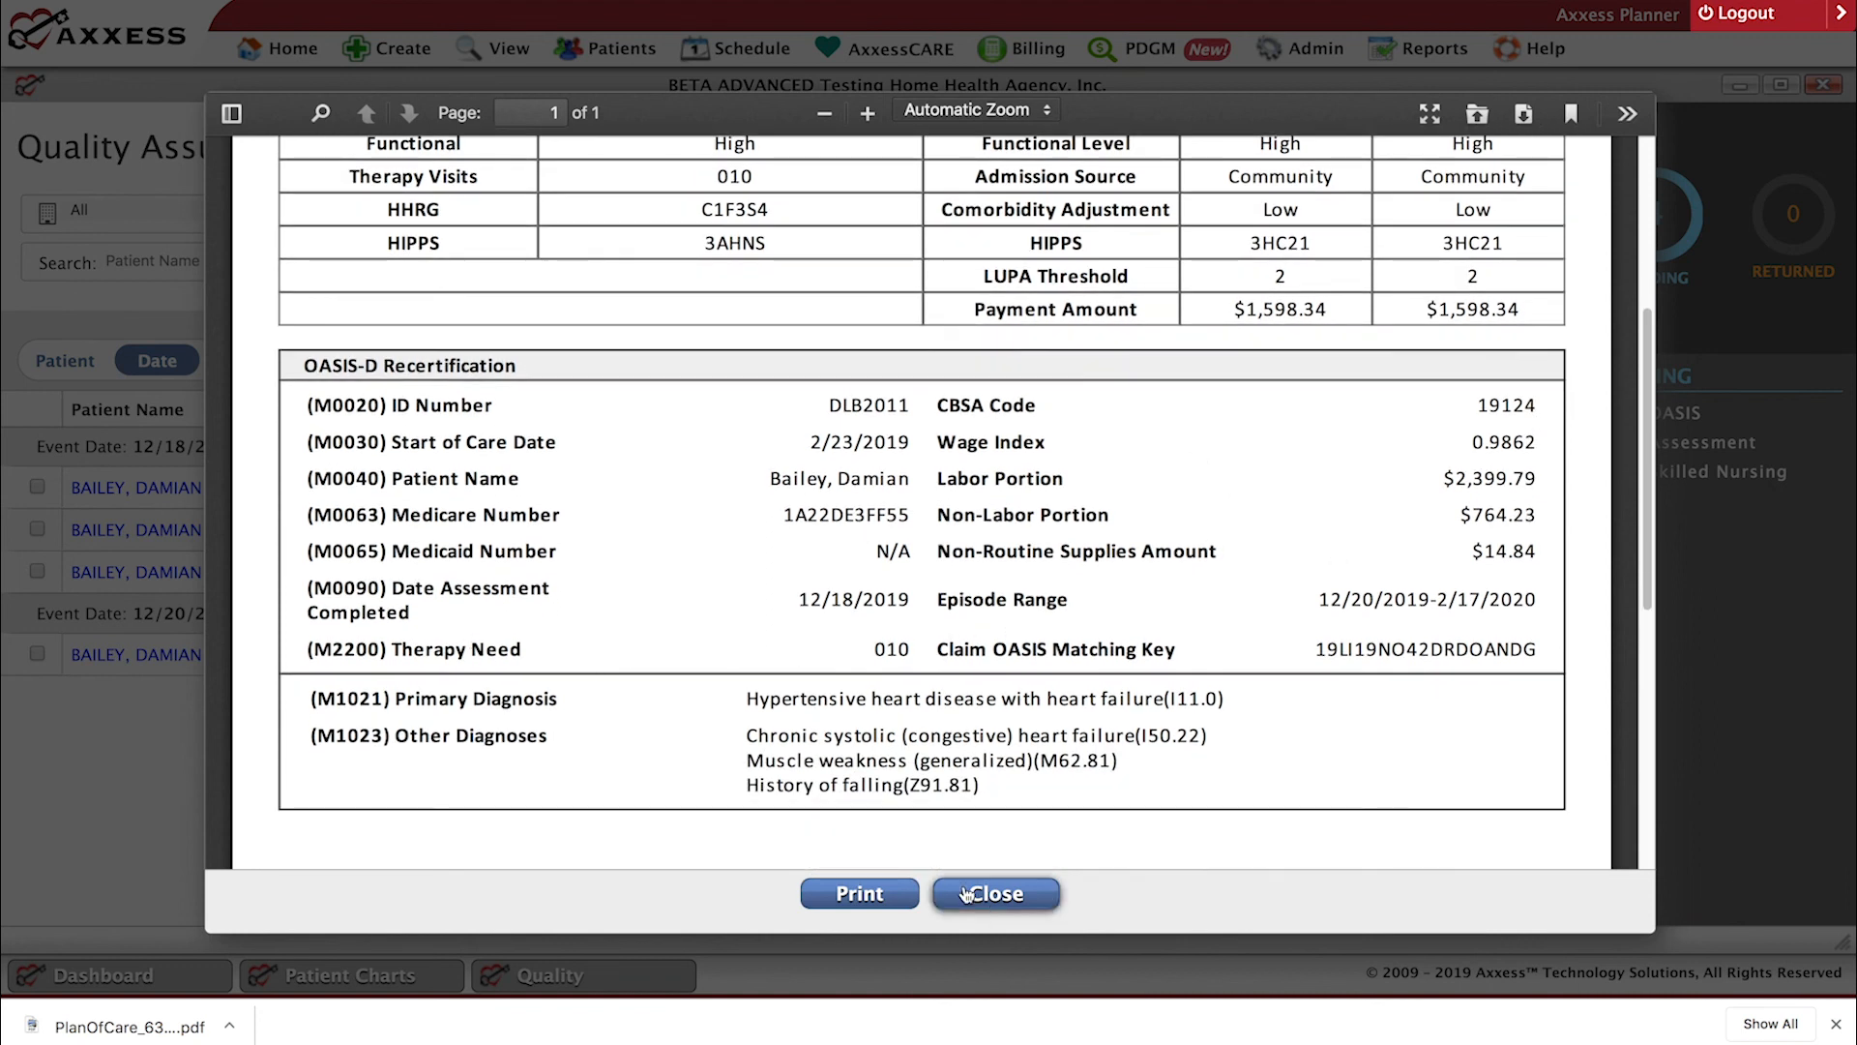
left_click(996, 893)
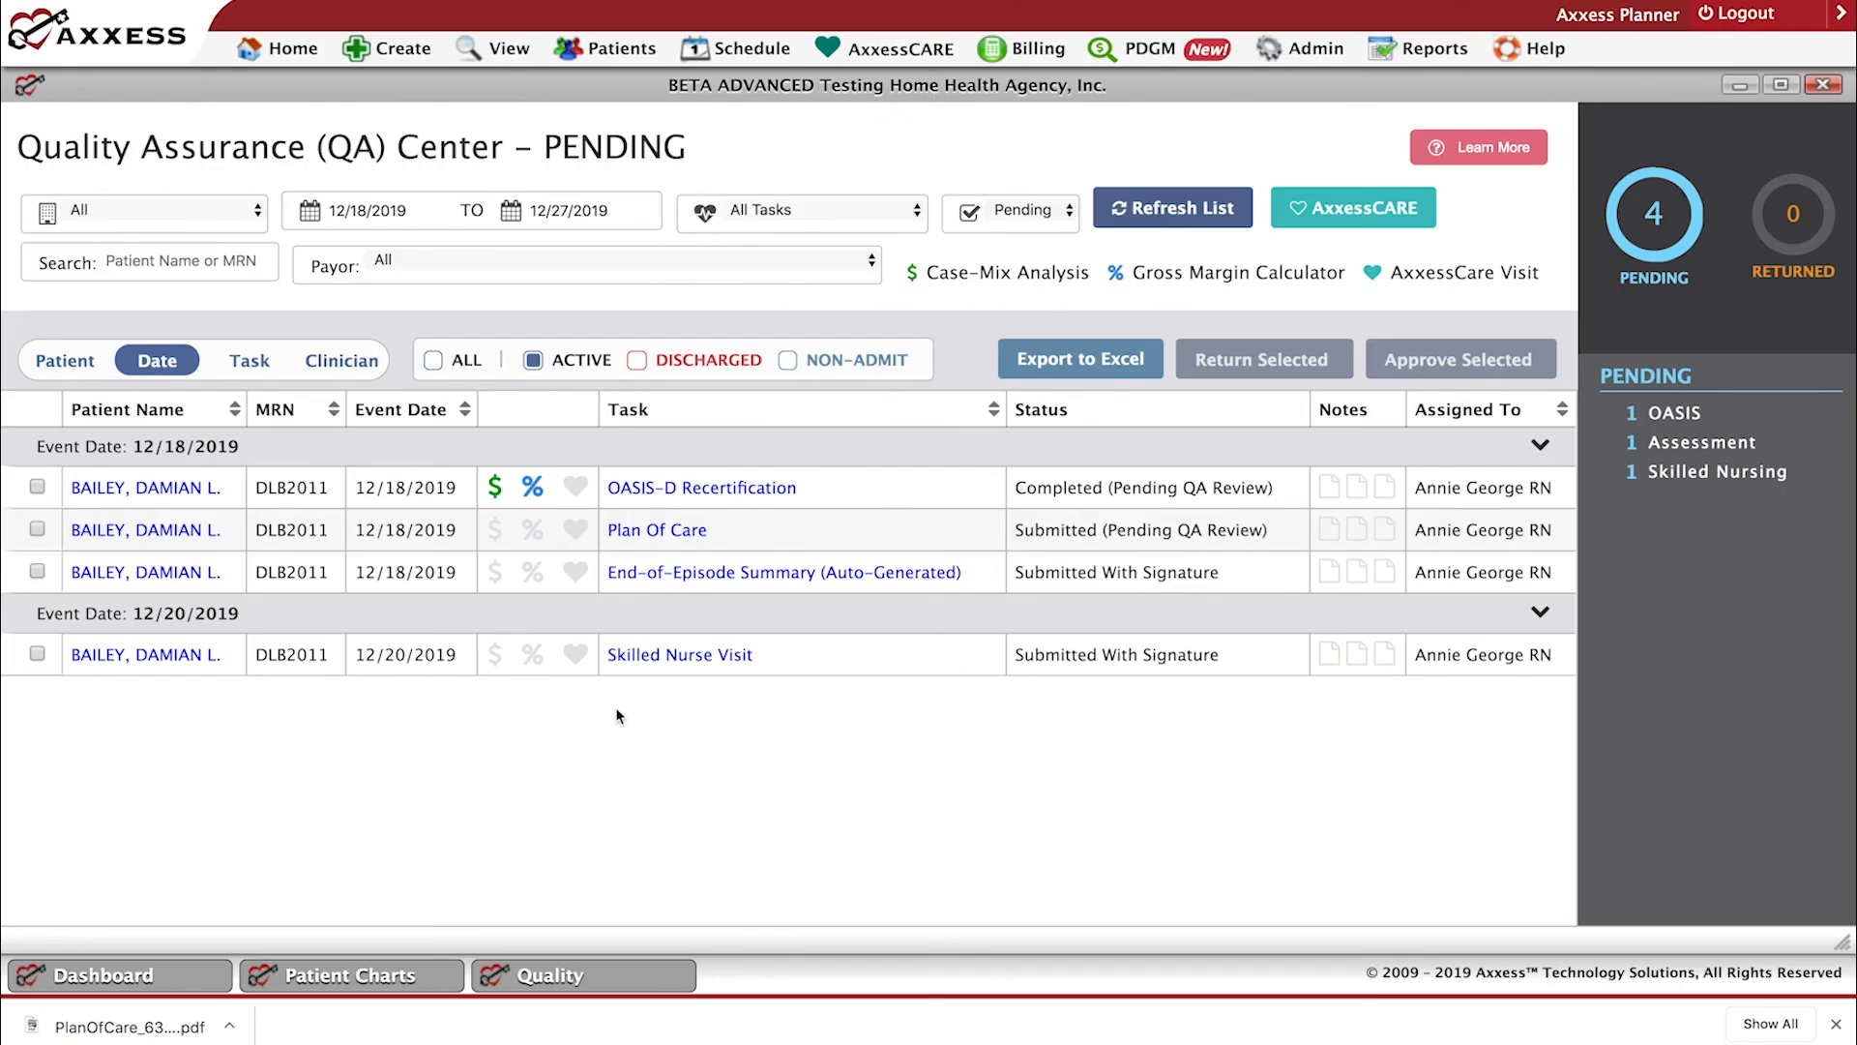
Review the OASIS-D Recertification's Gross Margin Calculator, including its episode information and cost modeling, and close it without changes.
left_click(532, 487)
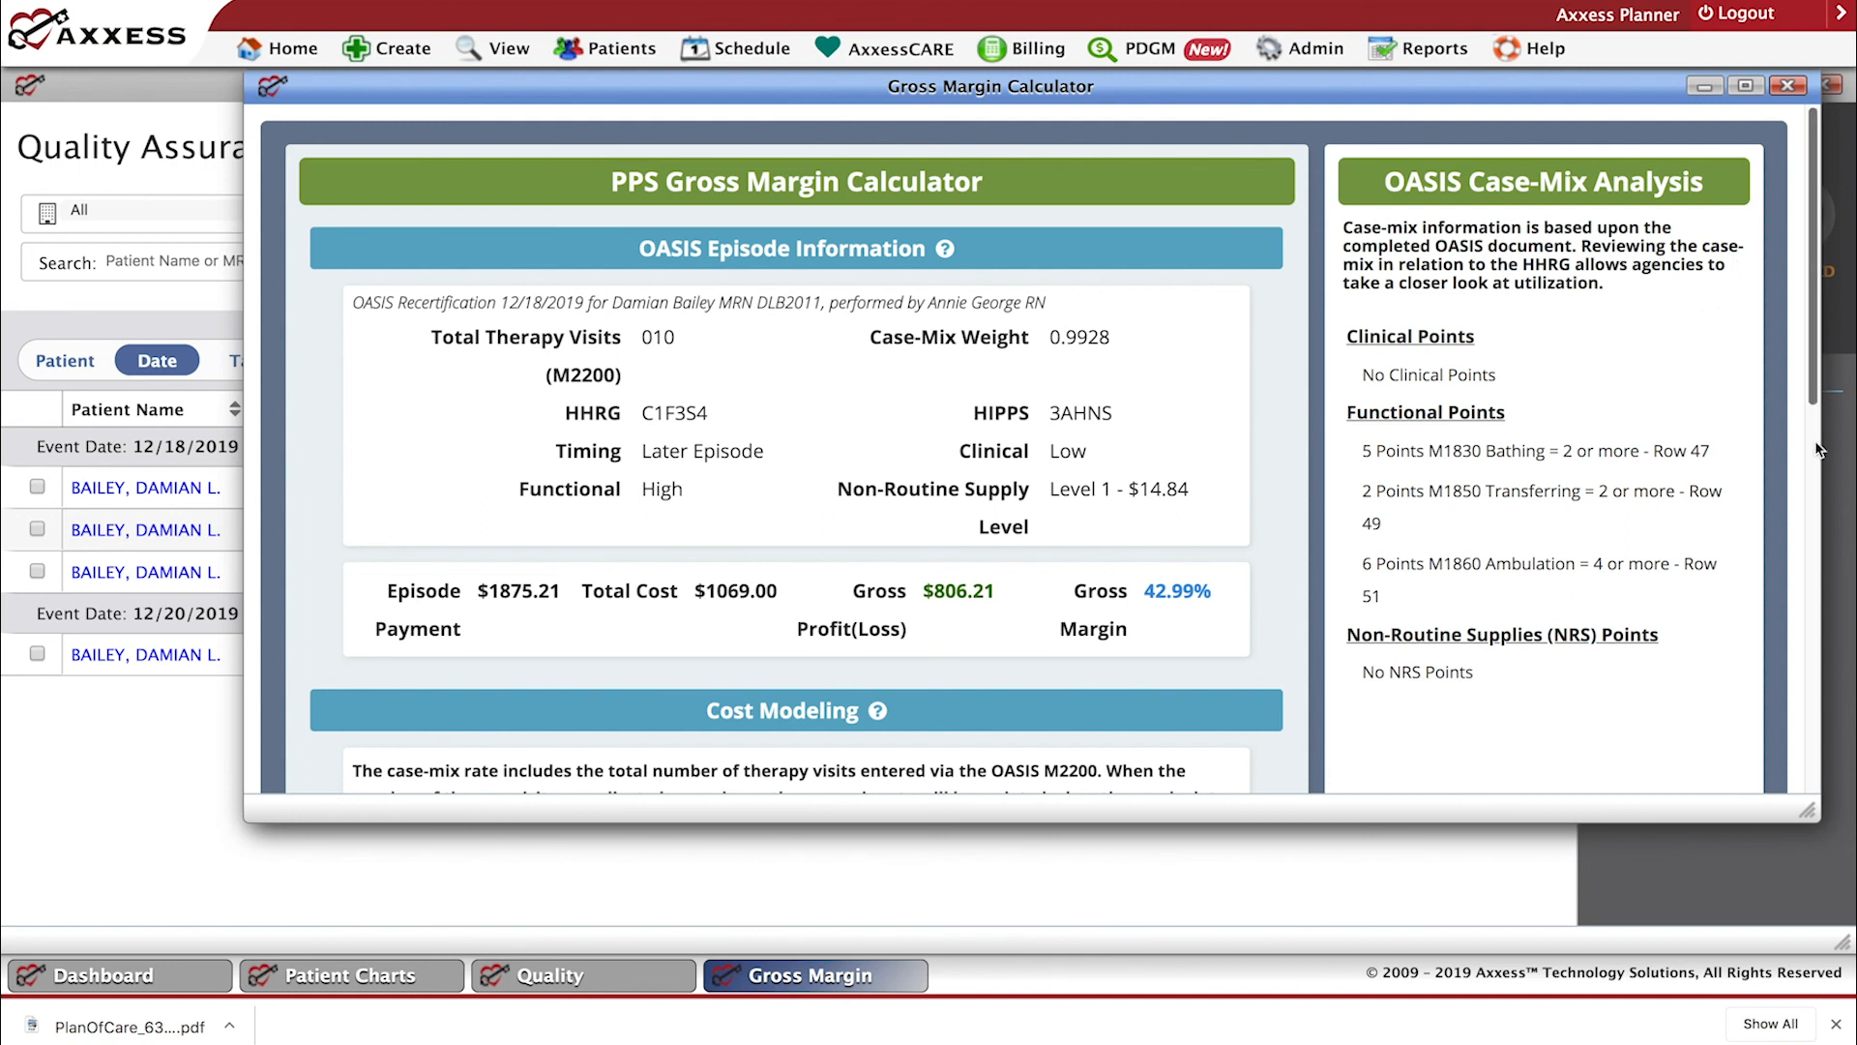
scroll(1818, 450, "down", 3)
scroll(1823, 522, "down", 1)
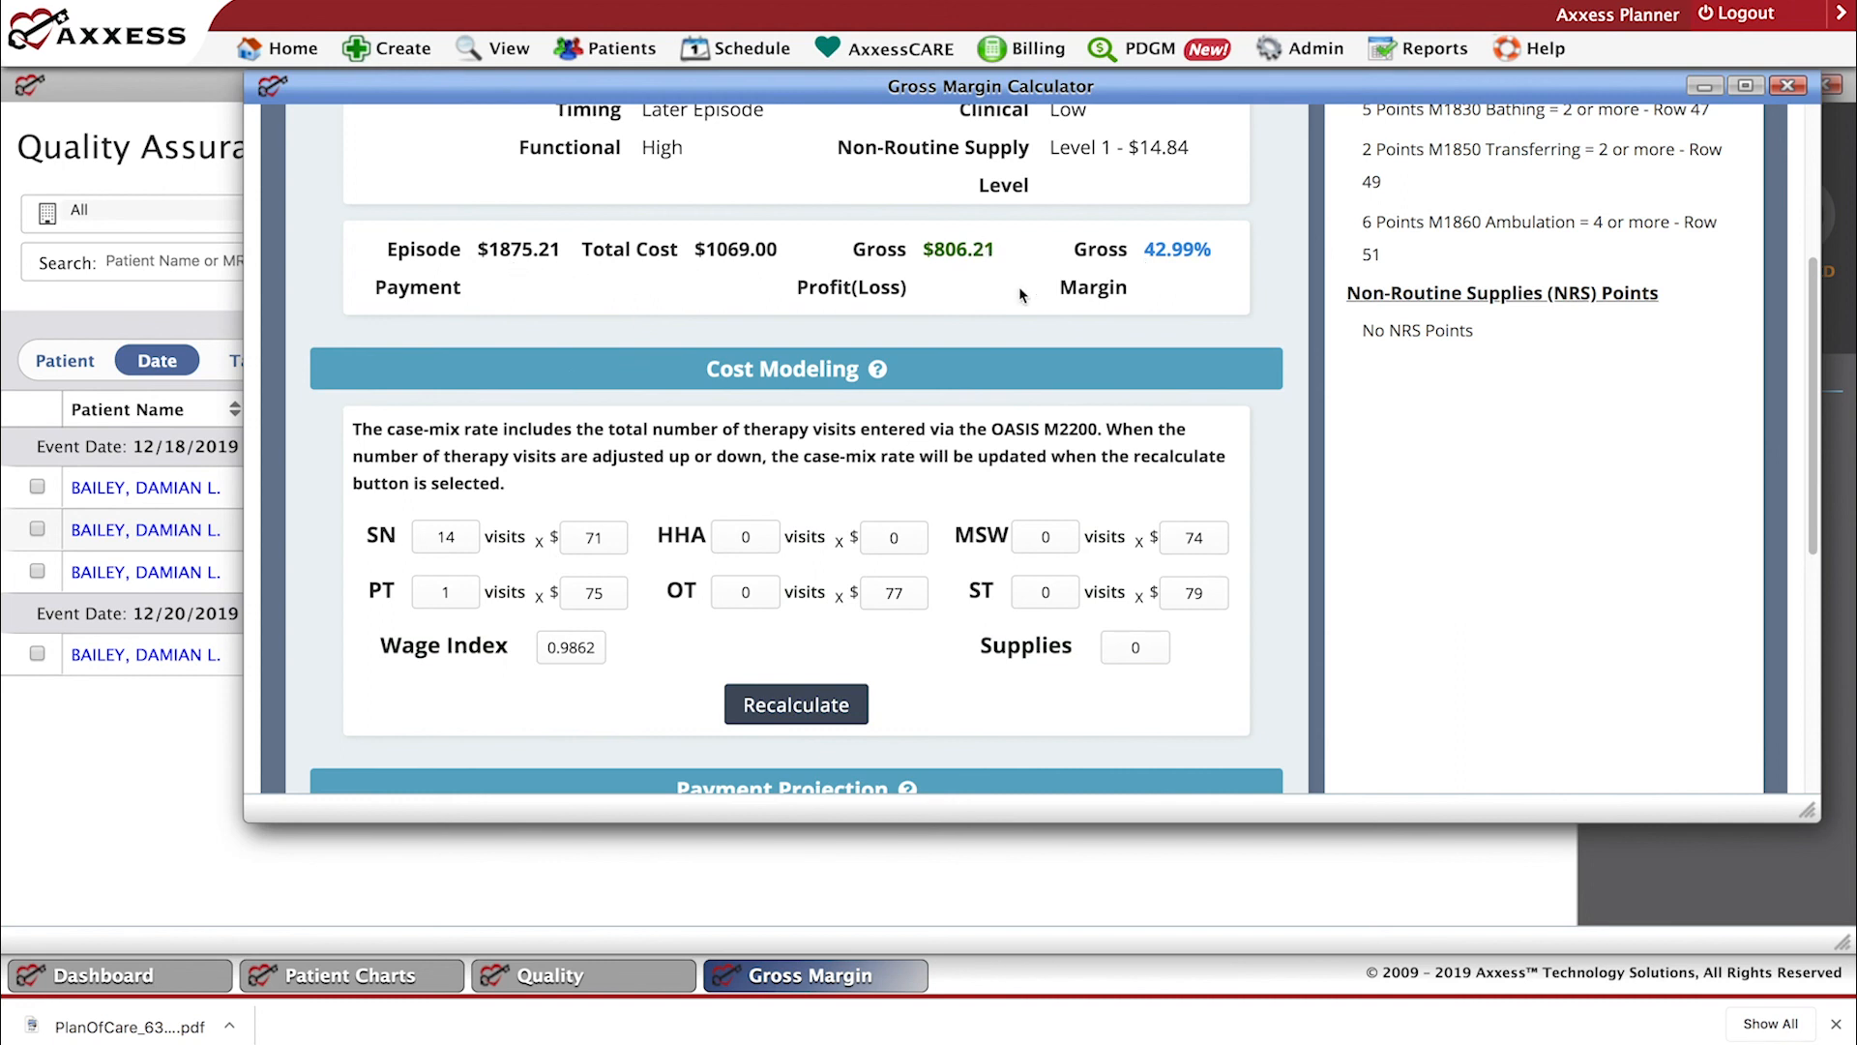
scroll(1102, 498, "up", 3)
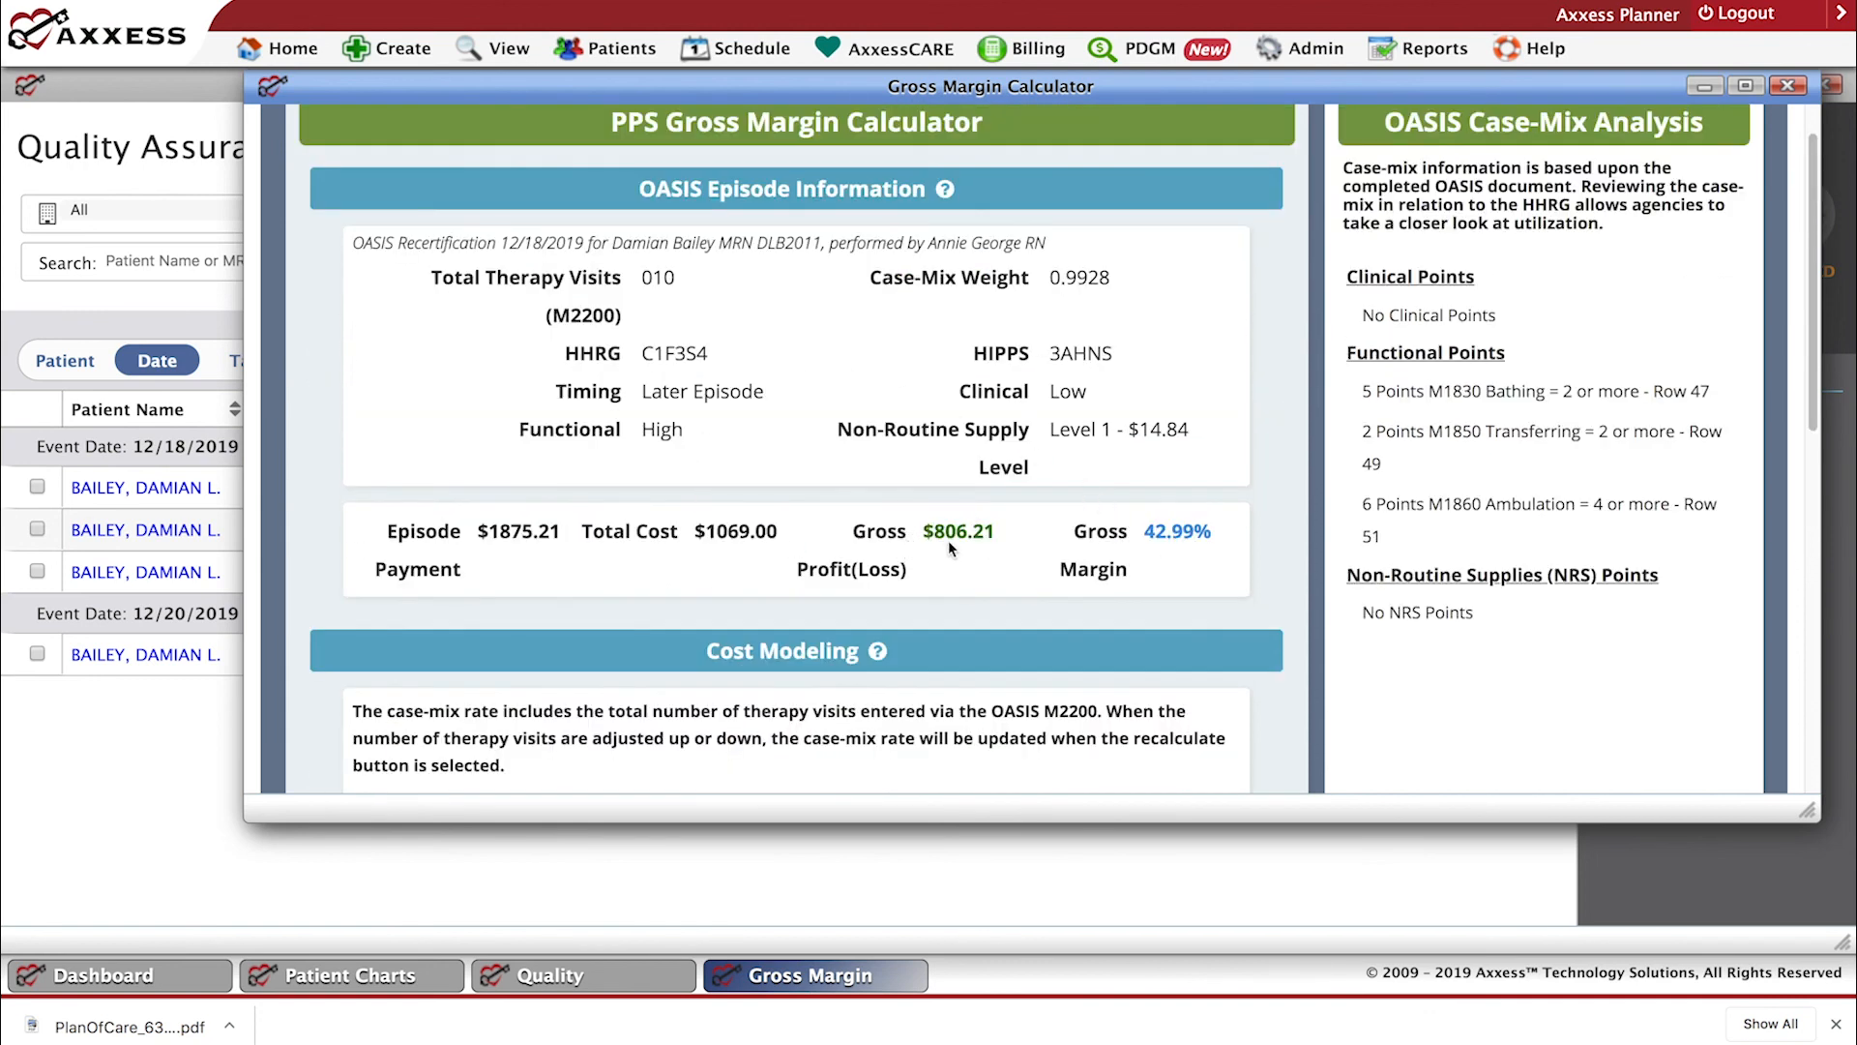
scroll(938, 619, "up", 1)
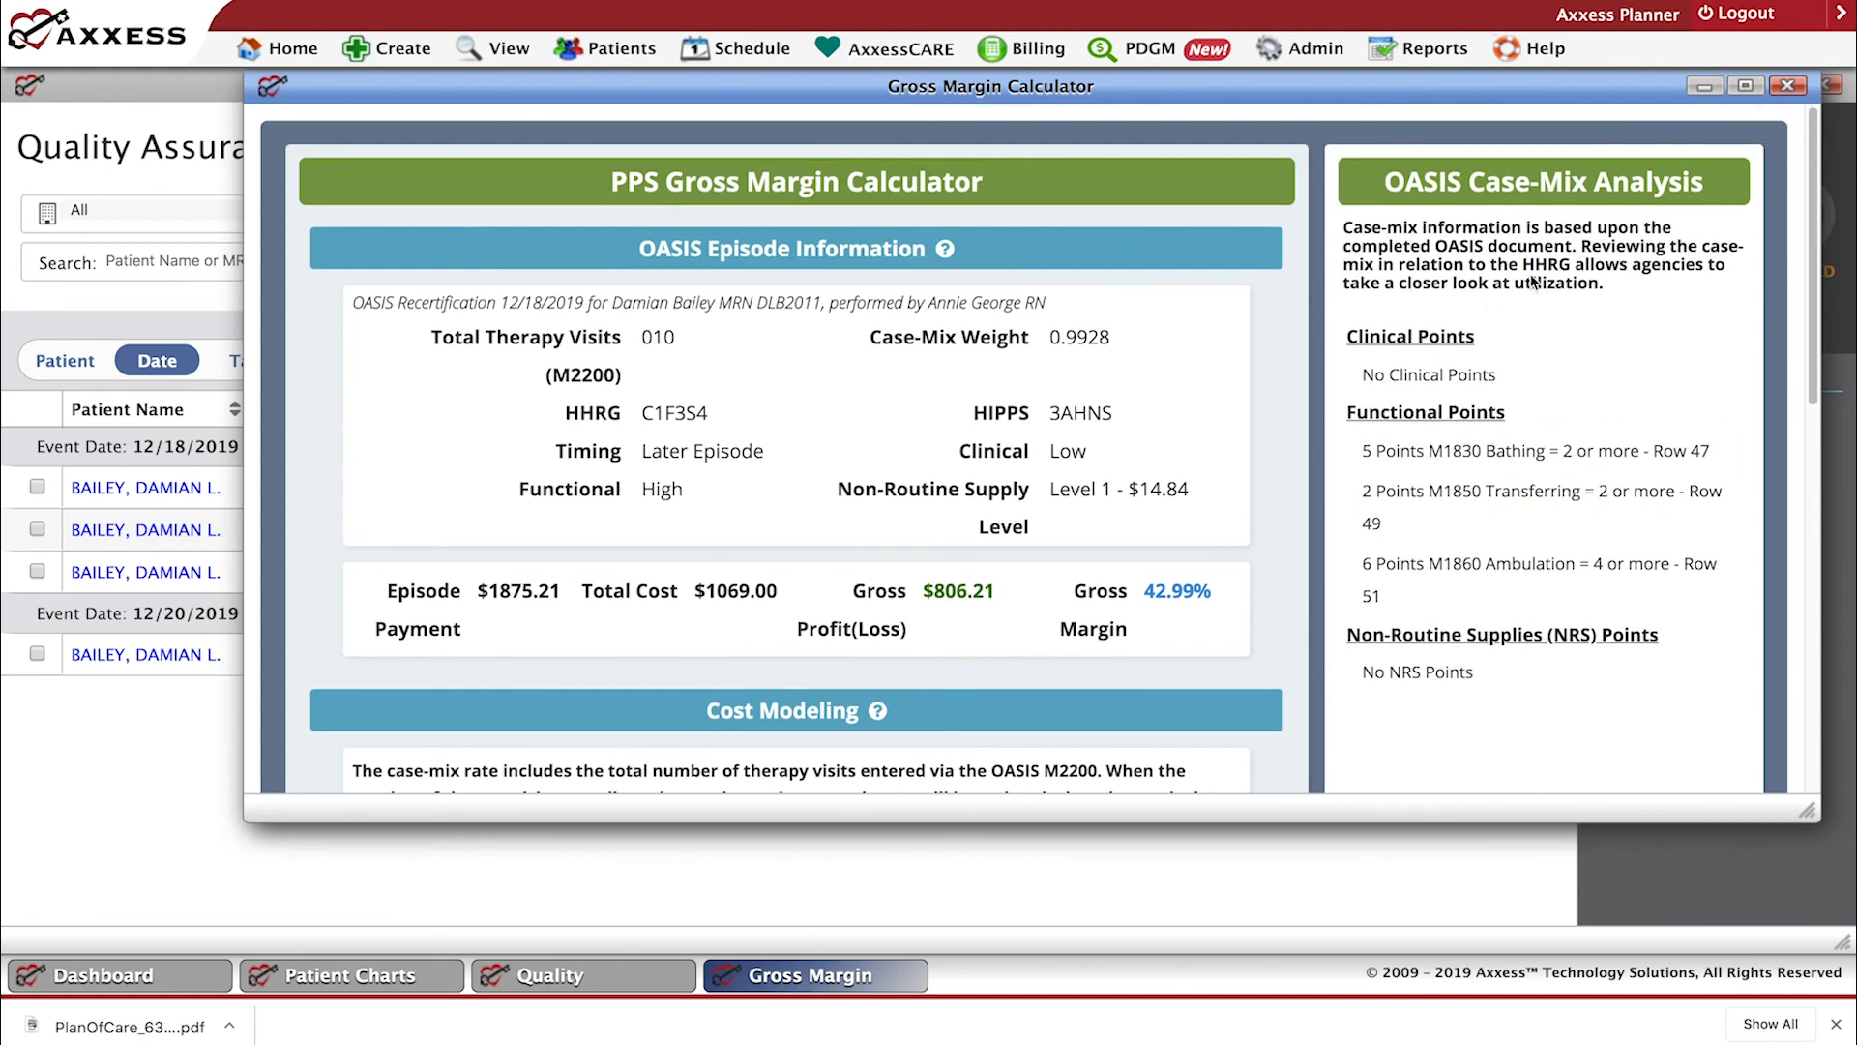
left_click(1789, 87)
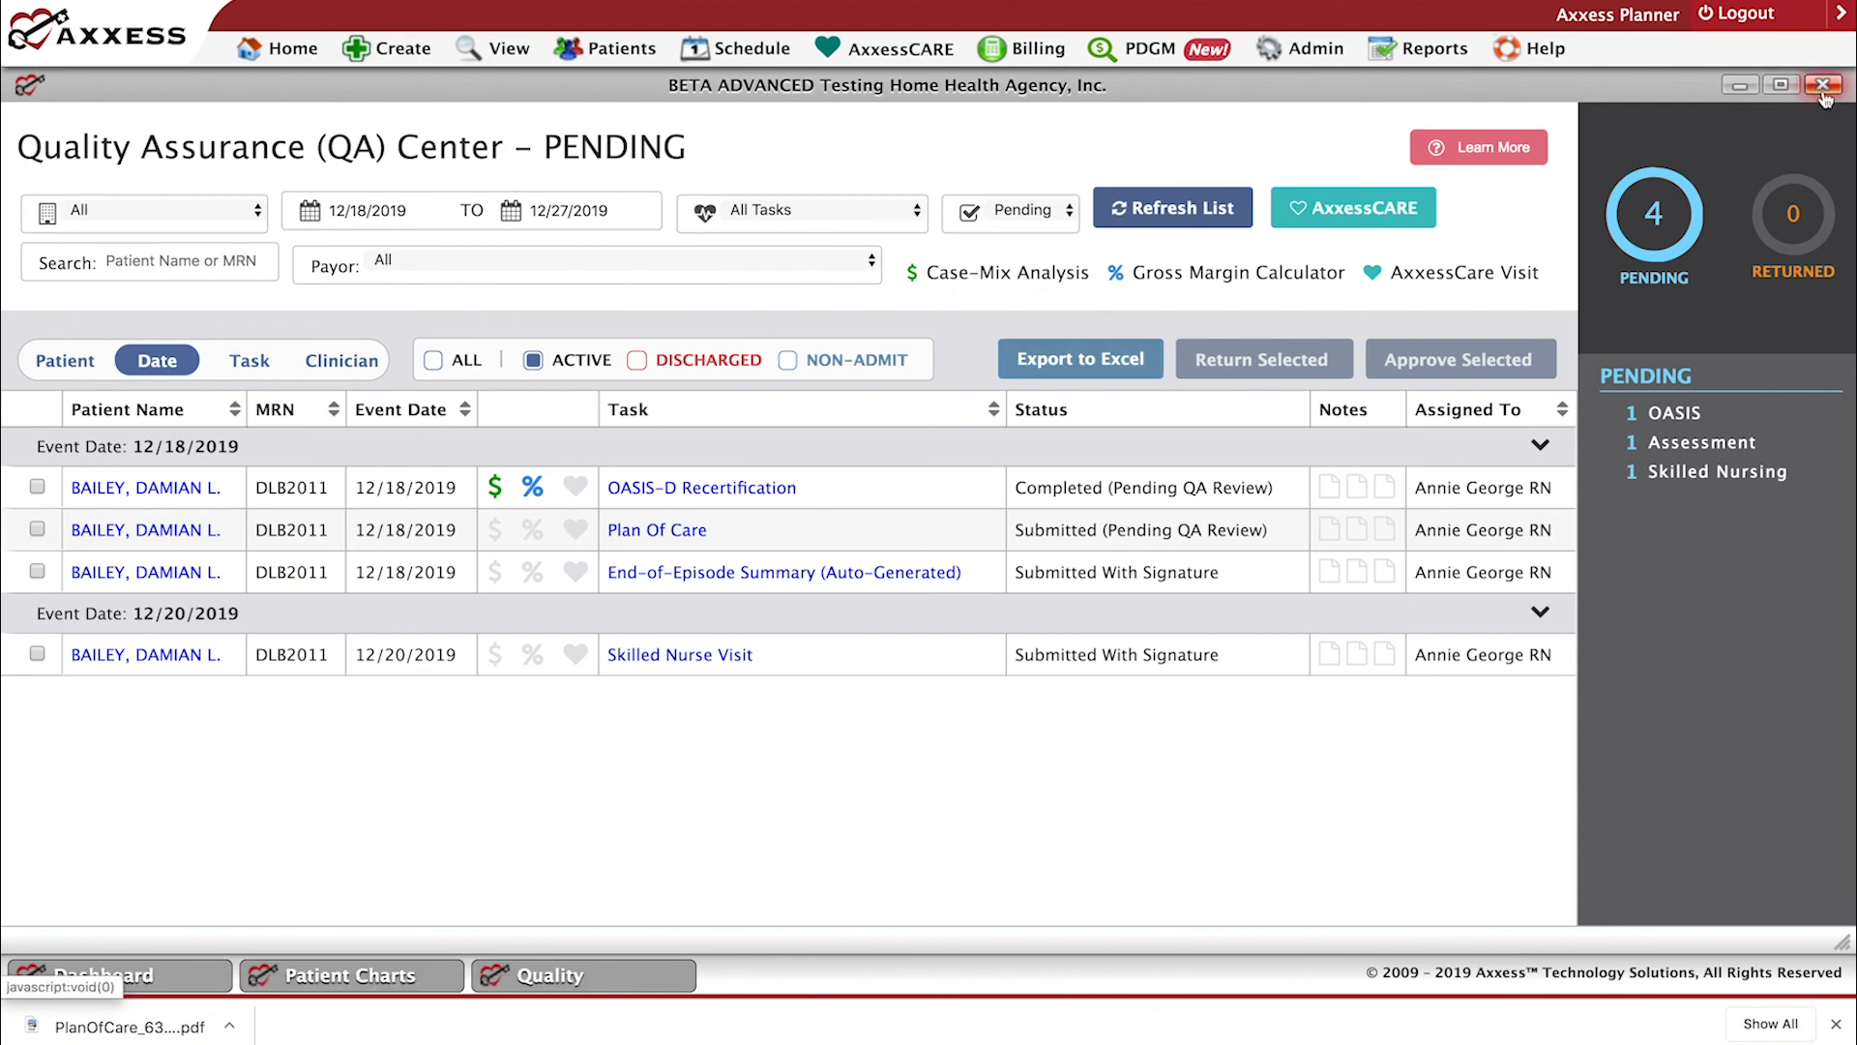
Open the 12/18/2019 OASIS-D Recertification preview to view its available review options, and close it without approving or returning it.
left_click(683, 493)
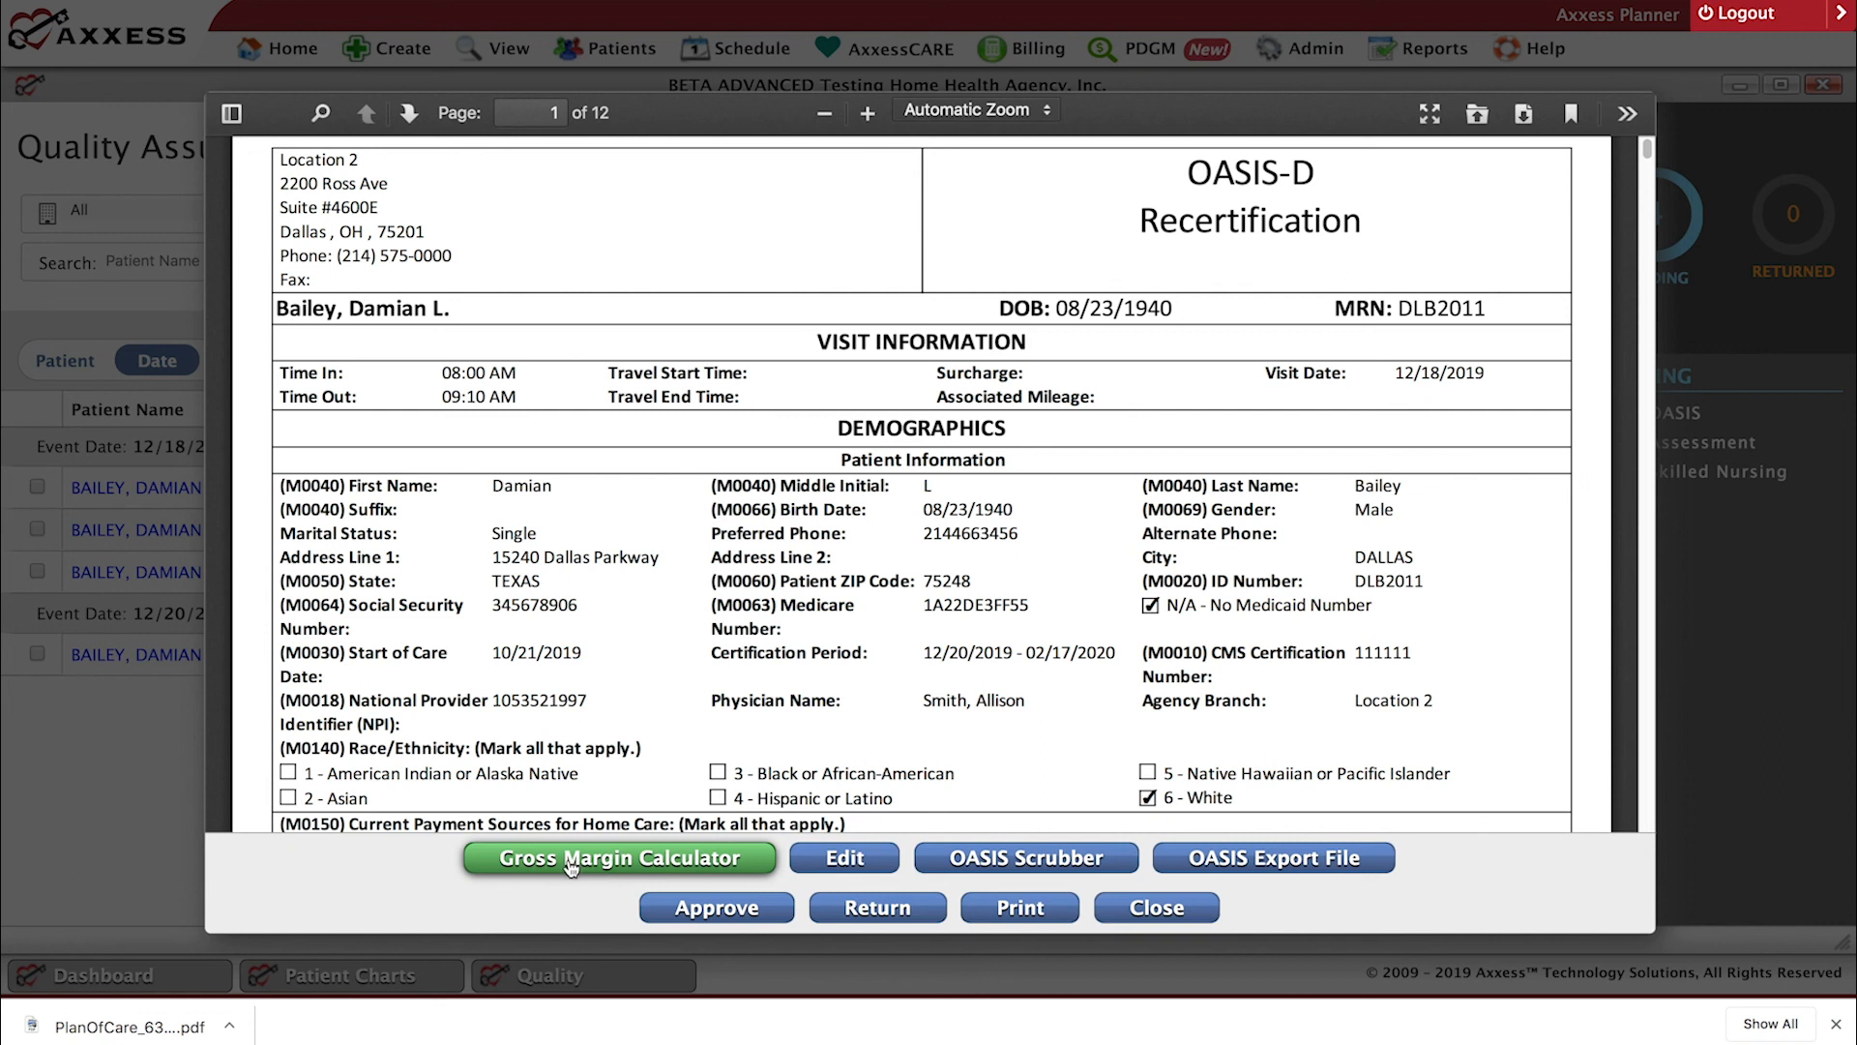
left_click(1134, 902)
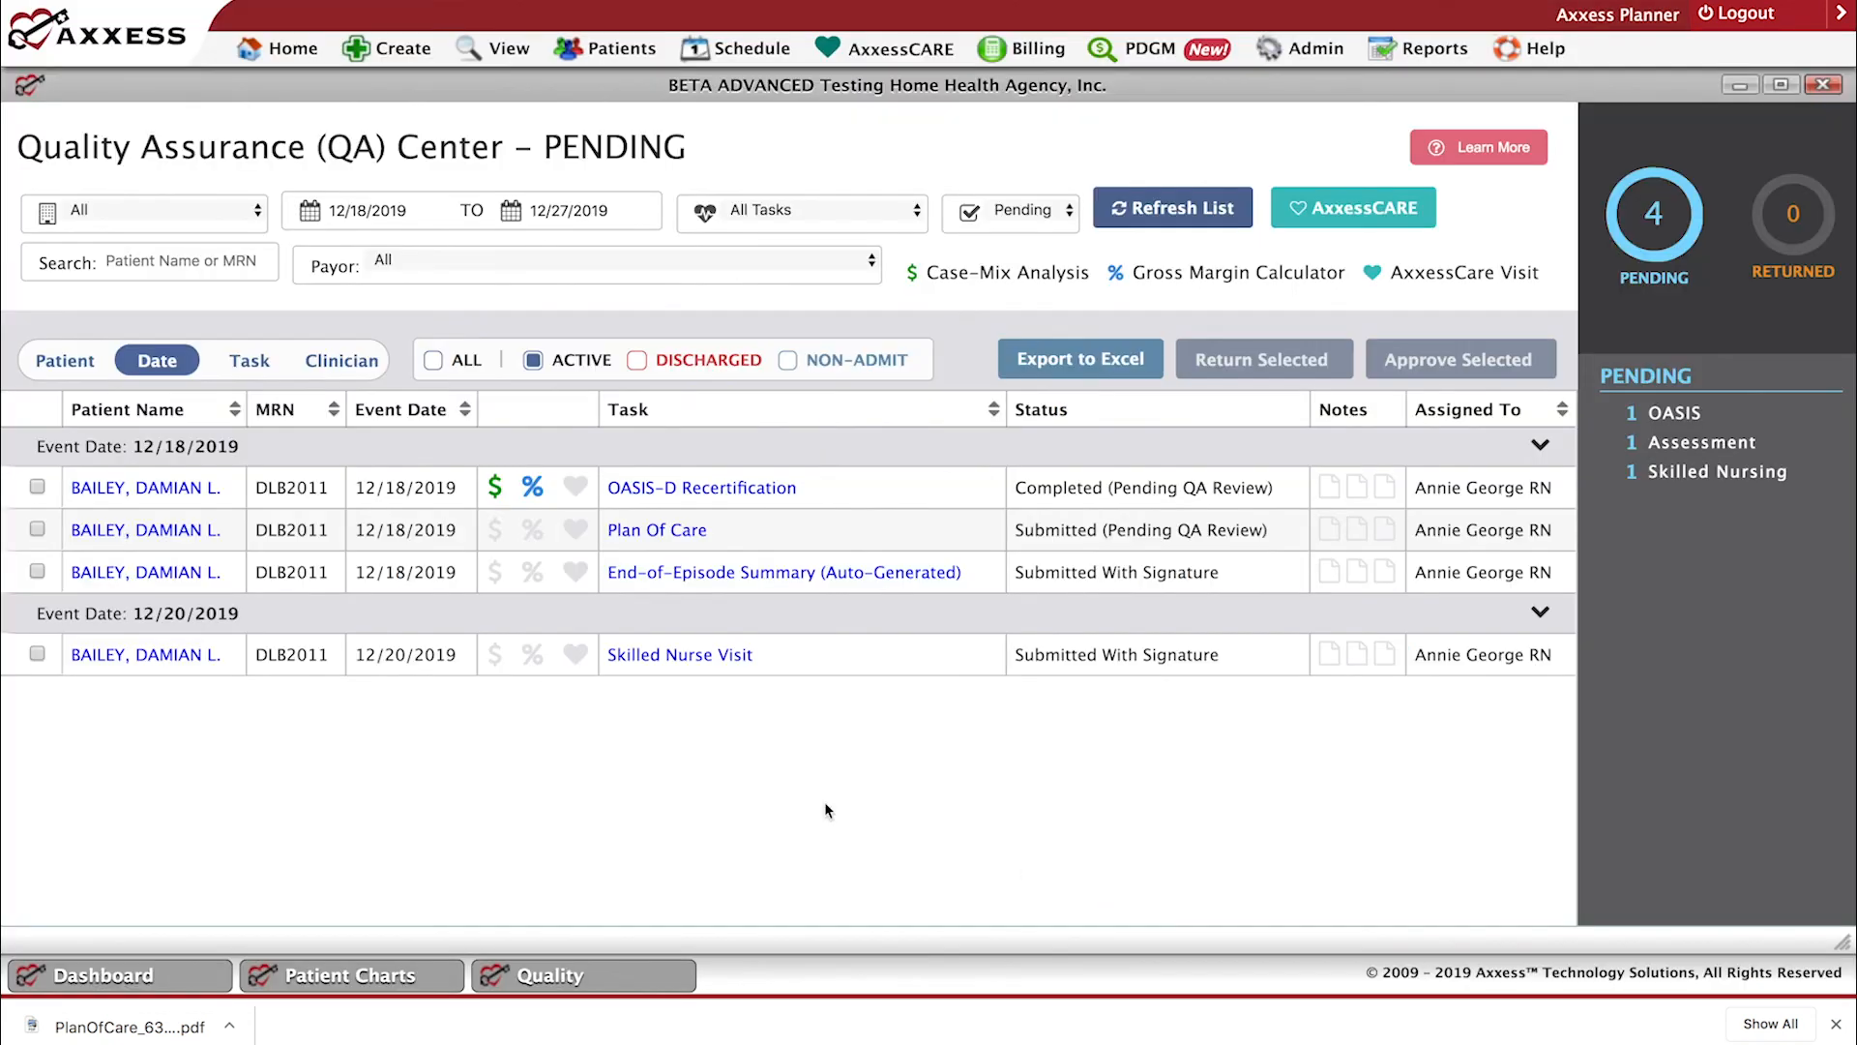